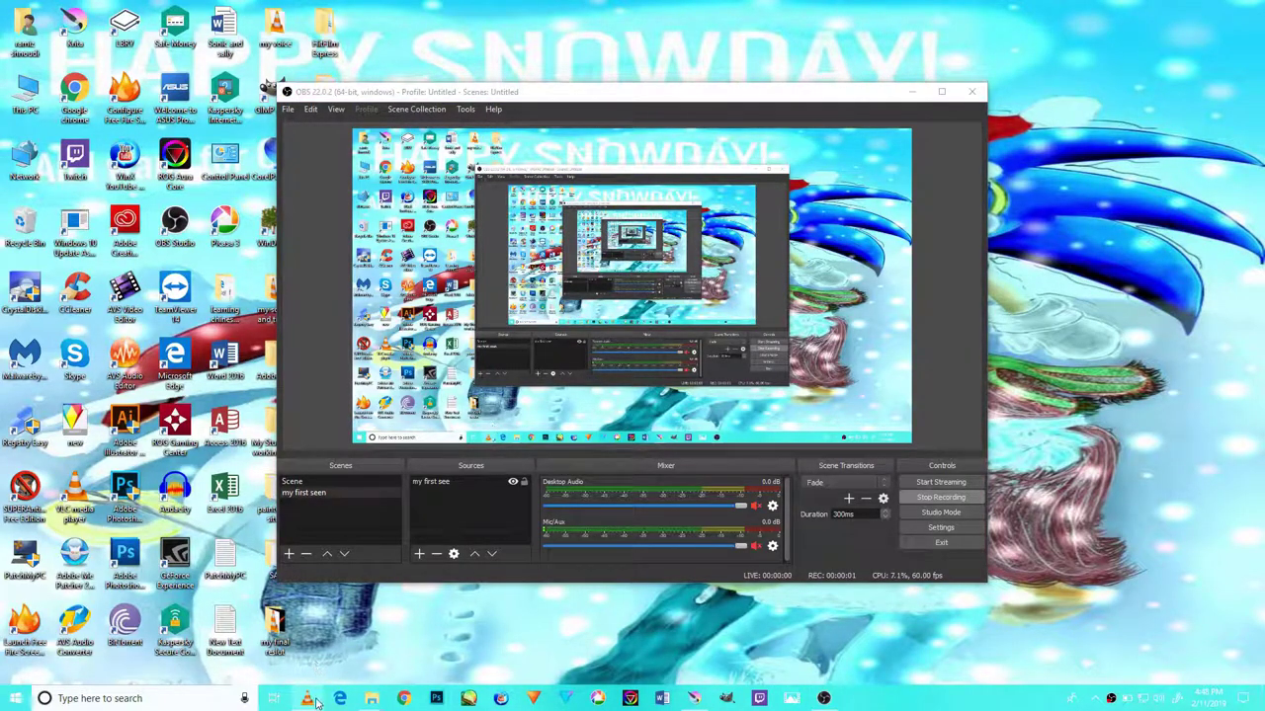
Start VLC playback from its tray menu, then minimize the OBS window.
{"action": "right_click", "coordinate": [311, 699]}
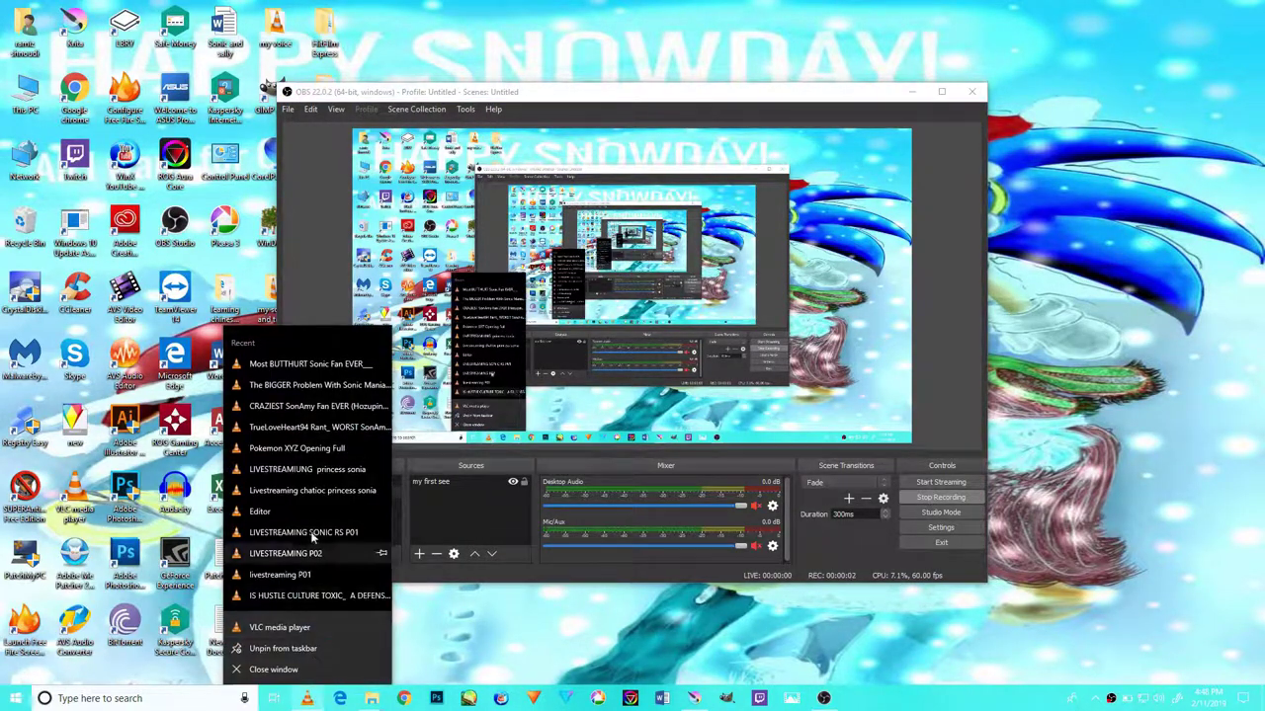
{"action": "left_click", "coordinate": [489, 530]}
{"action": "left_click", "coordinate": [1072, 698]}
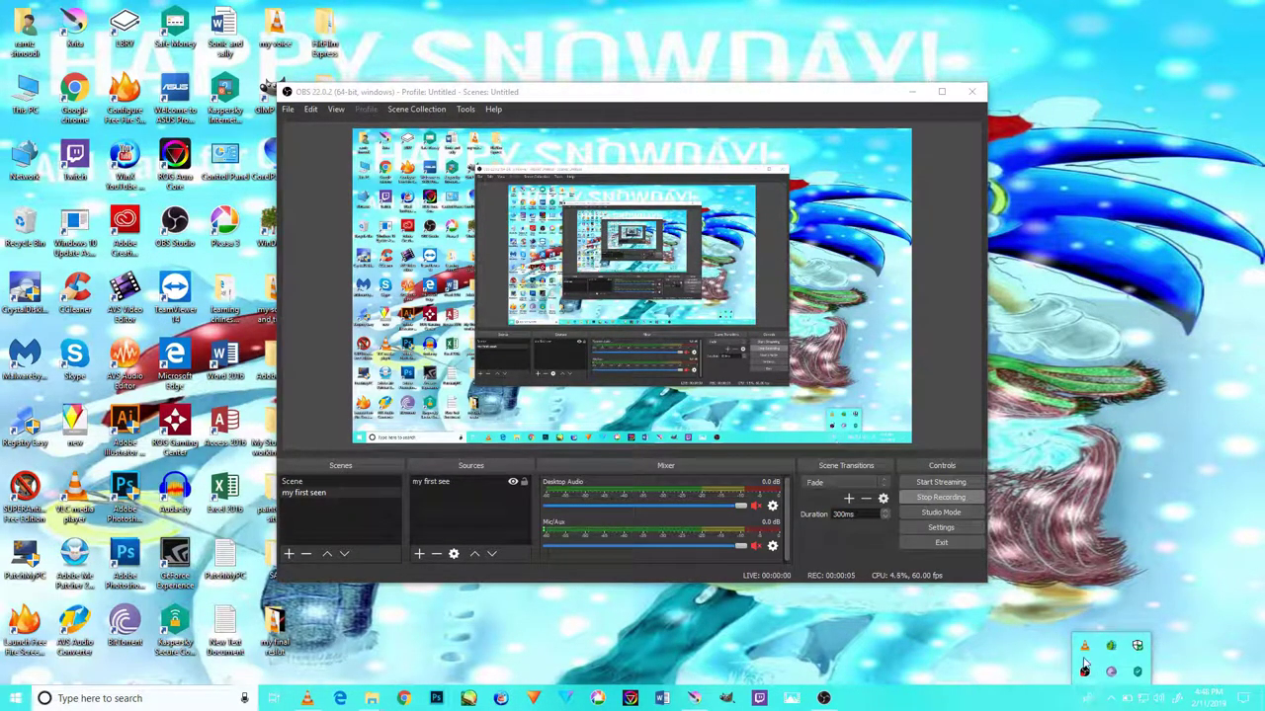
{"action": "right_click", "coordinate": [1085, 648]}
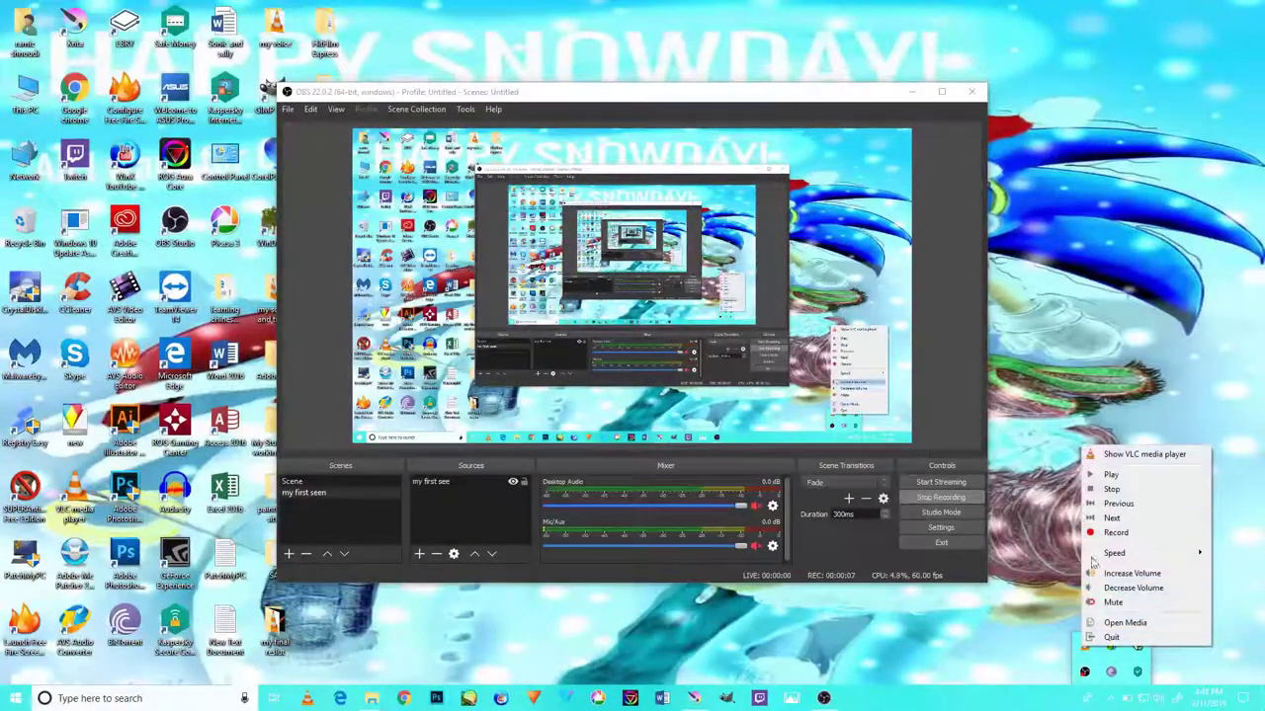
{"action": "left_click", "coordinate": [1109, 476]}
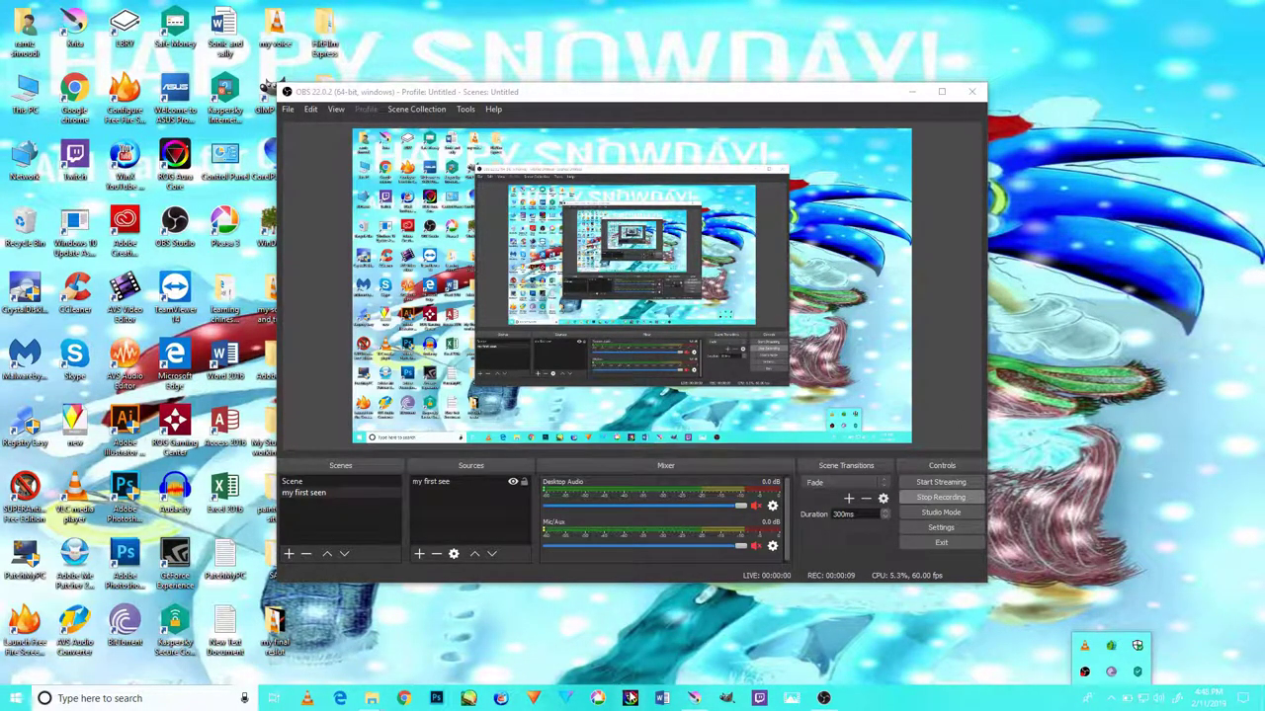
{"action": "left_click", "coordinate": [911, 92]}
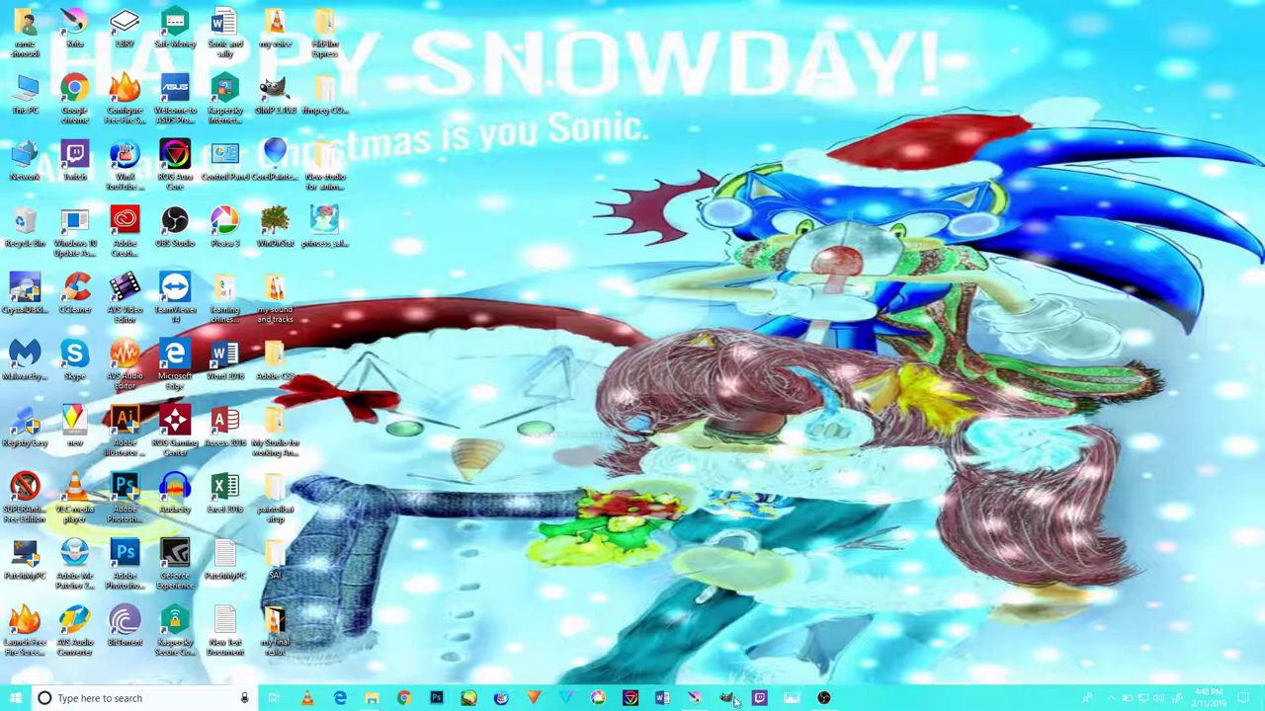
Restore Krita and fit the whole 2.kra grass painting with the Layer 6 sketch in view.
{"action": "left_click", "coordinate": [693, 699]}
{"action": "scroll", "coordinate": [776, 428], "scroll_direction": "down", "scroll_amount": 2}
{"action": "scroll", "coordinate": [776, 428], "scroll_direction": "up", "scroll_amount": 2}
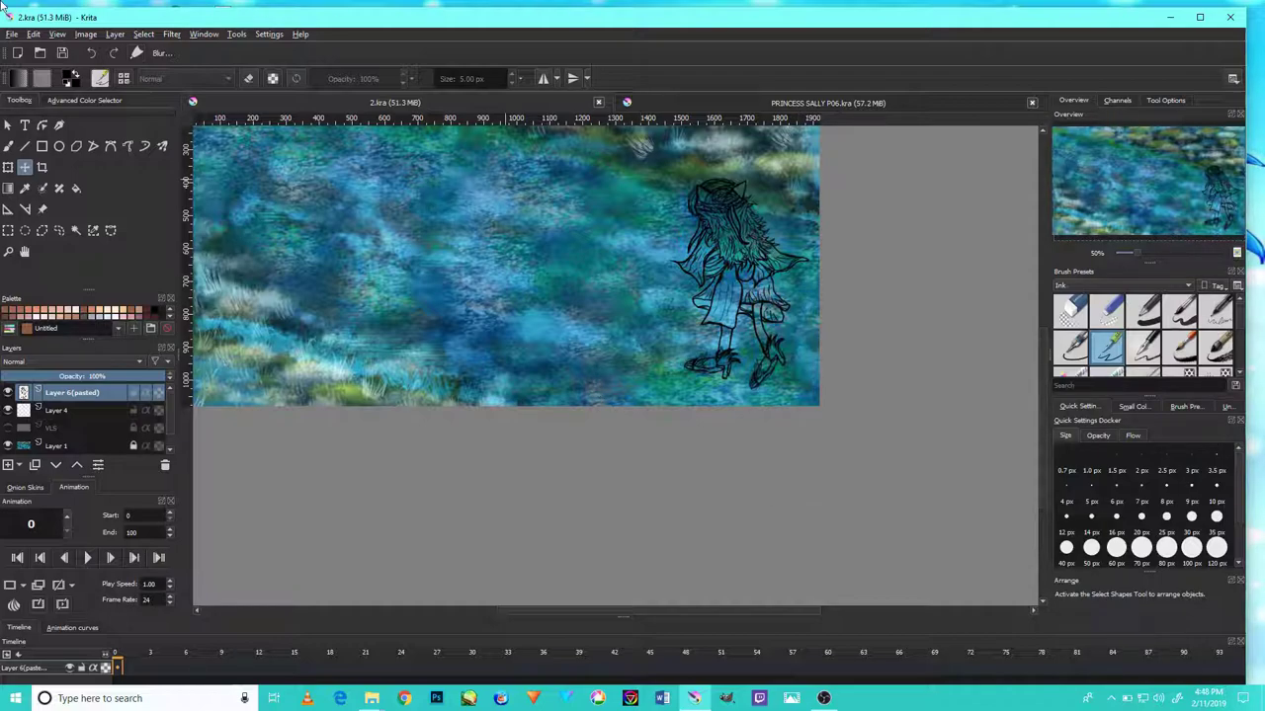
{"action": "scroll", "coordinate": [743, 303], "scroll_direction": "up", "scroll_amount": 1}
{"action": "scroll", "coordinate": [751, 309], "scroll_direction": "up", "scroll_amount": 1}
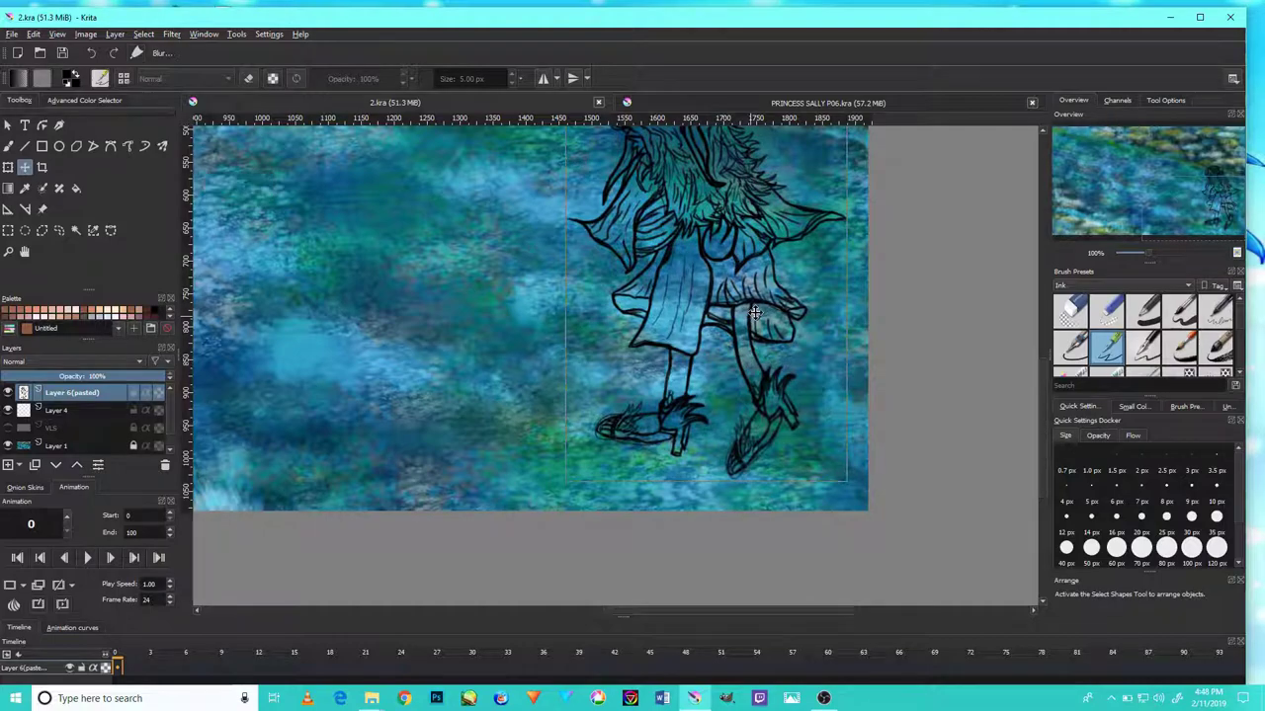
{"action": "scroll", "coordinate": [760, 313], "scroll_direction": "down", "scroll_amount": 1}
{"action": "scroll", "coordinate": [759, 313], "scroll_direction": "down", "scroll_amount": 1}
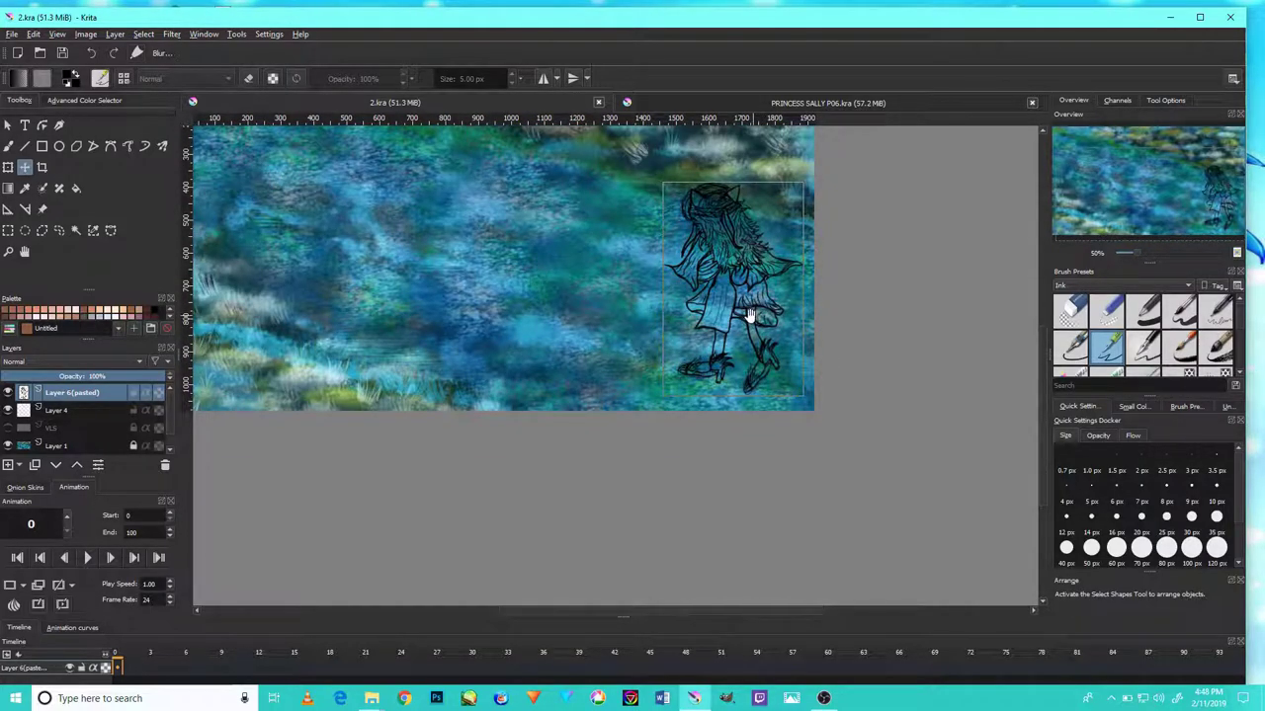
{"action": "mouse_move", "coordinate": [746, 311]}
{"action": "left_mouse_down"}
{"action": "mouse_move", "coordinate": [820, 407]}
{"action": "mouse_move", "coordinate": [835, 393]}
{"action": "left_mouse_up"}
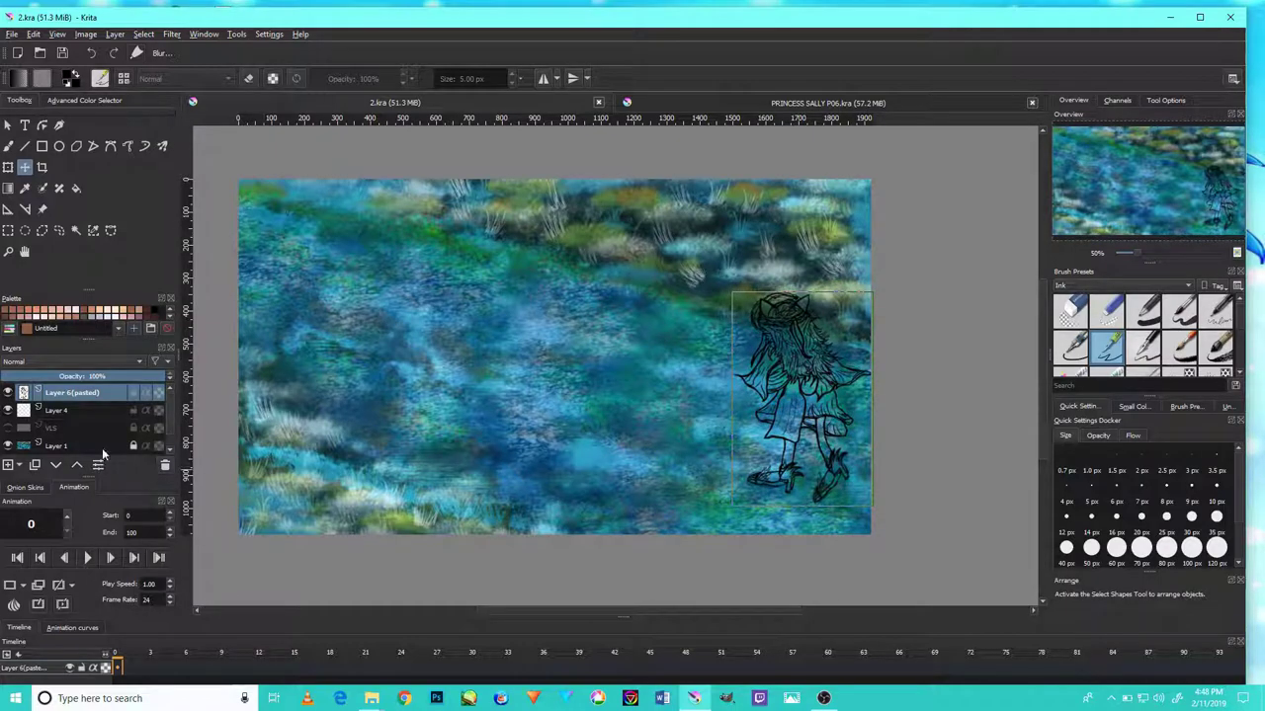
Show the VLS guide-arrow layer, nudge the girl sketch, and add a horizontal guide.
{"action": "left_click", "coordinate": [8, 428]}
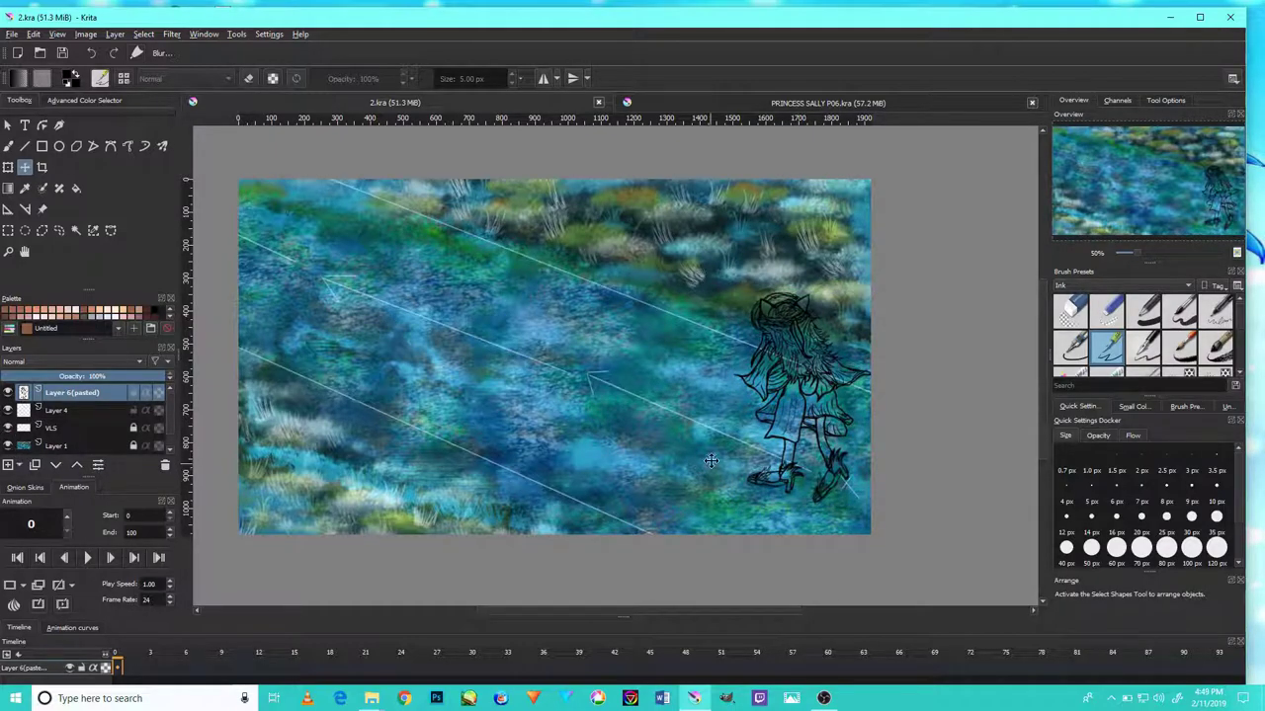
{"action": "left_click_drag", "start_coordinate": [820, 425], "coordinate": [851, 429]}
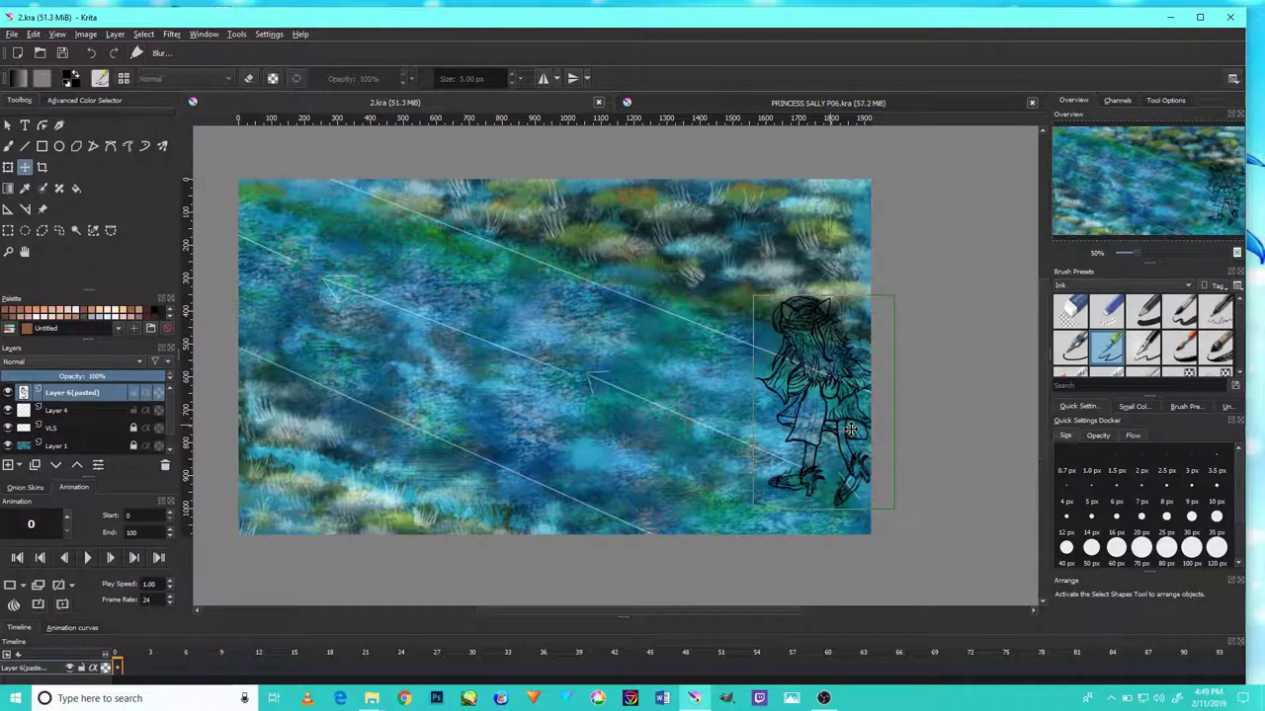
{"action": "mouse_move", "coordinate": [851, 429]}
{"action": "left_mouse_down"}
{"action": "mouse_move", "coordinate": [847, 446]}
{"action": "mouse_move", "coordinate": [805, 432]}
{"action": "mouse_move", "coordinate": [807, 461]}
{"action": "mouse_move", "coordinate": [683, 405]}
{"action": "left_mouse_up"}
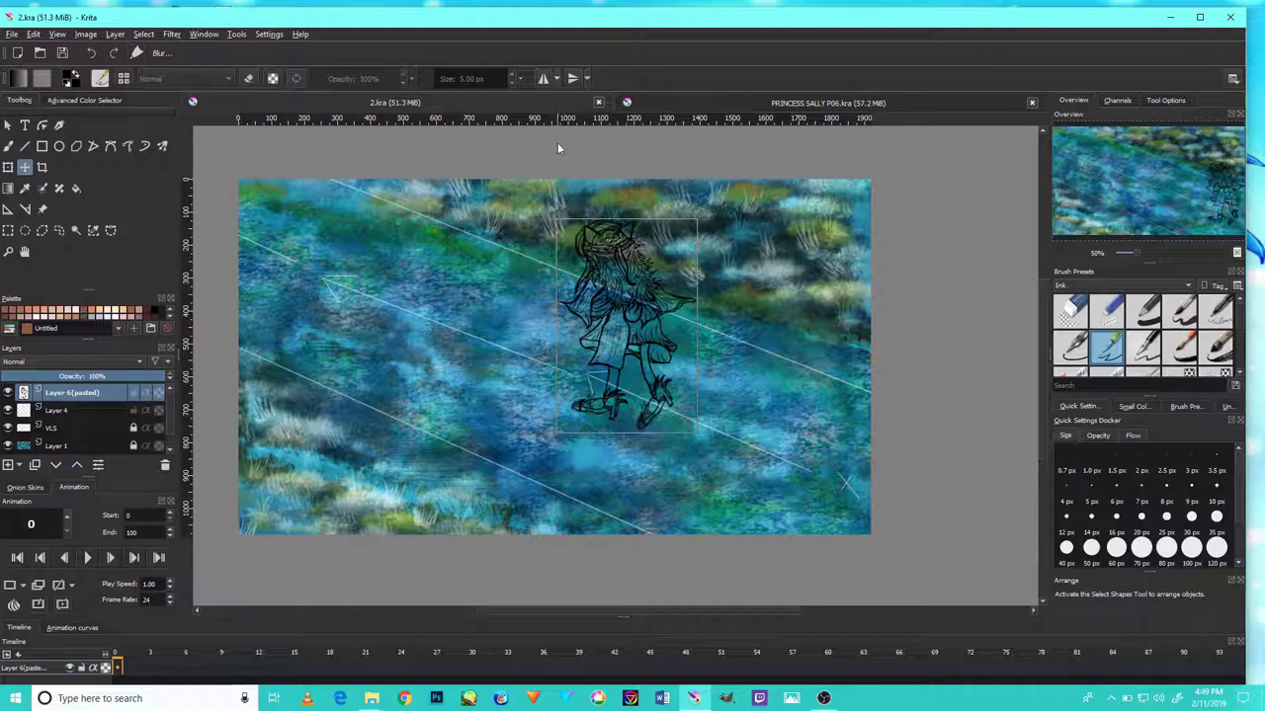
{"action": "left_click_drag", "start_coordinate": [524, 507], "coordinate": [524, 509]}
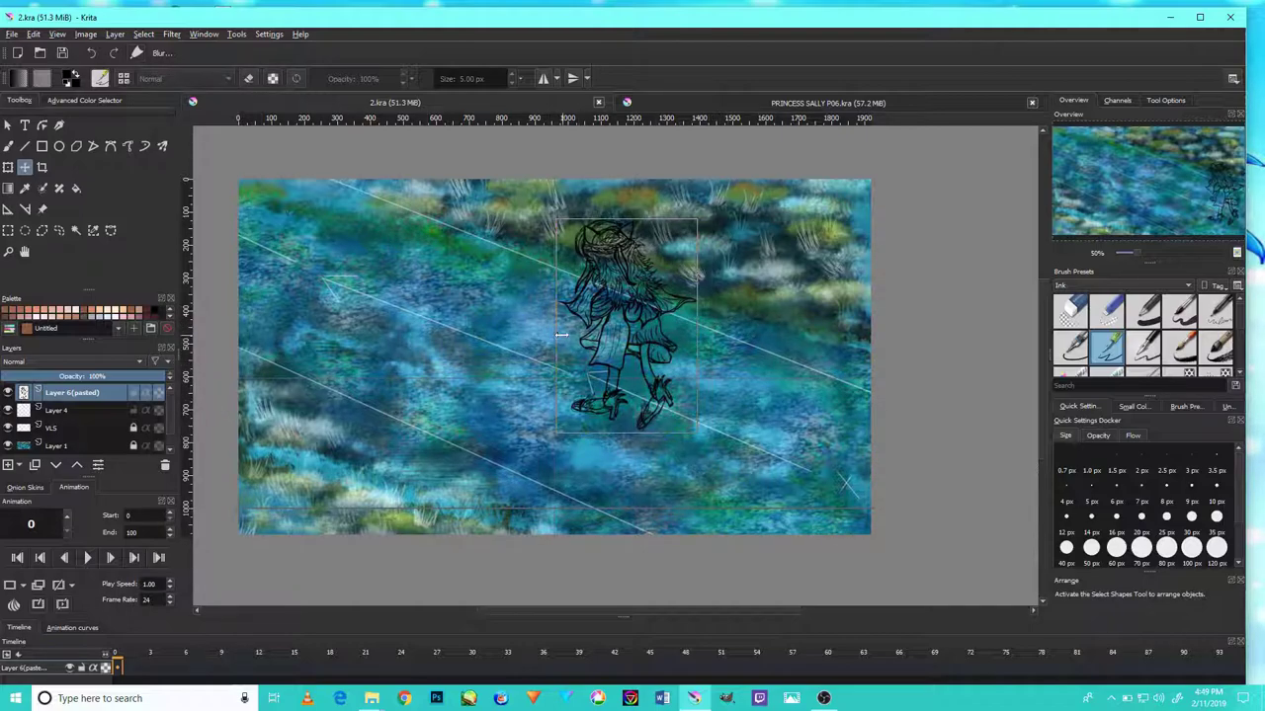
Reposition the girl sketch on the right side of the painting, slightly left of before.
{"action": "scroll", "coordinate": [549, 350], "scroll_direction": "up", "scroll_amount": 2}
{"action": "scroll", "coordinate": [396, 376], "scroll_direction": "down", "scroll_amount": 1}
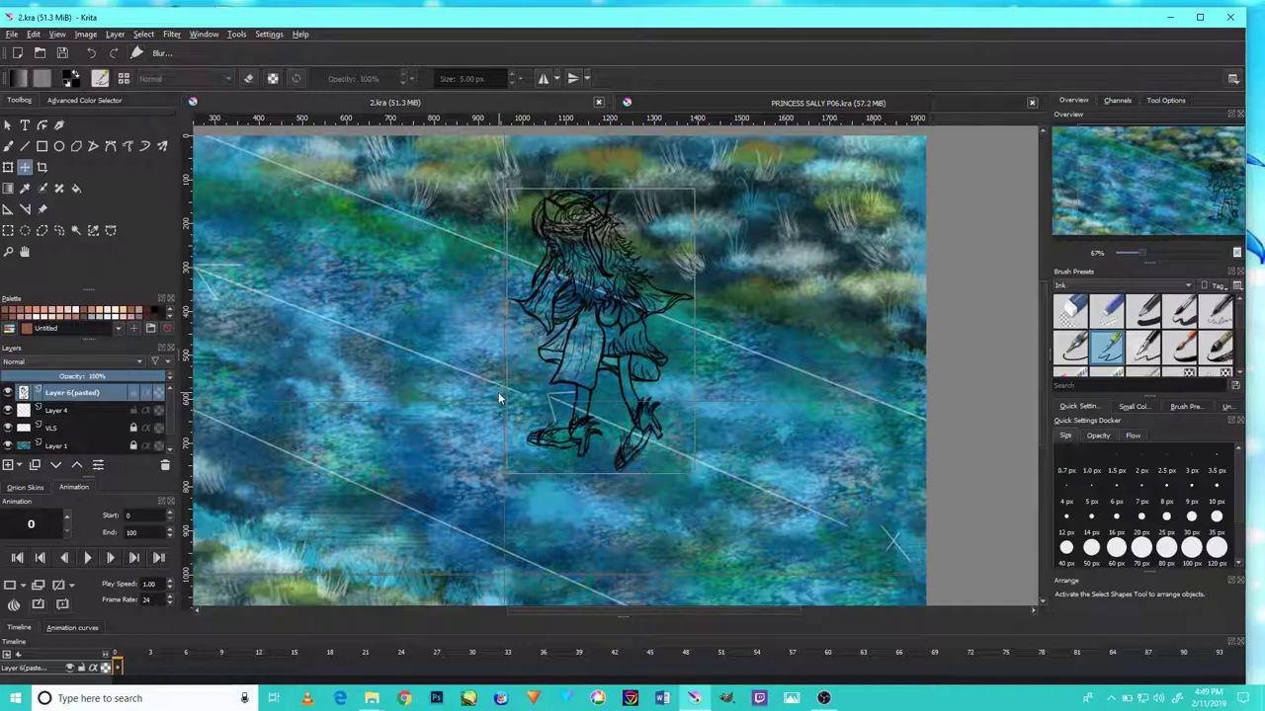
{"action": "scroll", "coordinate": [553, 385], "scroll_direction": "down", "scroll_amount": 1}
{"action": "scroll", "coordinate": [588, 375], "scroll_direction": "down", "scroll_amount": 1}
{"action": "scroll", "coordinate": [587, 373], "scroll_direction": "up", "scroll_amount": 2}
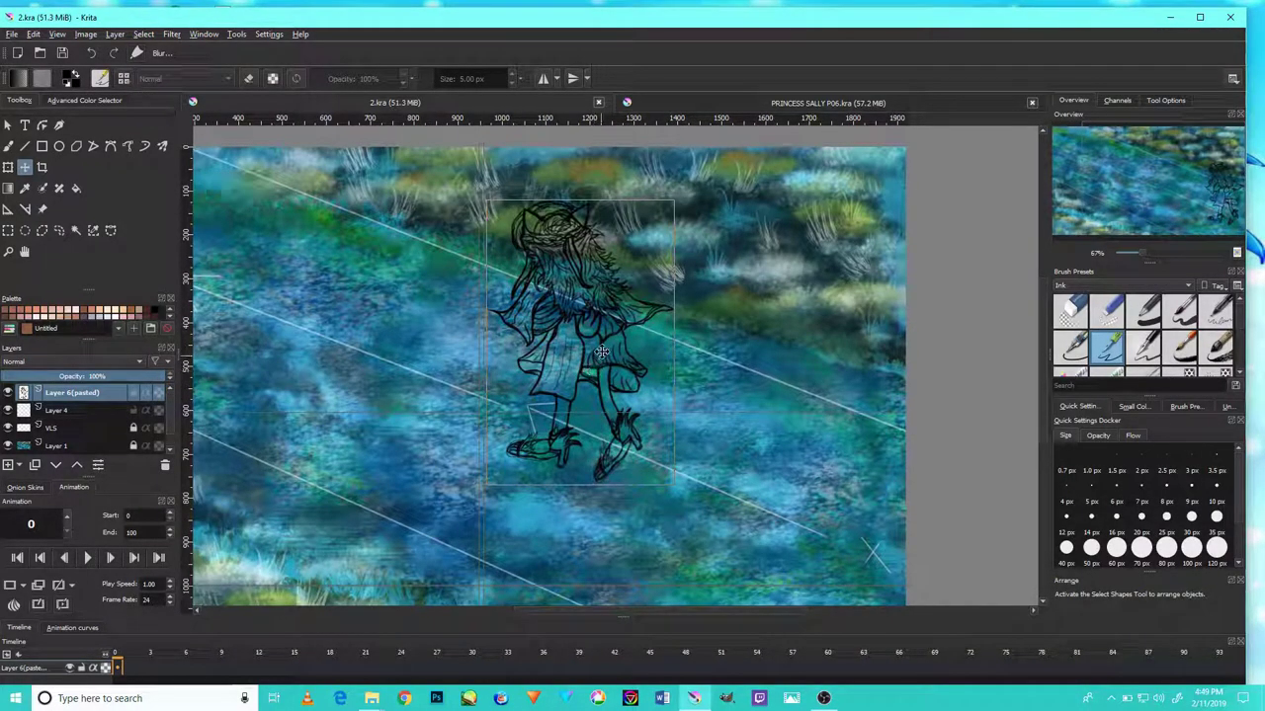
{"action": "left_click_drag", "start_coordinate": [601, 352], "coordinate": [807, 464]}
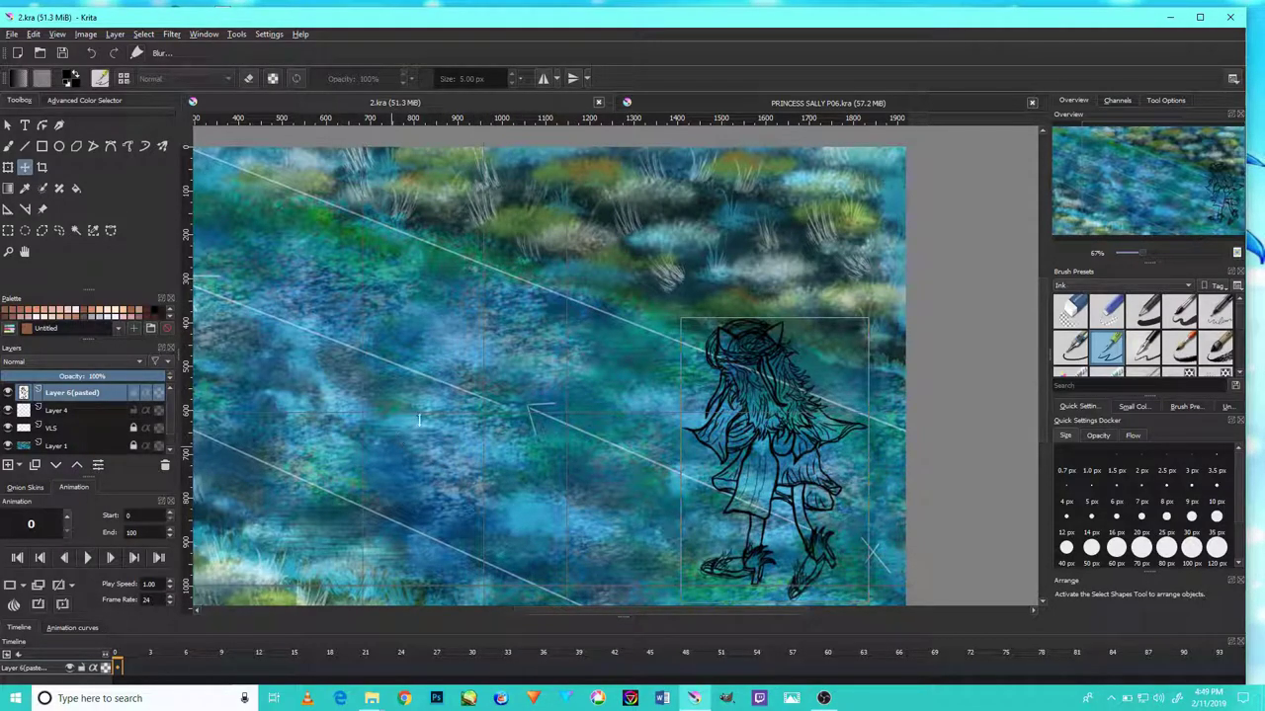
{"action": "scroll", "coordinate": [429, 362], "scroll_direction": "down", "scroll_amount": 1}
{"action": "scroll", "coordinate": [494, 373], "scroll_direction": "up", "scroll_amount": 5}
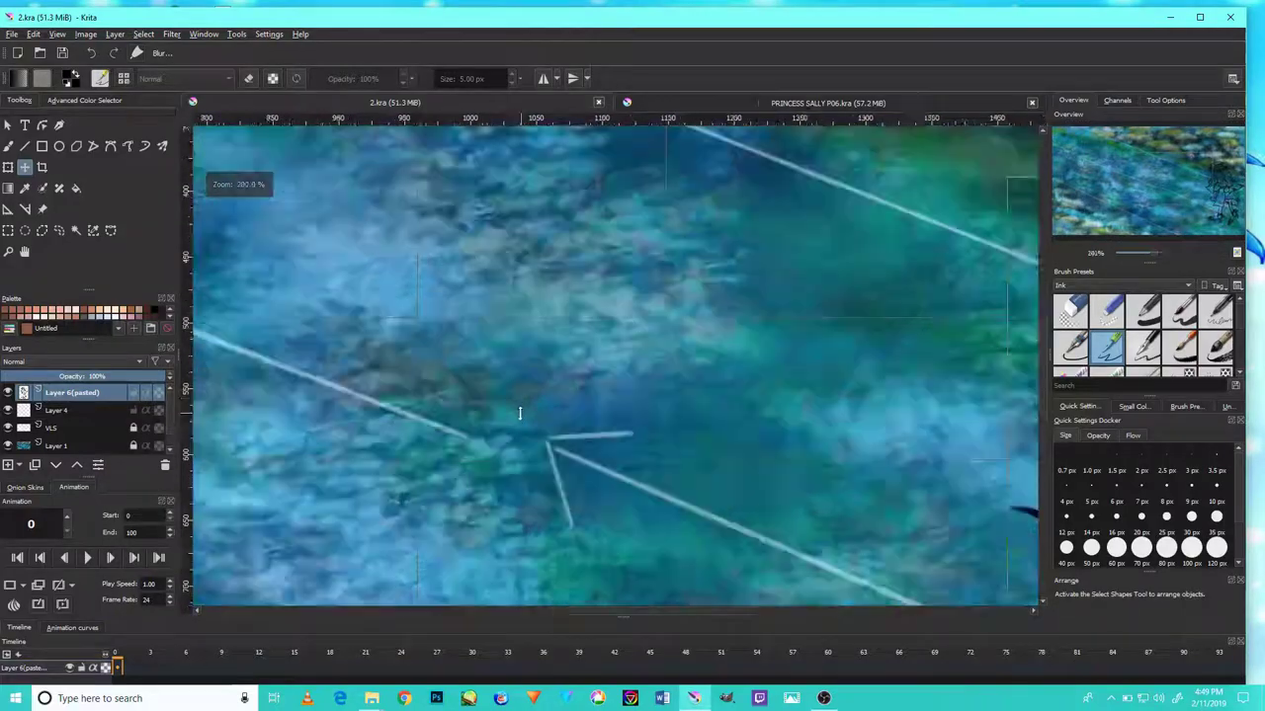
{"action": "scroll", "coordinate": [524, 420], "scroll_direction": "down", "scroll_amount": 3}
{"action": "scroll", "coordinate": [536, 418], "scroll_direction": "down", "scroll_amount": 1}
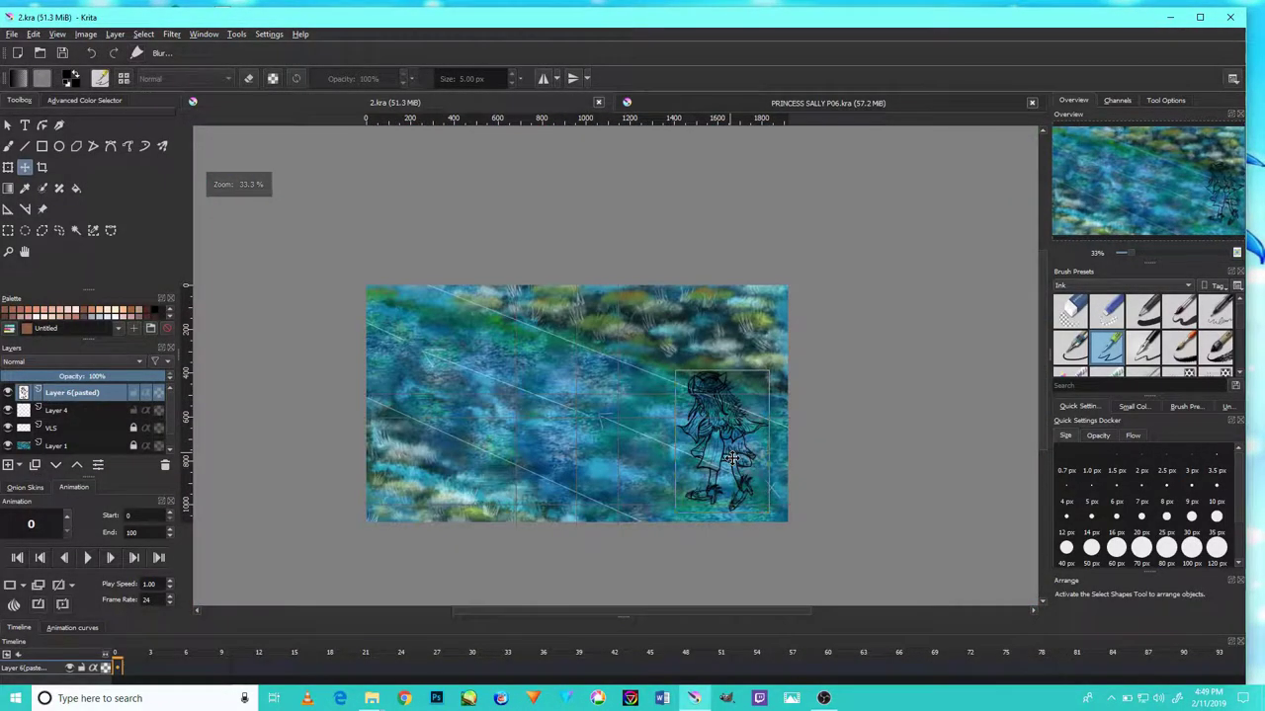
{"action": "scroll", "coordinate": [729, 463], "scroll_direction": "up", "scroll_amount": 1}
{"action": "scroll", "coordinate": [724, 494], "scroll_direction": "up", "scroll_amount": 1}
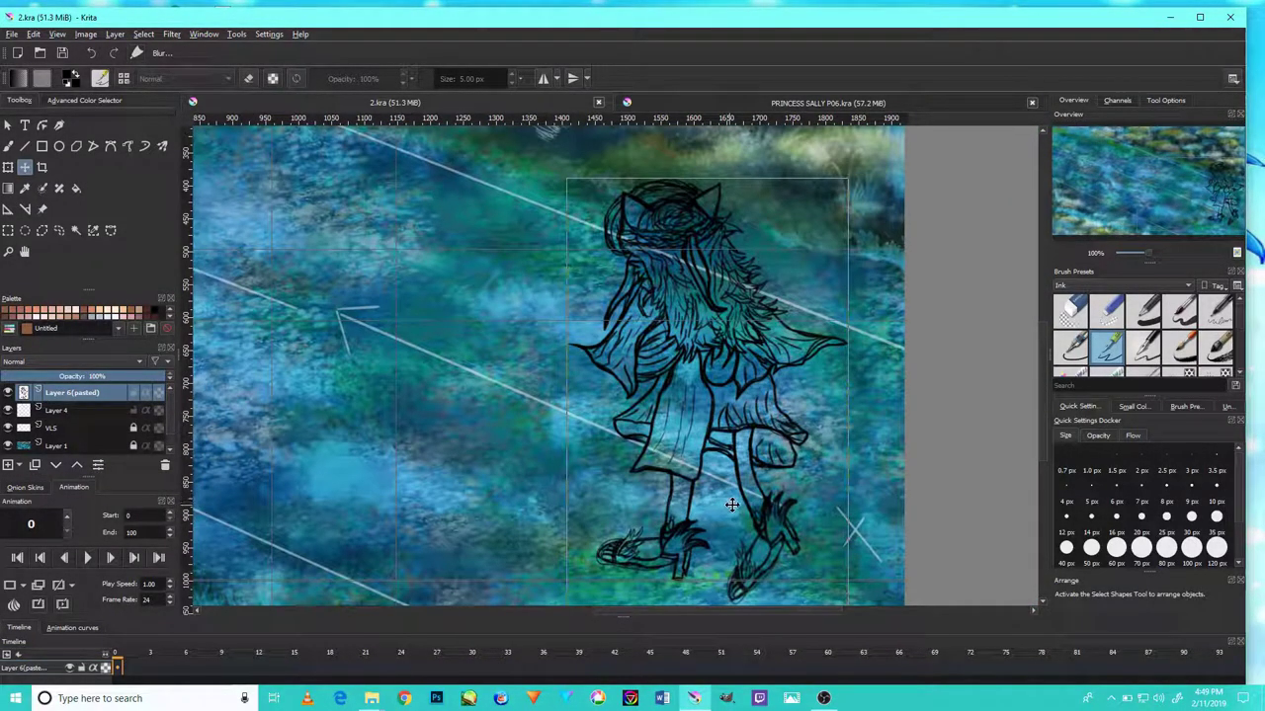
{"action": "scroll", "coordinate": [787, 507], "scroll_direction": "down", "scroll_amount": 1}
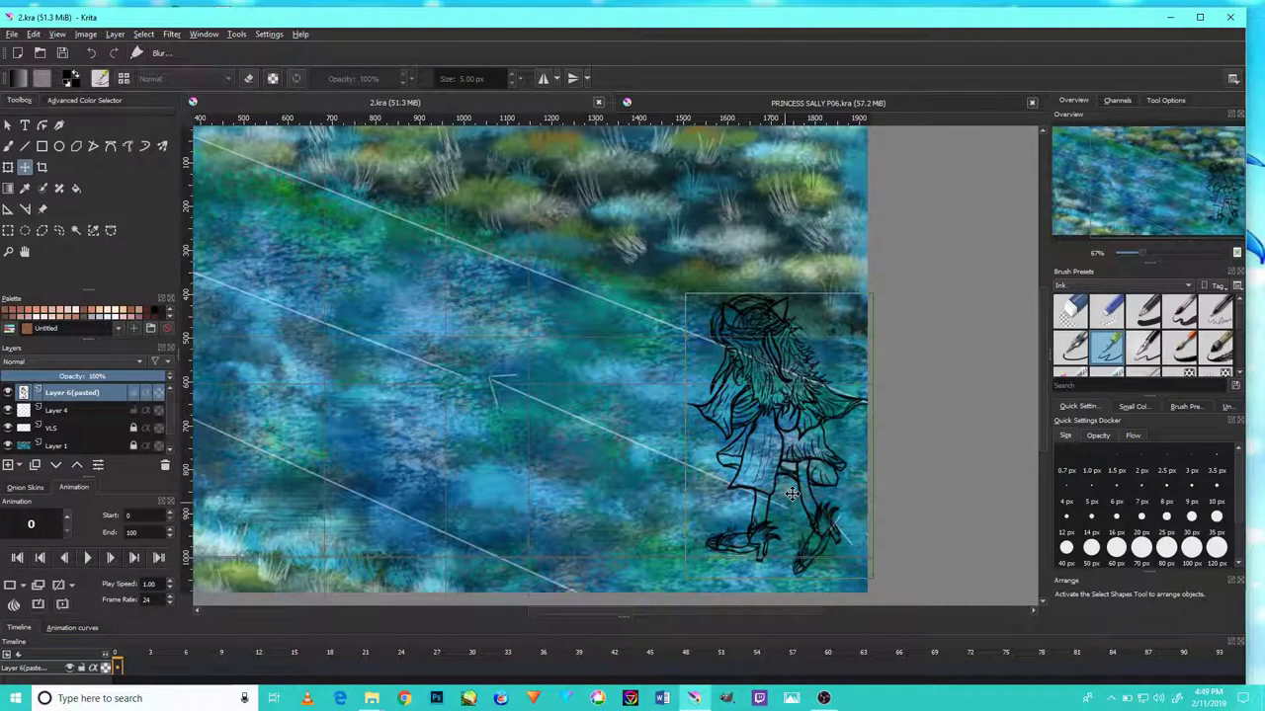
{"action": "scroll", "coordinate": [773, 504], "scroll_direction": "up", "scroll_amount": 1}
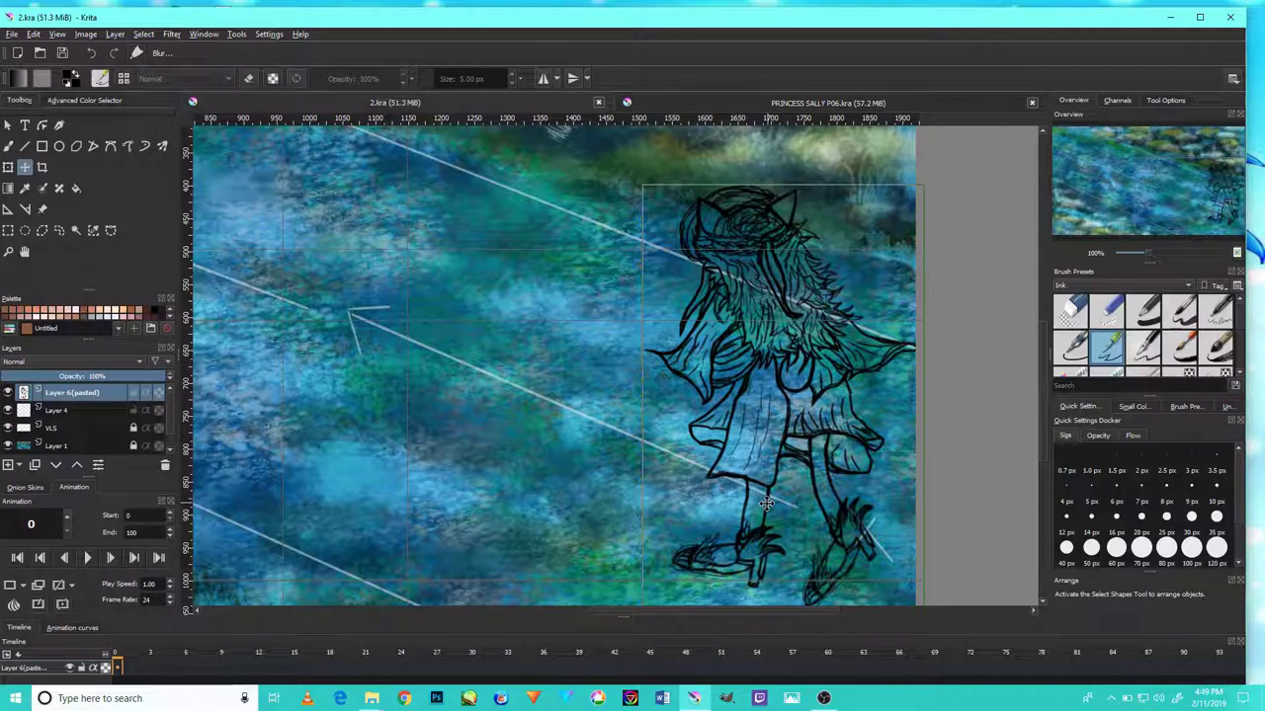
{"action": "left_click_drag", "start_coordinate": [783, 505], "coordinate": [874, 526]}
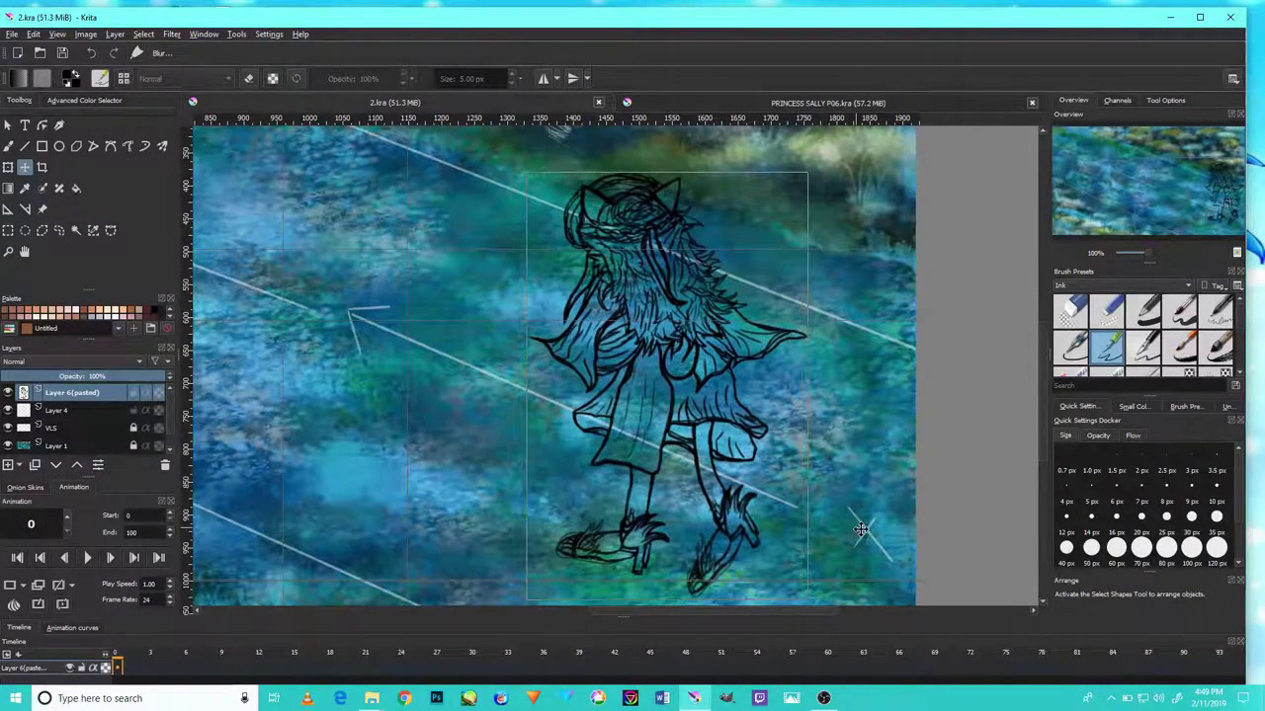
{"action": "scroll", "coordinate": [870, 533], "scroll_direction": "down", "scroll_amount": 1}
{"action": "scroll", "coordinate": [864, 539], "scroll_direction": "down", "scroll_amount": 1}
{"action": "scroll", "coordinate": [855, 549], "scroll_direction": "up", "scroll_amount": 1}
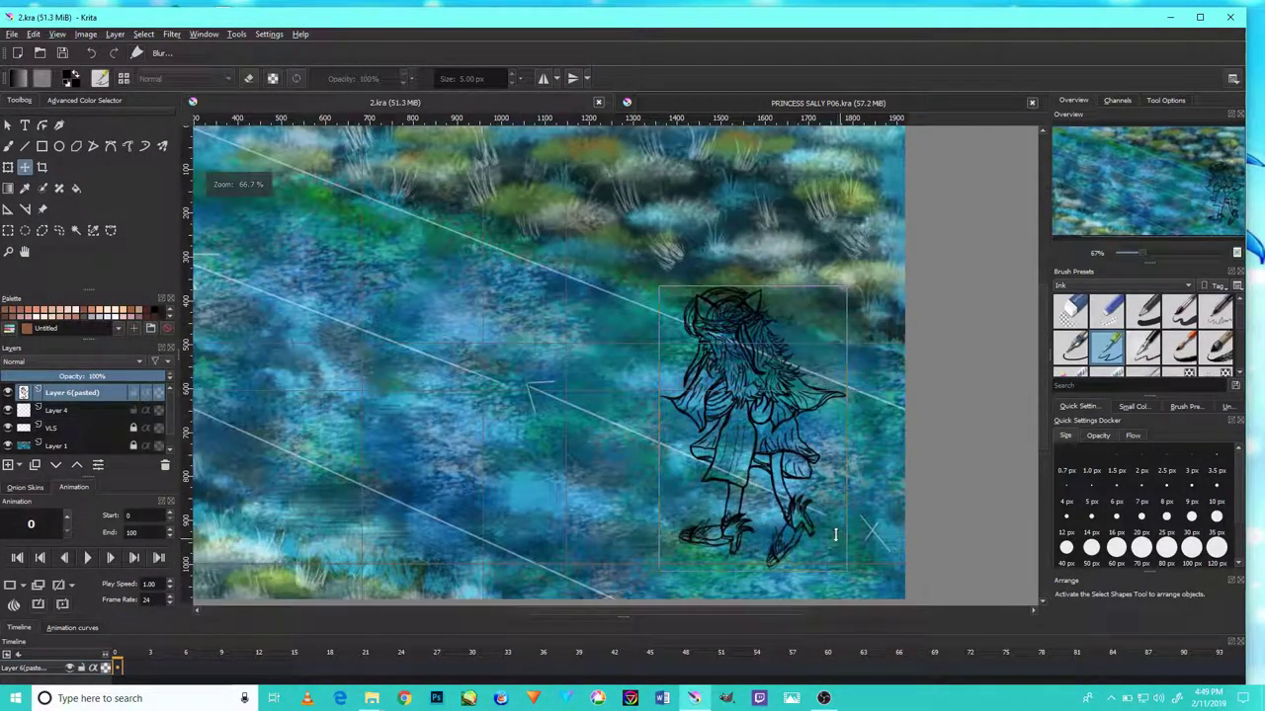
Transform the girl sketch, rotating her slightly with her feet on the mid-canvas diagonal guide.
{"action": "left_click", "coordinate": [8, 167]}
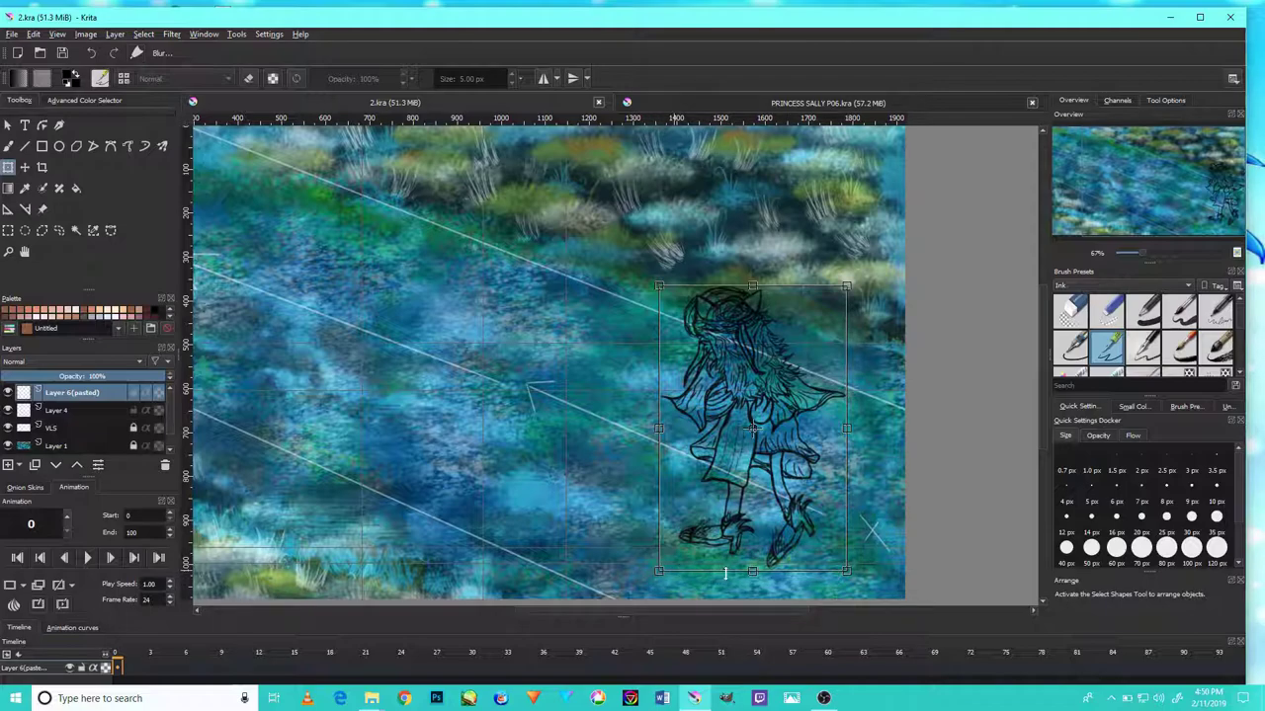
{"action": "left_click_drag", "start_coordinate": [771, 485], "coordinate": [780, 473]}
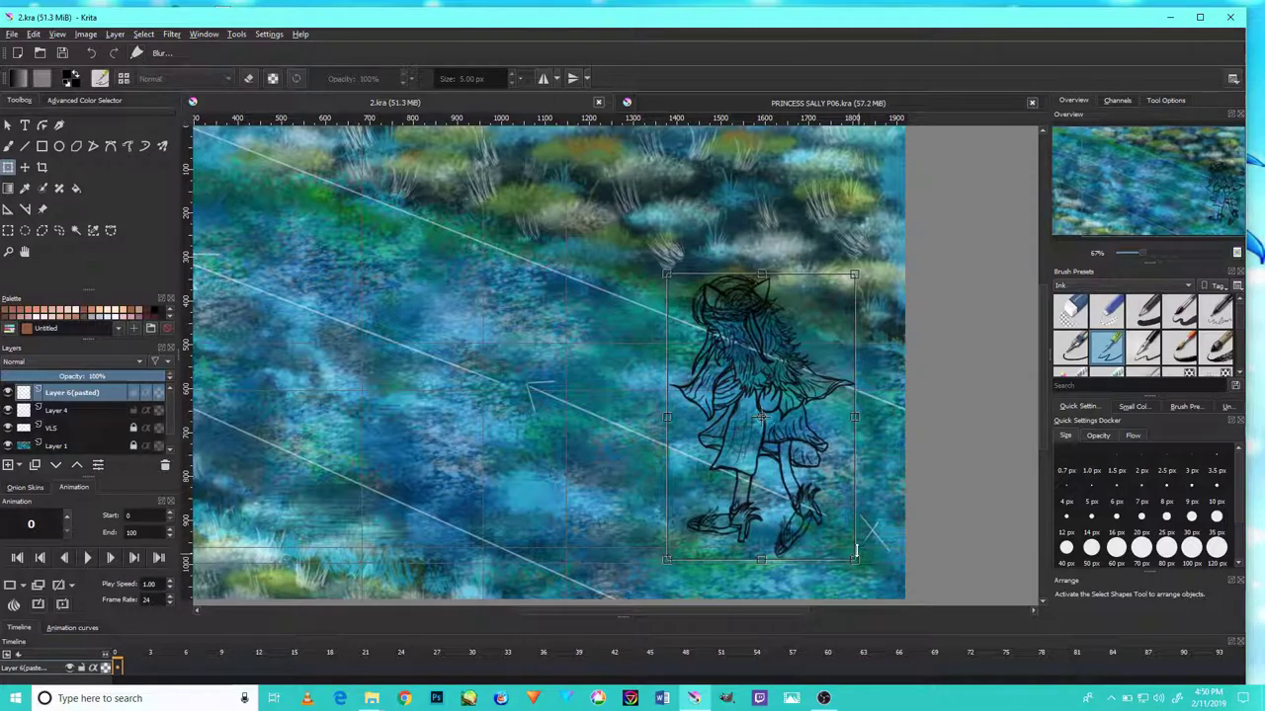
{"action": "left_click_drag", "start_coordinate": [865, 276], "coordinate": [801, 356]}
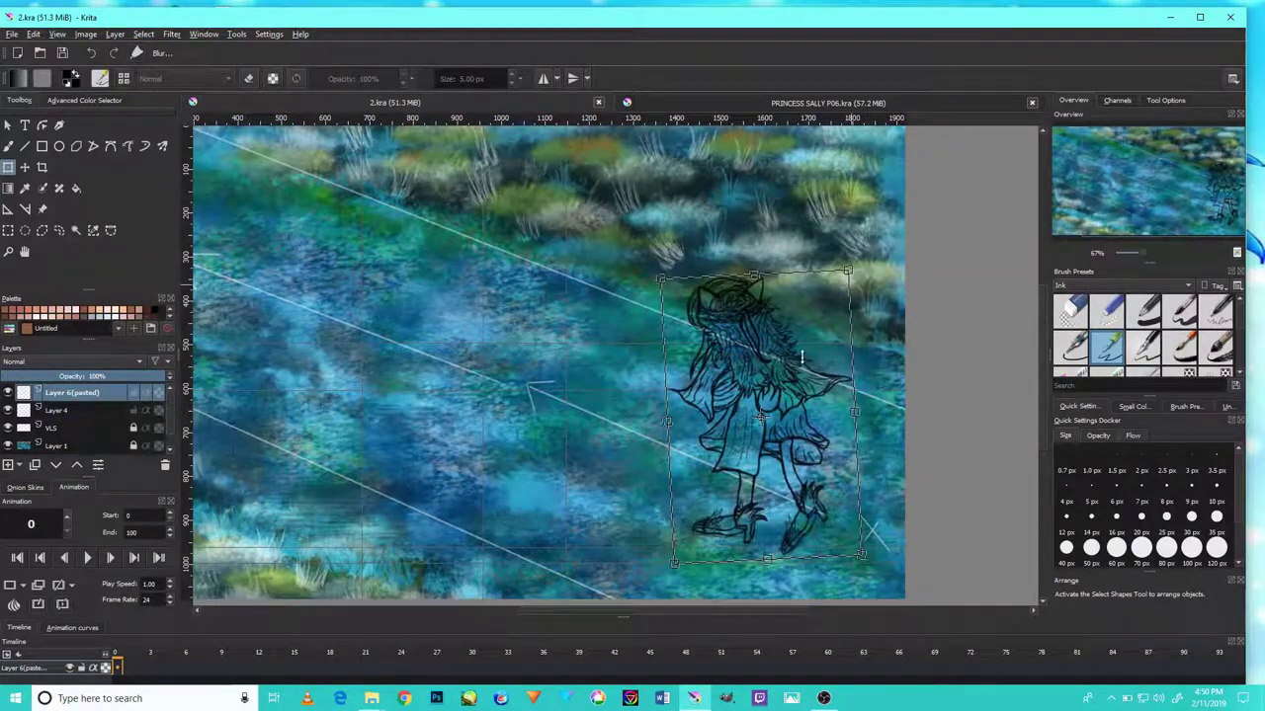
{"action": "left_click_drag", "start_coordinate": [827, 488], "coordinate": [860, 507]}
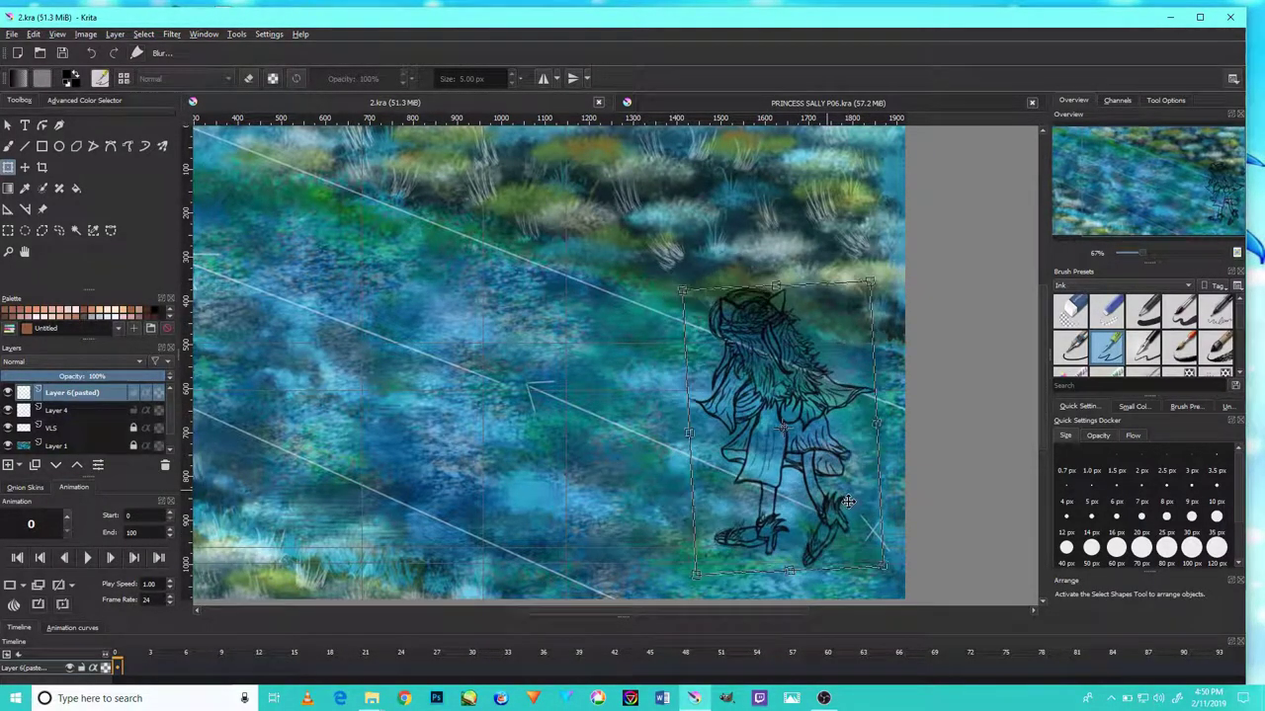
{"action": "scroll", "coordinate": [855, 511], "scroll_direction": "down", "scroll_amount": 1}
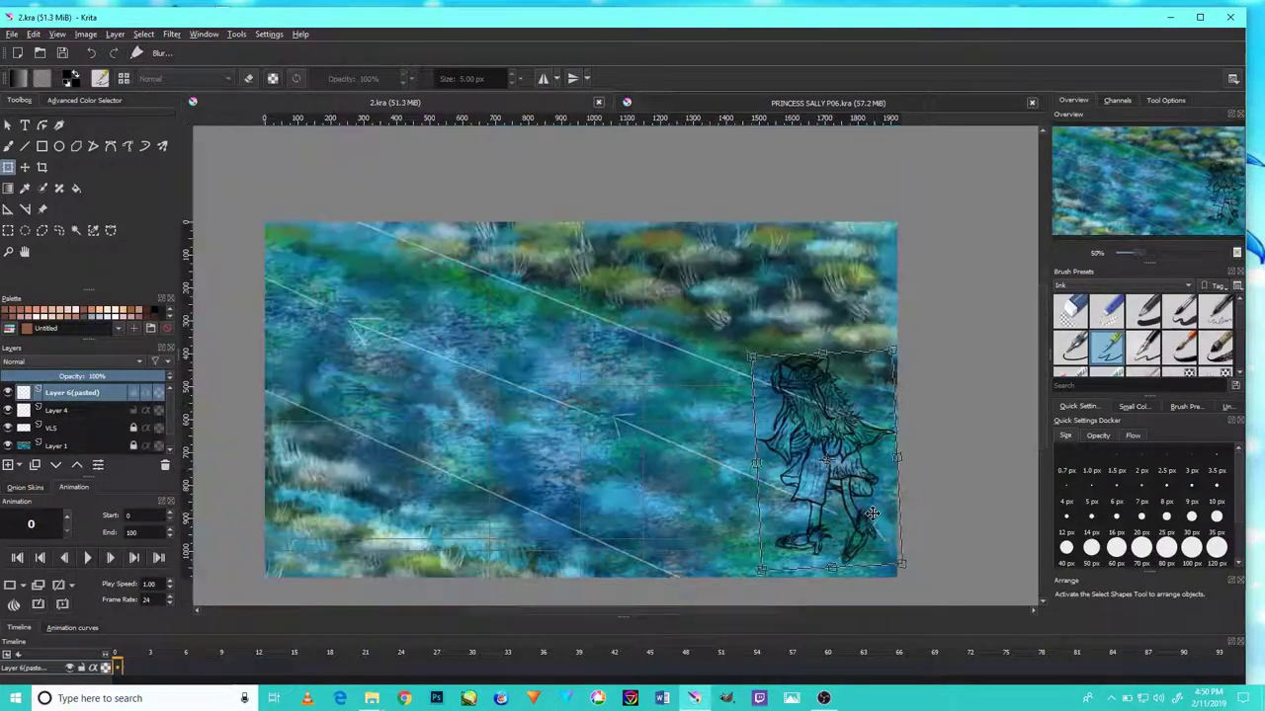
{"action": "scroll", "coordinate": [669, 449], "scroll_direction": "up", "scroll_amount": 1}
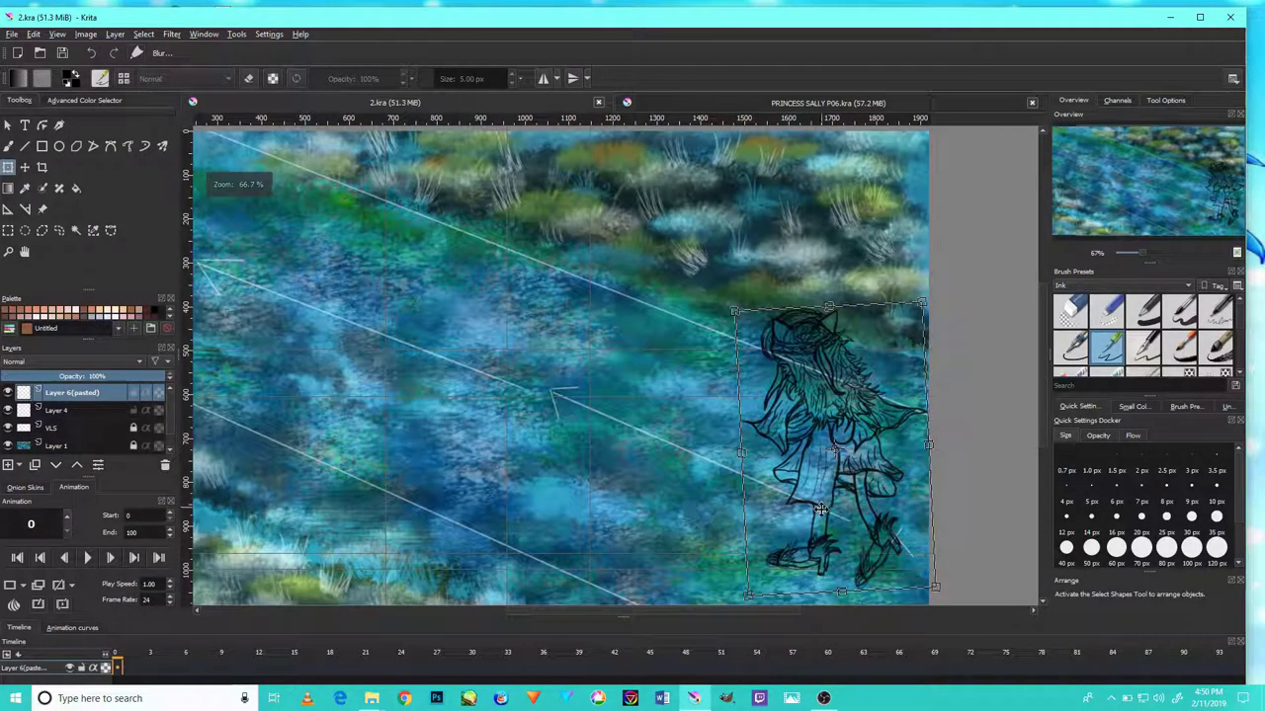
{"action": "mouse_move", "coordinate": [810, 506]}
{"action": "left_mouse_down"}
{"action": "mouse_move", "coordinate": [702, 493]}
{"action": "mouse_move", "coordinate": [824, 509]}
{"action": "mouse_move", "coordinate": [771, 519]}
{"action": "mouse_move", "coordinate": [741, 512]}
{"action": "mouse_move", "coordinate": [723, 490]}
{"action": "mouse_move", "coordinate": [781, 514]}
{"action": "left_mouse_up"}
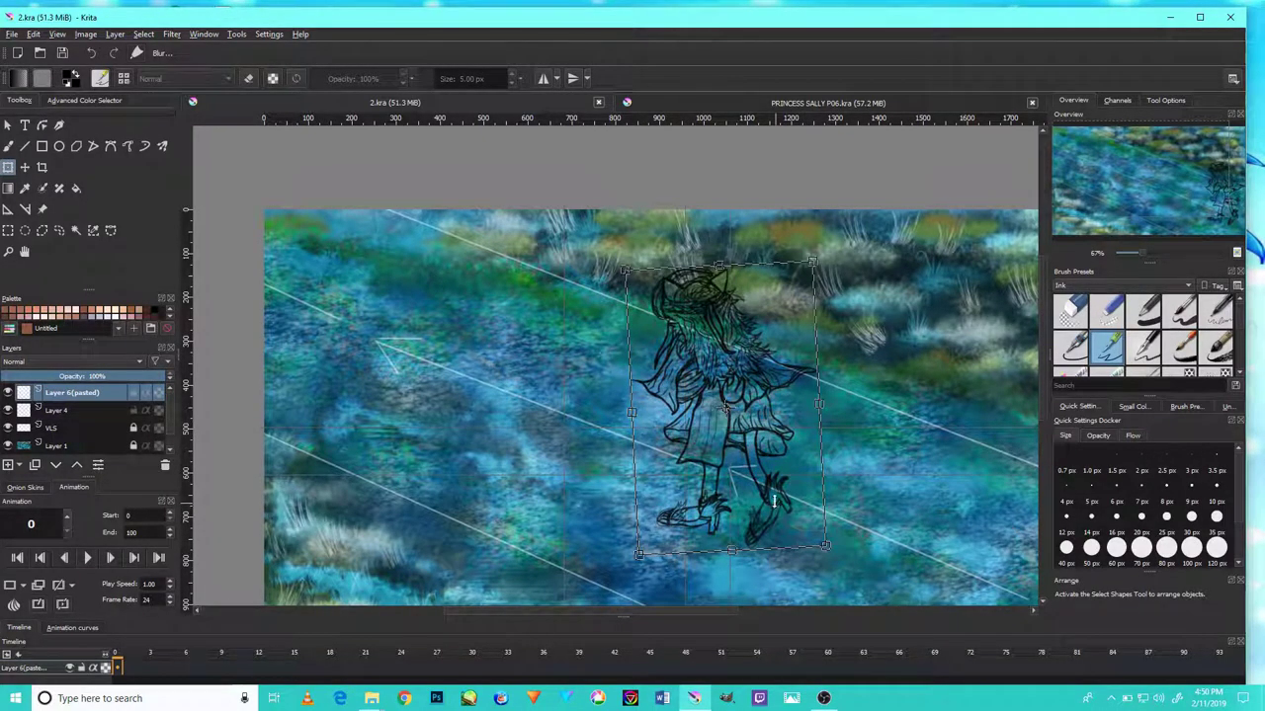
{"action": "left_click_drag", "start_coordinate": [788, 492], "coordinate": [726, 456]}
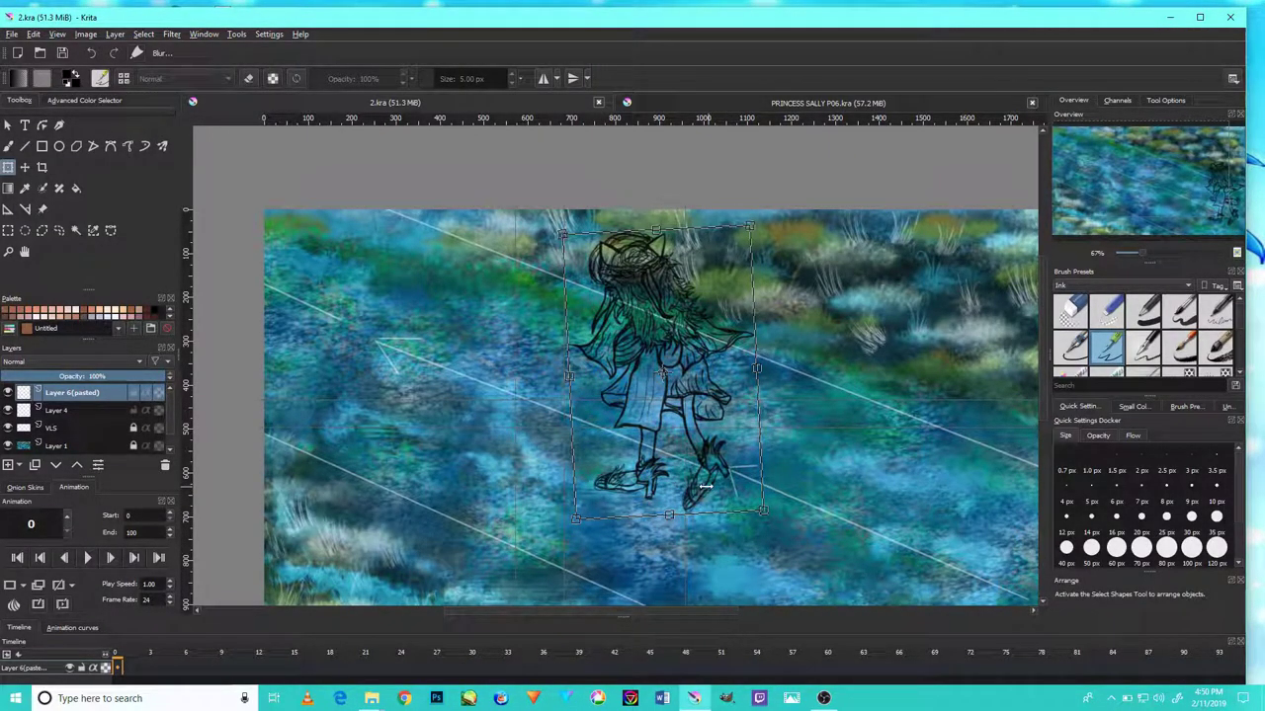
{"action": "mouse_move", "coordinate": [708, 496]}
{"action": "left_mouse_down"}
{"action": "mouse_move", "coordinate": [737, 502]}
{"action": "mouse_move", "coordinate": [713, 483]}
{"action": "mouse_move", "coordinate": [786, 528]}
{"action": "mouse_move", "coordinate": [743, 496]}
{"action": "mouse_move", "coordinate": [675, 499]}
{"action": "mouse_move", "coordinate": [789, 530]}
{"action": "mouse_move", "coordinate": [734, 510]}
{"action": "left_mouse_up"}
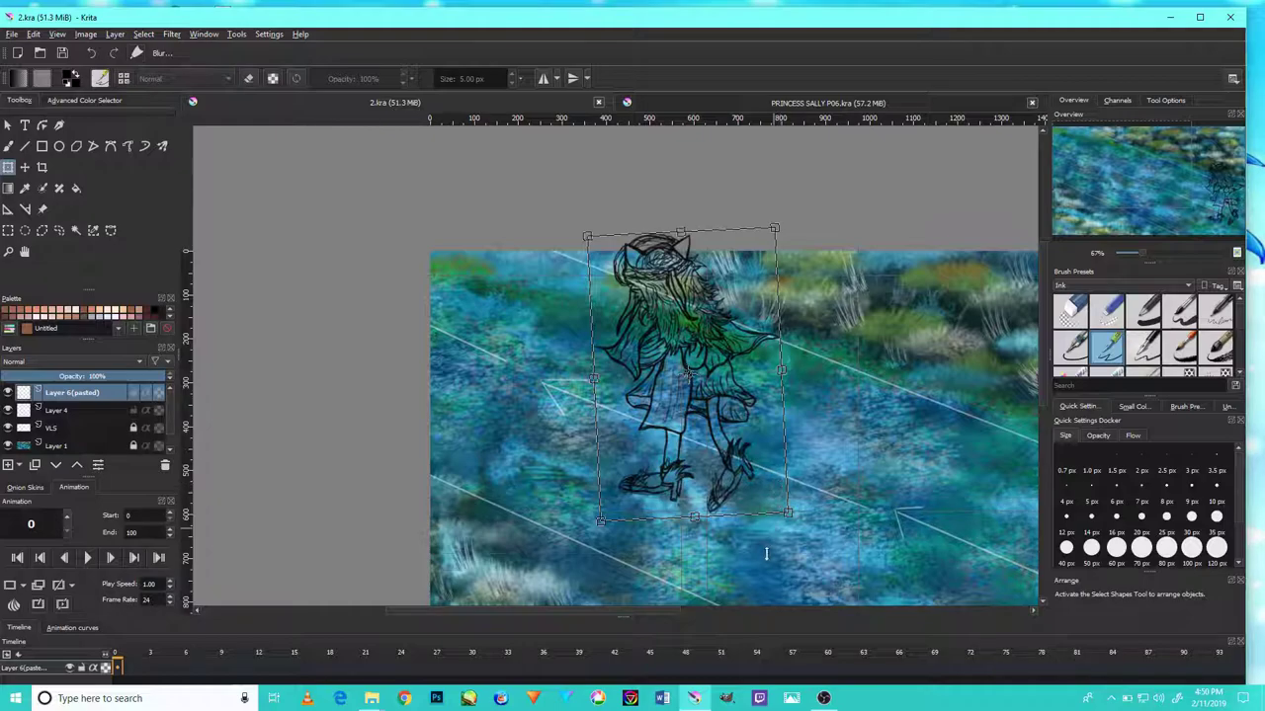
Try the girl sketch at several spots, ending on the painting's lower right.
{"action": "scroll", "coordinate": [790, 526], "scroll_direction": "up", "scroll_amount": 3}
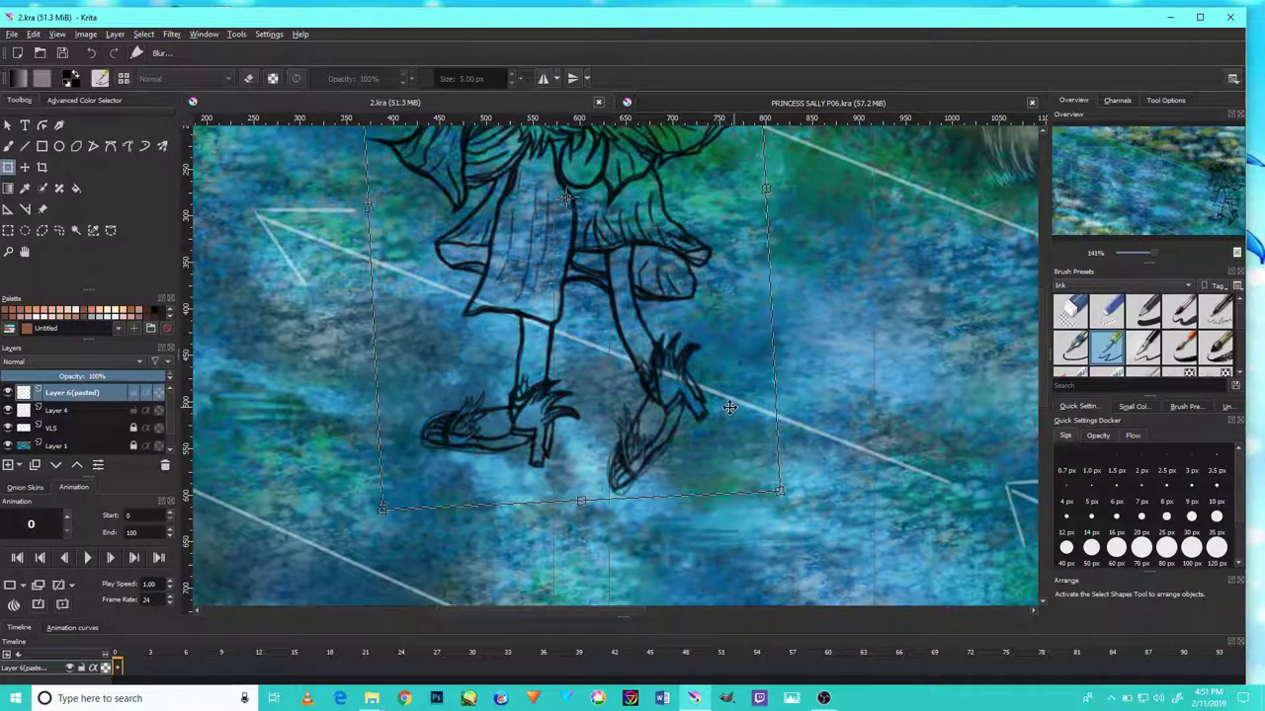
{"action": "scroll", "coordinate": [728, 408], "scroll_direction": "down", "scroll_amount": 3}
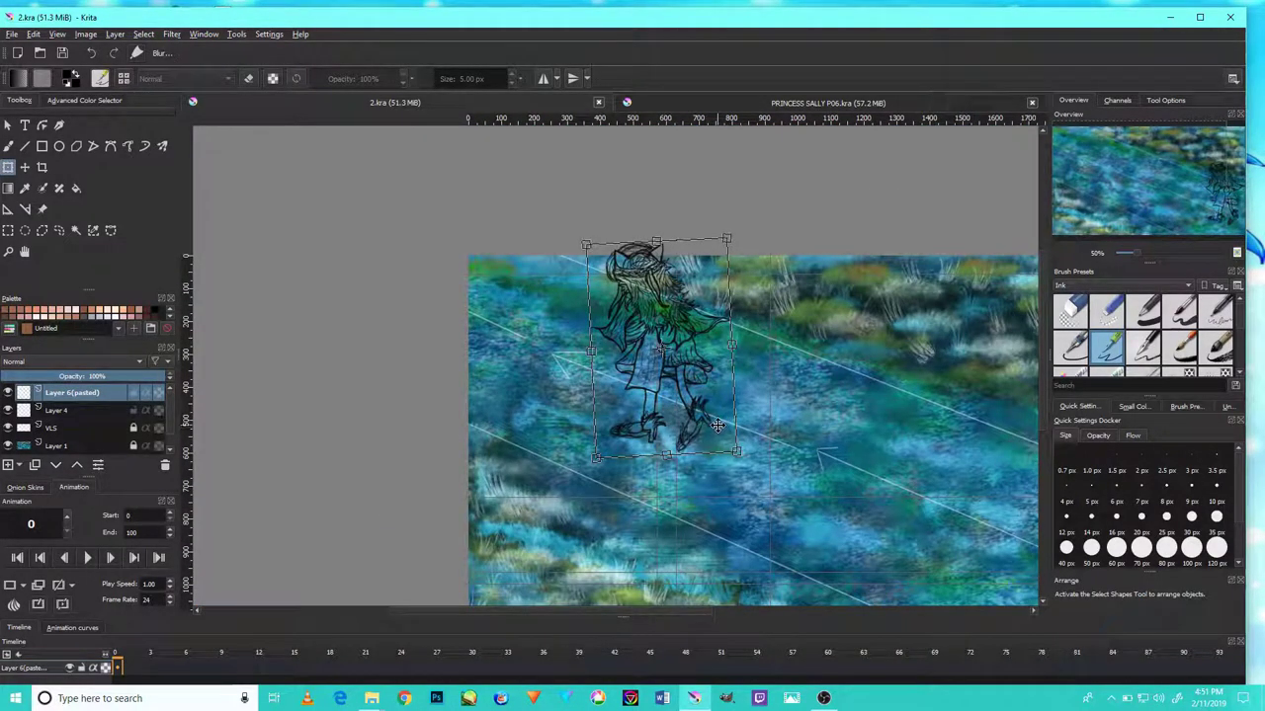
{"action": "left_click_drag", "start_coordinate": [717, 424], "coordinate": [671, 406]}
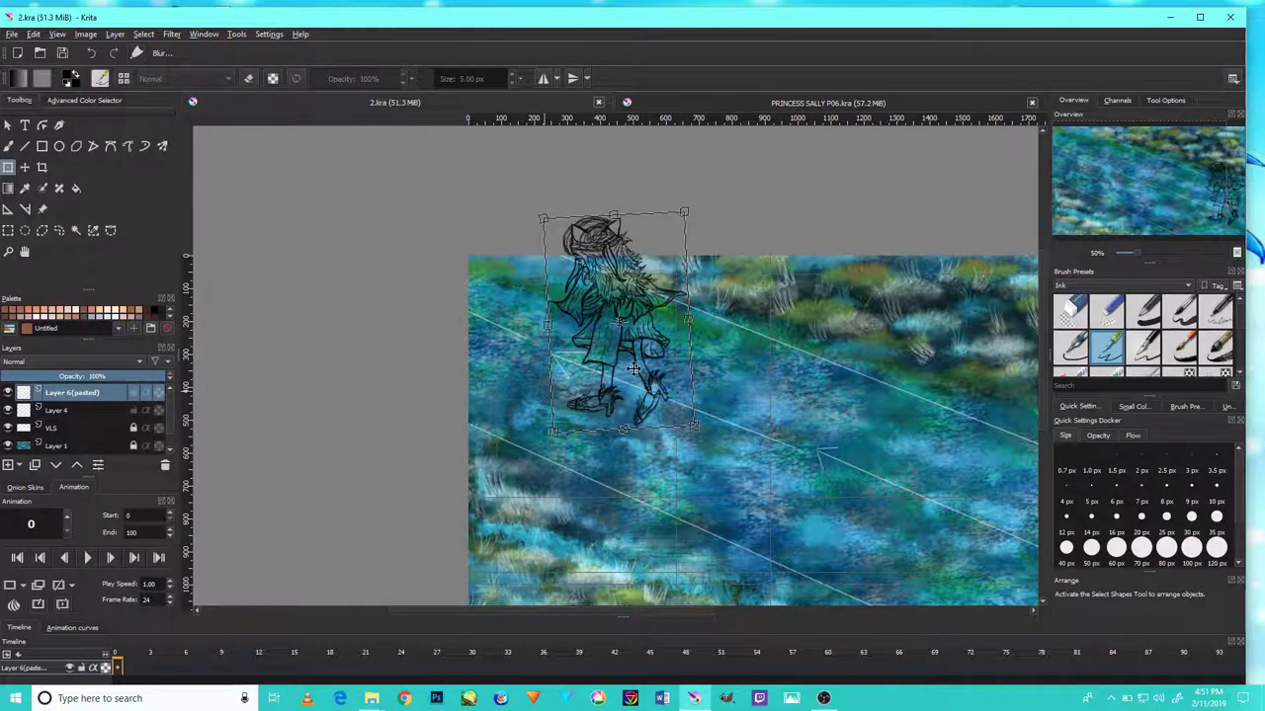
{"action": "mouse_move", "coordinate": [633, 368]}
{"action": "left_mouse_down"}
{"action": "mouse_move", "coordinate": [604, 348]}
{"action": "mouse_move", "coordinate": [669, 397]}
{"action": "mouse_move", "coordinate": [594, 379]}
{"action": "mouse_move", "coordinate": [546, 350]}
{"action": "mouse_move", "coordinate": [539, 301]}
{"action": "mouse_move", "coordinate": [529, 318]}
{"action": "mouse_move", "coordinate": [501, 313]}
{"action": "left_mouse_up"}
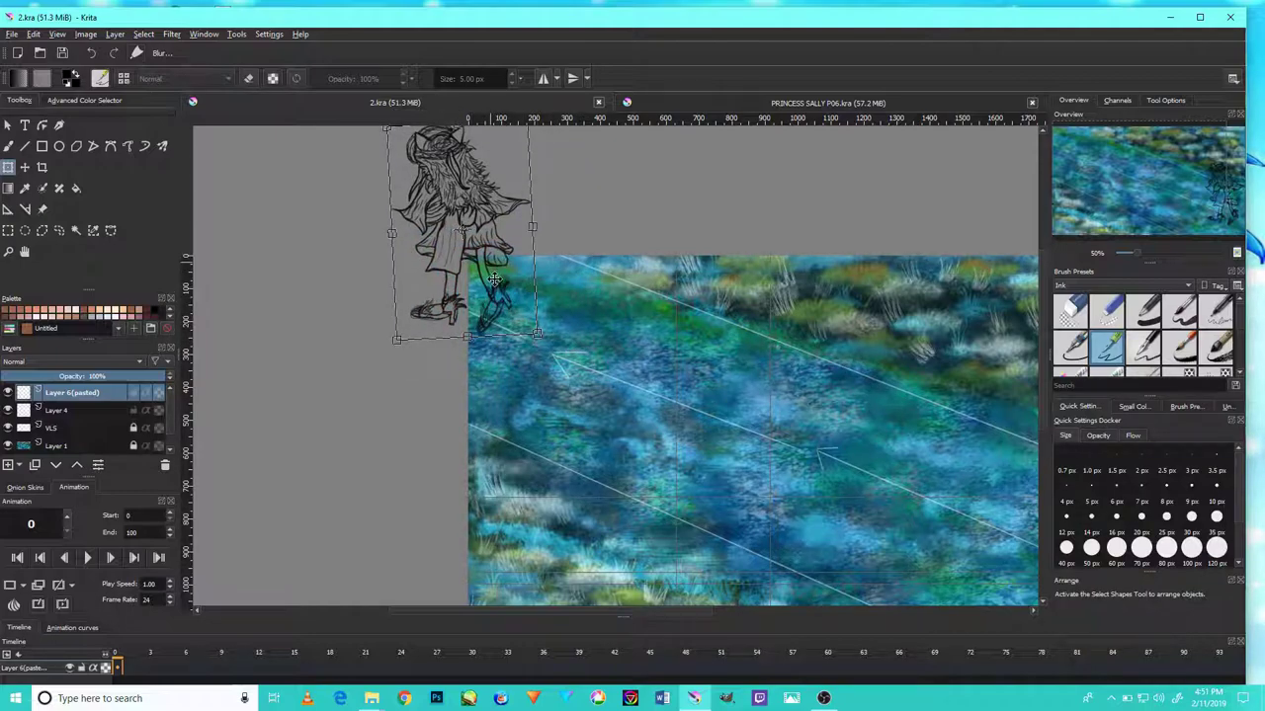
{"action": "mouse_move", "coordinate": [494, 279]}
{"action": "left_mouse_down"}
{"action": "mouse_move", "coordinate": [464, 257]}
{"action": "mouse_move", "coordinate": [424, 265]}
{"action": "left_mouse_up"}
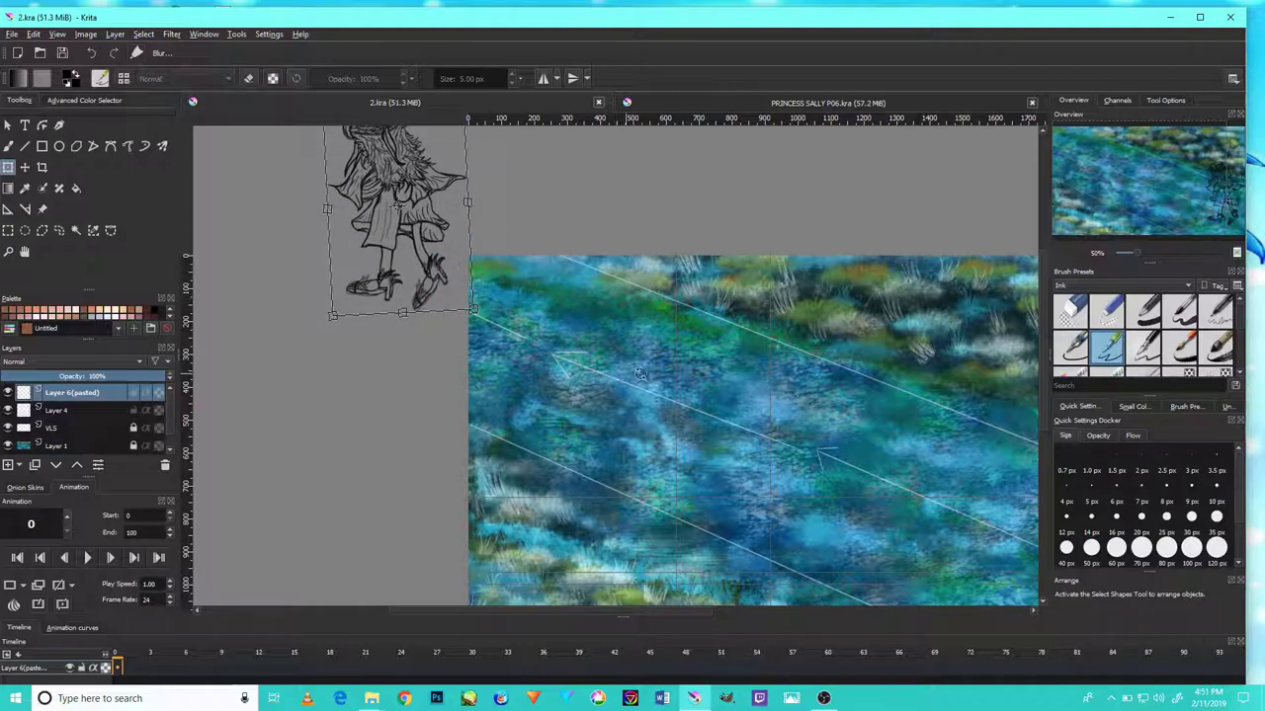
{"action": "scroll", "coordinate": [714, 416], "scroll_direction": "down", "scroll_amount": 1}
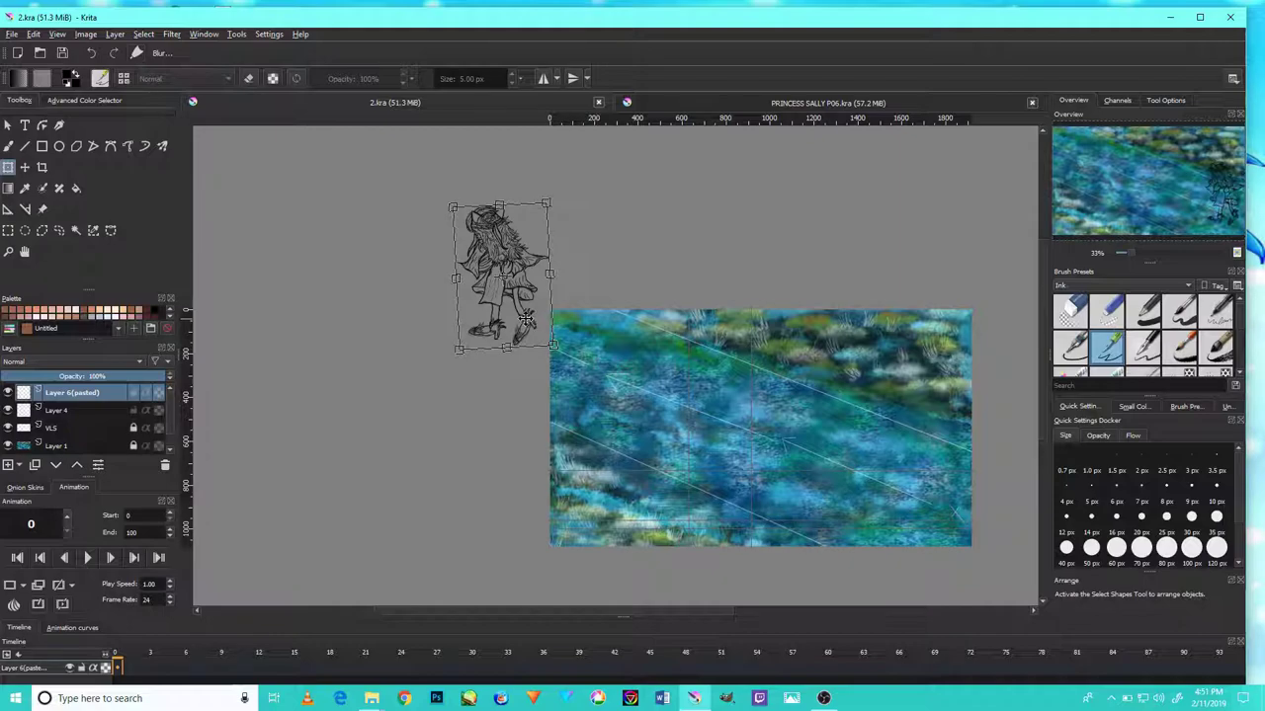
{"action": "mouse_move", "coordinate": [519, 312]}
{"action": "left_mouse_down"}
{"action": "mouse_move", "coordinate": [946, 521]}
{"action": "mouse_move", "coordinate": [932, 514]}
{"action": "left_mouse_up"}
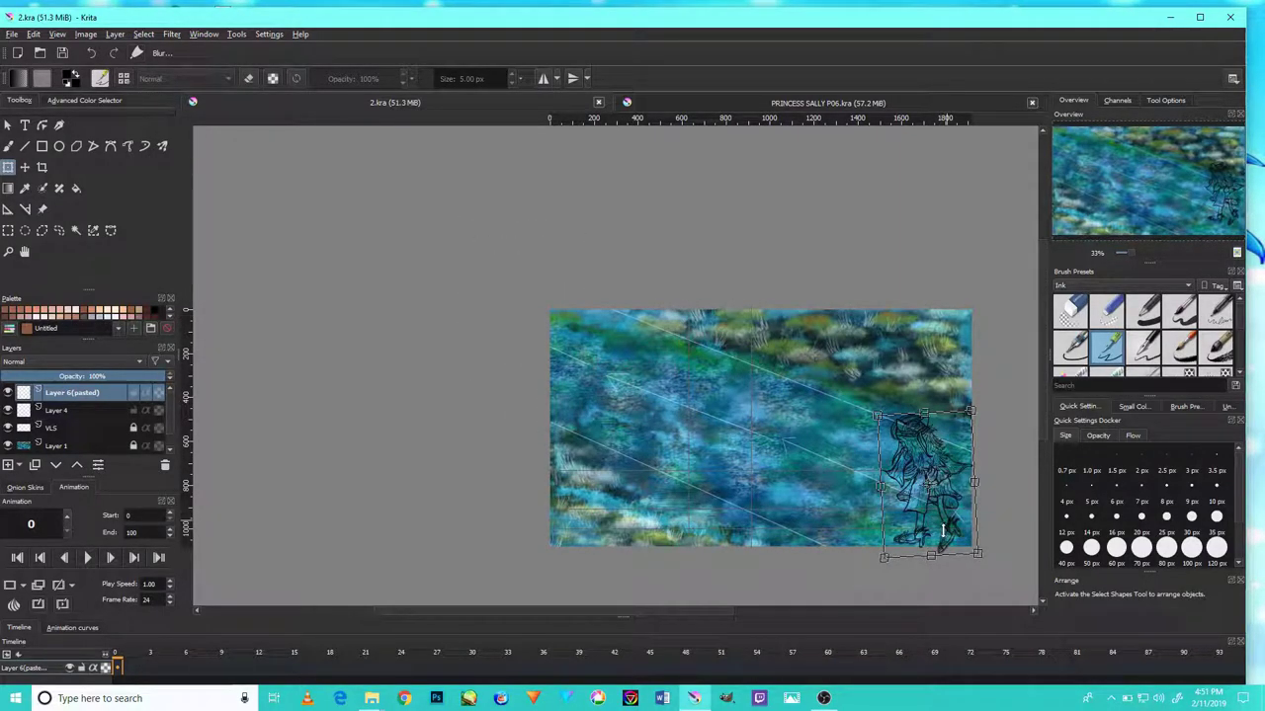
{"action": "mouse_move", "coordinate": [946, 458]}
{"action": "left_mouse_down"}
{"action": "mouse_move", "coordinate": [922, 429]}
{"action": "mouse_move", "coordinate": [836, 403]}
{"action": "left_mouse_up"}
Move the girl sketch up and left toward the painting's top, just left of centre.
{"action": "scroll", "coordinate": [840, 410], "scroll_direction": "up", "scroll_amount": 1}
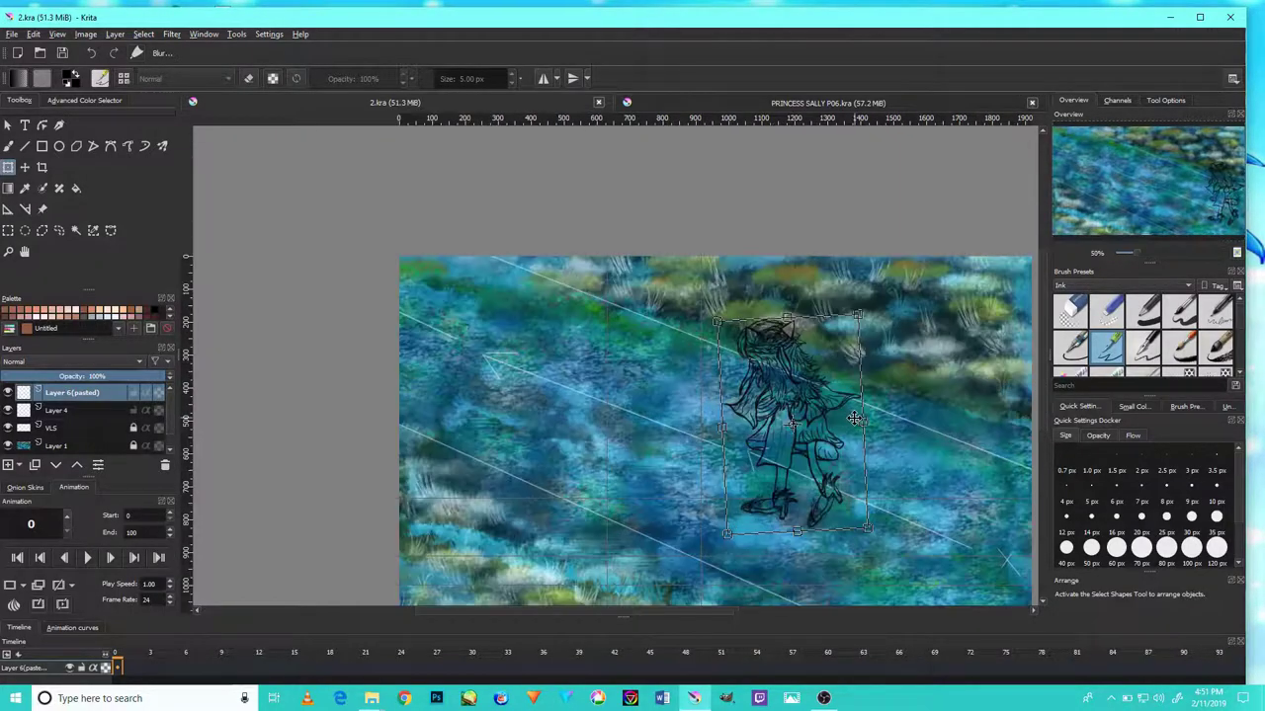
{"action": "left_click_drag", "start_coordinate": [632, 620], "coordinate": [676, 612]}
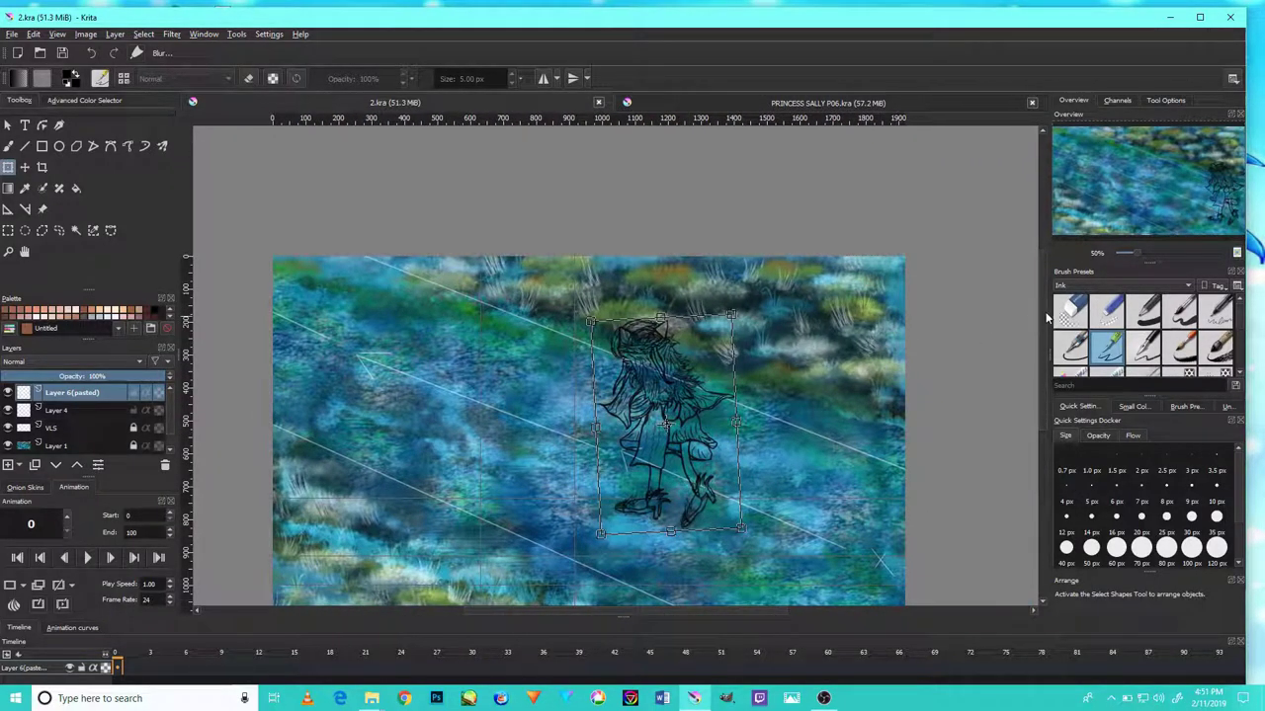
{"action": "left_click_drag", "start_coordinate": [1046, 321], "coordinate": [1040, 354]}
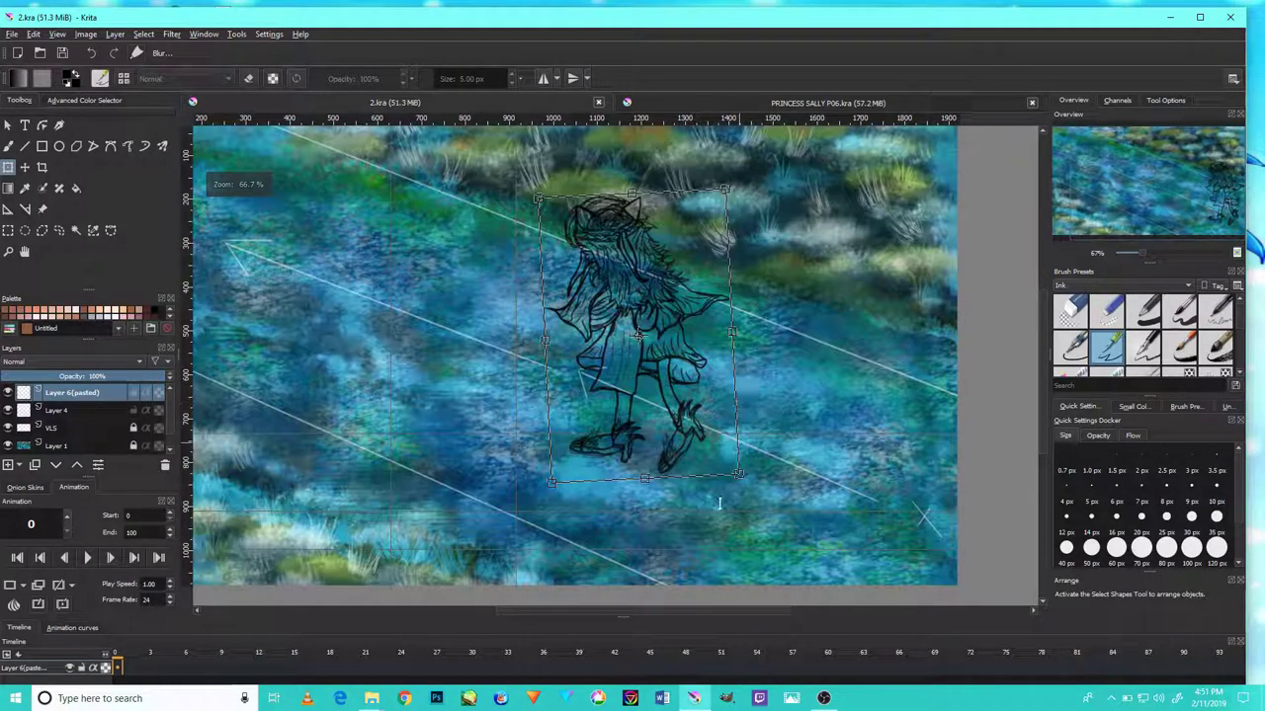
{"action": "left_click_drag", "start_coordinate": [713, 615], "coordinate": [694, 605]}
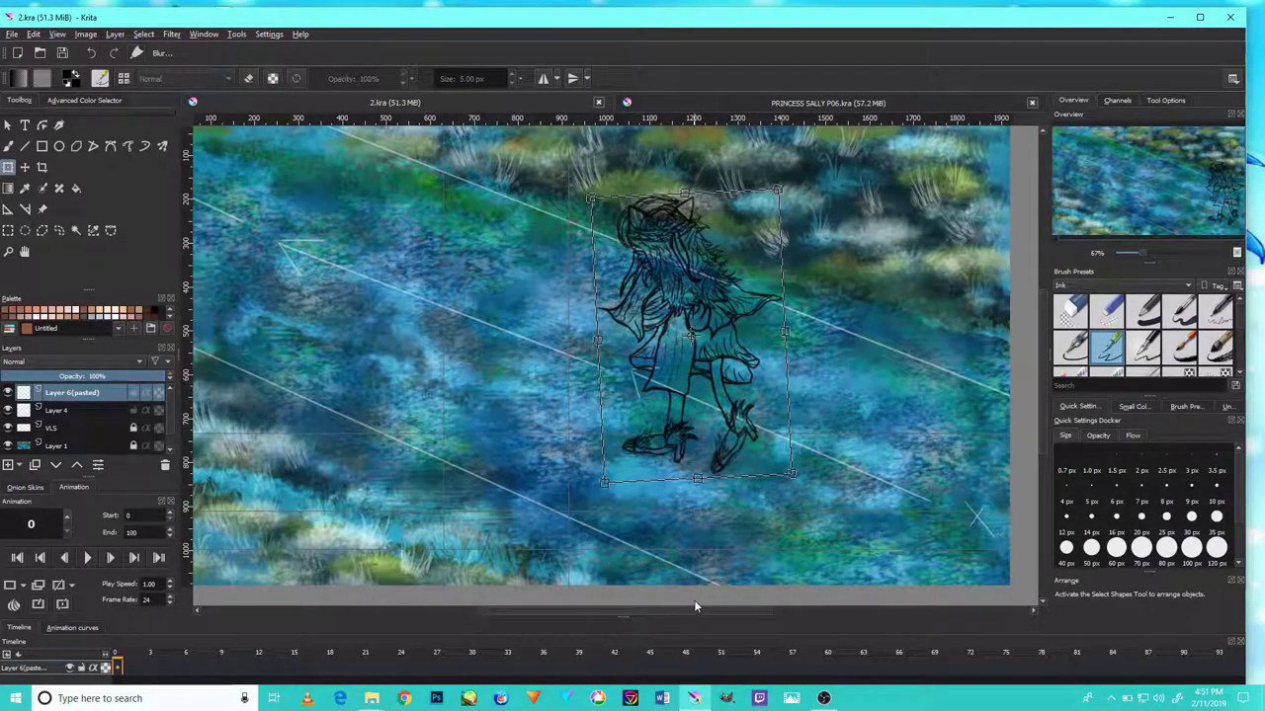
{"action": "left_click_drag", "start_coordinate": [1040, 388], "coordinate": [985, 422]}
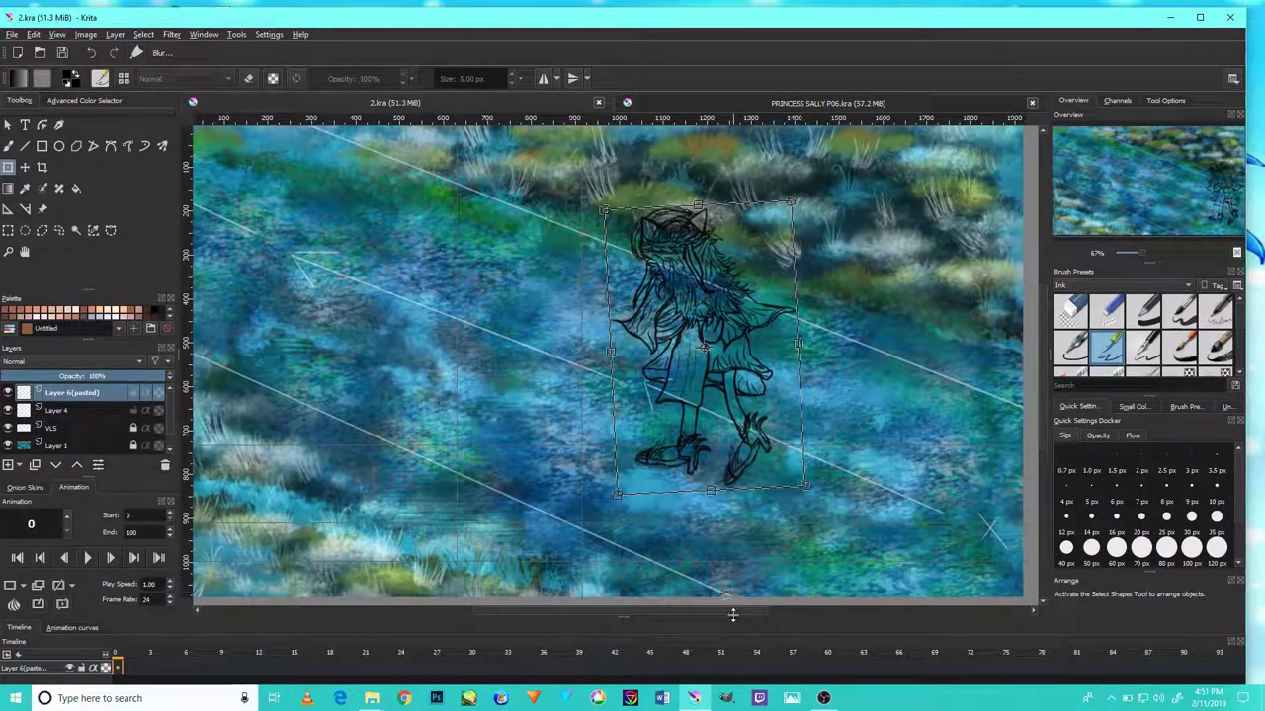
{"action": "left_click_drag", "start_coordinate": [736, 620], "coordinate": [730, 605]}
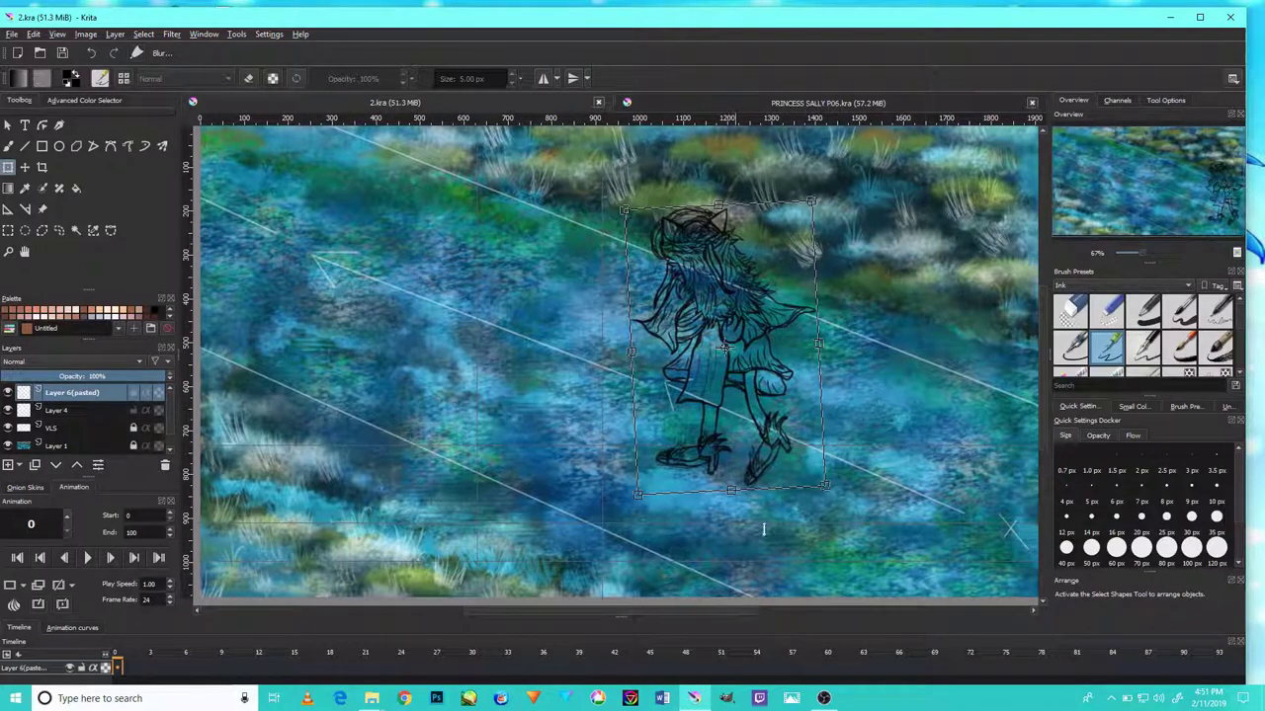
{"action": "left_click_drag", "start_coordinate": [788, 371], "coordinate": [656, 373]}
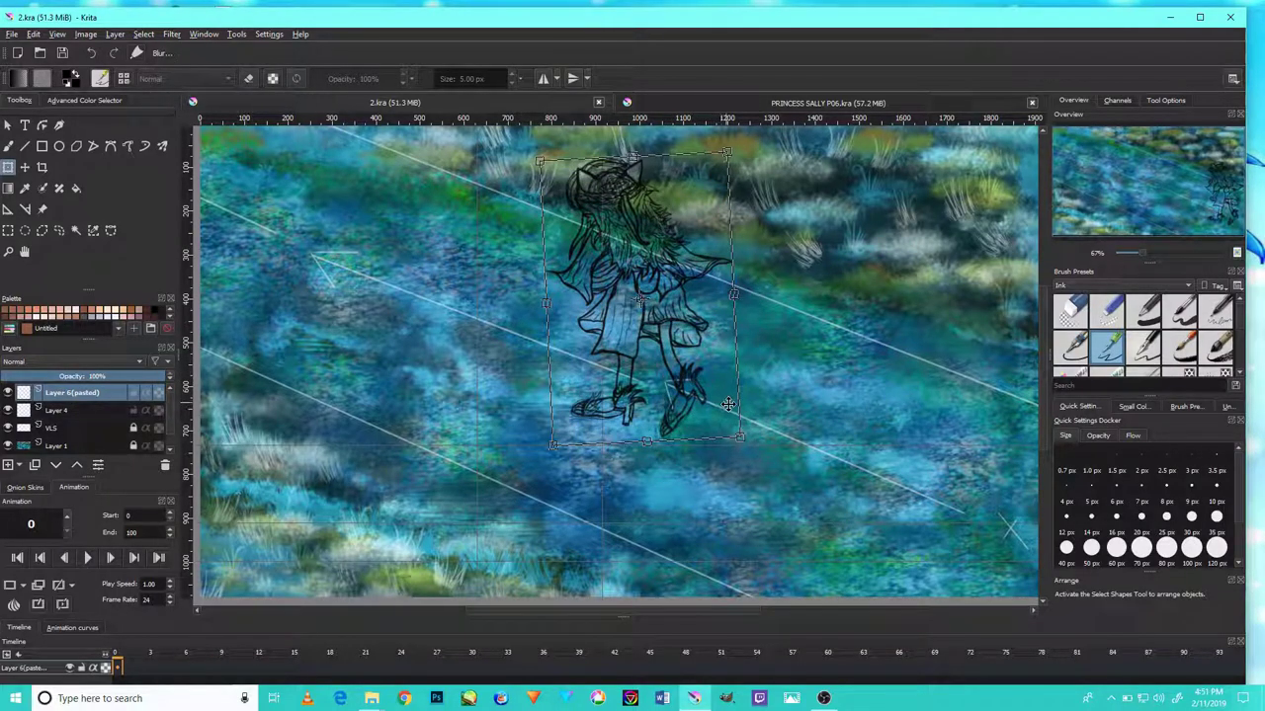
{"action": "left_click_drag", "start_coordinate": [808, 368], "coordinate": [887, 423]}
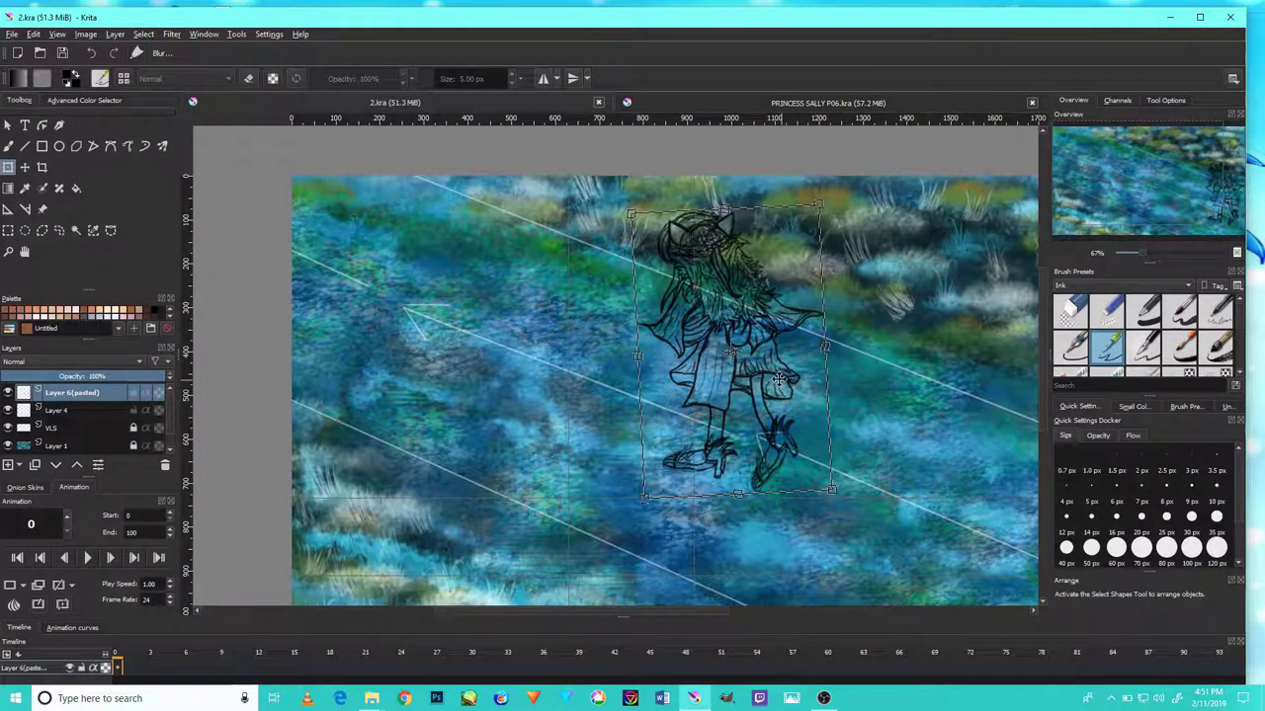
{"action": "mouse_move", "coordinate": [773, 390]}
{"action": "left_mouse_down"}
{"action": "mouse_move", "coordinate": [743, 379]}
{"action": "mouse_move", "coordinate": [702, 391]}
{"action": "mouse_move", "coordinate": [613, 356]}
{"action": "mouse_move", "coordinate": [591, 371]}
{"action": "left_mouse_up"}
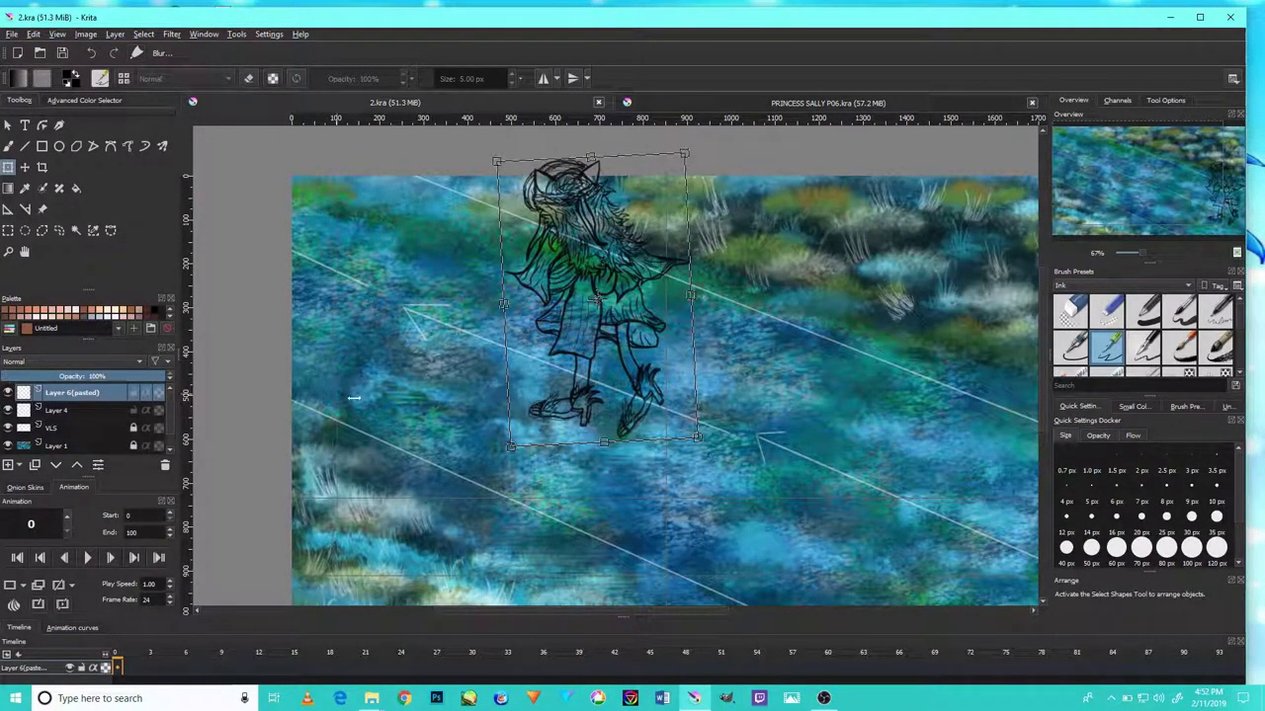
{"action": "left_click_drag", "start_coordinate": [624, 383], "coordinate": [443, 328]}
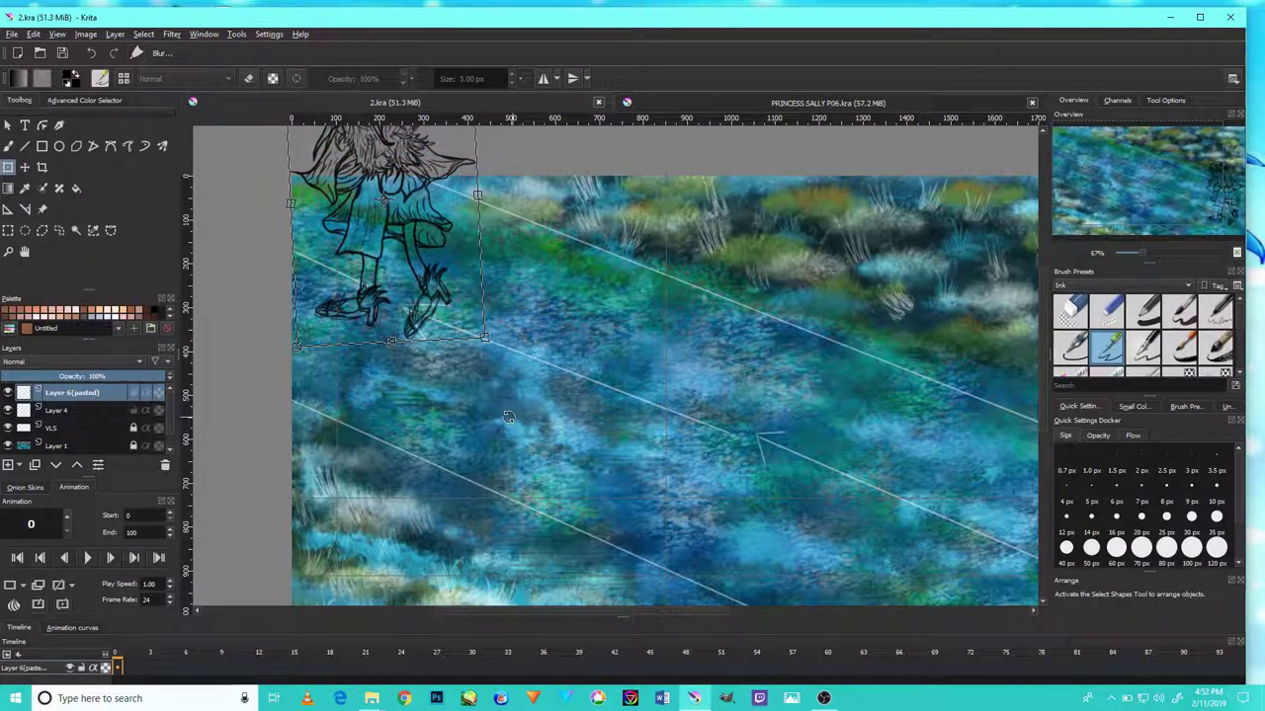
{"action": "left_click_drag", "start_coordinate": [579, 389], "coordinate": [701, 485]}
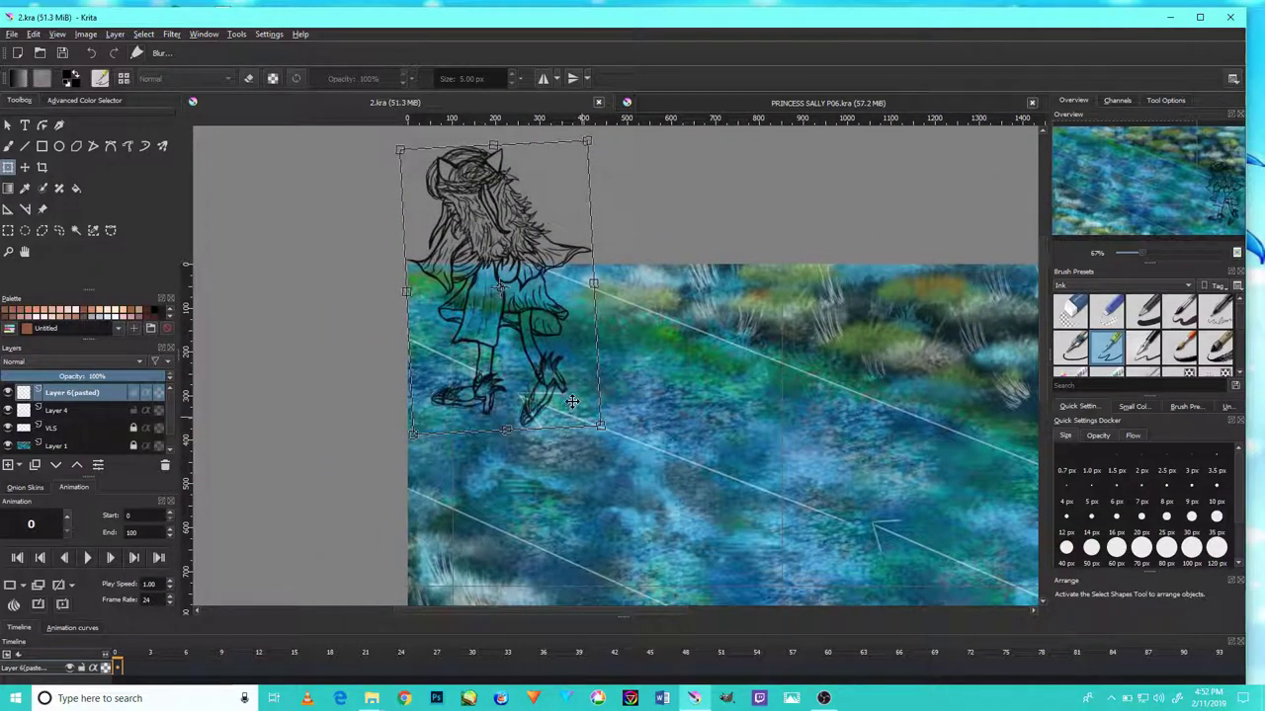
{"action": "mouse_move", "coordinate": [572, 386]}
{"action": "left_mouse_down"}
{"action": "mouse_move", "coordinate": [497, 364]}
{"action": "mouse_move", "coordinate": [465, 336]}
{"action": "mouse_move", "coordinate": [385, 325]}
{"action": "mouse_move", "coordinate": [601, 361]}
{"action": "mouse_move", "coordinate": [779, 491]}
{"action": "left_mouse_up"}
Zoom to 100% and move the girl sketch right and down to the painting's right edge.
{"action": "scroll", "coordinate": [779, 489], "scroll_direction": "down", "scroll_amount": 3}
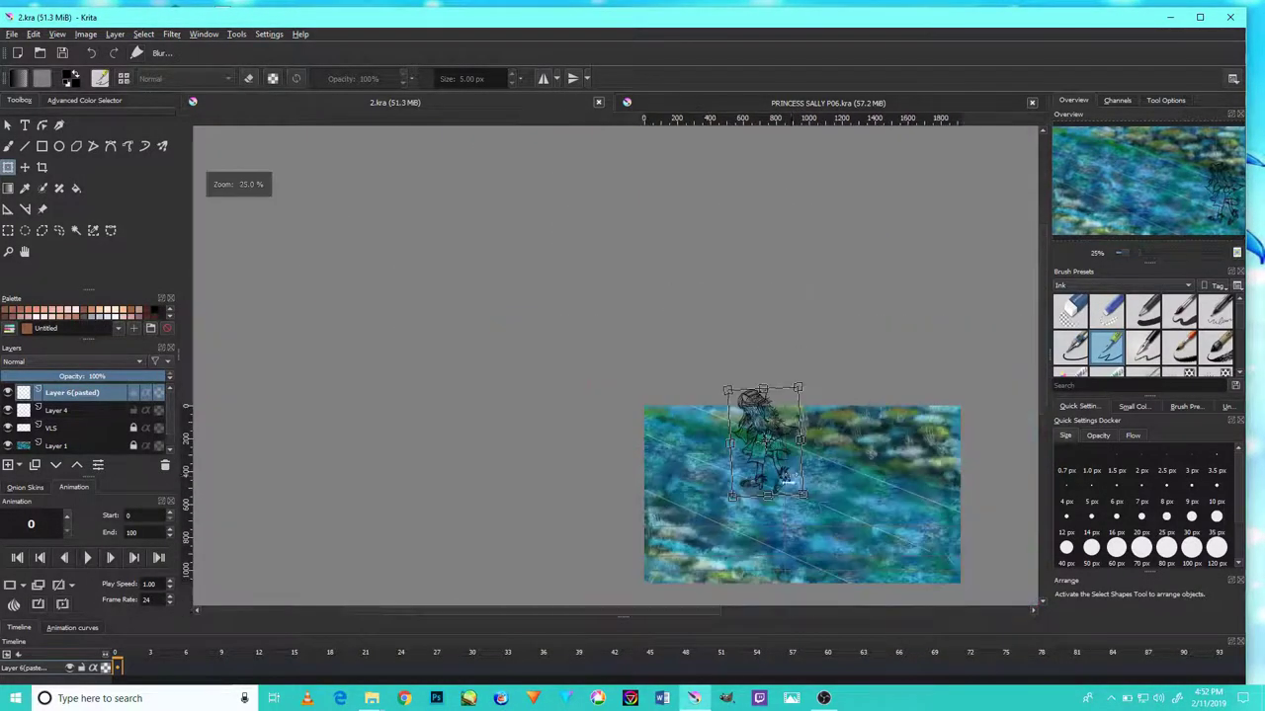
{"action": "scroll", "coordinate": [779, 484], "scroll_direction": "up", "scroll_amount": 1}
{"action": "scroll", "coordinate": [780, 475], "scroll_direction": "up", "scroll_amount": 2}
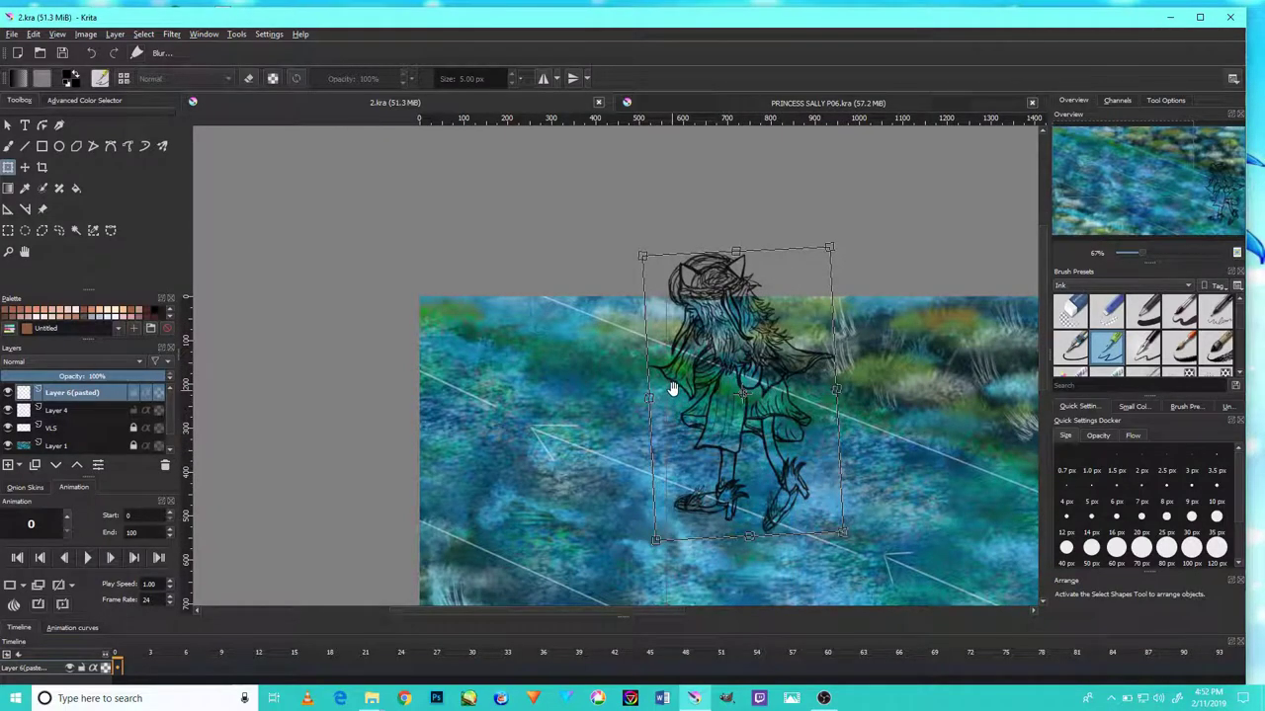
{"action": "left_click_drag", "start_coordinate": [944, 435], "coordinate": [813, 263]}
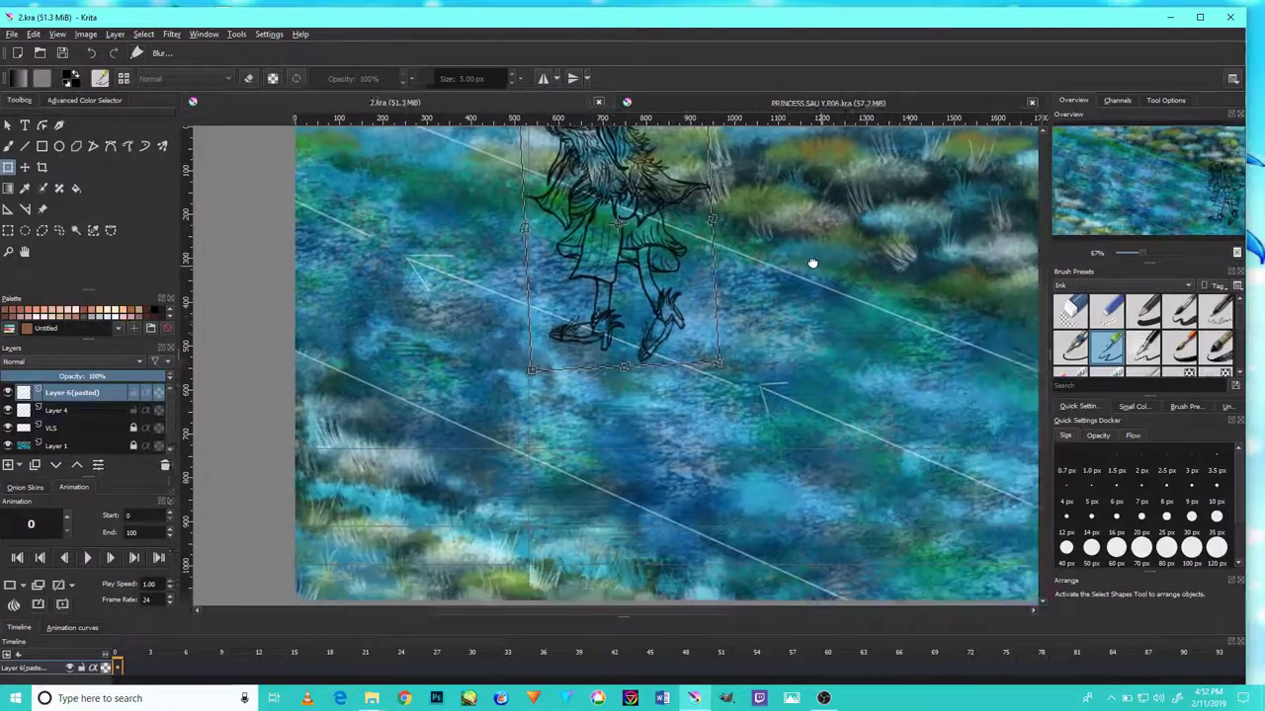
{"action": "left_click_drag", "start_coordinate": [614, 302], "coordinate": [885, 375]}
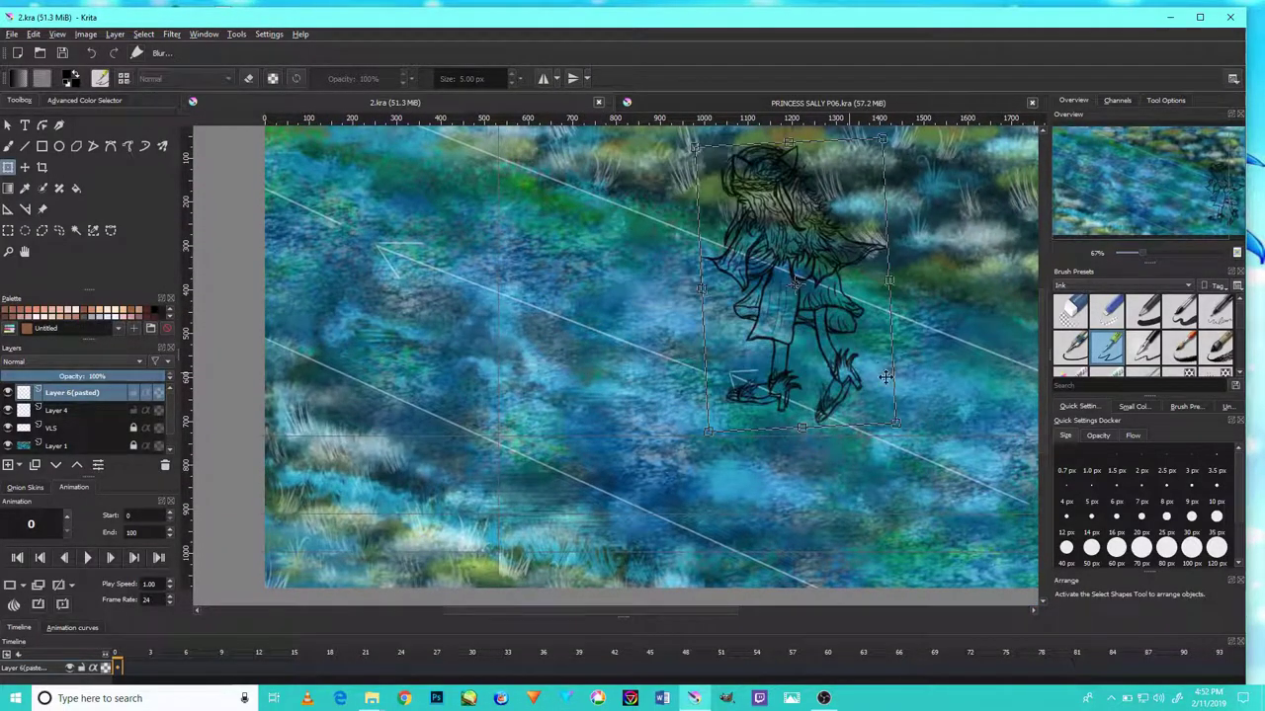
{"action": "scroll", "coordinate": [813, 373], "scroll_direction": "down", "scroll_amount": 3}
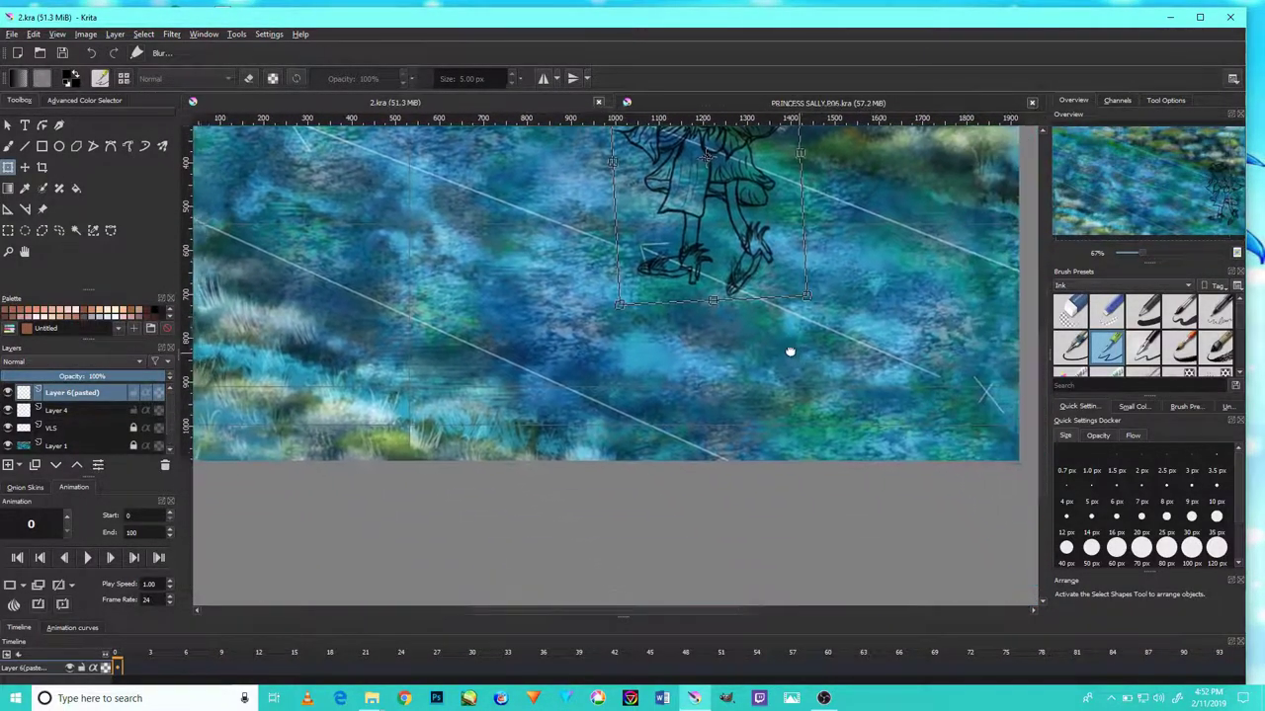
{"action": "left_click_drag", "start_coordinate": [739, 275], "coordinate": [988, 405]}
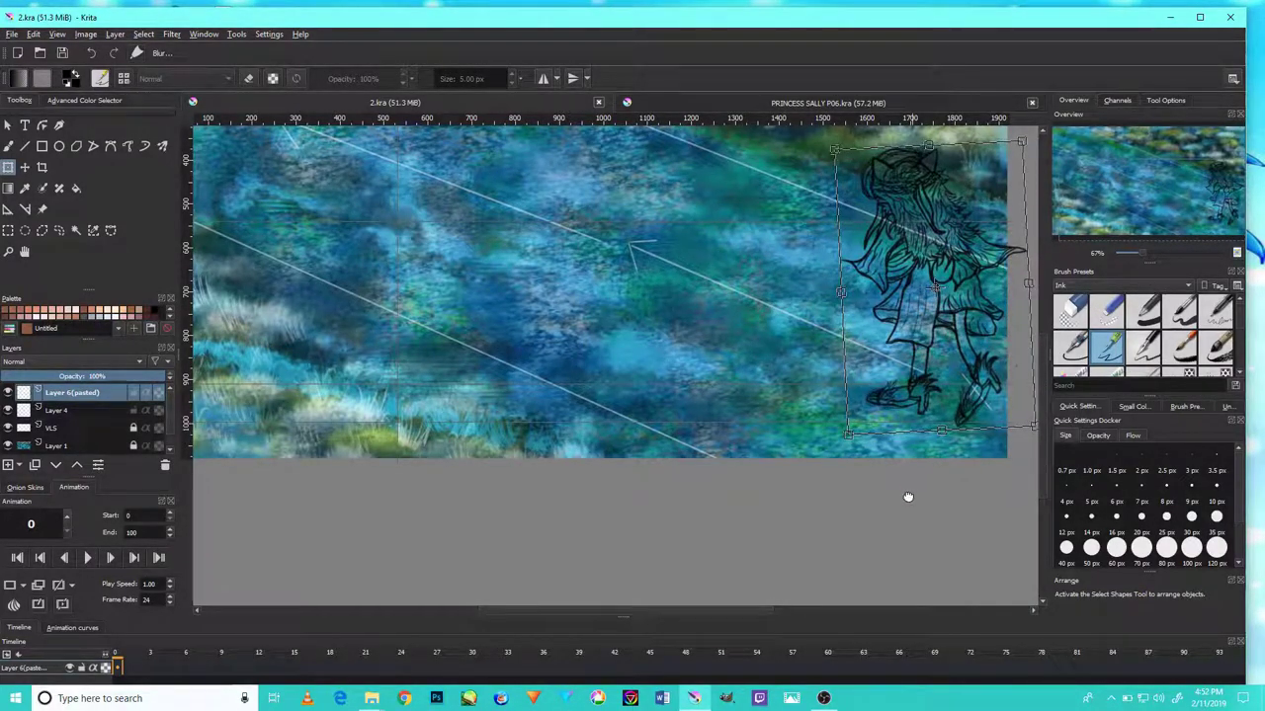
{"action": "scroll", "coordinate": [908, 497], "scroll_direction": "right", "scroll_amount": 3}
{"action": "scroll", "coordinate": [908, 497], "scroll_direction": "up", "scroll_amount": 2}
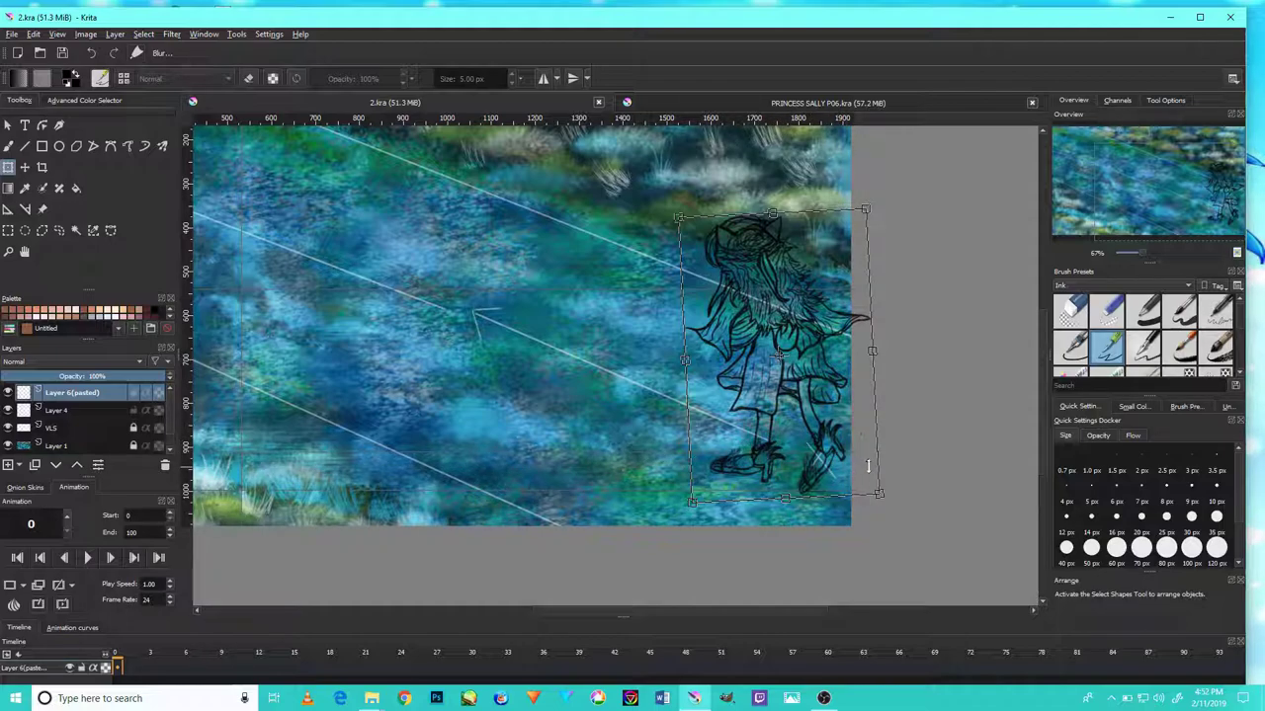
{"action": "mouse_move", "coordinate": [829, 470]}
{"action": "left_mouse_down"}
{"action": "mouse_move", "coordinate": [826, 405]}
{"action": "mouse_move", "coordinate": [807, 447]}
{"action": "left_mouse_up"}
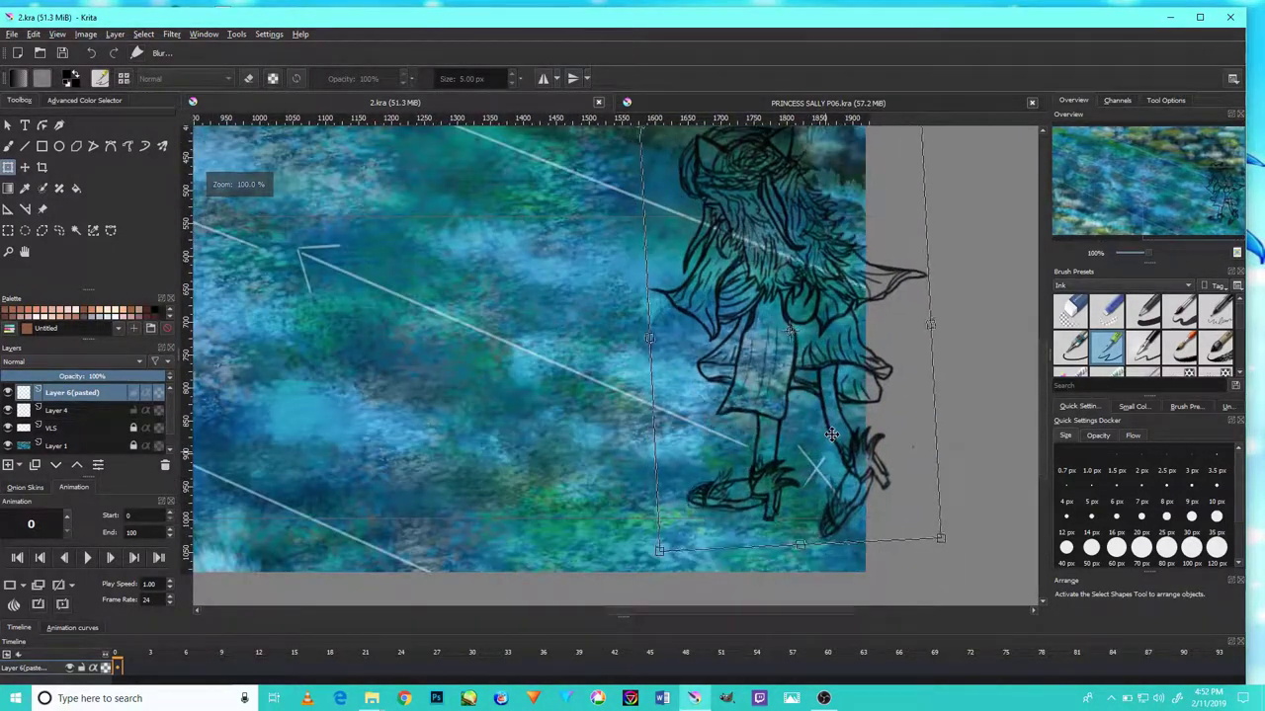
Shift the girl sketch up-left so her feet straddle the diagonal guide line.
{"action": "scroll", "coordinate": [807, 447], "scroll_direction": "down", "scroll_amount": 2}
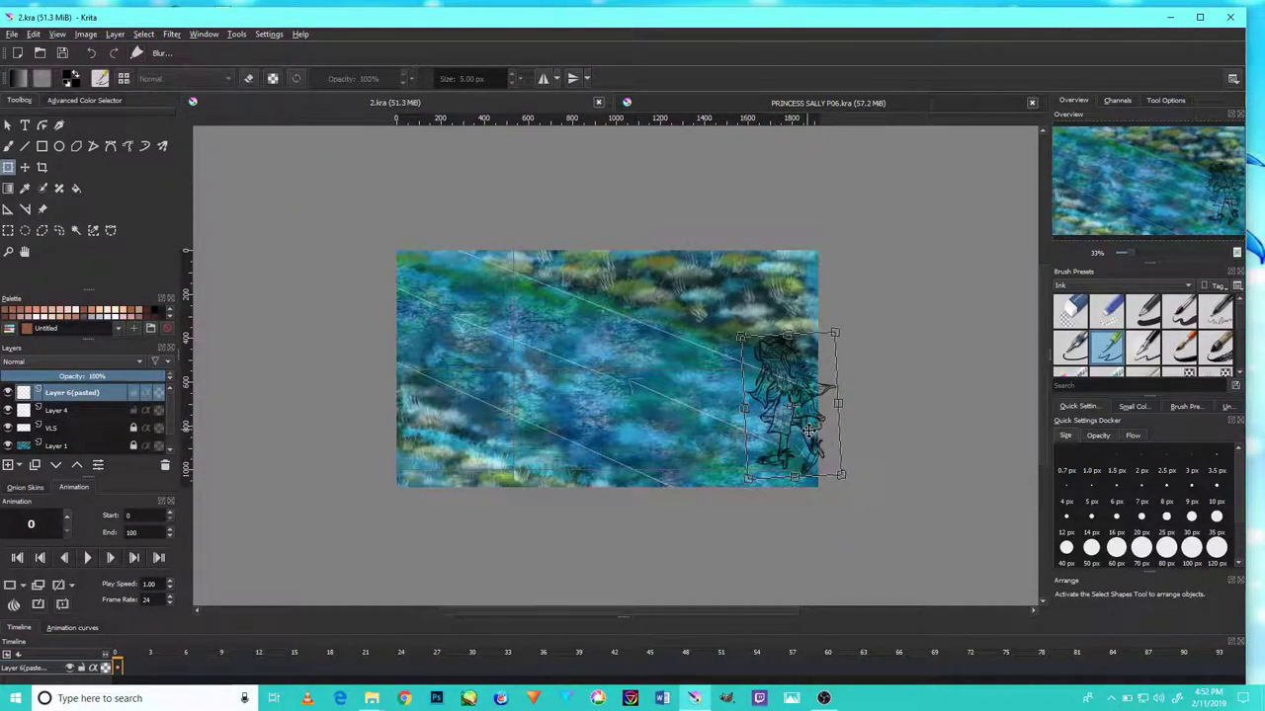
{"action": "scroll", "coordinate": [811, 391], "scroll_direction": "up", "scroll_amount": 2}
{"action": "scroll", "coordinate": [805, 430], "scroll_direction": "up", "scroll_amount": 1}
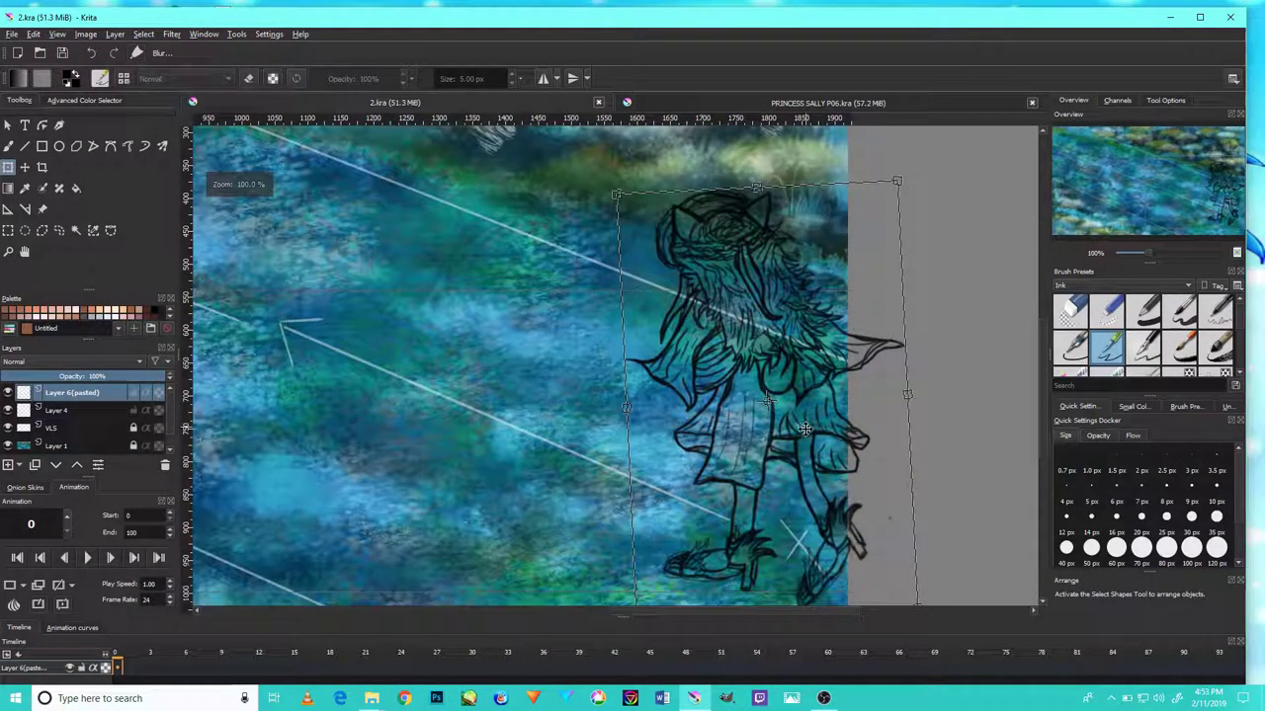
{"action": "mouse_move", "coordinate": [797, 478]}
{"action": "left_mouse_down"}
{"action": "mouse_move", "coordinate": [739, 444]}
{"action": "mouse_move", "coordinate": [649, 427]}
{"action": "mouse_move", "coordinate": [610, 454]}
{"action": "mouse_move", "coordinate": [747, 446]}
{"action": "mouse_move", "coordinate": [784, 479]}
{"action": "mouse_move", "coordinate": [699, 452]}
{"action": "mouse_move", "coordinate": [723, 507]}
{"action": "mouse_move", "coordinate": [723, 484]}
{"action": "left_mouse_up"}
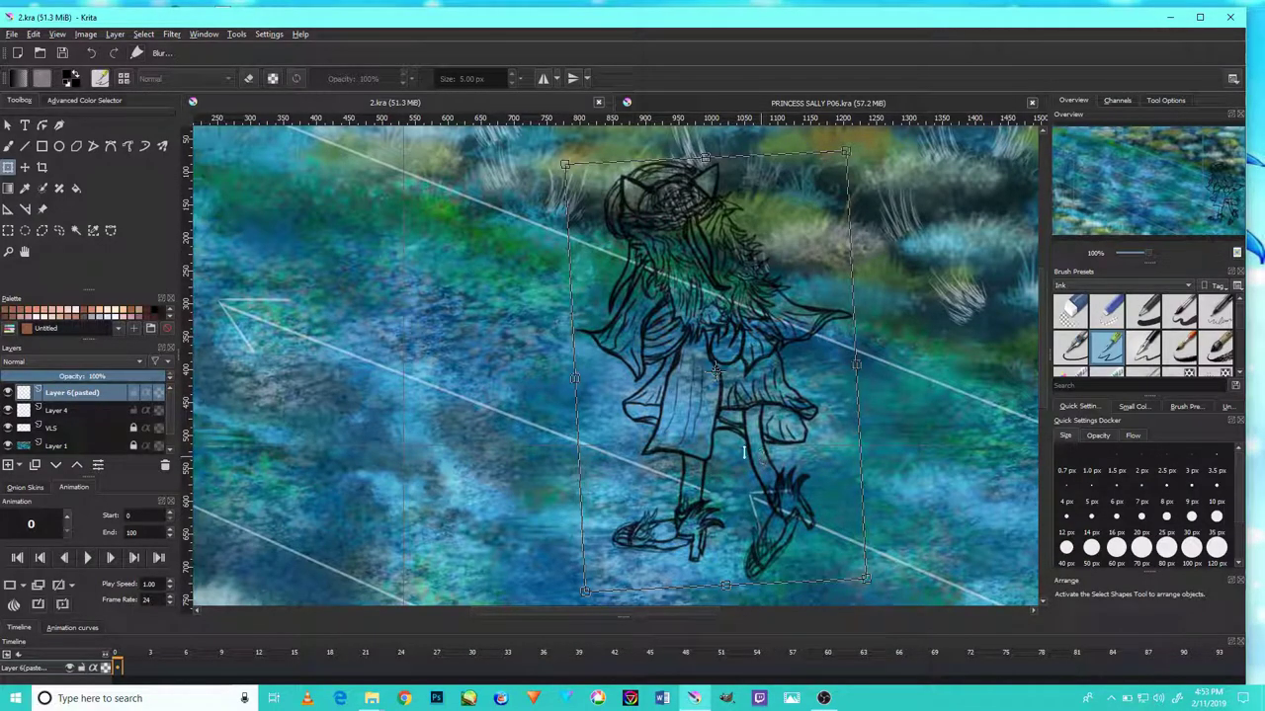
Drag the girl sketch until she stands right of centre on the upper diagonal guide line.
{"action": "mouse_move", "coordinate": [760, 449]}
{"action": "left_mouse_down"}
{"action": "mouse_move", "coordinate": [774, 471]}
{"action": "mouse_move", "coordinate": [745, 473]}
{"action": "mouse_move", "coordinate": [766, 450]}
{"action": "left_mouse_up"}
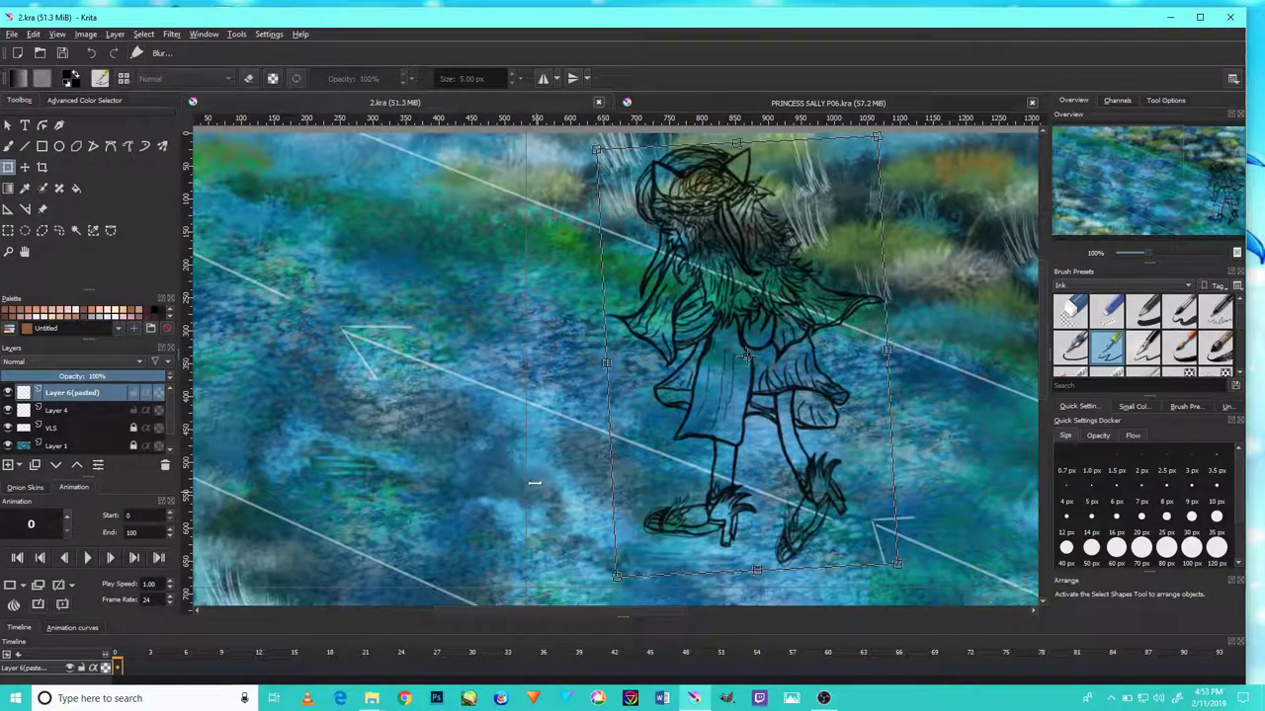
{"action": "left_click_drag", "start_coordinate": [755, 465], "coordinate": [663, 435]}
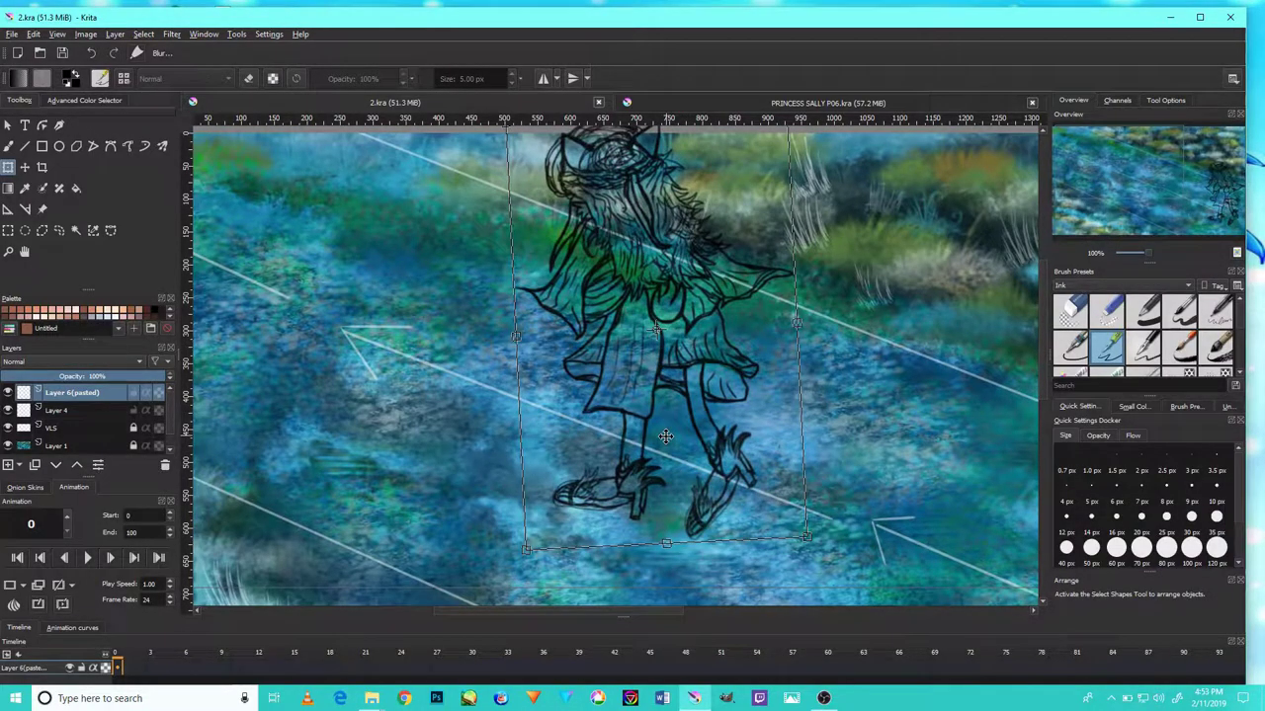
{"action": "mouse_move", "coordinate": [663, 434]}
{"action": "left_mouse_down"}
{"action": "mouse_move", "coordinate": [813, 491]}
{"action": "mouse_move", "coordinate": [582, 479]}
{"action": "mouse_move", "coordinate": [535, 451]}
{"action": "mouse_move", "coordinate": [640, 505]}
{"action": "mouse_move", "coordinate": [568, 415]}
{"action": "mouse_move", "coordinate": [615, 467]}
{"action": "mouse_move", "coordinate": [617, 452]}
{"action": "mouse_move", "coordinate": [541, 415]}
{"action": "mouse_move", "coordinate": [612, 464]}
{"action": "mouse_move", "coordinate": [582, 409]}
{"action": "mouse_move", "coordinate": [557, 404]}
{"action": "left_mouse_up"}
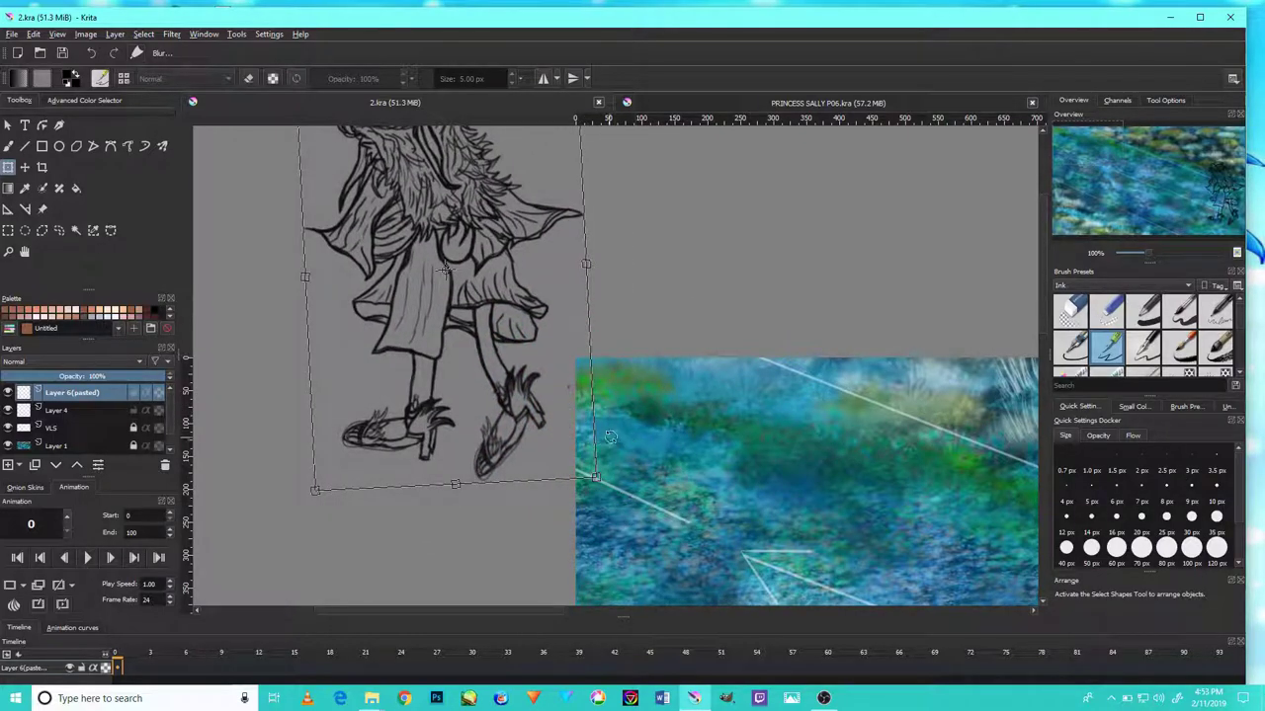
{"action": "scroll", "coordinate": [607, 443], "scroll_direction": "down", "scroll_amount": 5}
{"action": "mouse_move", "coordinate": [606, 444]}
{"action": "left_mouse_down"}
{"action": "mouse_move", "coordinate": [816, 527]}
{"action": "mouse_move", "coordinate": [805, 462]}
{"action": "left_mouse_up"}
{"action": "scroll", "coordinate": [816, 527], "scroll_direction": "up", "scroll_amount": 2}
{"action": "scroll", "coordinate": [790, 542], "scroll_direction": "up", "scroll_amount": 2}
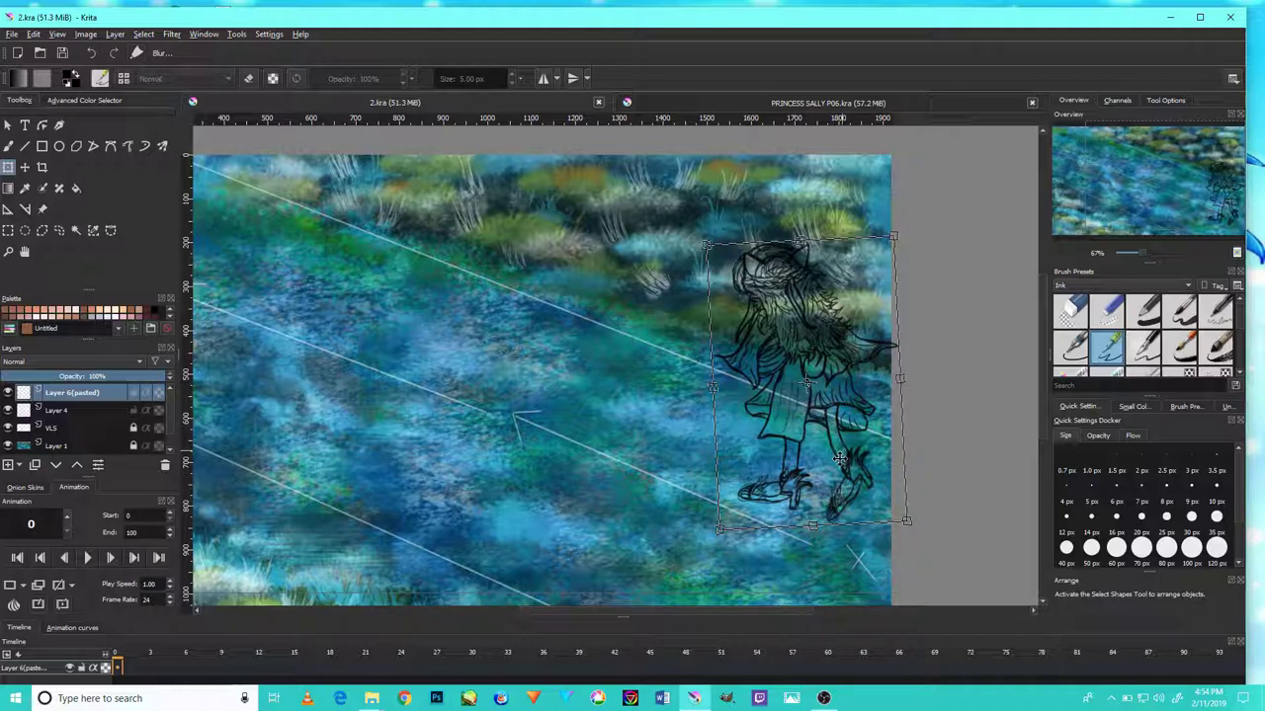
{"action": "left_click_drag", "start_coordinate": [839, 459], "coordinate": [509, 358]}
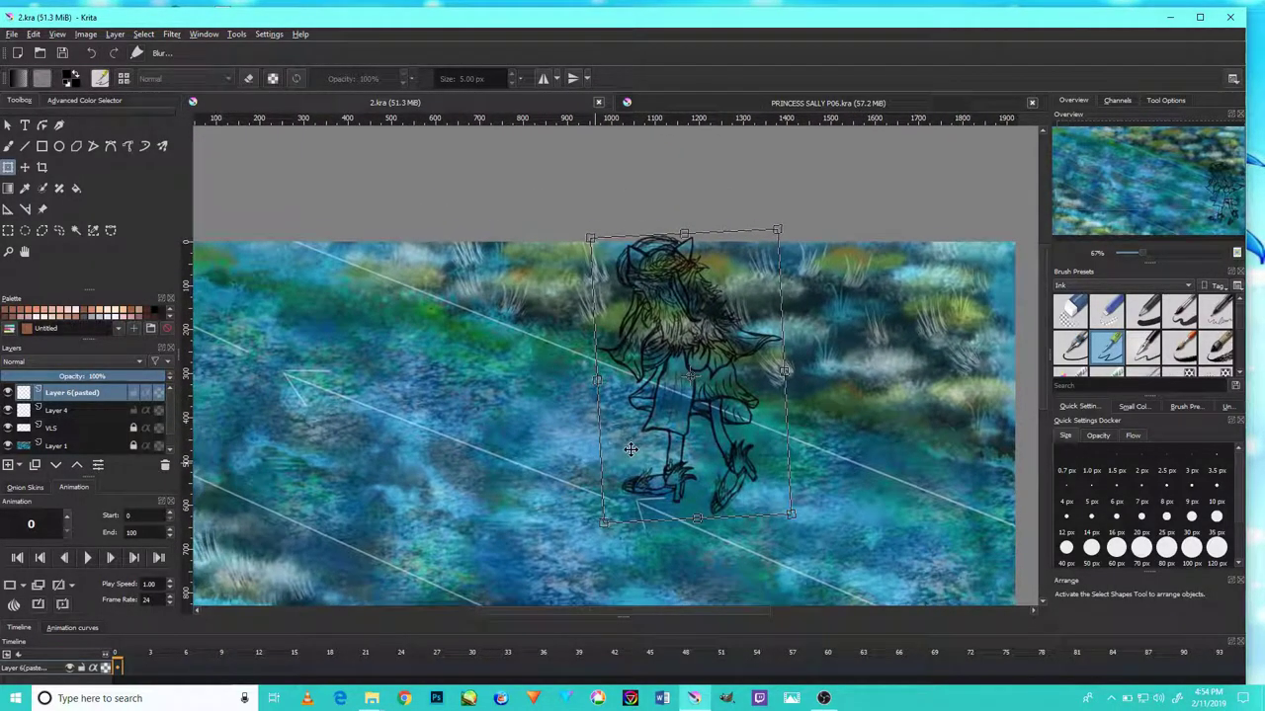
{"action": "mouse_move", "coordinate": [632, 445]}
{"action": "left_mouse_down"}
{"action": "mouse_move", "coordinate": [424, 383]}
{"action": "mouse_move", "coordinate": [469, 275]}
{"action": "mouse_move", "coordinate": [847, 533]}
{"action": "left_mouse_up"}
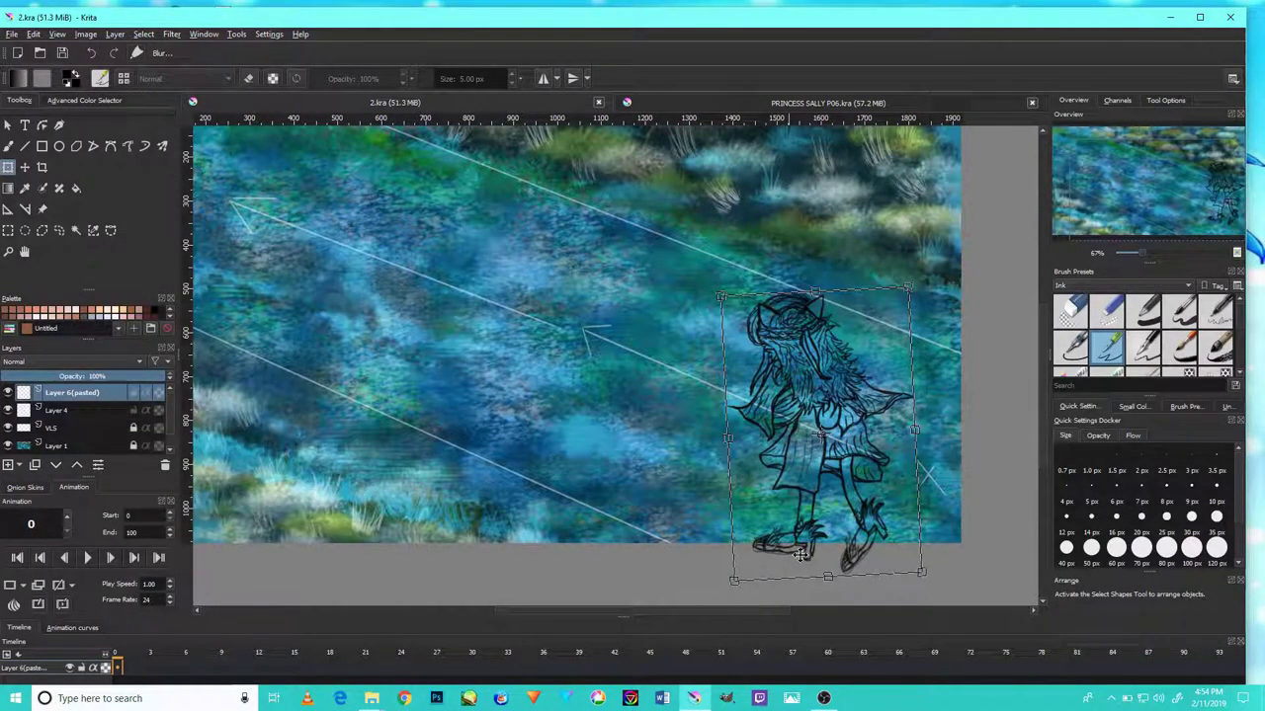
{"action": "mouse_move", "coordinate": [796, 491]}
{"action": "left_mouse_down"}
{"action": "mouse_move", "coordinate": [622, 432]}
{"action": "mouse_move", "coordinate": [553, 427]}
{"action": "mouse_move", "coordinate": [481, 373]}
{"action": "mouse_move", "coordinate": [305, 336]}
{"action": "mouse_move", "coordinate": [229, 293]}
{"action": "mouse_move", "coordinate": [635, 418]}
{"action": "mouse_move", "coordinate": [827, 460]}
{"action": "mouse_move", "coordinate": [451, 353]}
{"action": "mouse_move", "coordinate": [748, 362]}
{"action": "mouse_move", "coordinate": [875, 435]}
{"action": "mouse_move", "coordinate": [759, 399]}
{"action": "mouse_move", "coordinate": [724, 373]}
{"action": "mouse_move", "coordinate": [667, 366]}
{"action": "mouse_move", "coordinate": [802, 474]}
{"action": "mouse_move", "coordinate": [695, 419]}
{"action": "mouse_move", "coordinate": [552, 377]}
{"action": "mouse_move", "coordinate": [693, 440]}
{"action": "mouse_move", "coordinate": [563, 410]}
{"action": "mouse_move", "coordinate": [538, 386]}
{"action": "mouse_move", "coordinate": [447, 364]}
{"action": "mouse_move", "coordinate": [364, 317]}
{"action": "mouse_move", "coordinate": [328, 264]}
{"action": "mouse_move", "coordinate": [826, 498]}
{"action": "left_mouse_up"}
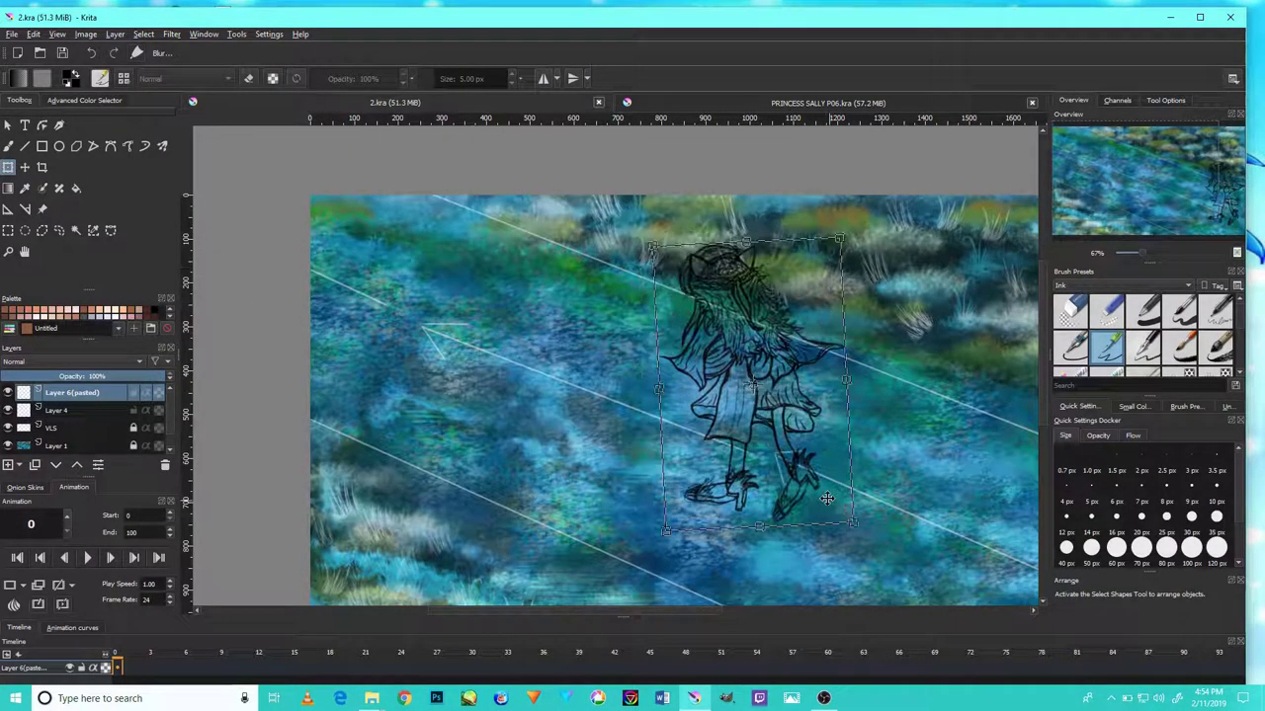
Apply the girl sketch's new position and briefly check the OBS recorder.
{"action": "key", "text": "Return"}
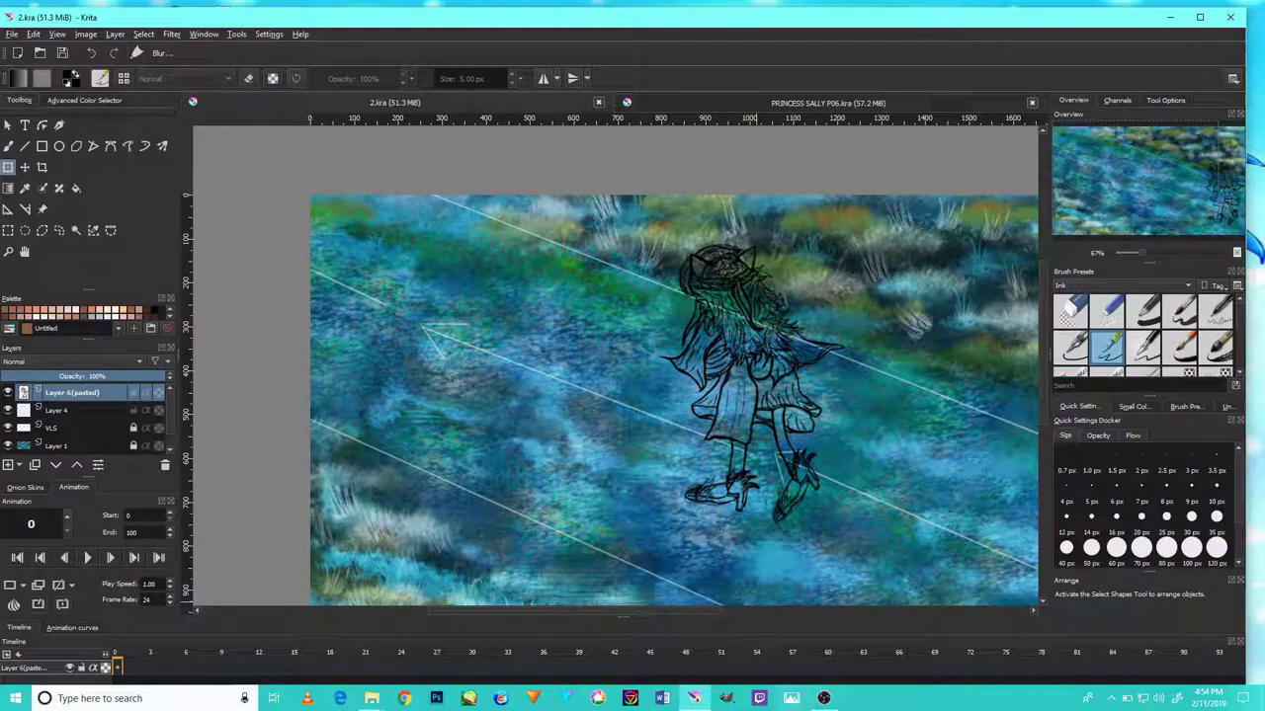
{"action": "left_click", "coordinate": [823, 699]}
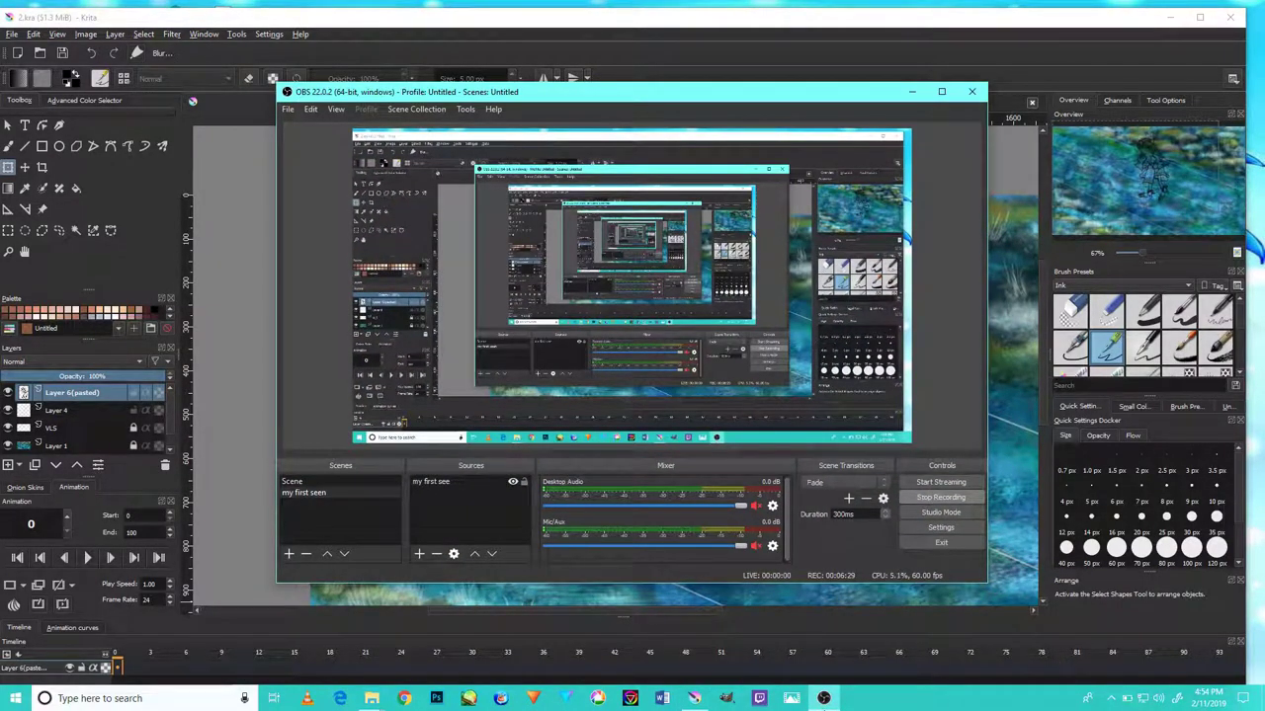
{"action": "left_click", "coordinate": [823, 699]}
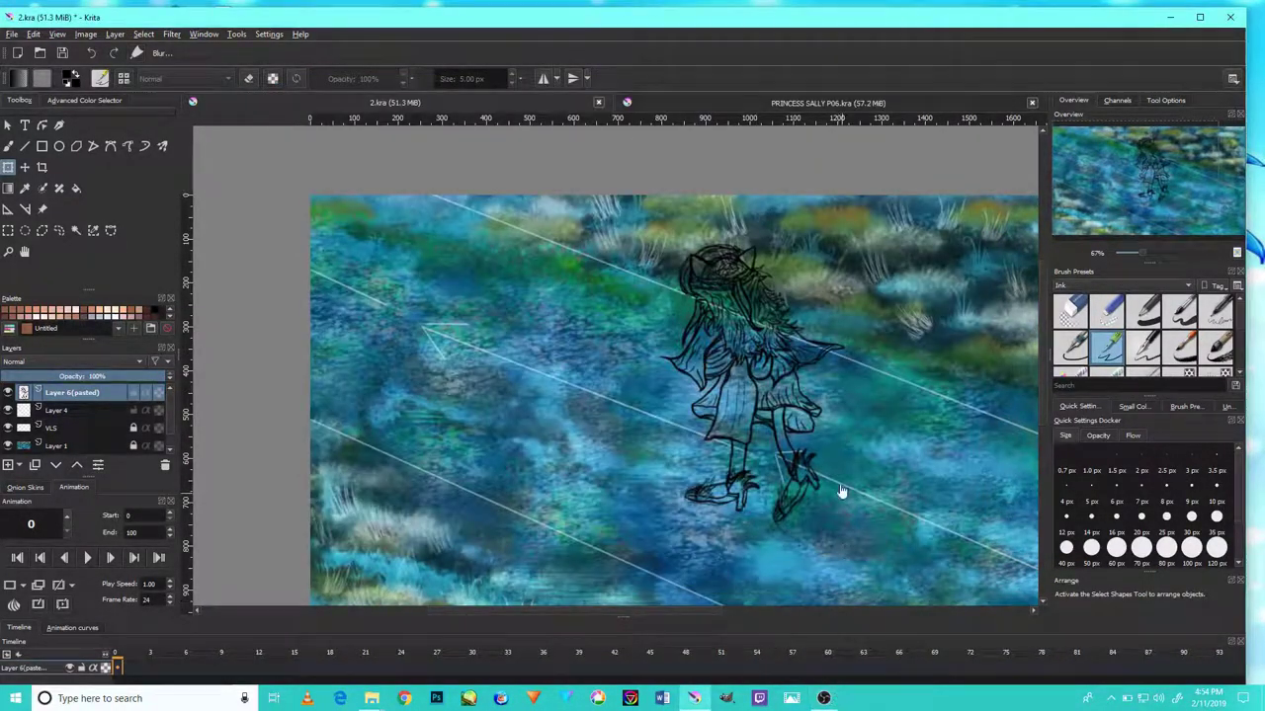
Enlarge the girl sketch with Ctrl+T and place her at the painting's lower right.
{"action": "key", "text": "ctrl+t"}
{"action": "scroll", "coordinate": [810, 454], "scroll_direction": "down", "scroll_amount": 3}
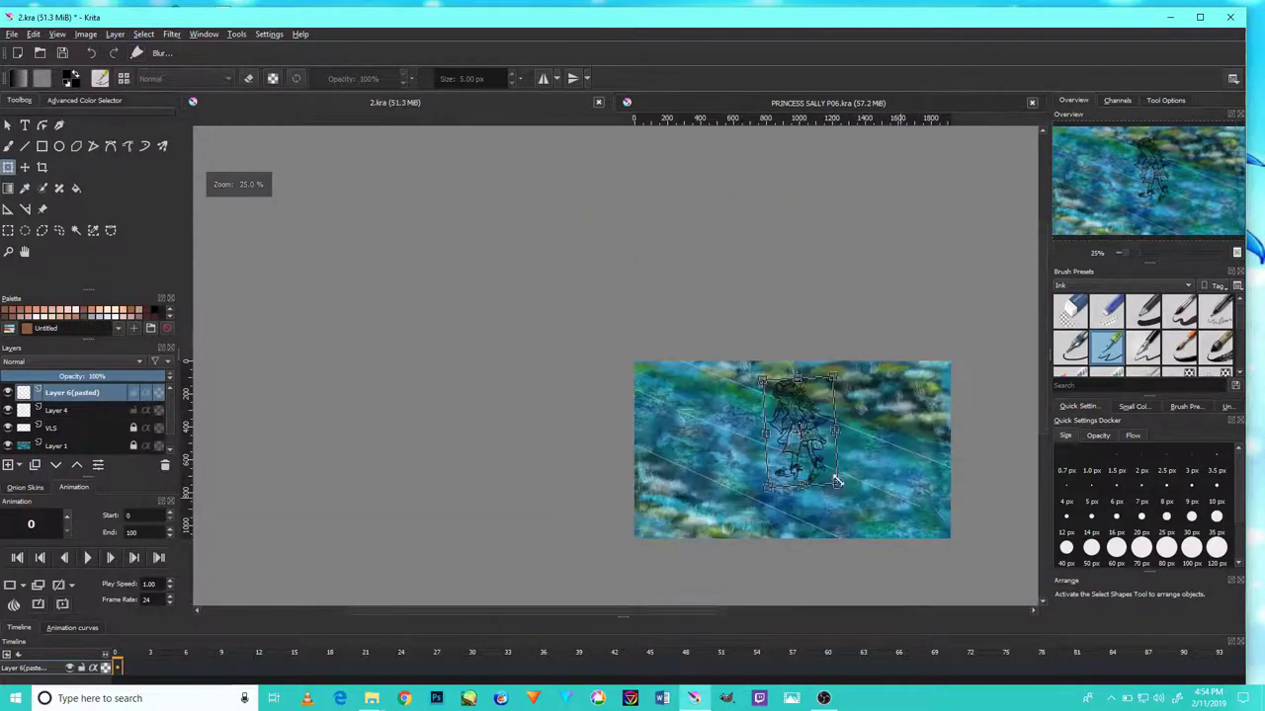
{"action": "scroll", "coordinate": [835, 481], "scroll_direction": "up", "scroll_amount": 2}
{"action": "left_click_drag", "start_coordinate": [835, 481], "coordinate": [885, 529]}
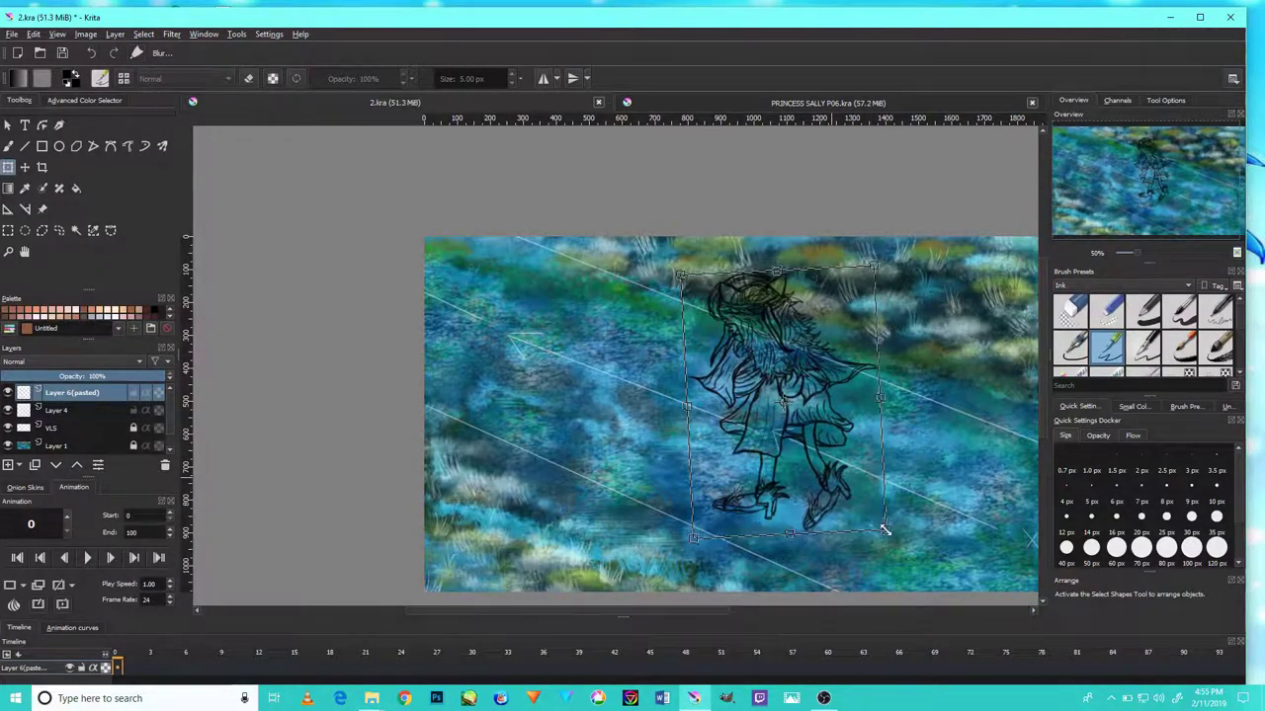
{"action": "scroll", "coordinate": [840, 483], "scroll_direction": "down", "scroll_amount": 2}
{"action": "left_click_drag", "start_coordinate": [840, 482], "coordinate": [905, 500]}
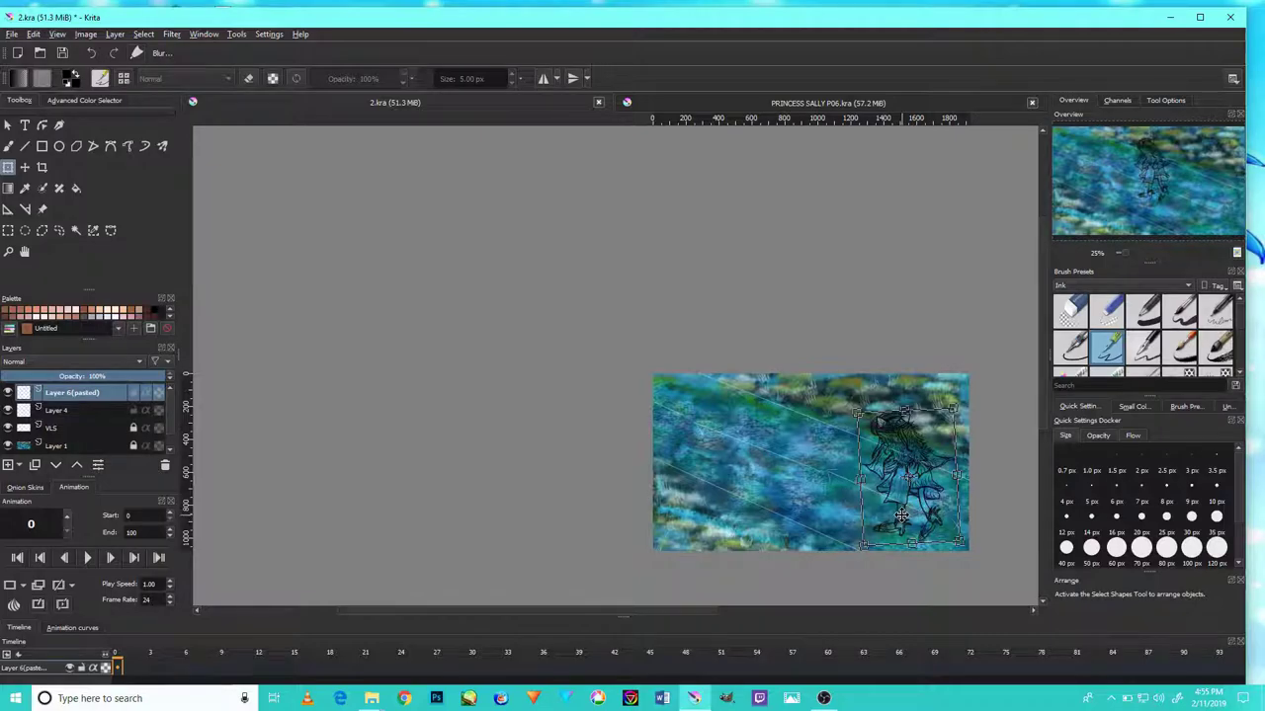
{"action": "scroll", "coordinate": [927, 534], "scroll_direction": "up", "scroll_amount": 5, "text": "ctrl"}
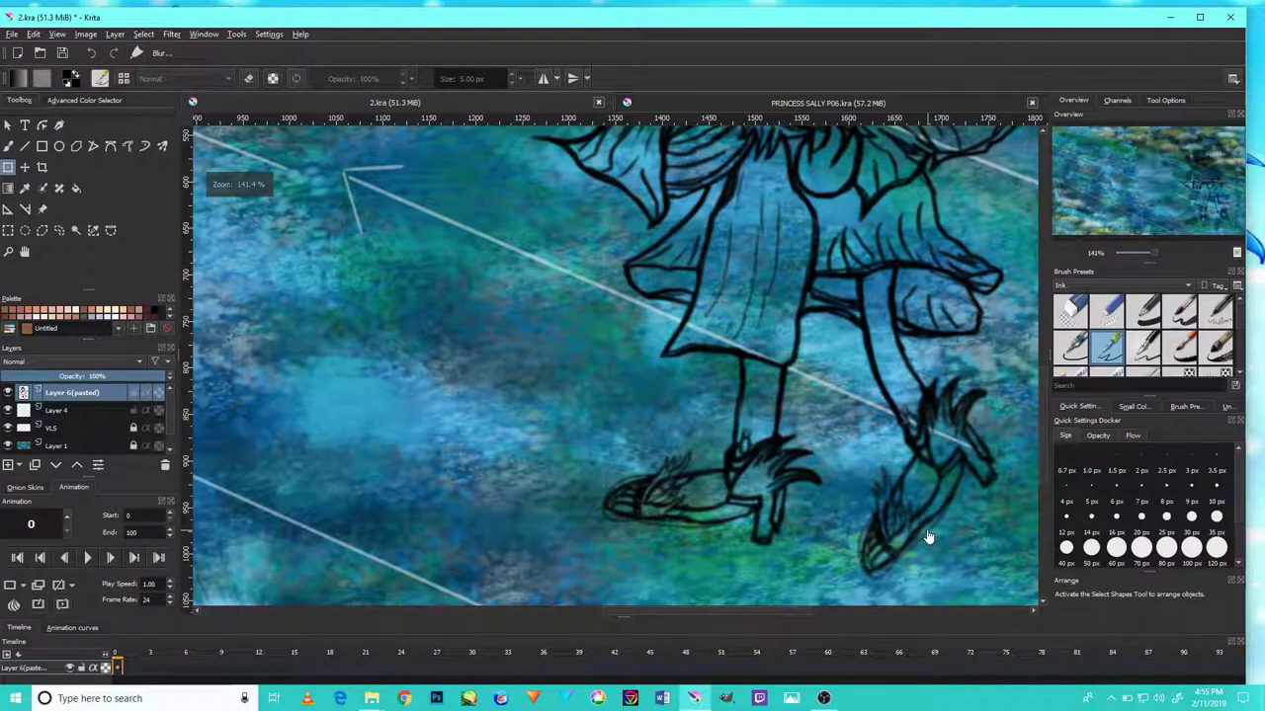
{"action": "scroll", "coordinate": [927, 537], "scroll_direction": "up", "scroll_amount": 2}
{"action": "scroll", "coordinate": [911, 530], "scroll_direction": "down", "scroll_amount": 2}
{"action": "scroll", "coordinate": [914, 525], "scroll_direction": "down", "scroll_amount": 1}
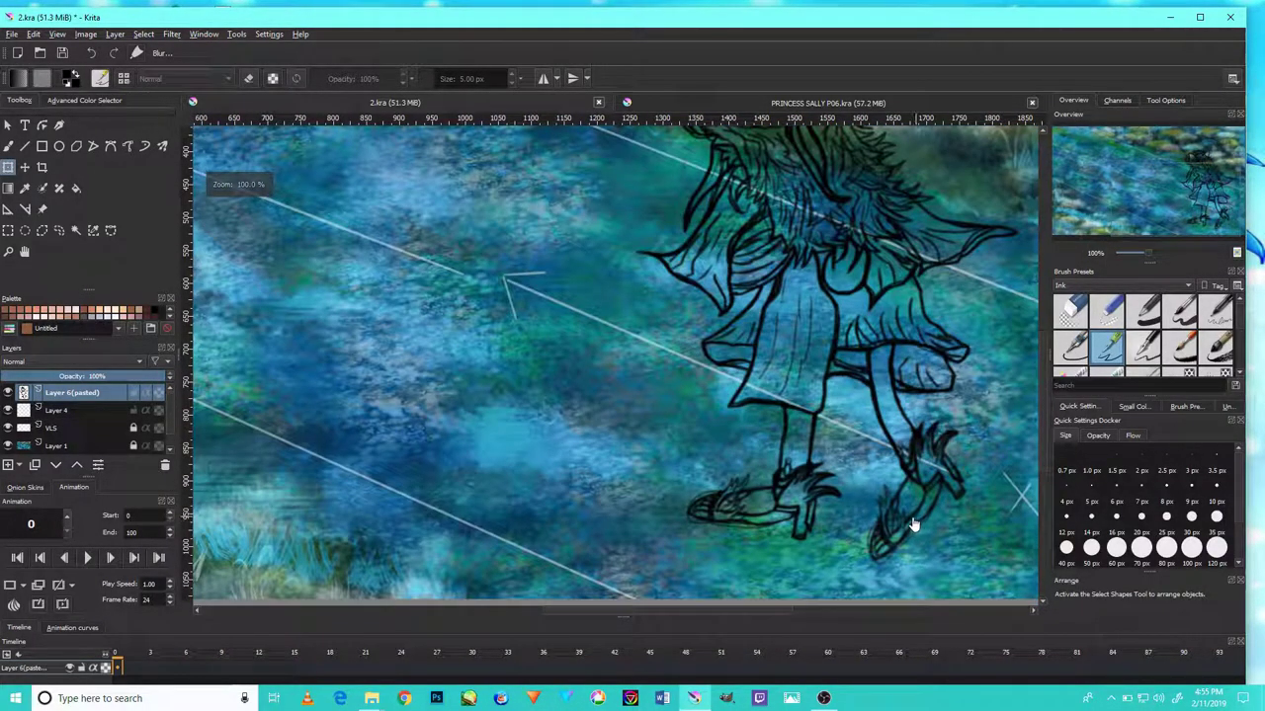
{"action": "scroll", "coordinate": [902, 514], "scroll_direction": "down", "scroll_amount": 2, "text": "ctrl"}
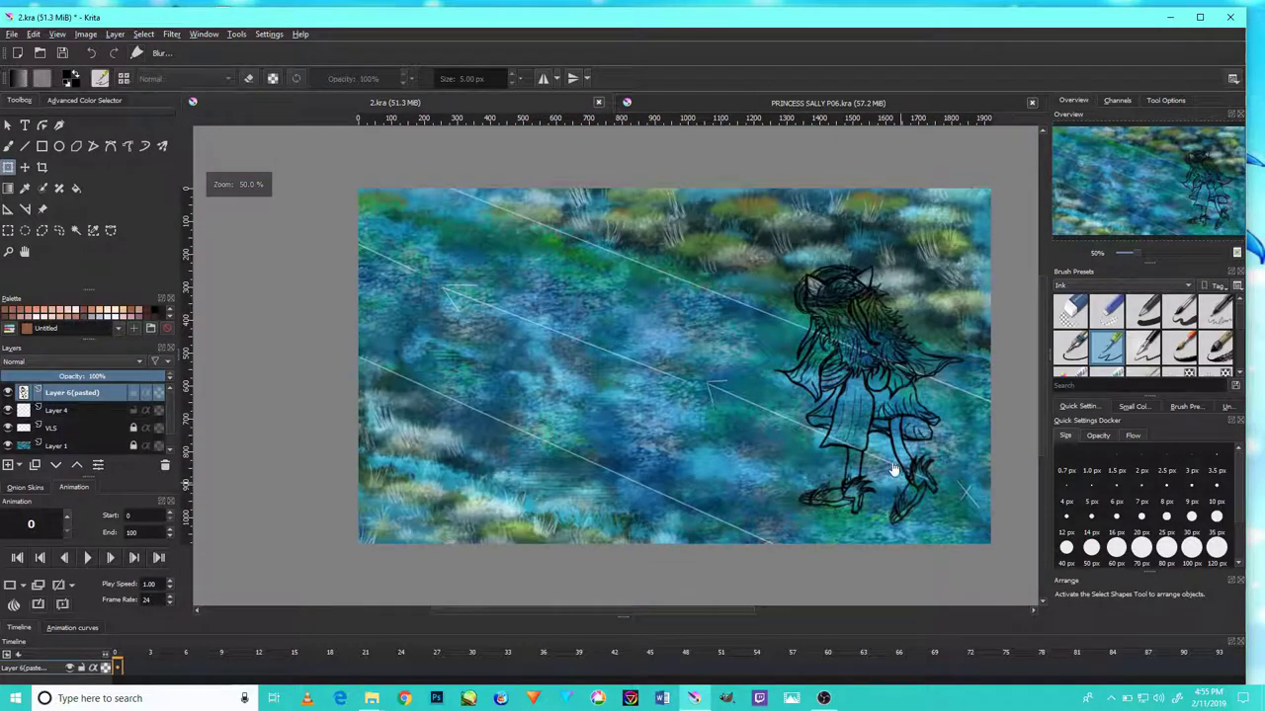
{"action": "mouse_move", "coordinate": [900, 465]}
{"action": "left_mouse_down"}
{"action": "mouse_move", "coordinate": [830, 416]}
{"action": "mouse_move", "coordinate": [641, 413]}
{"action": "mouse_move", "coordinate": [476, 373]}
{"action": "mouse_move", "coordinate": [316, 308]}
{"action": "mouse_move", "coordinate": [833, 513]}
{"action": "left_mouse_up"}
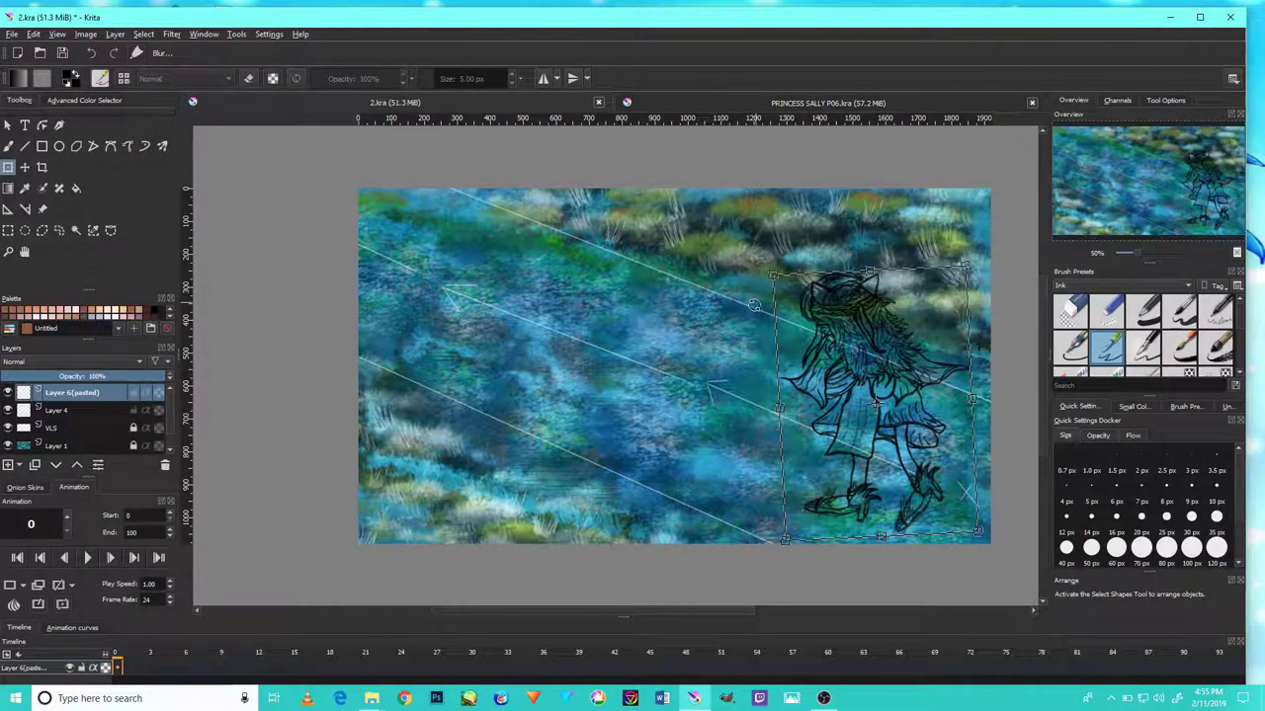
{"action": "left_click_drag", "start_coordinate": [769, 272], "coordinate": [741, 253]}
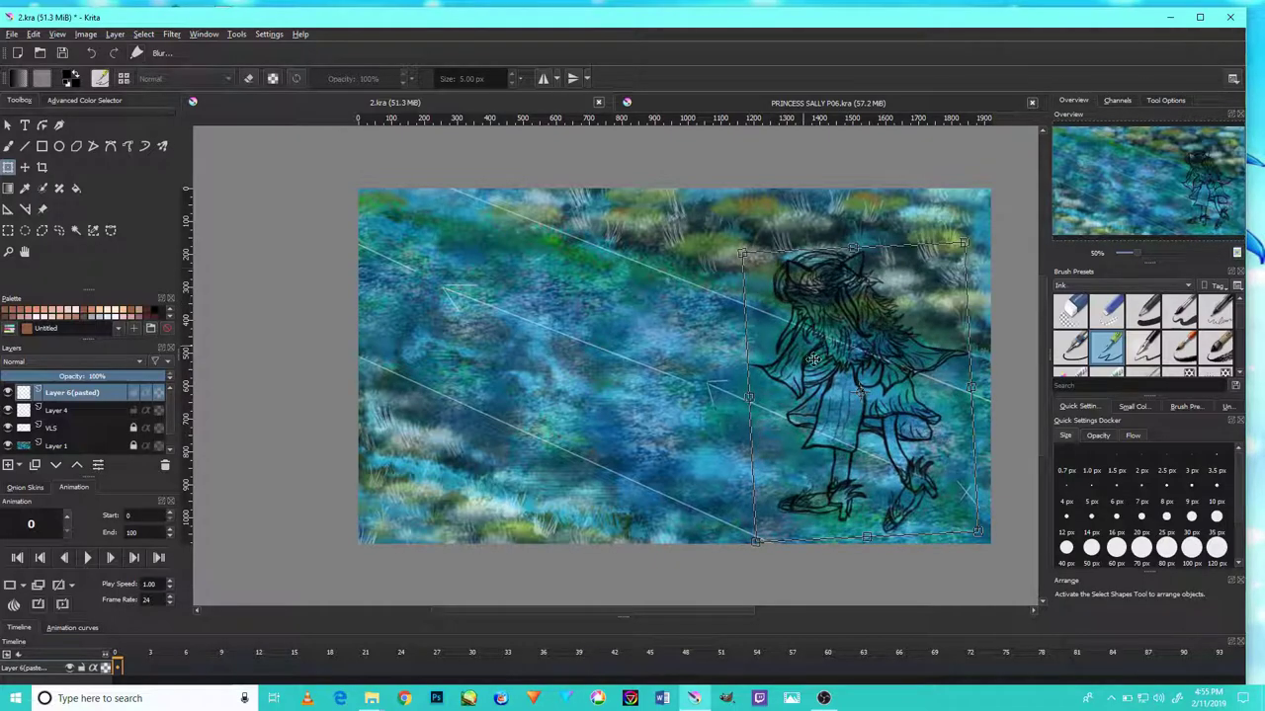
Apply the enlarged girl sketch and adjust the zoom.
{"action": "key", "text": "Return"}
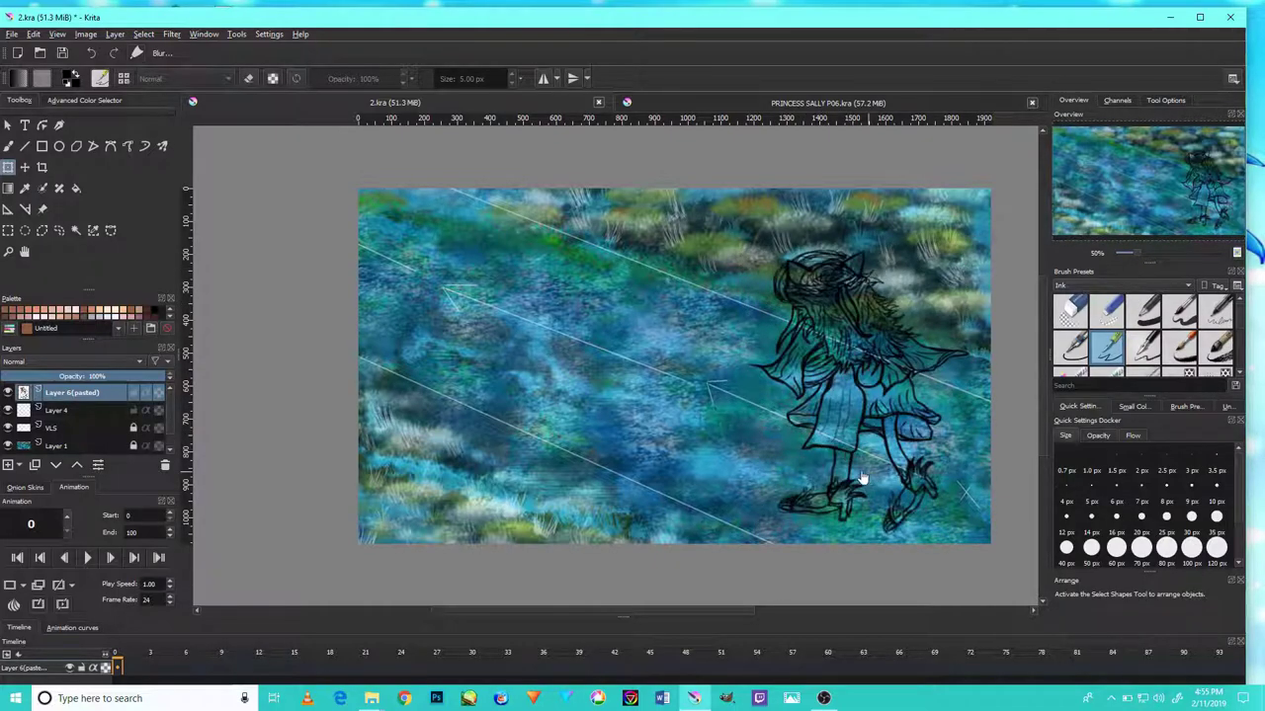
{"action": "scroll", "coordinate": [861, 478], "scroll_direction": "up", "scroll_amount": 4, "text": "ctrl"}
{"action": "scroll", "coordinate": [860, 480], "scroll_direction": "up", "scroll_amount": 1, "text": "ctrl"}
{"action": "scroll", "coordinate": [857, 482], "scroll_direction": "down", "scroll_amount": 1, "text": "ctrl"}
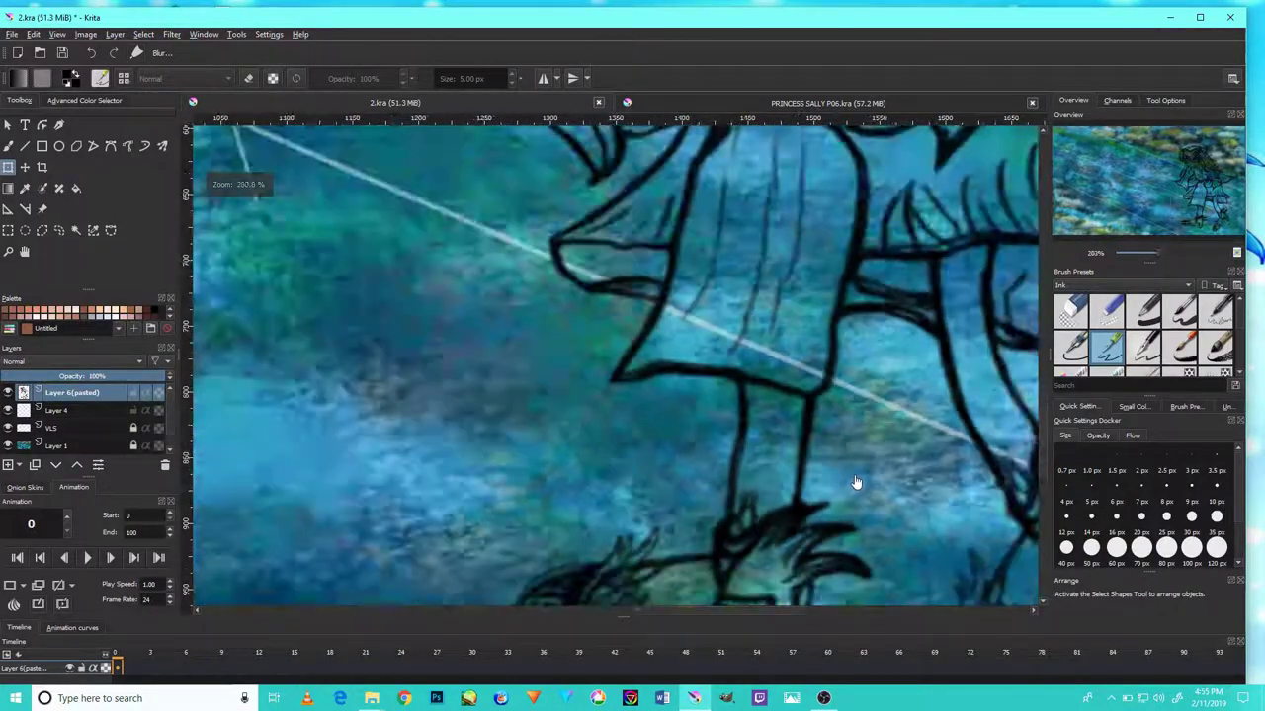
{"action": "scroll", "coordinate": [857, 482], "scroll_direction": "down", "scroll_amount": 2, "text": "ctrl"}
{"action": "scroll", "coordinate": [860, 479], "scroll_direction": "down", "scroll_amount": 2, "text": "ctrl"}
Straighten the sketch's slant and drag her past the painting's upper-left edge.
{"action": "key", "text": "ctrl+t"}
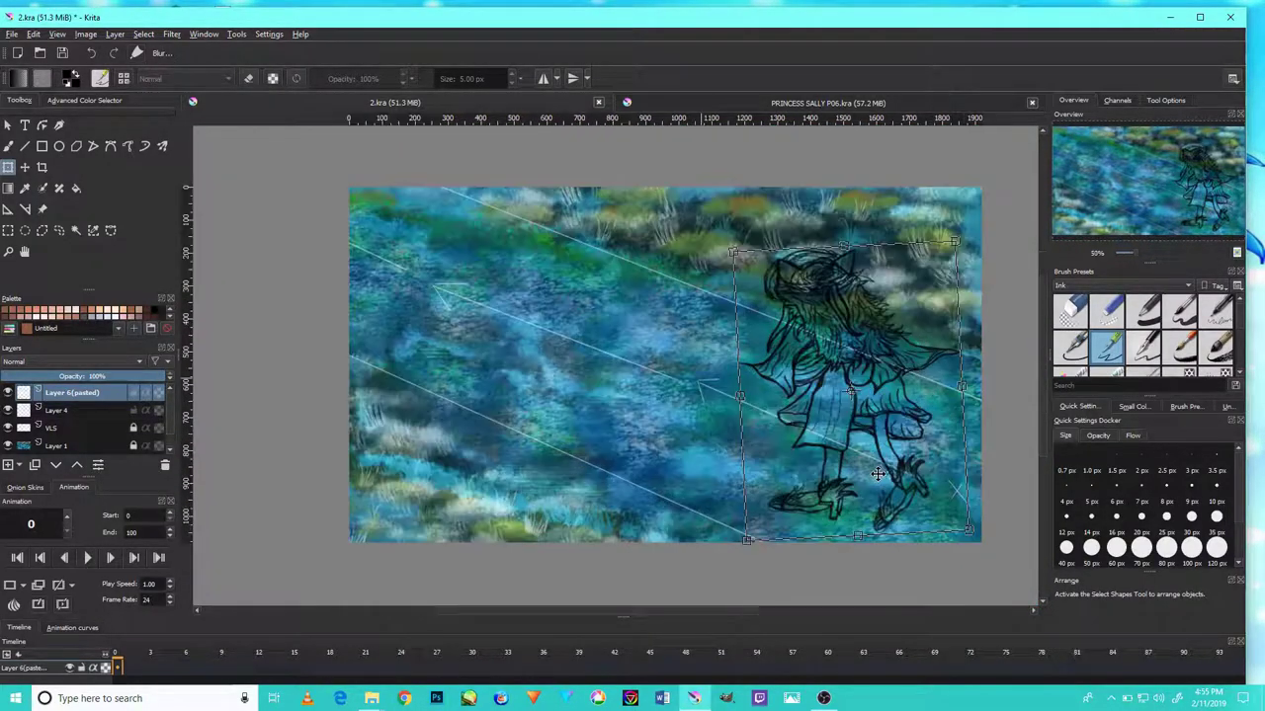
{"action": "scroll", "coordinate": [878, 474], "scroll_direction": "up", "scroll_amount": 1, "text": "ctrl"}
{"action": "mouse_move", "coordinate": [878, 474]}
{"action": "left_mouse_down"}
{"action": "mouse_move", "coordinate": [938, 486]}
{"action": "mouse_move", "coordinate": [762, 440]}
{"action": "mouse_move", "coordinate": [670, 380]}
{"action": "mouse_move", "coordinate": [608, 362]}
{"action": "mouse_move", "coordinate": [604, 338]}
{"action": "mouse_move", "coordinate": [568, 336]}
{"action": "mouse_move", "coordinate": [548, 314]}
{"action": "mouse_move", "coordinate": [540, 324]}
{"action": "left_mouse_up"}
{"action": "scroll", "coordinate": [939, 487], "scroll_direction": "down", "scroll_amount": 1, "text": "ctrl"}
{"action": "scroll", "coordinate": [711, 398], "scroll_direction": "up", "scroll_amount": 1, "text": "ctrl"}
{"action": "scroll", "coordinate": [670, 381], "scroll_direction": "up", "scroll_amount": 1, "text": "ctrl"}
{"action": "scroll", "coordinate": [652, 370], "scroll_direction": "down", "scroll_amount": 3, "text": "ctrl"}
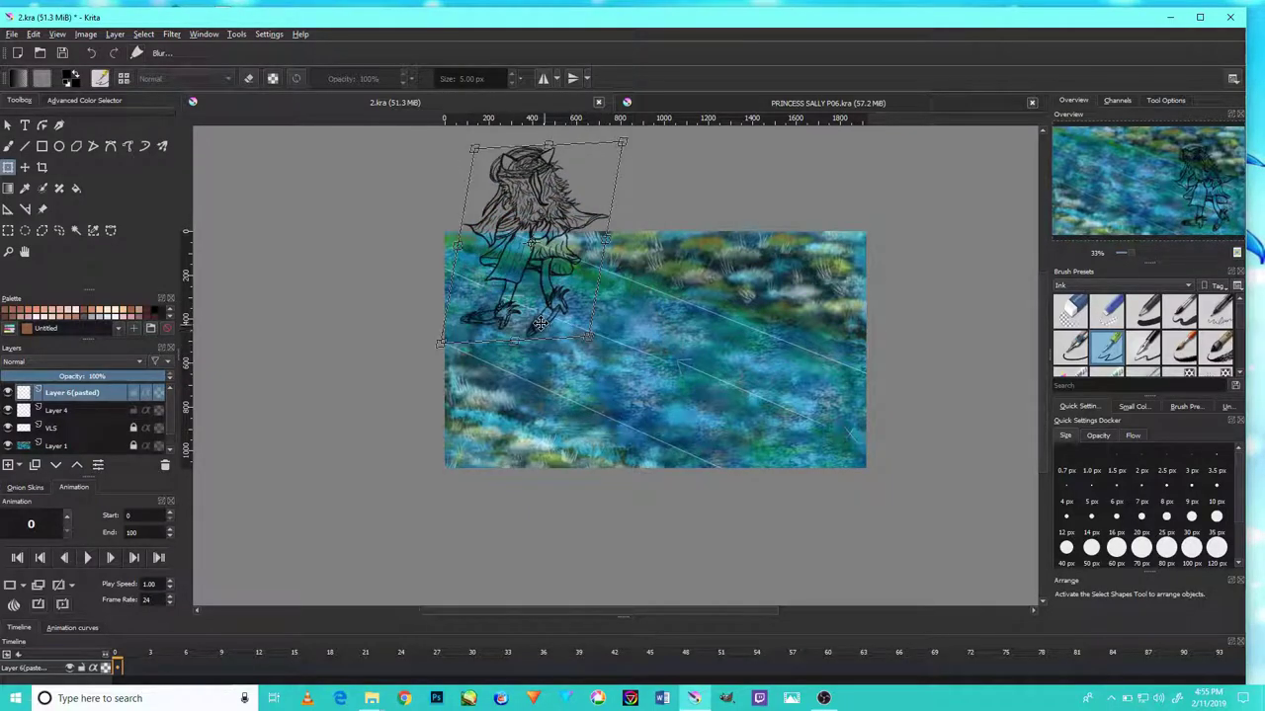
{"action": "mouse_move", "coordinate": [618, 355]}
{"action": "left_mouse_down"}
{"action": "mouse_move", "coordinate": [625, 313]}
{"action": "mouse_move", "coordinate": [538, 308]}
{"action": "mouse_move", "coordinate": [455, 265]}
{"action": "mouse_move", "coordinate": [427, 277]}
{"action": "left_mouse_up"}
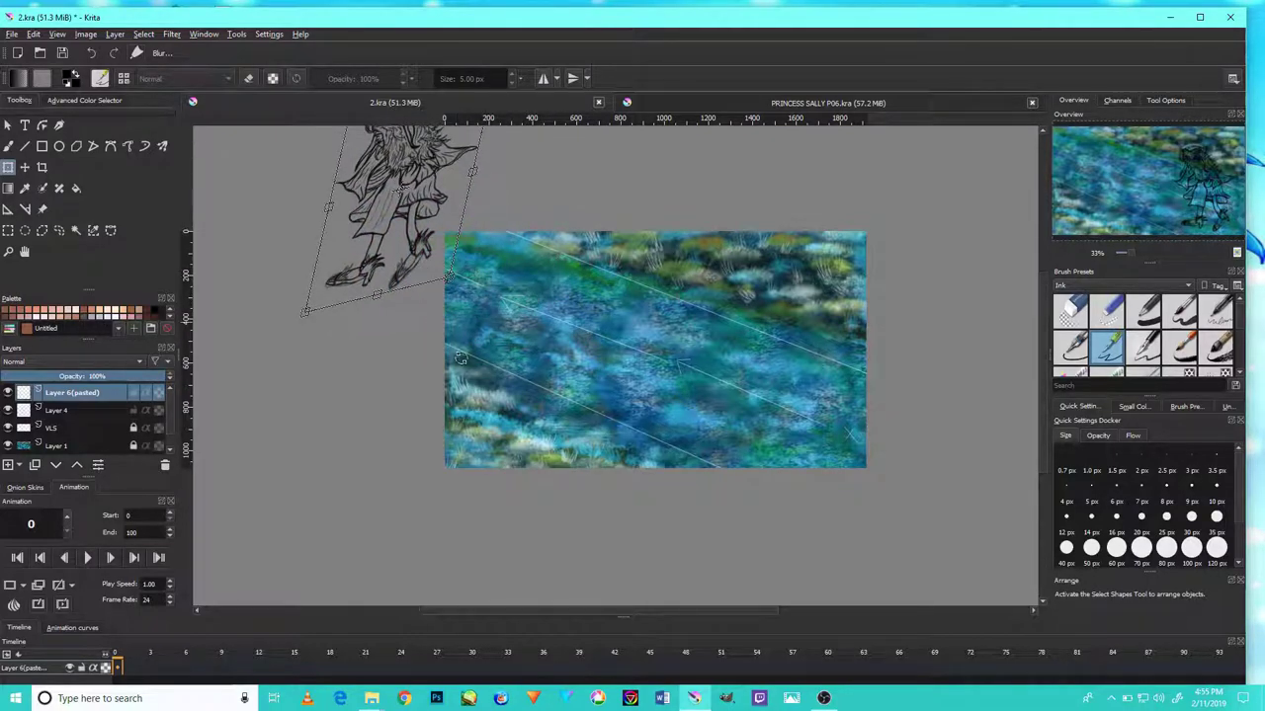
{"action": "key", "text": "Escape"}
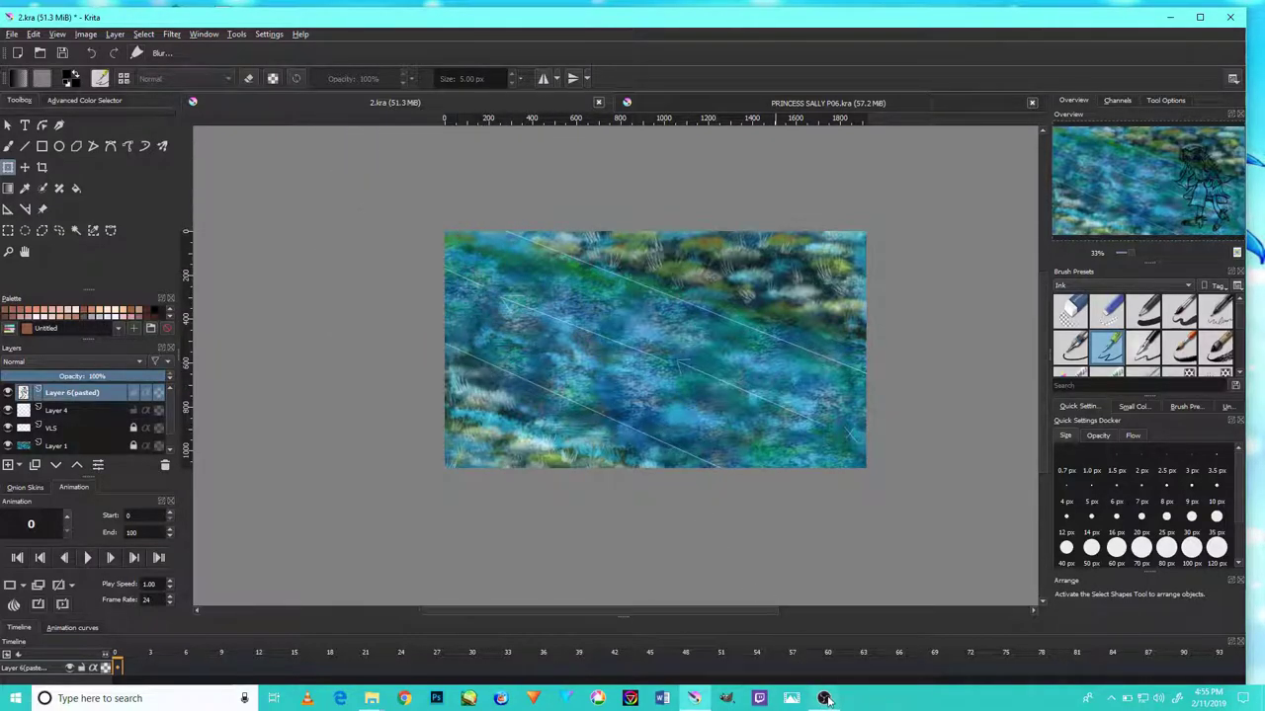
Check the OBS recorder, then return to Krita showing the coloured girl in new n011.jpg.
{"action": "left_click", "coordinate": [824, 698]}
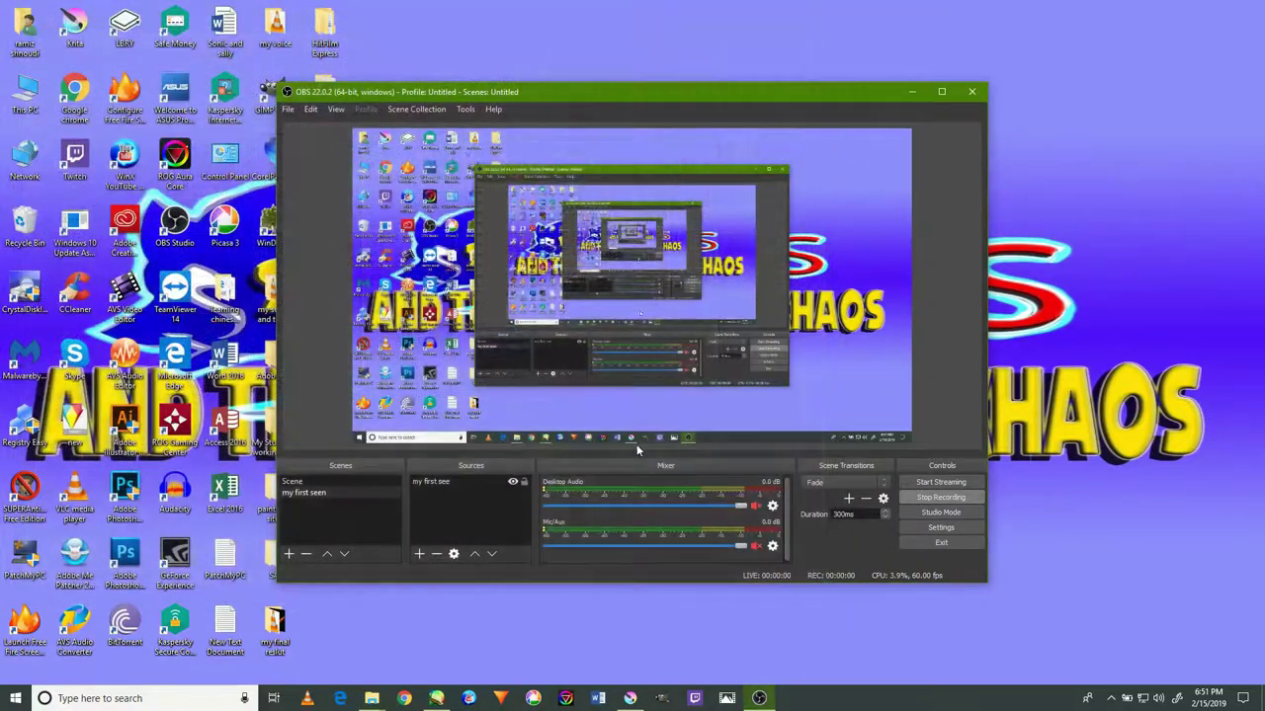
{"action": "left_click", "coordinate": [629, 699]}
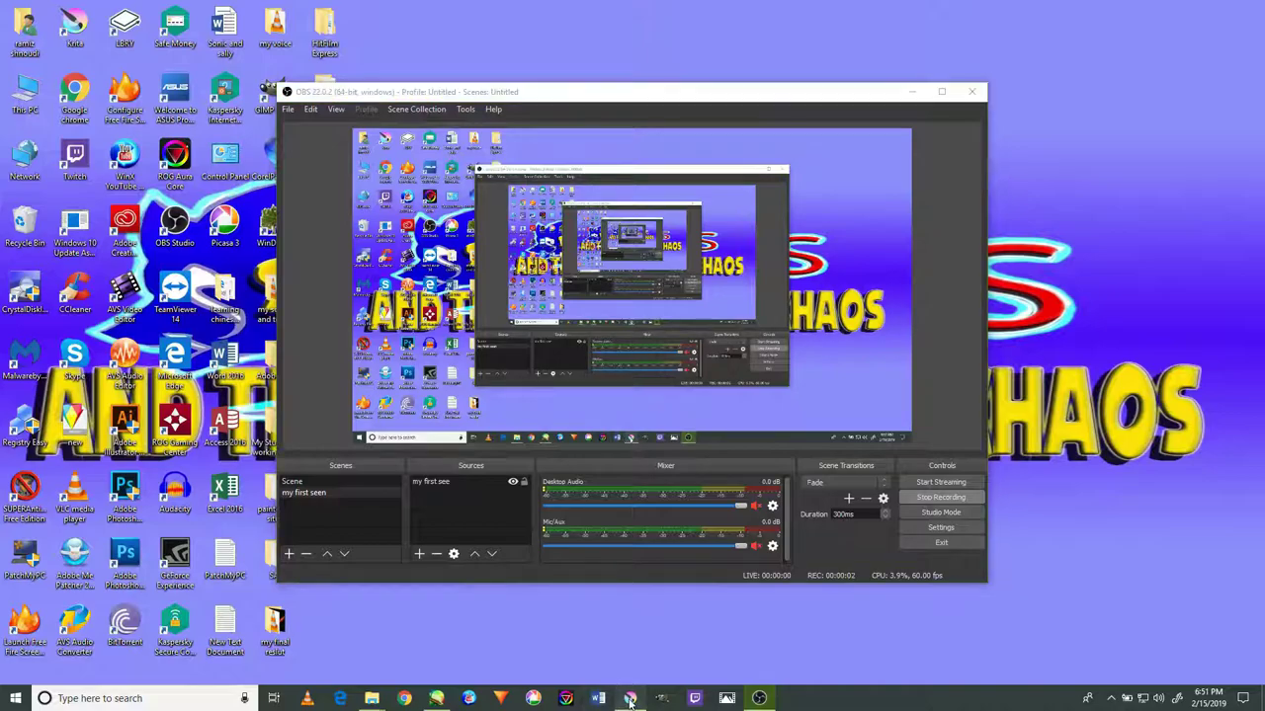
{"action": "scroll", "coordinate": [680, 424], "scroll_direction": "down", "scroll_amount": 3}
{"action": "scroll", "coordinate": [720, 442], "scroll_direction": "up", "scroll_amount": 3}
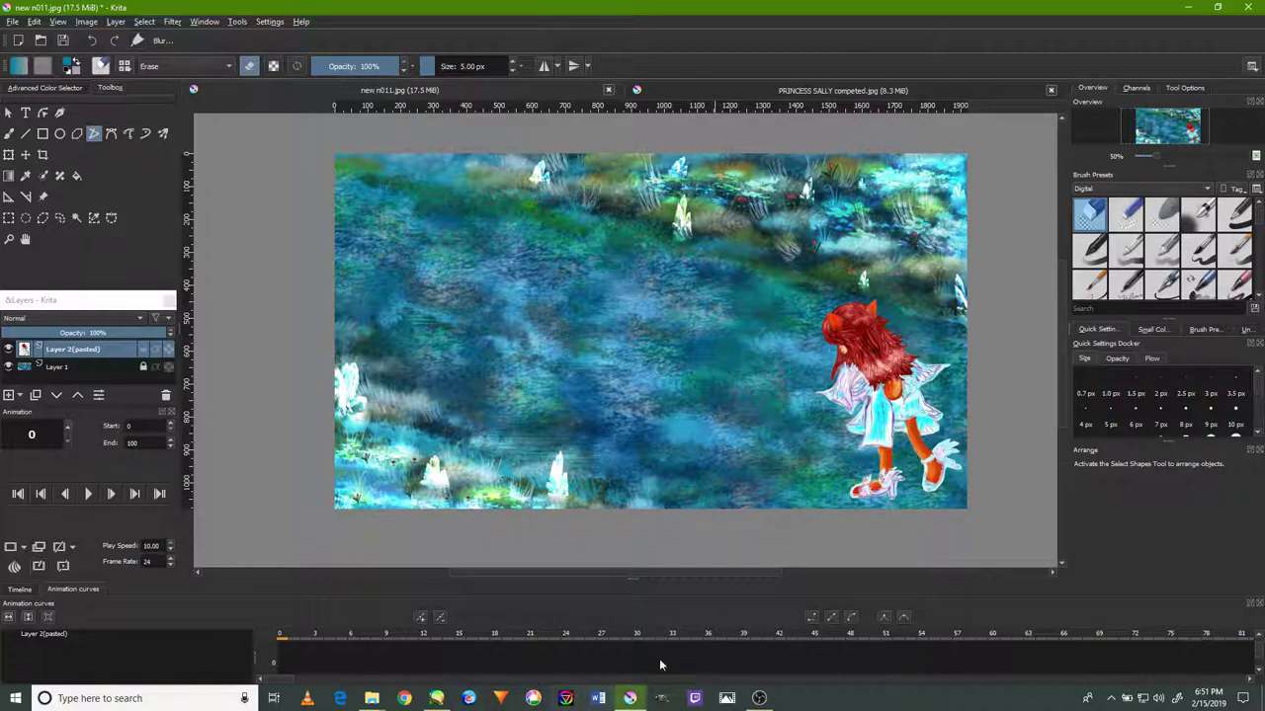
Select the Line tool and add an empty Layer 3 above the girl layer.
{"action": "scroll", "coordinate": [702, 523], "scroll_direction": "up", "scroll_amount": 2}
{"action": "scroll", "coordinate": [828, 415], "scroll_direction": "down", "scroll_amount": 2}
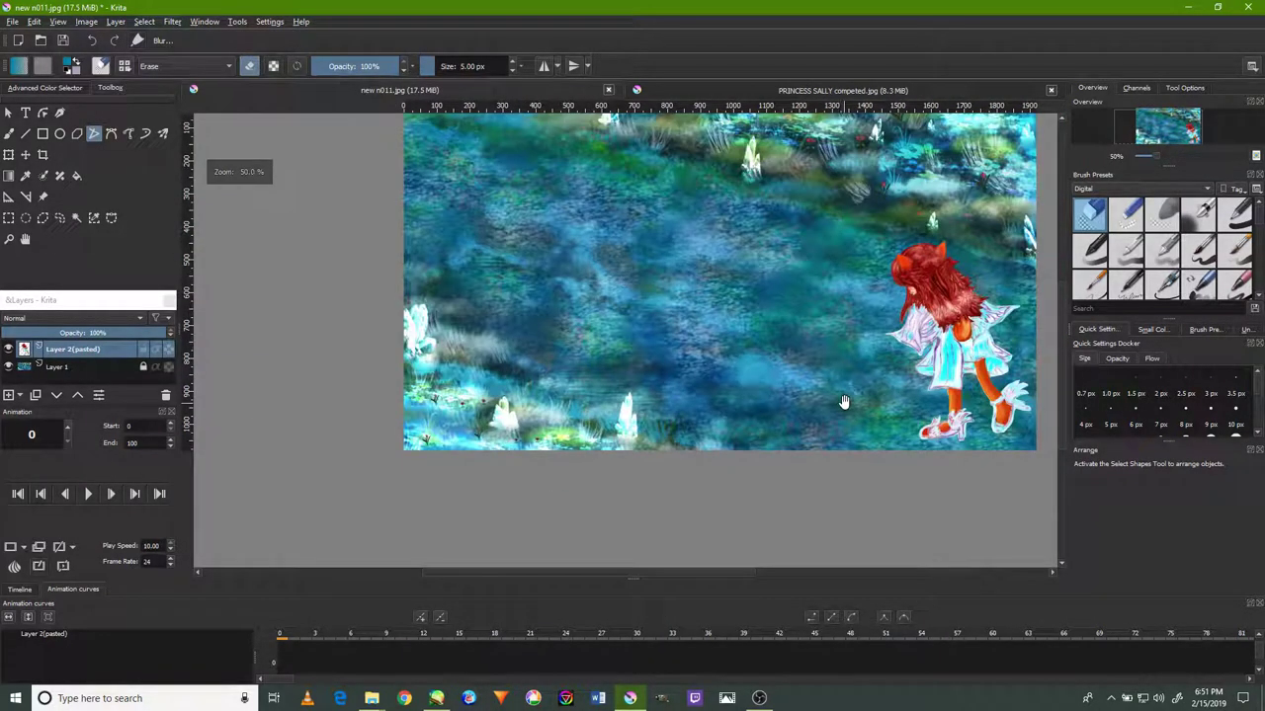
{"action": "left_click_drag", "start_coordinate": [835, 405], "coordinate": [722, 476]}
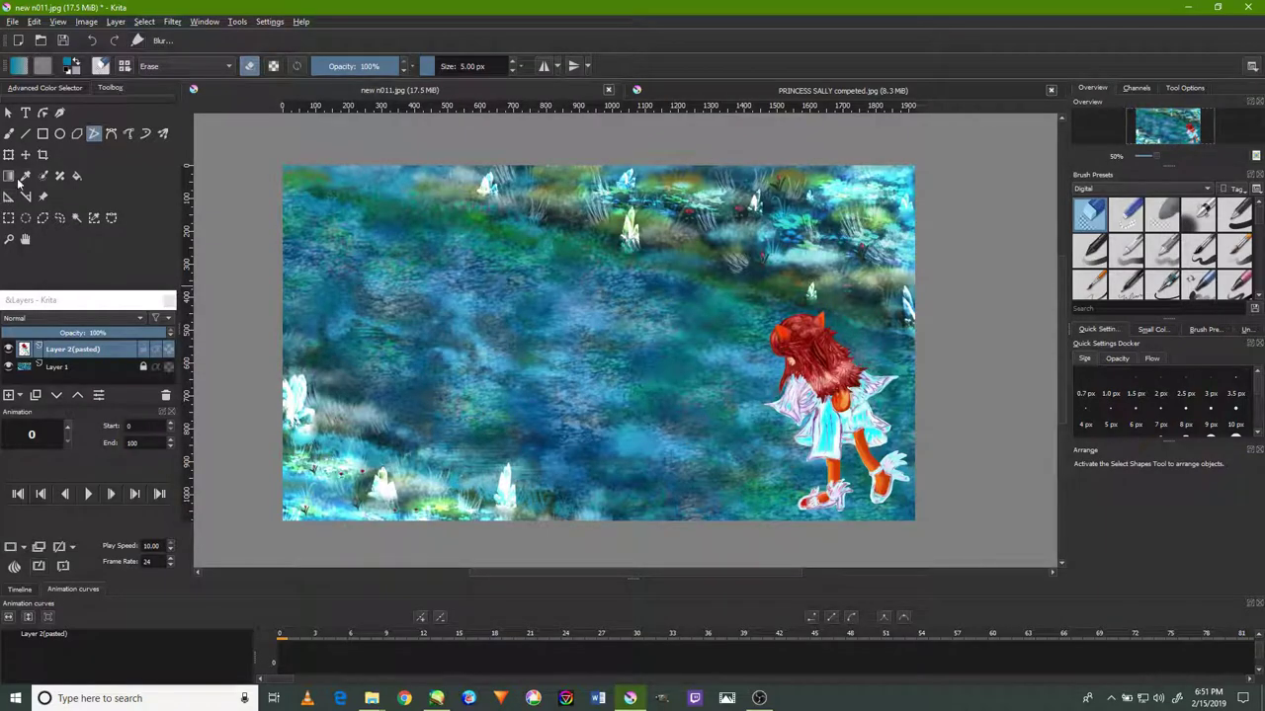
{"action": "left_click", "coordinate": [25, 133]}
{"action": "left_click", "coordinate": [8, 396]}
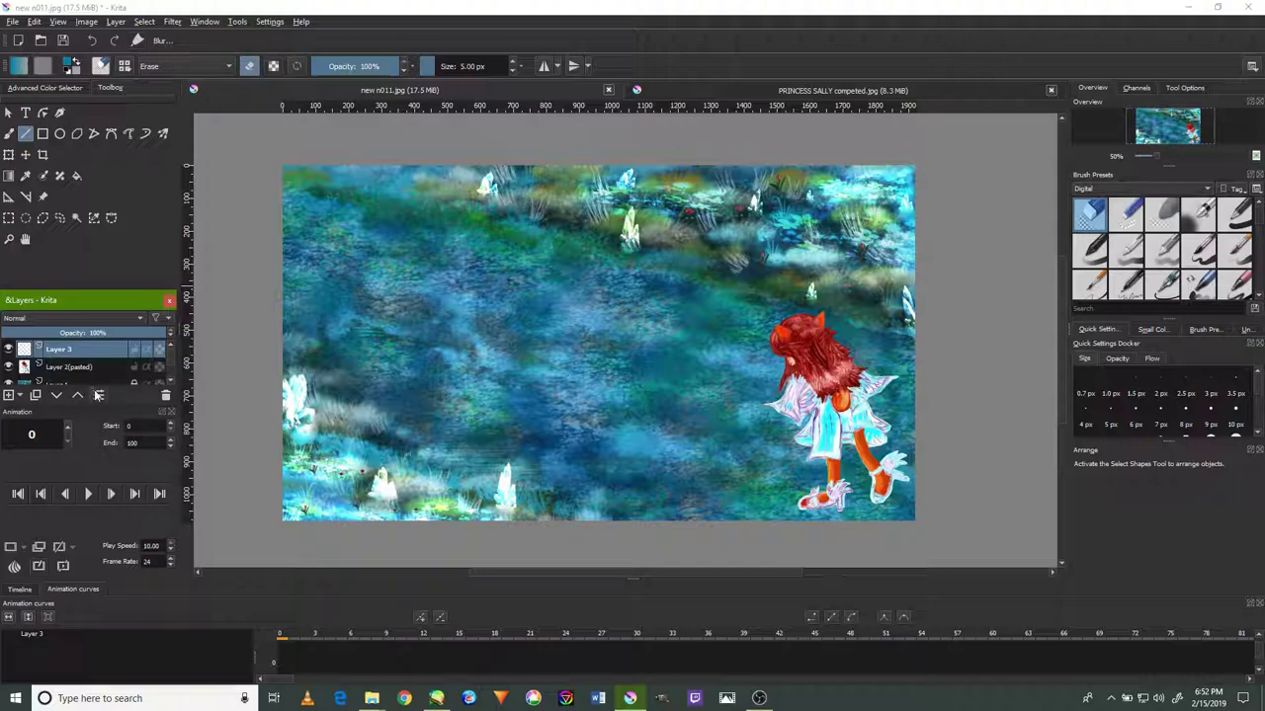
Set the painting colour to white and pick a normal brush preset.
{"action": "left_click", "coordinate": [65, 88]}
{"action": "left_click", "coordinate": [66, 234]}
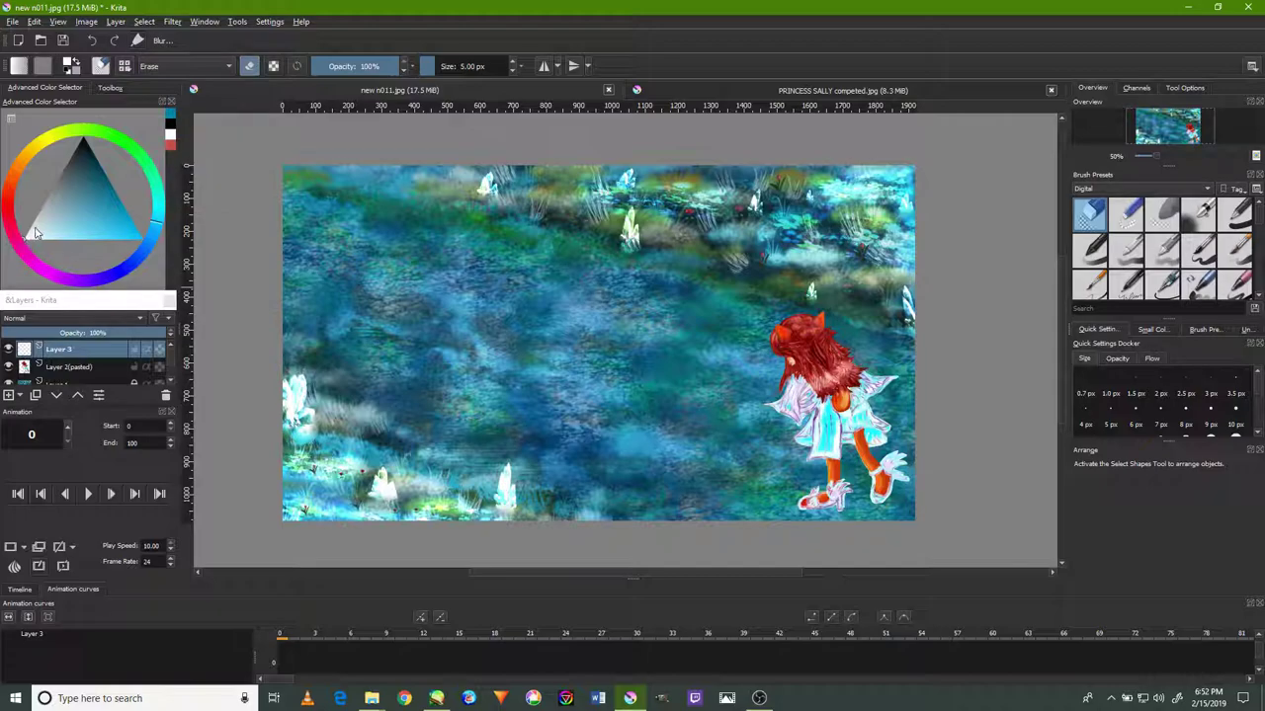
{"action": "left_click", "coordinate": [25, 238]}
{"action": "left_click", "coordinate": [1161, 287]}
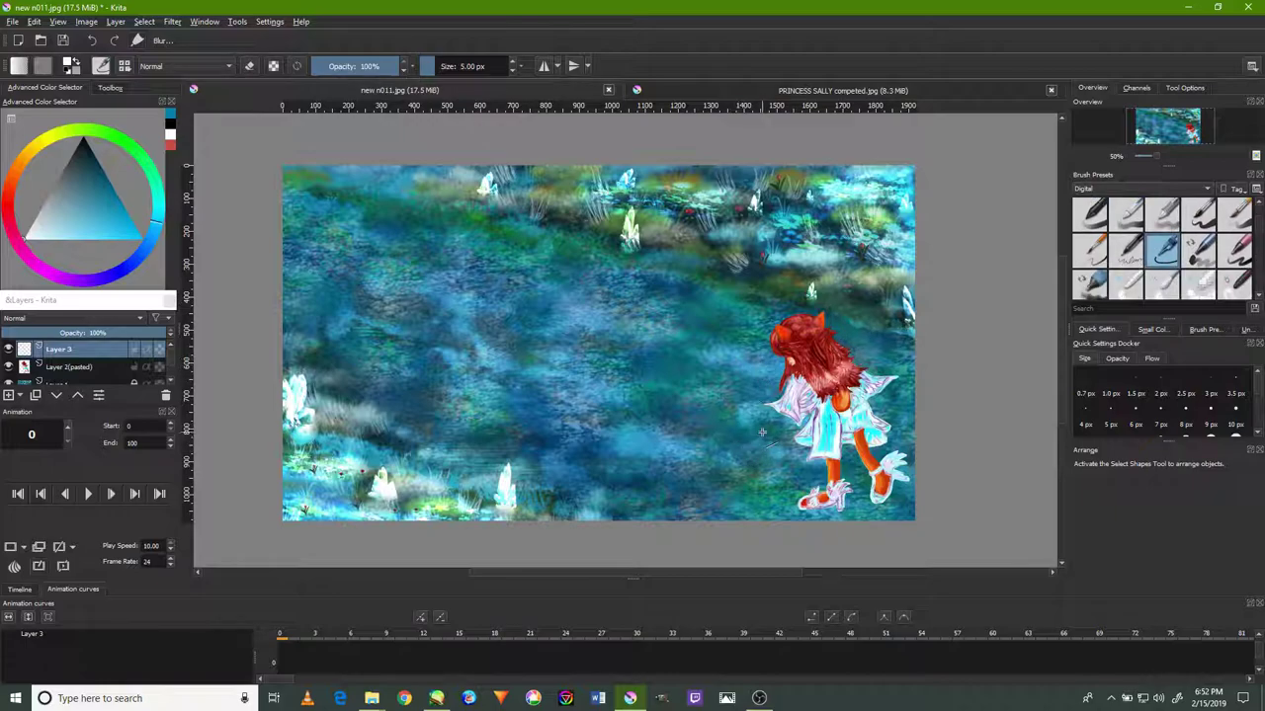
Draw a white arrow shaft and arrowhead pointing up-left across the grass.
{"action": "left_click", "coordinate": [353, 257], "text": "shift"}
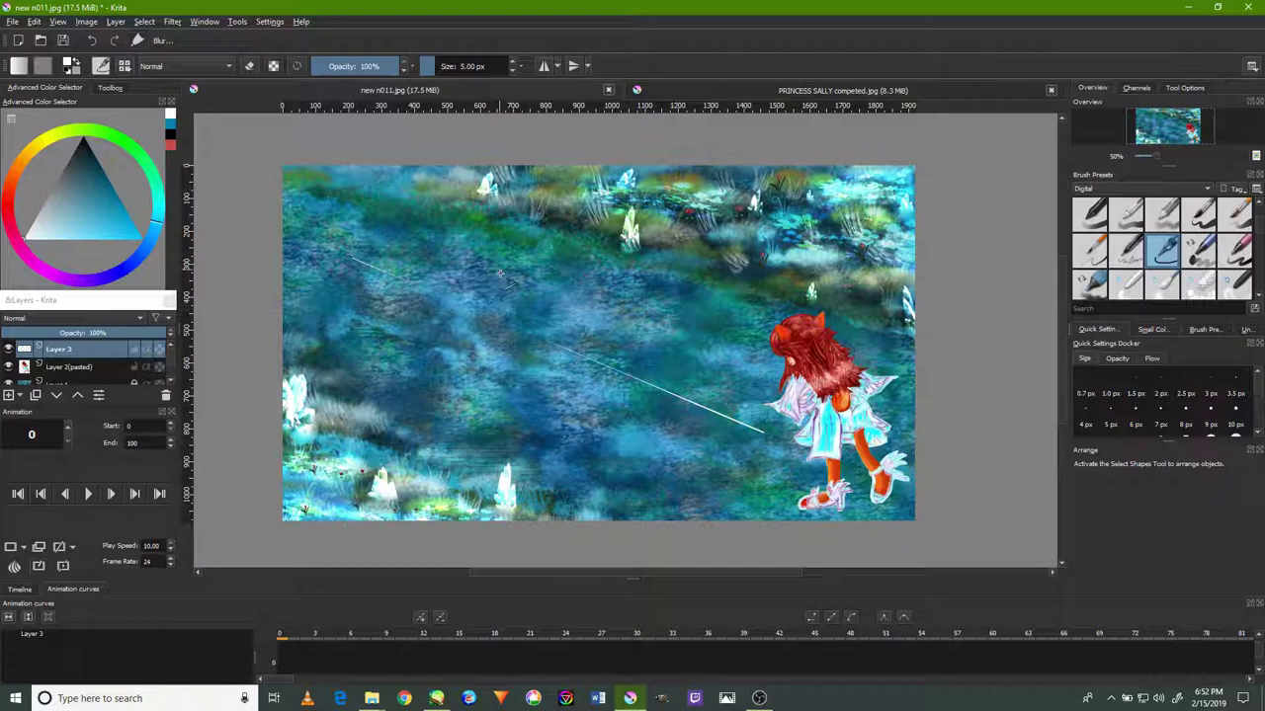
{"action": "key", "text": "ctrl+z"}
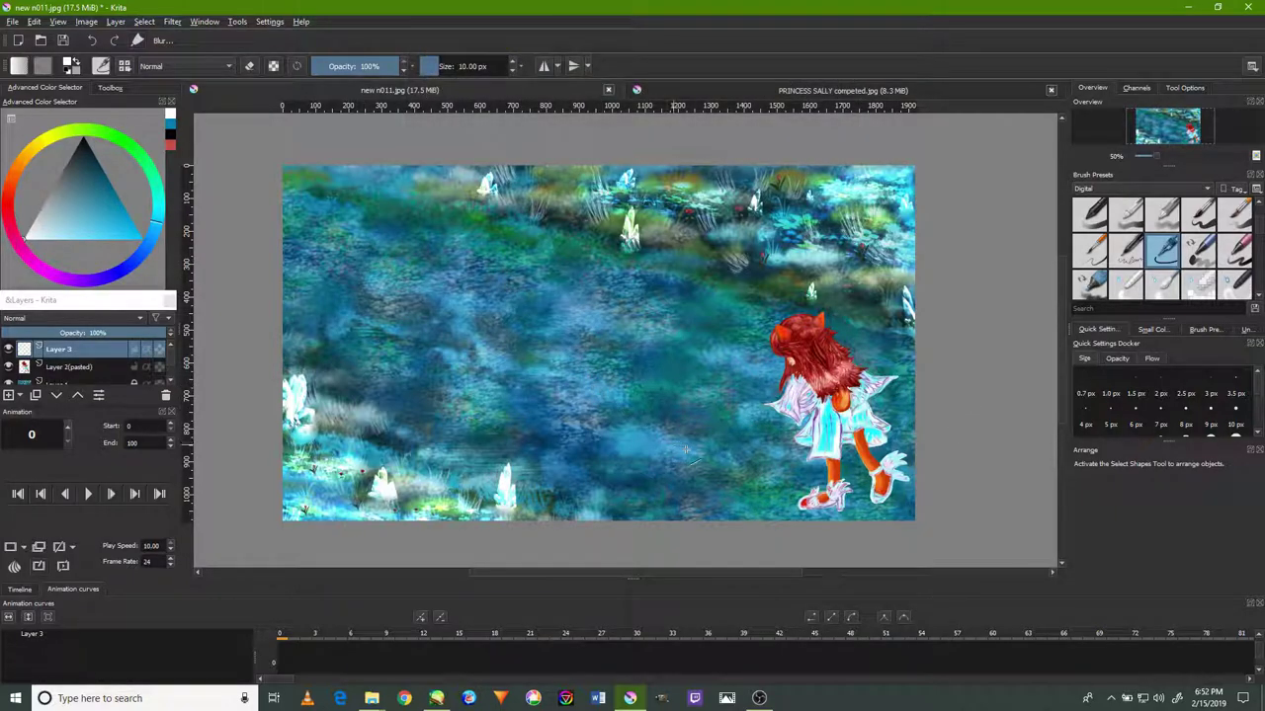
{"action": "left_click", "coordinate": [352, 263], "text": "shift"}
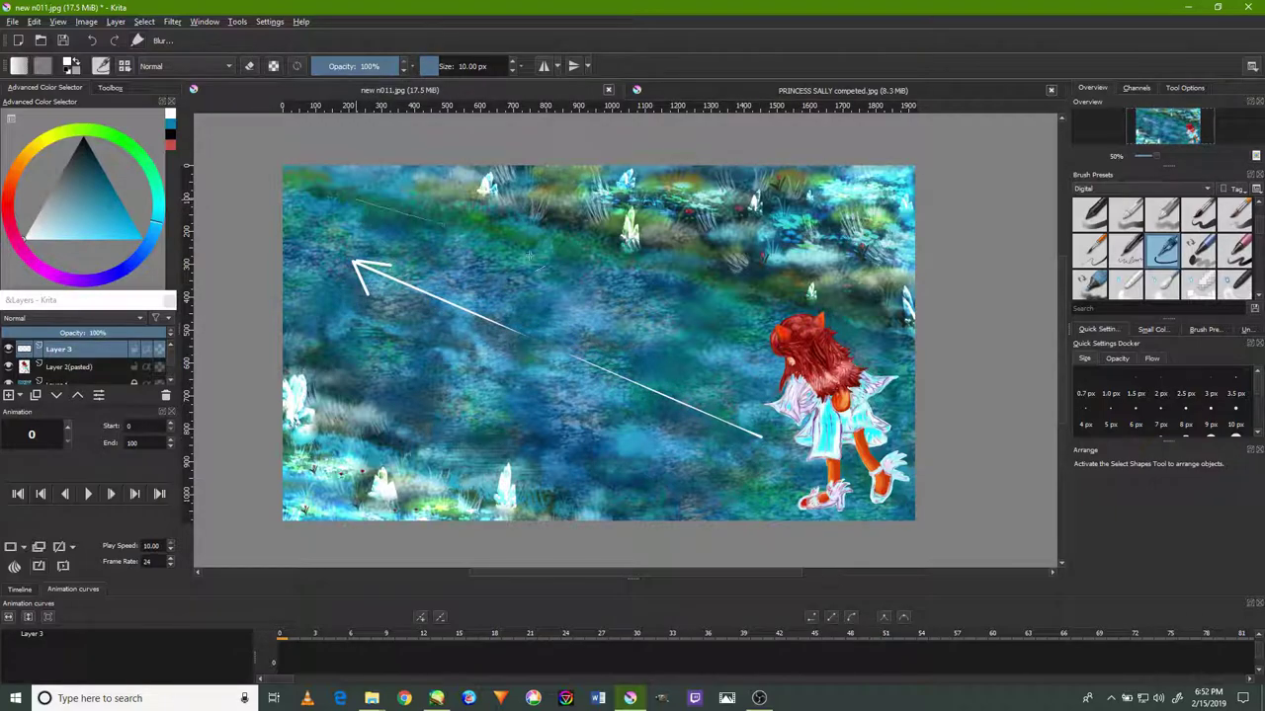
{"action": "left_click", "coordinate": [474, 235], "text": "shift"}
{"action": "key", "text": "ctrl+z"}
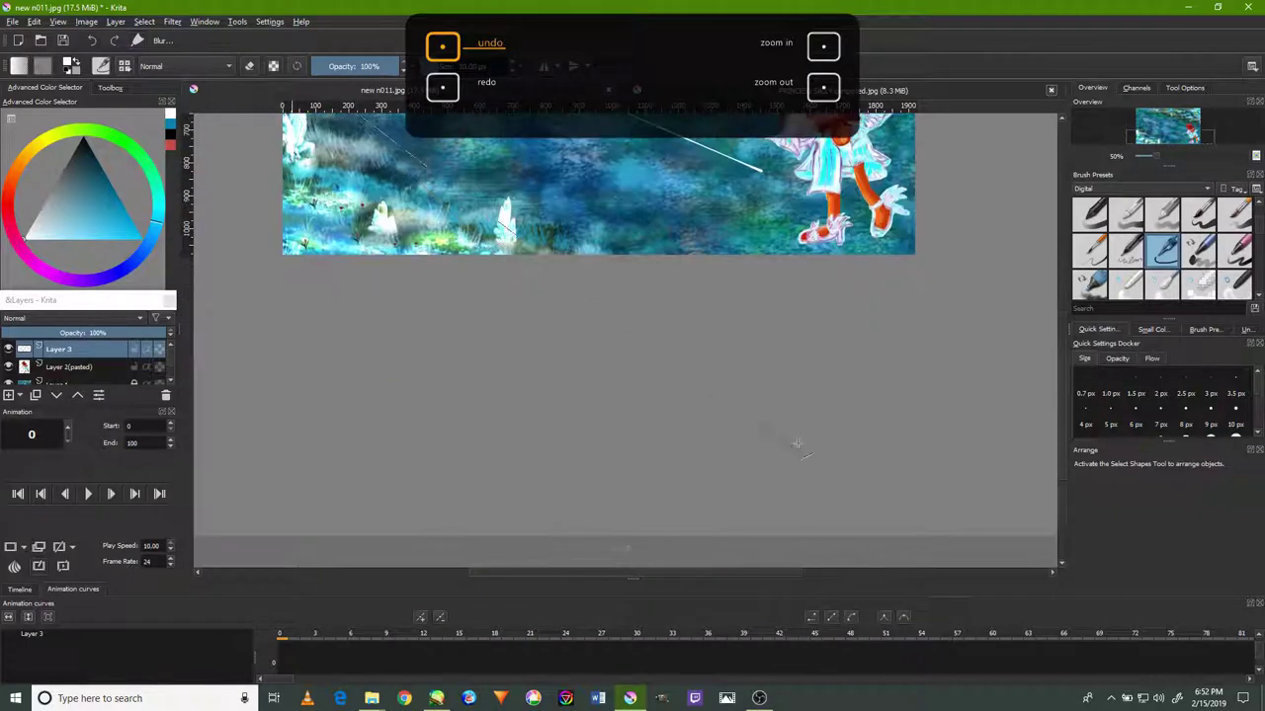
{"action": "scroll", "coordinate": [796, 438], "scroll_direction": "down", "scroll_amount": 5}
{"action": "key", "text": "ctrl+shift+z"}
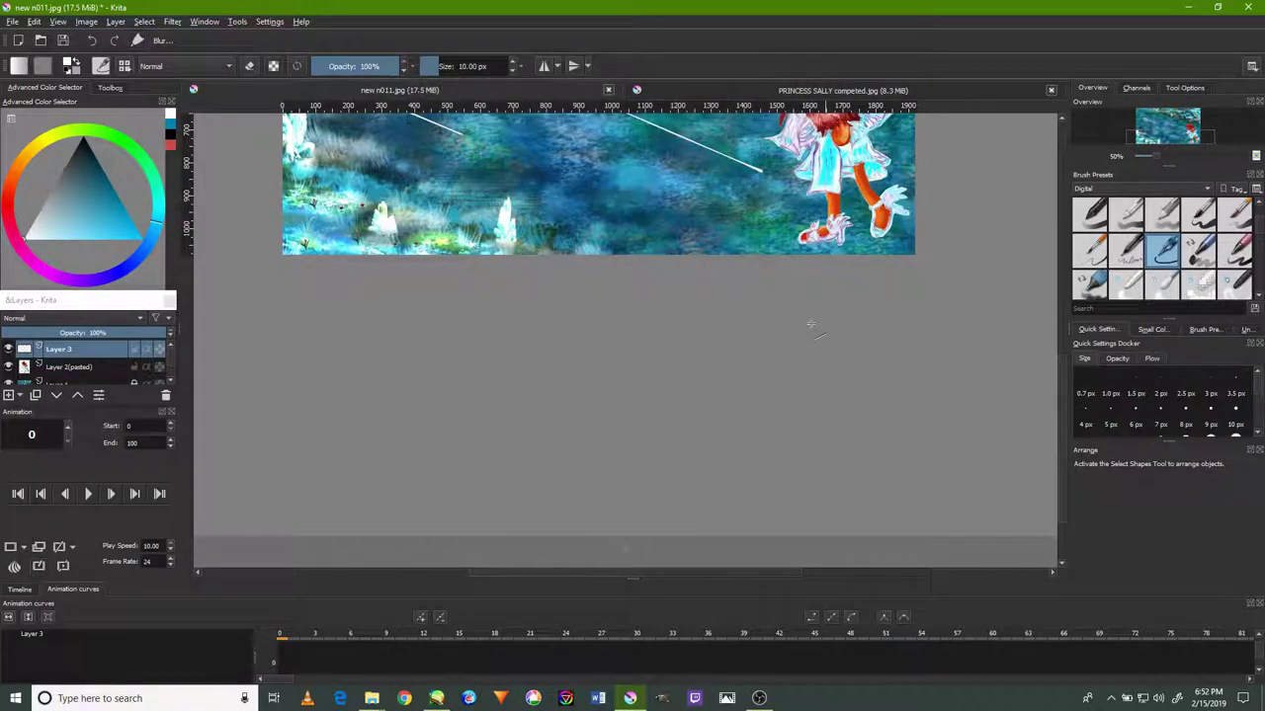
{"action": "left_click_drag", "start_coordinate": [770, 335], "coordinate": [786, 473]}
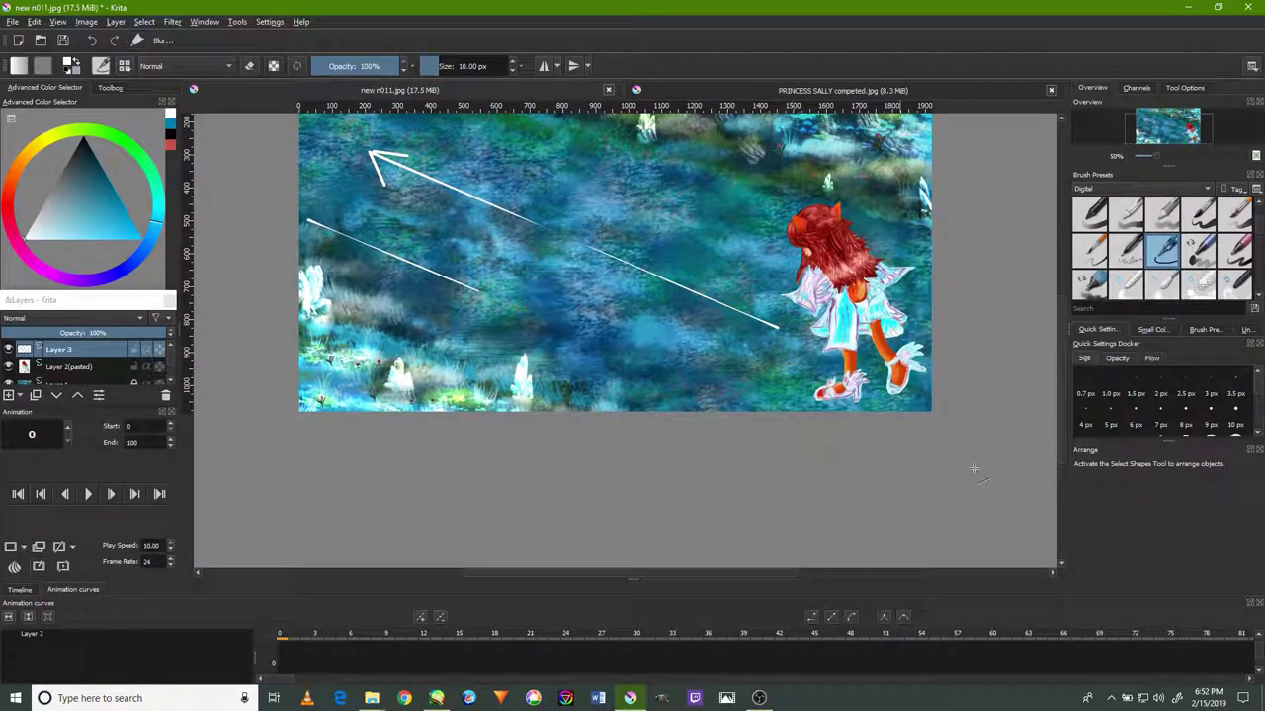
{"action": "key", "text": "ctrl+z"}
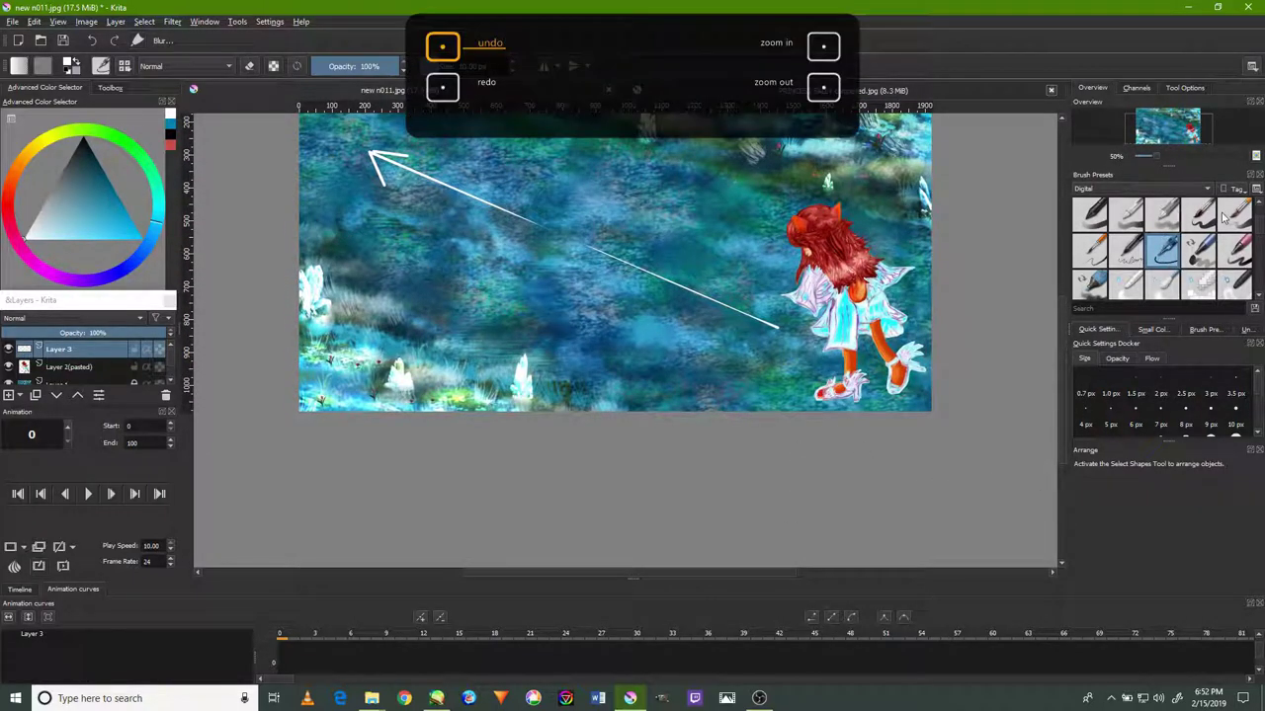
Draw thick 40 px white guide lines along the lower left and toward the girl.
{"action": "left_click", "coordinate": [1225, 215]}
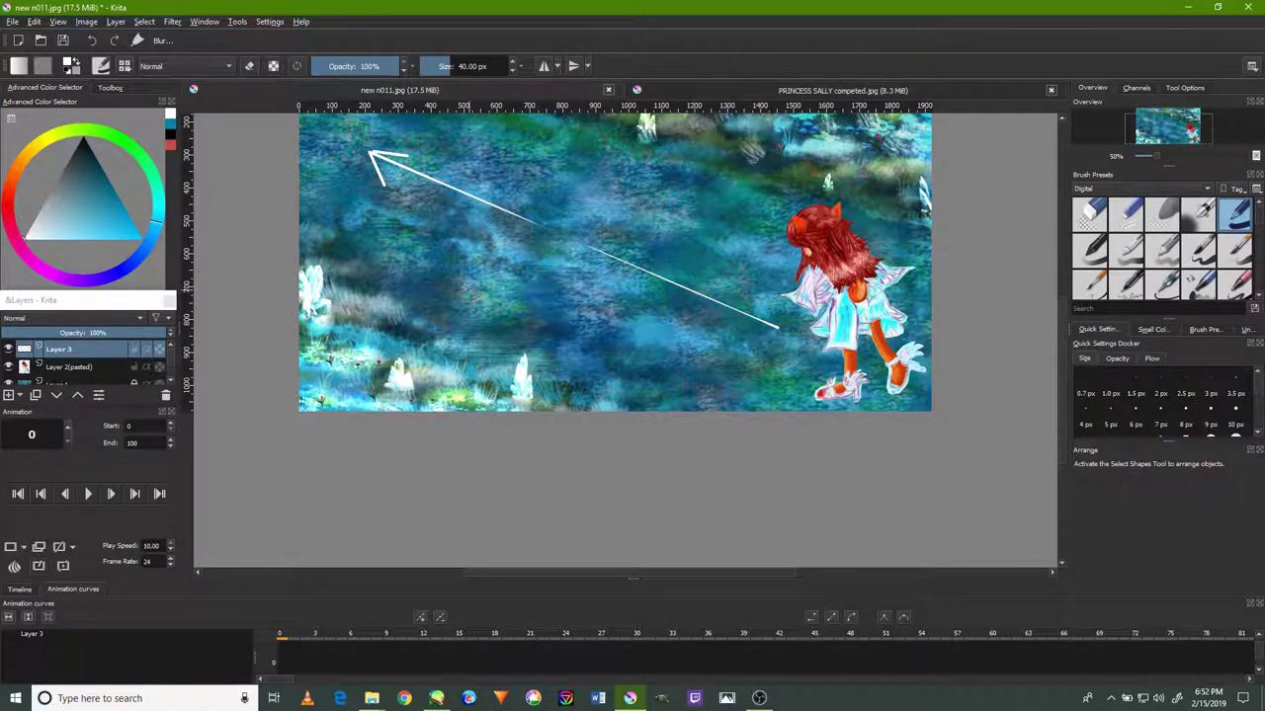
{"action": "left_click_drag", "start_coordinate": [339, 250], "coordinate": [715, 411]}
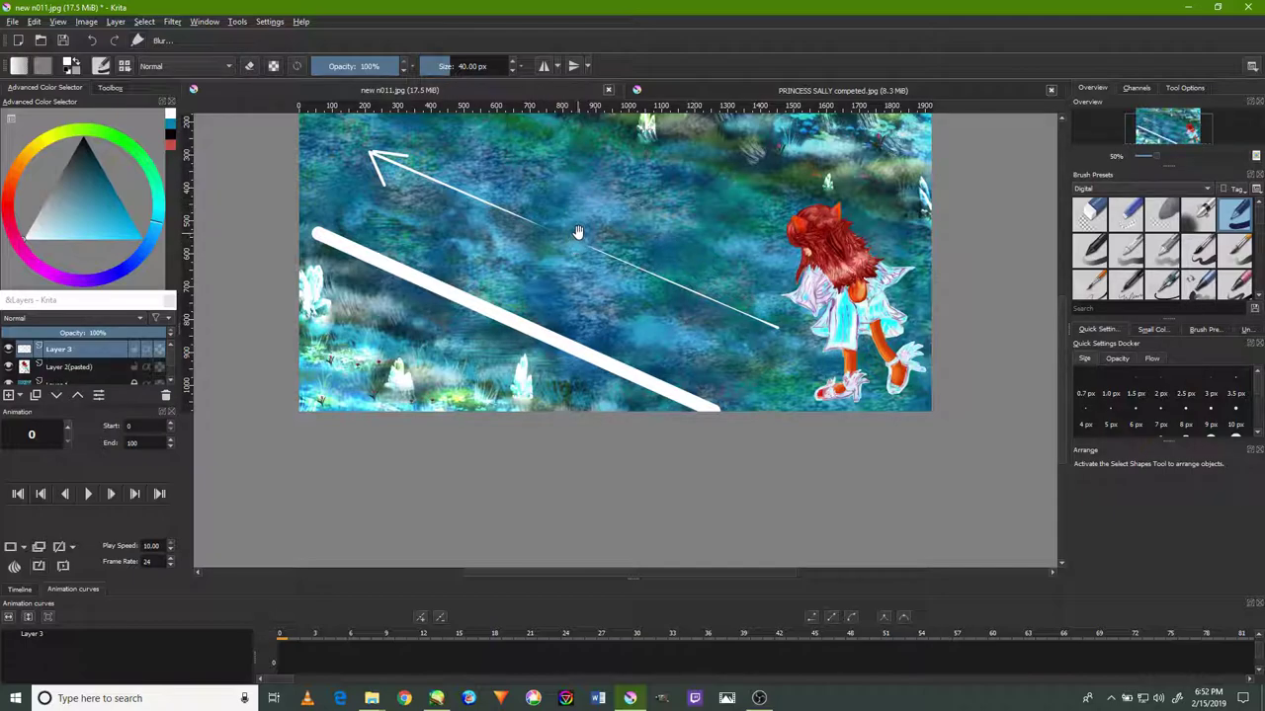
{"action": "left_click_drag", "start_coordinate": [572, 235], "coordinate": [545, 270]}
{"action": "left_click_drag", "start_coordinate": [466, 191], "coordinate": [879, 348]}
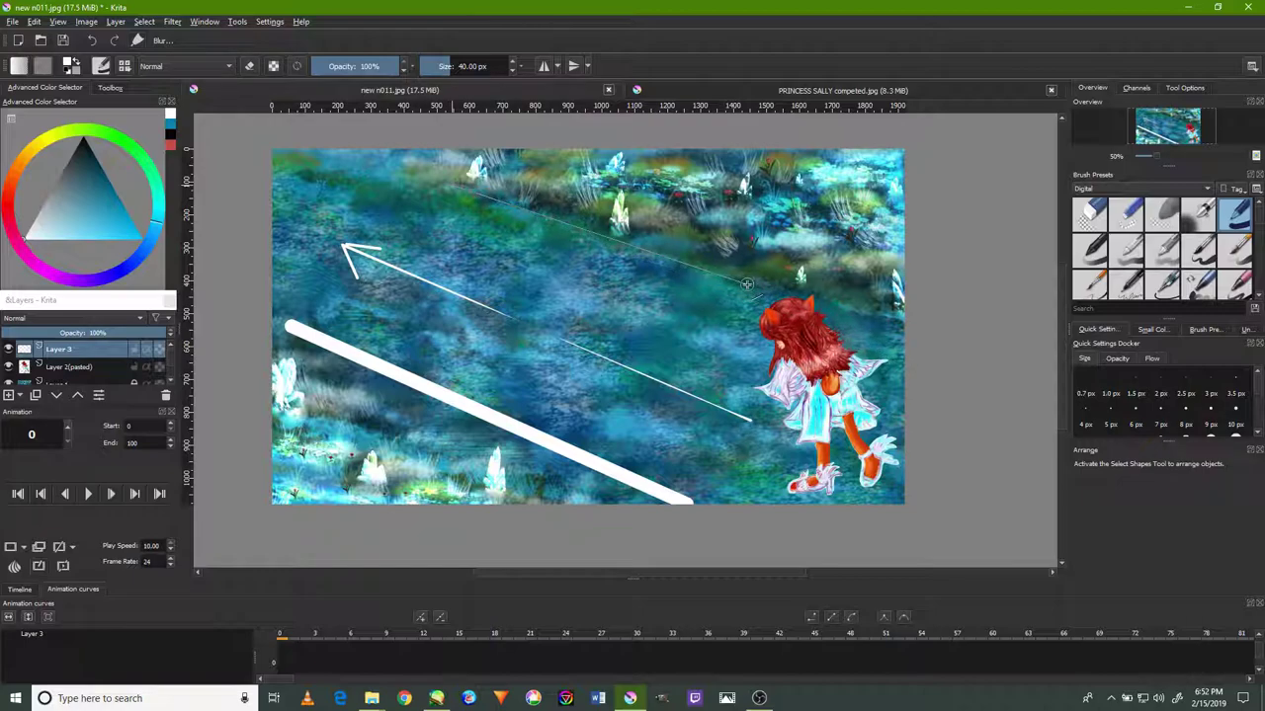
{"action": "left_click_drag", "start_coordinate": [880, 349], "coordinate": [758, 304]}
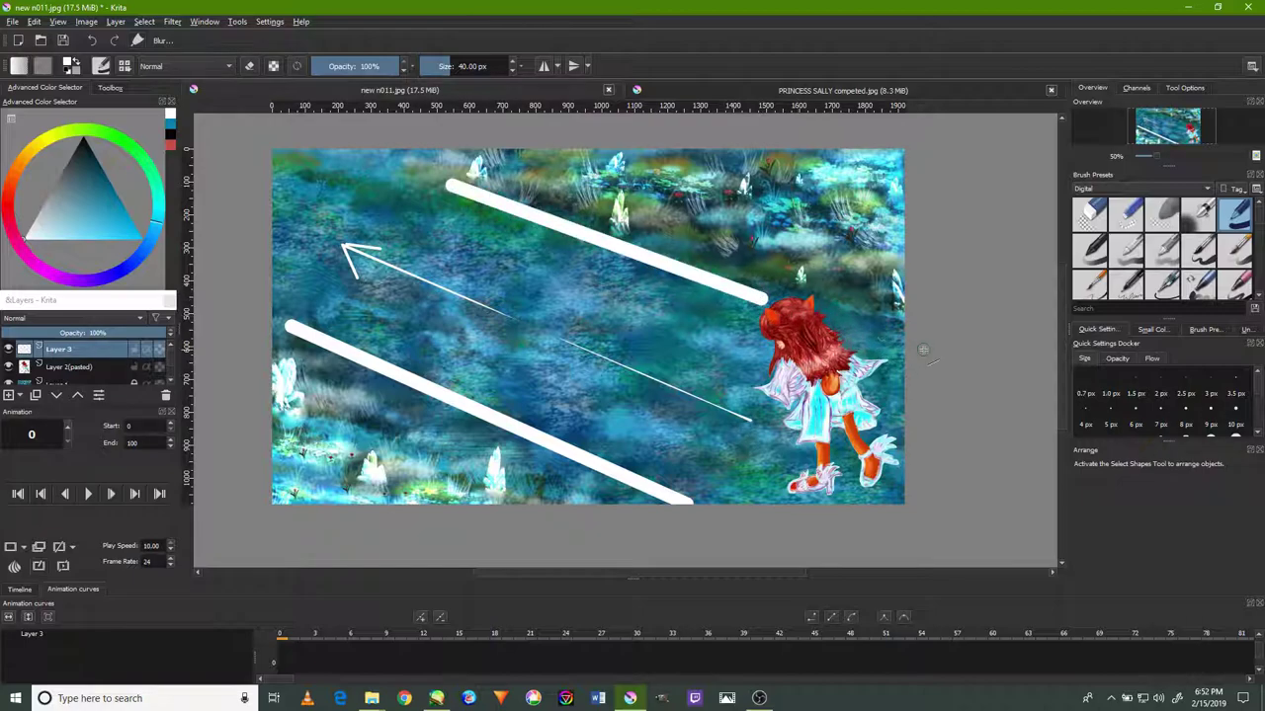
Redraw the upper line to the girl's head, add a right-edge stroke, and set layer opacity to 39%.
{"action": "key", "text": "ctrl+z"}
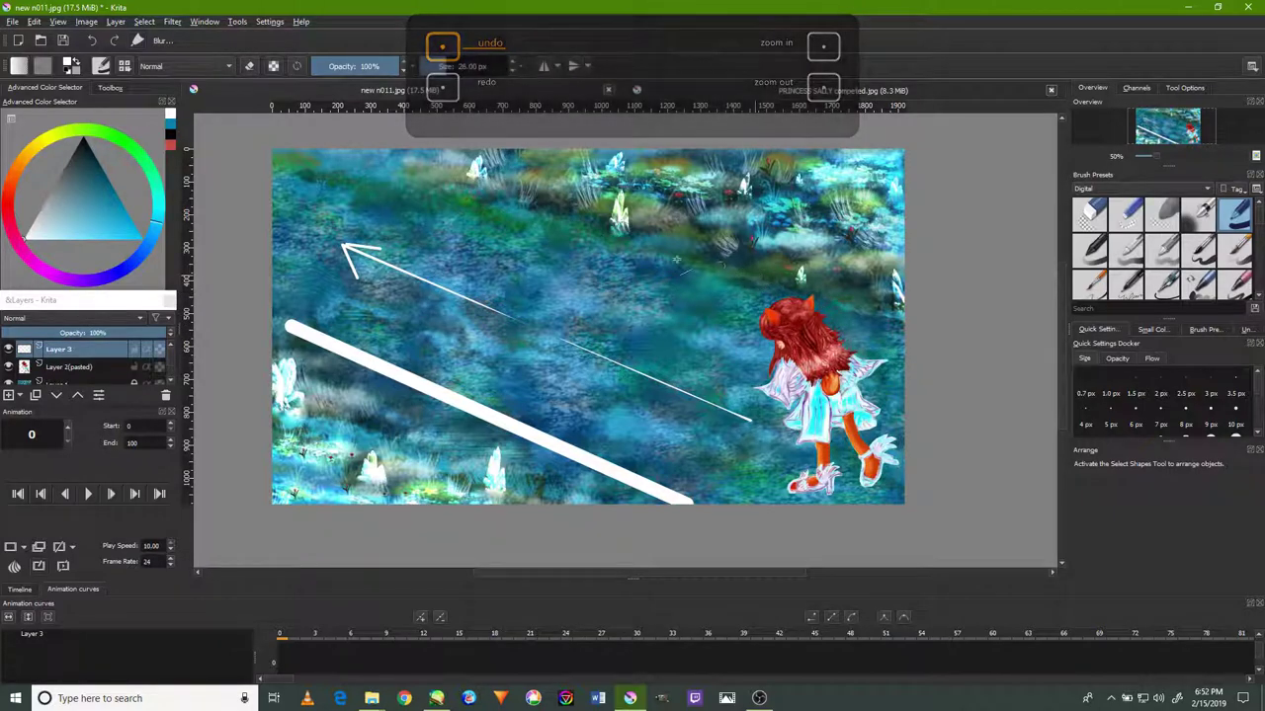
{"action": "left_click_drag", "start_coordinate": [456, 188], "coordinate": [755, 316]}
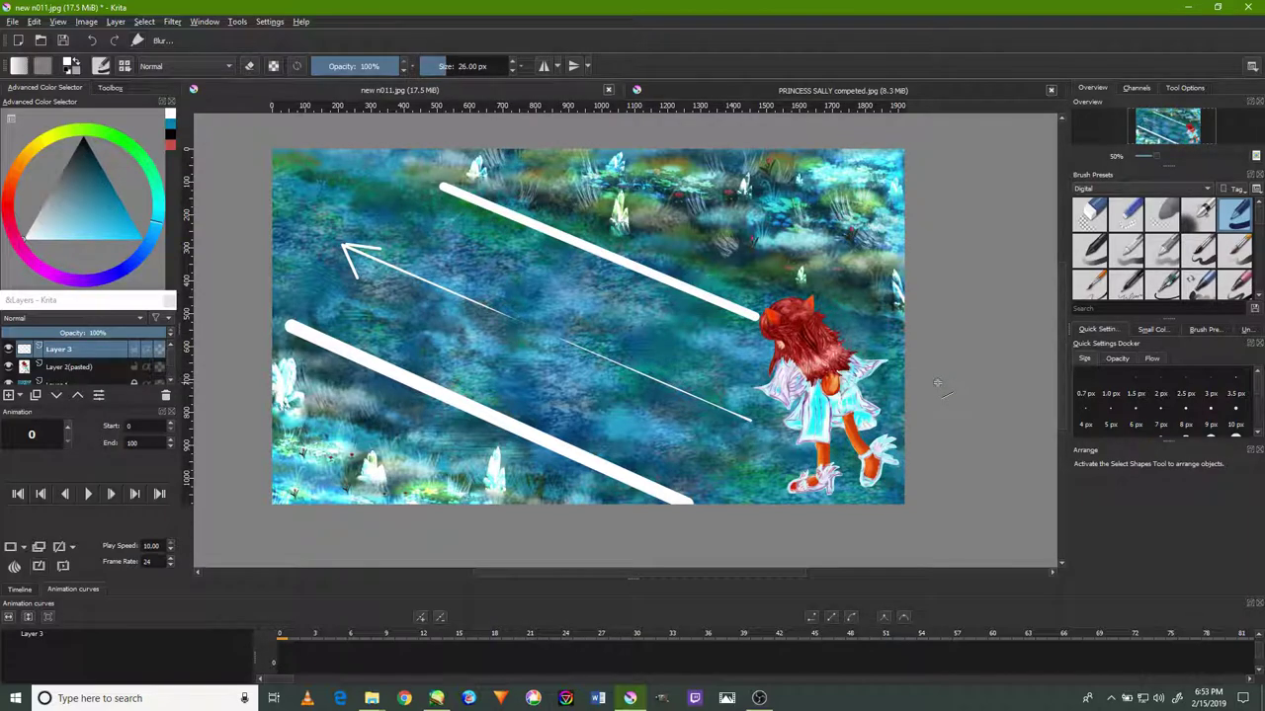
{"action": "key", "text": "ctrl+z"}
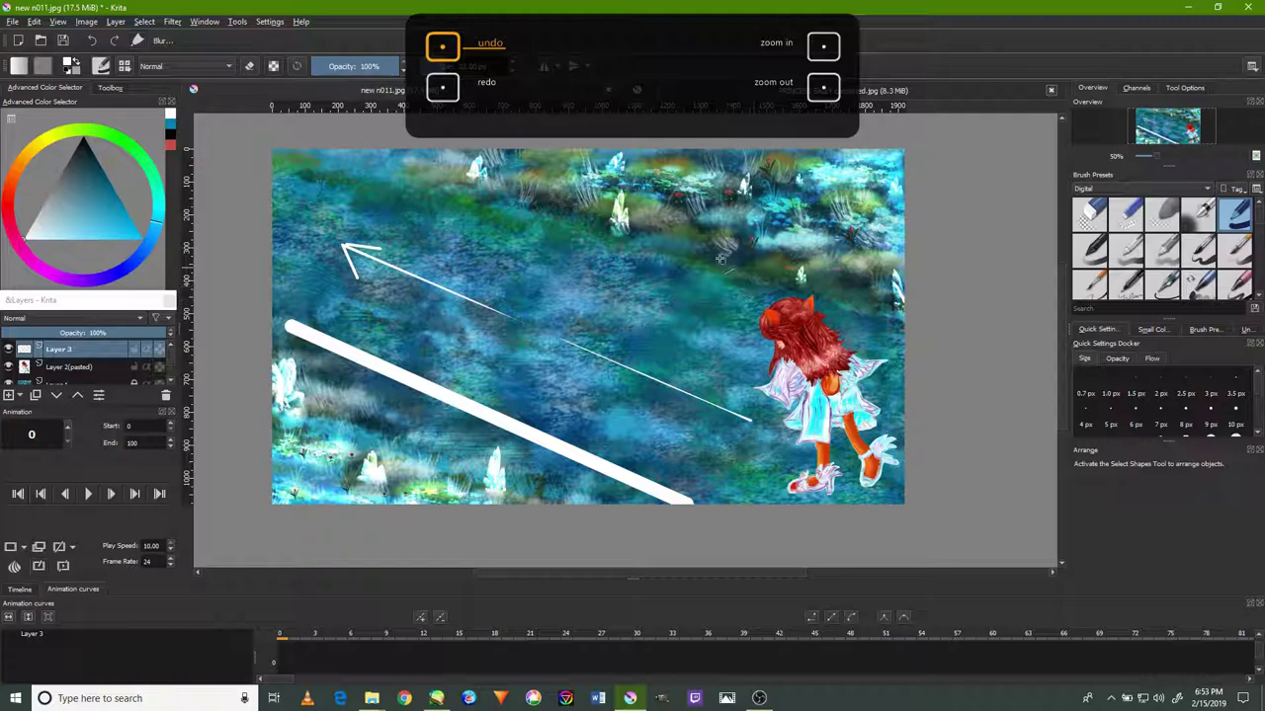
{"action": "mouse_move", "coordinate": [437, 193]}
{"action": "left_mouse_down"}
{"action": "mouse_move", "coordinate": [689, 305]}
{"action": "mouse_move", "coordinate": [752, 313]}
{"action": "left_mouse_up"}
{"action": "left_click_drag", "start_coordinate": [871, 346], "coordinate": [983, 381]}
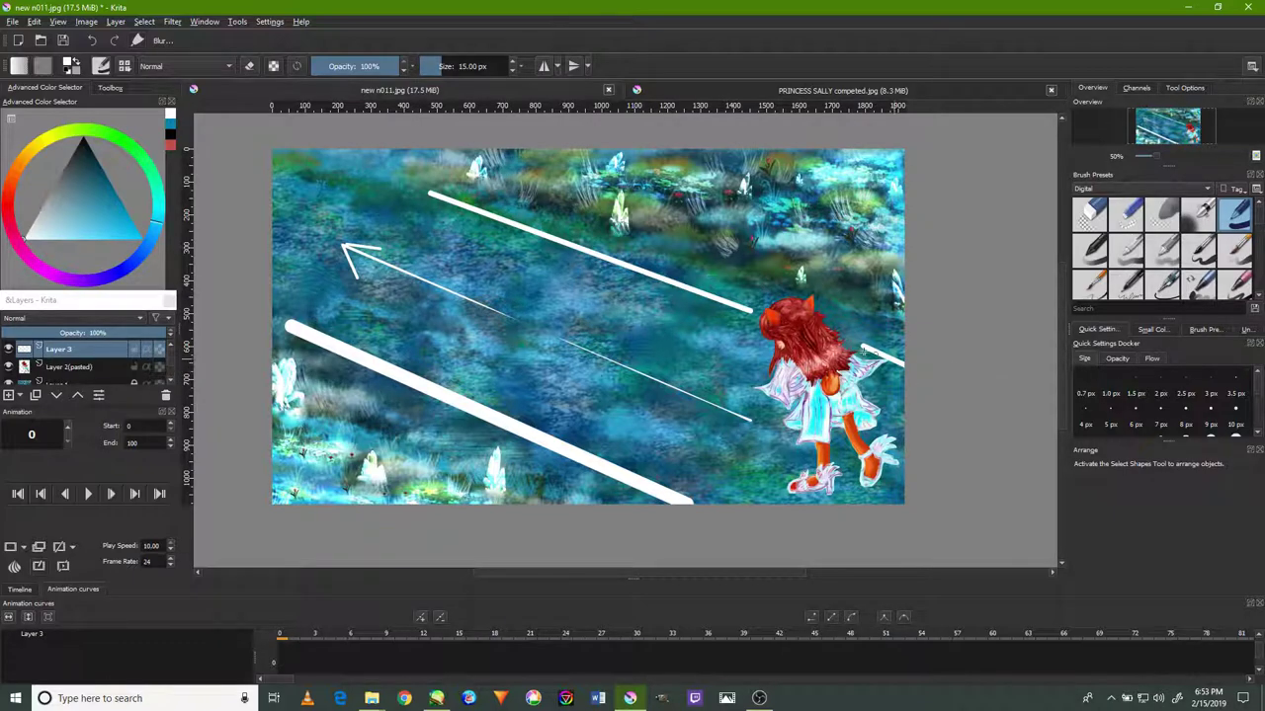
{"action": "key", "text": "ctrl+z"}
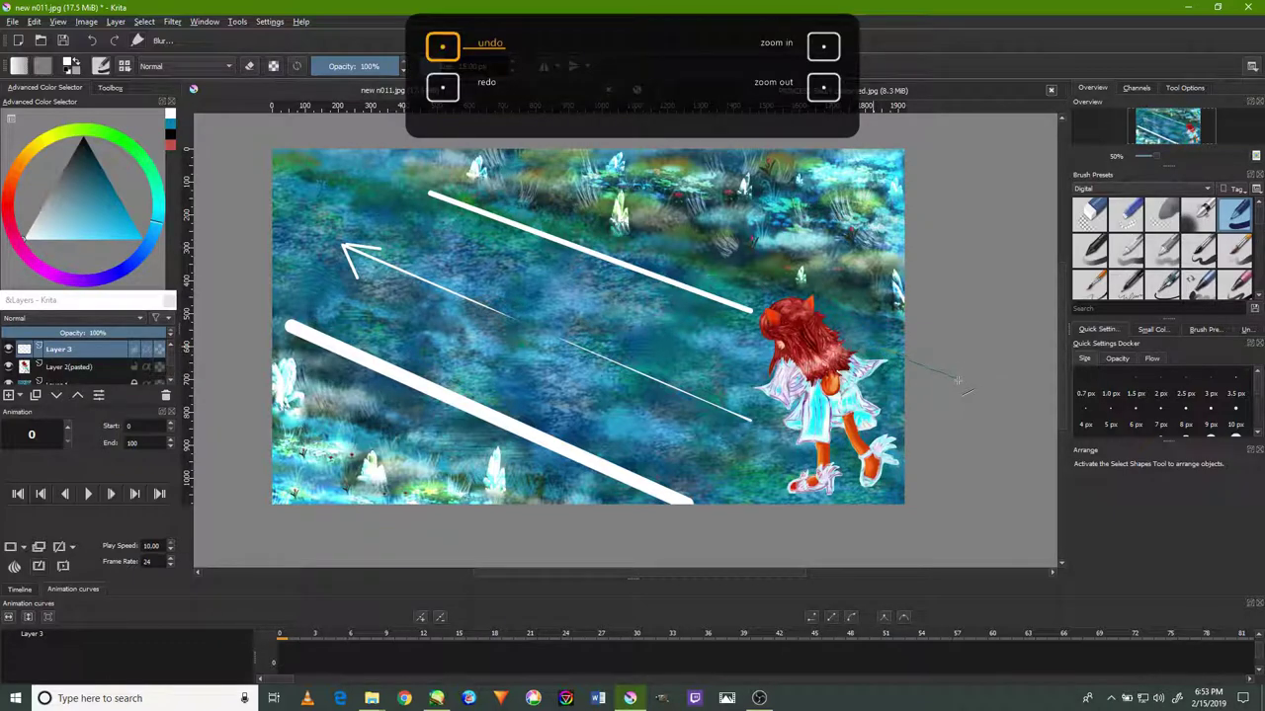
{"action": "key", "text": "ctrl+shift+z"}
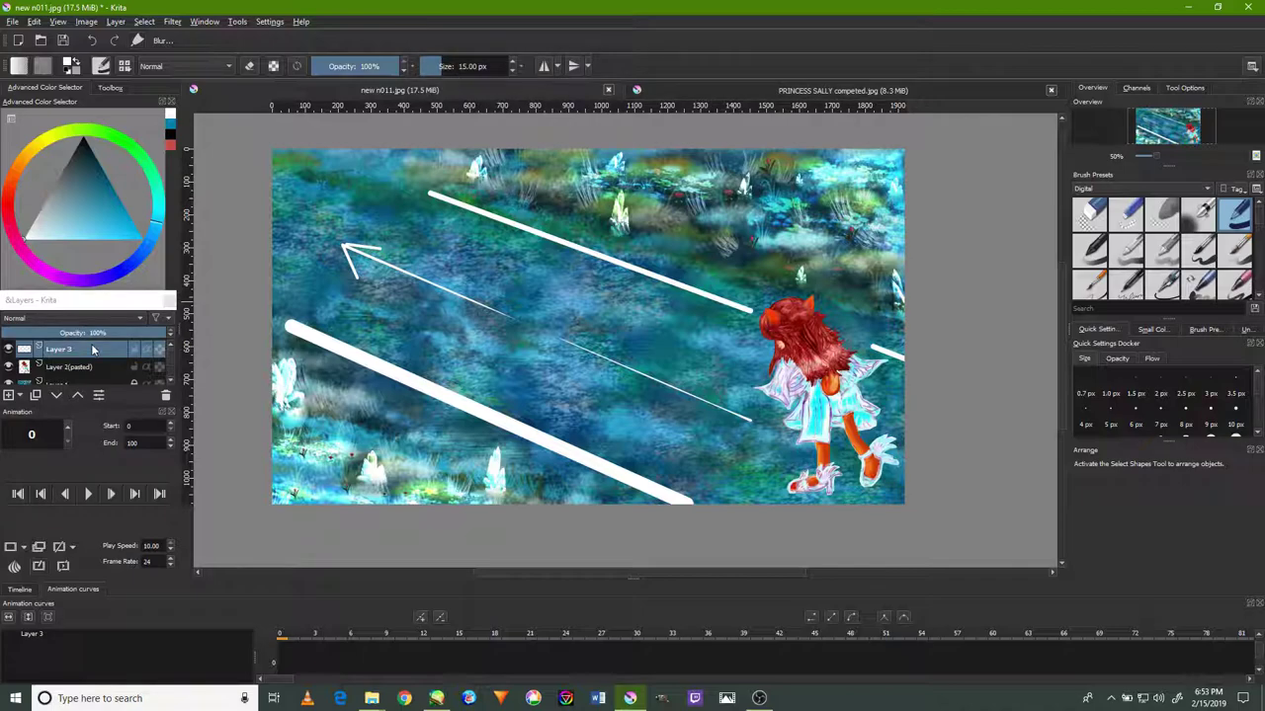
{"action": "left_click_drag", "start_coordinate": [92, 336], "coordinate": [79, 332]}
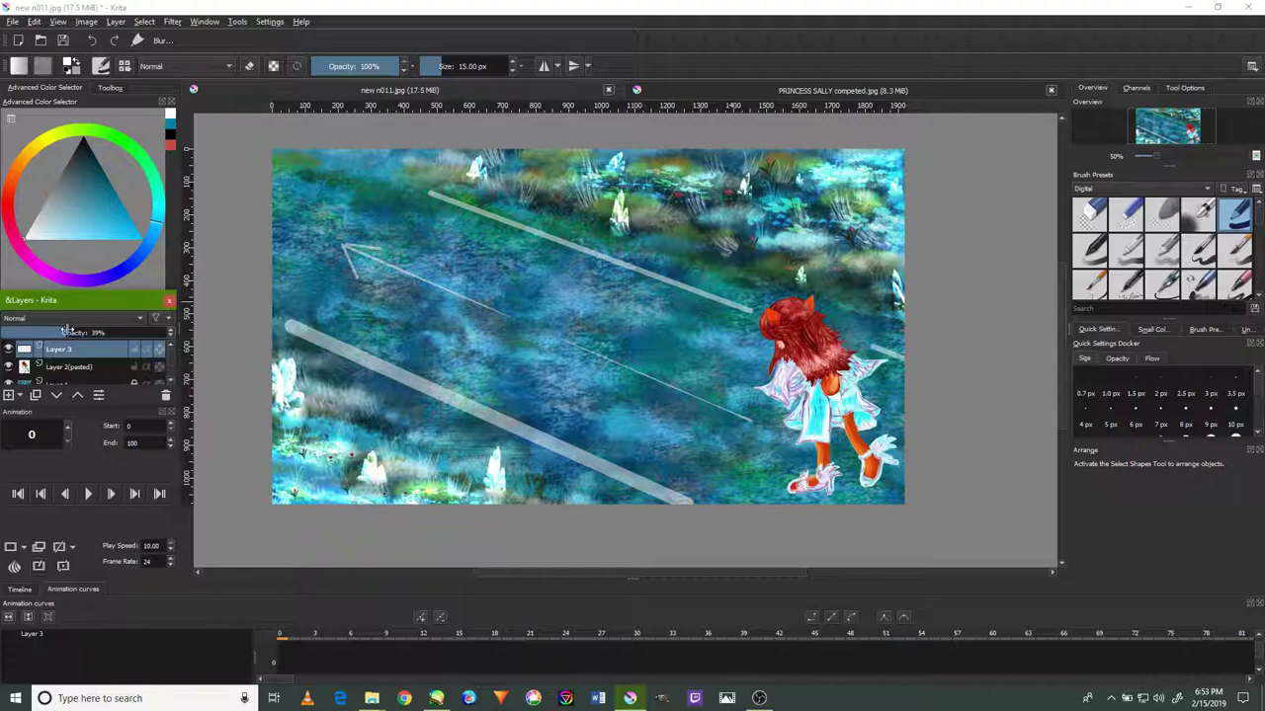
Fade the guide layer slightly more and lock it against edits.
{"action": "left_click_drag", "start_coordinate": [66, 330], "coordinate": [69, 332]}
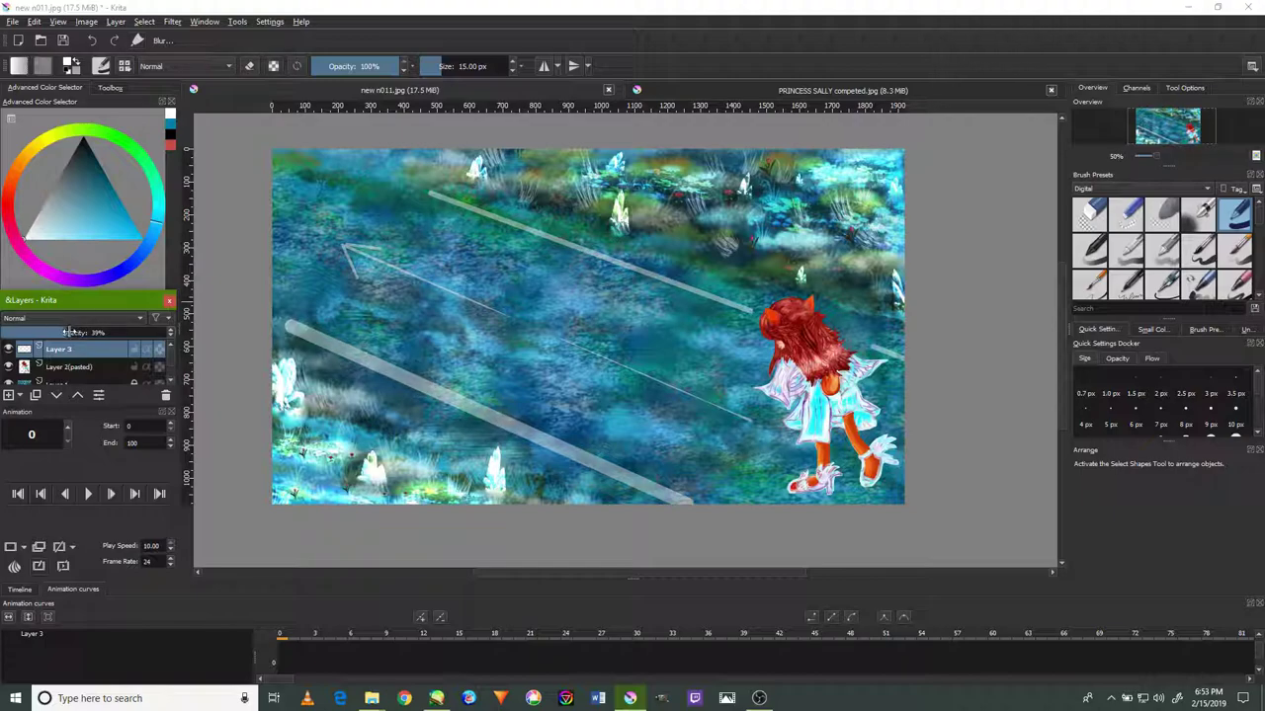
{"action": "left_click", "coordinate": [134, 349]}
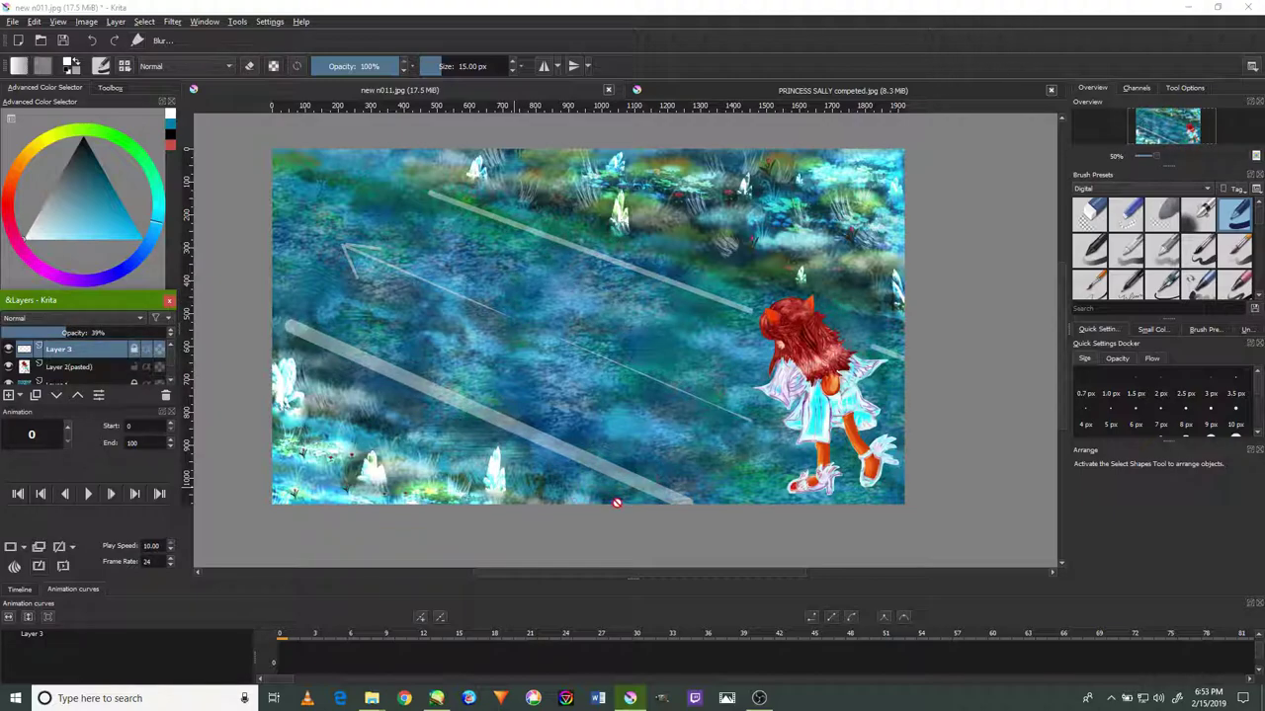
{"action": "left_click", "coordinate": [70, 381]}
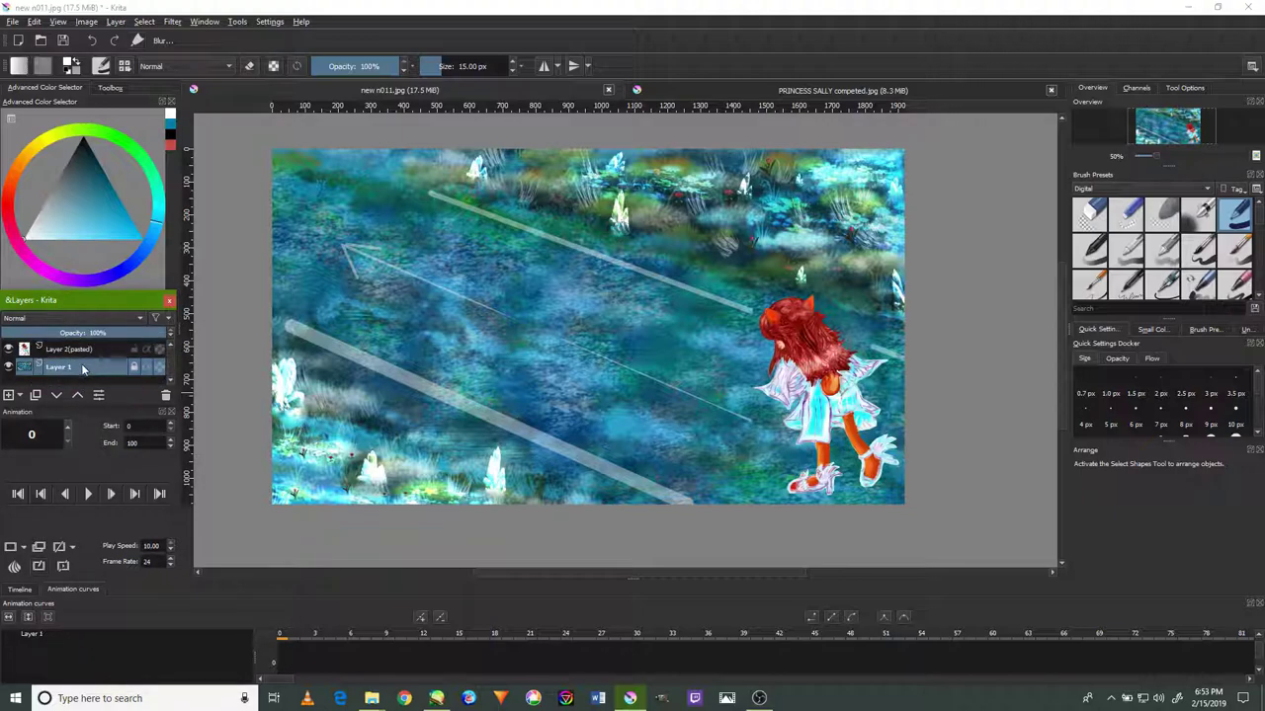
Enable Show in Timeline for the background and girl layers, then return the playhead to frame 0.
{"action": "right_click", "coordinate": [79, 365]}
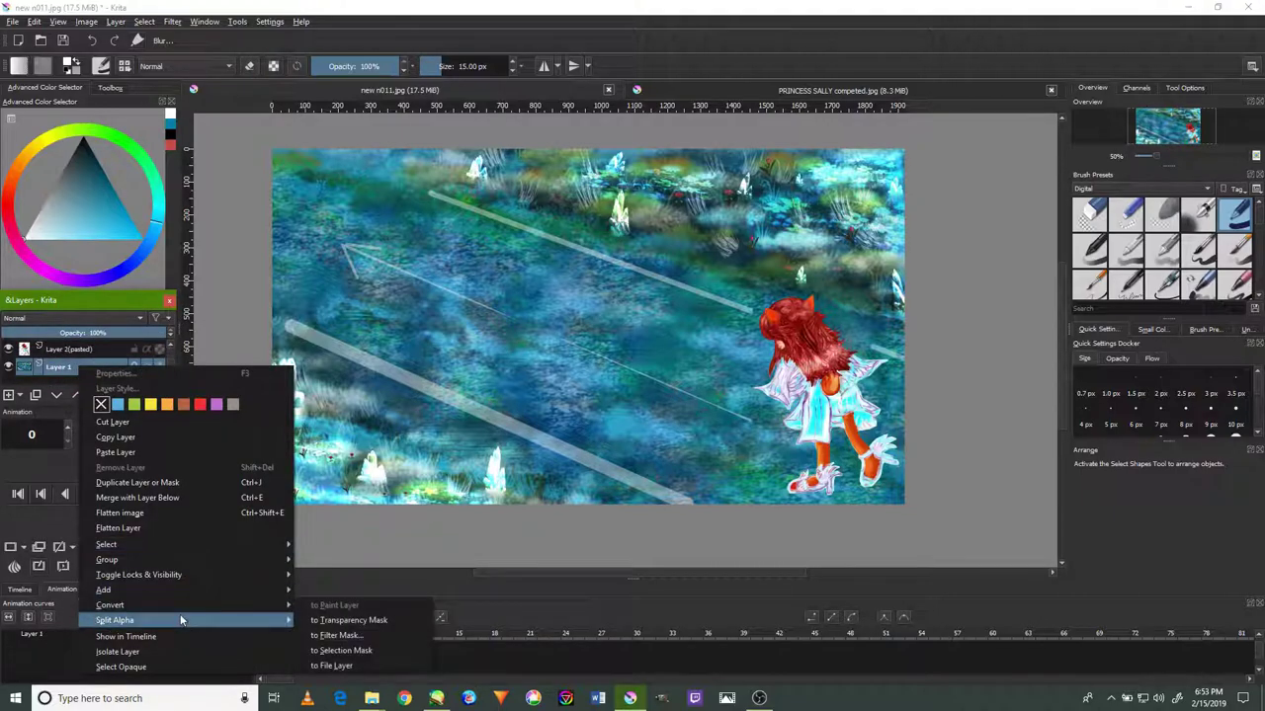
{"action": "left_click", "coordinate": [87, 637]}
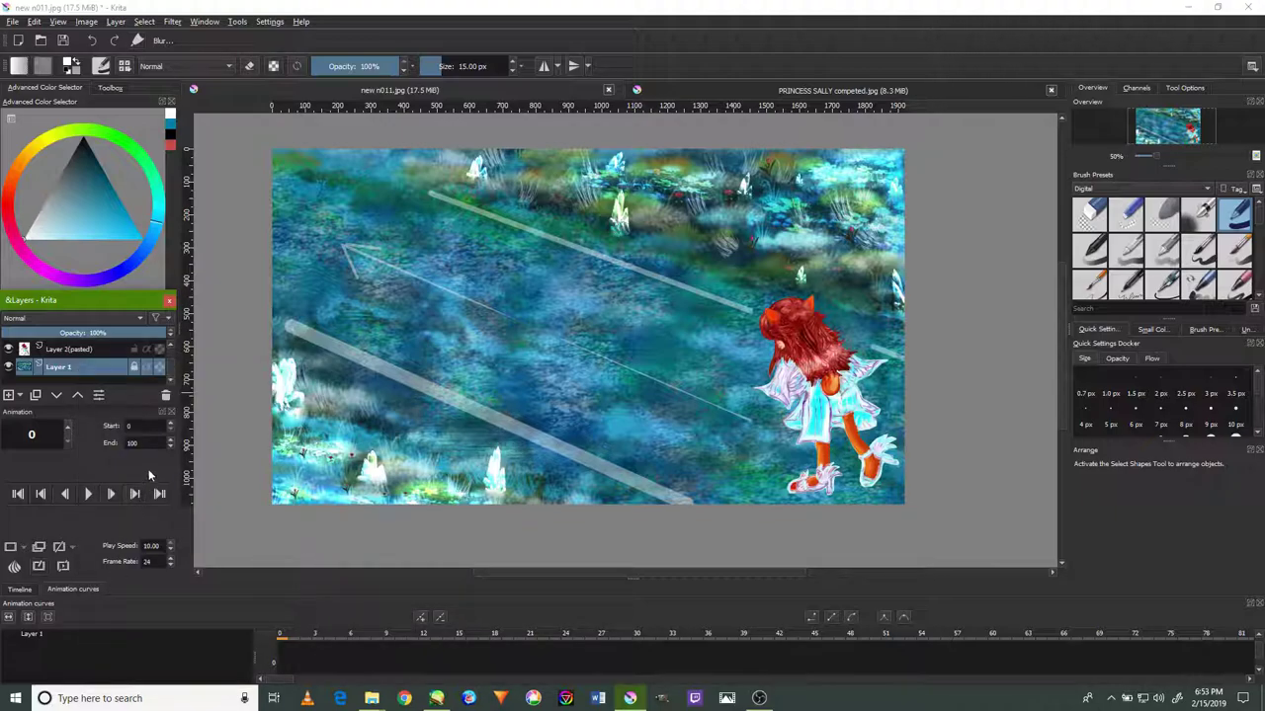
{"action": "left_click", "coordinate": [27, 592]}
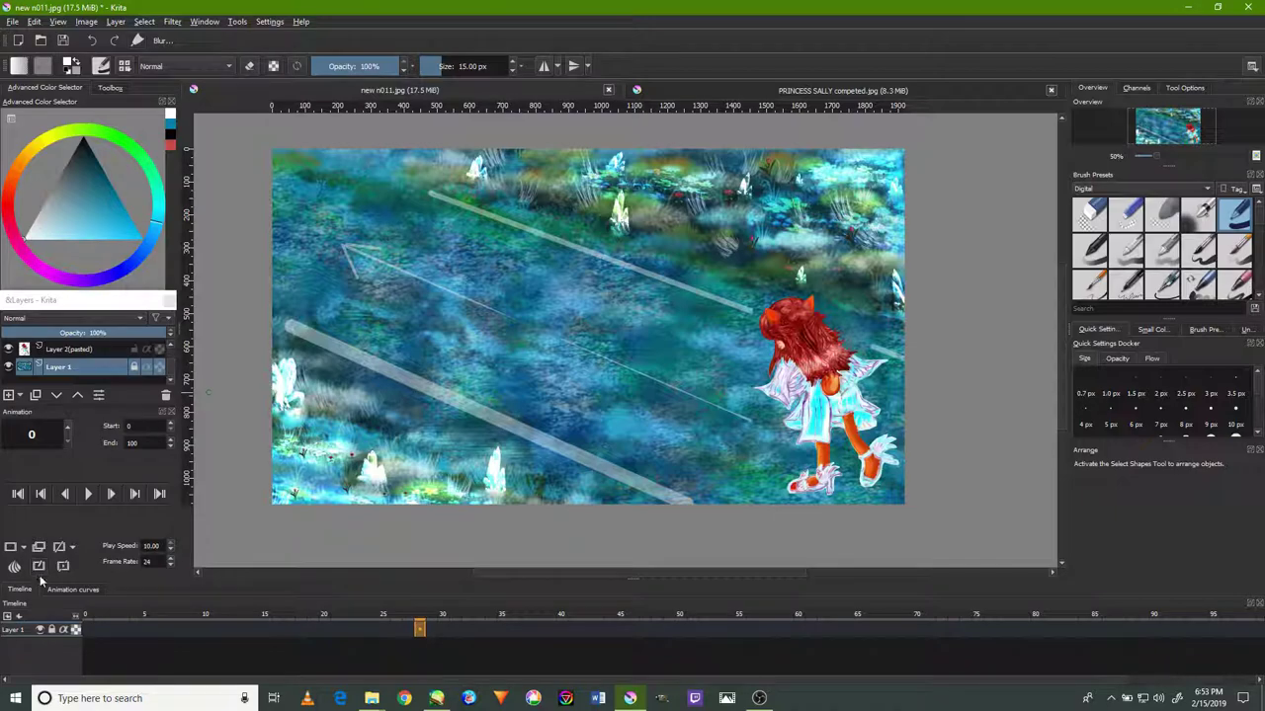
{"action": "left_click", "coordinate": [85, 351]}
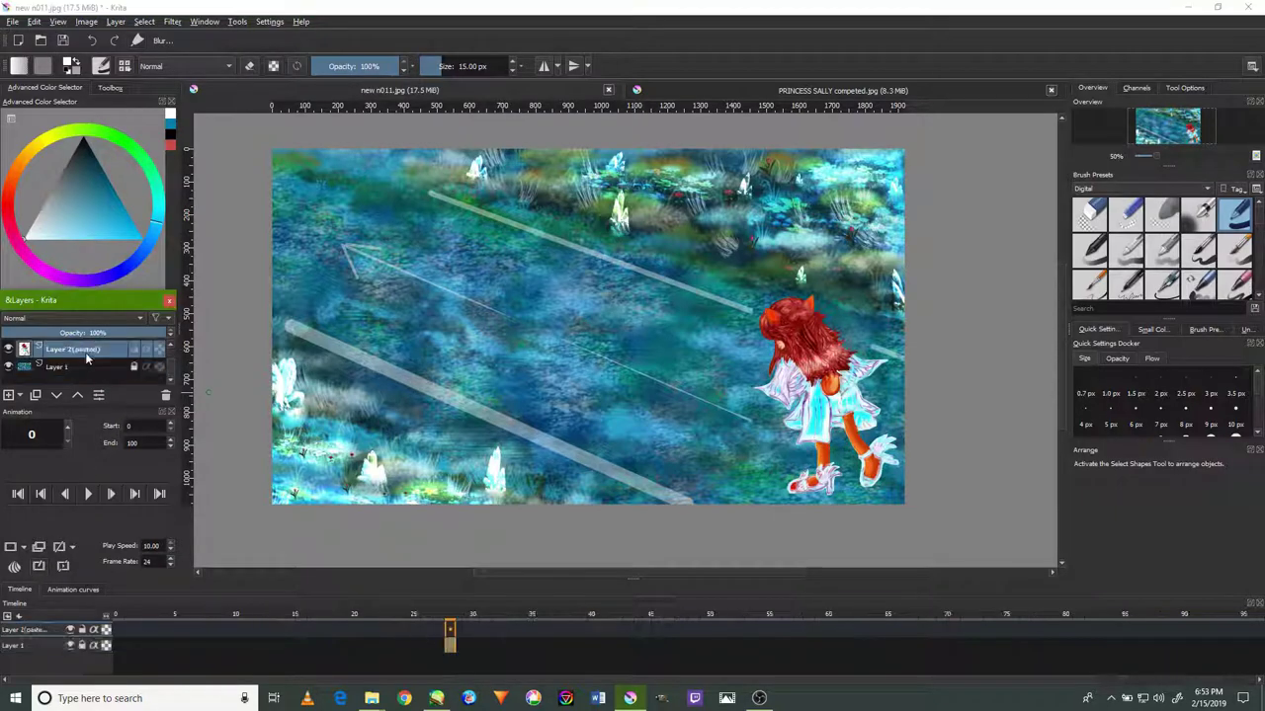
{"action": "right_click", "coordinate": [84, 351]}
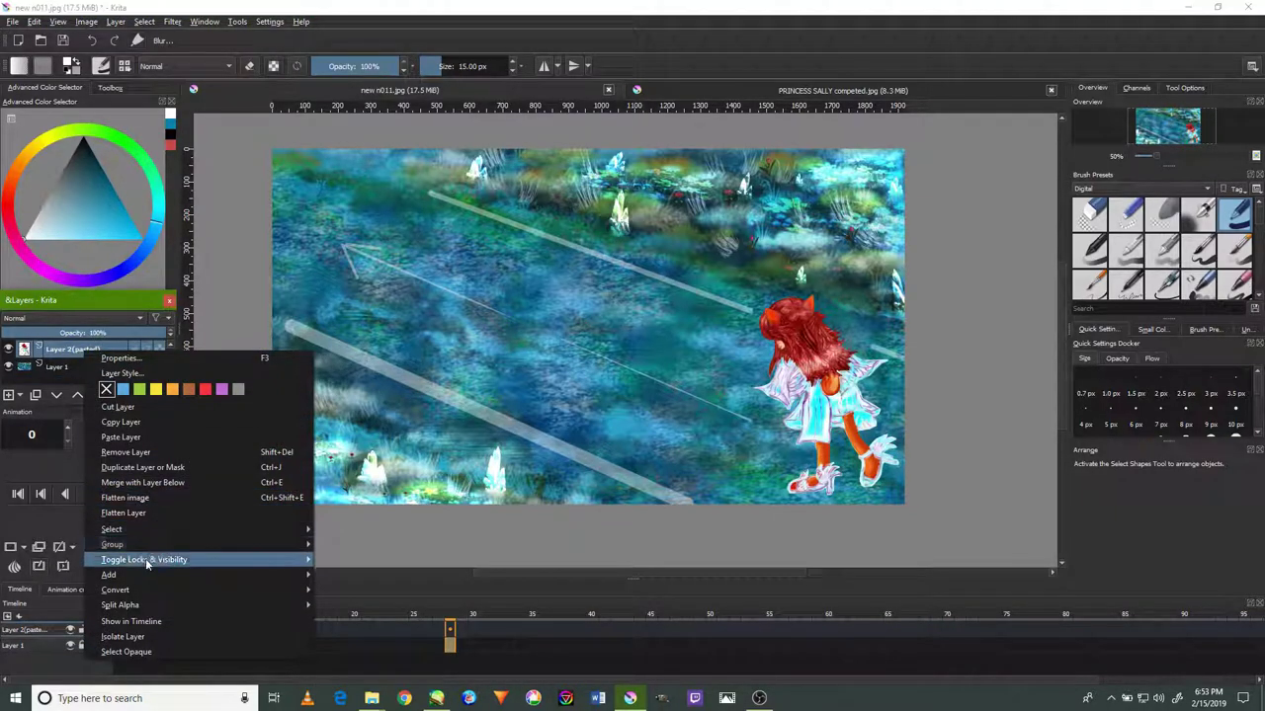
{"action": "mouse_move", "coordinate": [111, 544]}
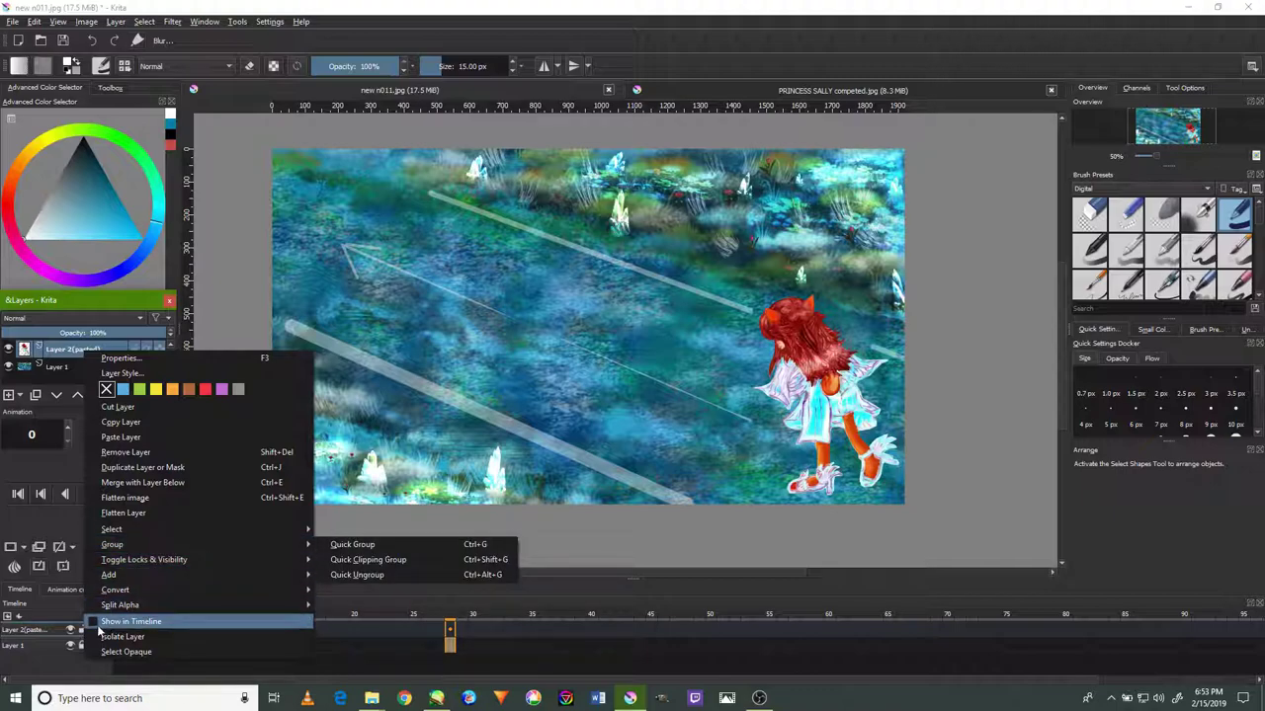
{"action": "left_click", "coordinate": [102, 621]}
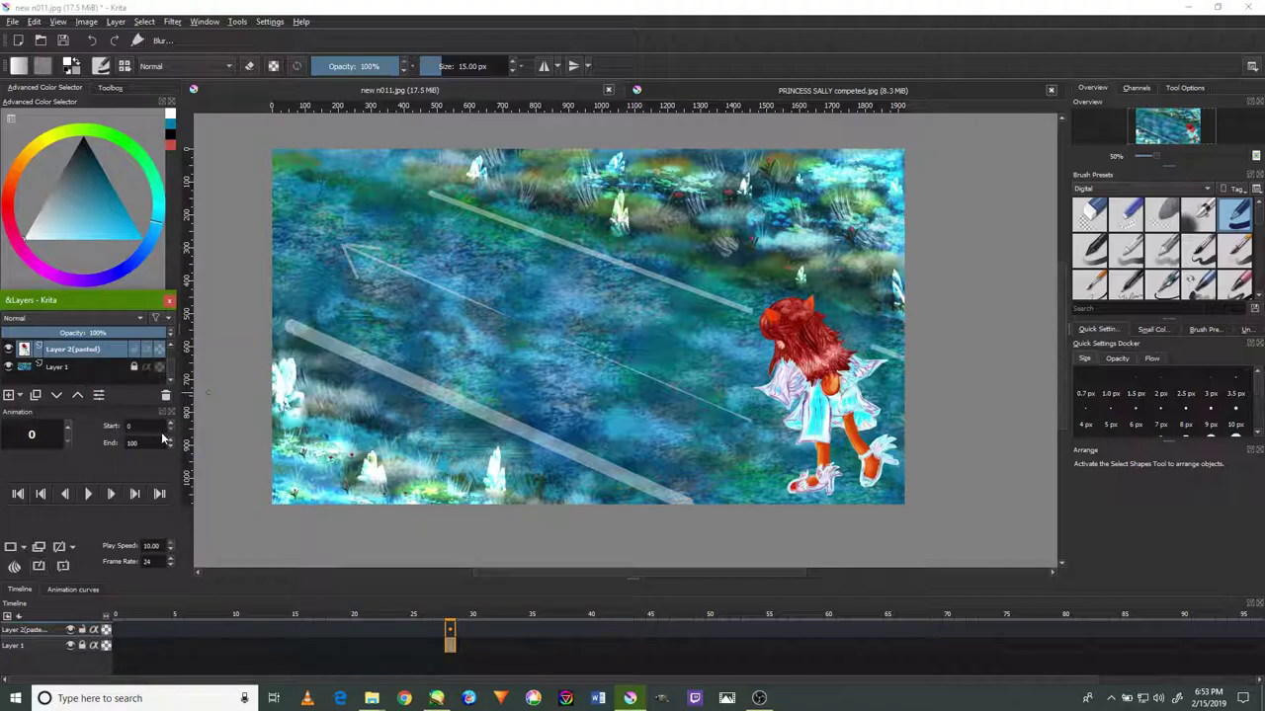
{"action": "left_click", "coordinate": [118, 649]}
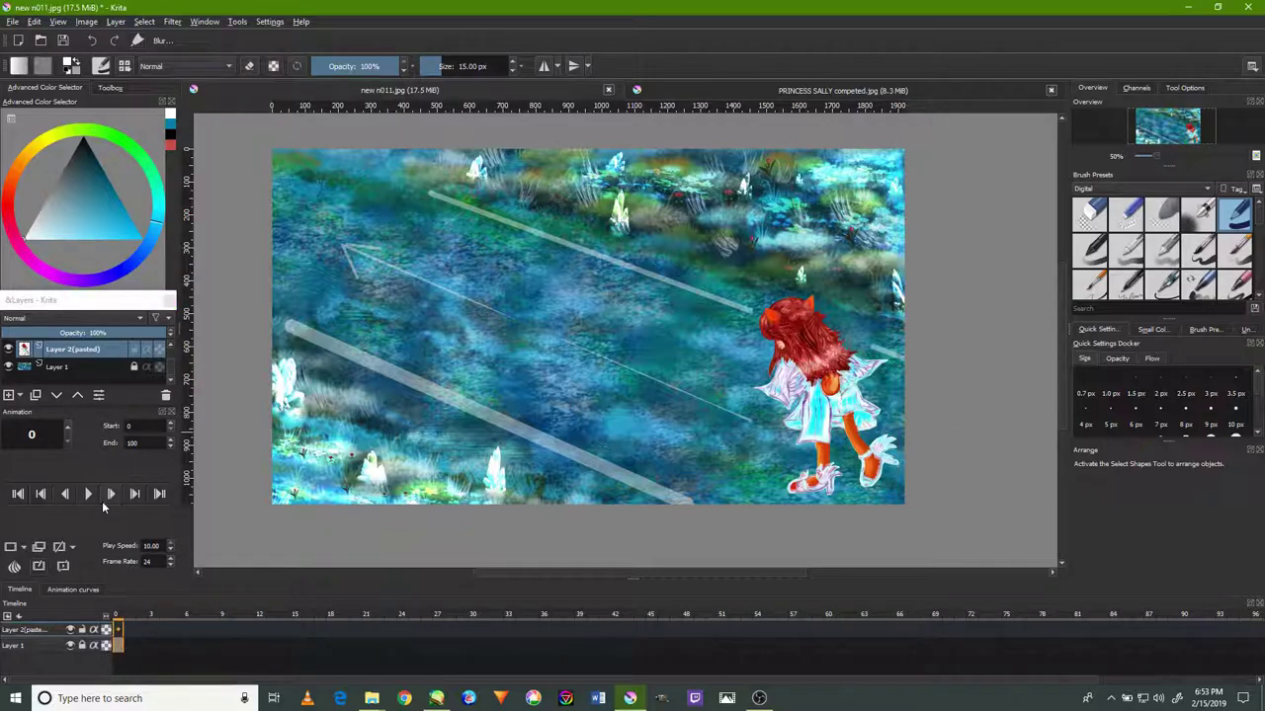
Nudge the girl about 8 px right with the Transform tool, checking her against the background.
{"action": "key", "text": "1"}
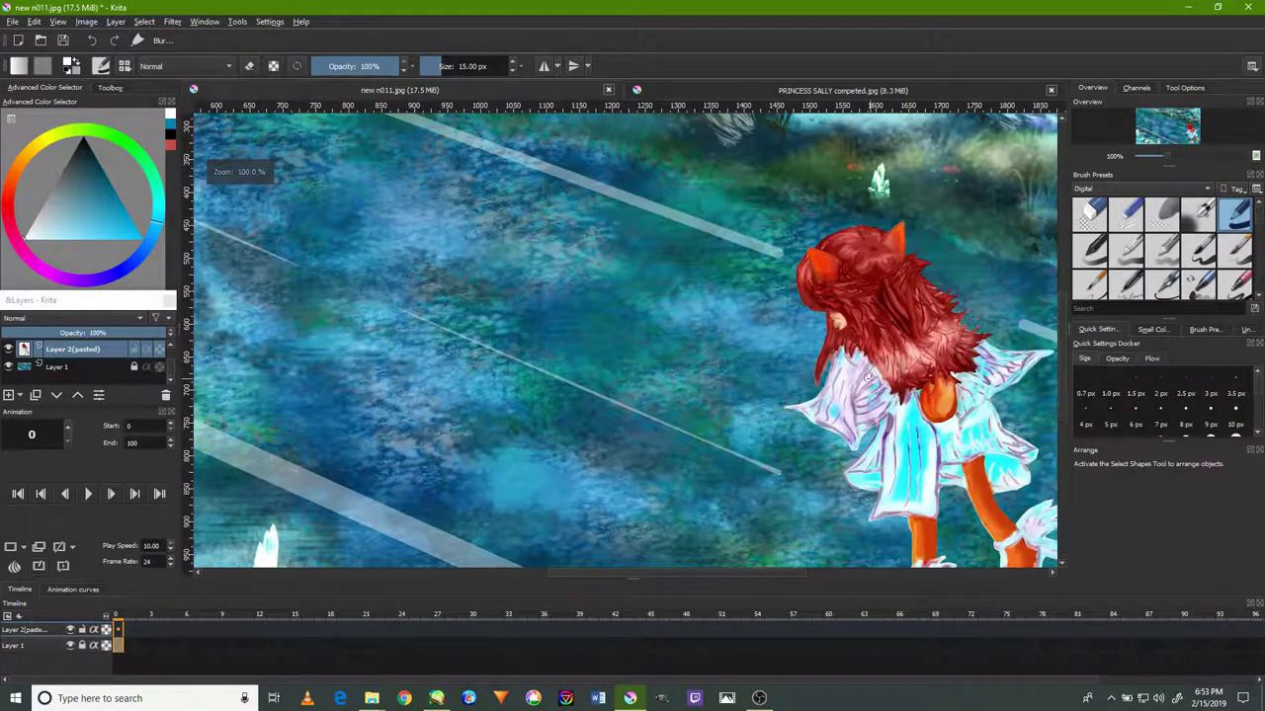
{"action": "key", "text": "minus"}
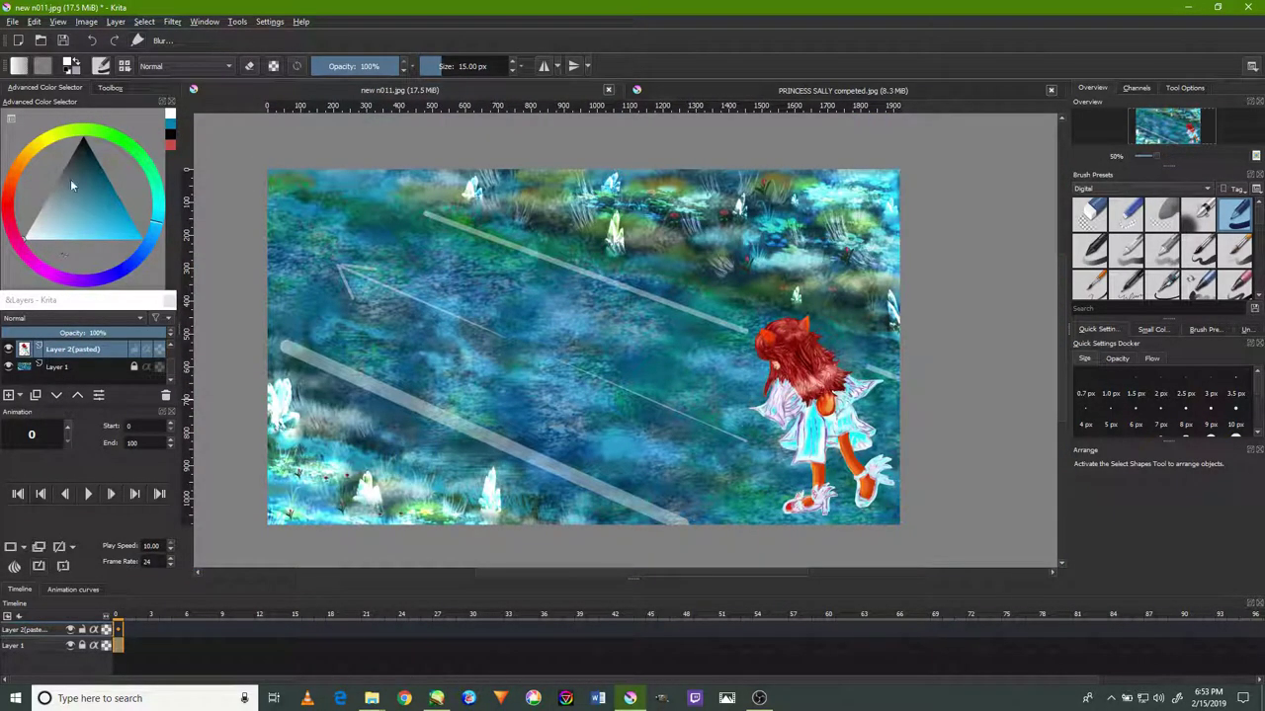
{"action": "left_click", "coordinate": [103, 88]}
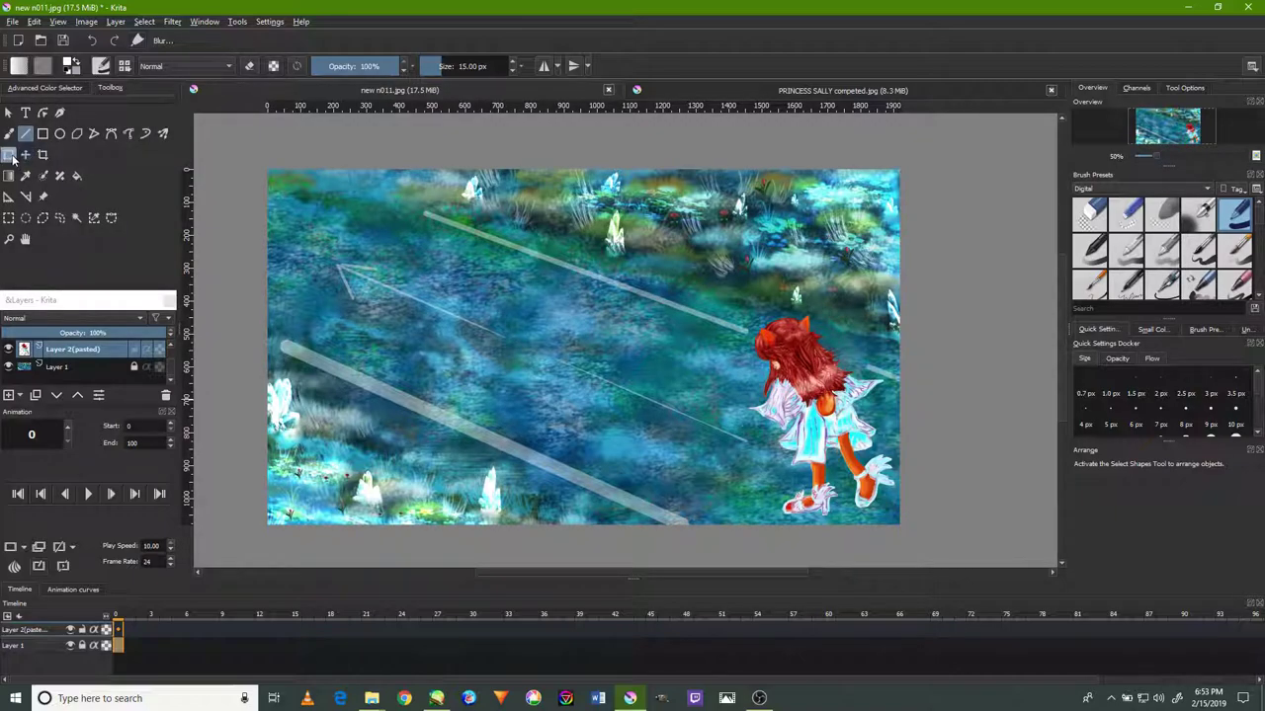
{"action": "left_click", "coordinate": [10, 155]}
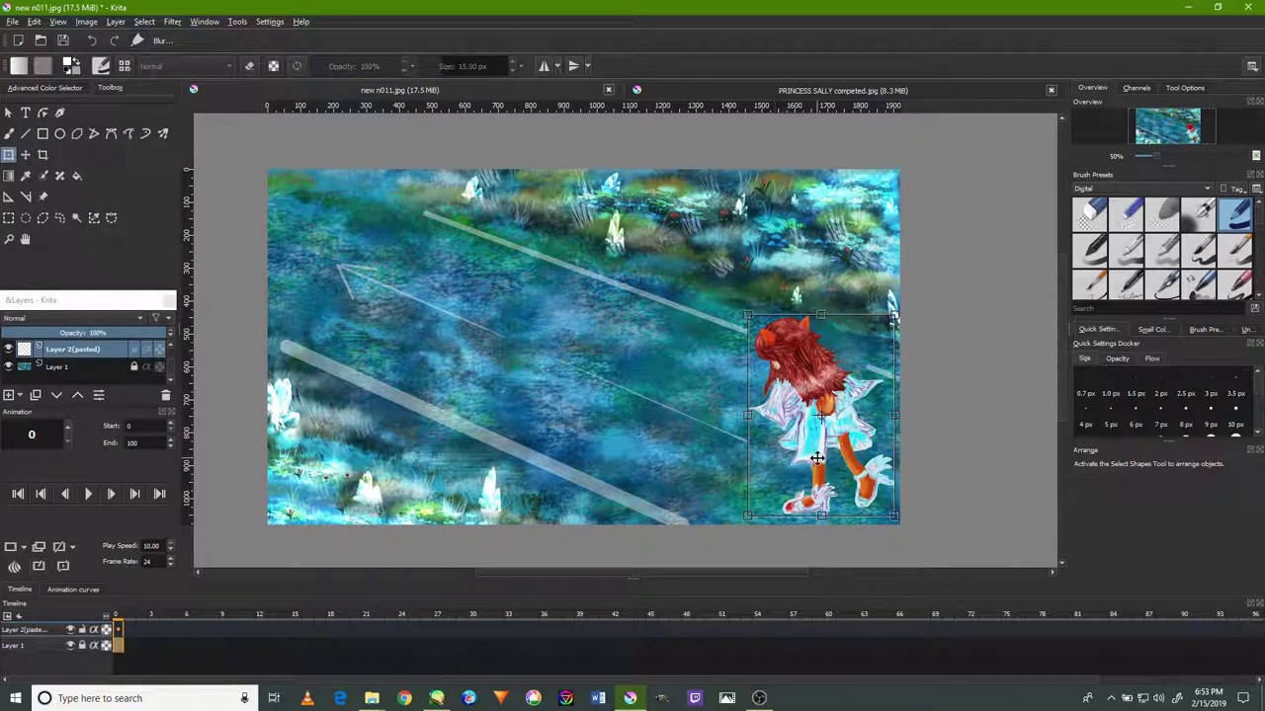
{"action": "left_click_drag", "start_coordinate": [868, 502], "coordinate": [873, 502]}
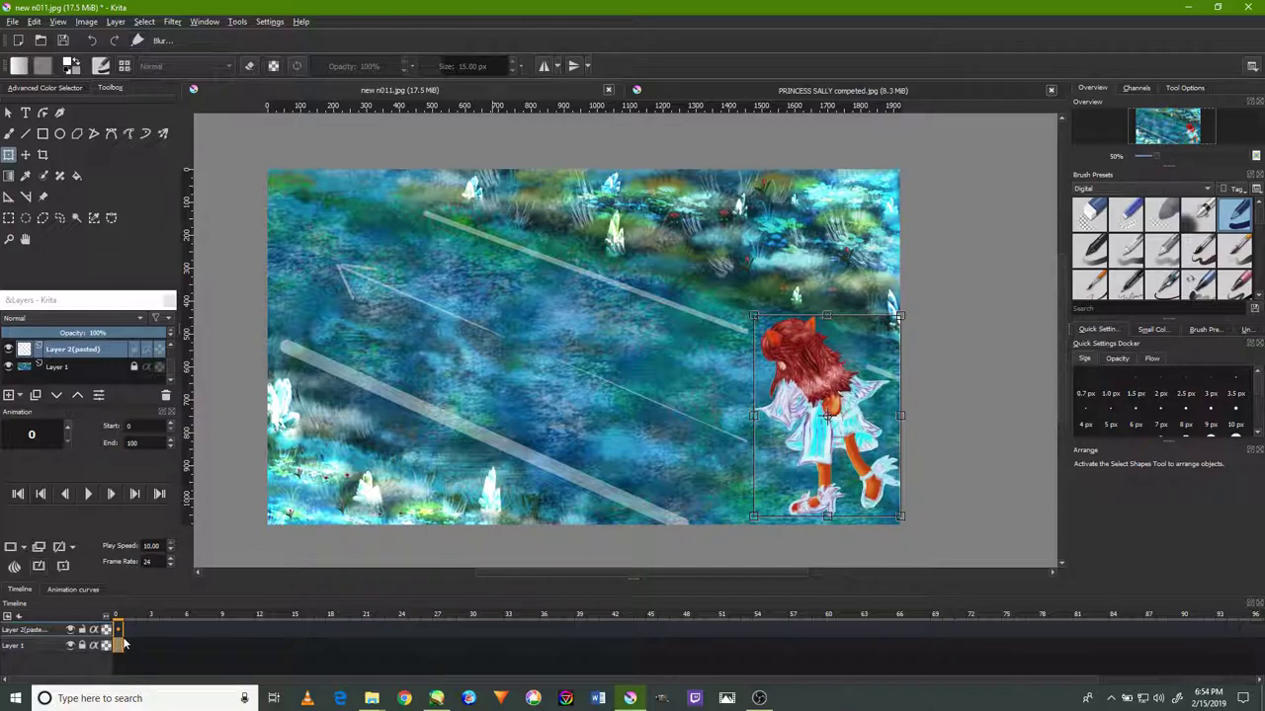
{"action": "left_click", "coordinate": [69, 646]}
{"action": "left_click", "coordinate": [69, 646]}
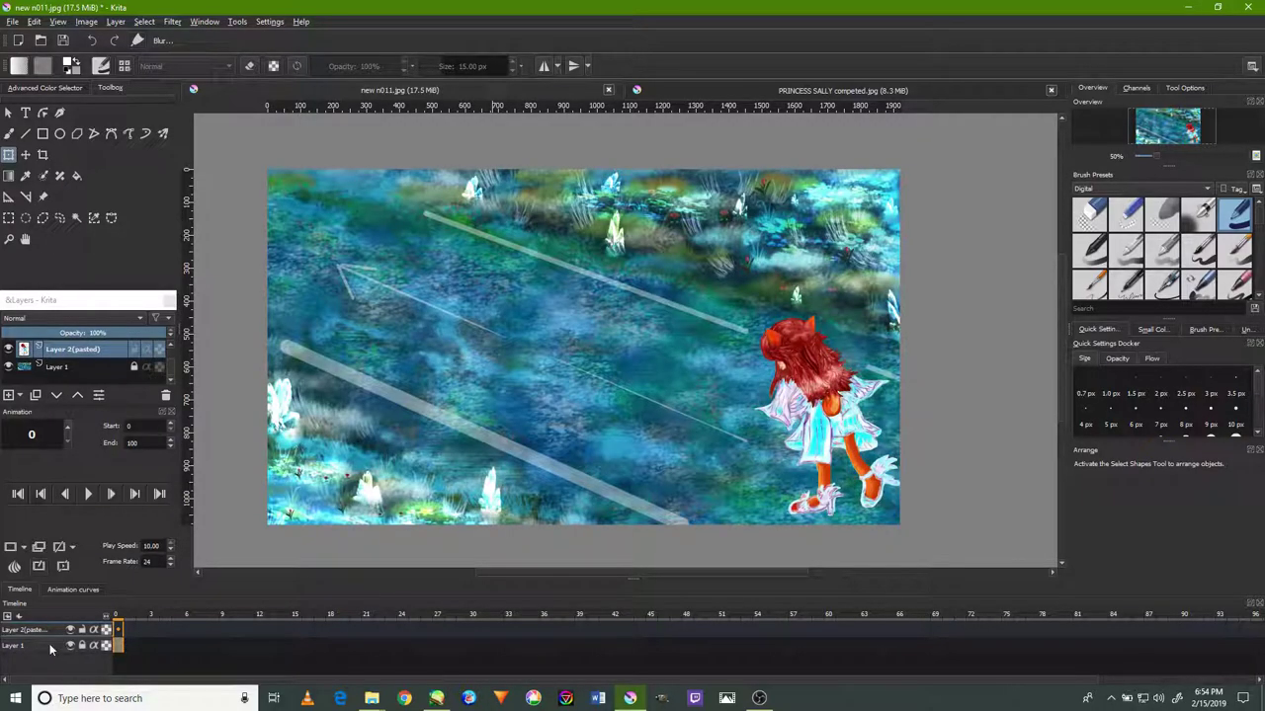
{"action": "left_click", "coordinate": [39, 648]}
Rename 'Layer 2(pasted)' to 'chaotic sally acorn'.
{"action": "double_click", "coordinate": [48, 351]}
{"action": "type", "text": "w"}
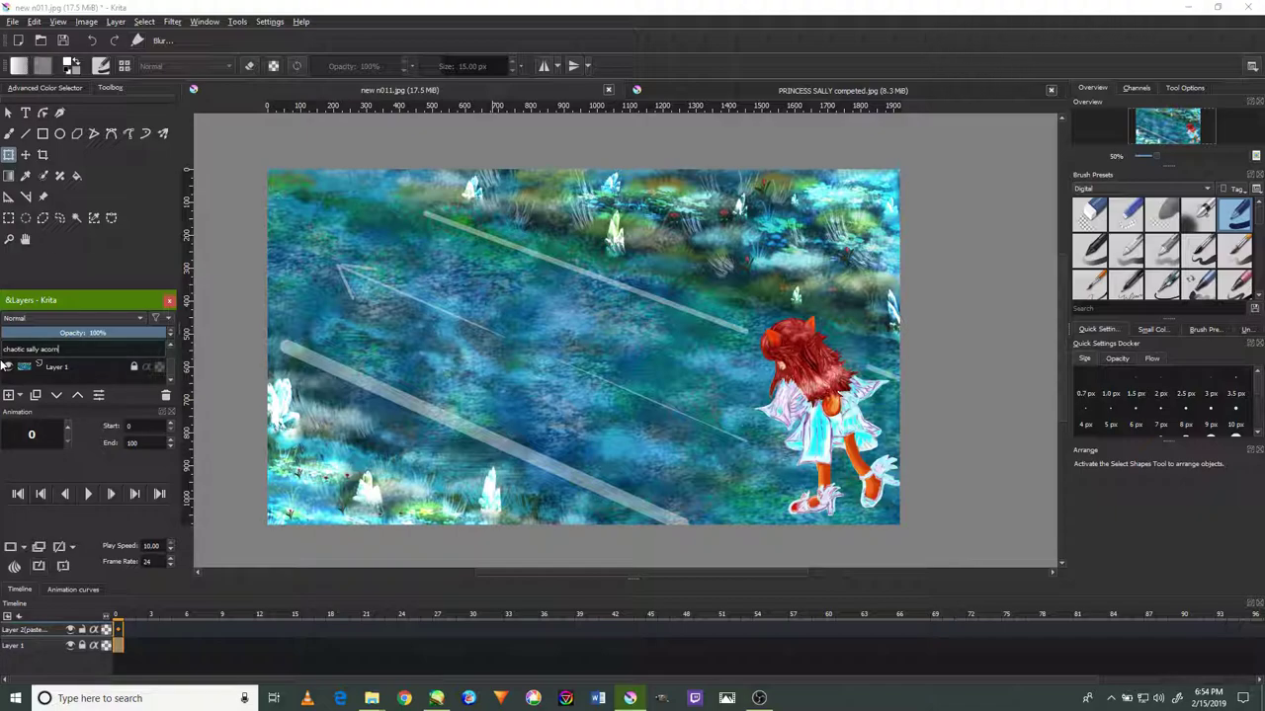
{"action": "key", "text": "Return"}
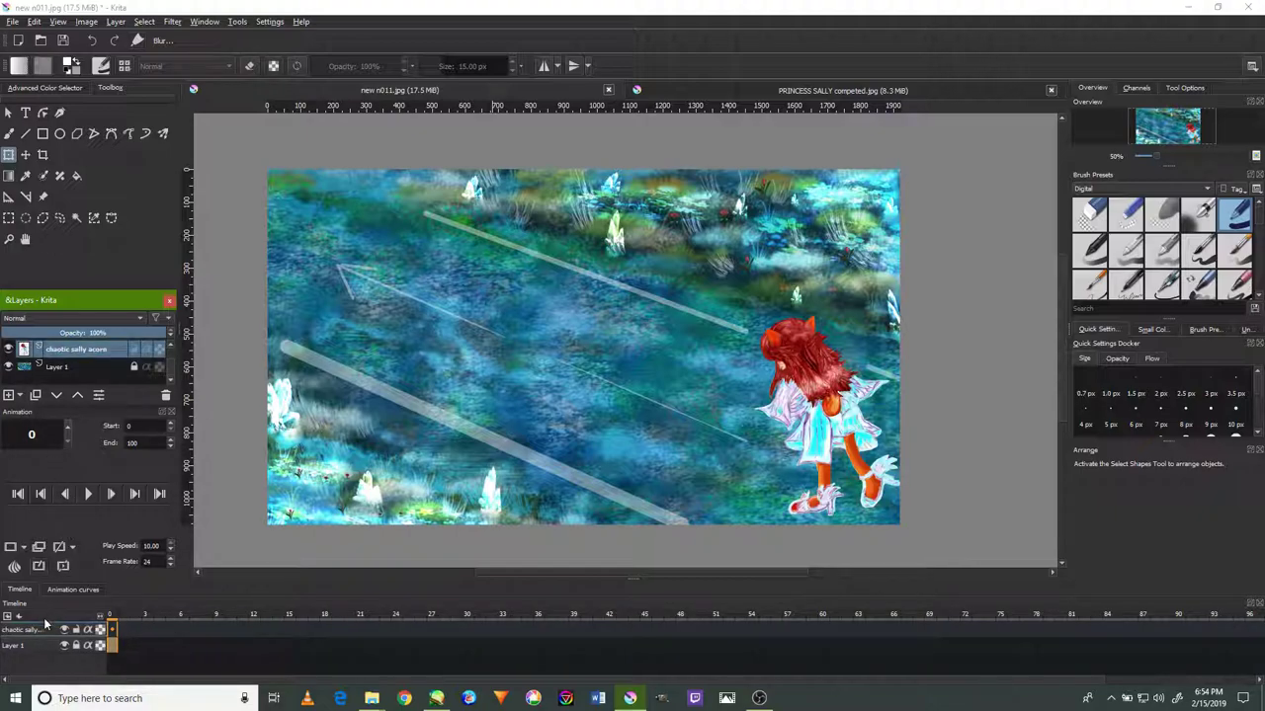
Start renaming the background Layer 1, typing its new name.
{"action": "left_click", "coordinate": [60, 369]}
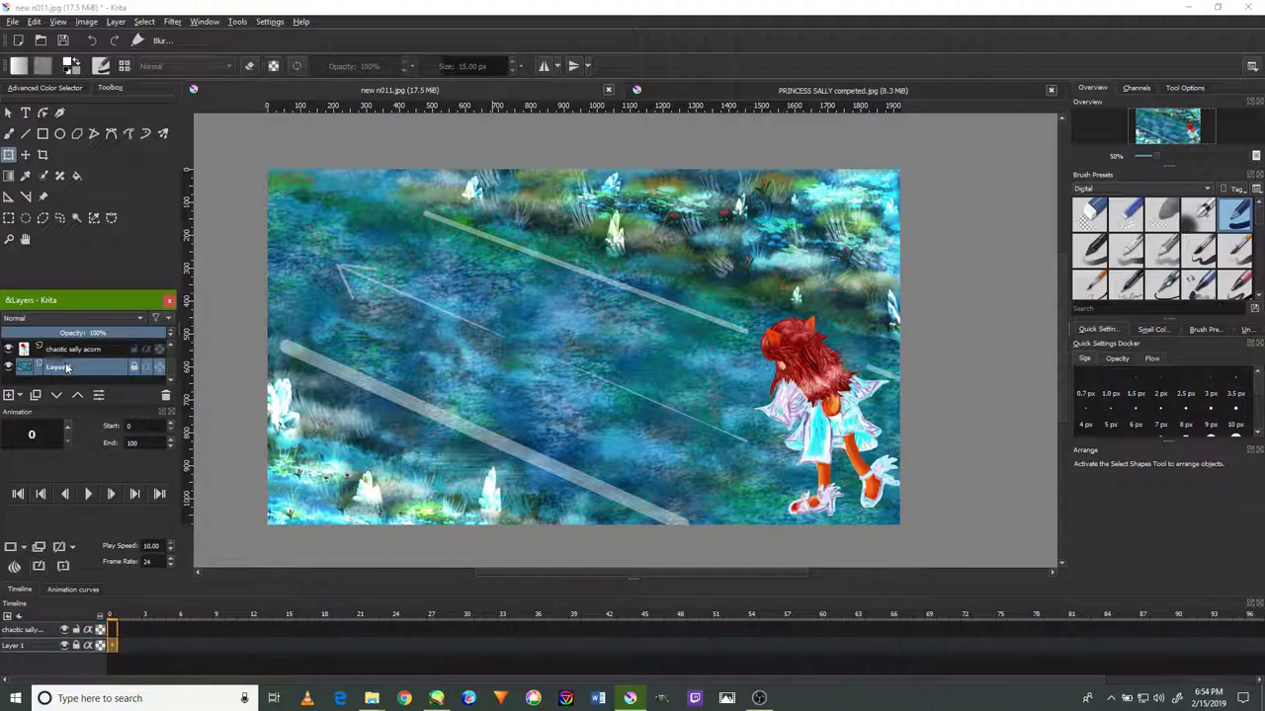
{"action": "double_click", "coordinate": [60, 367]}
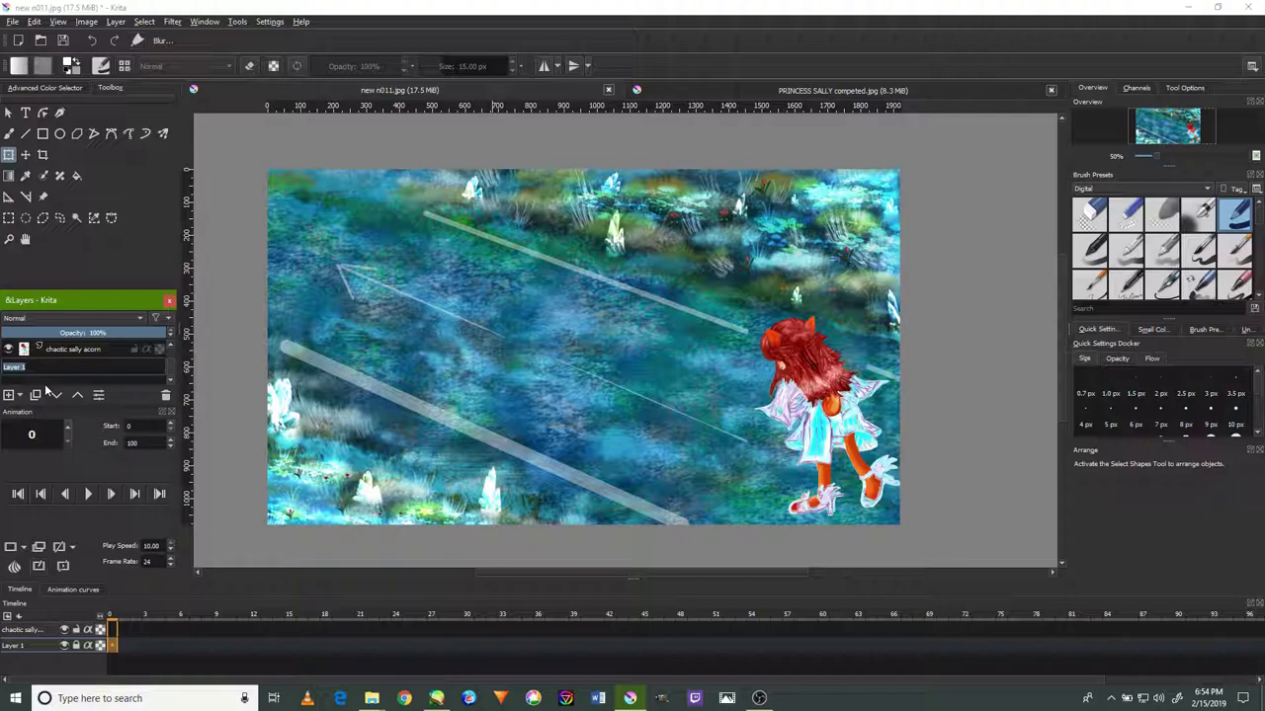
{"action": "type", "text": "a"}
{"action": "type", "text": "G"}
Confirm the BG layer name and create a girl keyframe at frame 0.
{"action": "key", "text": "Return"}
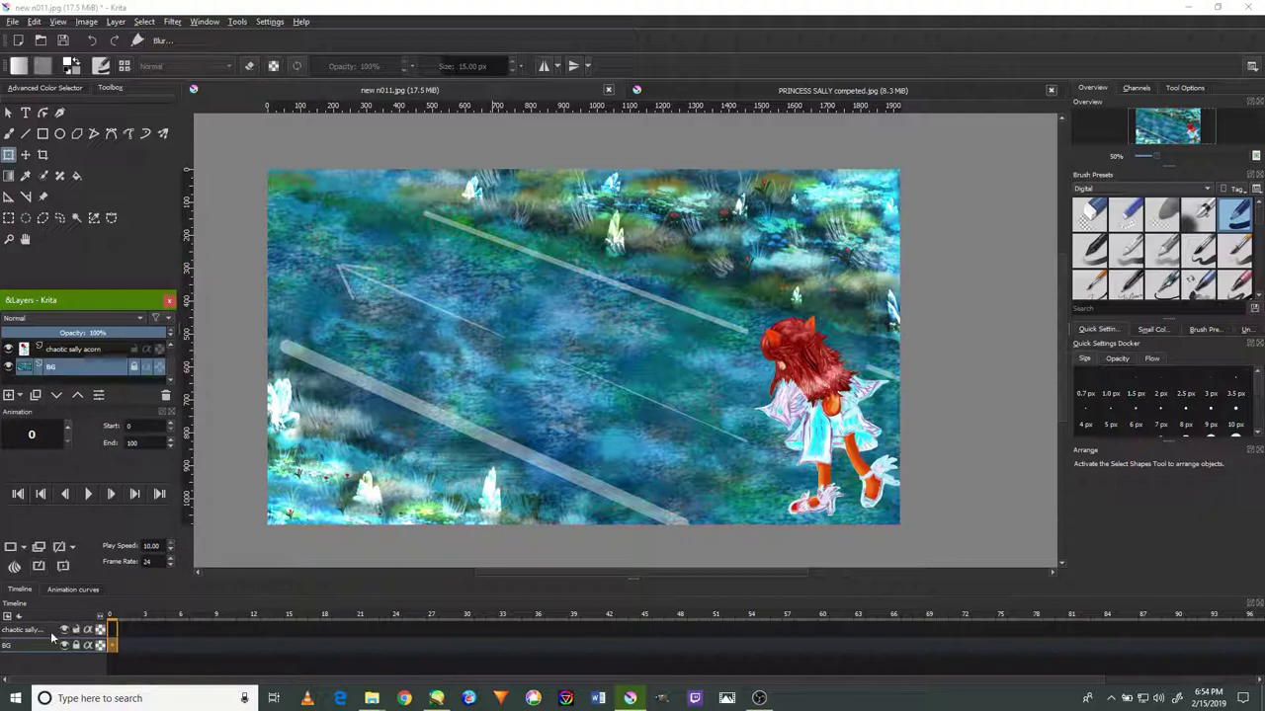
{"action": "left_click", "coordinate": [53, 634]}
{"action": "right_click", "coordinate": [132, 637]}
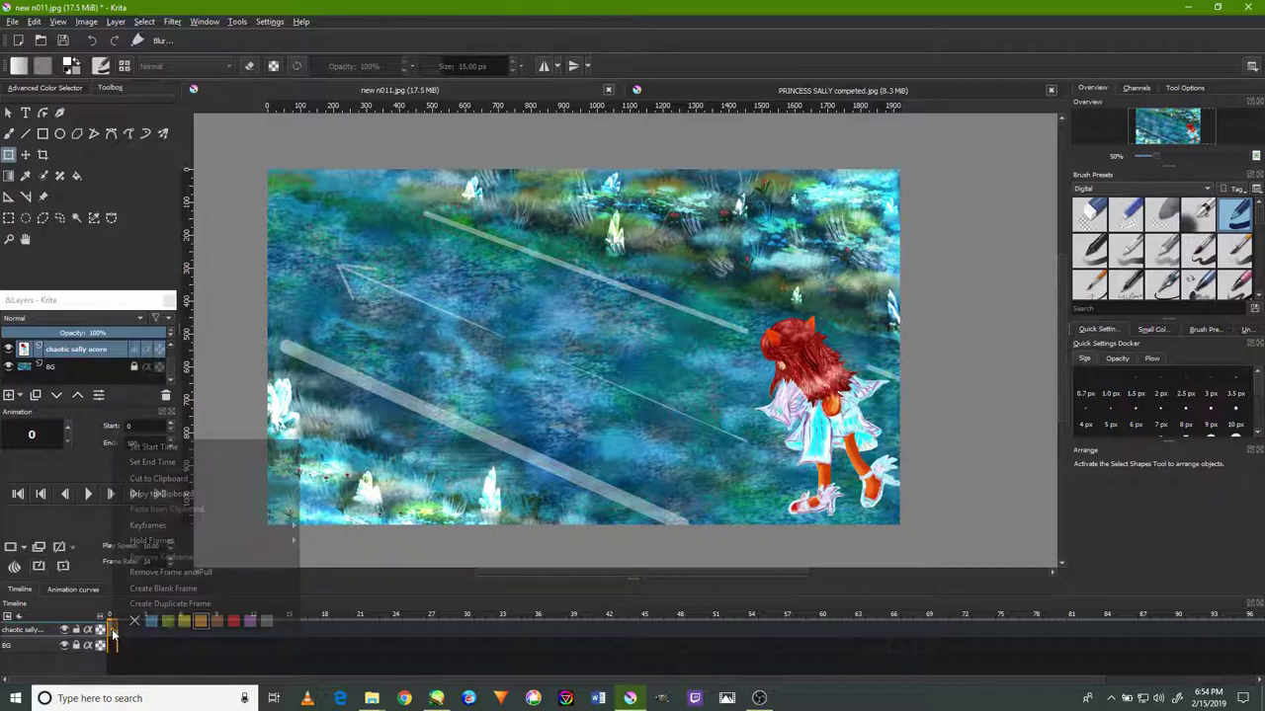
{"action": "left_click", "coordinate": [152, 589]}
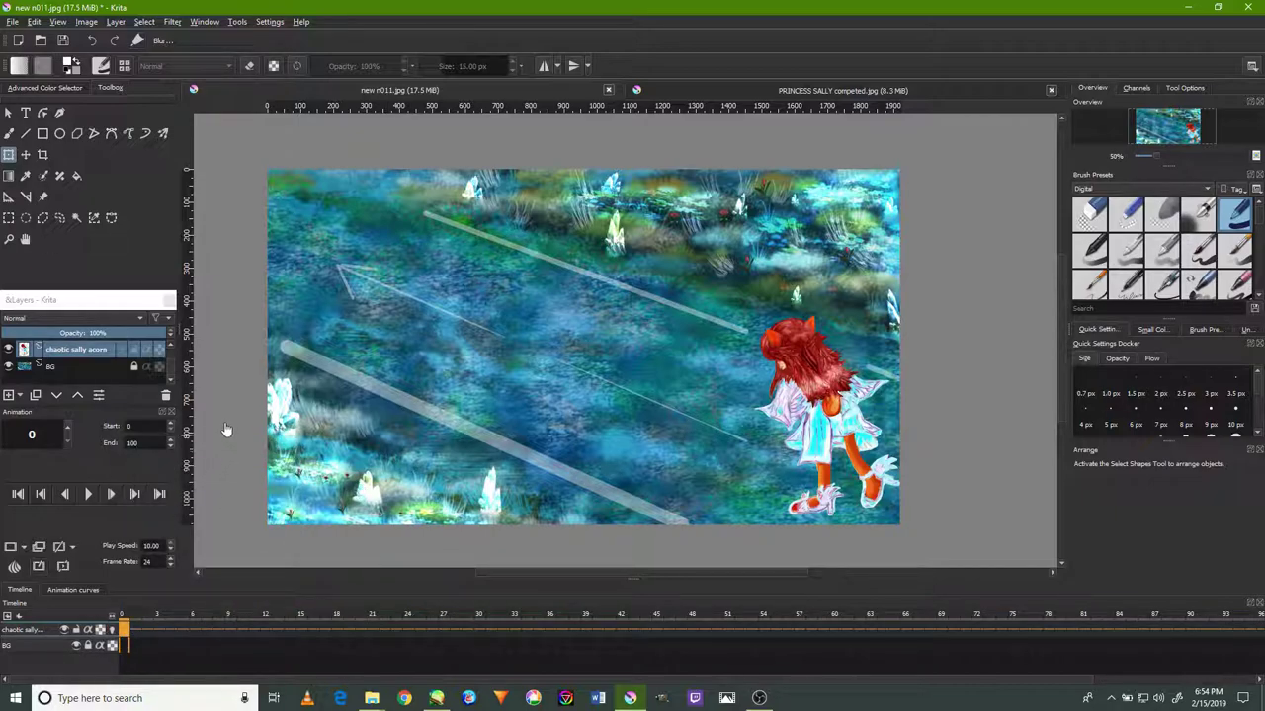
Duplicate the girl into keyframes at frames 1 and 2, shifting her slightly left on frame 2.
{"action": "left_click", "coordinate": [12, 156]}
{"action": "scroll", "coordinate": [919, 445], "scroll_direction": "up", "scroll_amount": 2, "text": "ctrl"}
{"action": "scroll", "coordinate": [858, 458], "scroll_direction": "down", "scroll_amount": 1, "text": "ctrl"}
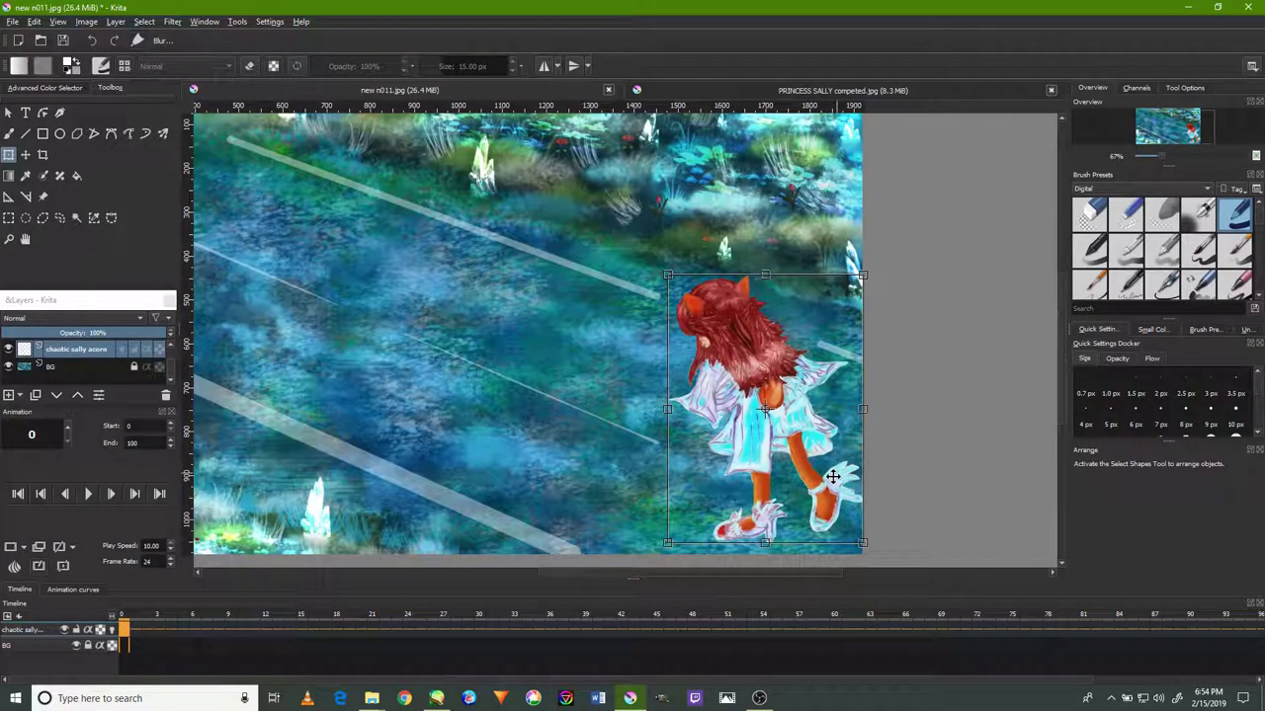
{"action": "right_click", "coordinate": [138, 629]}
{"action": "left_click", "coordinate": [183, 604]}
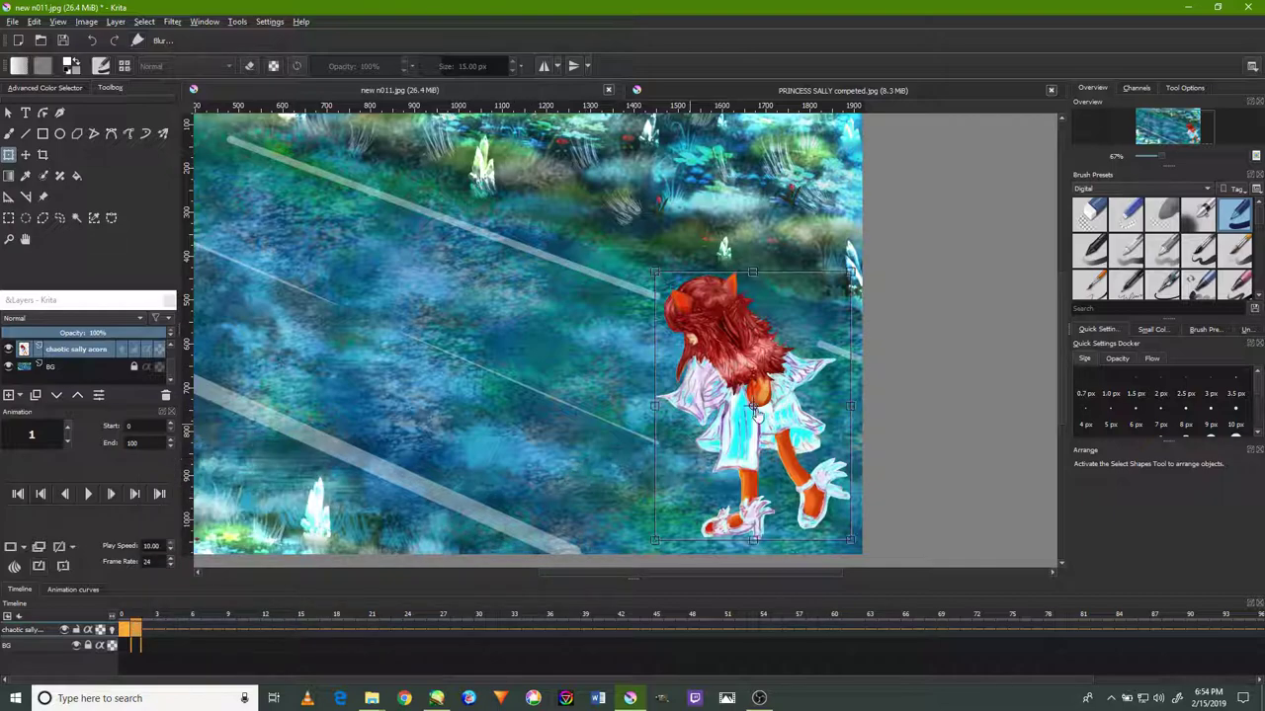
{"action": "right_click", "coordinate": [147, 634]}
{"action": "left_click", "coordinate": [182, 604]}
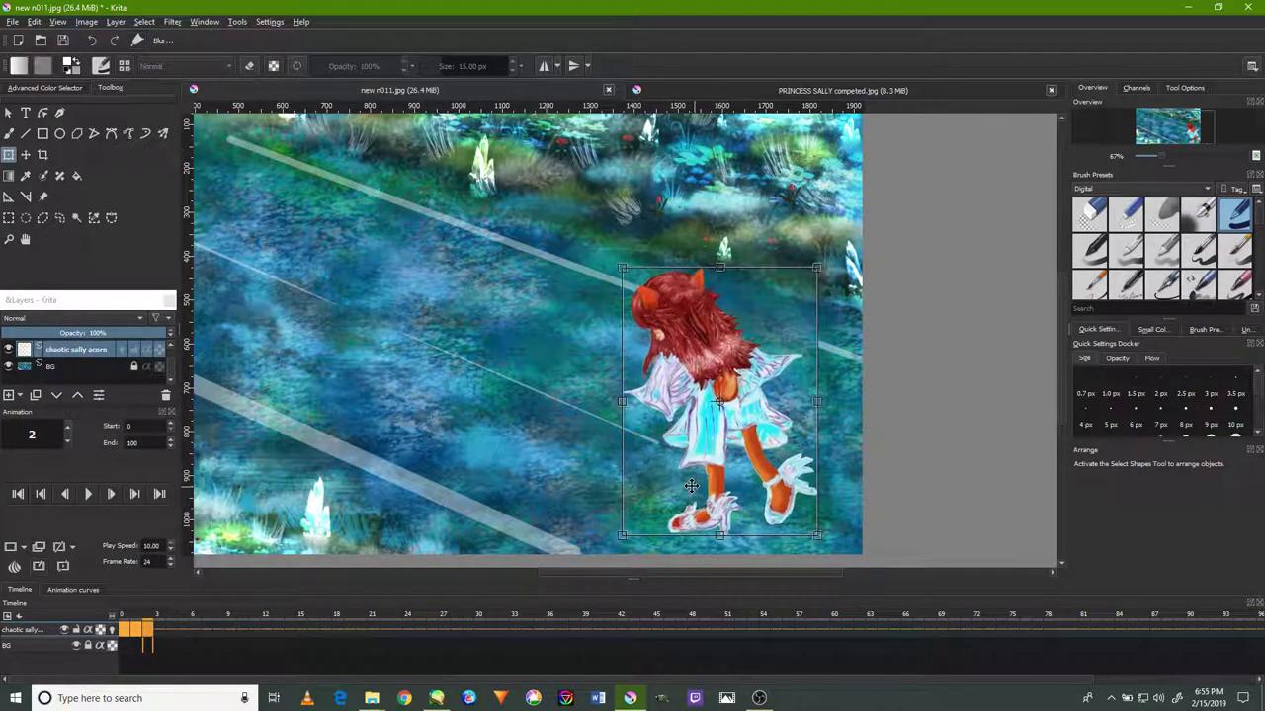
{"action": "left_click_drag", "start_coordinate": [690, 485], "coordinate": [670, 480]}
Add a duplicate girl keyframe at frame 3 and turn on onion skinning.
{"action": "right_click", "coordinate": [156, 629]}
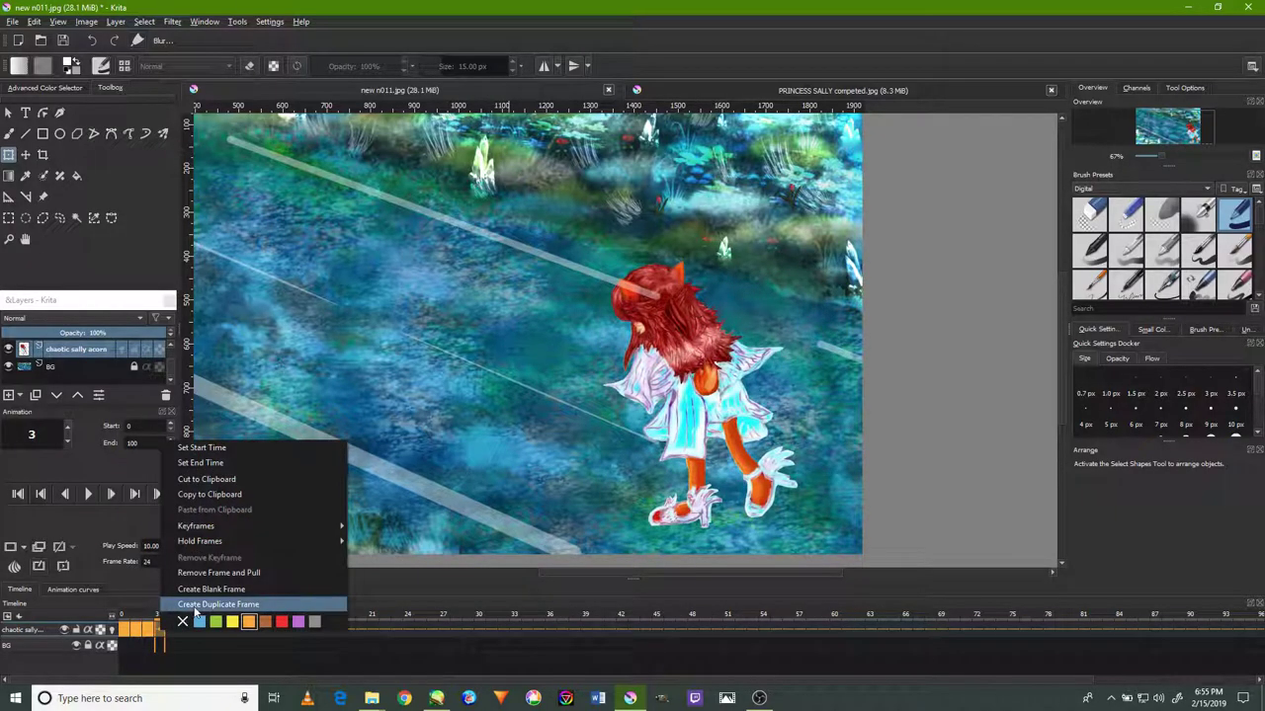
{"action": "left_click", "coordinate": [188, 603]}
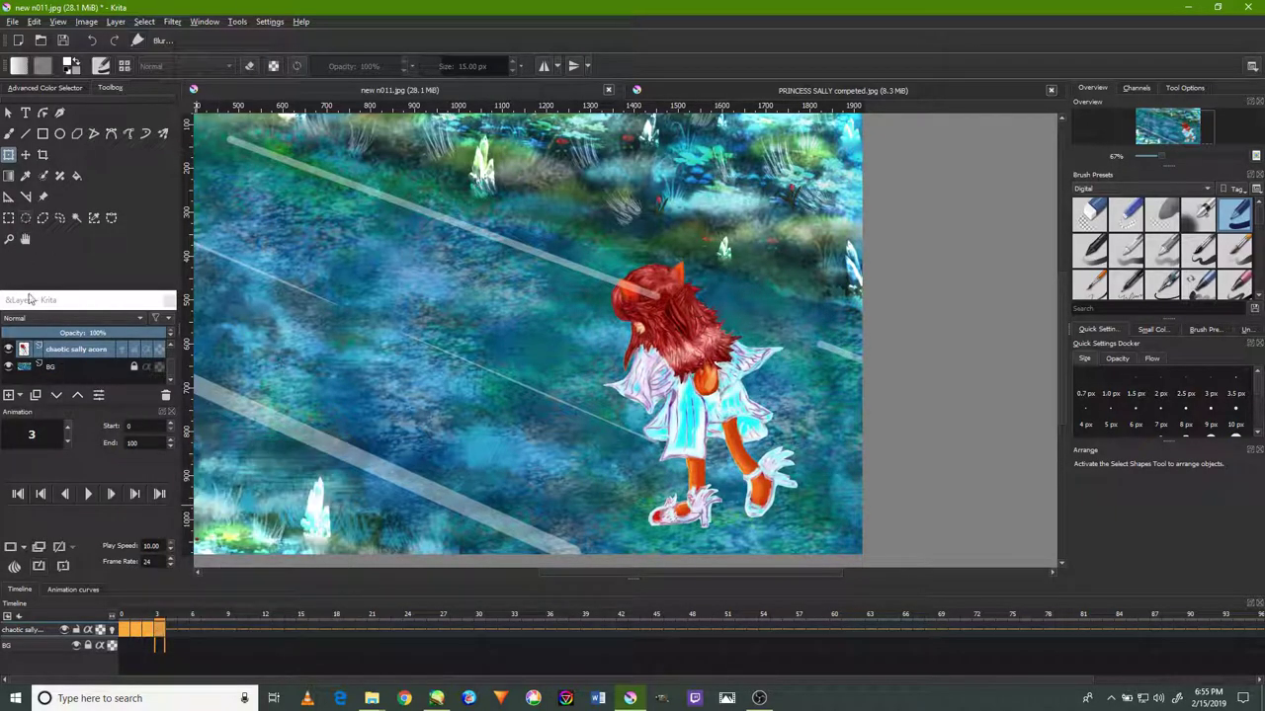
{"action": "left_click", "coordinate": [111, 629]}
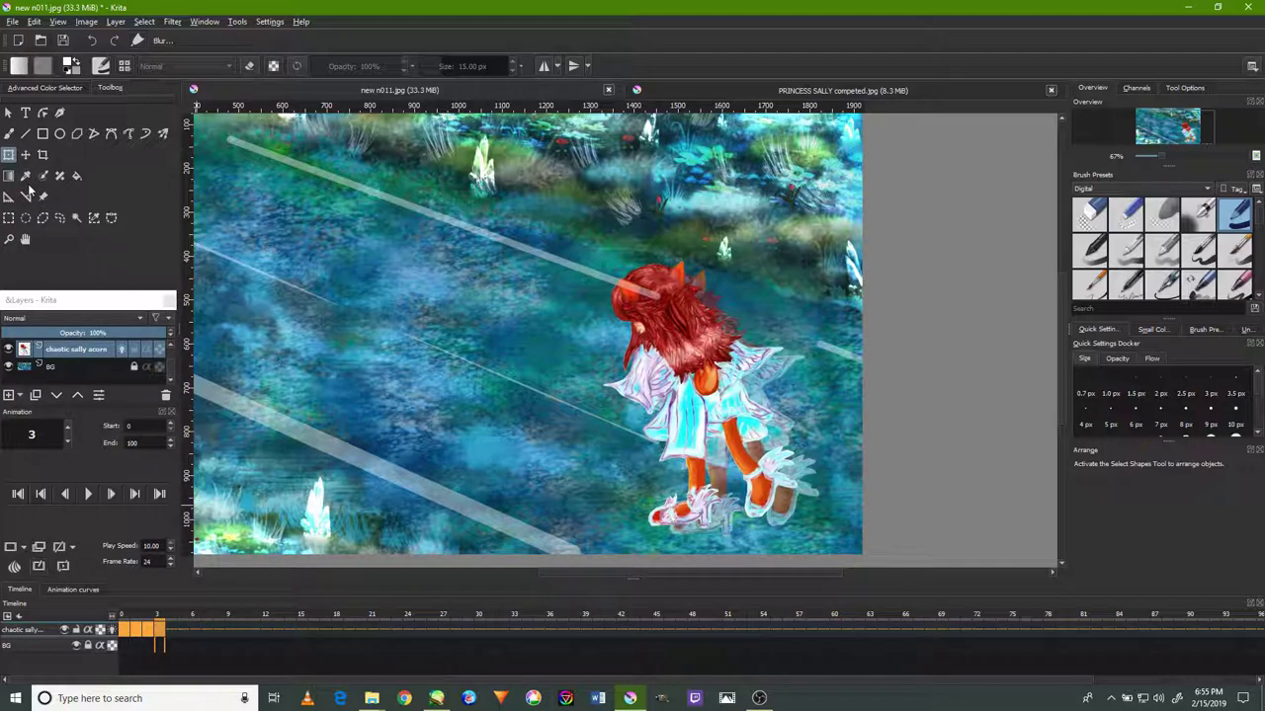
{"action": "left_click", "coordinate": [9, 217]}
Select the girl's left foot and rotate it slightly clockwise.
{"action": "scroll", "coordinate": [689, 513], "scroll_direction": "up", "scroll_amount": 2}
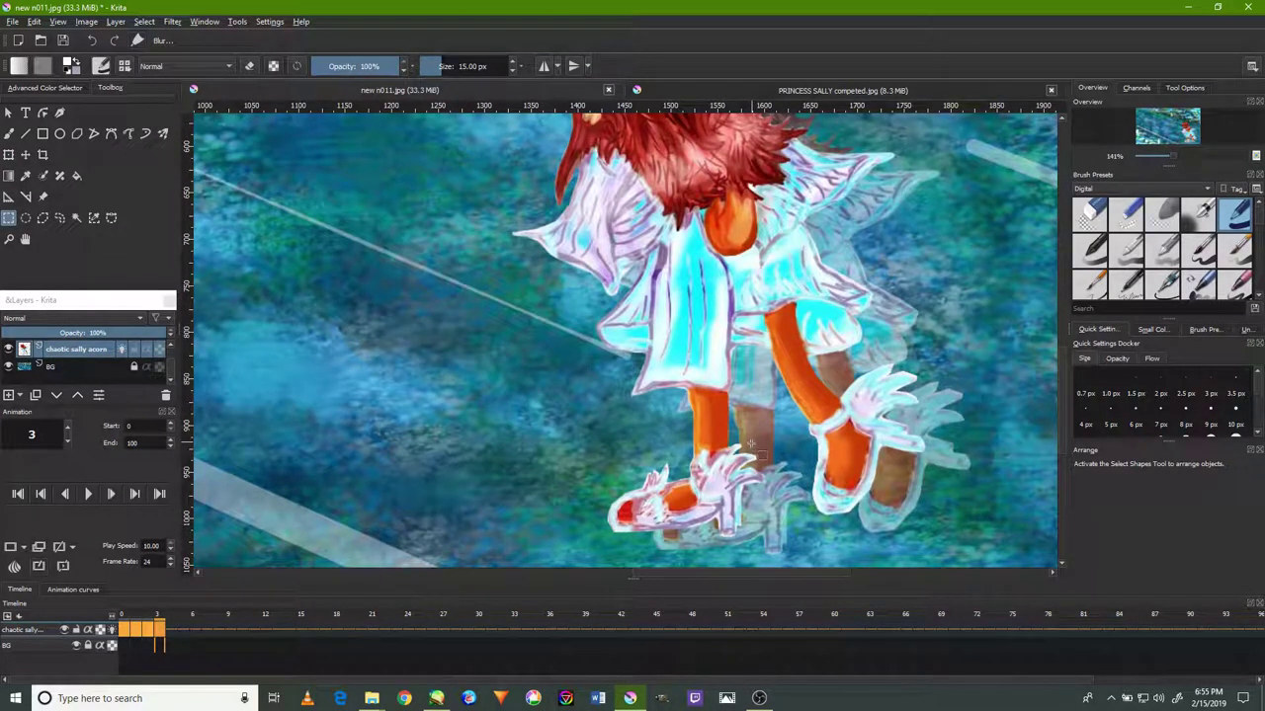
{"action": "left_click_drag", "start_coordinate": [753, 442], "coordinate": [675, 558]}
{"action": "left_click_drag", "start_coordinate": [774, 435], "coordinate": [592, 558]}
{"action": "left_click", "coordinate": [8, 154]}
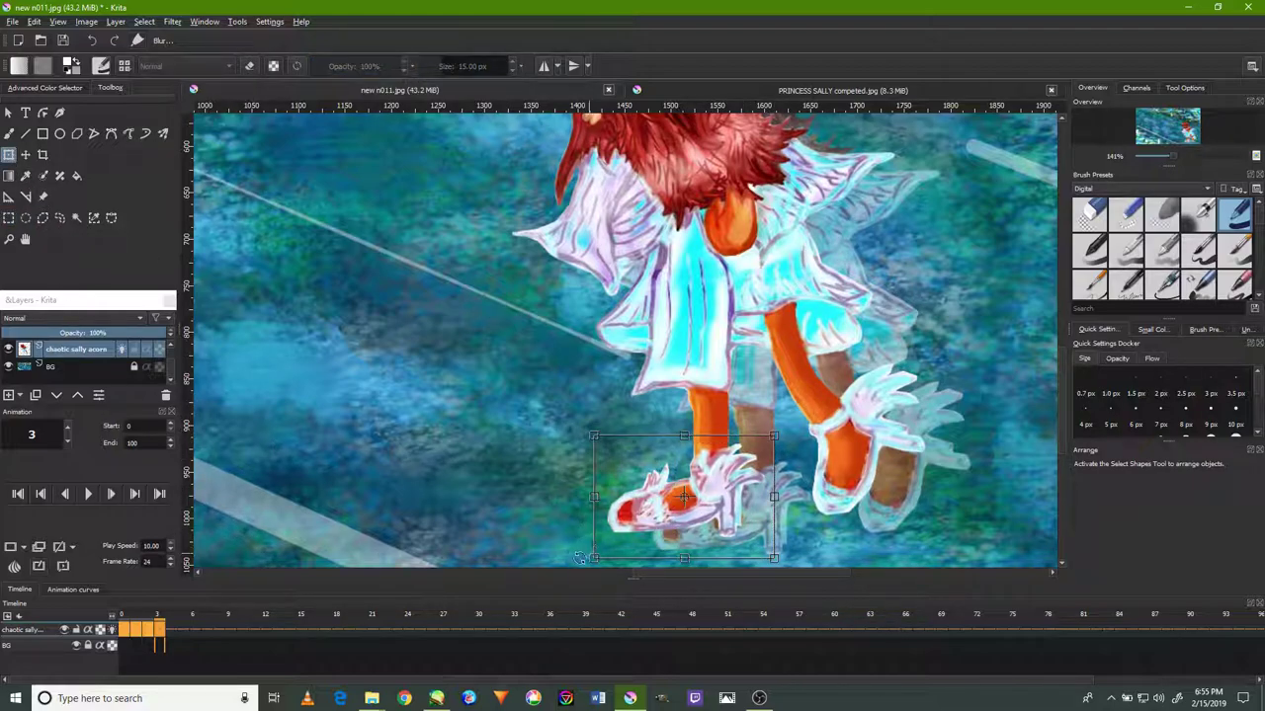
{"action": "left_click_drag", "start_coordinate": [579, 558], "coordinate": [674, 527]}
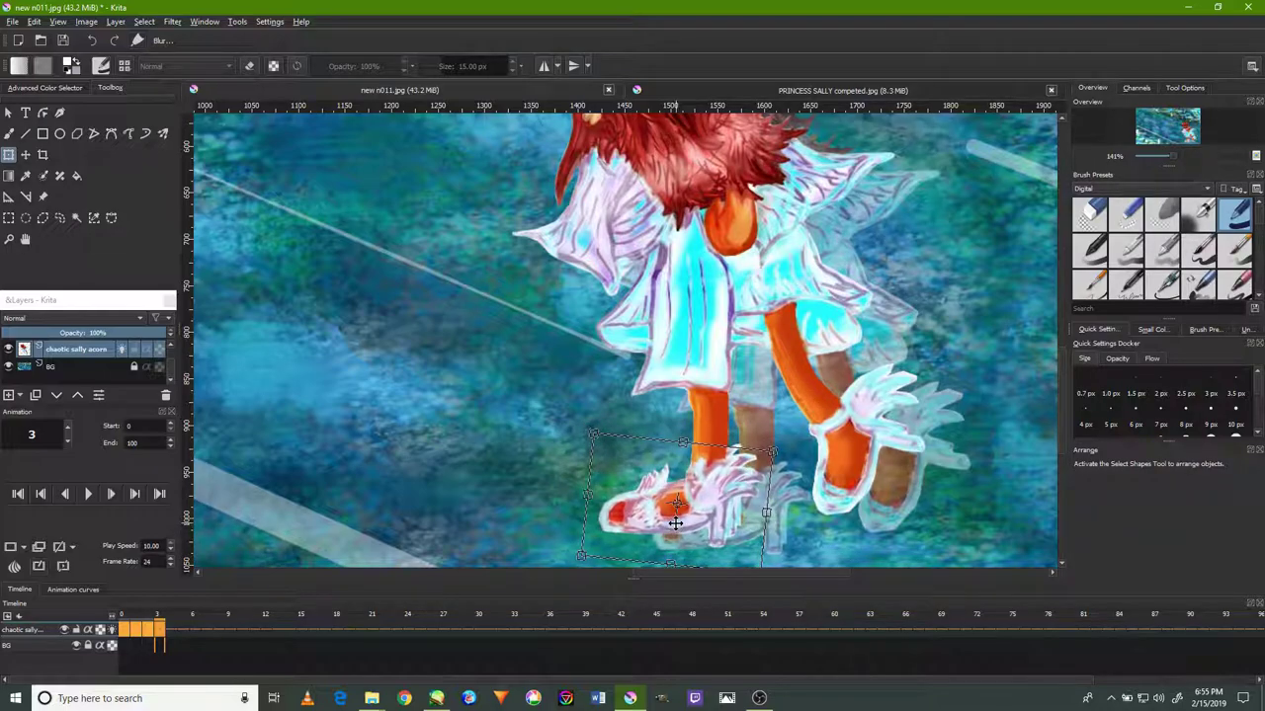
{"action": "key", "text": "Return"}
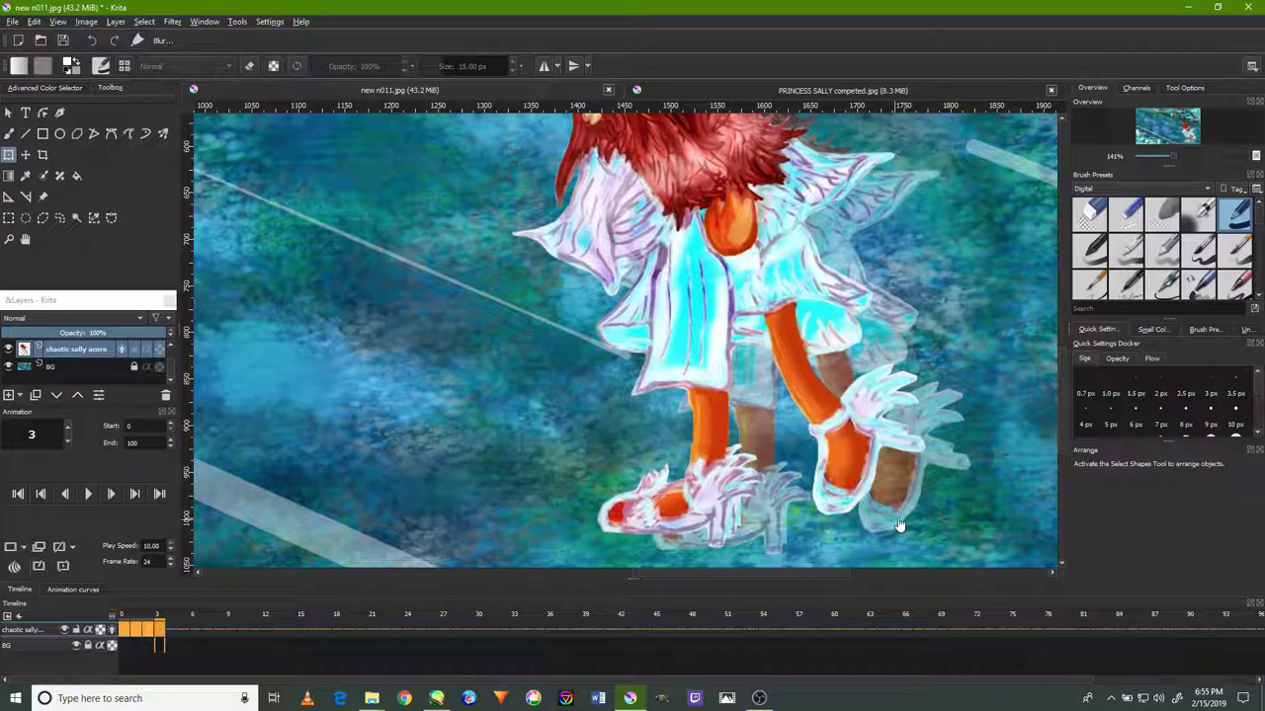
Circle-select the right foot, tilt it slightly counterclockwise, and nudge it down-left.
{"action": "left_click", "coordinate": [9, 218]}
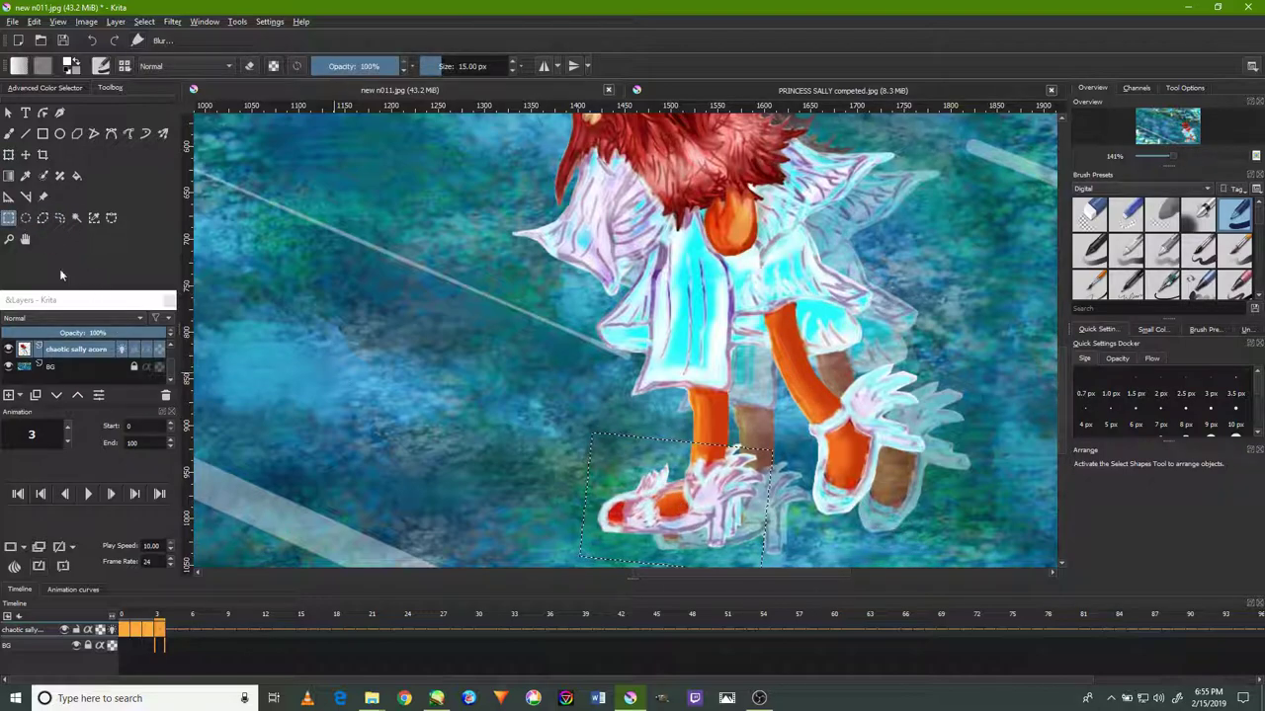
{"action": "left_click", "coordinate": [26, 218]}
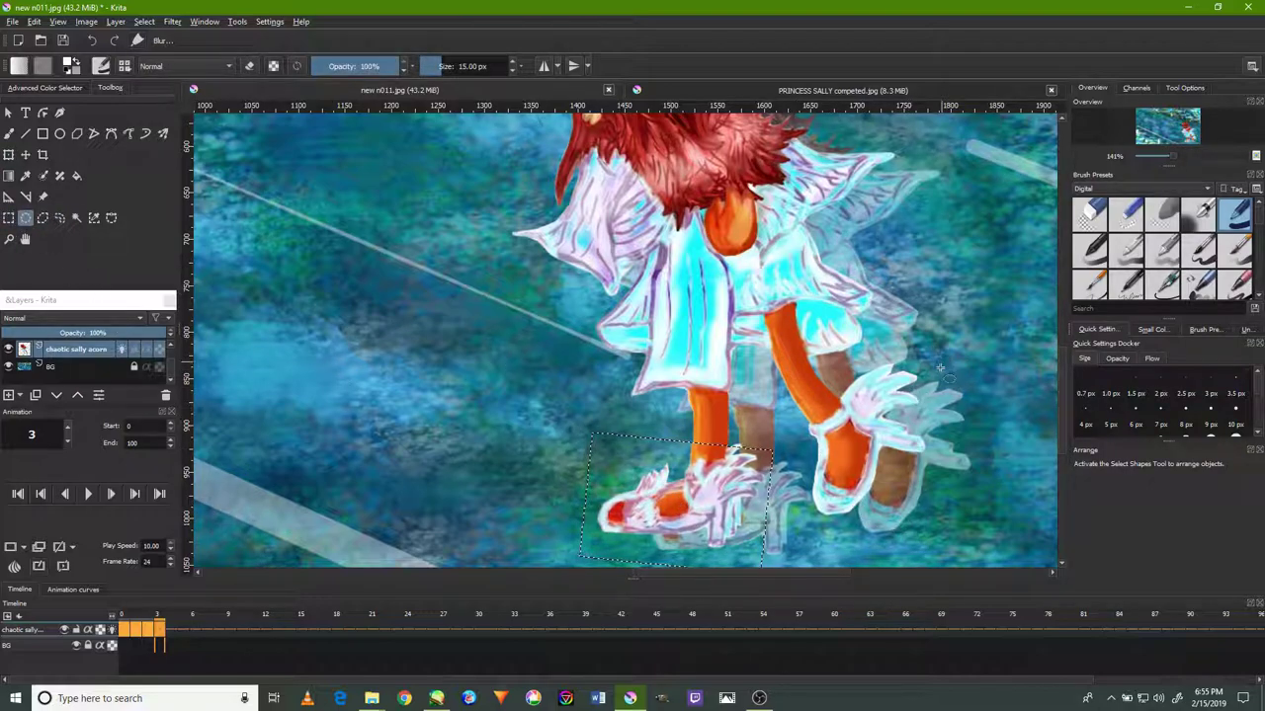
{"action": "mouse_move", "coordinate": [939, 423]}
{"action": "left_mouse_down"}
{"action": "mouse_move", "coordinate": [1004, 370]}
{"action": "mouse_move", "coordinate": [801, 536]}
{"action": "mouse_move", "coordinate": [899, 450]}
{"action": "left_mouse_up"}
{"action": "left_click_drag", "start_coordinate": [924, 368], "coordinate": [851, 519]}
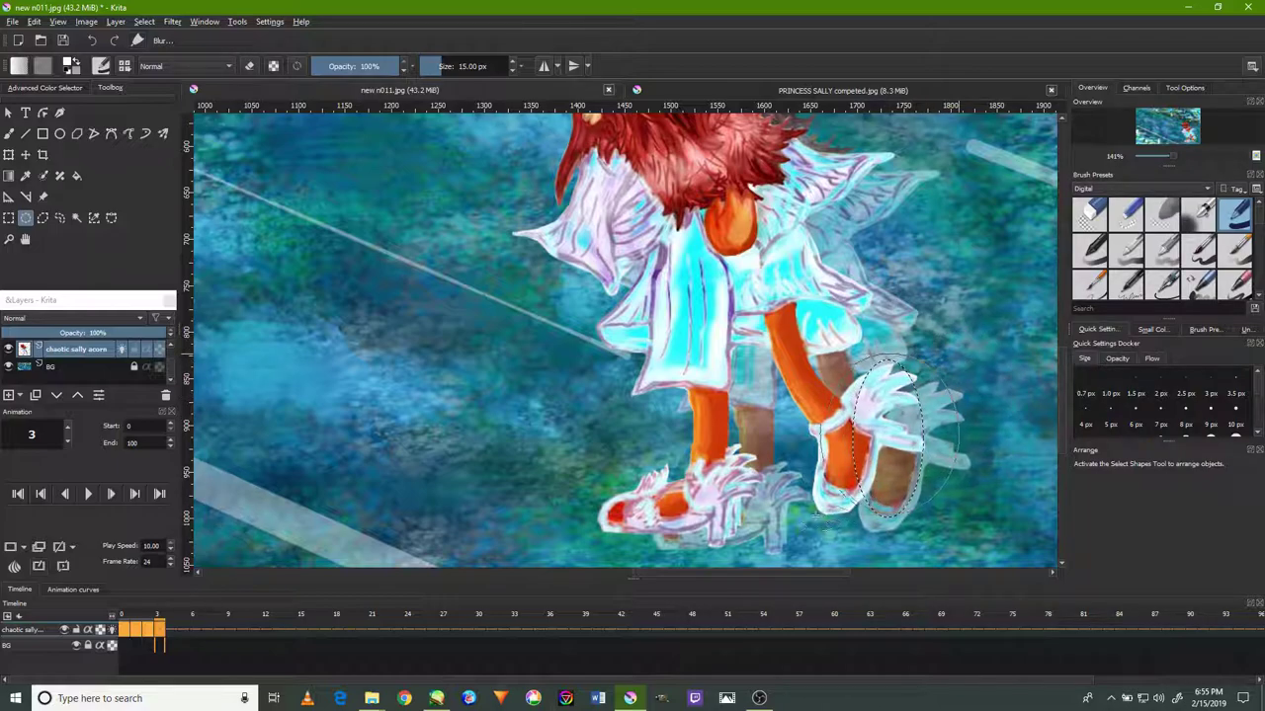
{"action": "left_click_drag", "start_coordinate": [964, 353], "coordinate": [786, 547]}
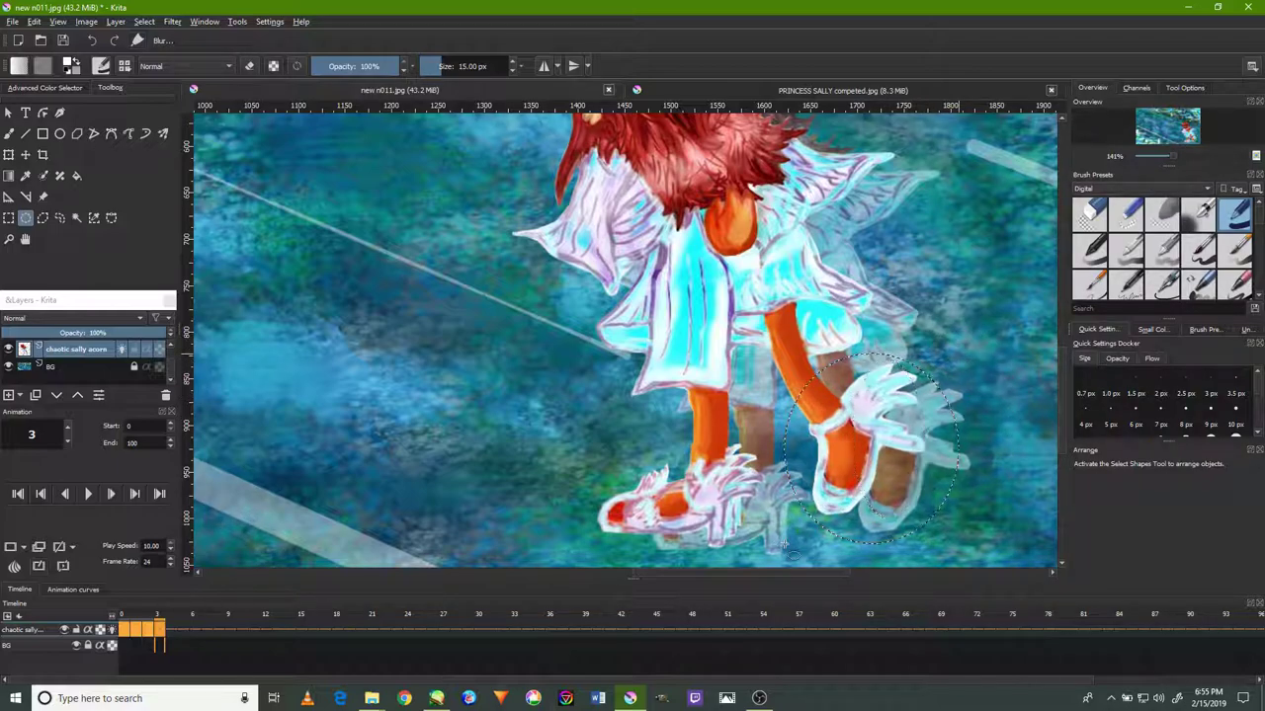
{"action": "left_click", "coordinate": [8, 154]}
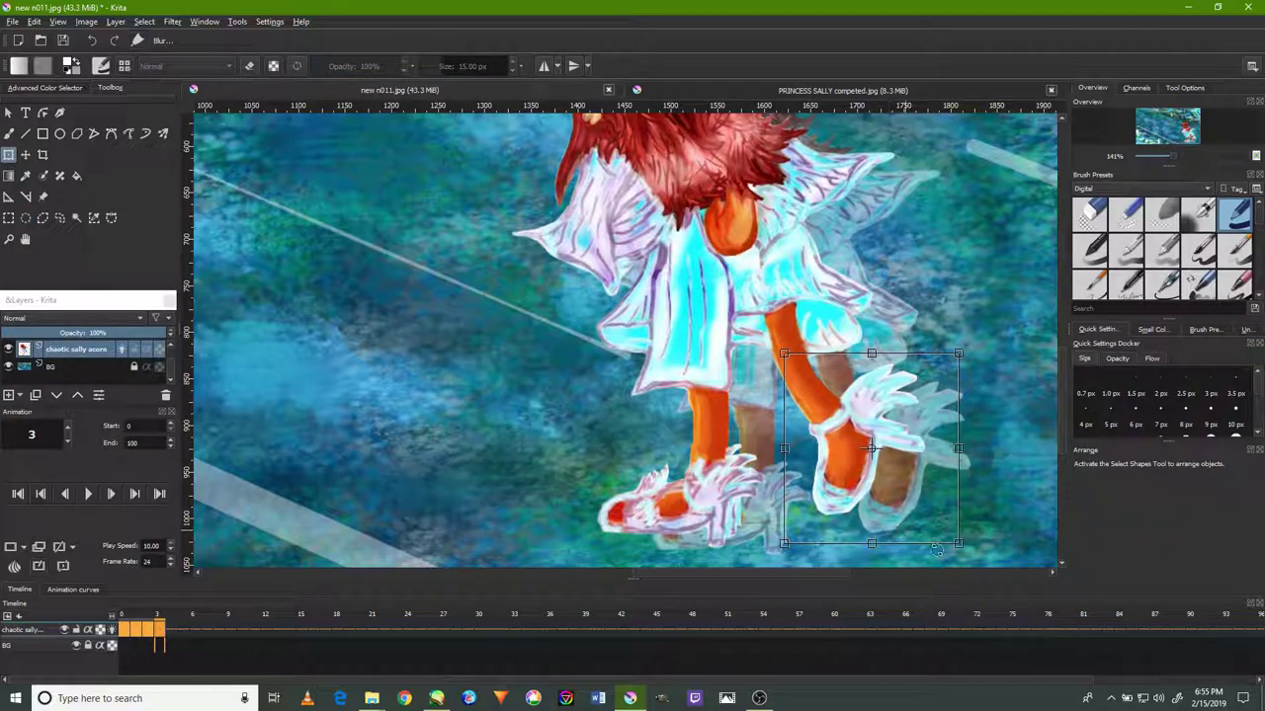
{"action": "left_click_drag", "start_coordinate": [936, 550], "coordinate": [961, 534]}
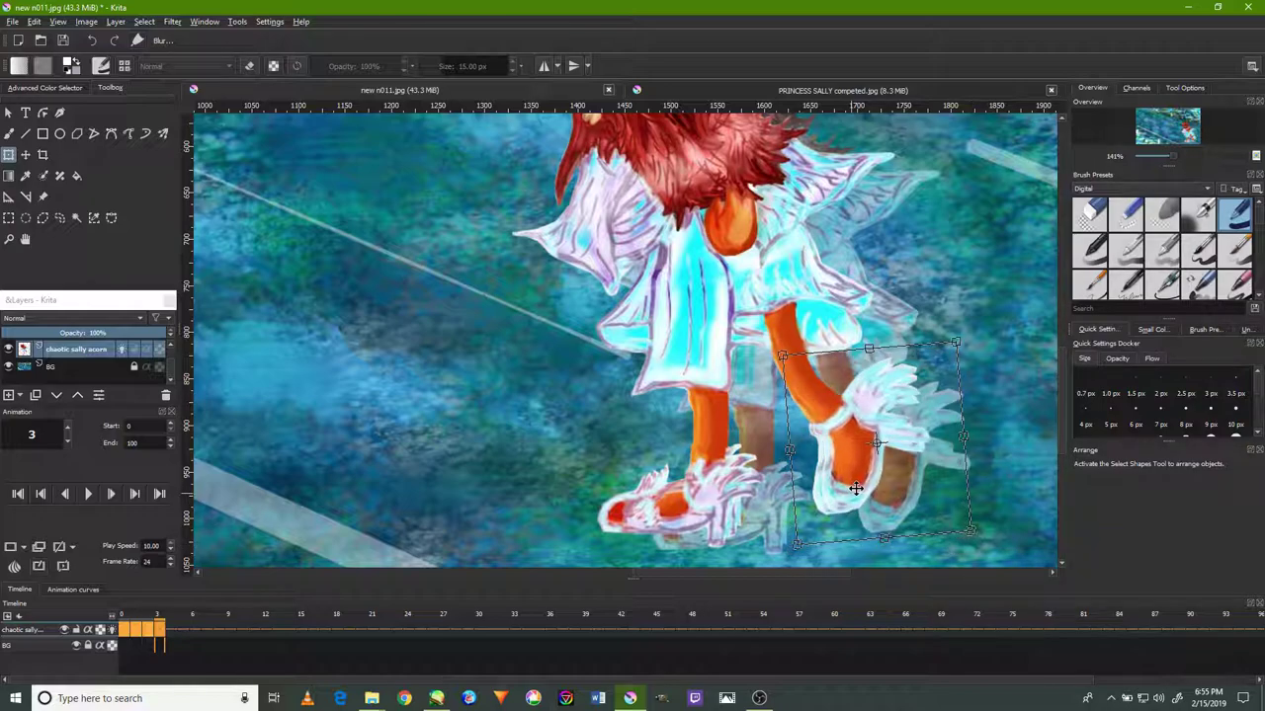
{"action": "left_click_drag", "start_coordinate": [855, 488], "coordinate": [849, 498]}
{"action": "key", "text": "Return"}
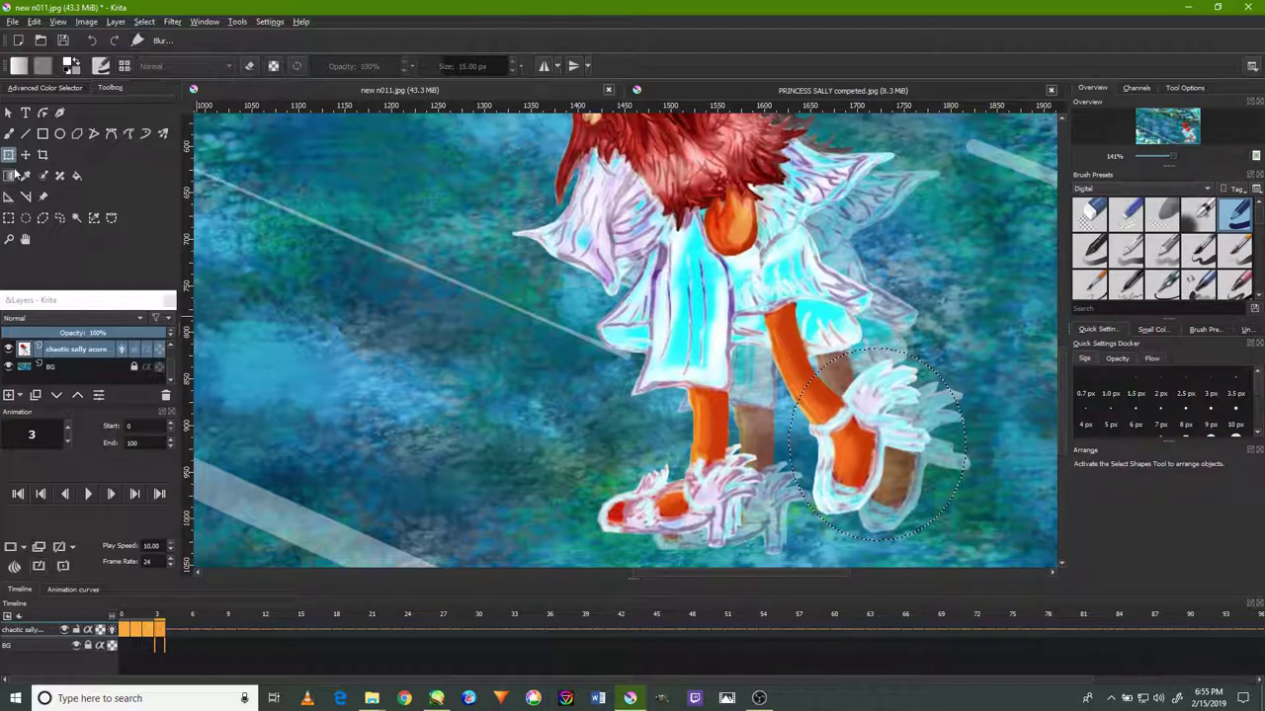
Add a duplicate keyframe at frame 4 and clear the foot selection.
{"action": "right_click", "coordinate": [168, 630]}
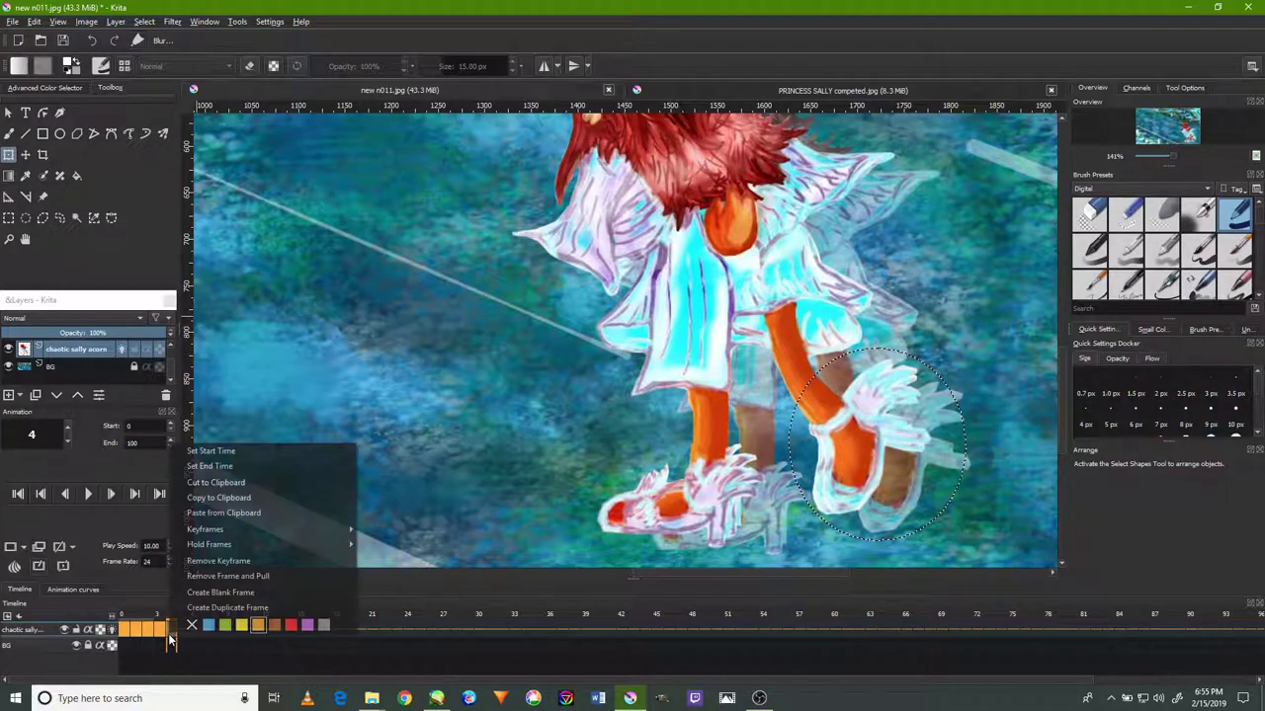
{"action": "left_click", "coordinate": [227, 603]}
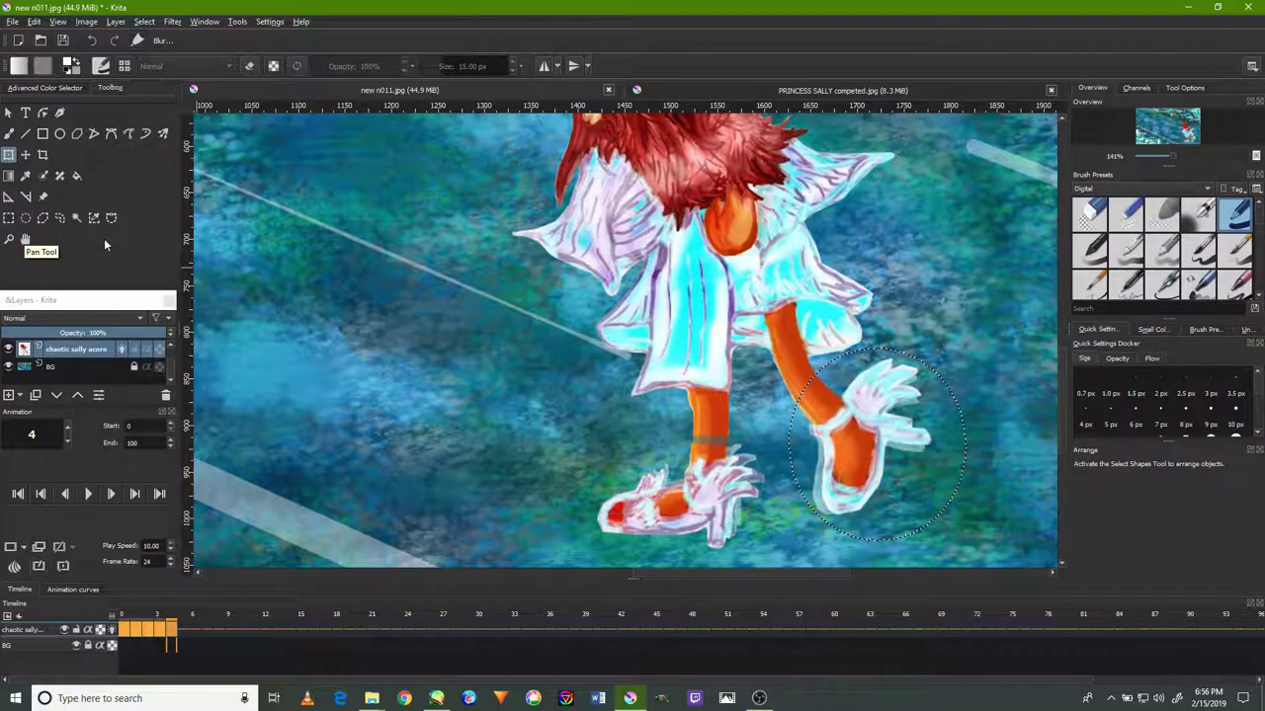
{"action": "left_click", "coordinate": [146, 22]}
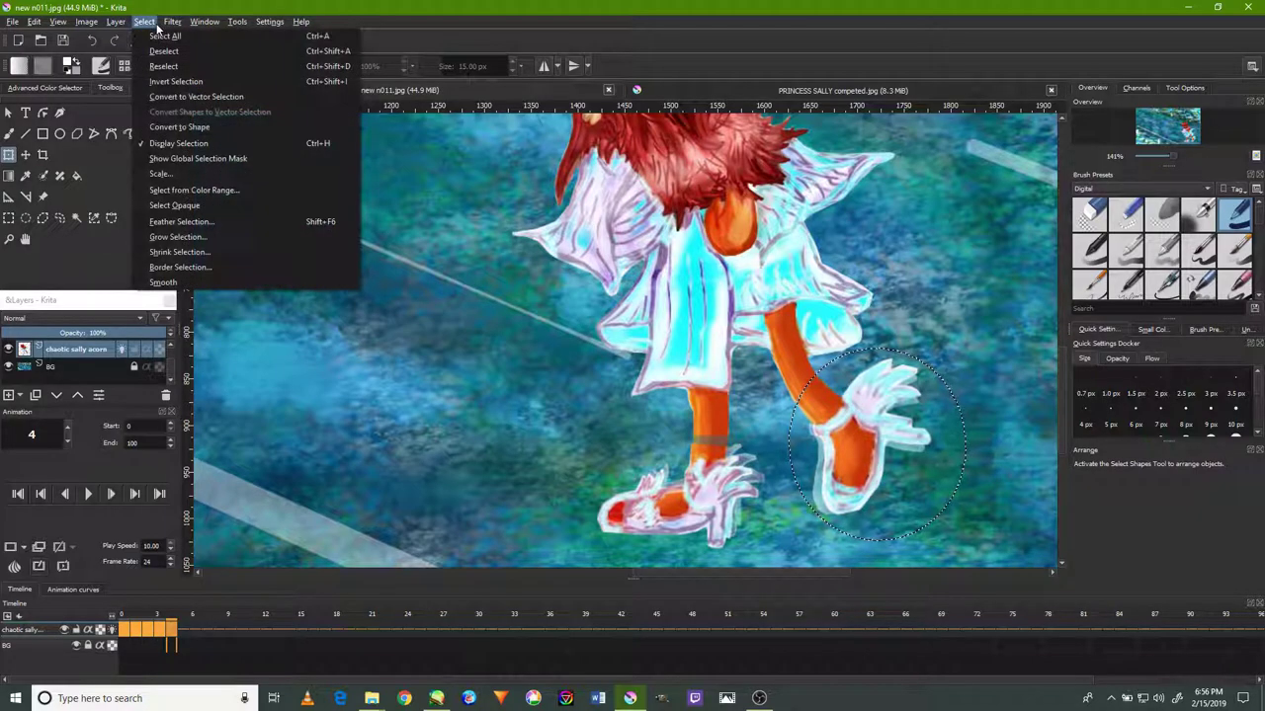
{"action": "left_click", "coordinate": [163, 54]}
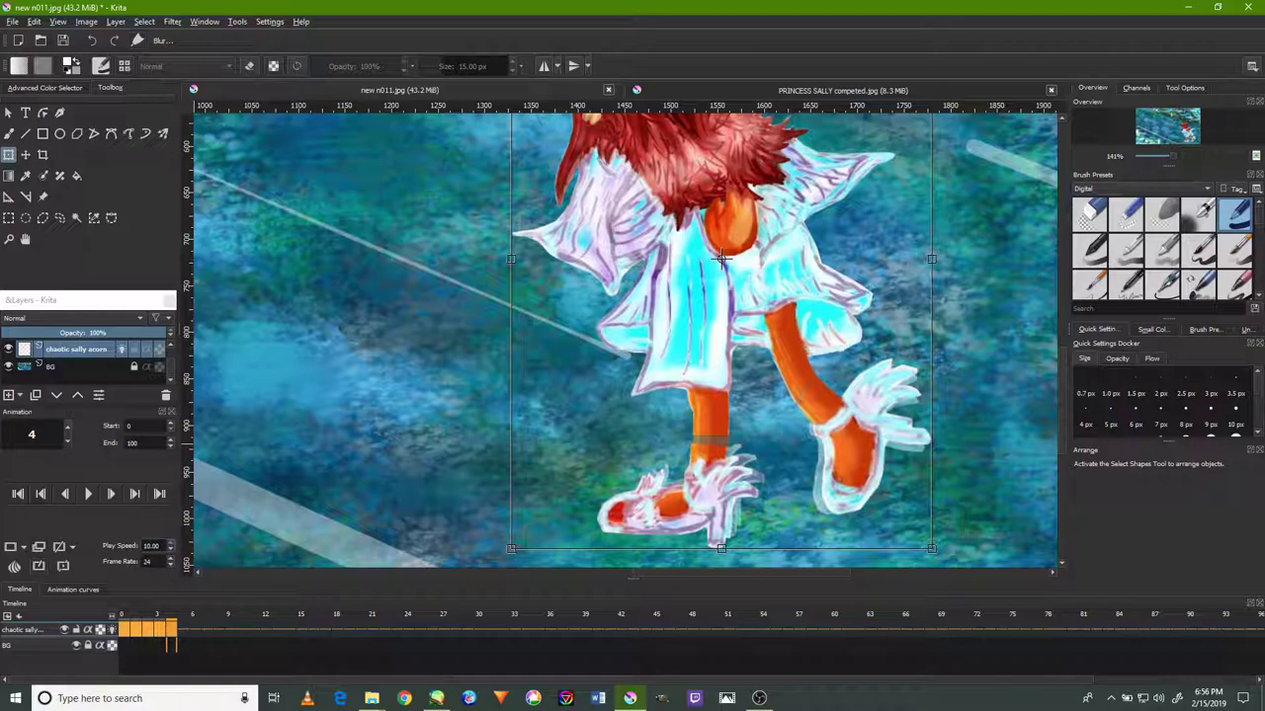
Set play speed to 1.00 and end frame to 4, then preview the animation.
{"action": "double_click", "coordinate": [150, 545]}
{"action": "type", "text": "1"}
{"action": "key", "text": "Tab"}
{"action": "key", "text": "Tab"}
{"action": "type", "text": "4"}
{"action": "left_click", "coordinate": [87, 494]}
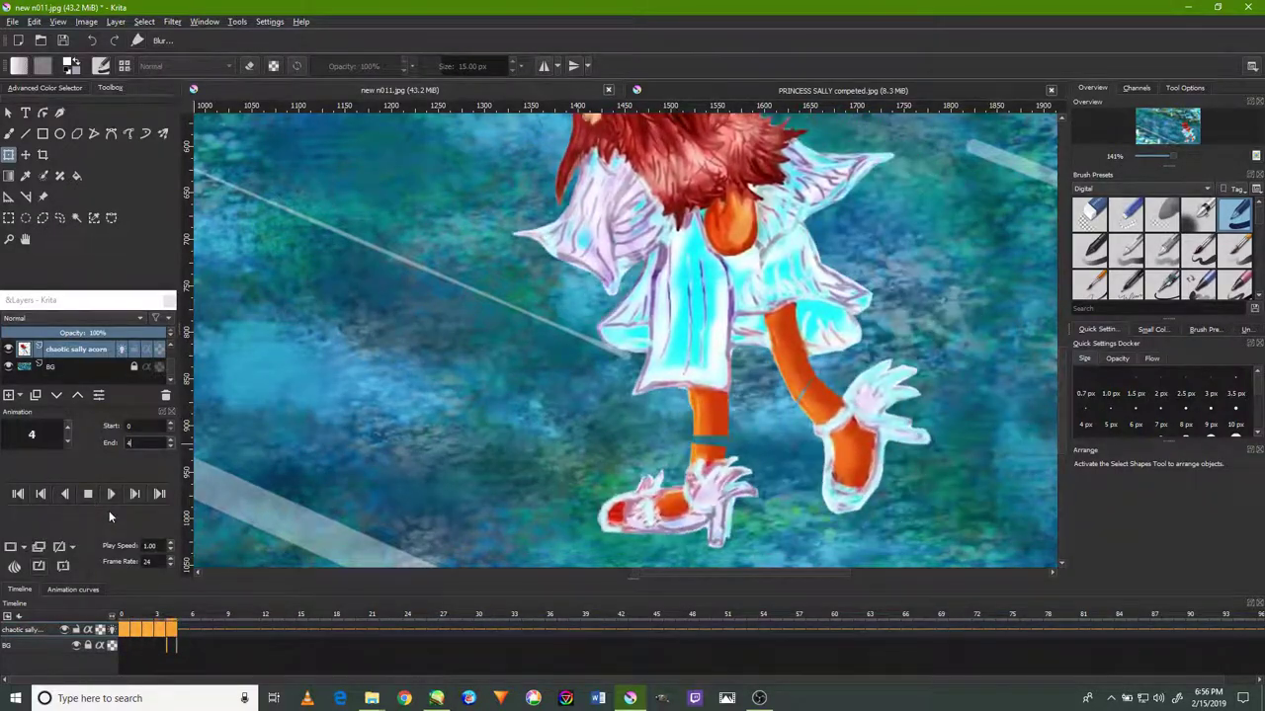
{"action": "left_click", "coordinate": [87, 496]}
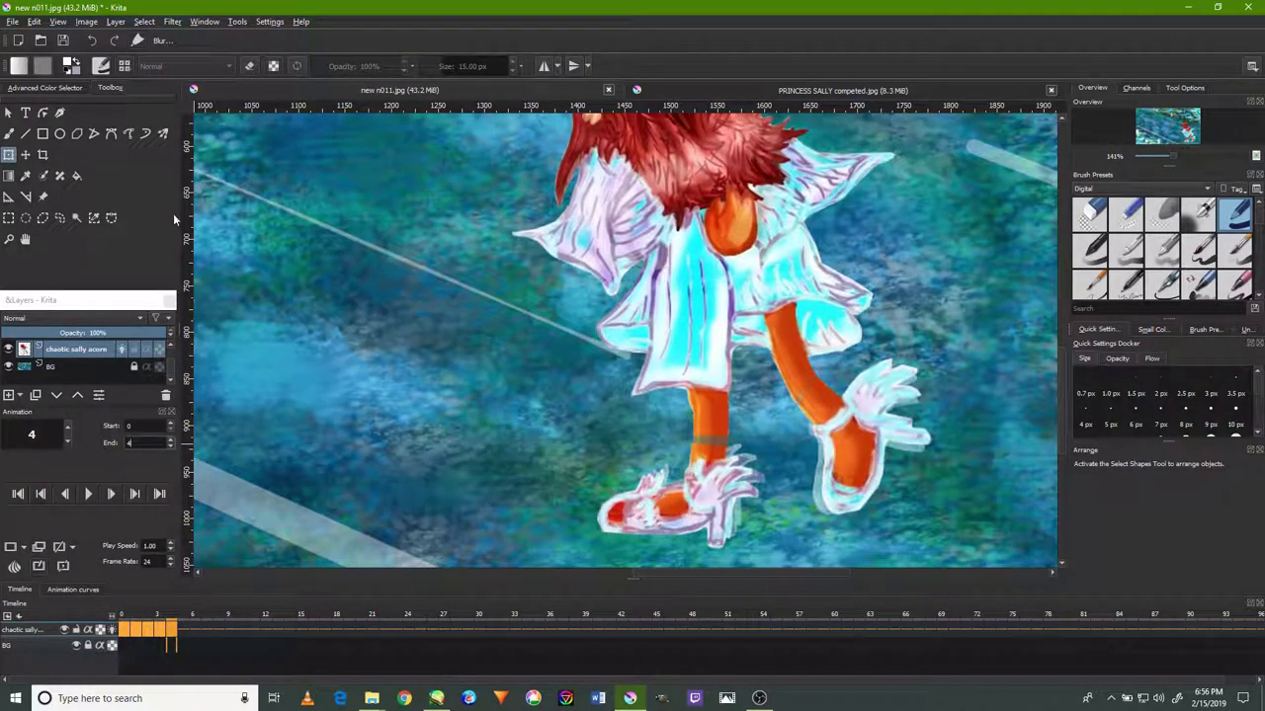
Step through frames 2 and 3 to compare poses with onion skin.
{"action": "left_click", "coordinate": [159, 632]}
{"action": "left_click", "coordinate": [143, 637]}
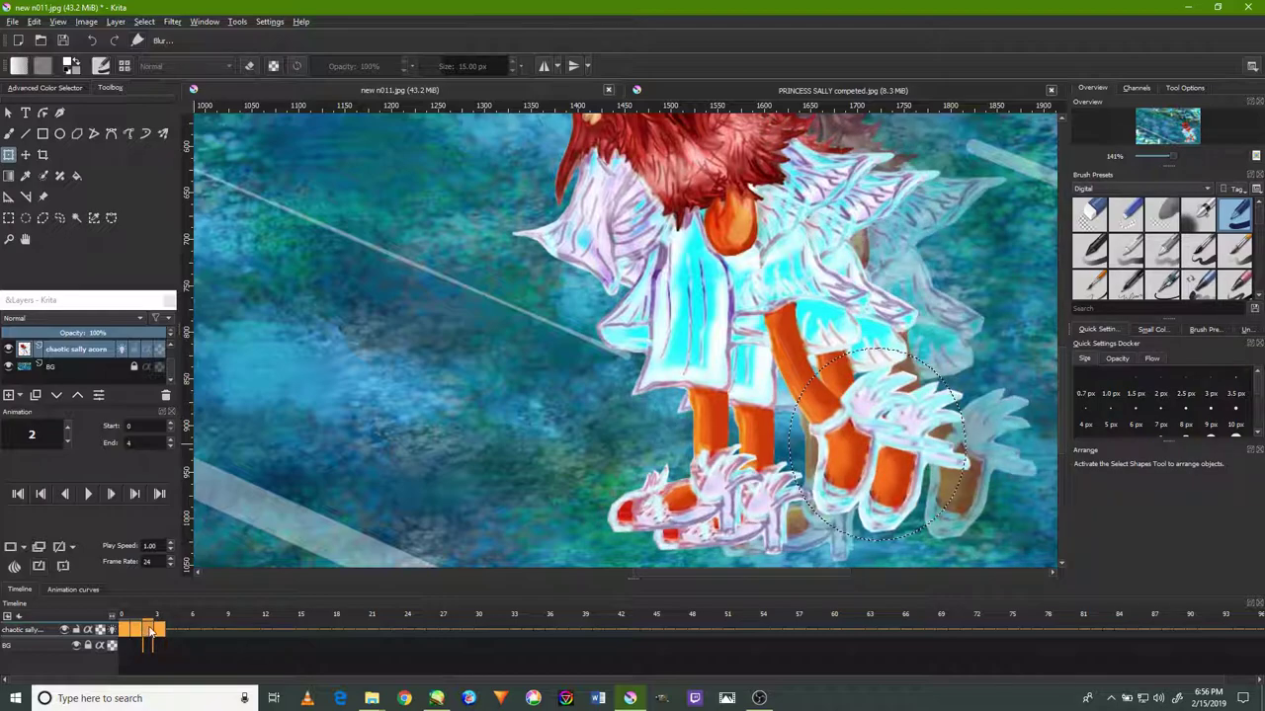
{"action": "left_click", "coordinate": [163, 632]}
{"action": "left_click", "coordinate": [151, 630]}
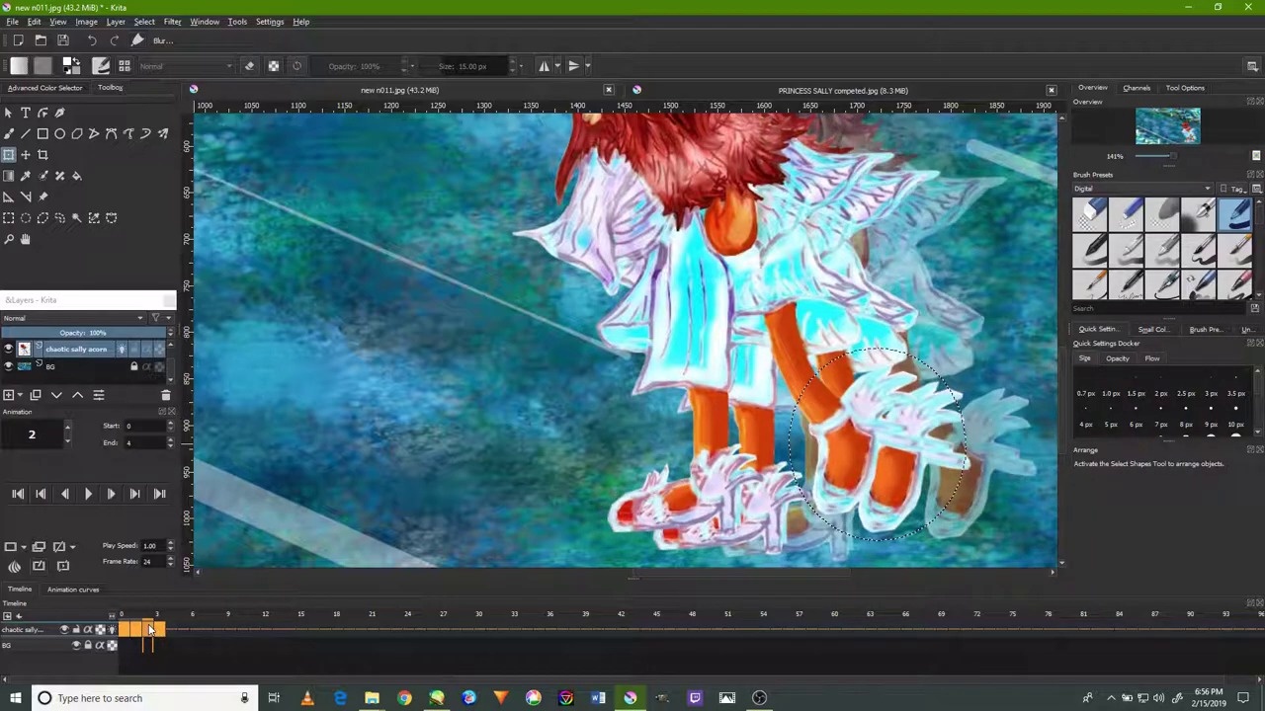
{"action": "left_click", "coordinate": [160, 629]}
{"action": "key", "text": "ctrl+t"}
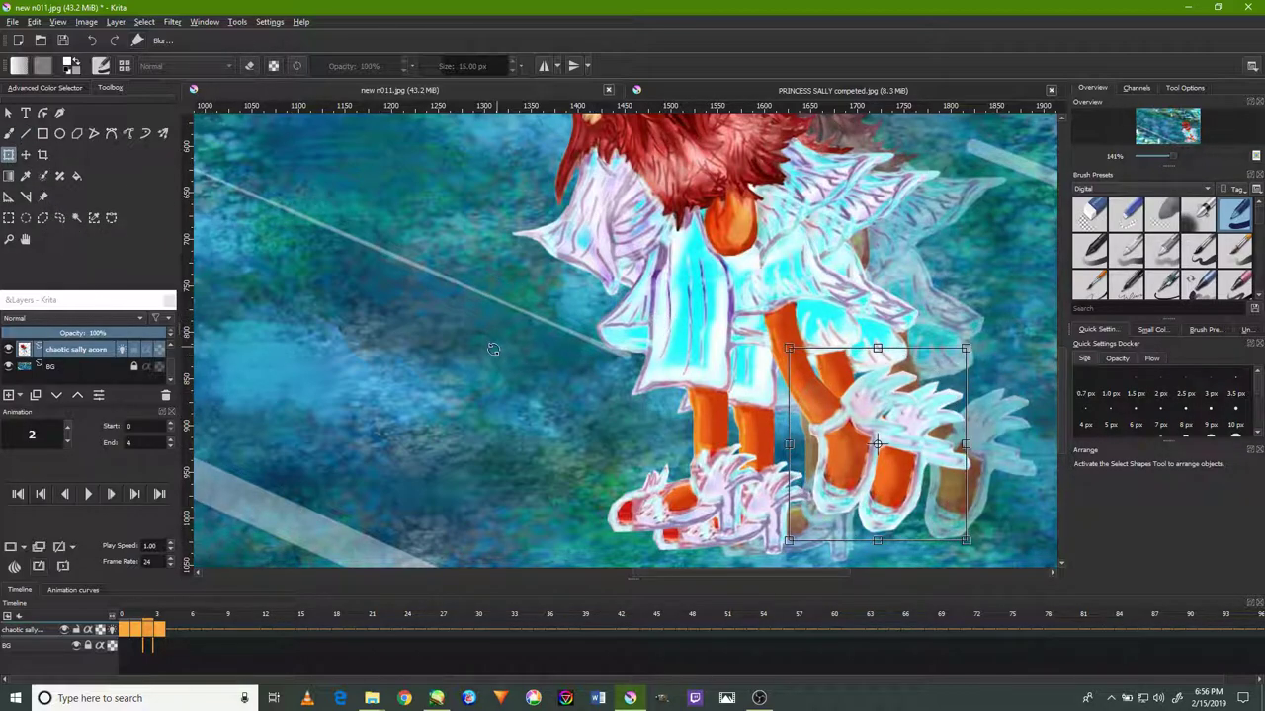
{"action": "key", "text": "Return"}
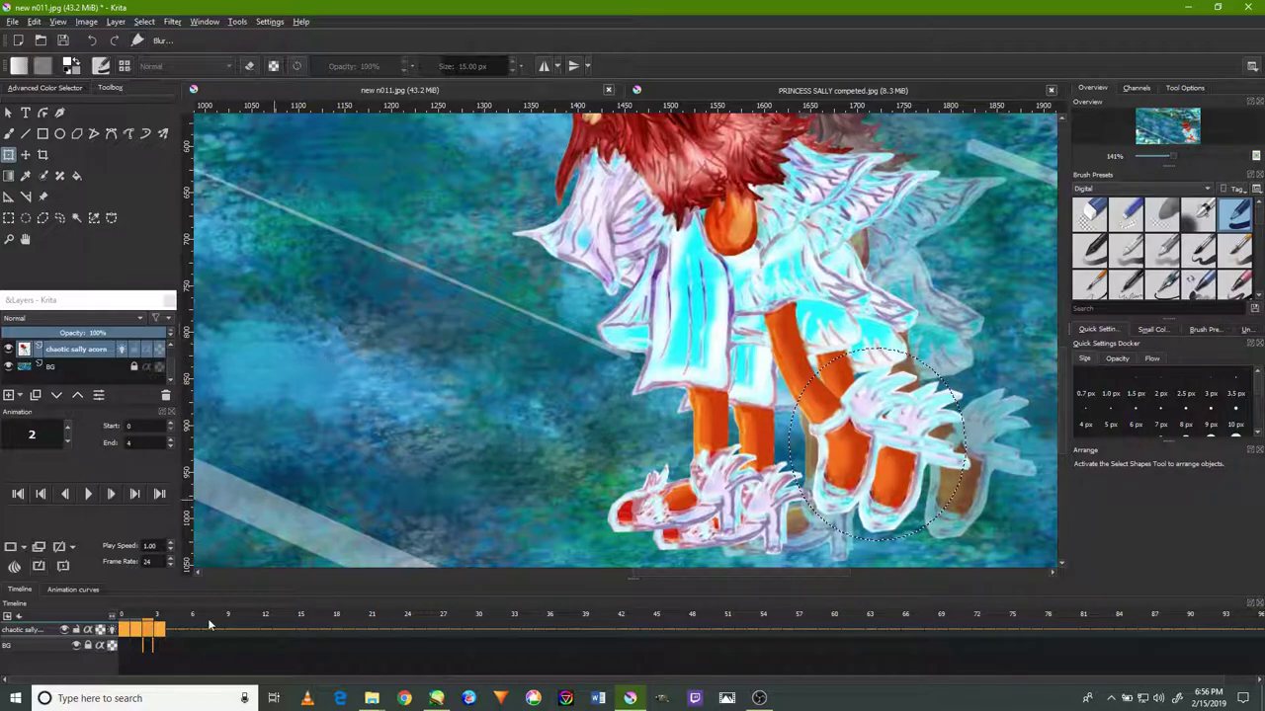
{"action": "left_click", "coordinate": [164, 637]}
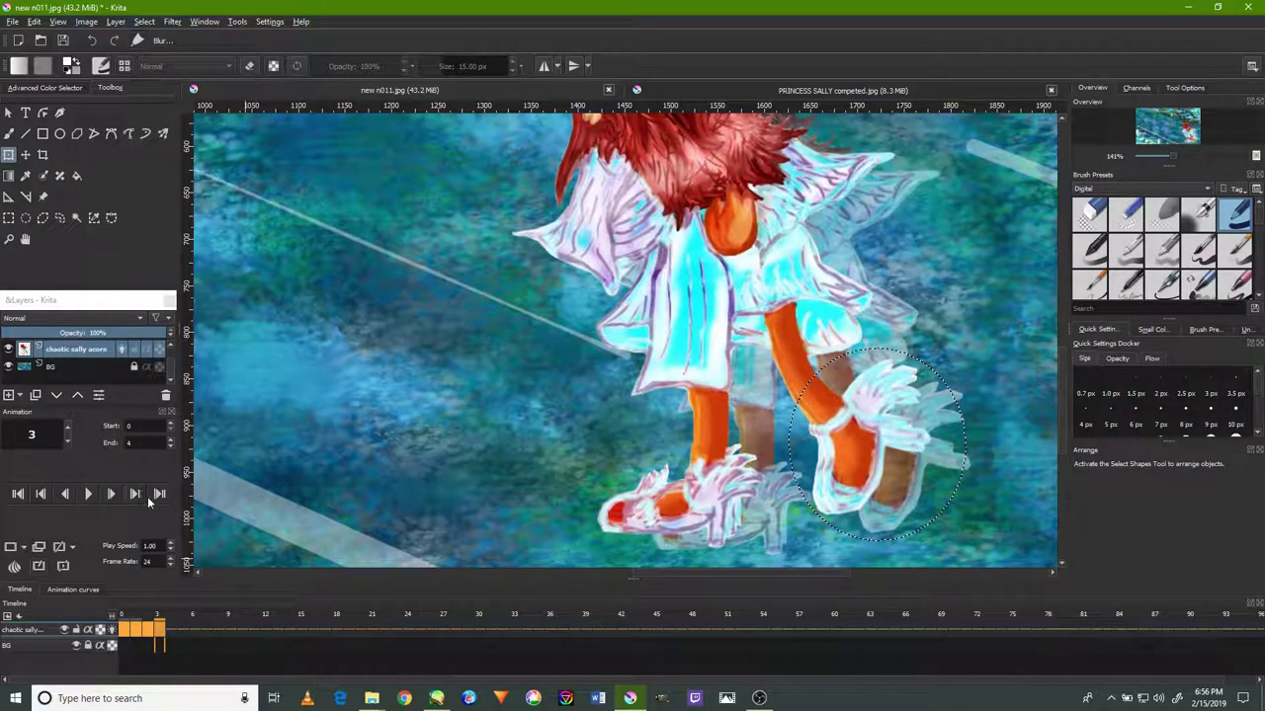
Deselect and trial a leftward shift of the girl on frame 3, then undo it.
{"action": "left_click", "coordinate": [26, 155]}
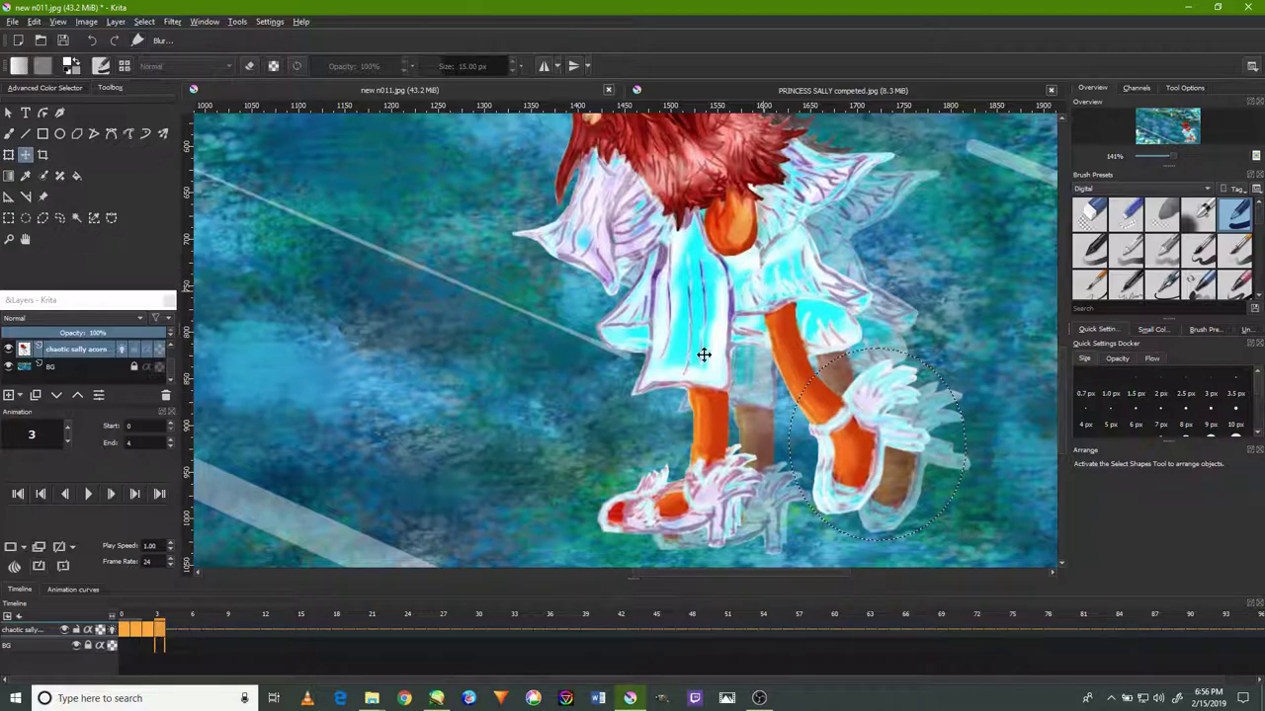
{"action": "left_click", "coordinate": [145, 20]}
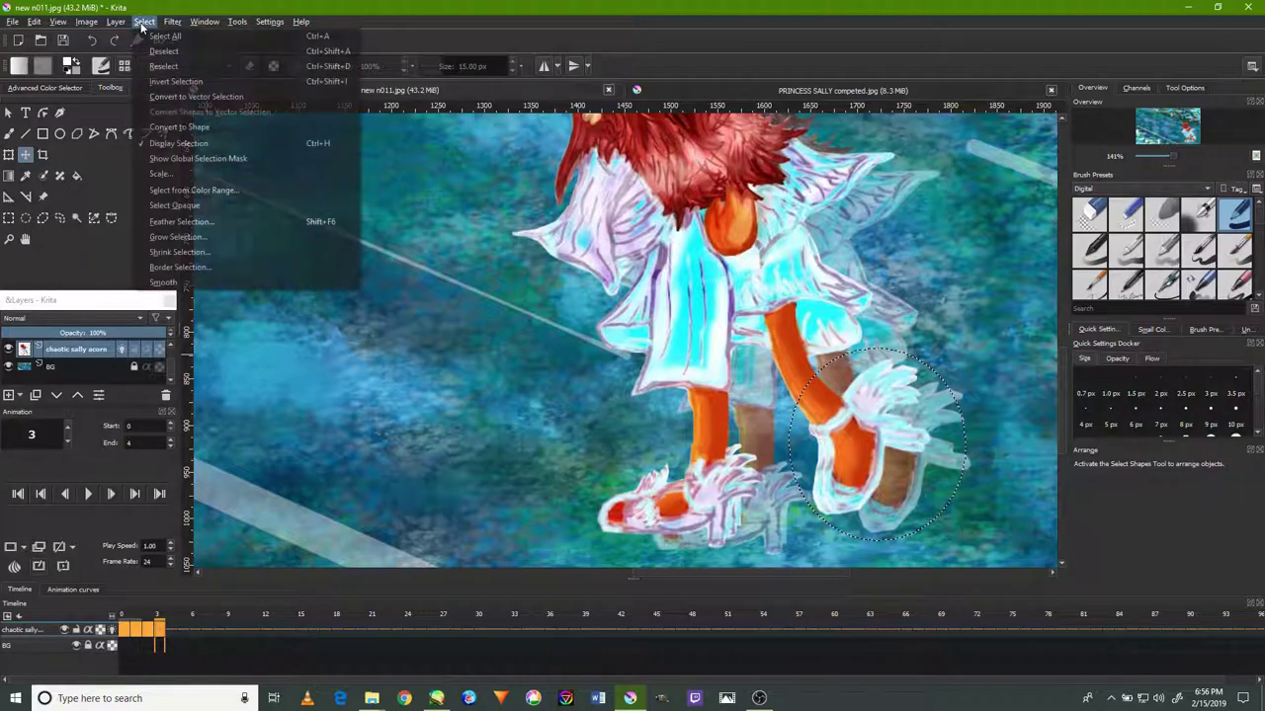
{"action": "left_click", "coordinate": [163, 46]}
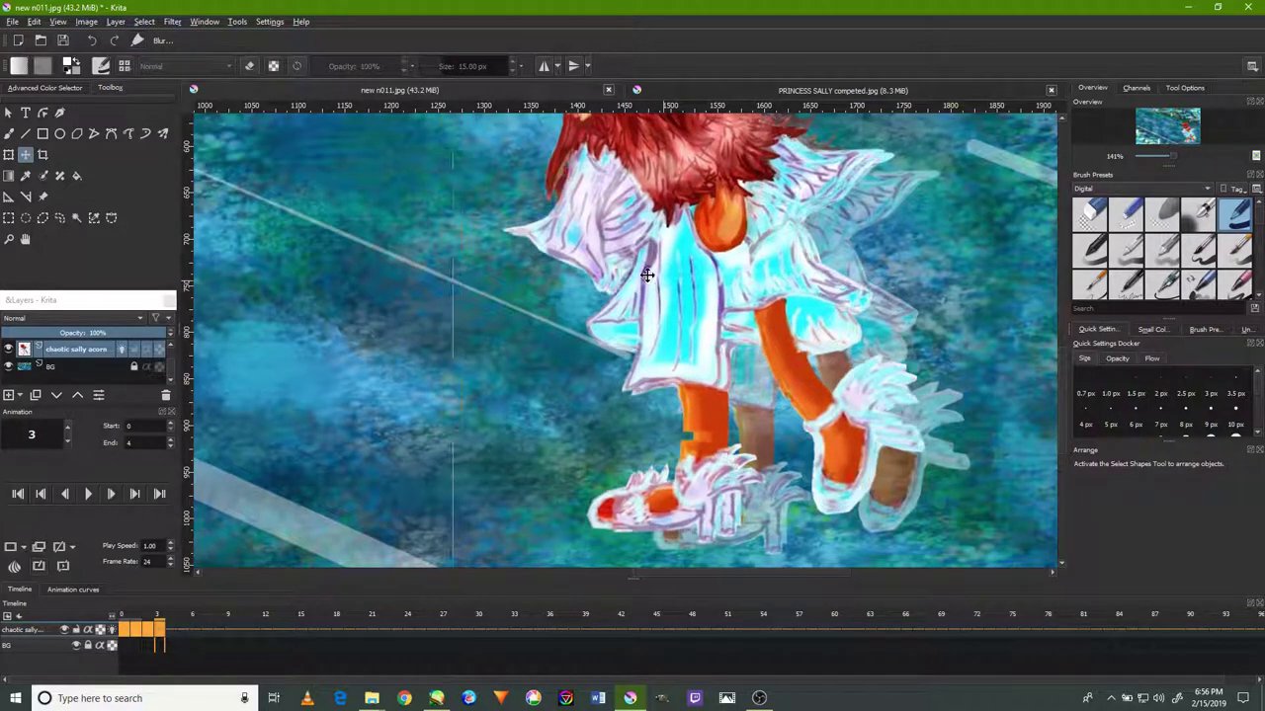
{"action": "left_click_drag", "start_coordinate": [642, 273], "coordinate": [630, 275]}
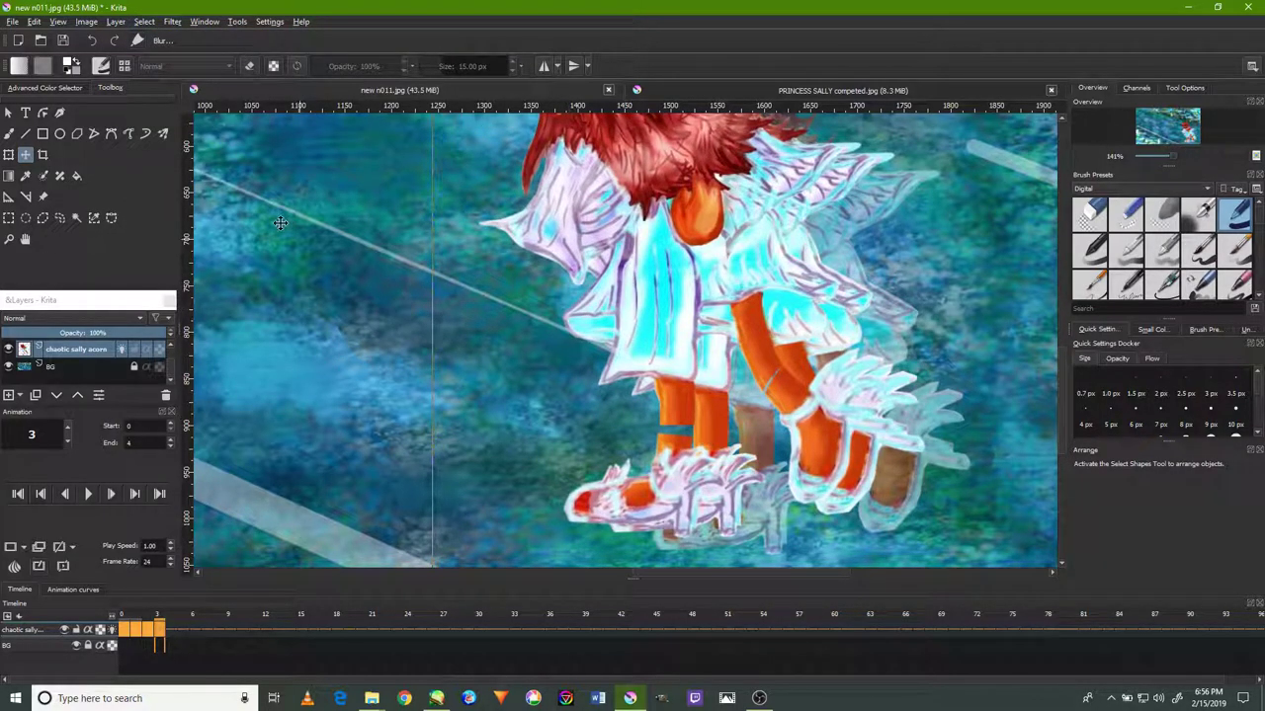
{"action": "left_click", "coordinate": [90, 40]}
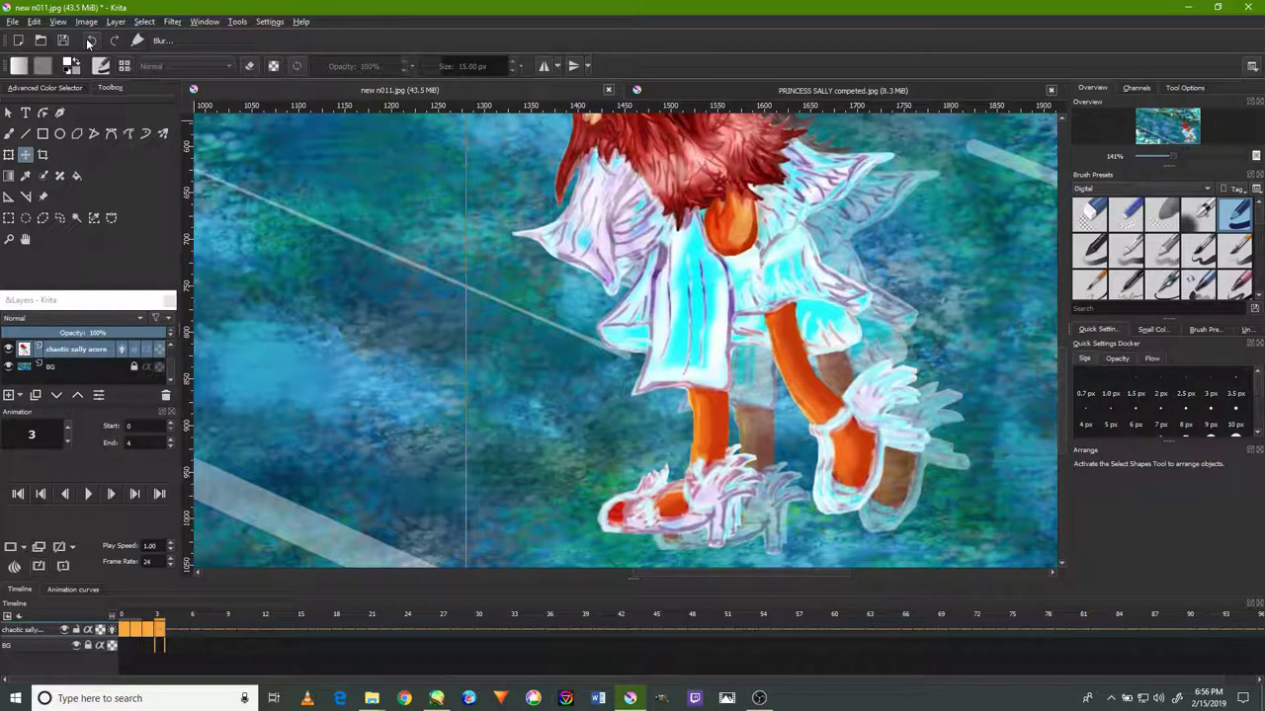
{"action": "left_click", "coordinate": [90, 41]}
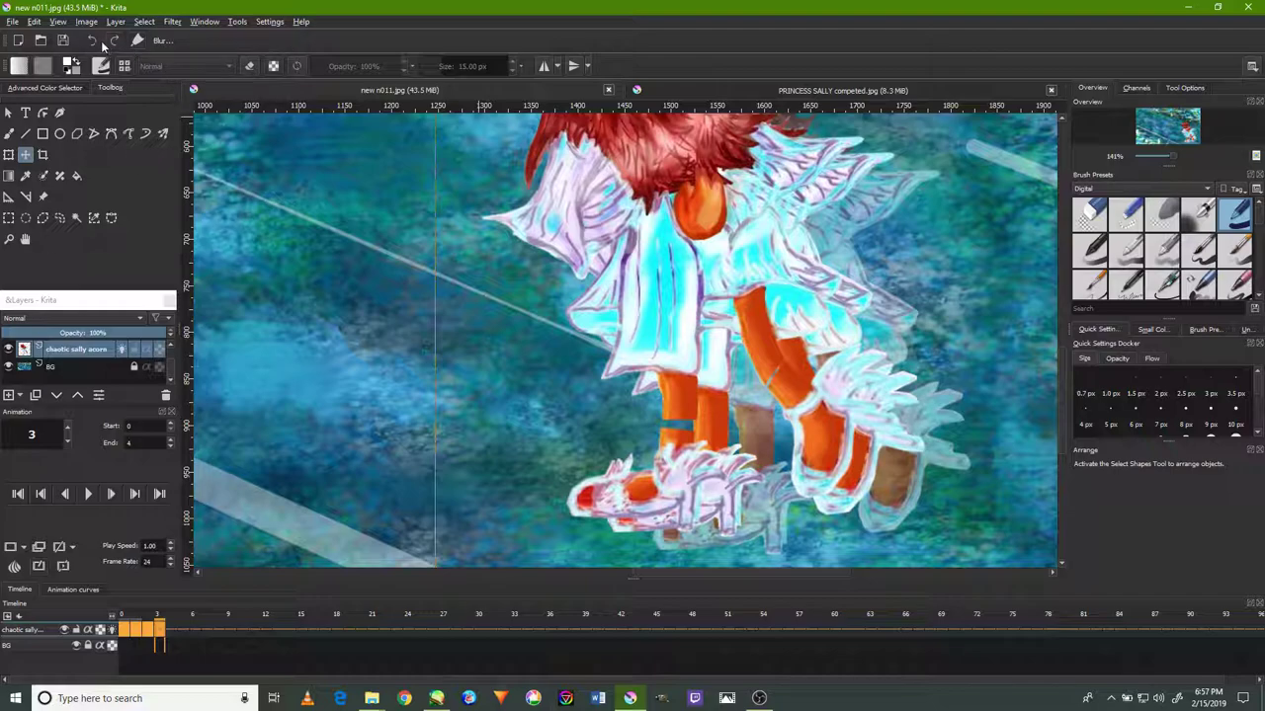
{"action": "left_click", "coordinate": [99, 39]}
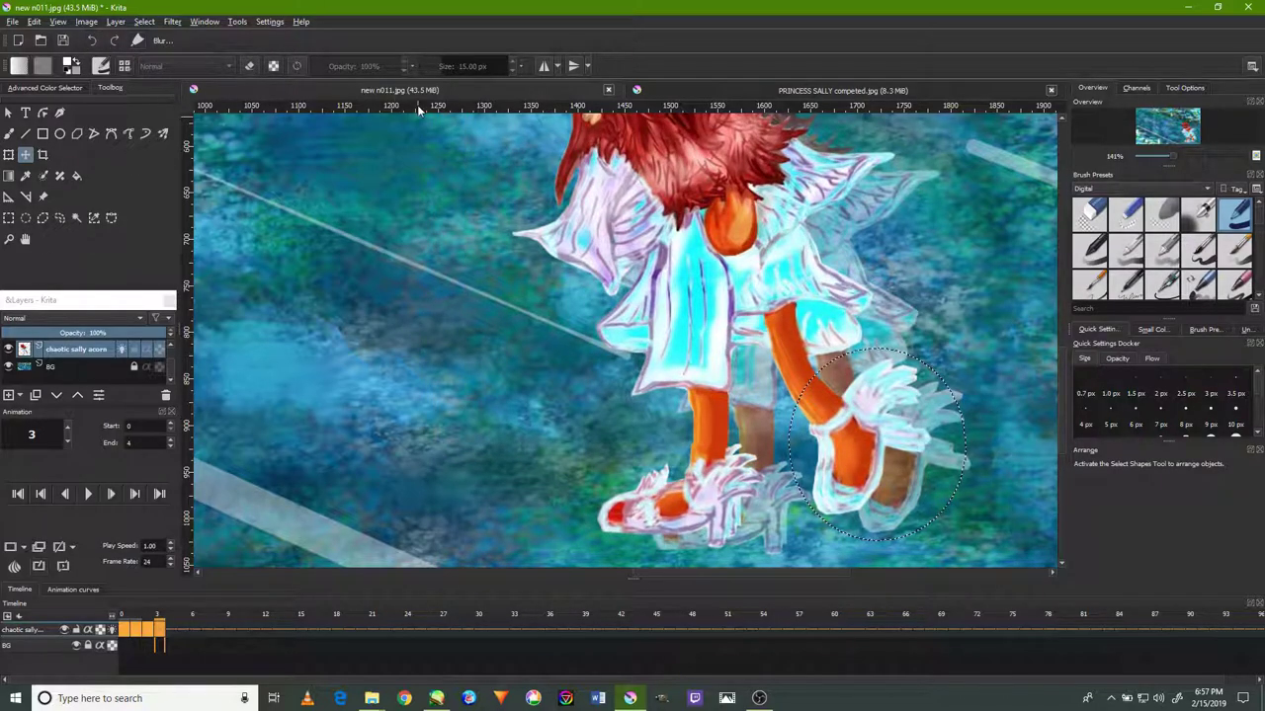
Move the girl left and up on frame 3, remove a frame with pull, and shift her further left.
{"action": "left_click", "coordinate": [143, 21]}
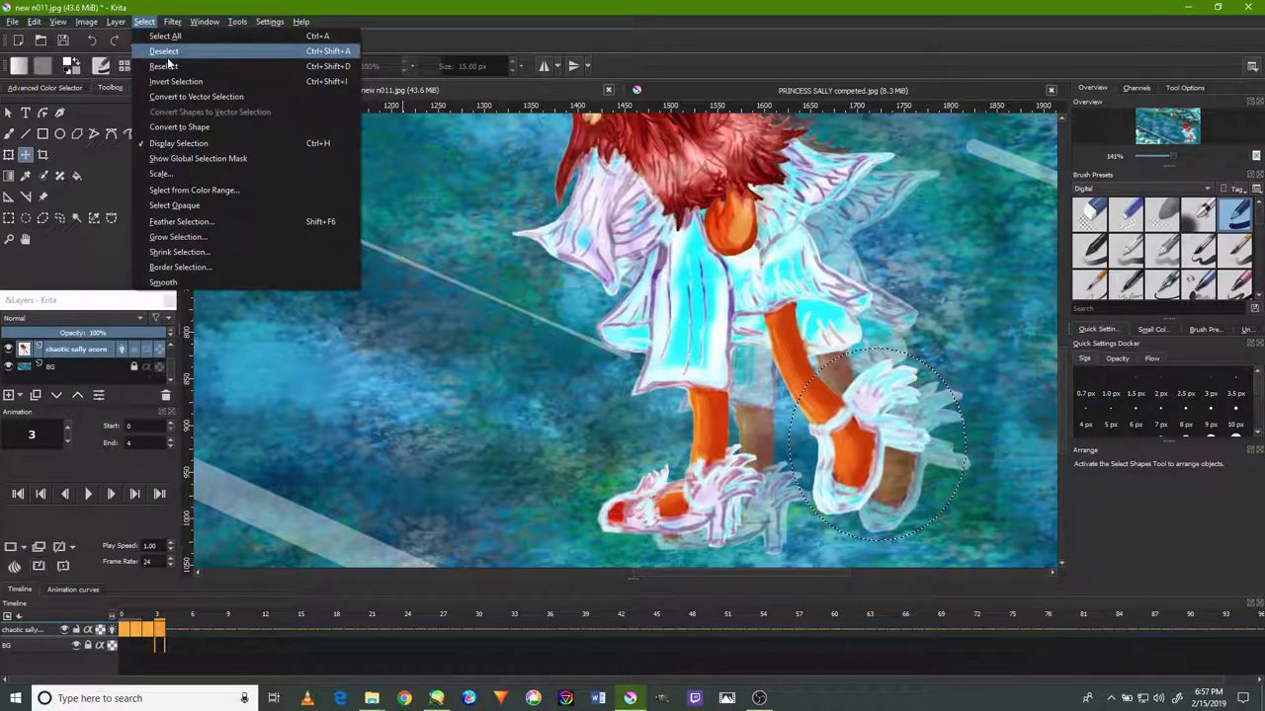
{"action": "left_click", "coordinate": [170, 51]}
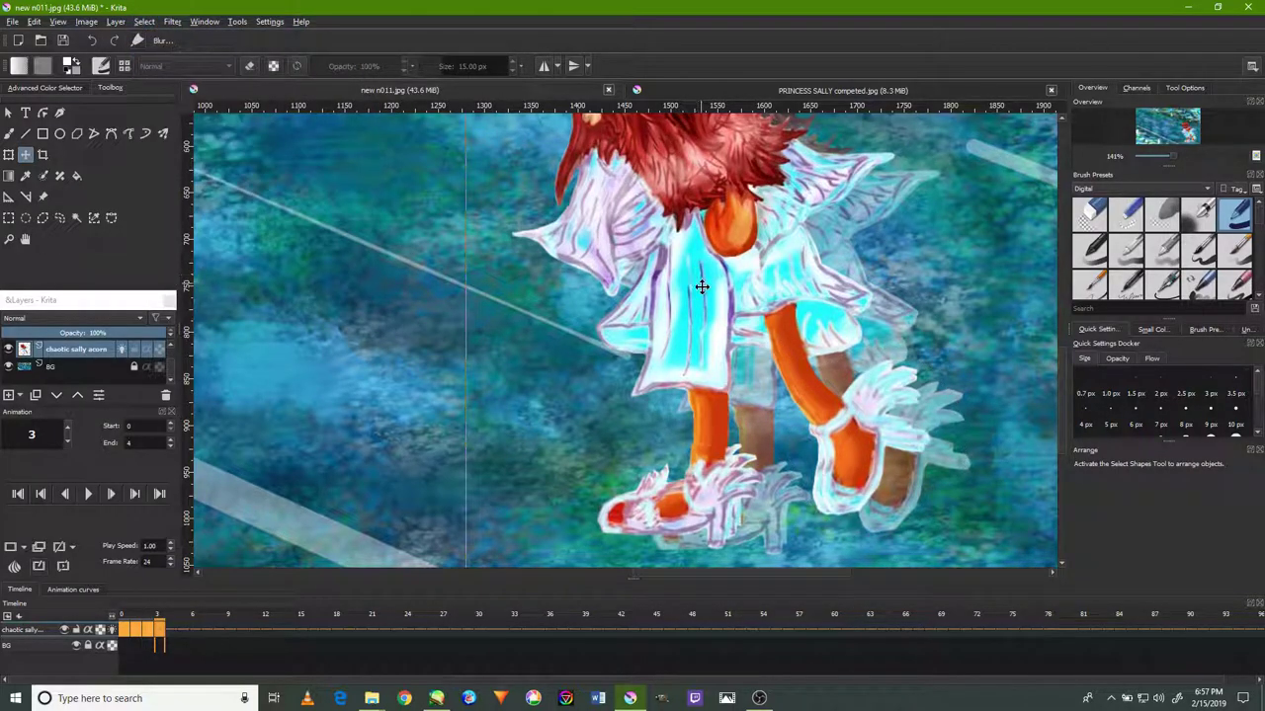
{"action": "left_click_drag", "start_coordinate": [701, 287], "coordinate": [639, 257]}
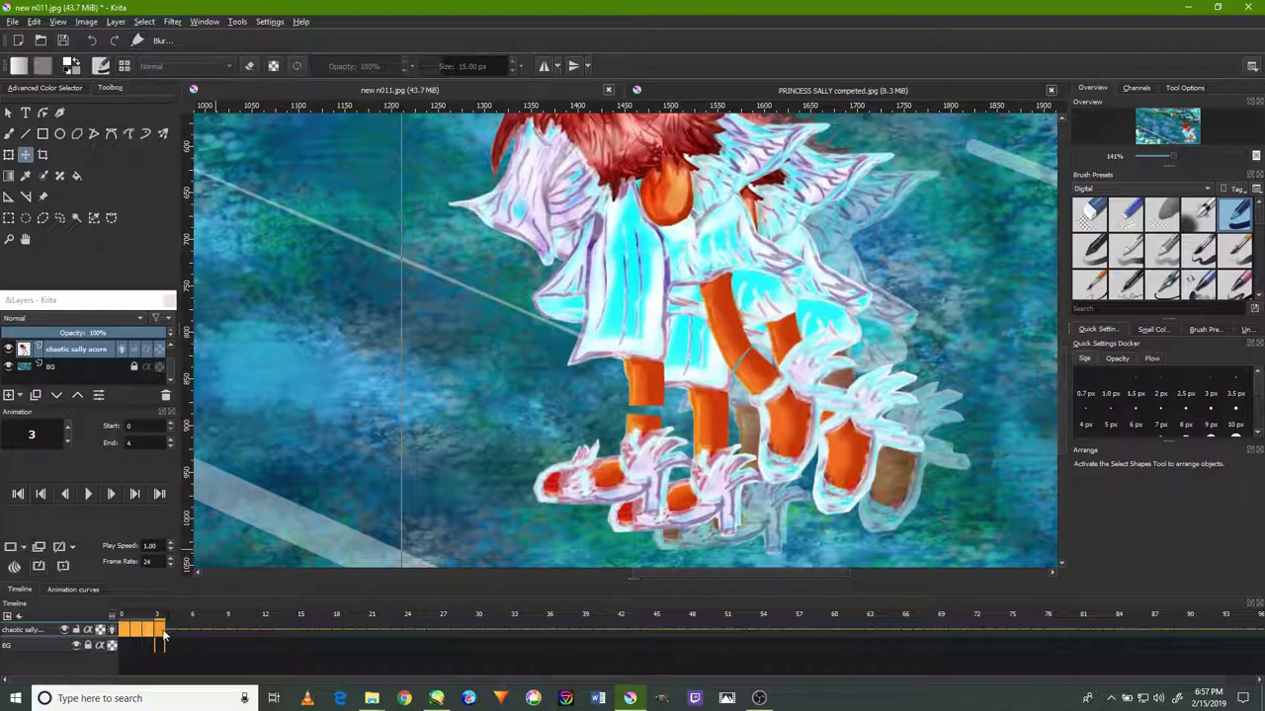
{"action": "right_click", "coordinate": [162, 633]}
{"action": "left_click", "coordinate": [181, 598]}
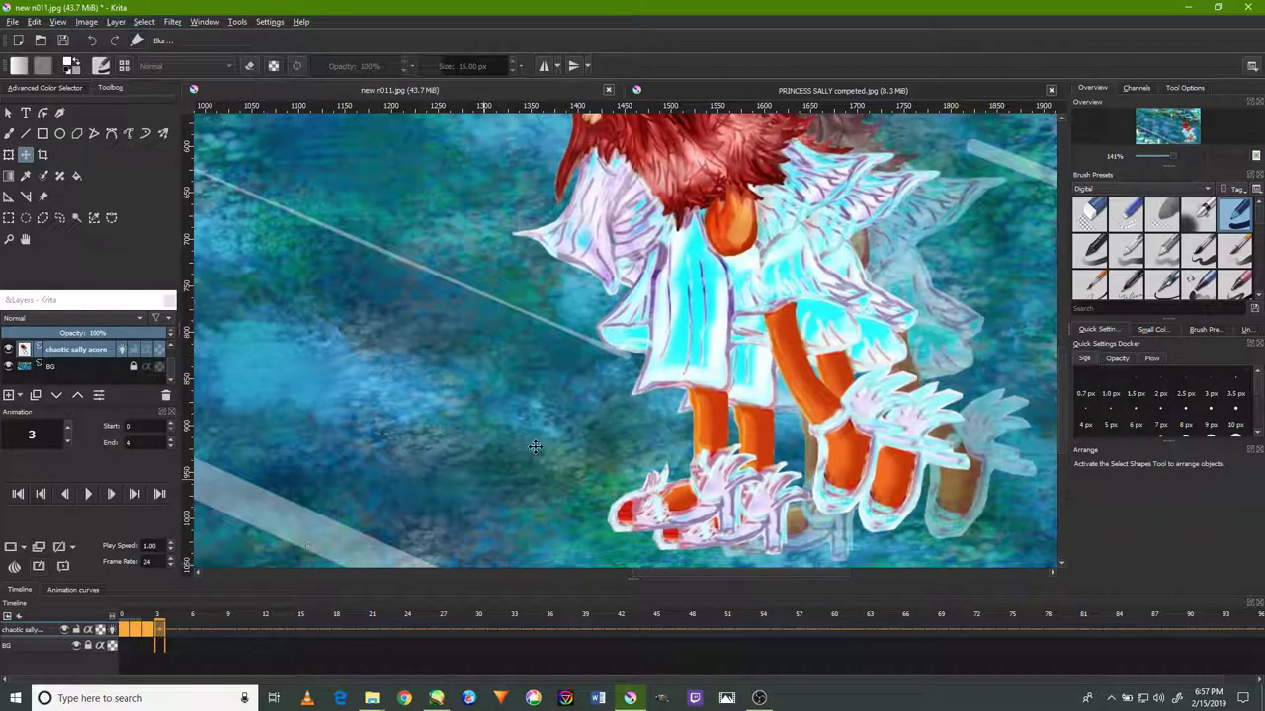
{"action": "left_click_drag", "start_coordinate": [762, 314], "coordinate": [718, 335]}
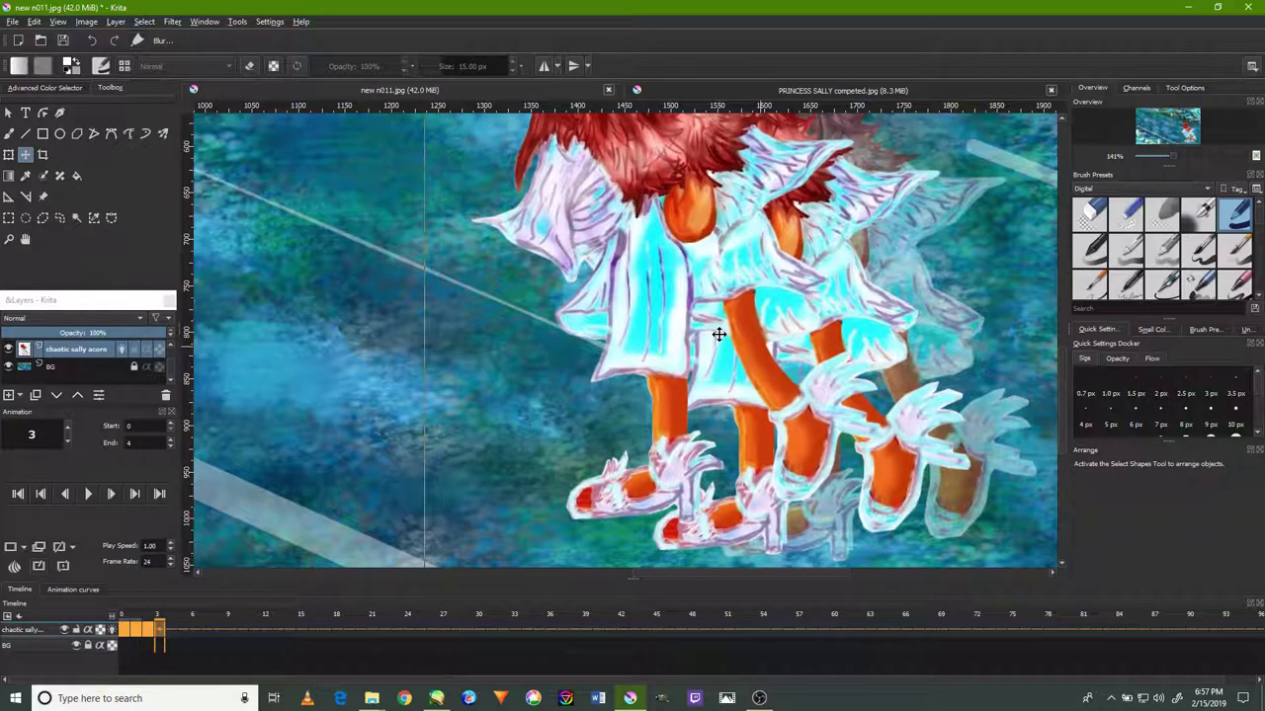
Remove the stray keyframes at frames 4 and 5 from the timeline.
{"action": "left_click", "coordinate": [170, 631]}
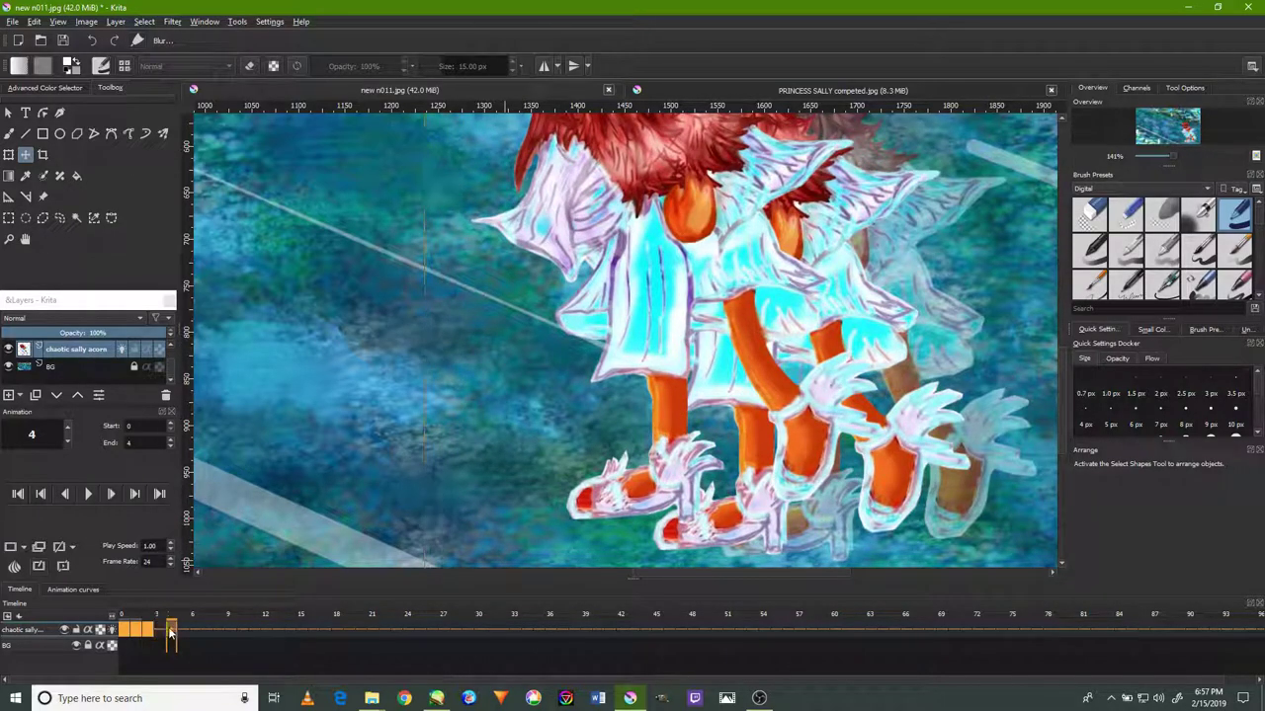
{"action": "right_click", "coordinate": [158, 633]}
{"action": "left_click", "coordinate": [222, 684]}
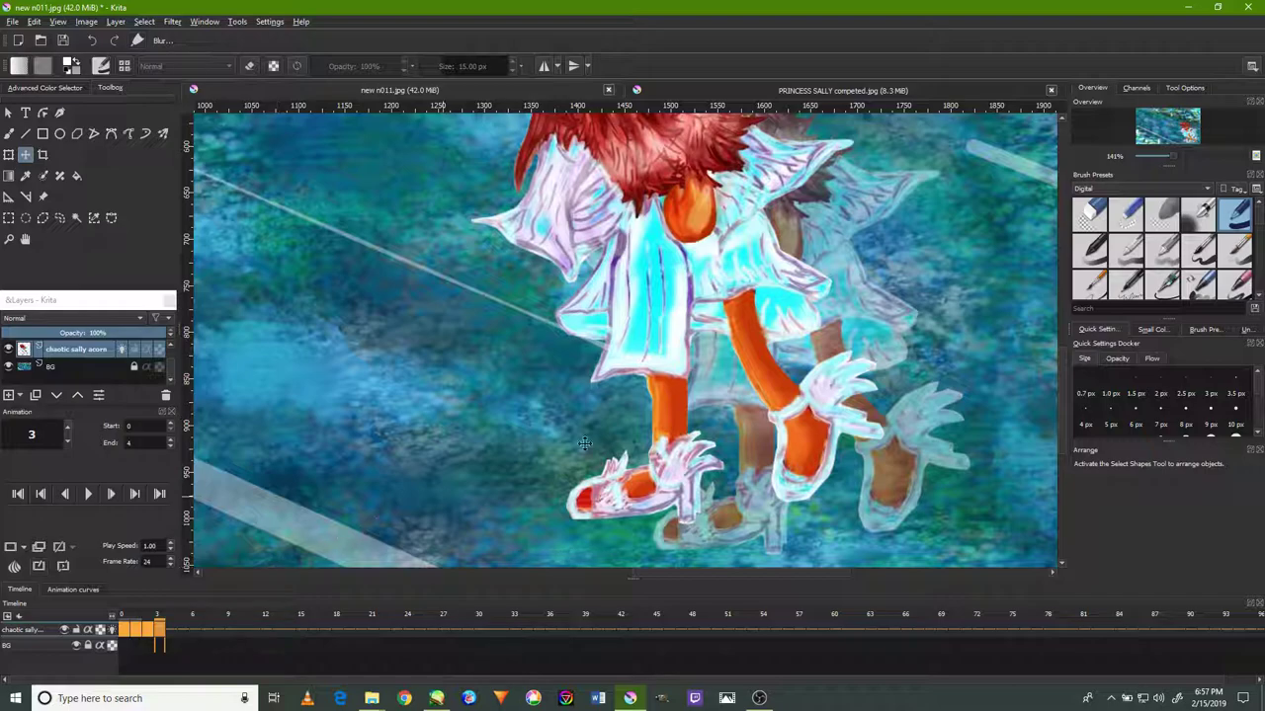
{"action": "left_click", "coordinate": [170, 641]}
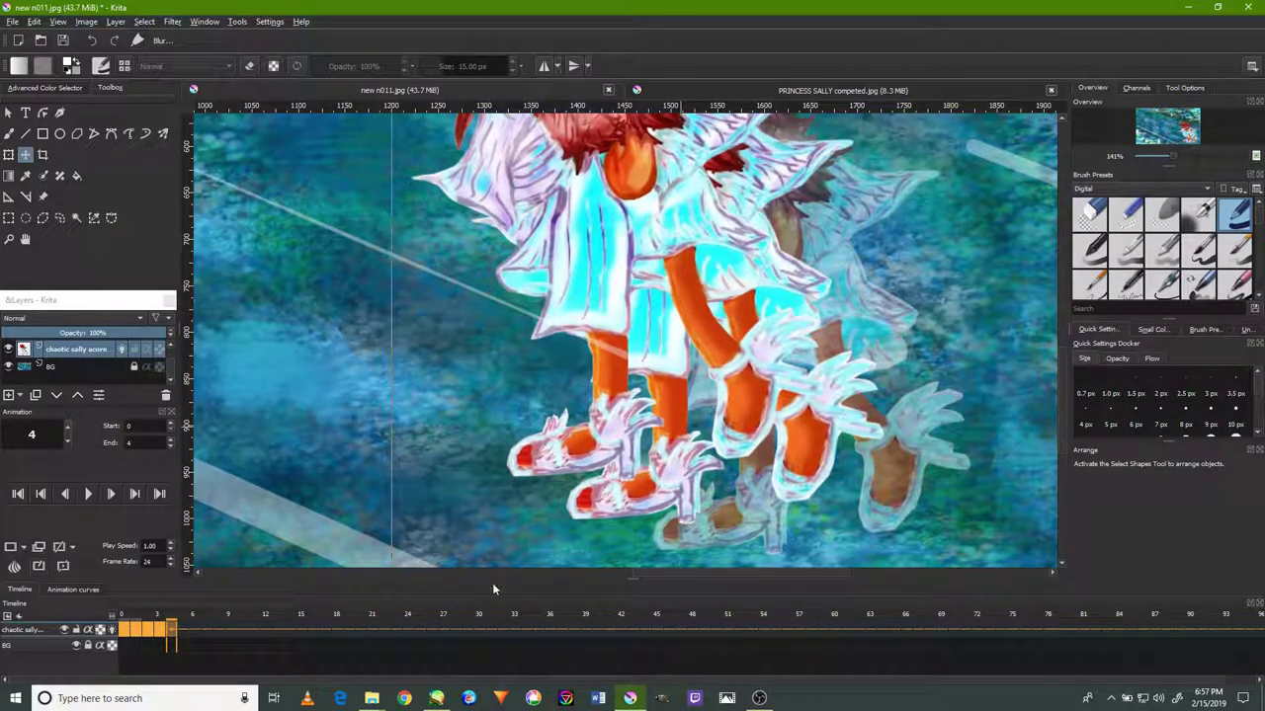
{"action": "left_click", "coordinate": [183, 631]}
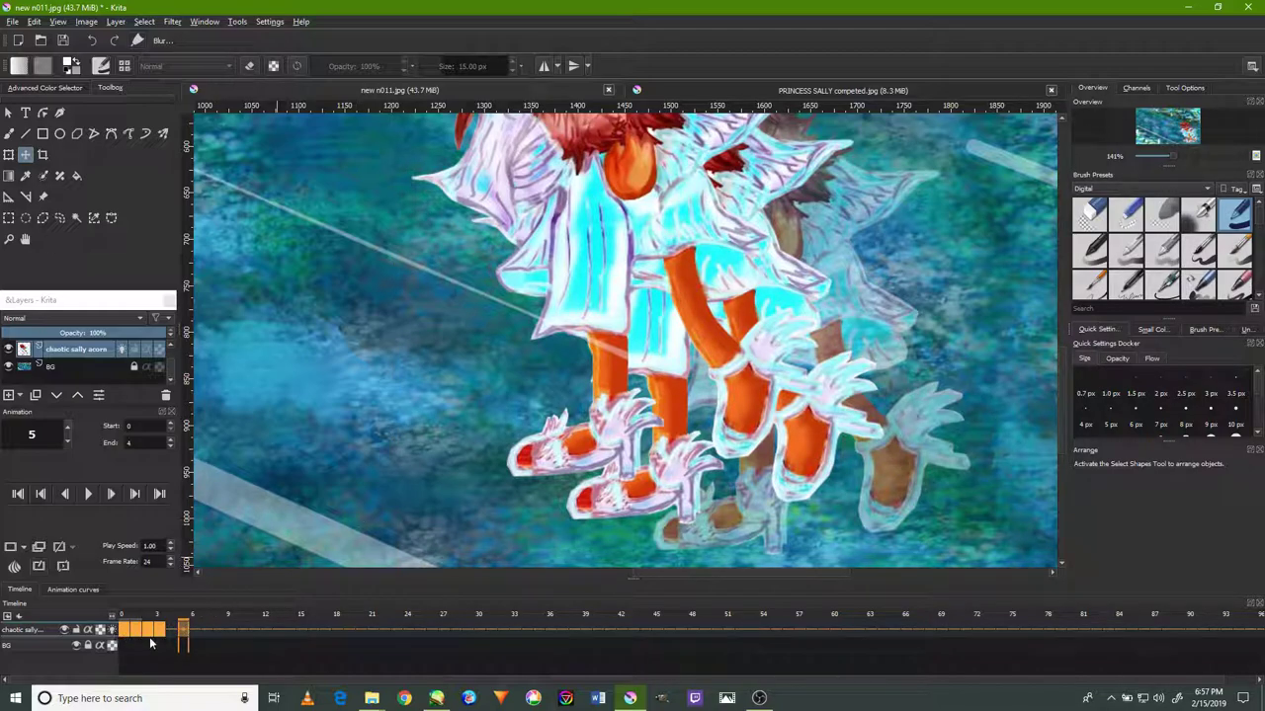
{"action": "right_click", "coordinate": [182, 632]}
{"action": "left_click", "coordinate": [257, 602]}
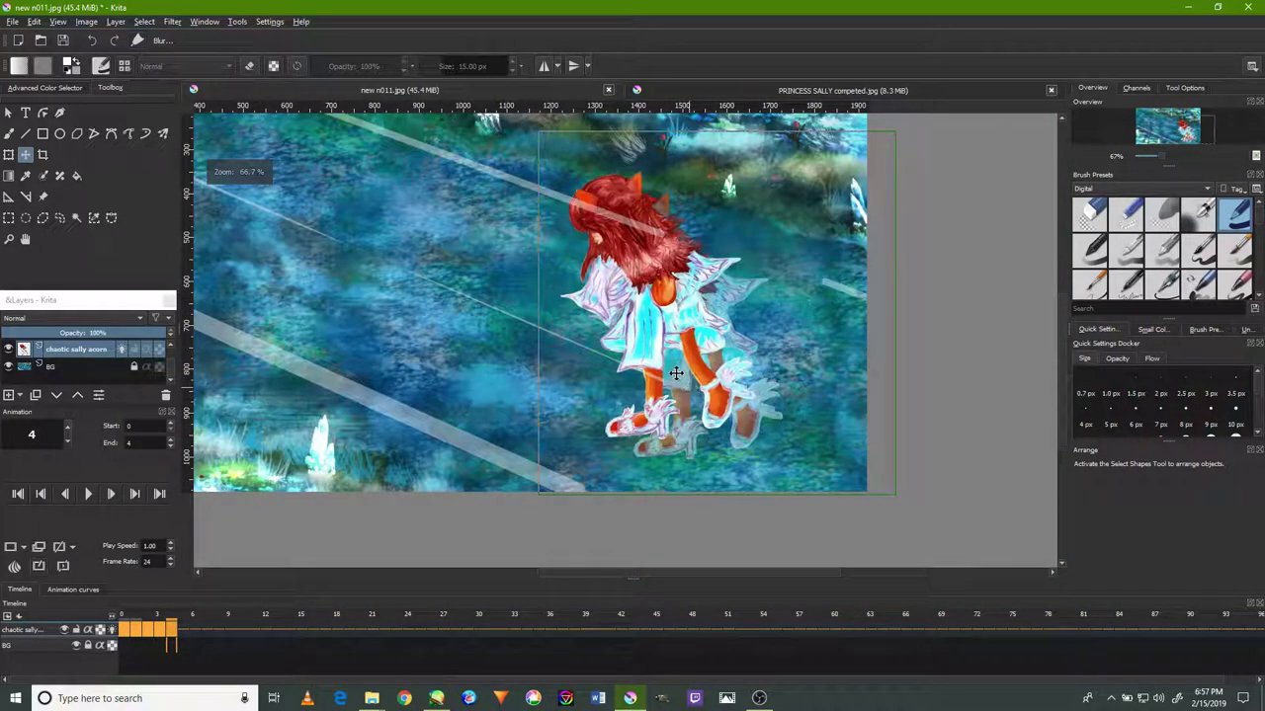
Nudge the girl left on frame 4, then duplicate frame 5 and tilt her left.
{"action": "scroll", "coordinate": [676, 374], "scroll_direction": "down", "scroll_amount": 2}
{"action": "scroll", "coordinate": [706, 365], "scroll_direction": "up", "scroll_amount": 2}
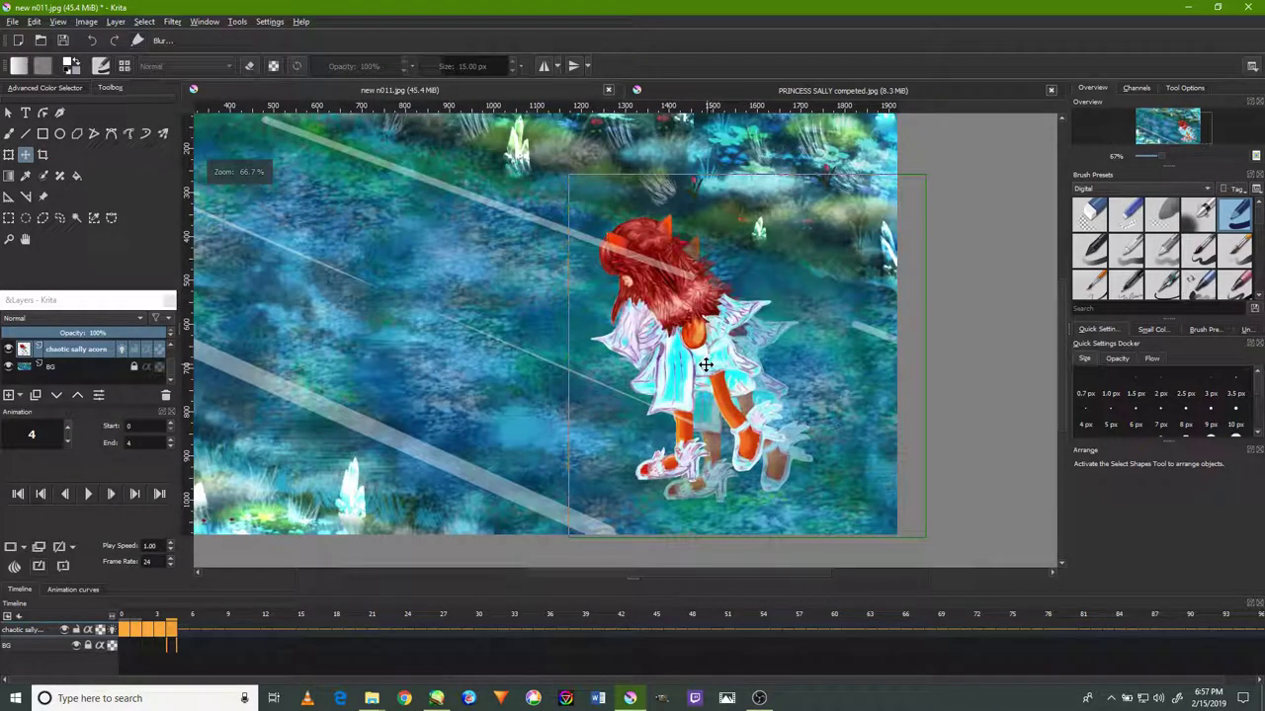
{"action": "left_click_drag", "start_coordinate": [705, 365], "coordinate": [671, 362]}
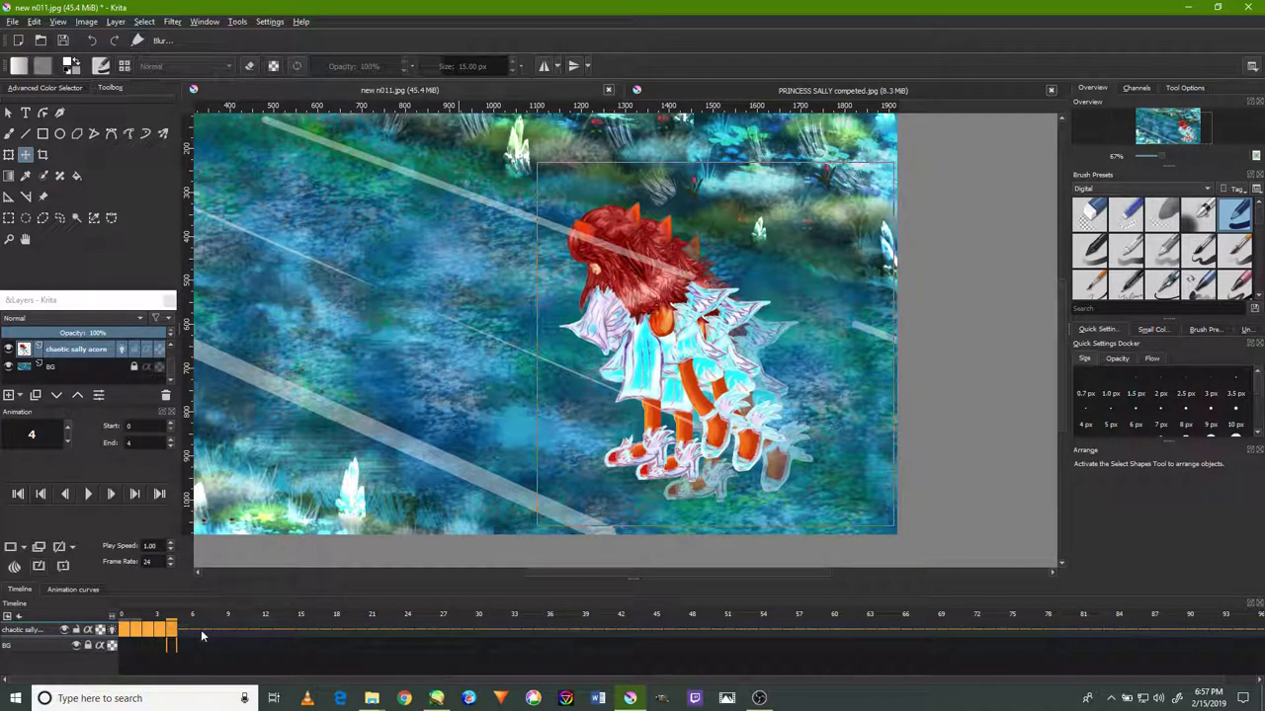
{"action": "right_click", "coordinate": [184, 640]}
{"action": "left_click", "coordinate": [237, 598]}
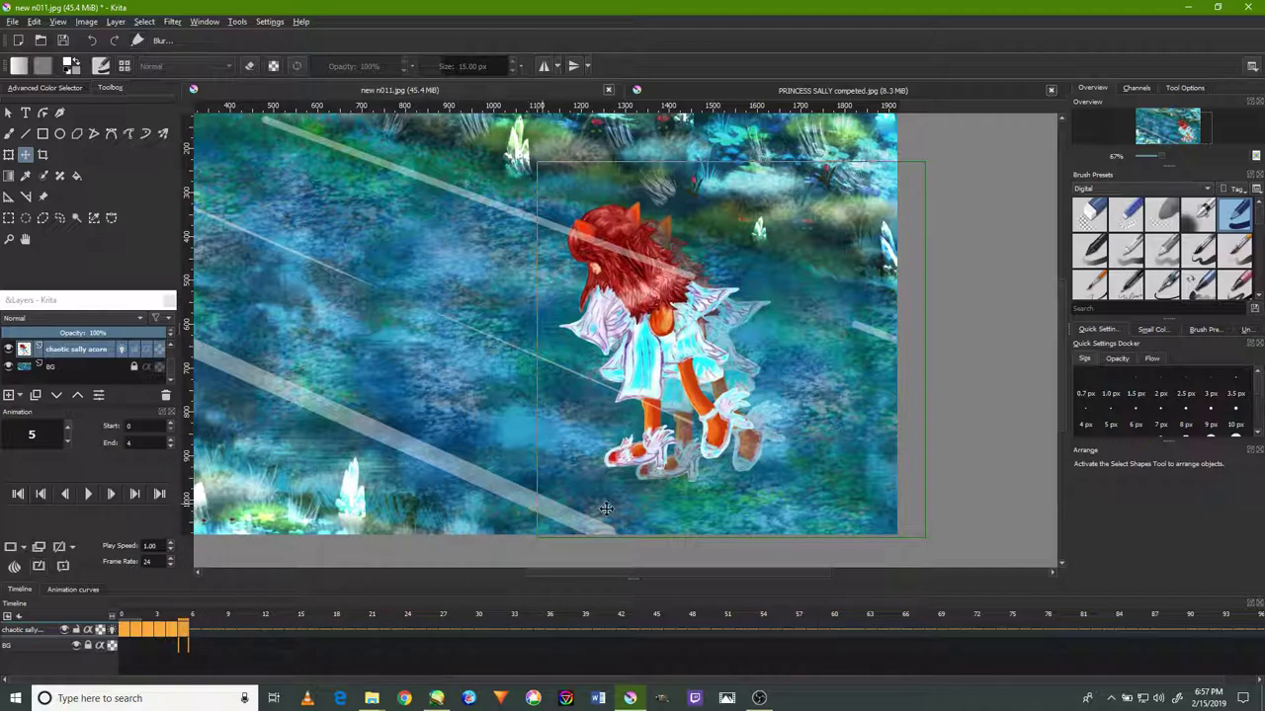
{"action": "left_click", "coordinate": [9, 155]}
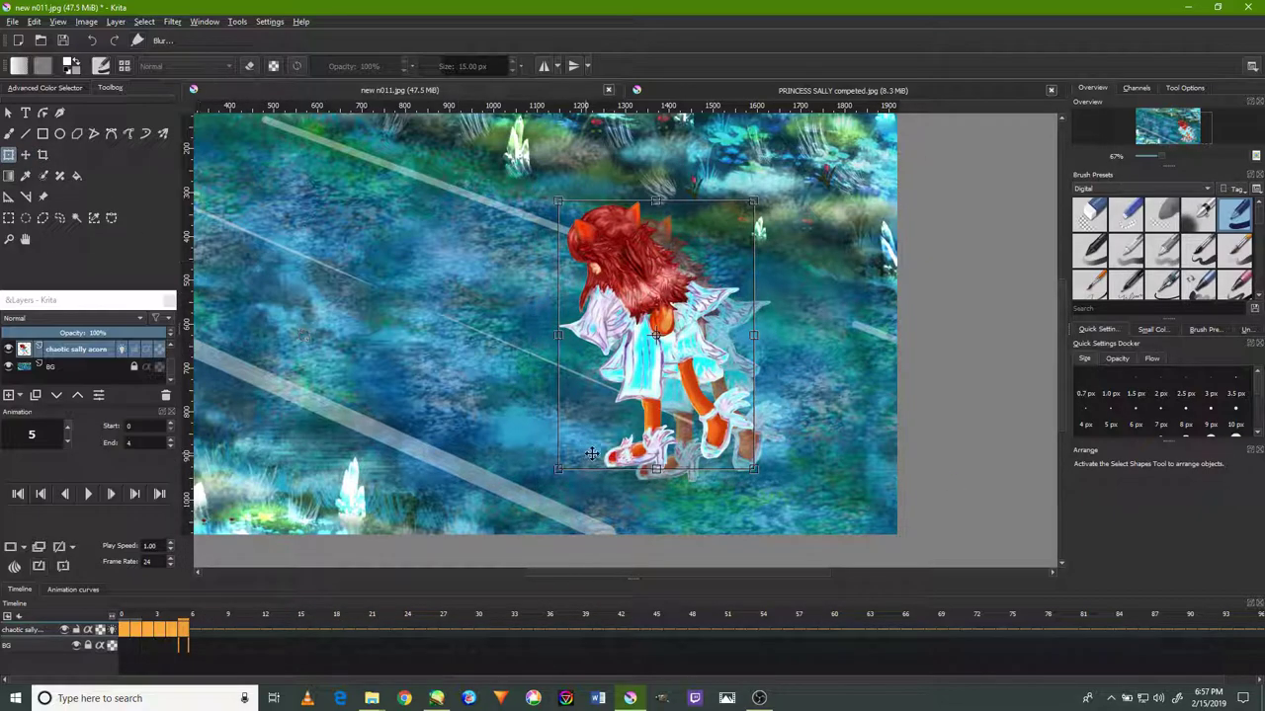
{"action": "left_click_drag", "start_coordinate": [754, 491], "coordinate": [750, 489]}
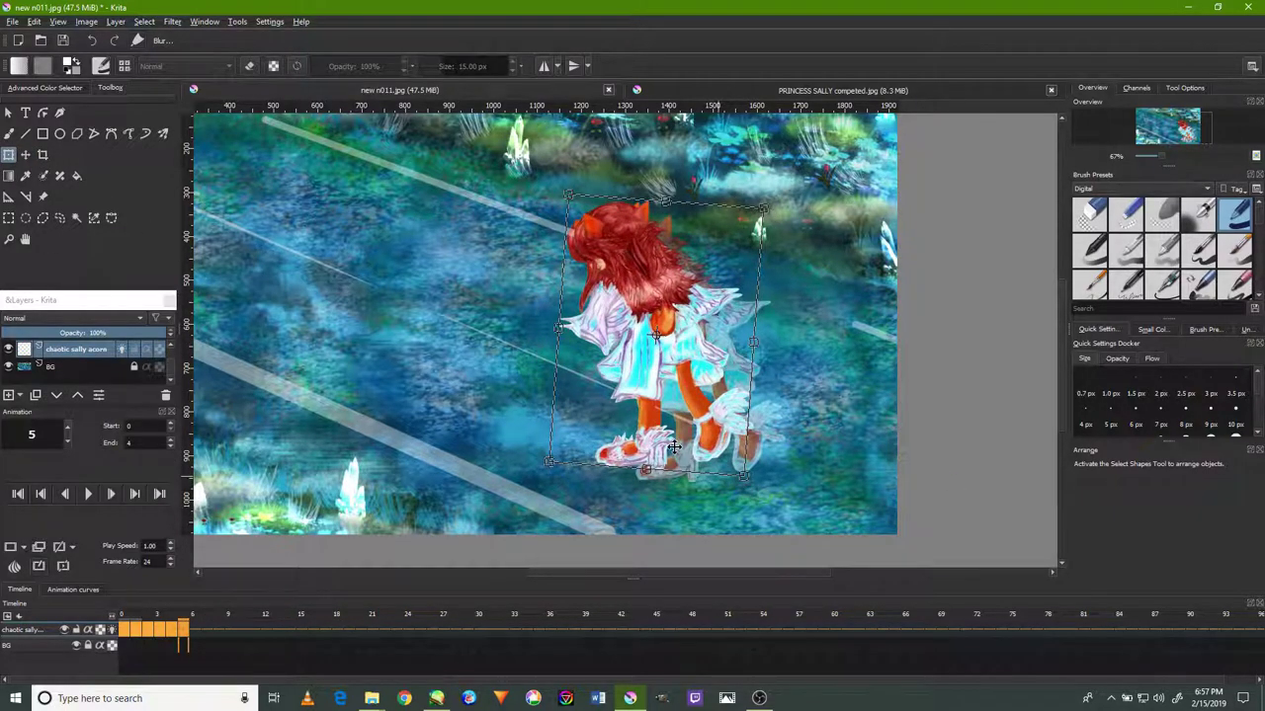
{"action": "left_click_drag", "start_coordinate": [674, 448], "coordinate": [613, 453]}
On duplicated frames 6 and 7, tilt the girl and move her further left and up.
{"action": "right_click", "coordinate": [196, 629]}
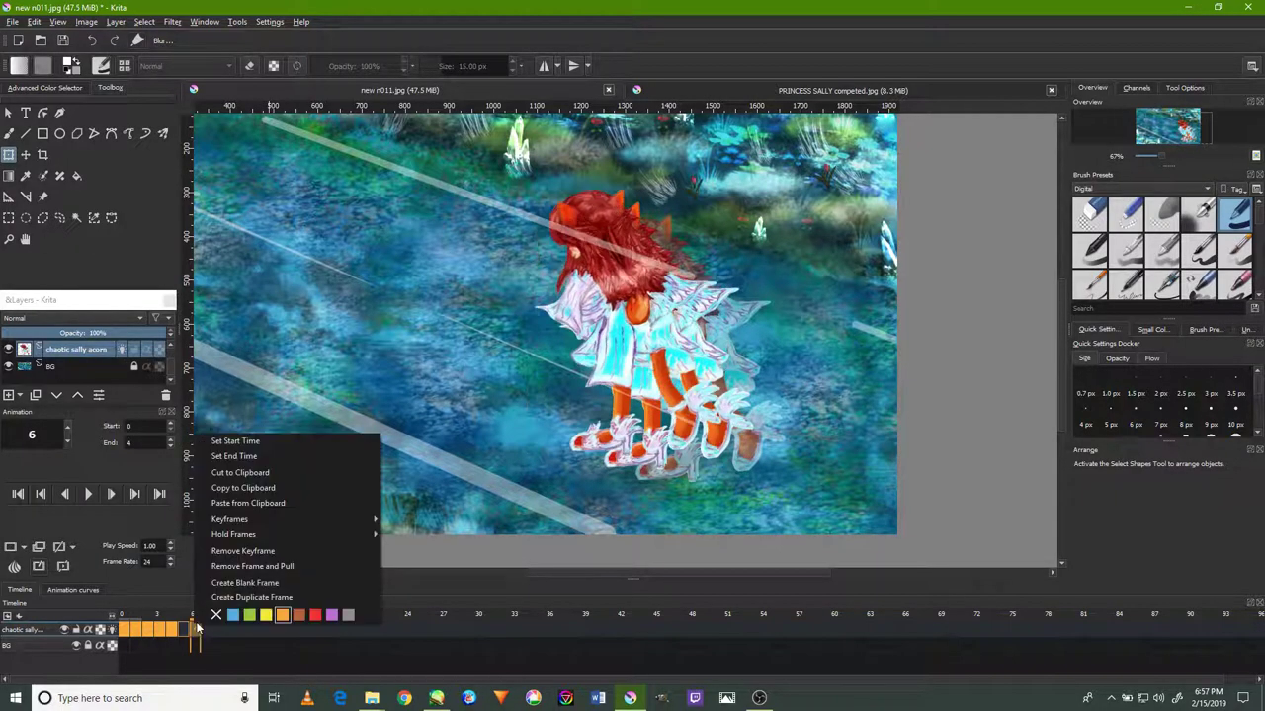
{"action": "left_click", "coordinate": [731, 293]}
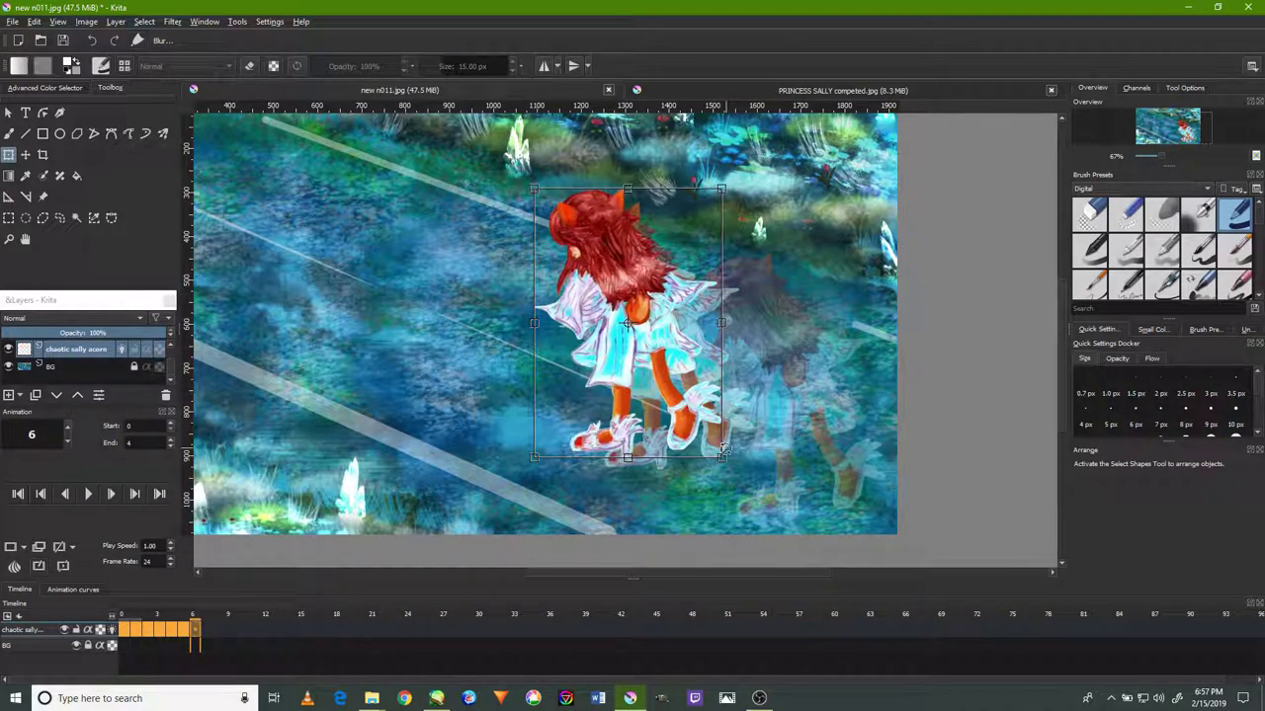
{"action": "left_click_drag", "start_coordinate": [675, 429], "coordinate": [636, 417]}
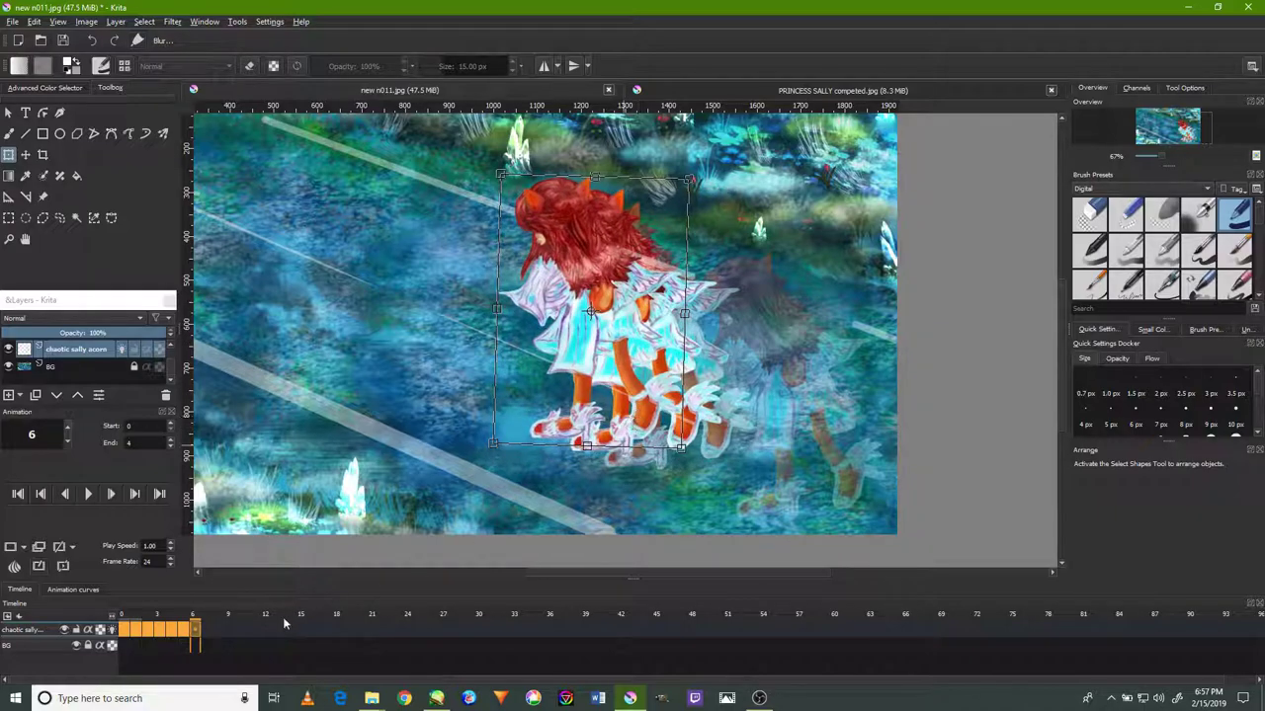
{"action": "left_click", "coordinate": [206, 630]}
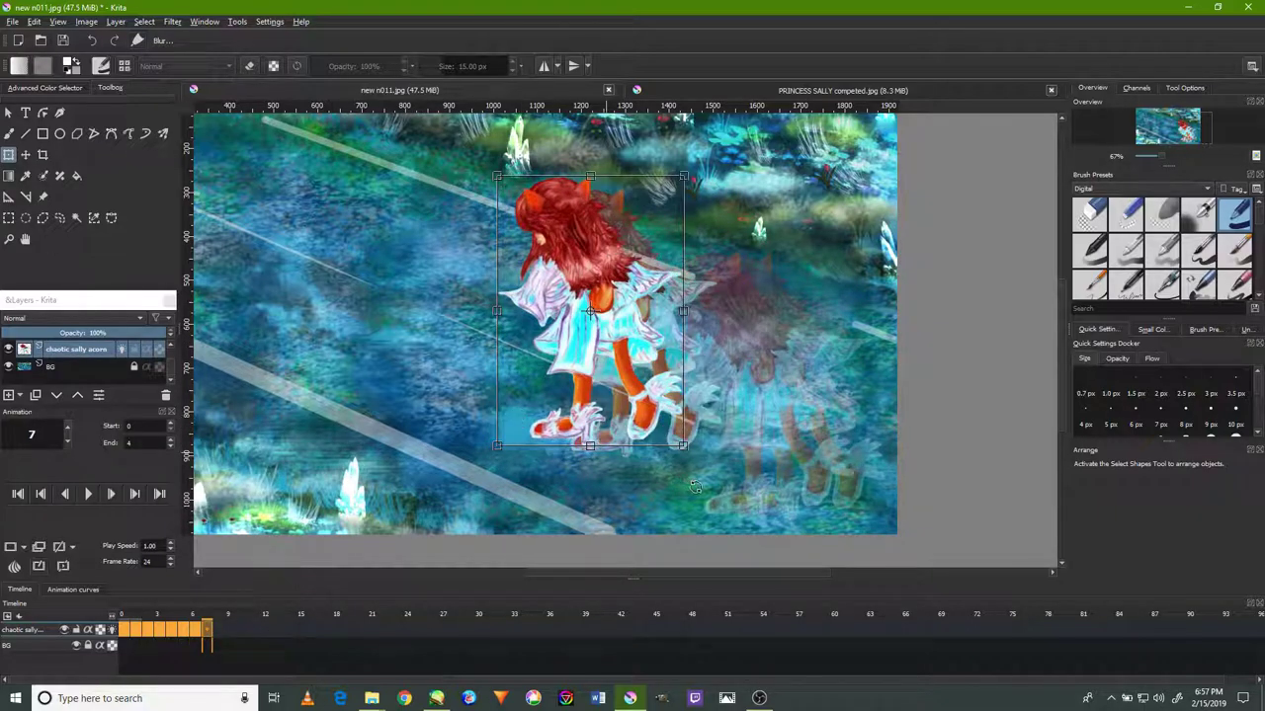
{"action": "left_click_drag", "start_coordinate": [703, 478], "coordinate": [668, 472]}
{"action": "left_click_drag", "start_coordinate": [598, 409], "coordinate": [562, 393]}
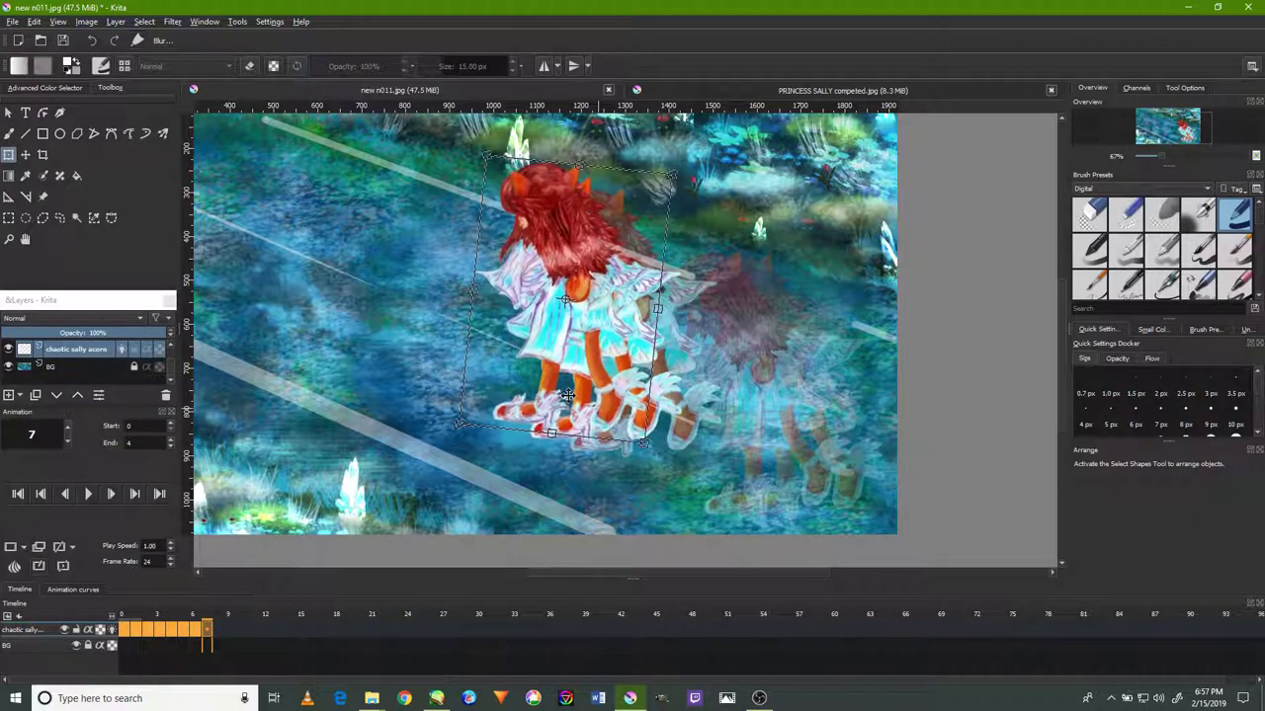
On frames 8 and 9, tilt and shift the girl up-left, ending on frame 10.
{"action": "left_click", "coordinate": [219, 630]}
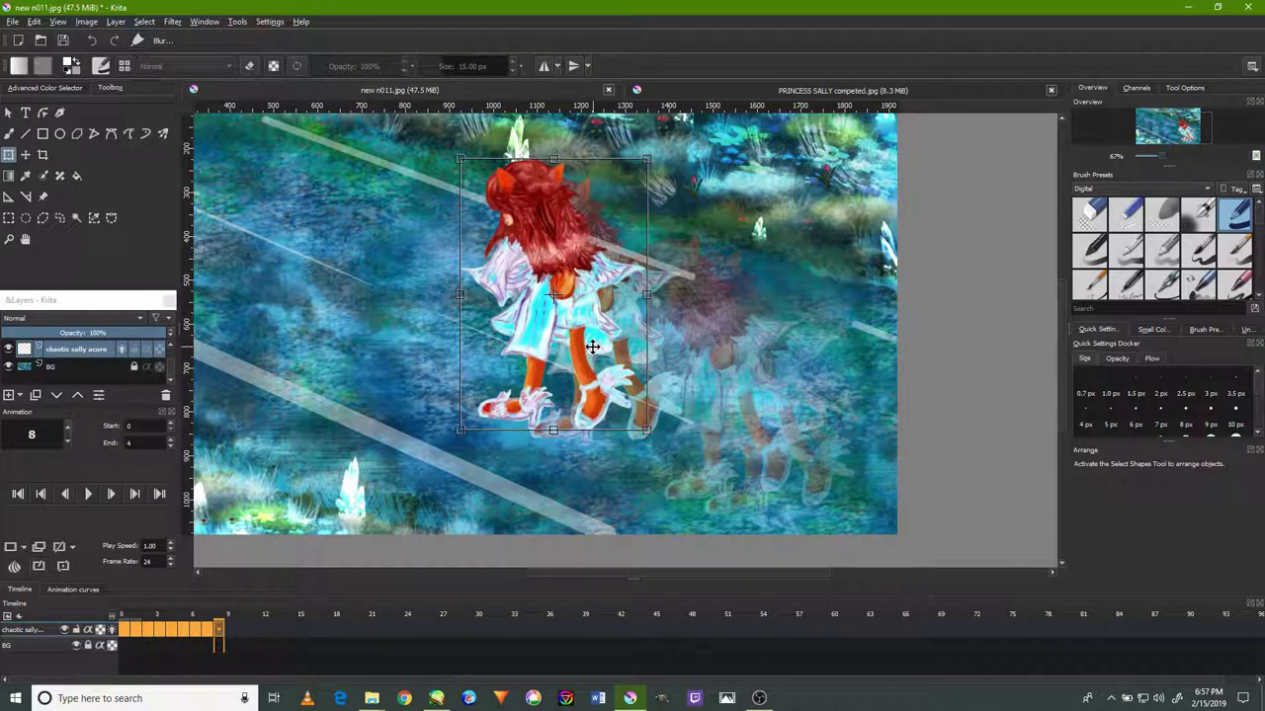
{"action": "left_click_drag", "start_coordinate": [588, 366], "coordinate": [566, 359]}
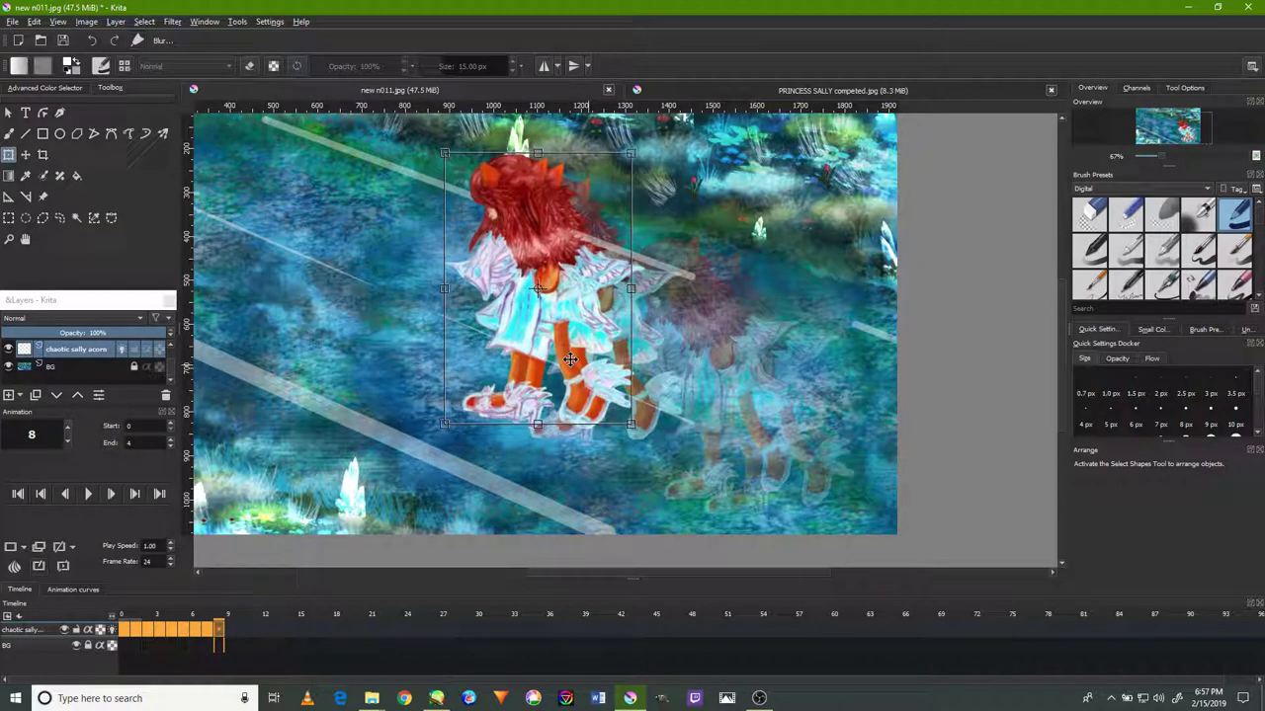
{"action": "left_click", "coordinate": [228, 630]}
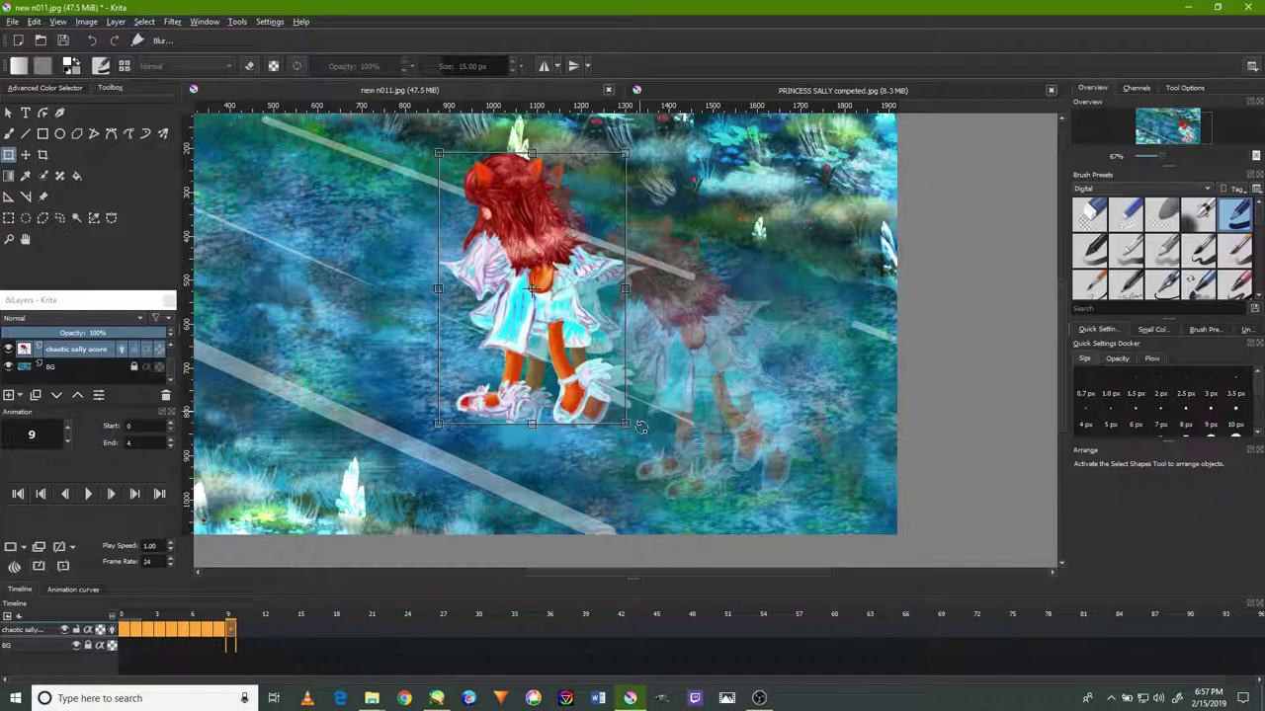
{"action": "left_click_drag", "start_coordinate": [641, 427], "coordinate": [632, 434]}
{"action": "left_click_drag", "start_coordinate": [593, 398], "coordinate": [561, 384]}
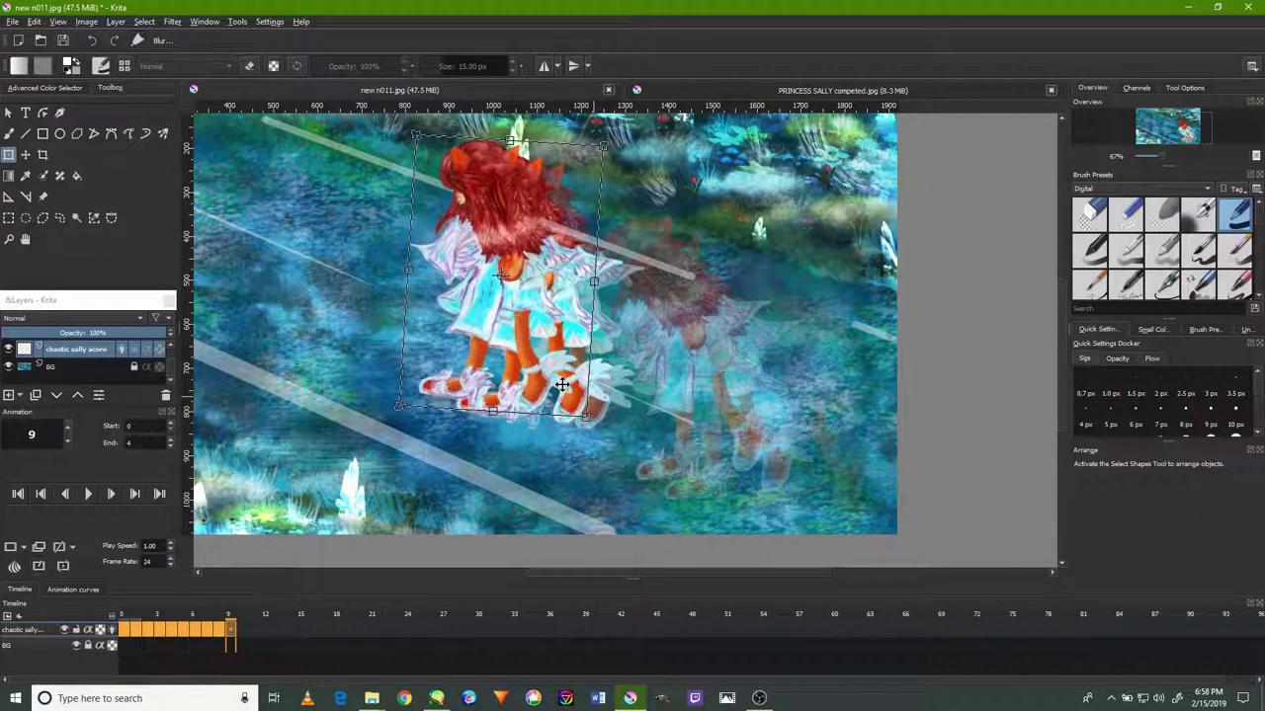
{"action": "left_click", "coordinate": [248, 633]}
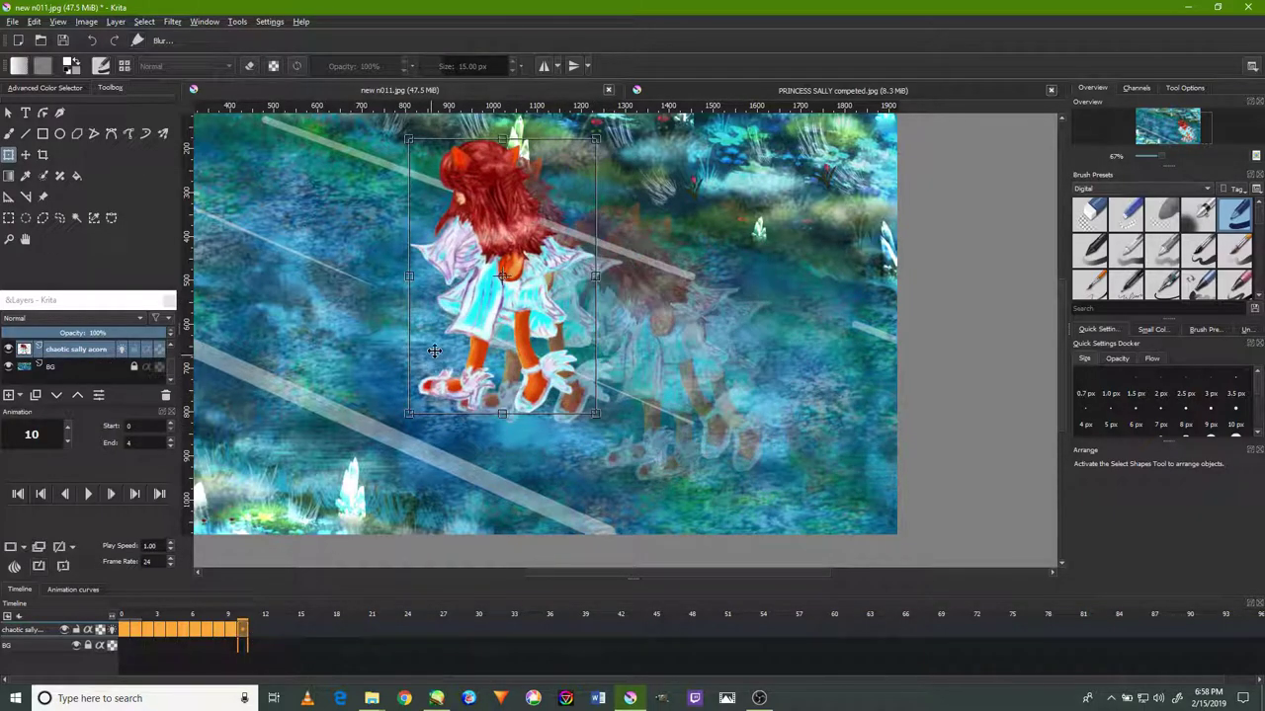
Shift and tilt the girl slightly up-left on frames 11 through 14.
{"action": "scroll", "coordinate": [496, 358], "scroll_direction": "down", "scroll_amount": 1}
{"action": "mouse_move", "coordinate": [475, 324]}
{"action": "left_mouse_down"}
{"action": "mouse_move", "coordinate": [556, 393]}
{"action": "mouse_move", "coordinate": [535, 390]}
{"action": "left_mouse_up"}
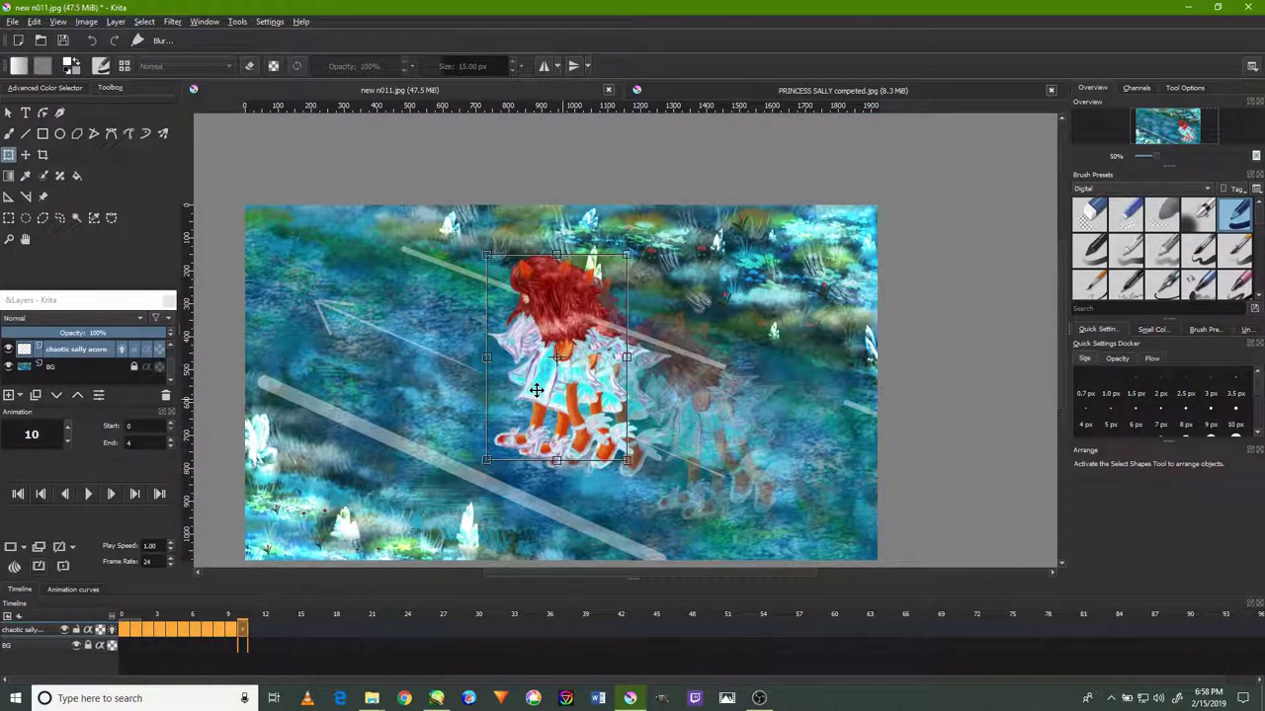
{"action": "left_click", "coordinate": [256, 637]}
{"action": "left_click_drag", "start_coordinate": [593, 423], "coordinate": [555, 405]}
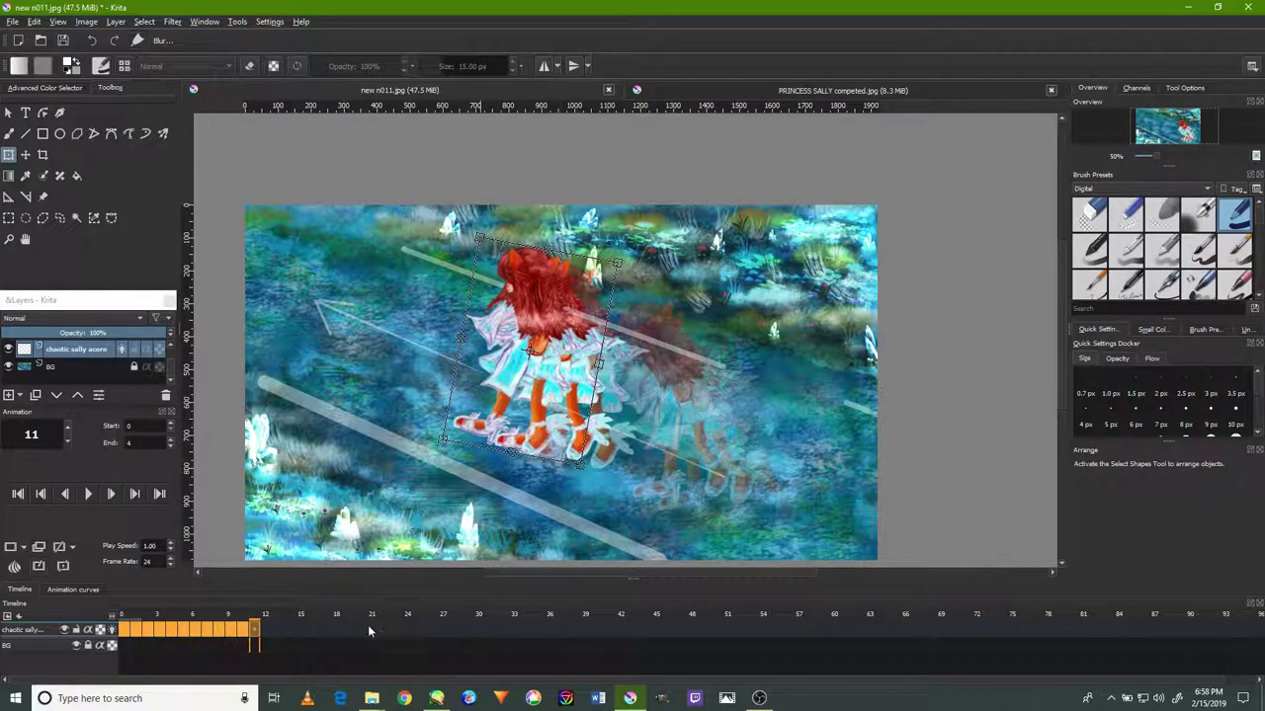
{"action": "left_click", "coordinate": [265, 630]}
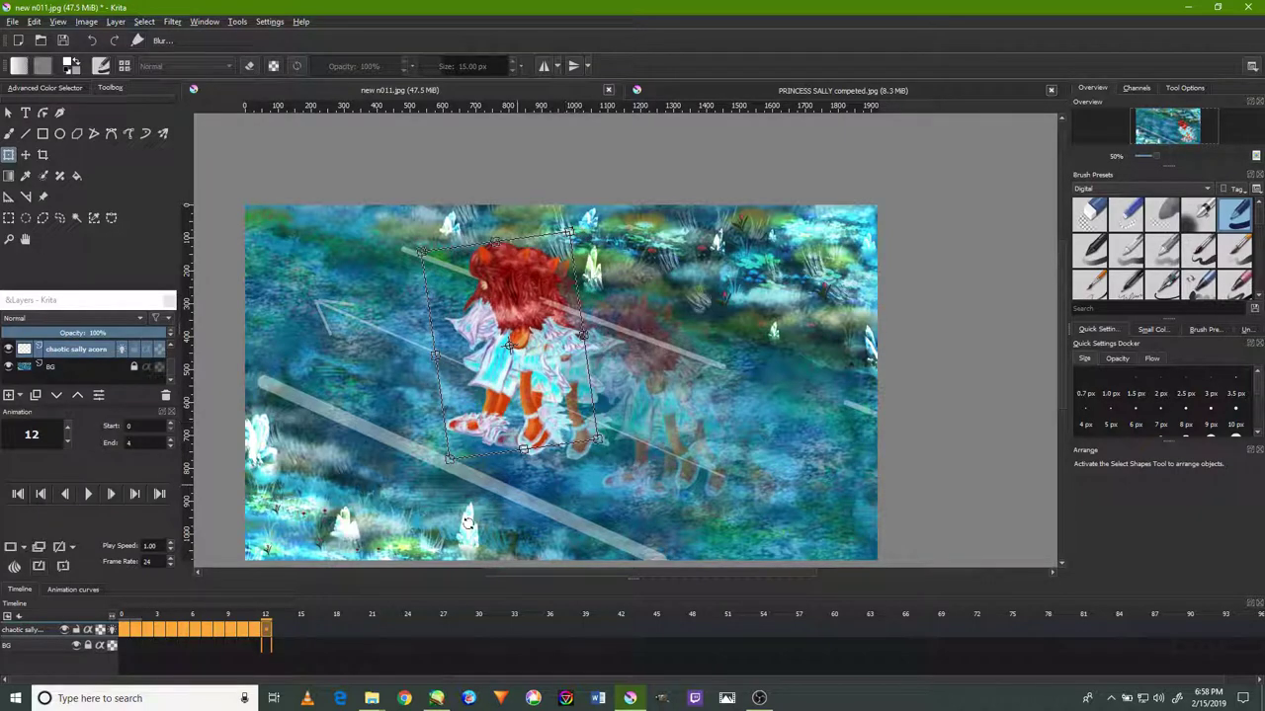
{"action": "left_click", "coordinate": [278, 631]}
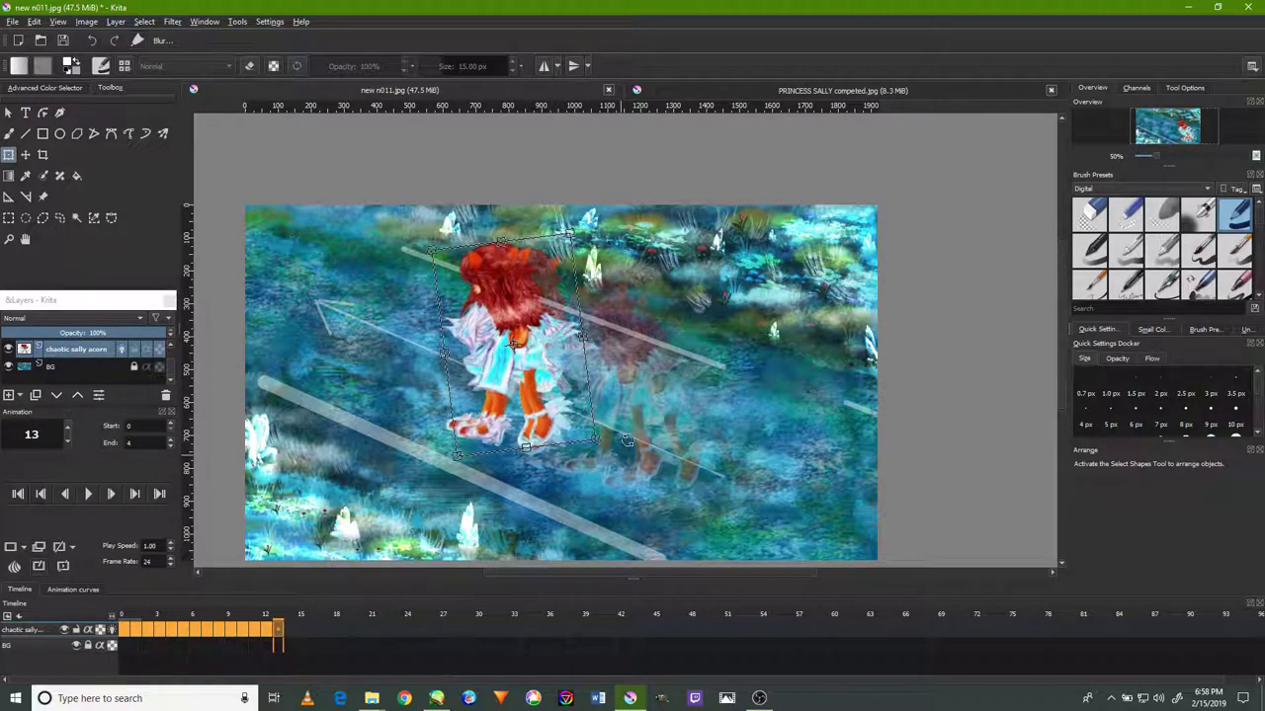
{"action": "left_click_drag", "start_coordinate": [562, 419], "coordinate": [549, 413]}
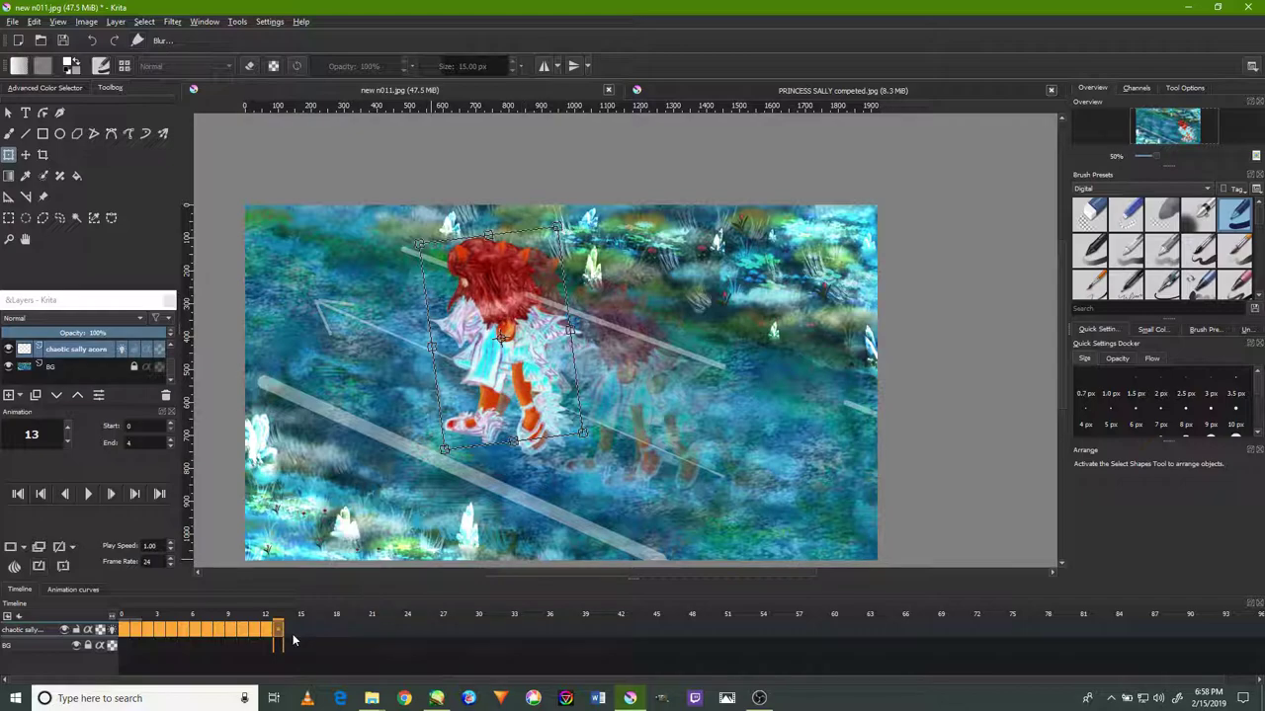
{"action": "left_click", "coordinate": [290, 630]}
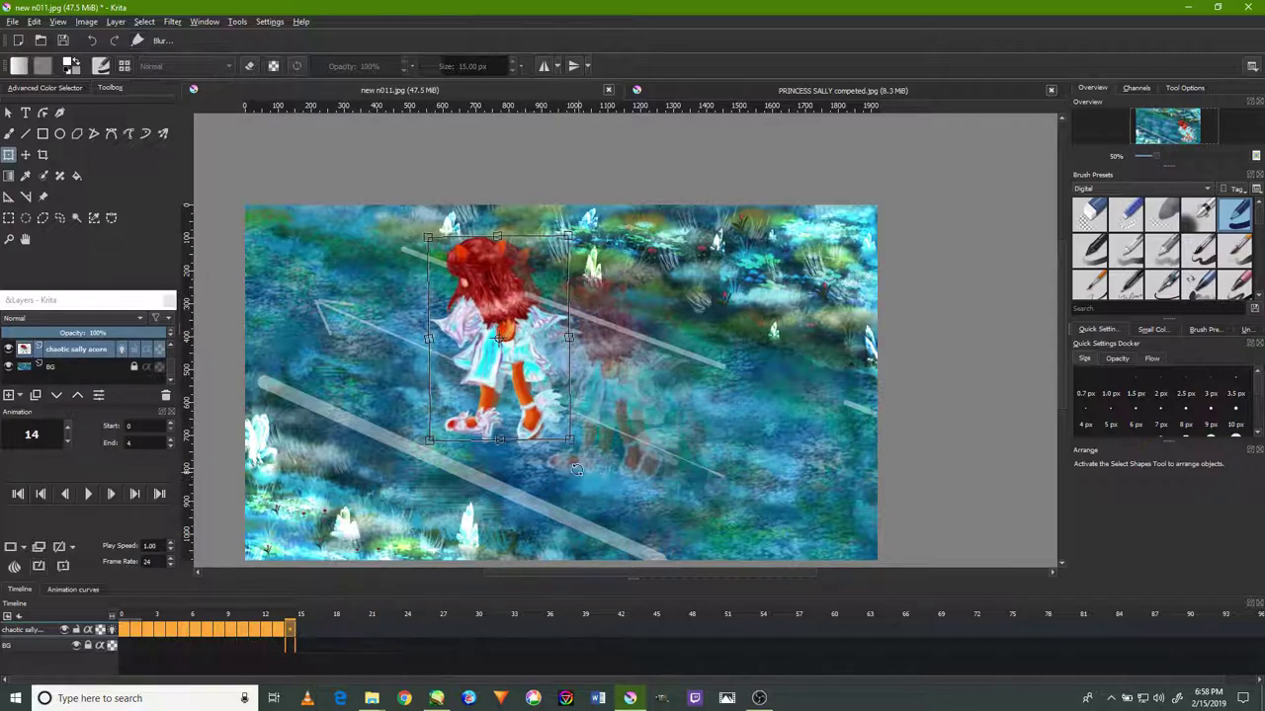
{"action": "mouse_move", "coordinate": [577, 470]}
{"action": "left_mouse_down"}
{"action": "mouse_move", "coordinate": [579, 441]}
{"action": "mouse_move", "coordinate": [510, 411]}
{"action": "left_mouse_up"}
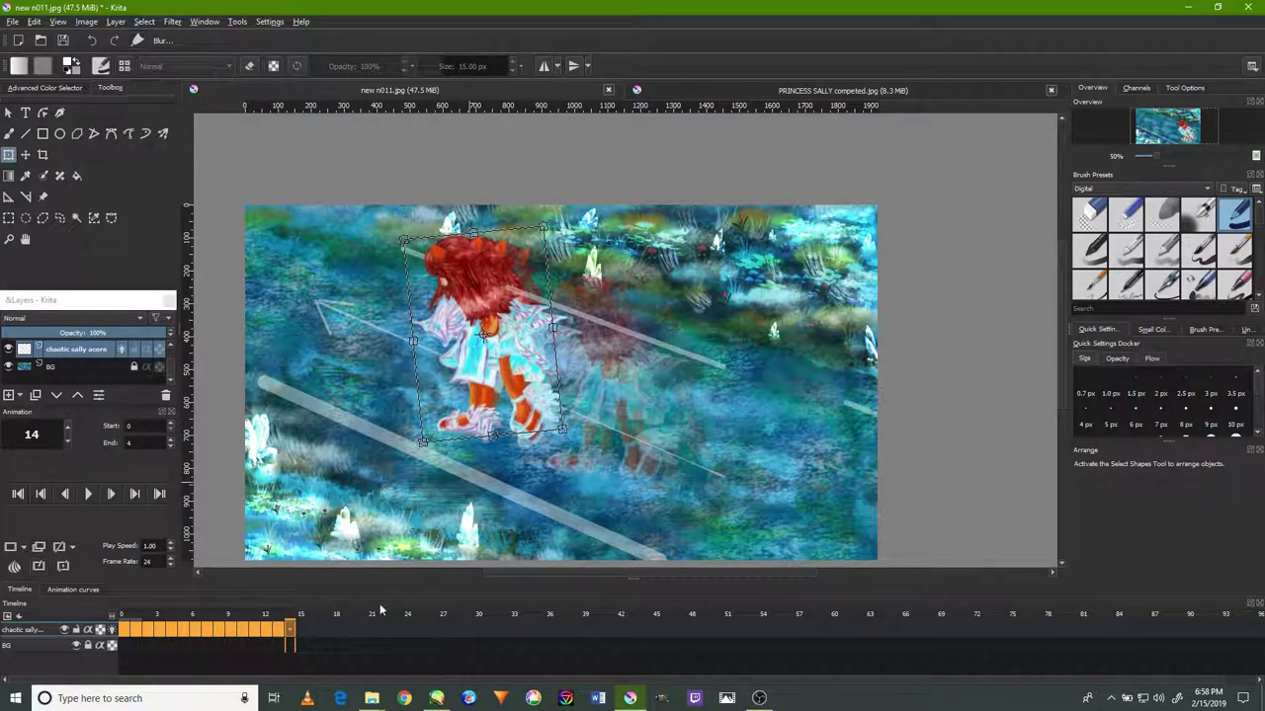
Tilt the girl and move her further up-left on frames 15 through 18.
{"action": "left_click", "coordinate": [300, 630]}
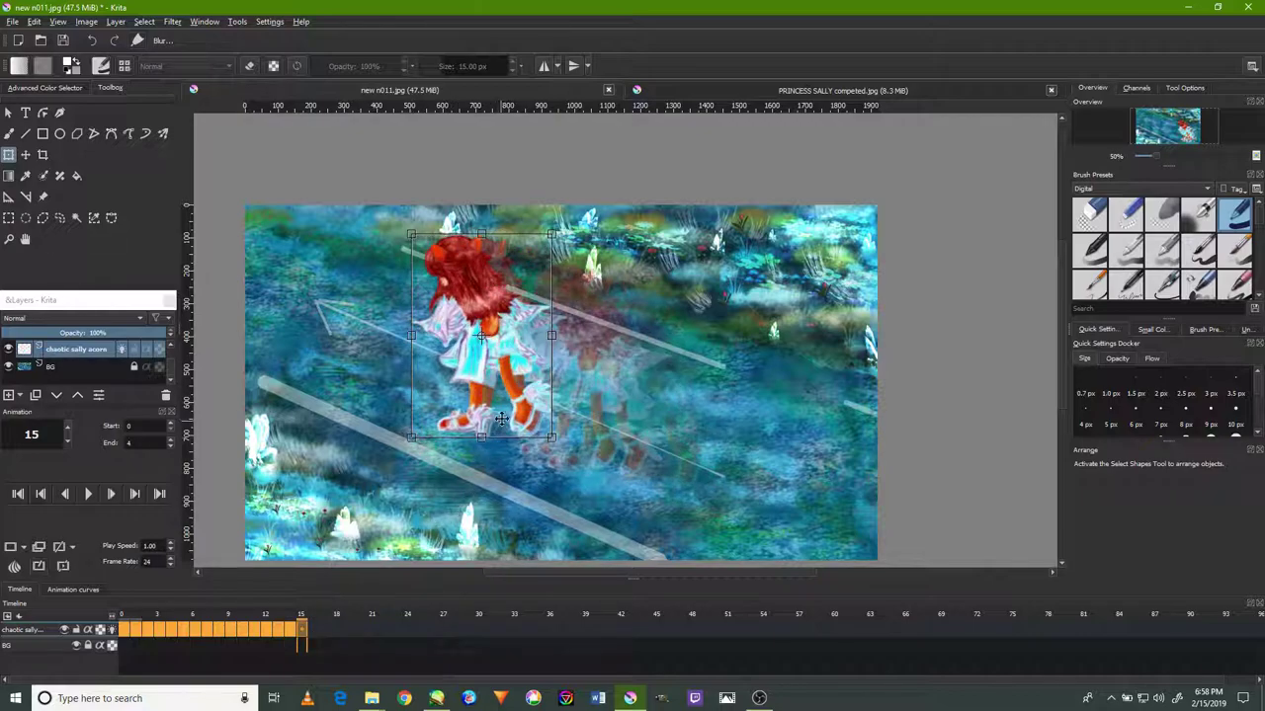
{"action": "left_click", "coordinate": [316, 629]}
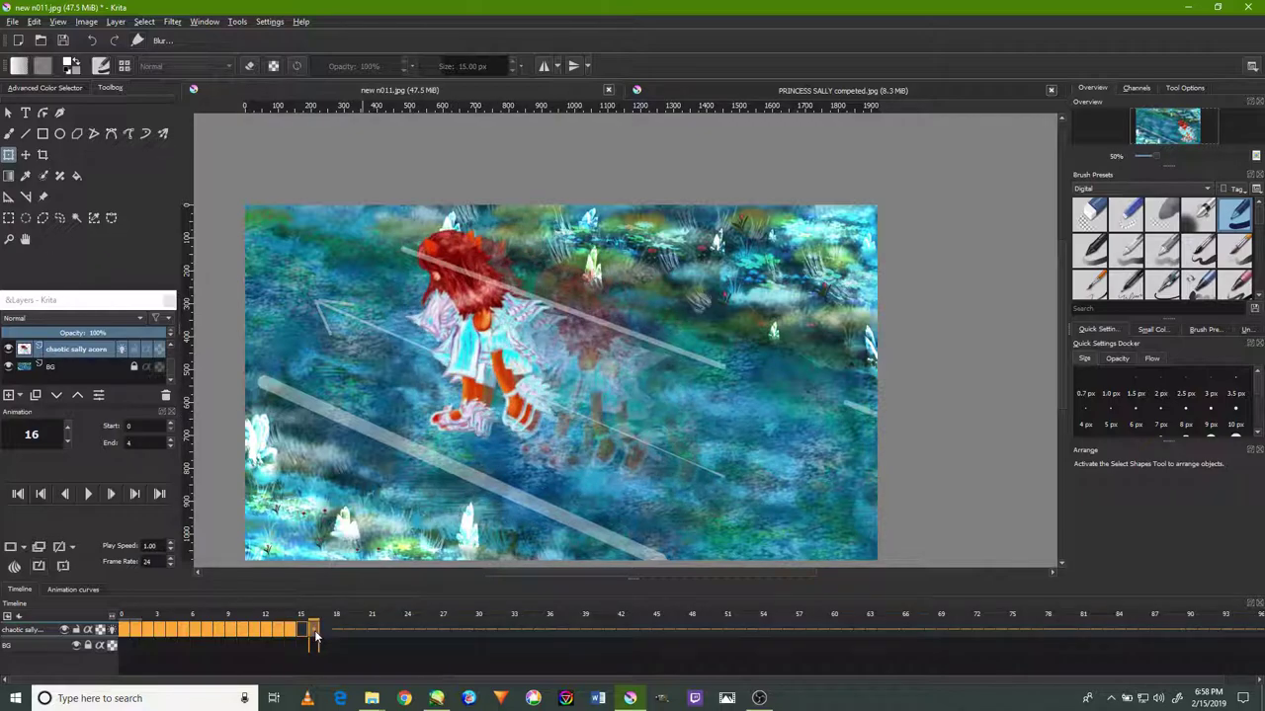
{"action": "left_click", "coordinate": [476, 420]}
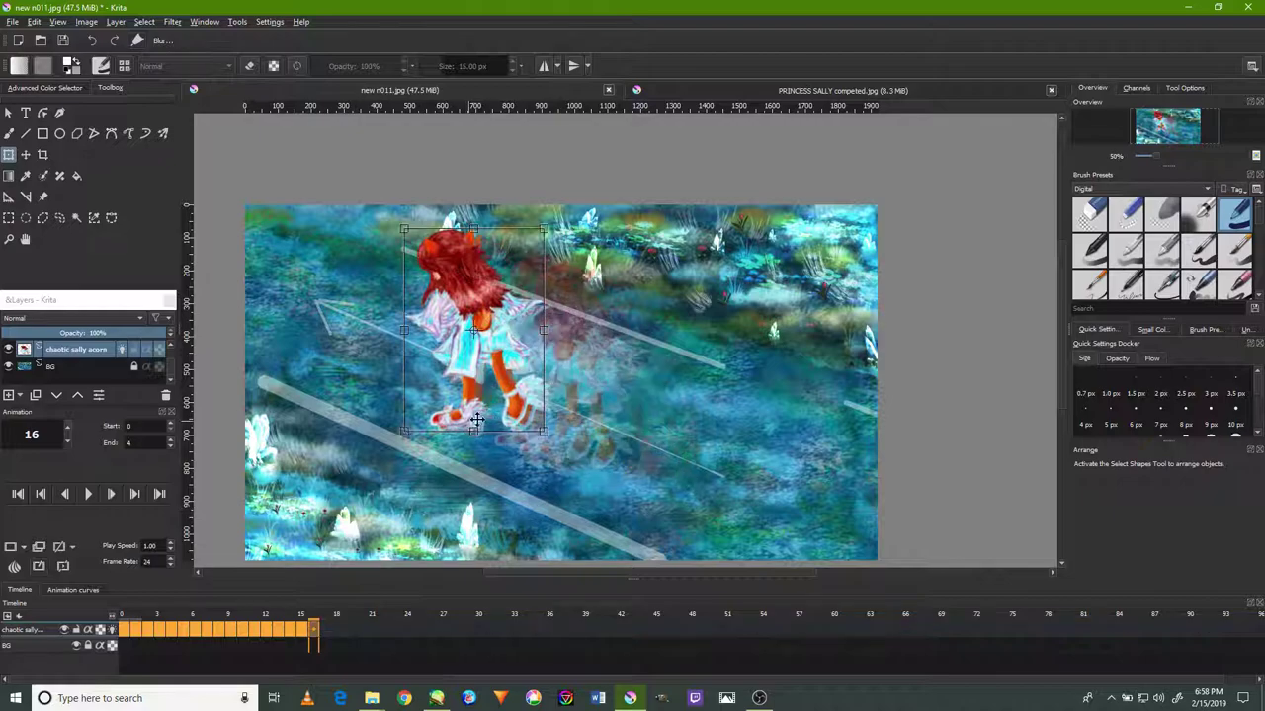
{"action": "left_click_drag", "start_coordinate": [583, 450], "coordinate": [353, 544]}
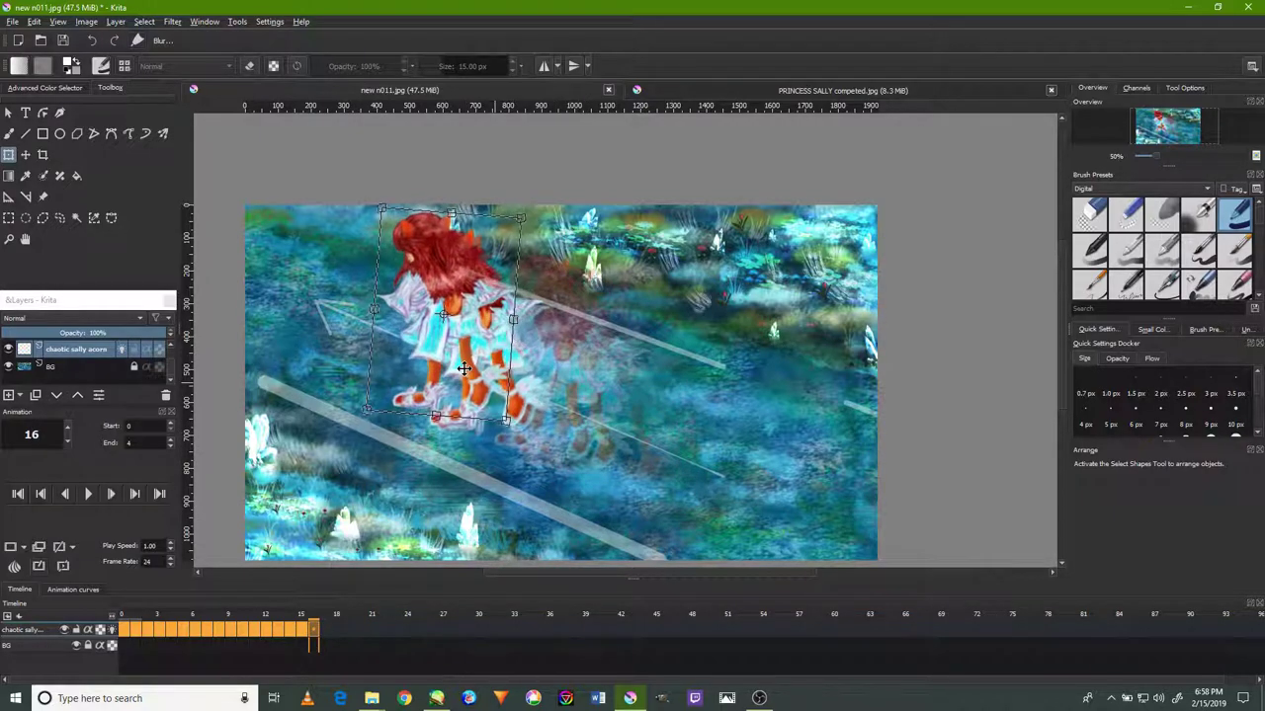
{"action": "left_click", "coordinate": [324, 630]}
{"action": "left_click", "coordinate": [485, 396]}
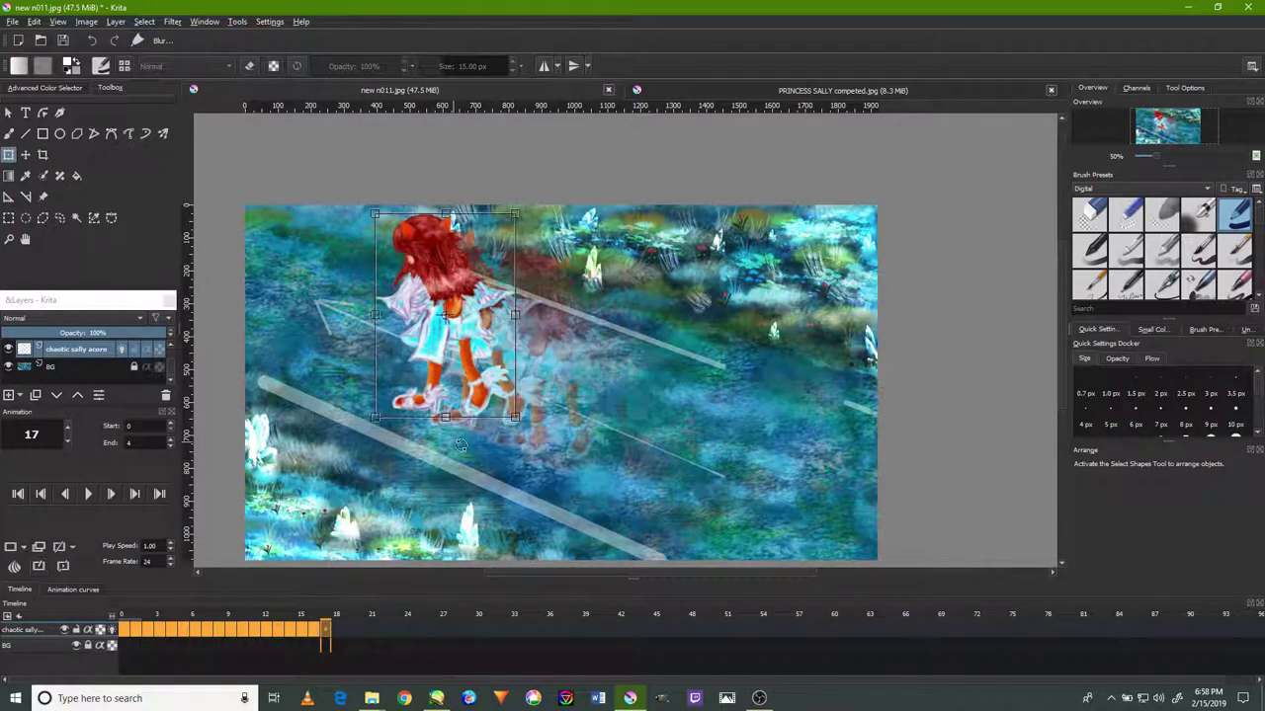
{"action": "left_click_drag", "start_coordinate": [485, 396], "coordinate": [447, 371]}
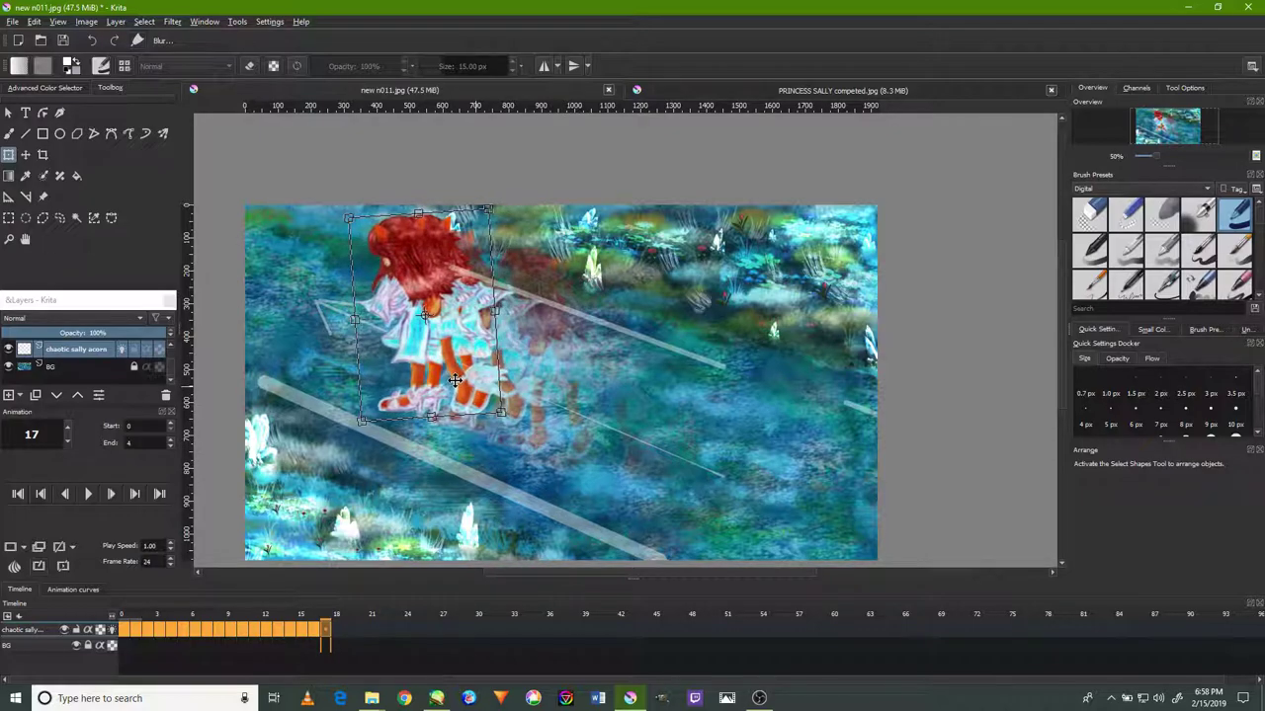
{"action": "left_click", "coordinate": [336, 629]}
{"action": "left_click_drag", "start_coordinate": [516, 443], "coordinate": [512, 452]}
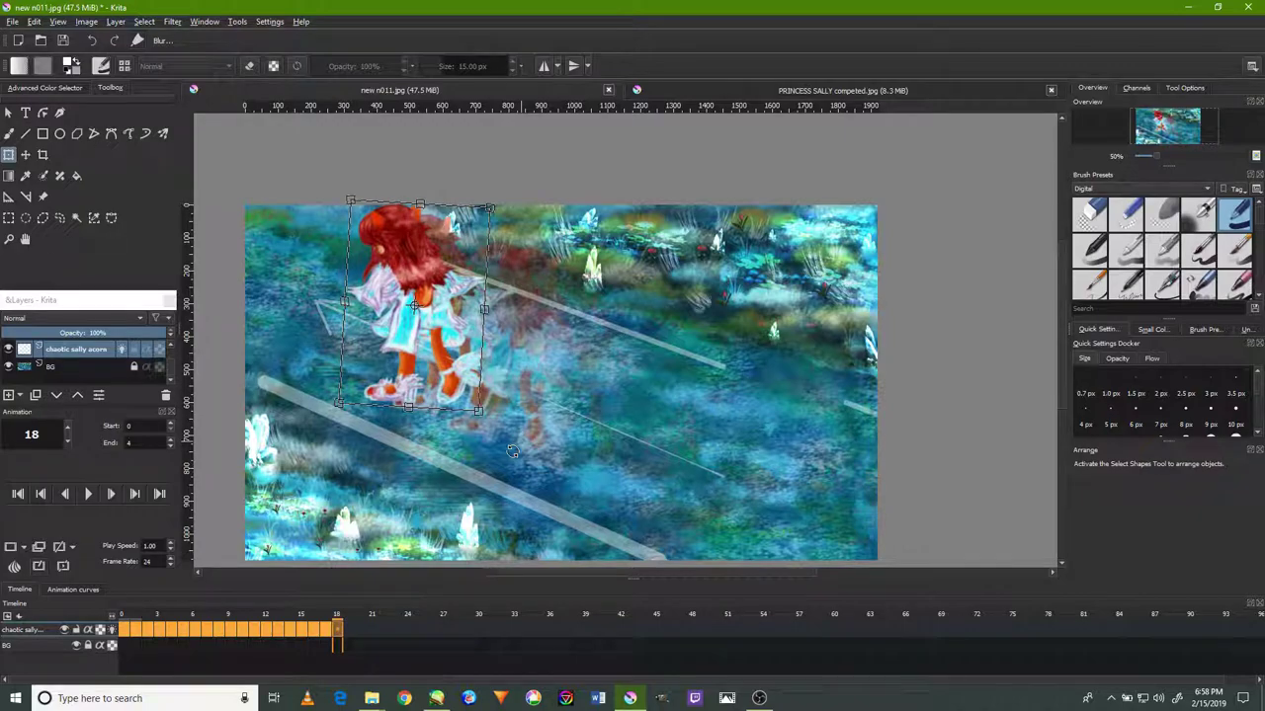
{"action": "left_click_drag", "start_coordinate": [435, 356], "coordinate": [413, 349]}
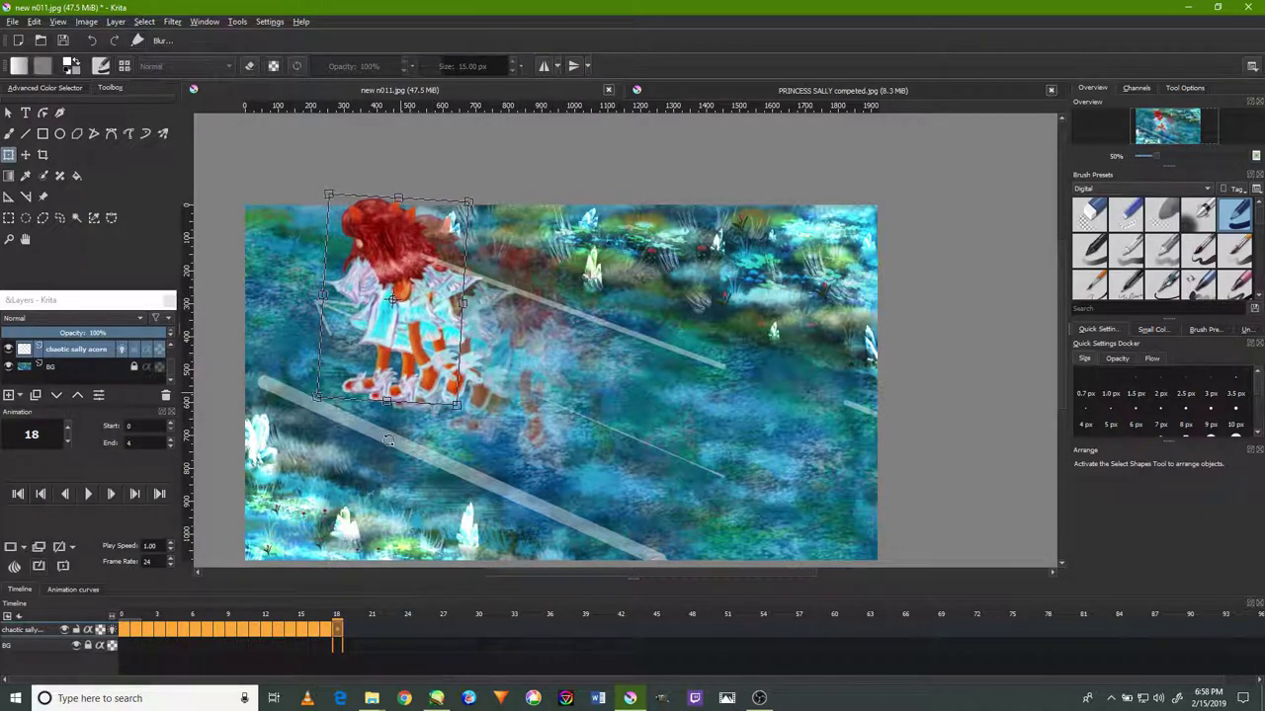
Rotate and nudge the girl up-left on frames 19 through 23.
{"action": "left_click", "coordinate": [351, 632]}
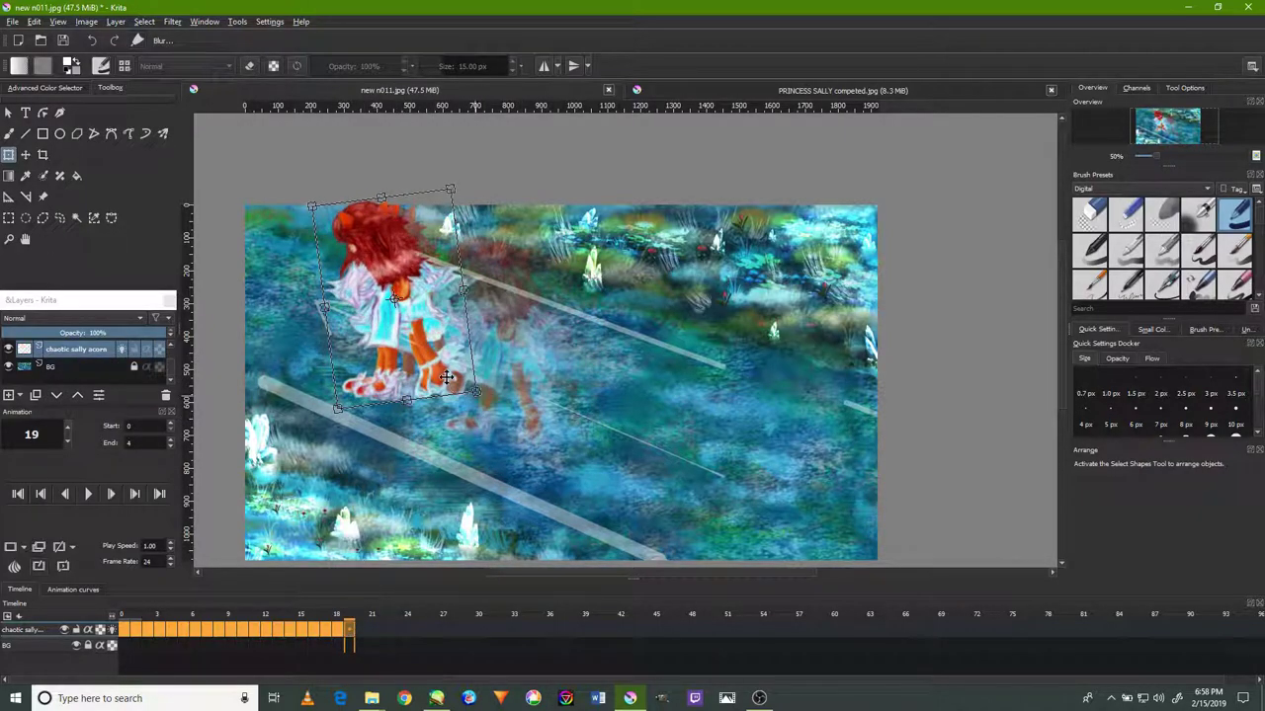
{"action": "left_click_drag", "start_coordinate": [447, 378], "coordinate": [423, 370]}
{"action": "left_click", "coordinate": [361, 632]}
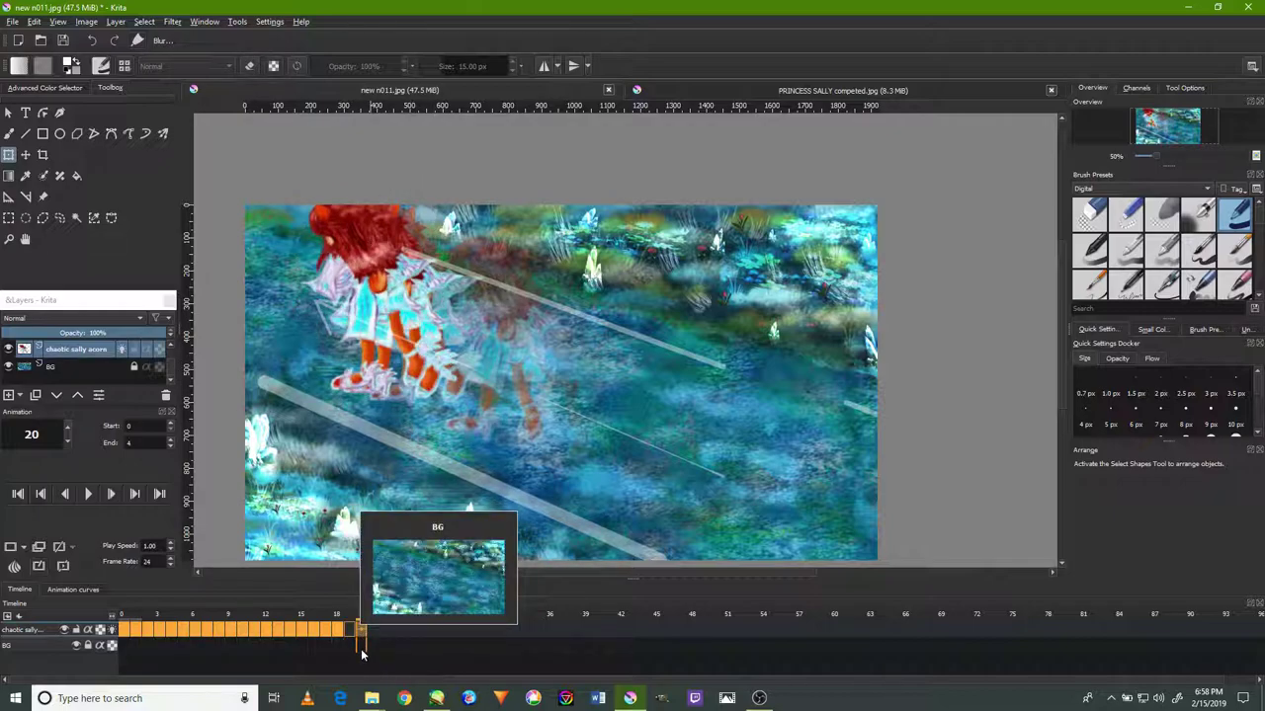
{"action": "mouse_move", "coordinate": [459, 257]}
{"action": "left_mouse_down"}
{"action": "mouse_move", "coordinate": [405, 319]}
{"action": "mouse_move", "coordinate": [393, 313]}
{"action": "left_mouse_up"}
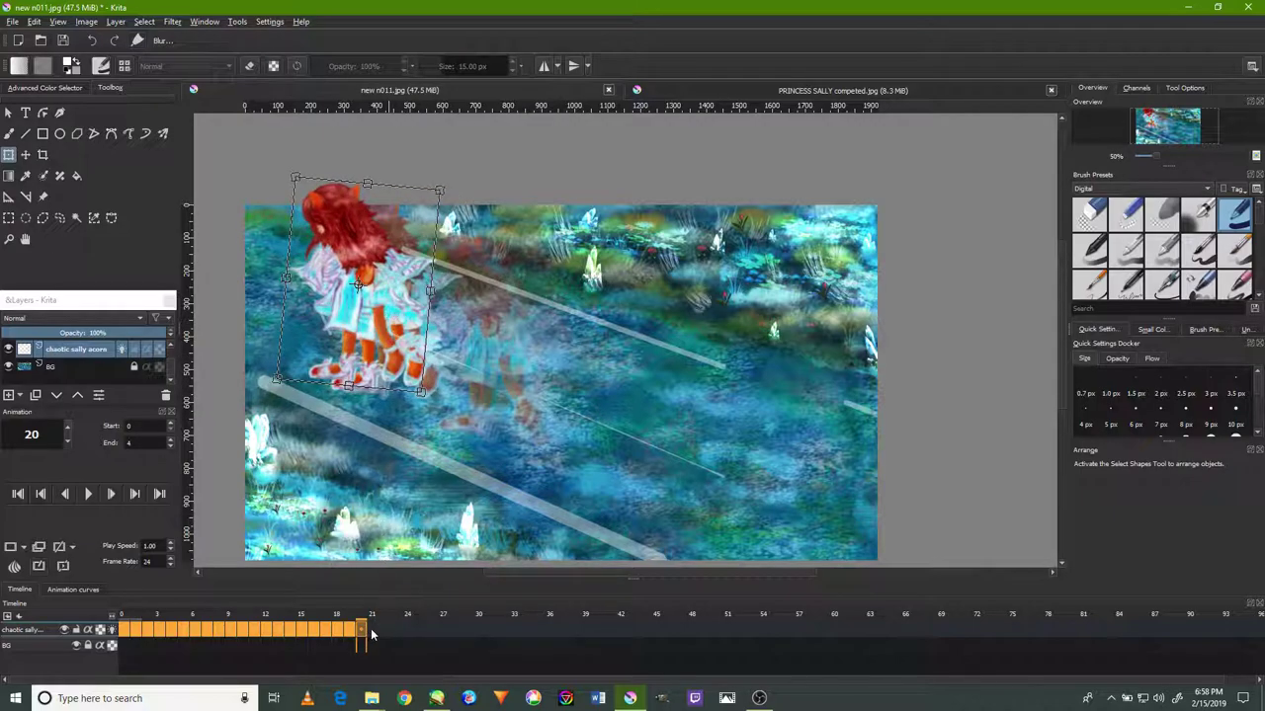
{"action": "left_click", "coordinate": [371, 635]}
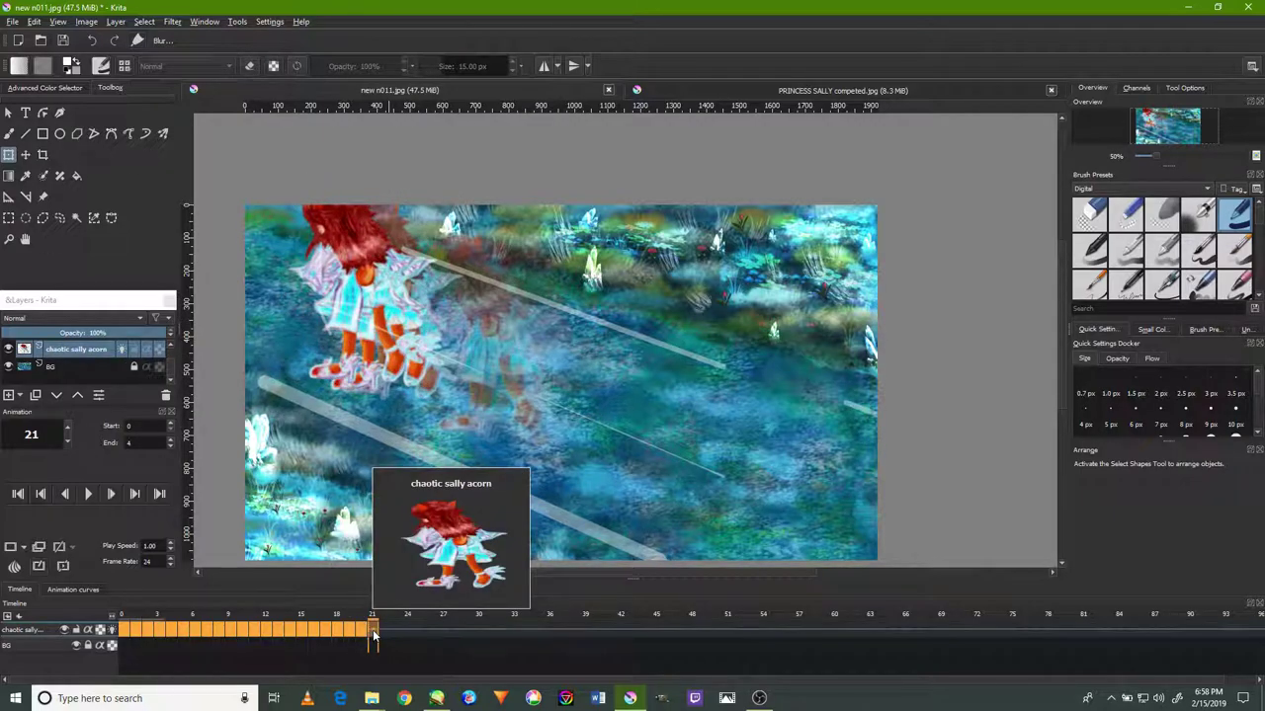
{"action": "key", "text": "ctrl+t"}
{"action": "left_click_drag", "start_coordinate": [457, 396], "coordinate": [482, 385]}
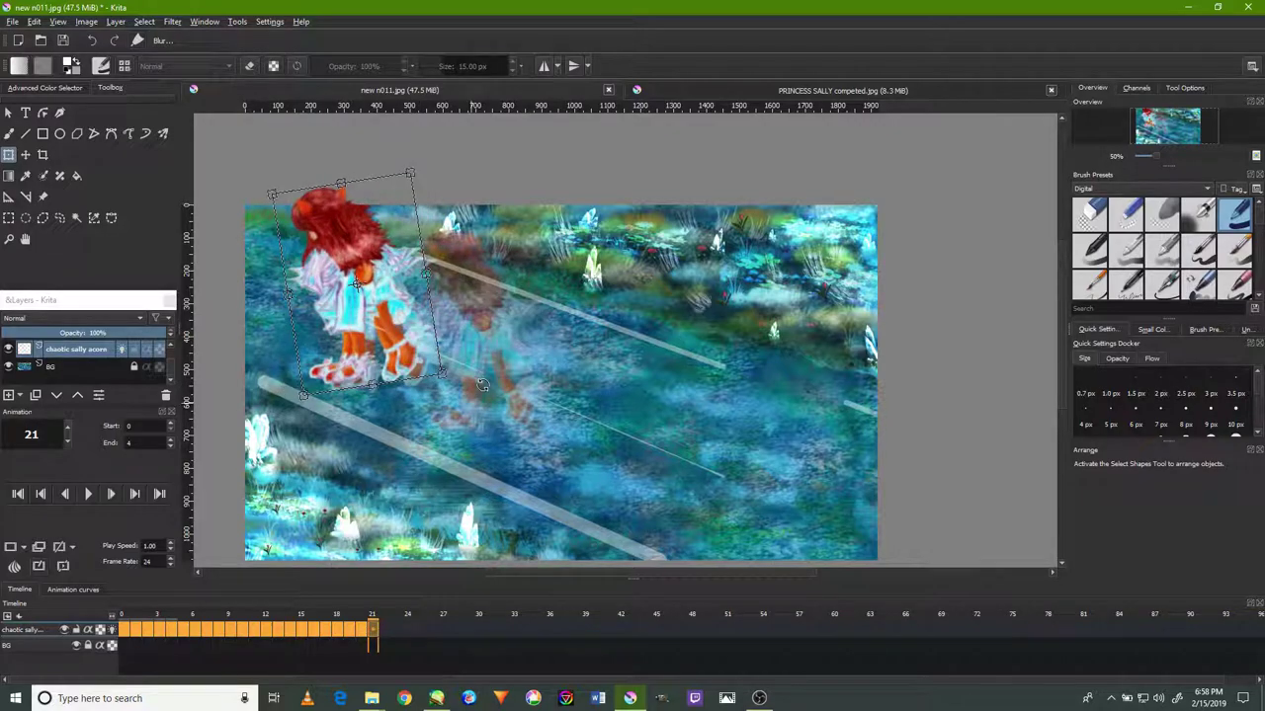
{"action": "left_click_drag", "start_coordinate": [358, 319], "coordinate": [334, 302]}
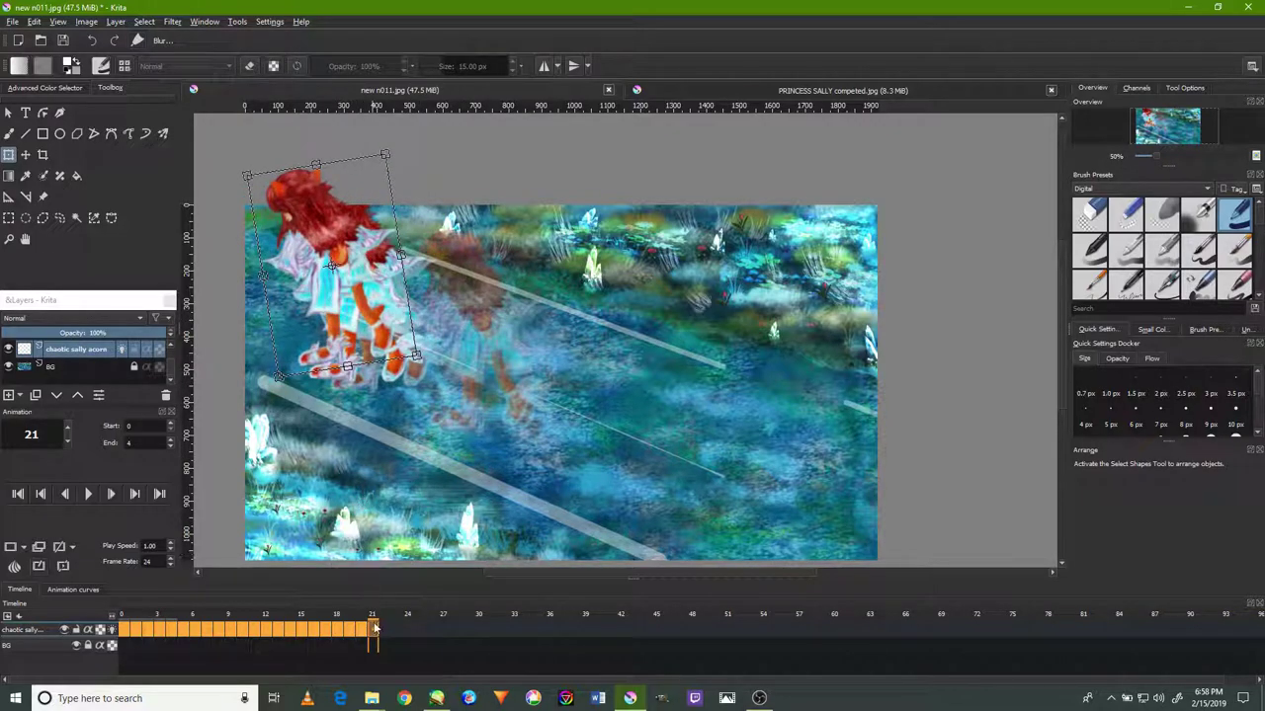
{"action": "left_click", "coordinate": [384, 629]}
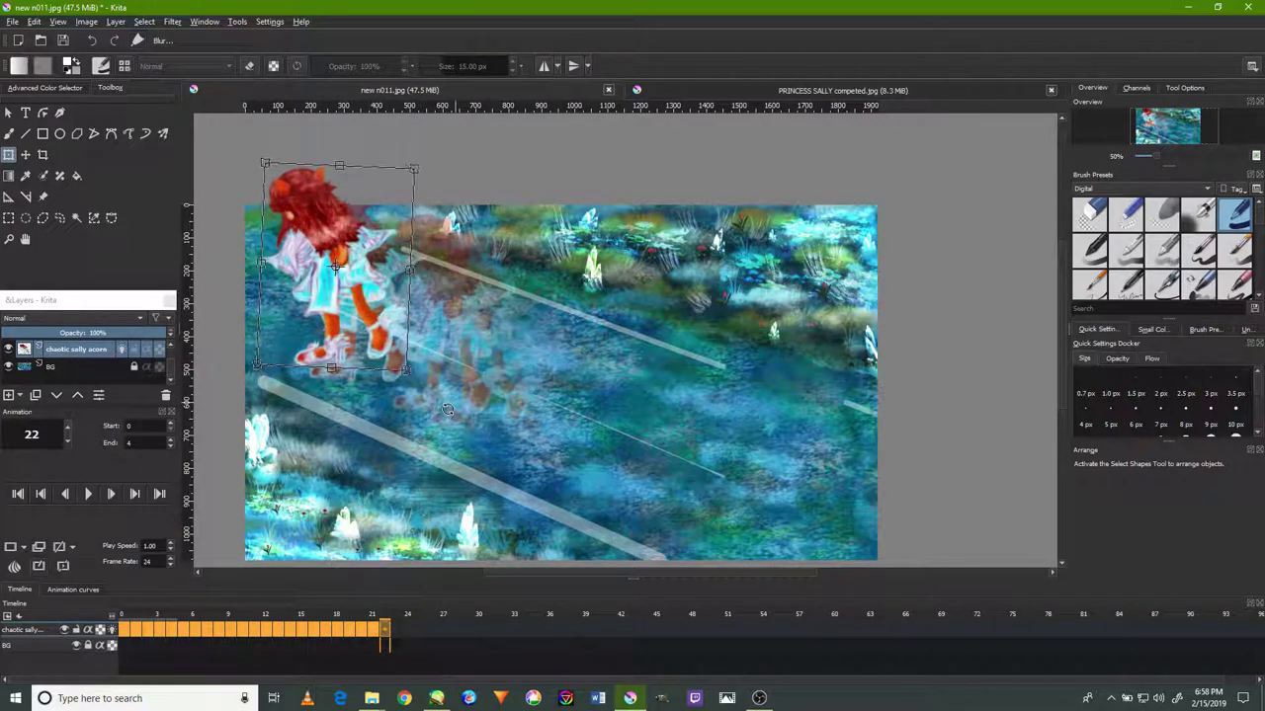
{"action": "left_click_drag", "start_coordinate": [376, 323], "coordinate": [367, 315]}
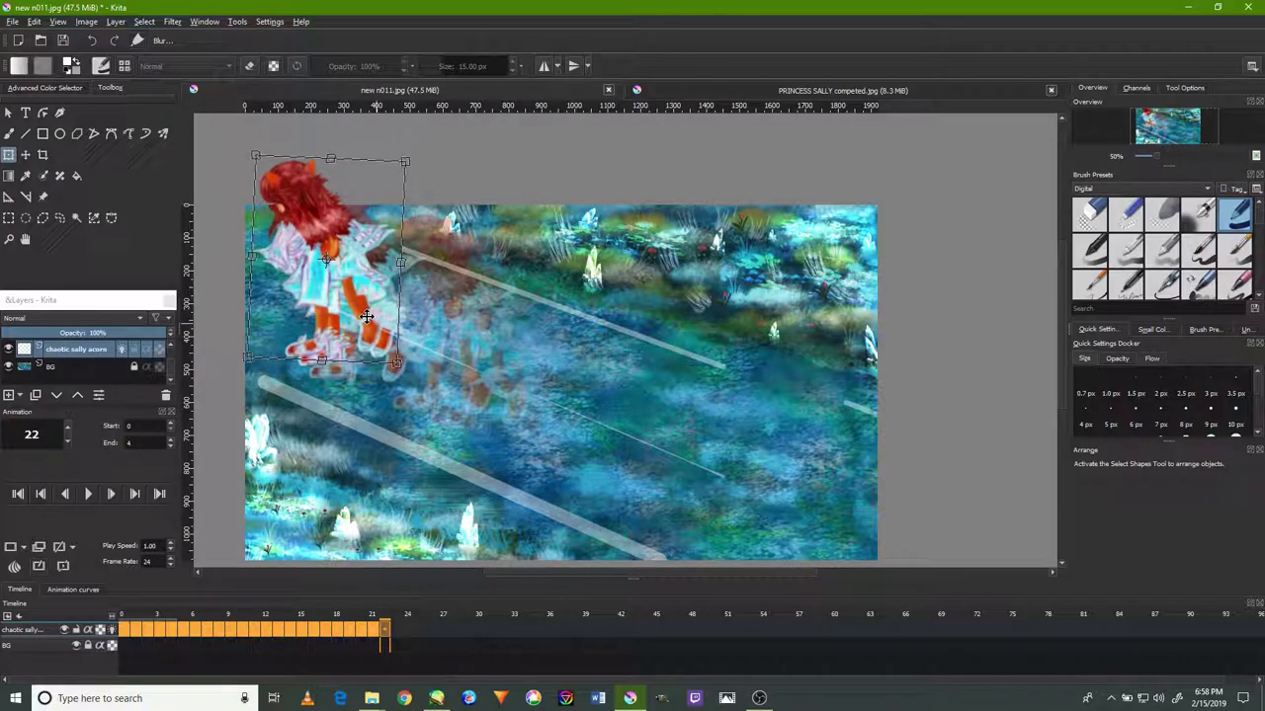
{"action": "left_click", "coordinate": [395, 629]}
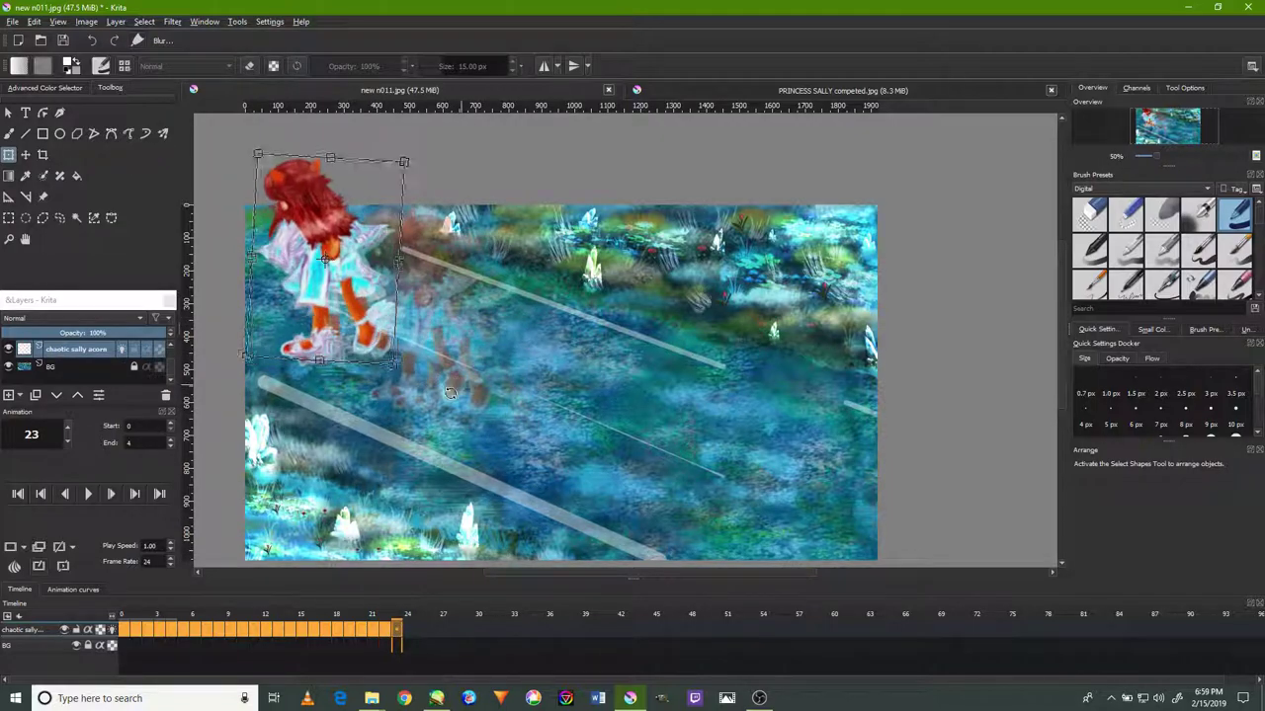
{"action": "left_click_drag", "start_coordinate": [450, 393], "coordinate": [407, 528]}
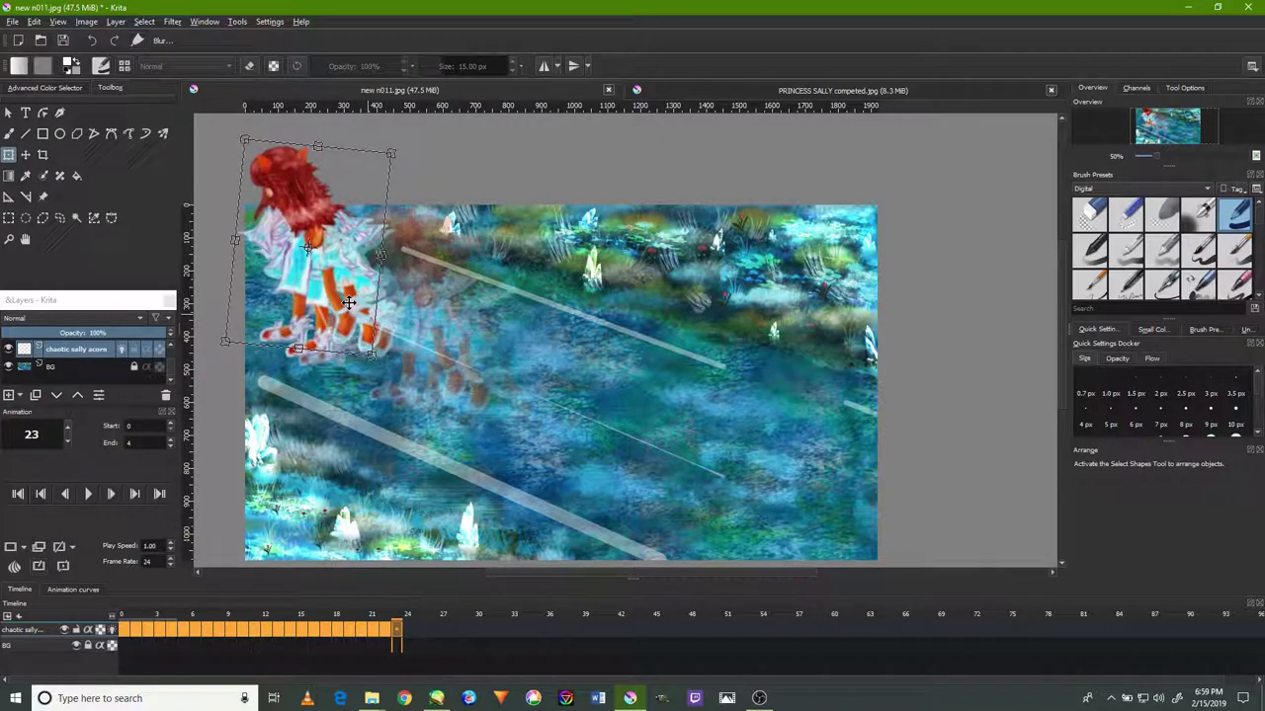
Move the girl toward the canvas's top-left corner on frames 24 through 28.
{"action": "left_click", "coordinate": [407, 629]}
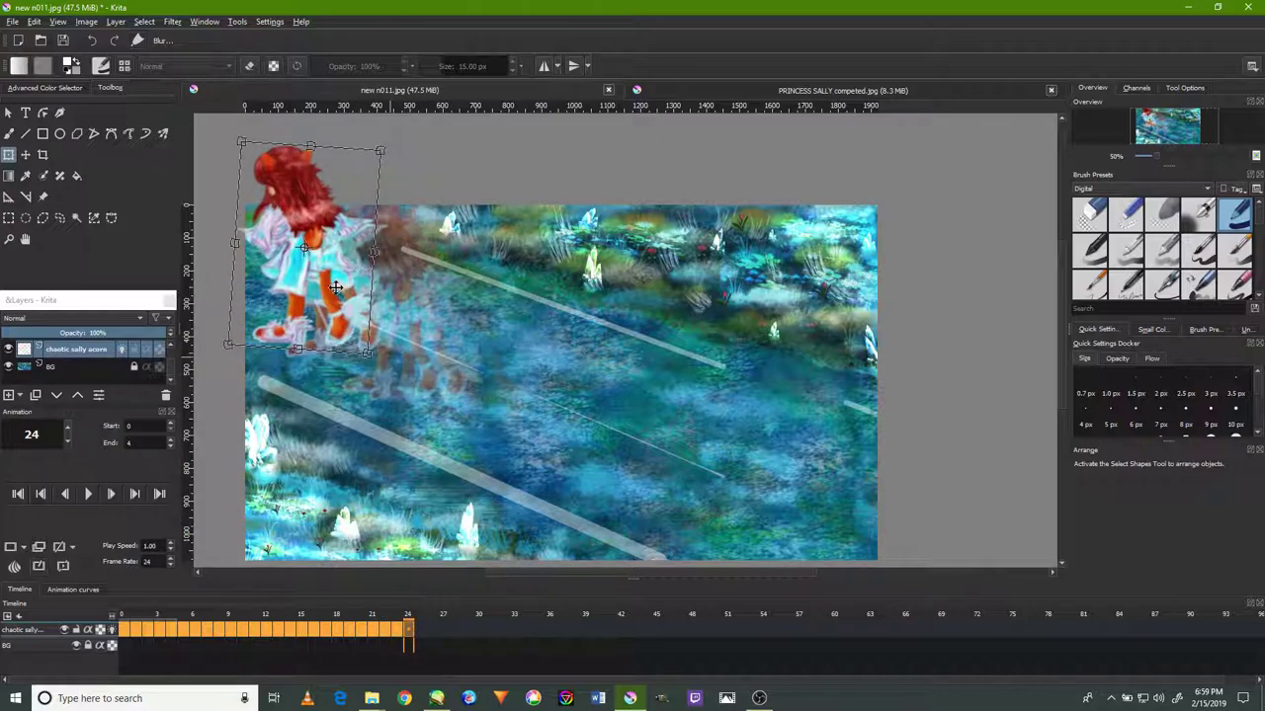
{"action": "left_click_drag", "start_coordinate": [336, 287], "coordinate": [319, 272]}
{"action": "left_click", "coordinate": [422, 628]}
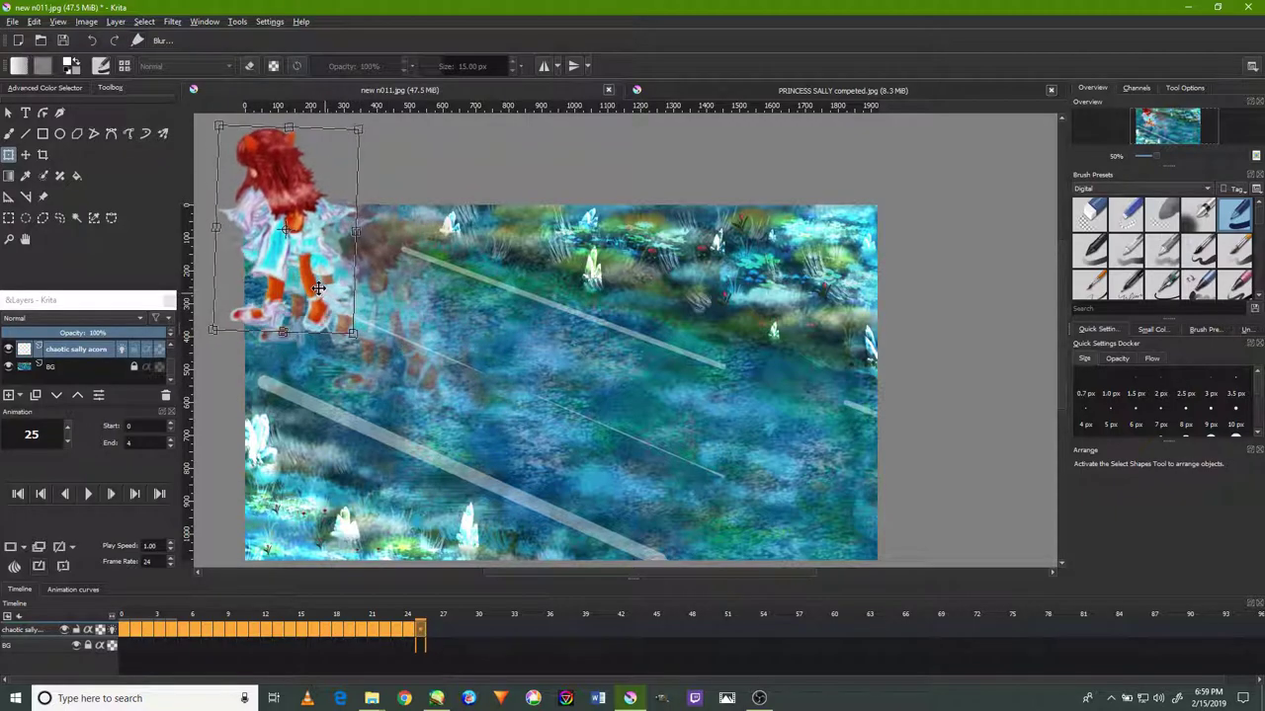
{"action": "left_click_drag", "start_coordinate": [350, 308], "coordinate": [339, 295]}
{"action": "left_click", "coordinate": [435, 630]}
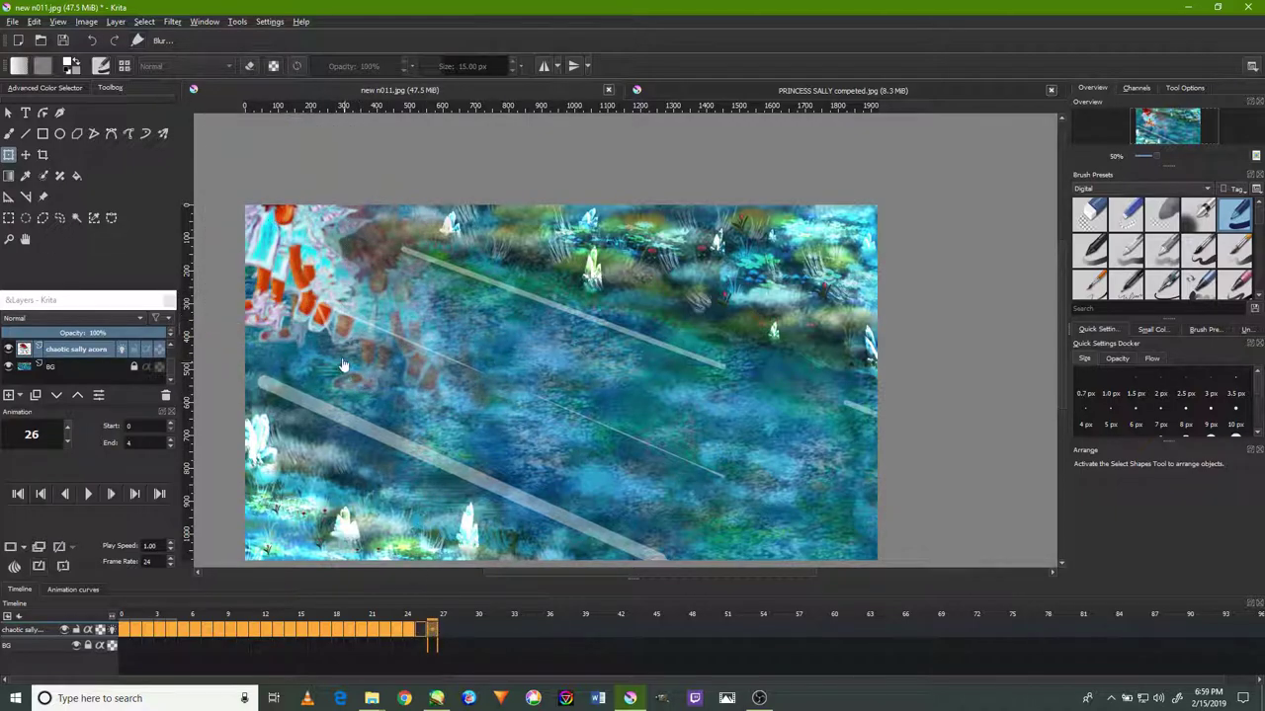
{"action": "left_click_drag", "start_coordinate": [343, 366], "coordinate": [296, 251]}
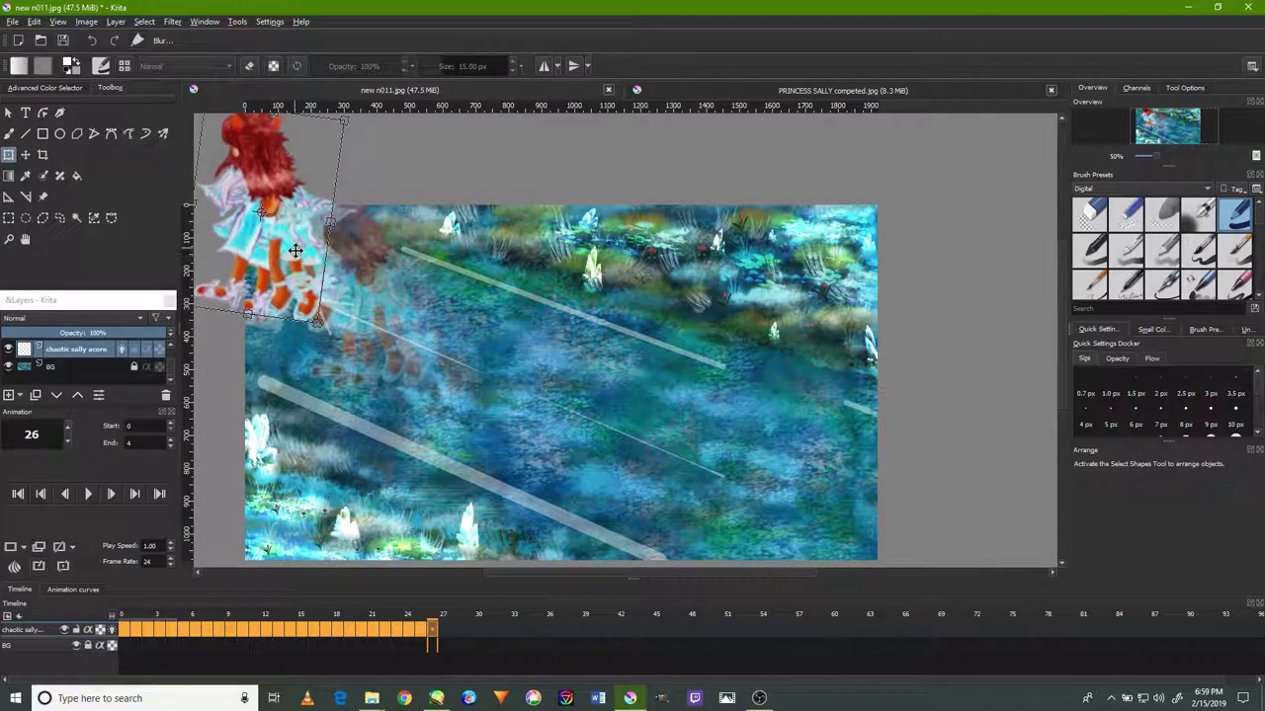
{"action": "left_click", "coordinate": [442, 630]}
{"action": "left_click_drag", "start_coordinate": [336, 316], "coordinate": [294, 243]}
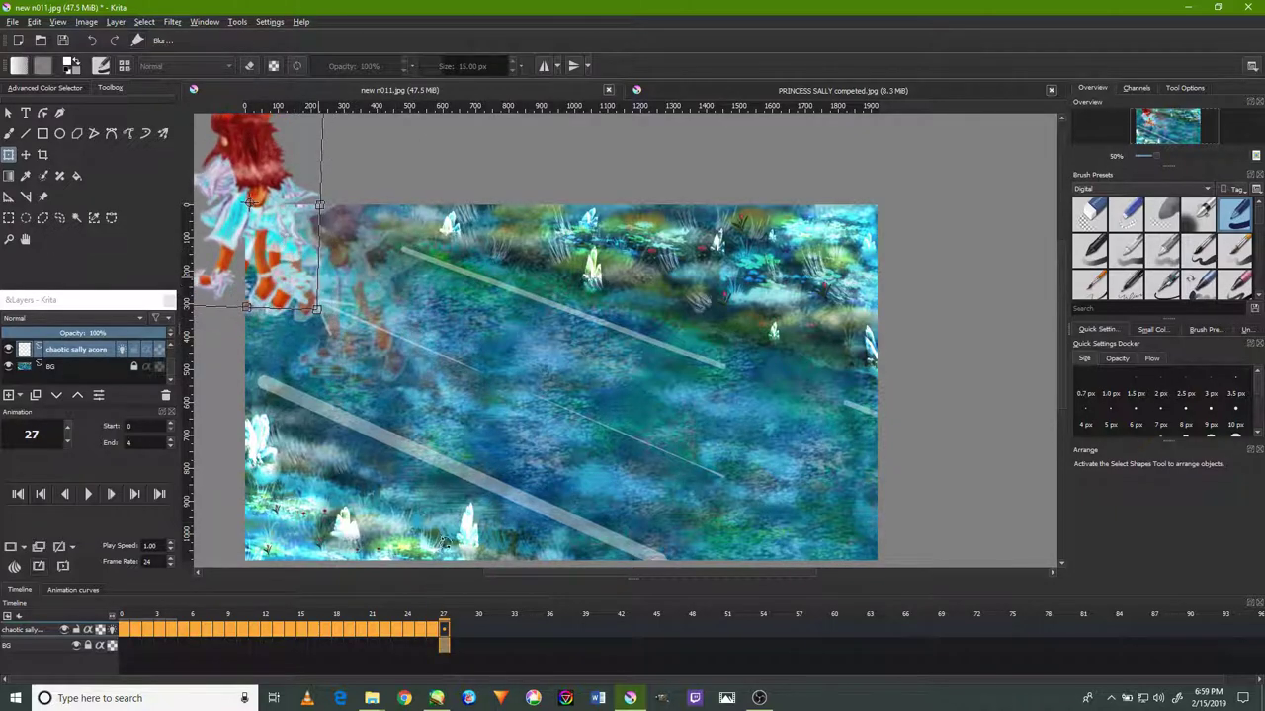
{"action": "left_click", "coordinate": [459, 632]}
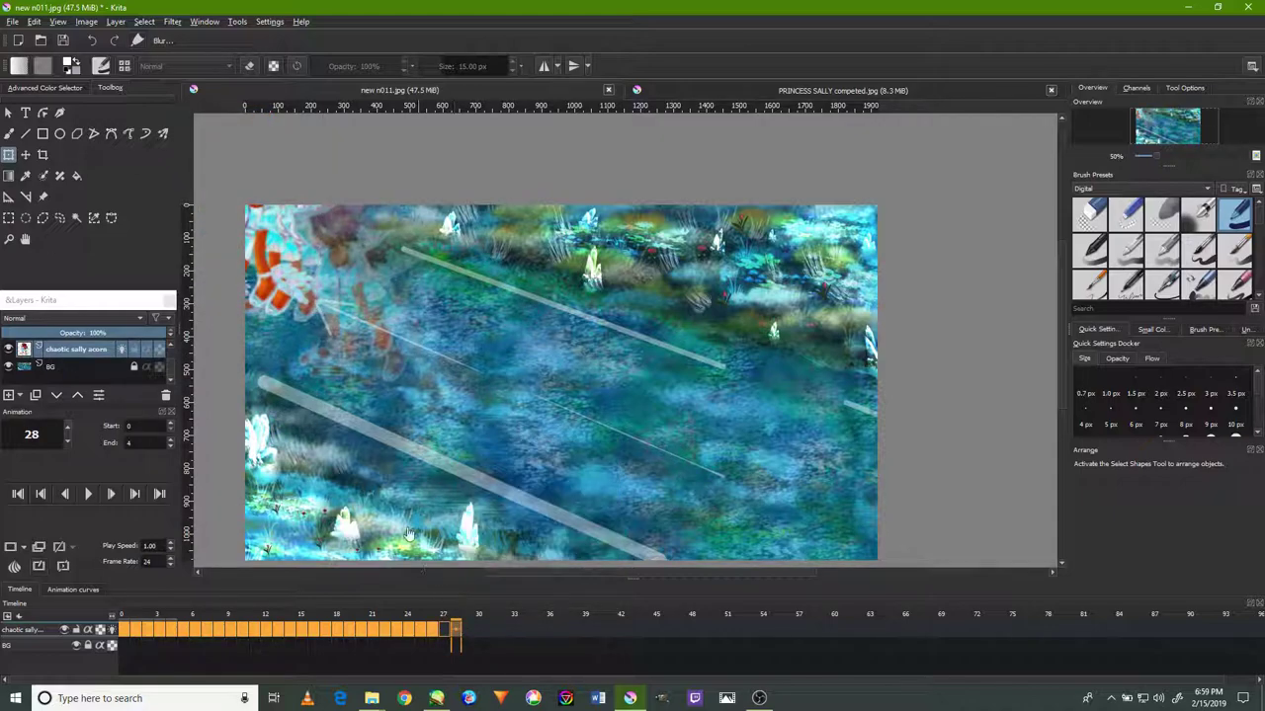
{"action": "mouse_move", "coordinate": [409, 535]}
{"action": "left_mouse_down"}
{"action": "mouse_move", "coordinate": [406, 472]}
{"action": "mouse_move", "coordinate": [342, 336]}
{"action": "left_mouse_up"}
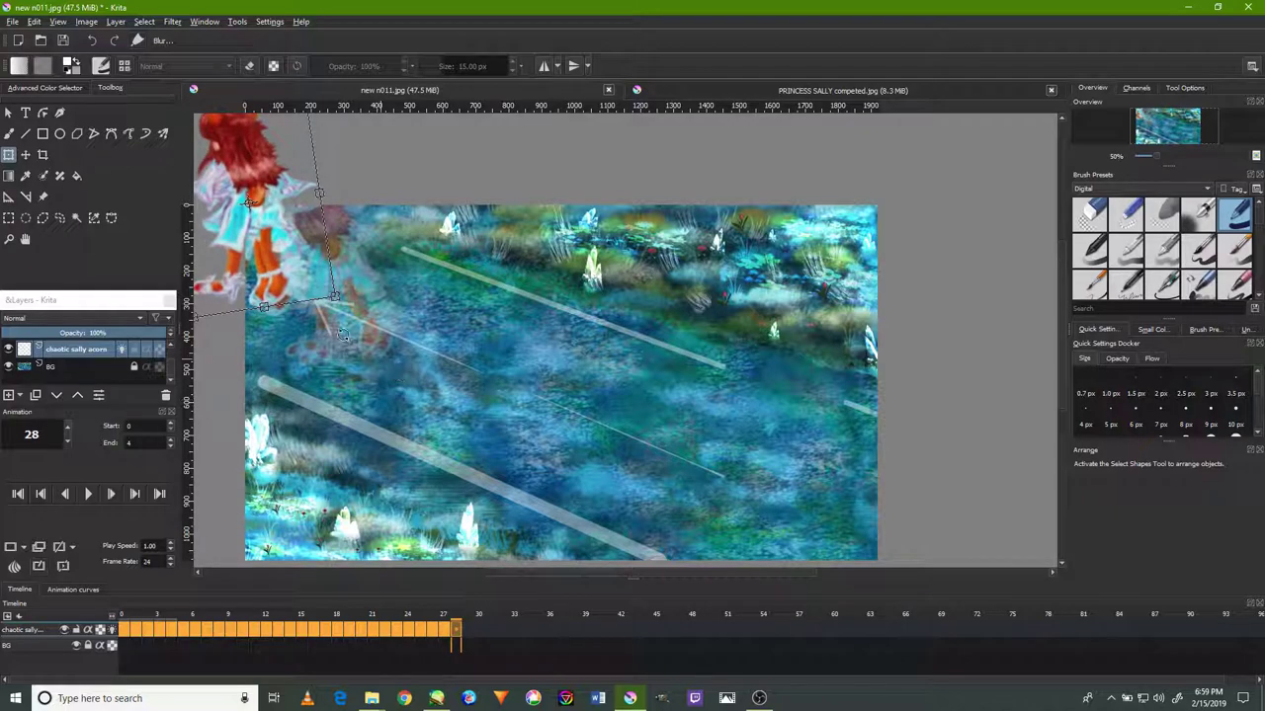
Nudge and rotate the girl into the top-left corner on frames 29 through 33.
{"action": "left_click", "coordinate": [463, 631]}
{"action": "left_click", "coordinate": [364, 512]}
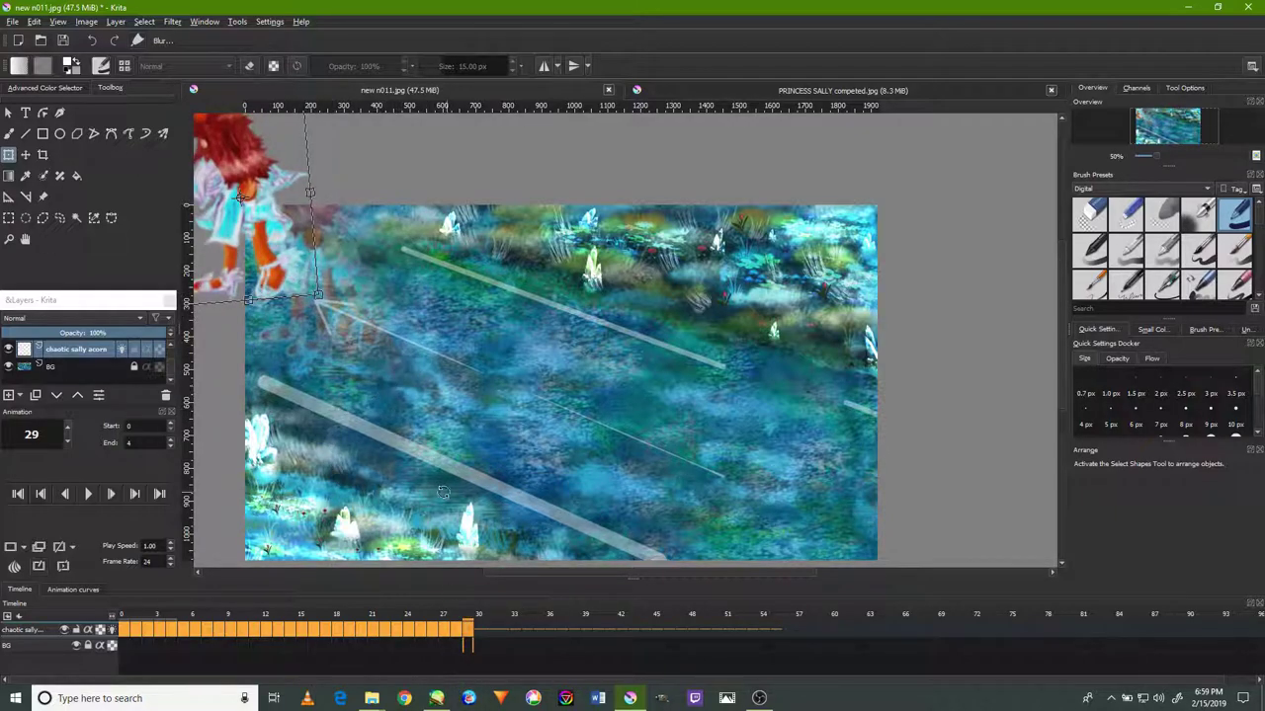
{"action": "left_click_drag", "start_coordinate": [288, 160], "coordinate": [272, 141]}
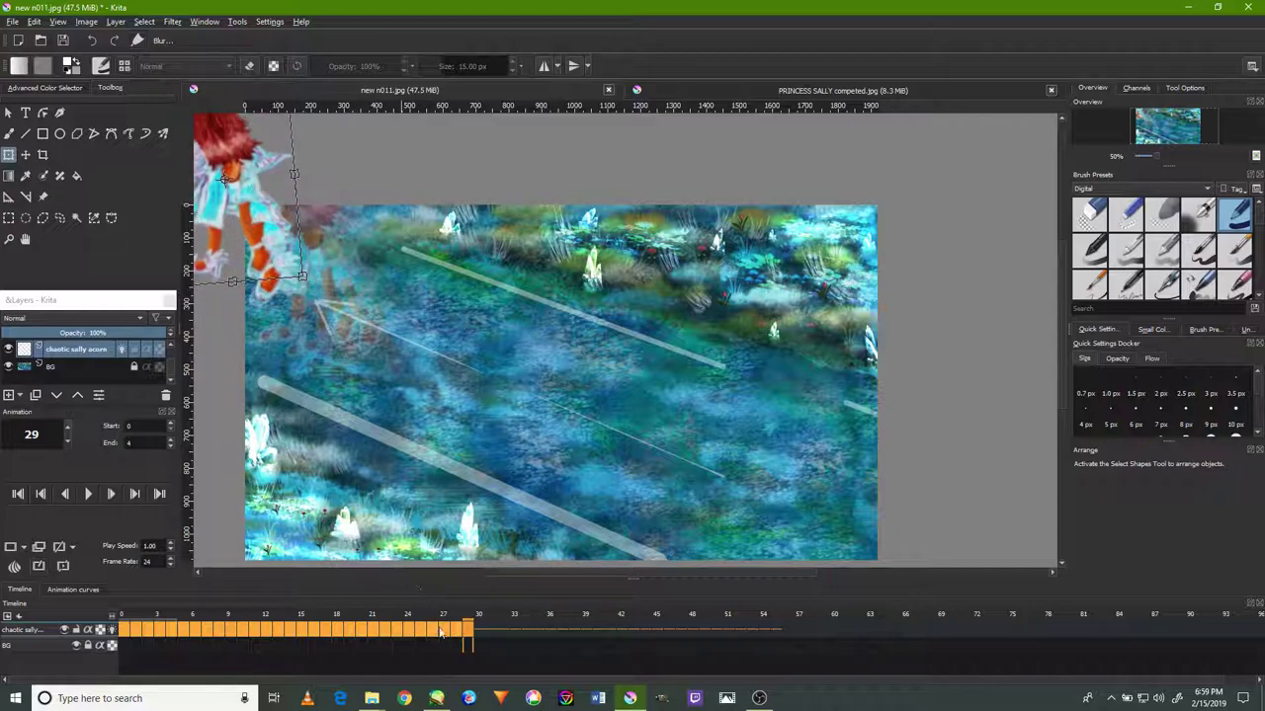
{"action": "left_click", "coordinate": [476, 631]}
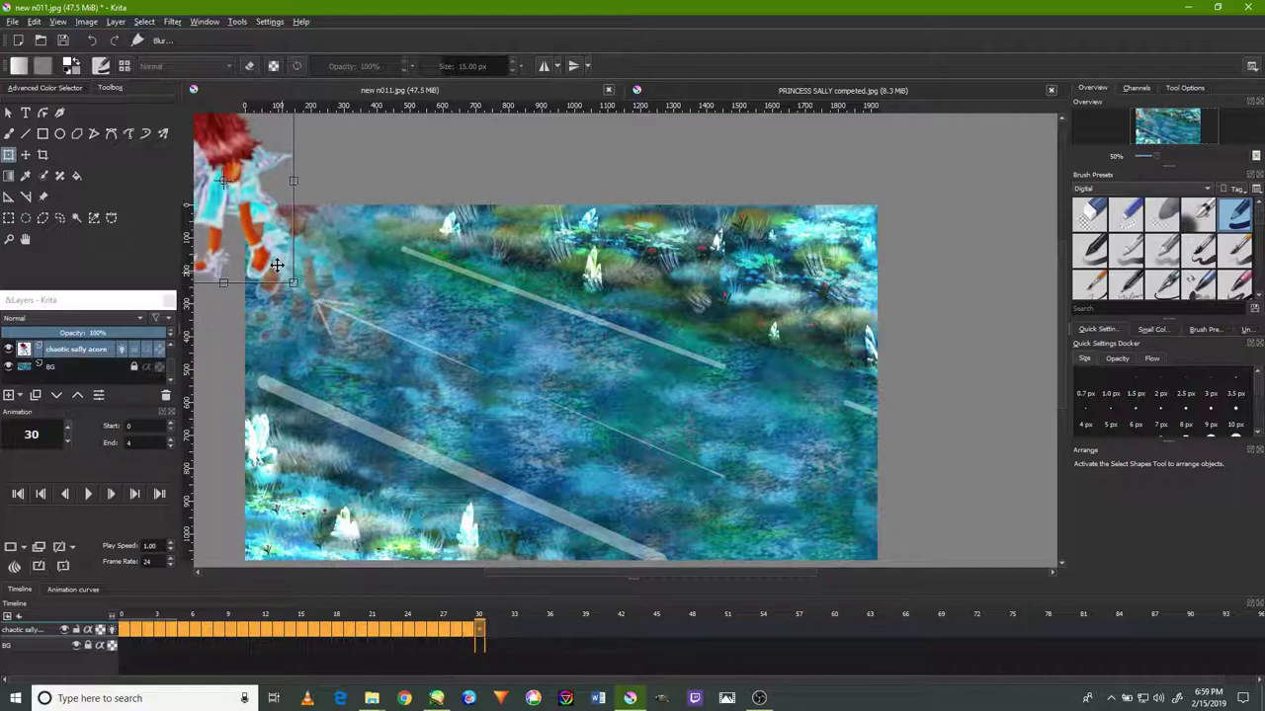
{"action": "left_click_drag", "start_coordinate": [330, 296], "coordinate": [460, 580]}
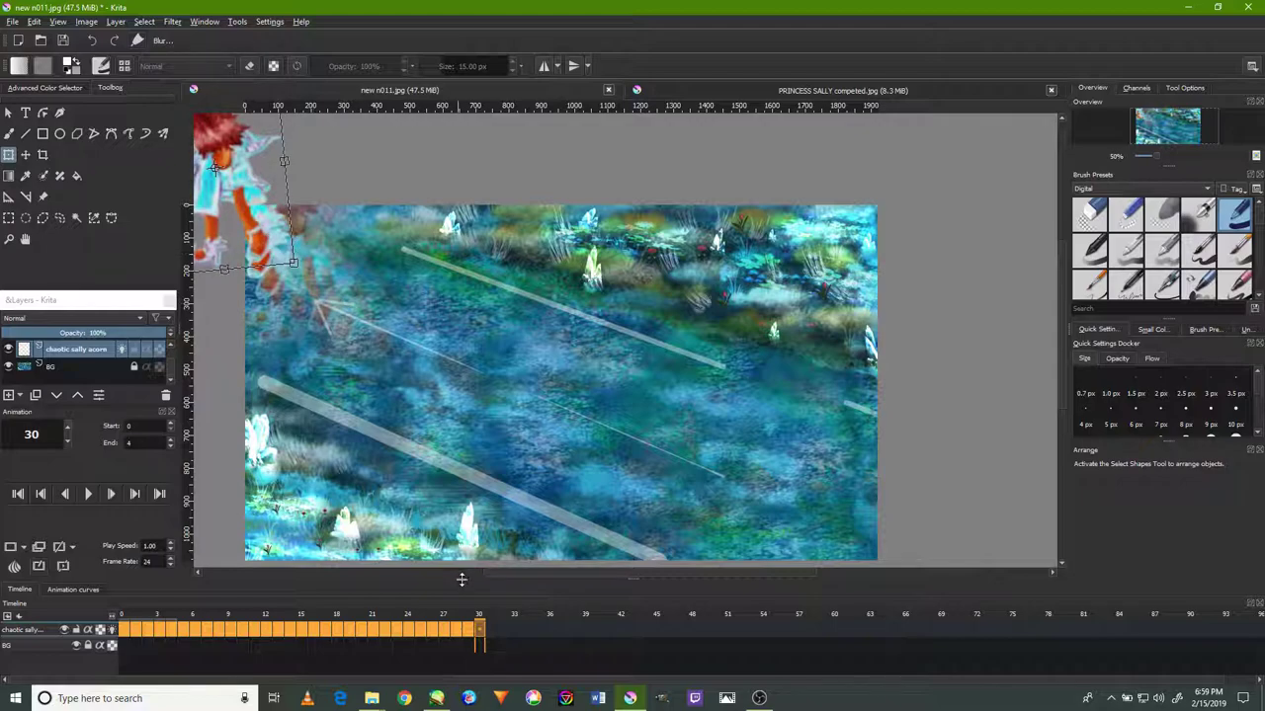
{"action": "left_click", "coordinate": [492, 632]}
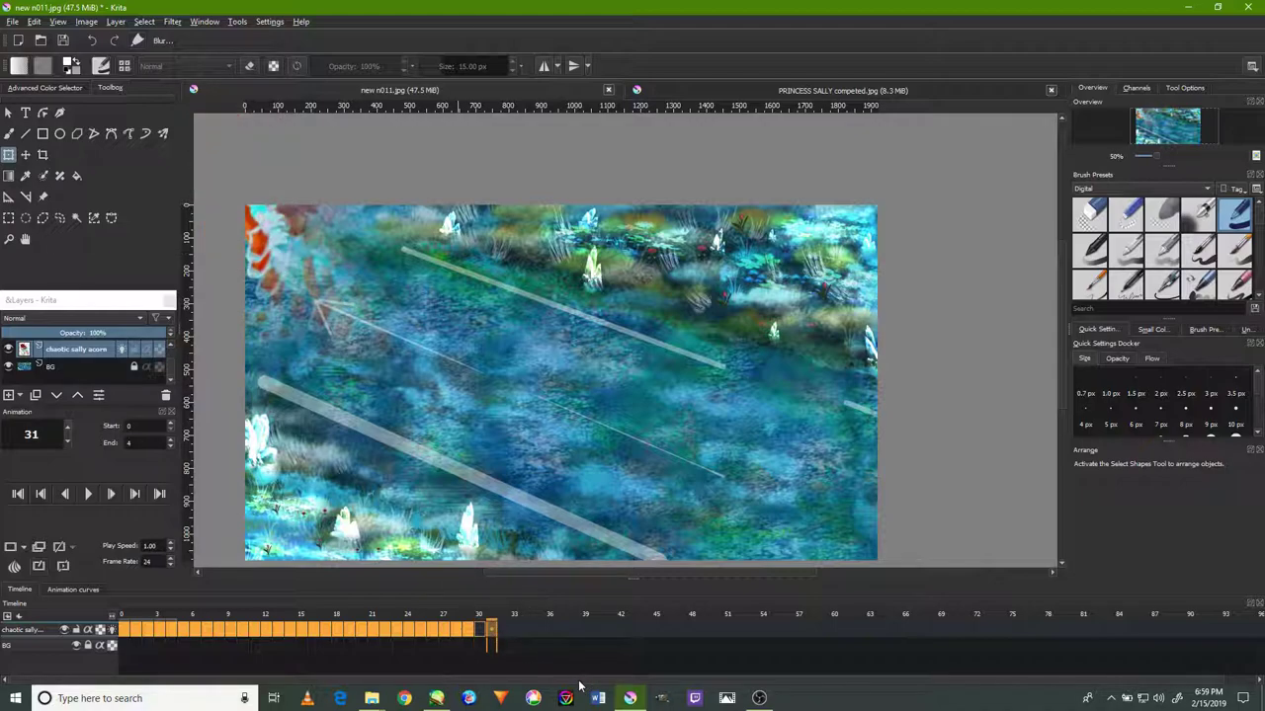
{"action": "left_click", "coordinate": [281, 231]}
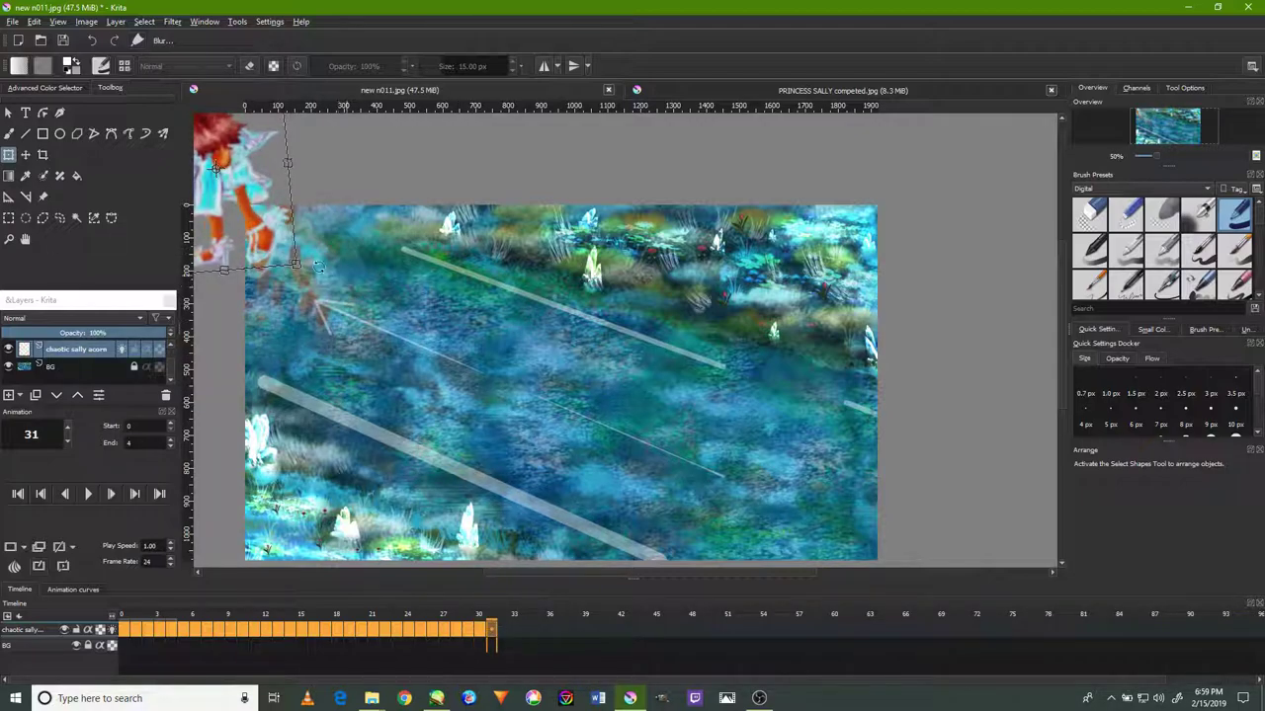
{"action": "left_click_drag", "start_coordinate": [281, 231], "coordinate": [268, 224]}
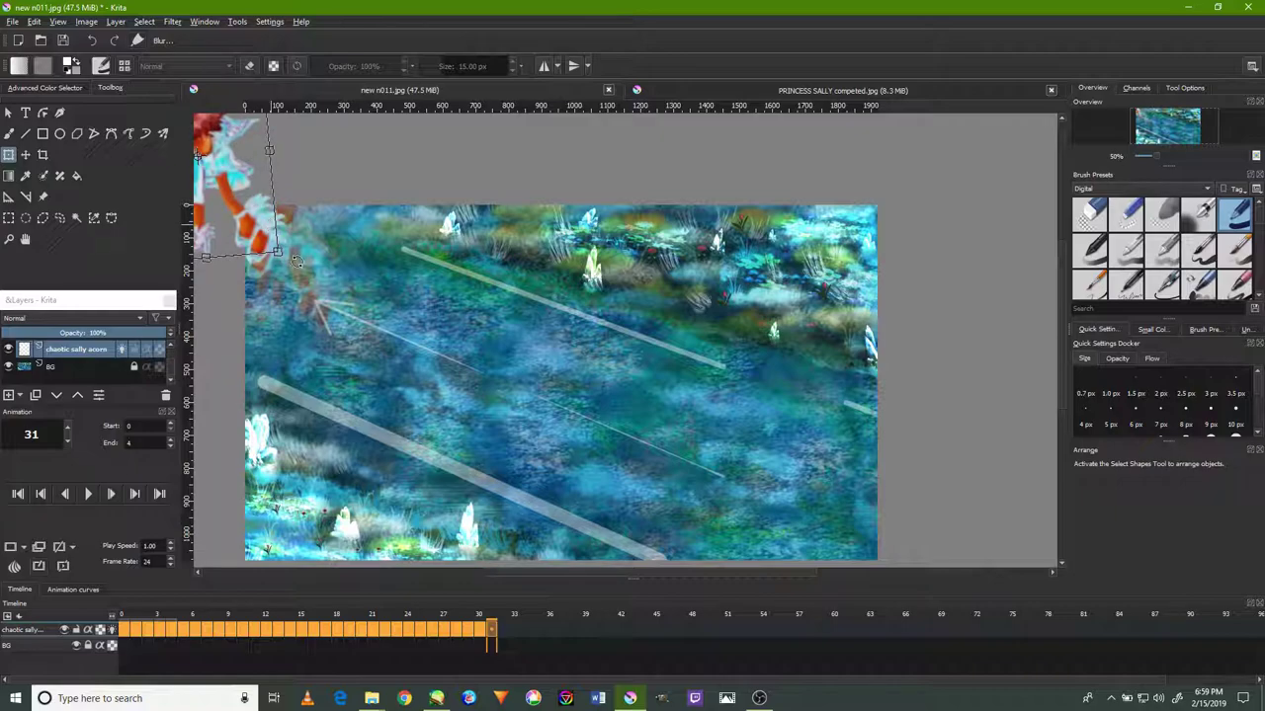
{"action": "left_click", "coordinate": [506, 632]}
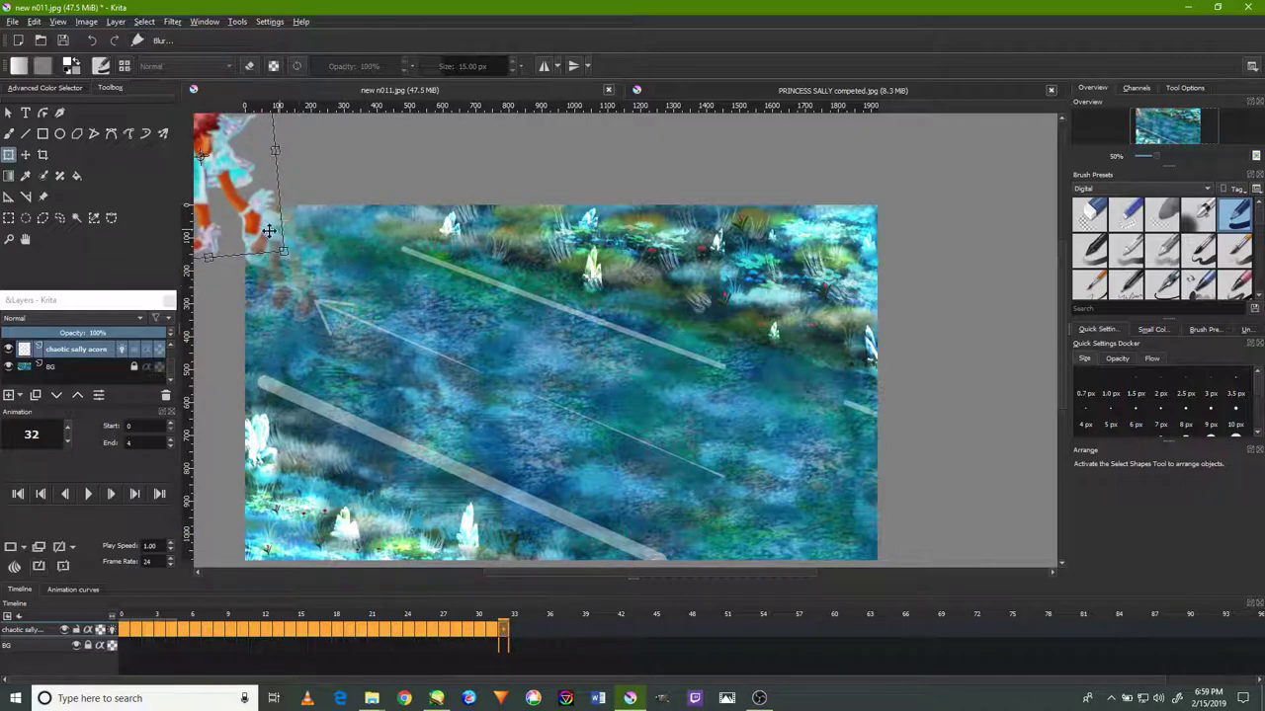
{"action": "left_click_drag", "start_coordinate": [269, 231], "coordinate": [251, 223]}
{"action": "left_click", "coordinate": [514, 633]}
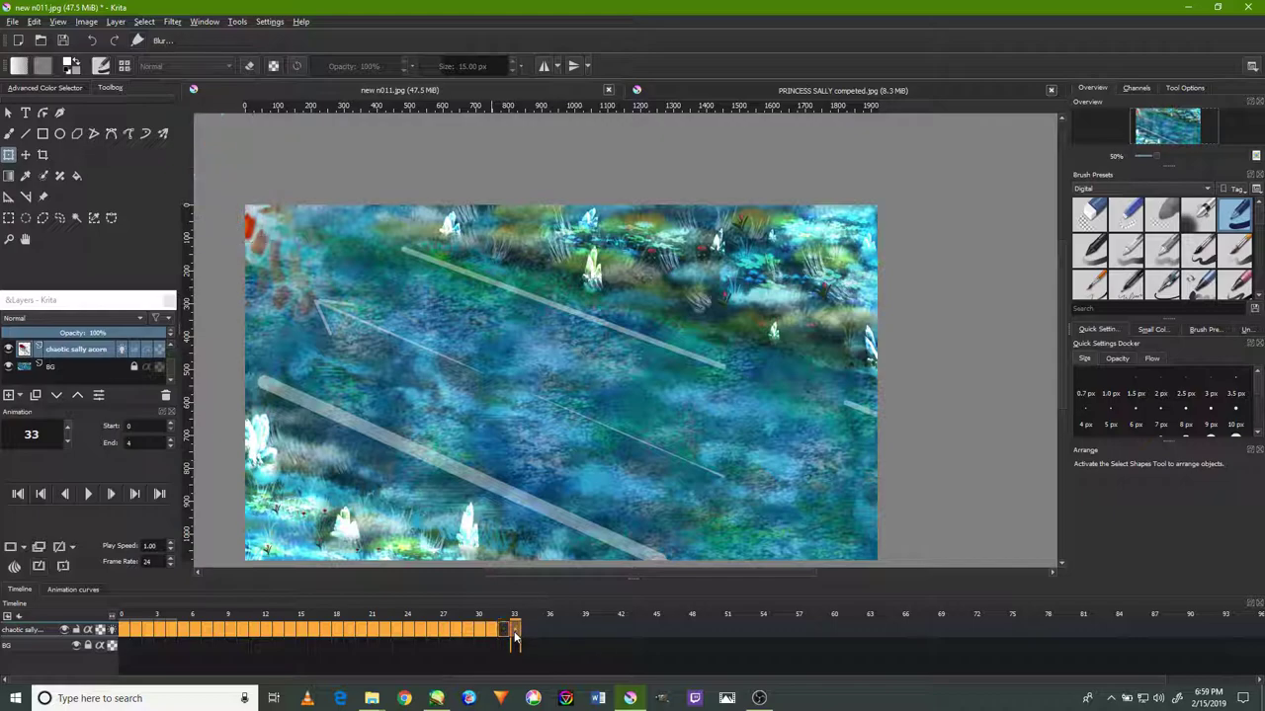
{"action": "left_click_drag", "start_coordinate": [321, 259], "coordinate": [239, 202]}
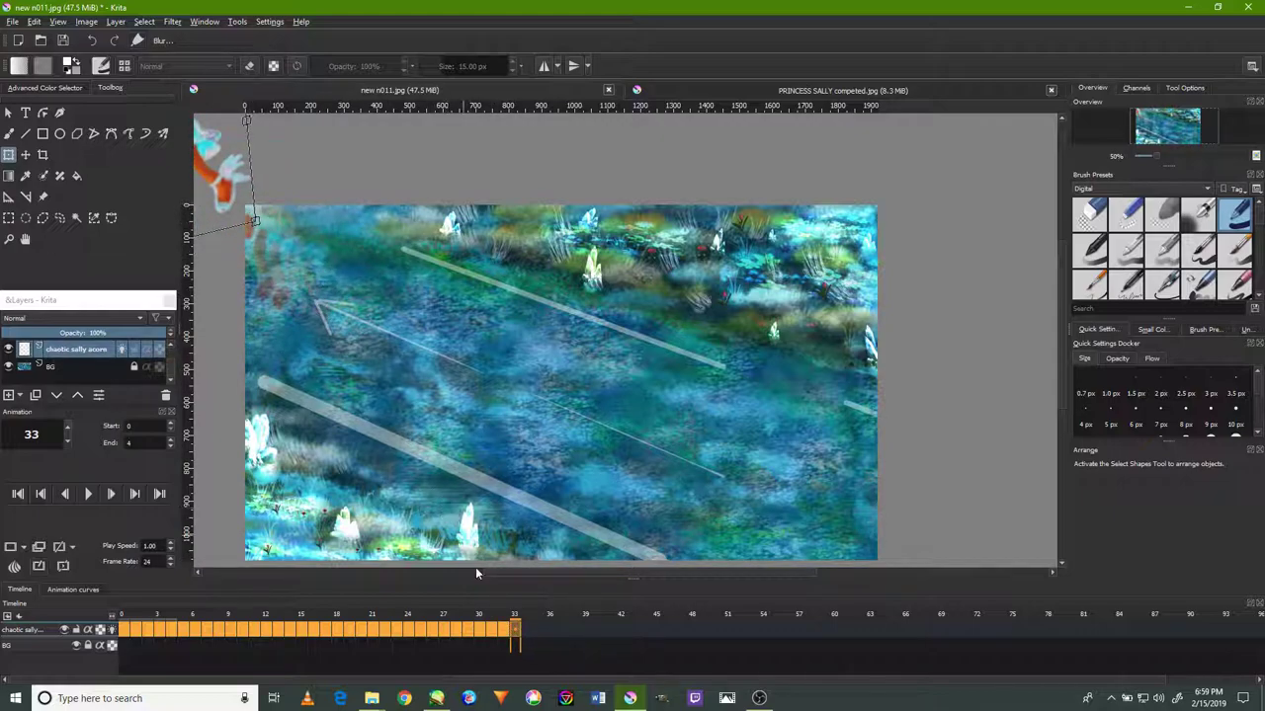
Add frames 34 and 35, tilting the girl on 35, and move to frame 36.
{"action": "left_click", "coordinate": [526, 636]}
{"action": "right_click", "coordinate": [529, 632]}
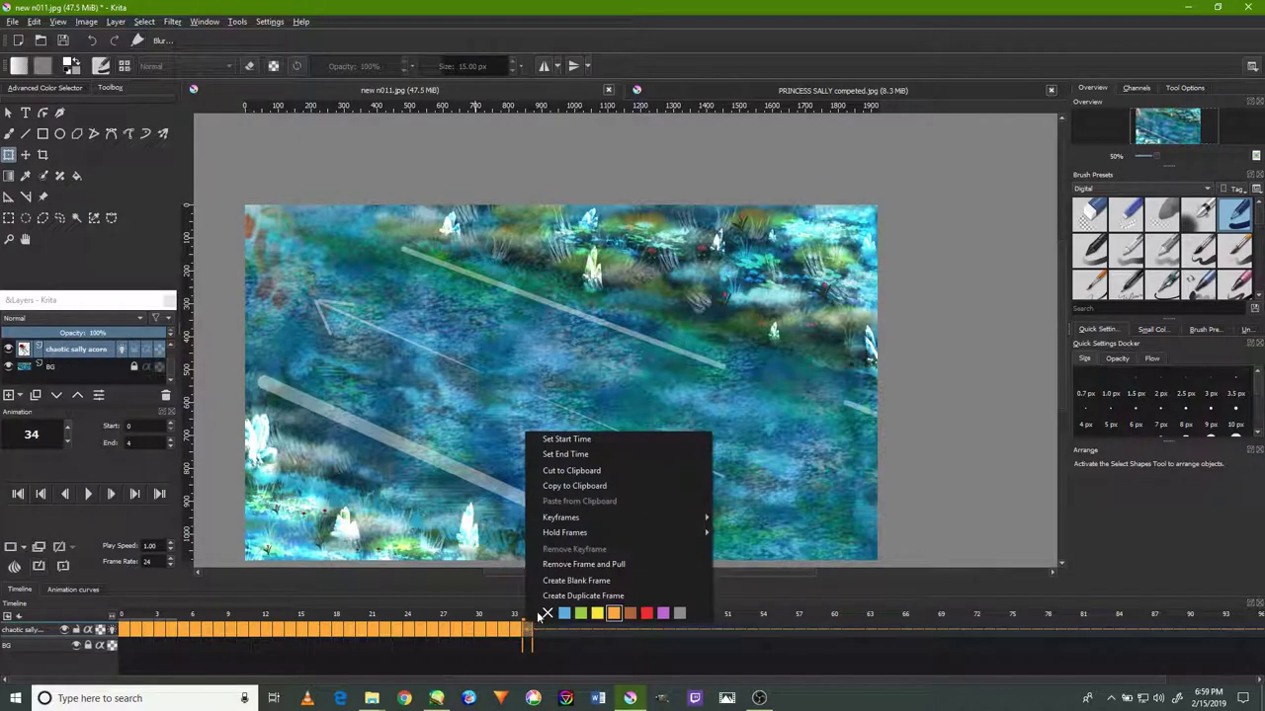
{"action": "left_click", "coordinate": [552, 599]}
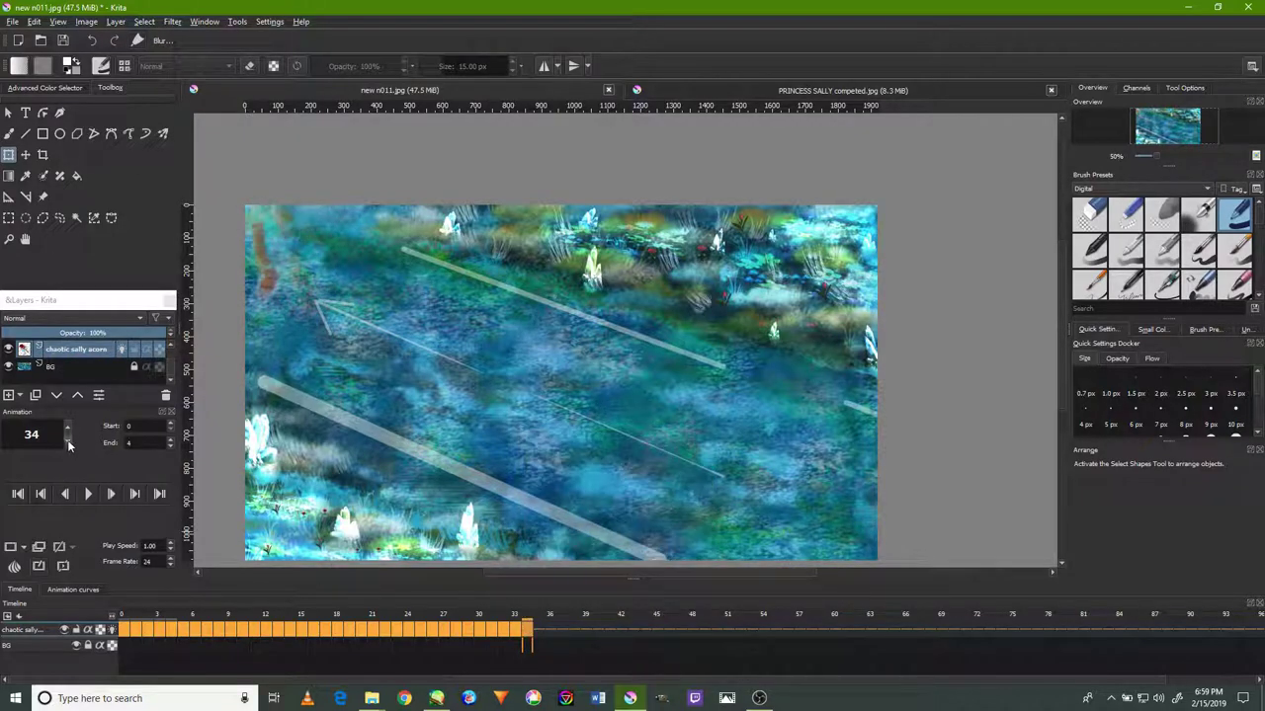
{"action": "right_click", "coordinate": [538, 632]}
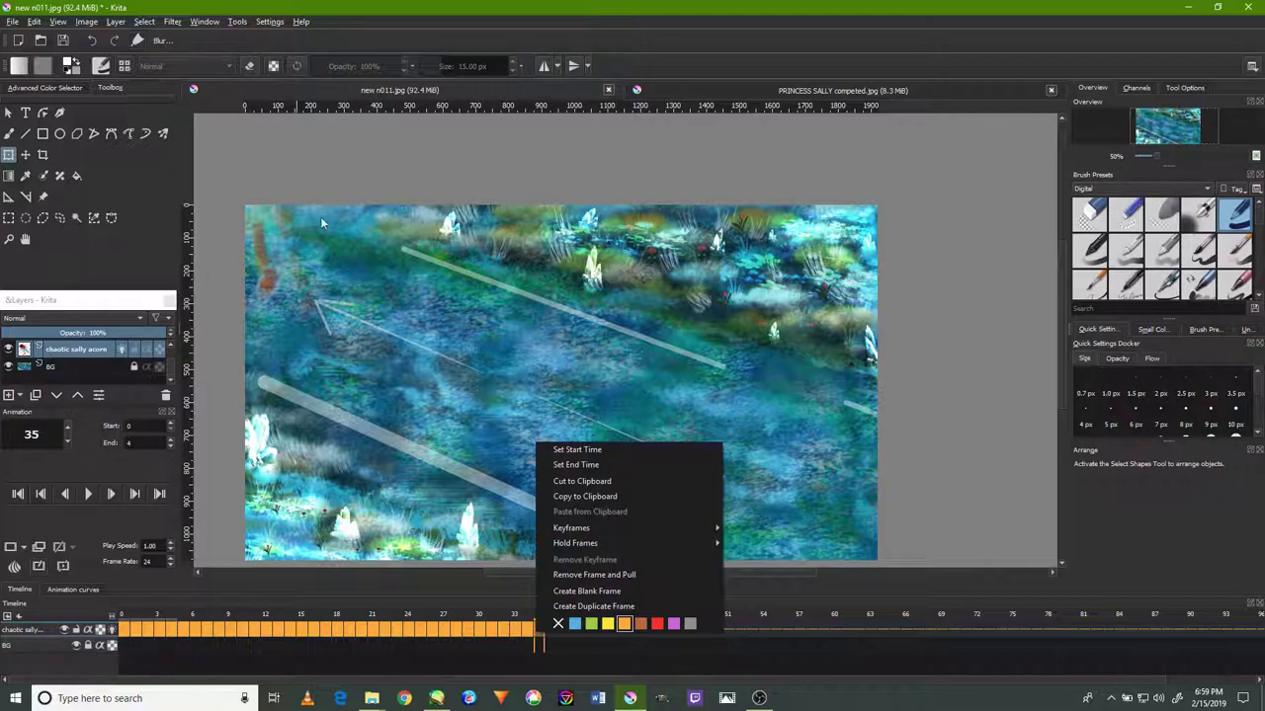
{"action": "left_click", "coordinate": [573, 514]}
{"action": "left_click_drag", "start_coordinate": [267, 197], "coordinate": [215, 194]}
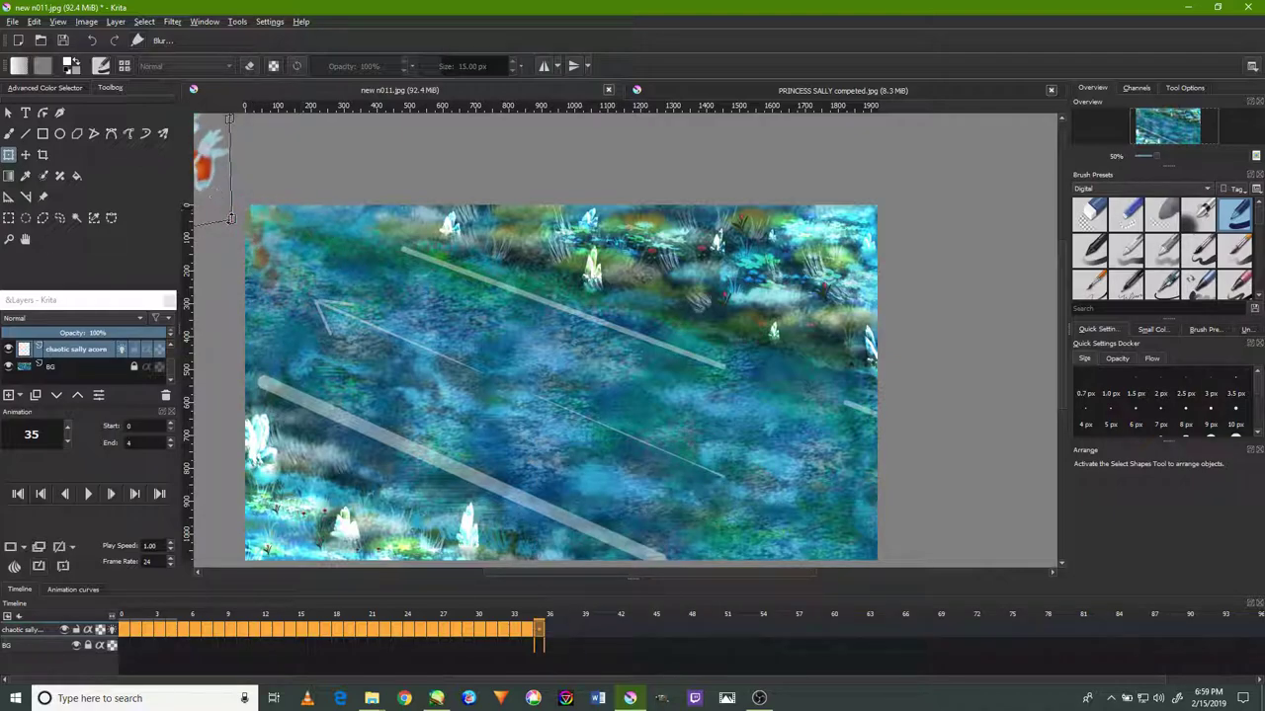
{"action": "right_click", "coordinate": [549, 632]}
{"action": "left_click", "coordinate": [583, 602]}
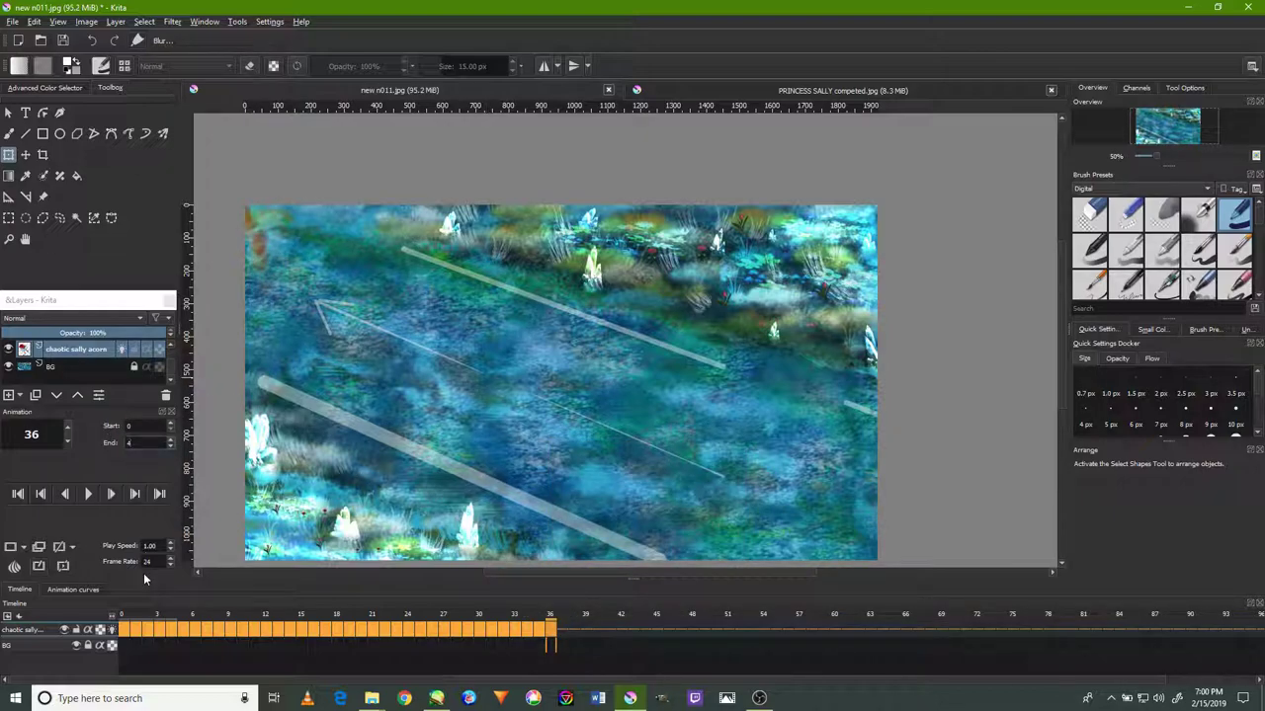
Set the animation end frame to 36 and start playback.
{"action": "key", "text": "BackSpace"}
{"action": "type", "text": "36"}
{"action": "left_click", "coordinate": [91, 500]}
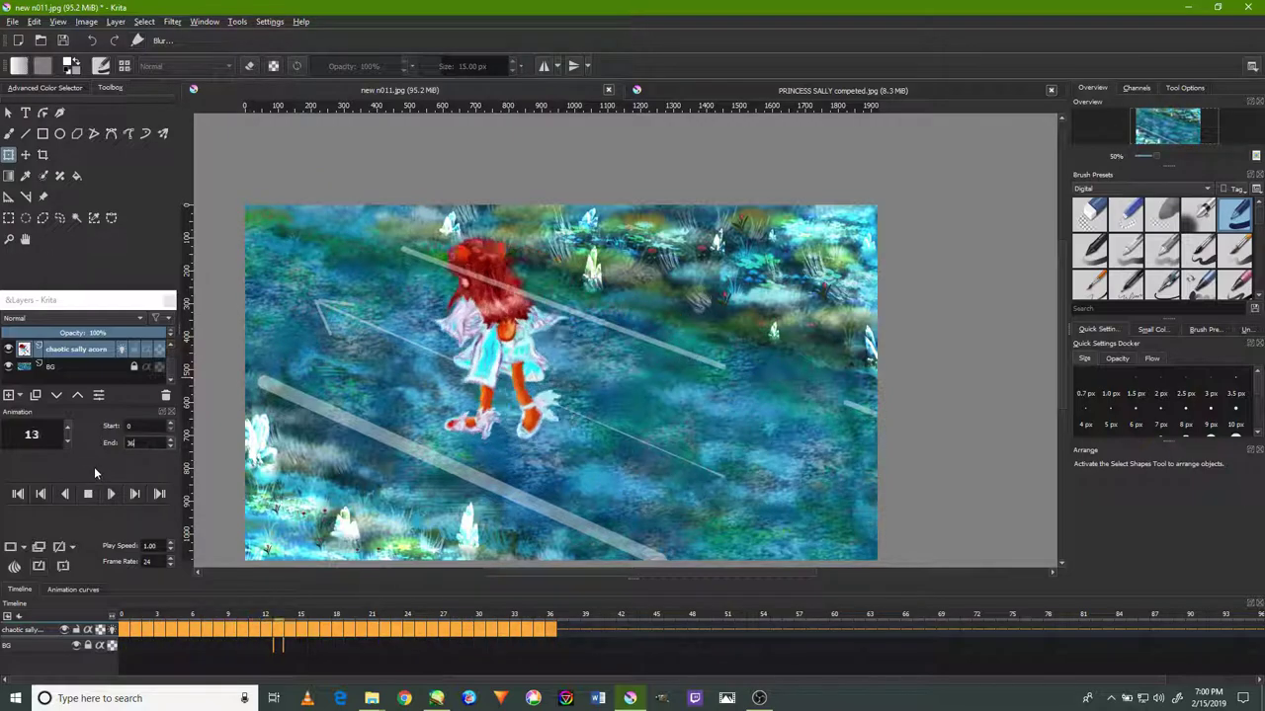
Lower the frame rate and reduce playback speed toward 0.85 while previewing.
{"action": "left_click", "coordinate": [170, 565]}
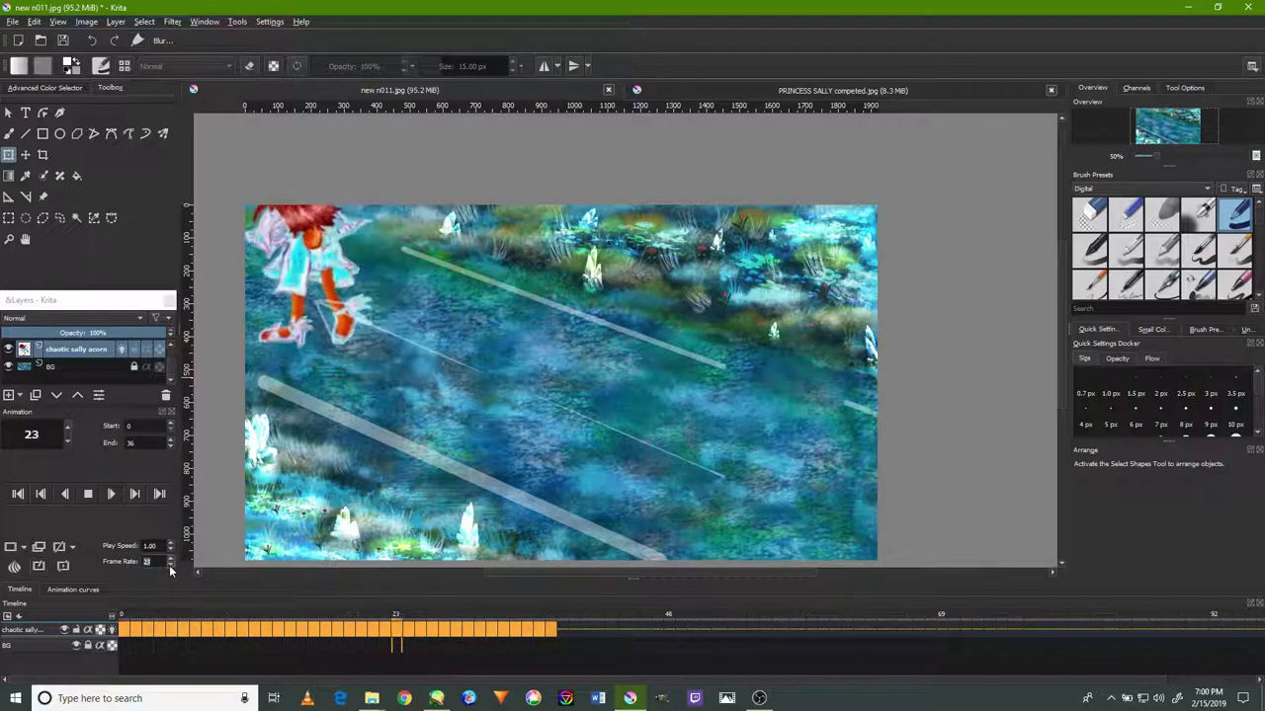
{"action": "left_click", "coordinate": [170, 564]}
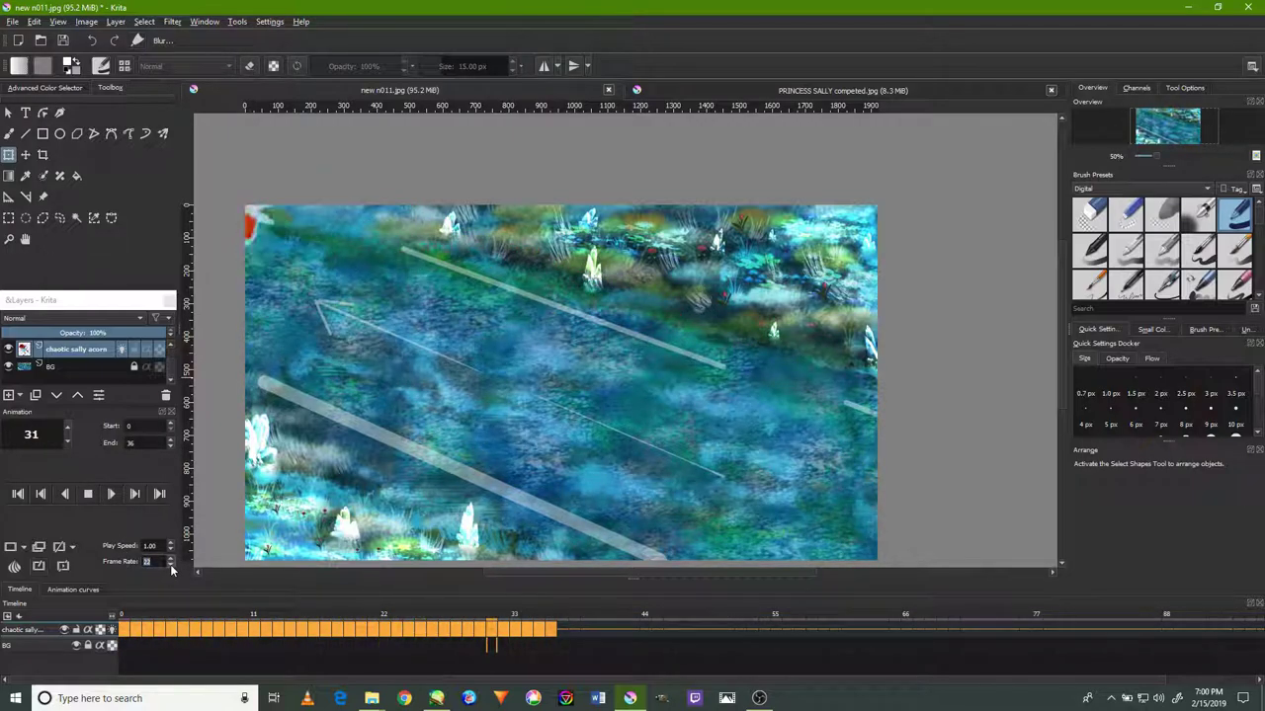
{"action": "left_click", "coordinate": [170, 550]}
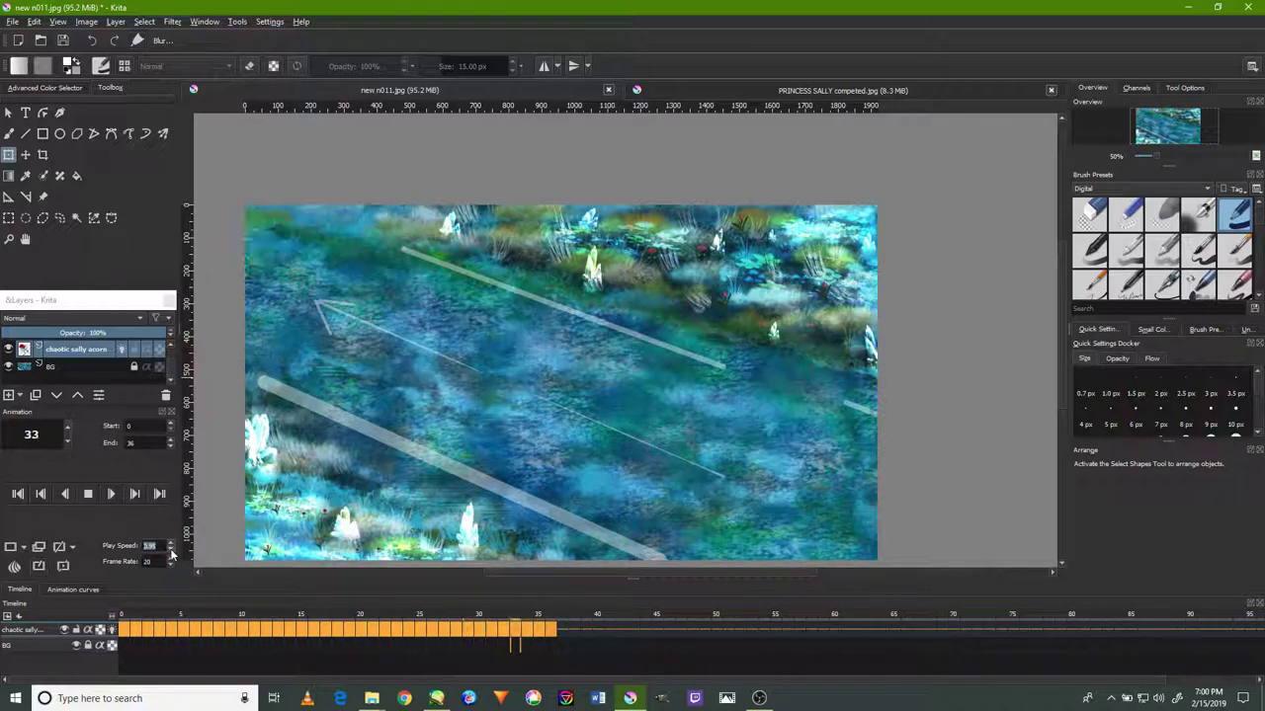
{"action": "left_click", "coordinate": [171, 544]}
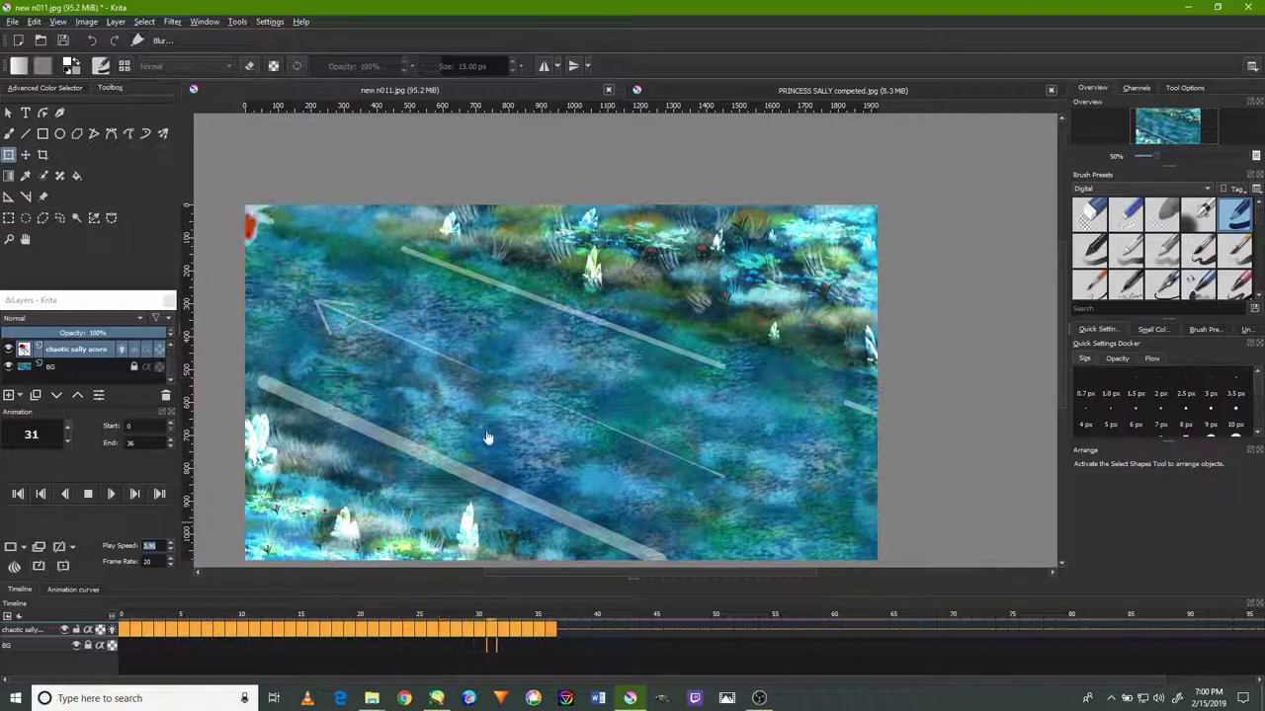
{"action": "scroll", "coordinate": [706, 339], "scroll_direction": "up", "scroll_amount": 2}
{"action": "scroll", "coordinate": [723, 361], "scroll_direction": "down", "scroll_amount": 2}
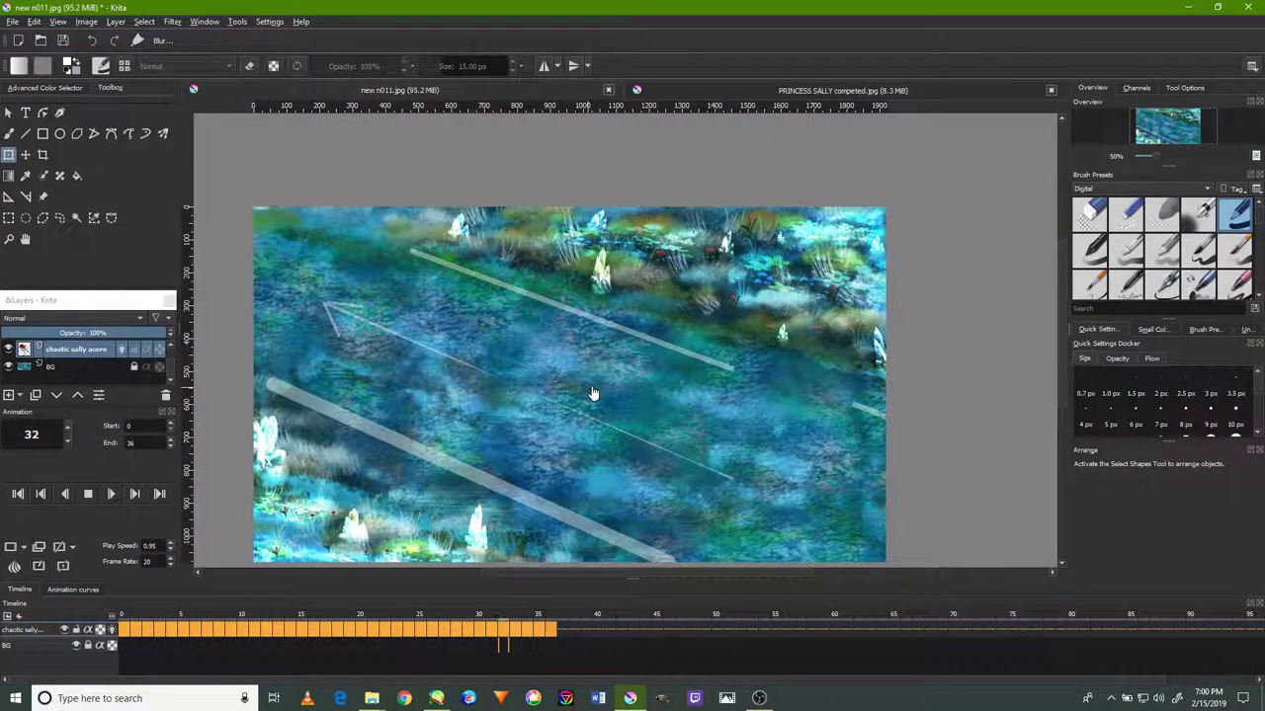
{"action": "mouse_move", "coordinate": [599, 374]}
{"action": "left_mouse_down"}
{"action": "mouse_move", "coordinate": [659, 314]}
{"action": "mouse_move", "coordinate": [648, 327]}
{"action": "left_mouse_up"}
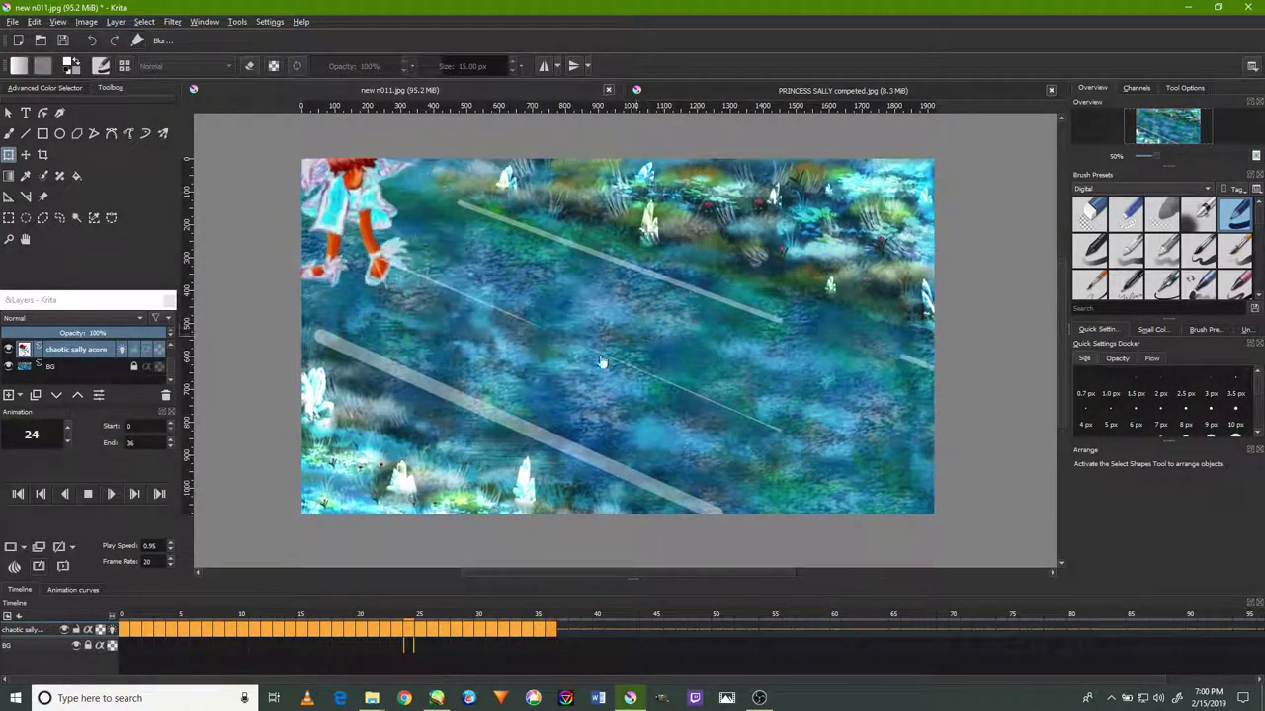
{"action": "left_click", "coordinate": [170, 553]}
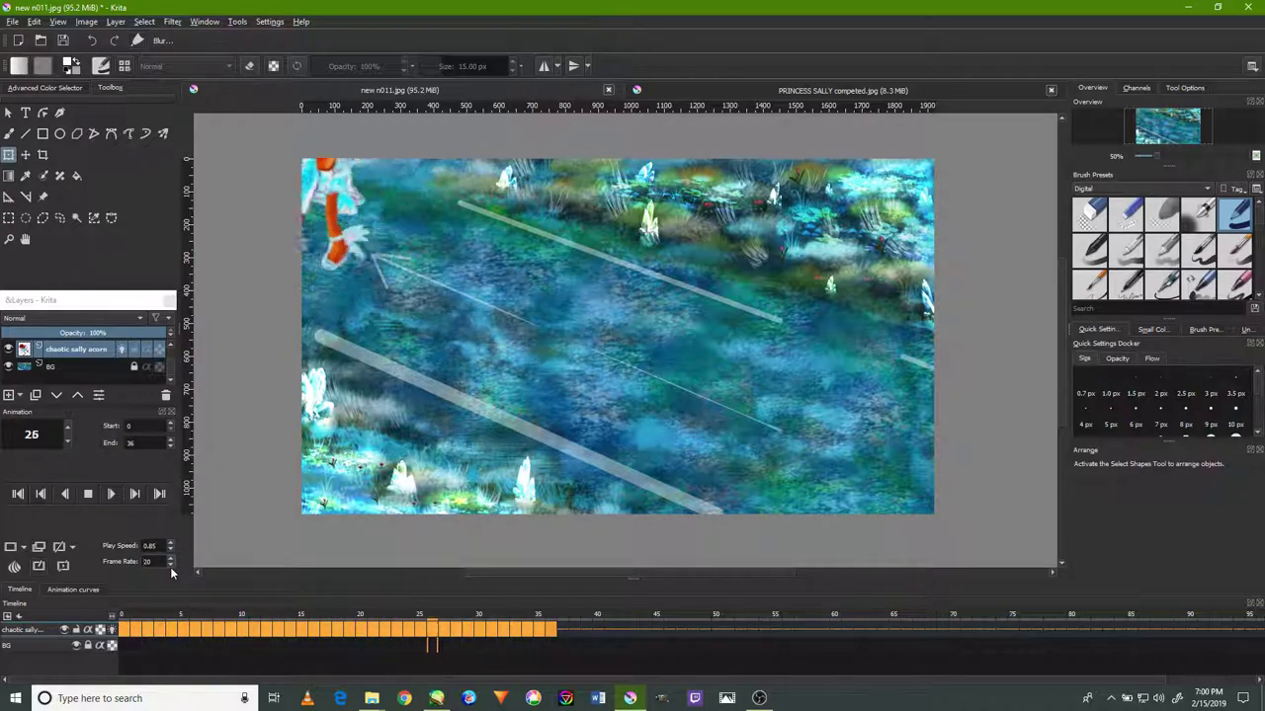
Bring the frame rate down to 13 and playback speed to 0.75, then stop playback.
{"action": "left_click", "coordinate": [173, 564]}
{"action": "left_click", "coordinate": [173, 565]}
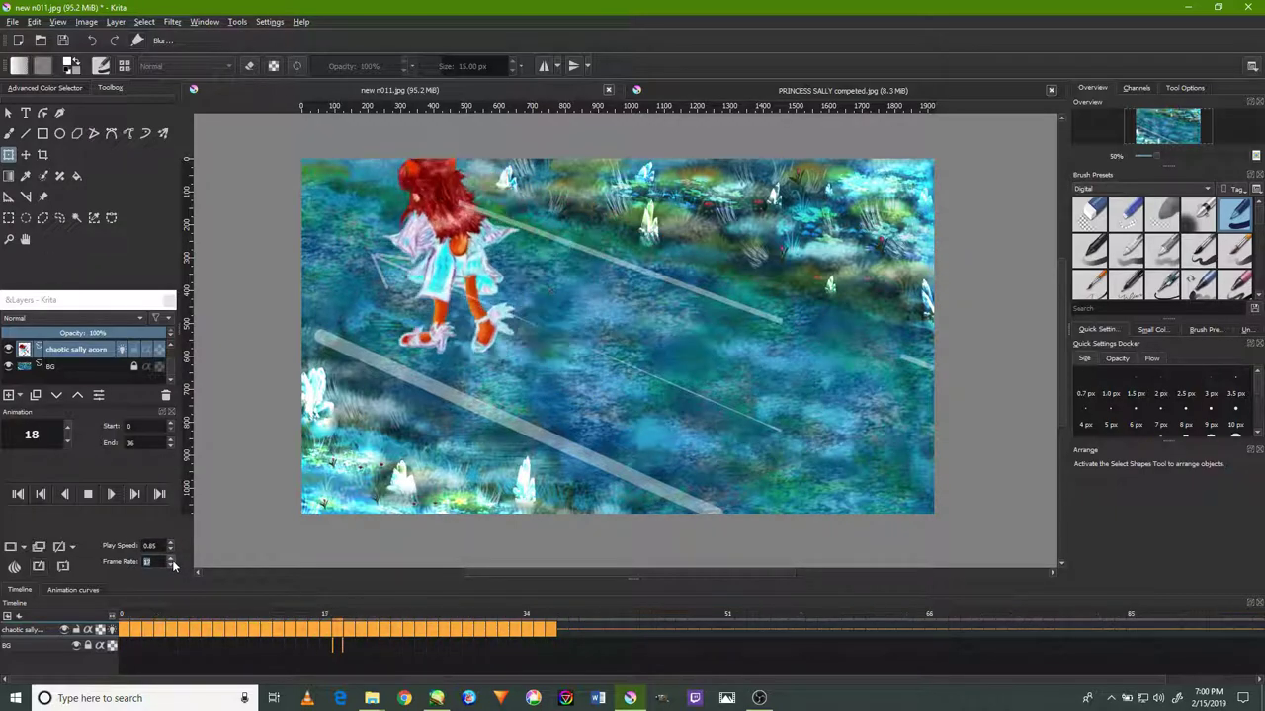
{"action": "left_click", "coordinate": [173, 564]}
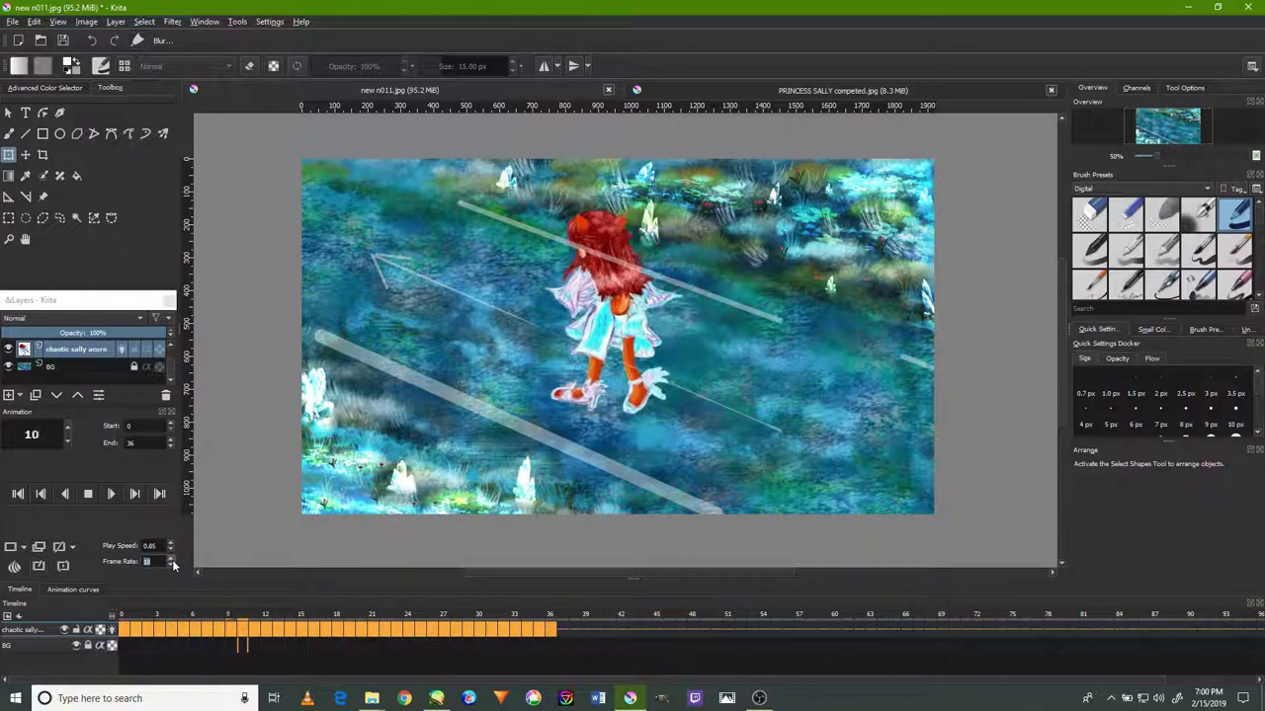
{"action": "left_click", "coordinate": [173, 565]}
{"action": "left_click", "coordinate": [173, 564]}
{"action": "left_click", "coordinate": [173, 564]}
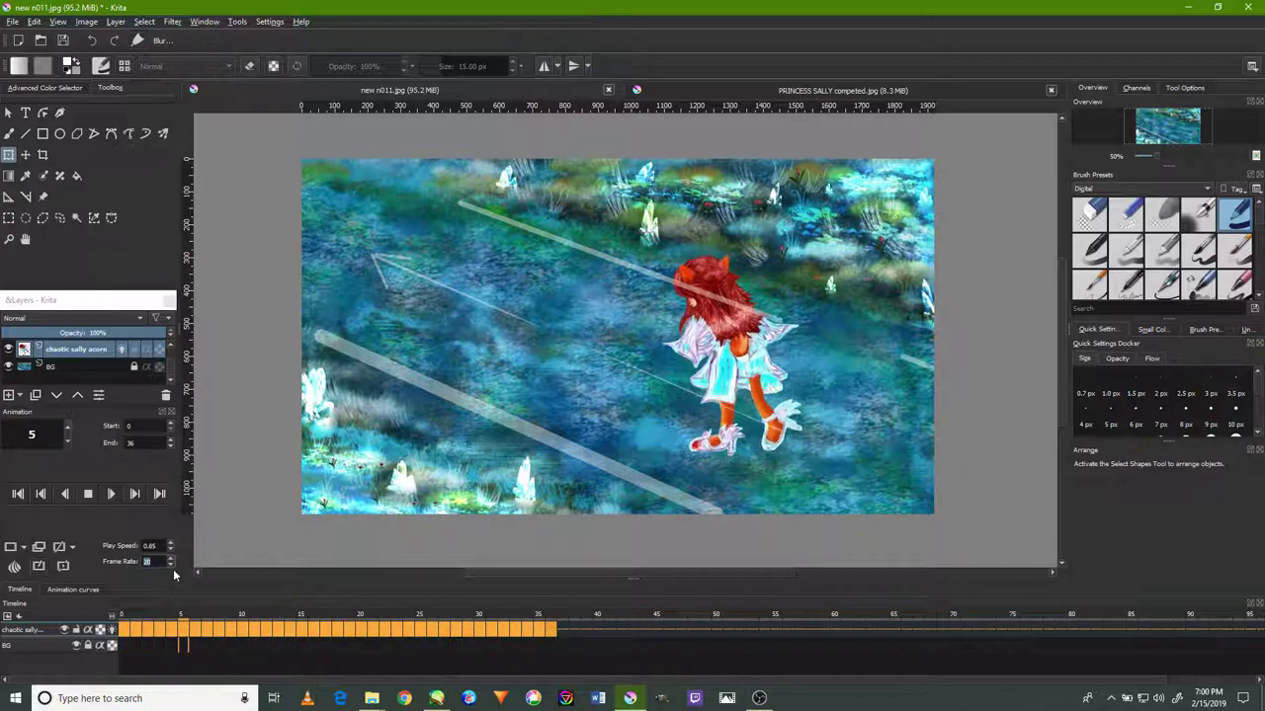
{"action": "left_click", "coordinate": [173, 565]}
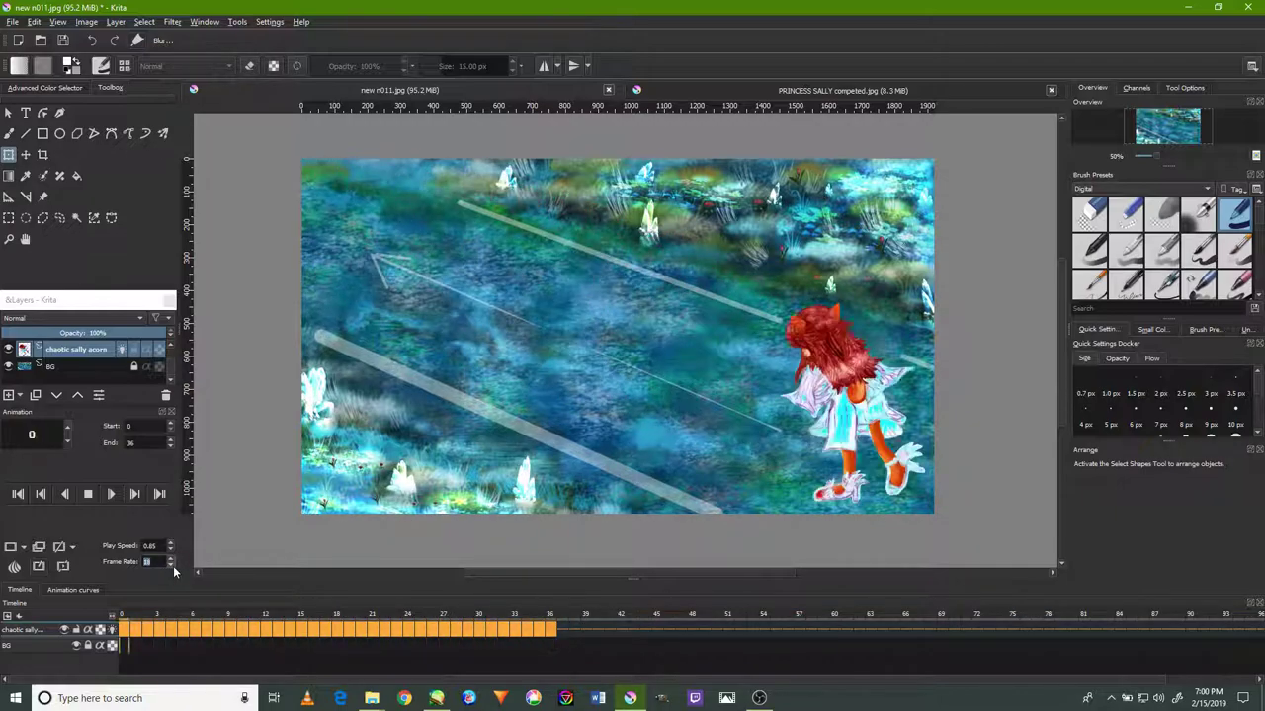
{"action": "left_click", "coordinate": [173, 565]}
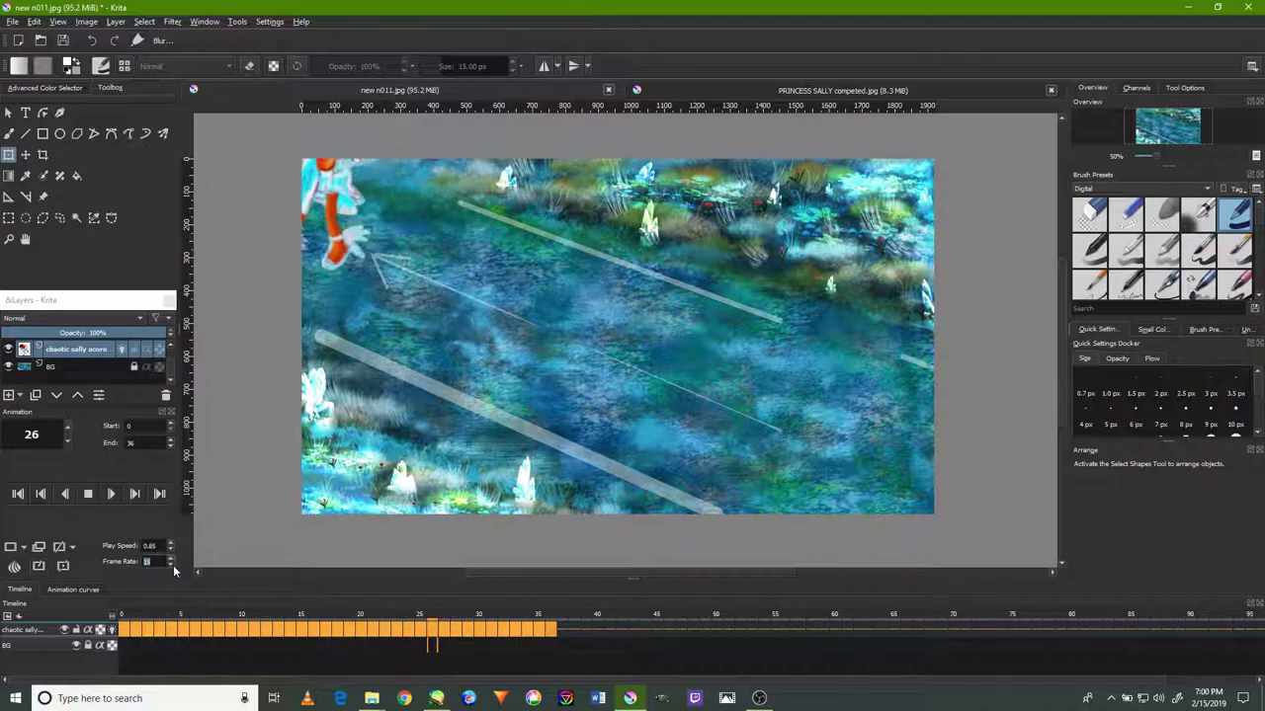
{"action": "left_click", "coordinate": [173, 565]}
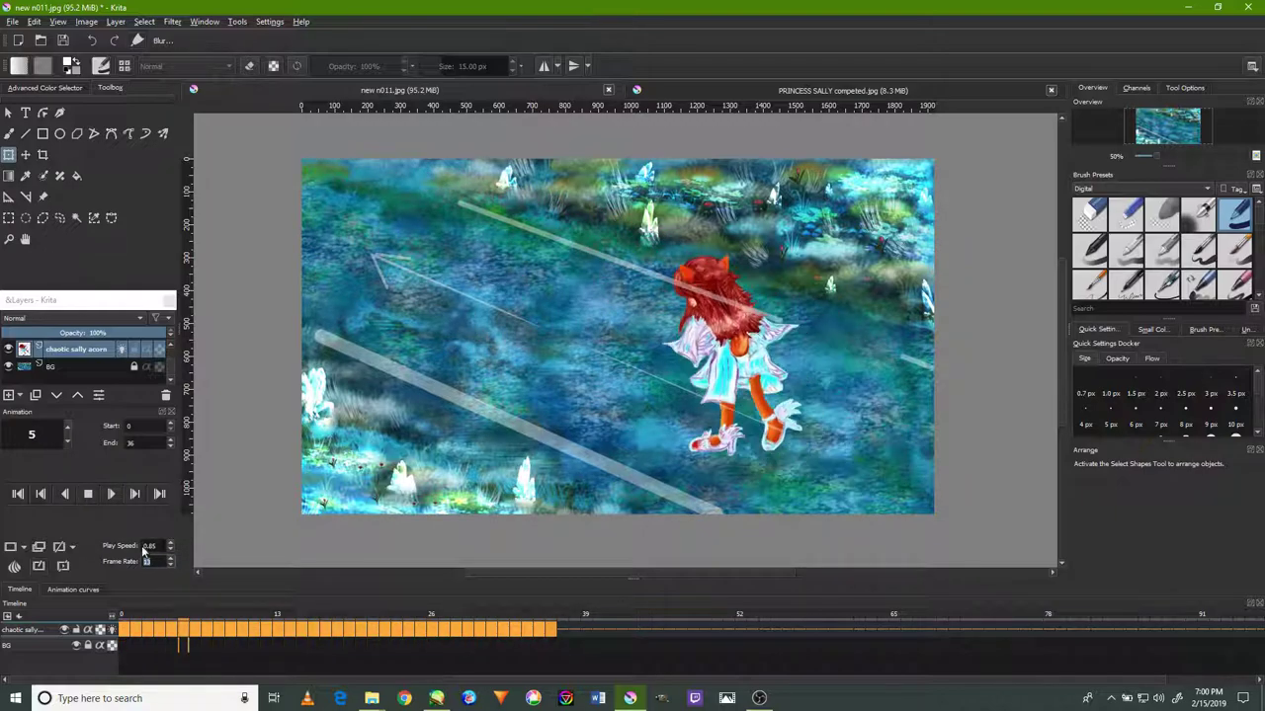
{"action": "left_click", "coordinate": [171, 556]}
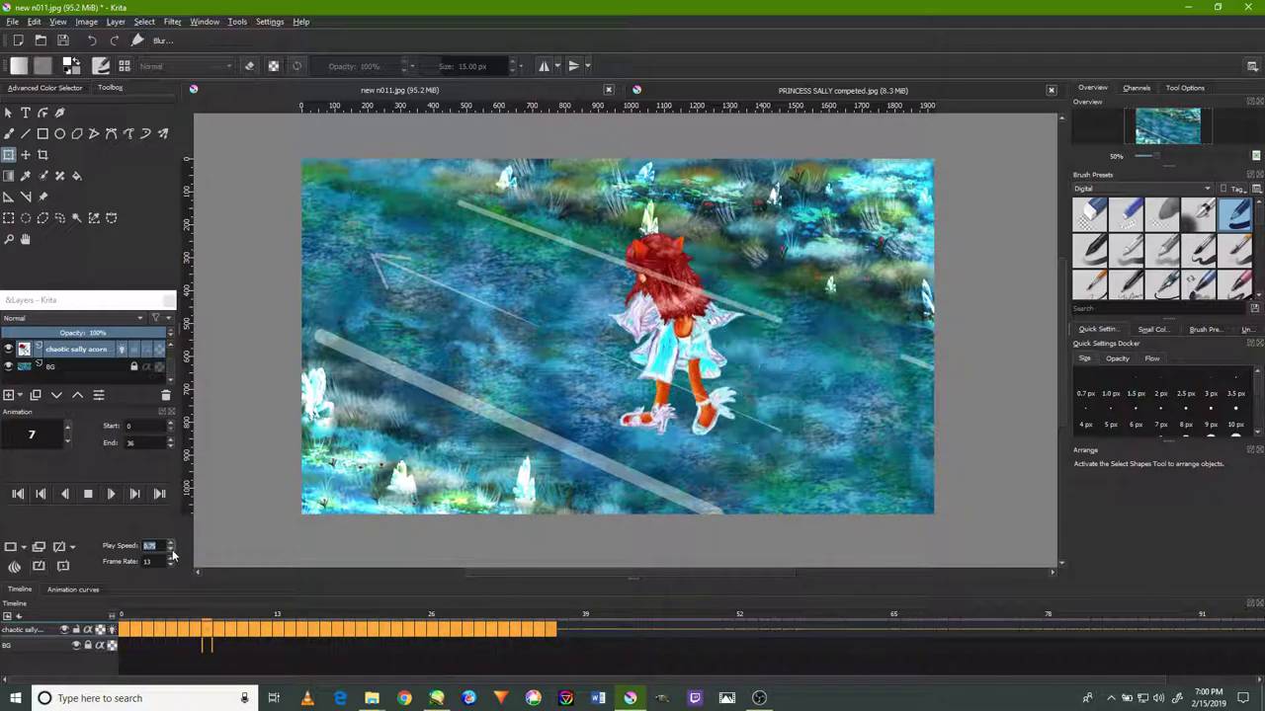
{"action": "left_click", "coordinate": [94, 498]}
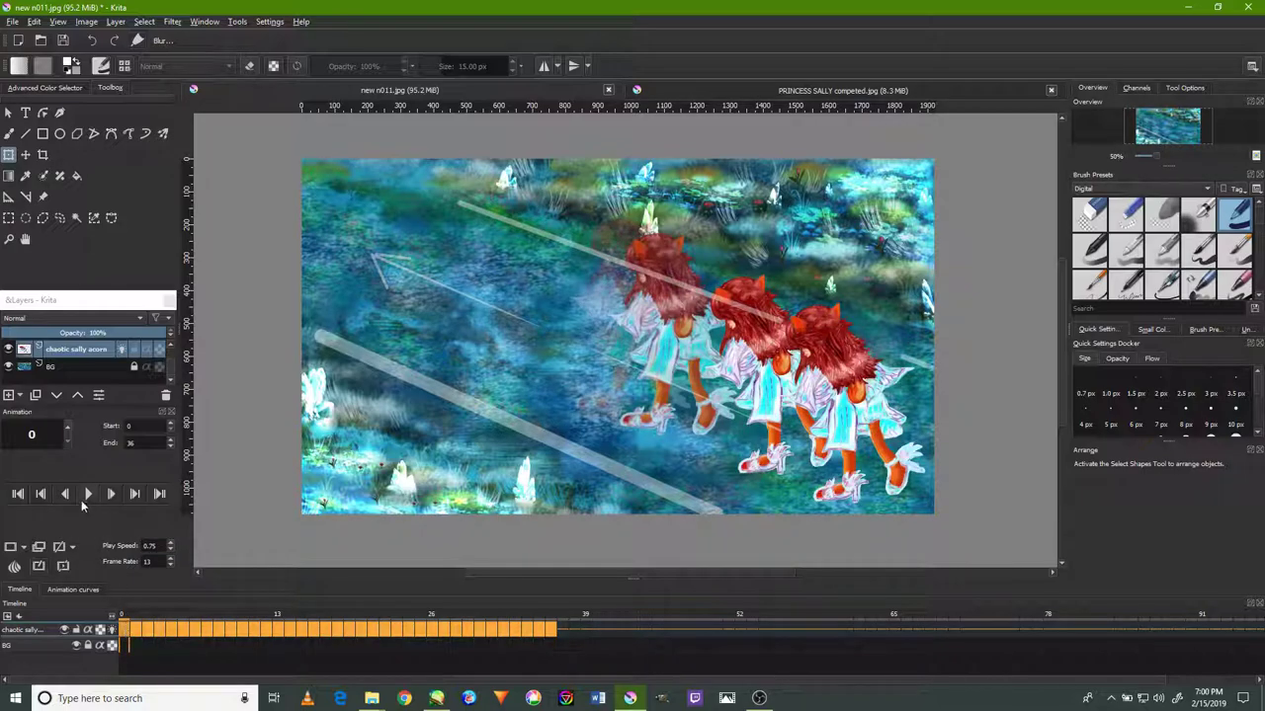
Disable onion skinning, add Layer 3 above BG, hide the guide arrows, and play the walk.
{"action": "left_click", "coordinate": [115, 630]}
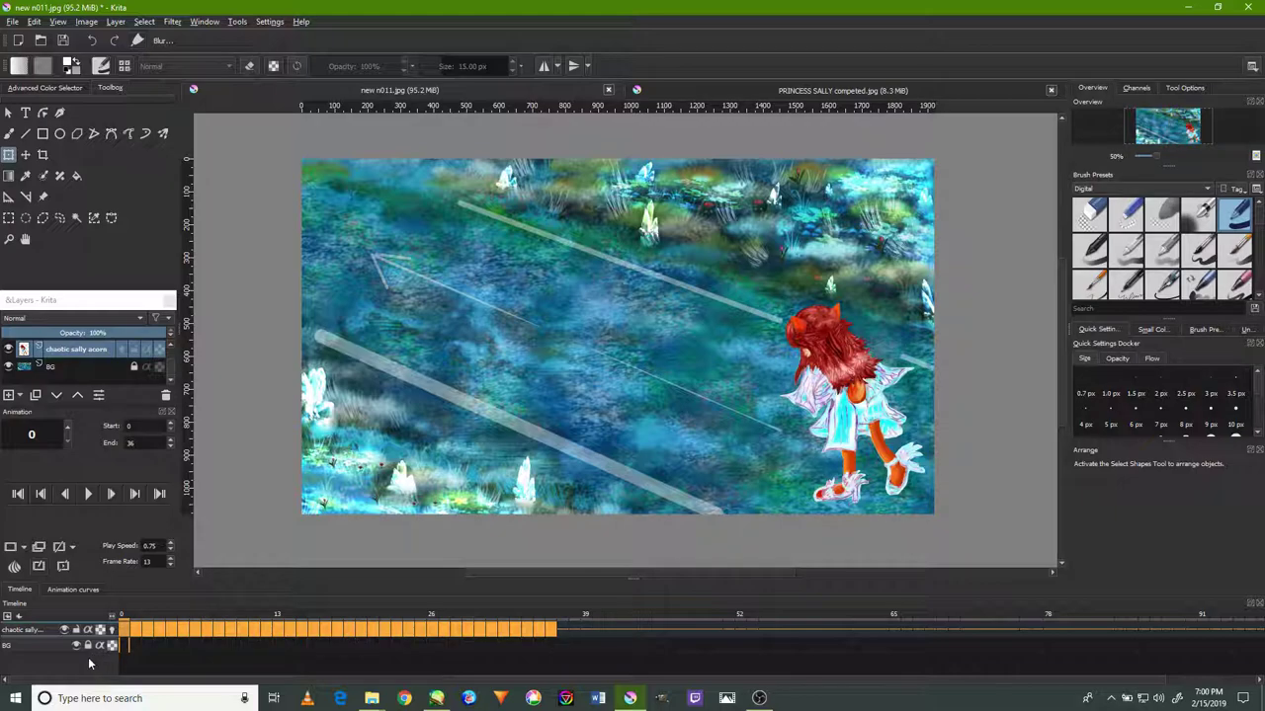
{"action": "left_click", "coordinate": [30, 644]}
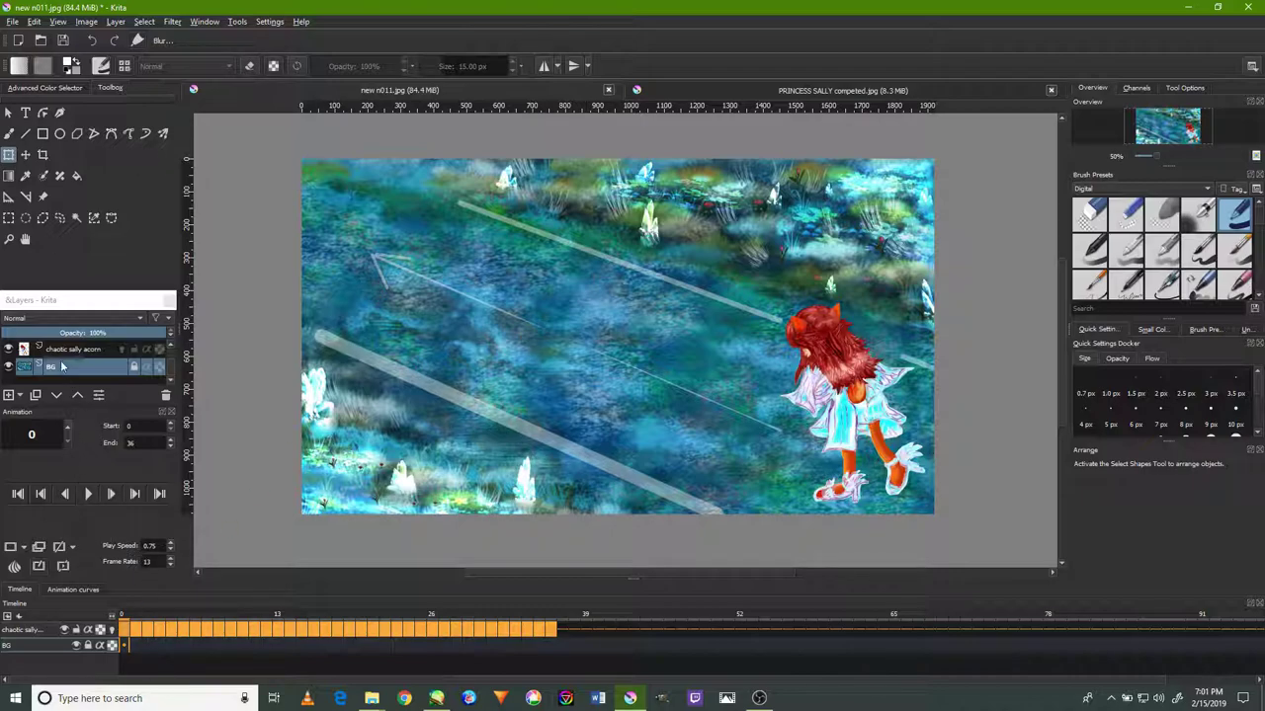
{"action": "key", "text": "Insert"}
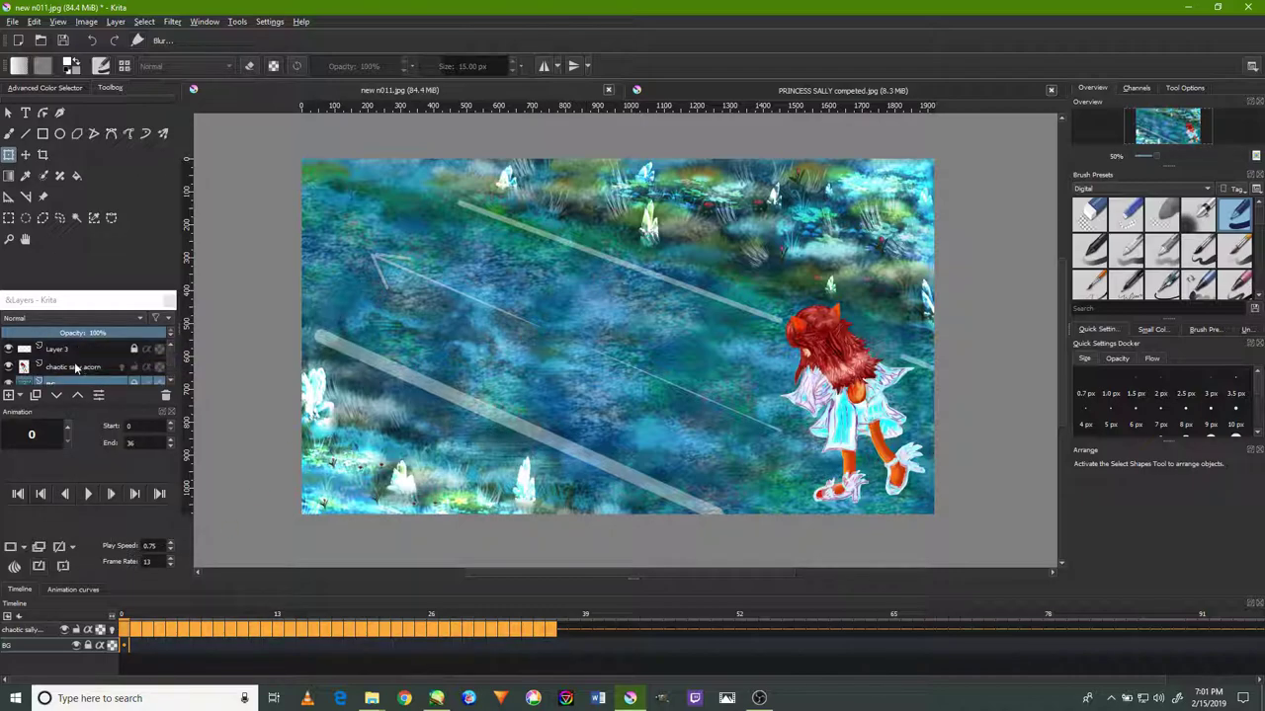
{"action": "left_click", "coordinate": [9, 350]}
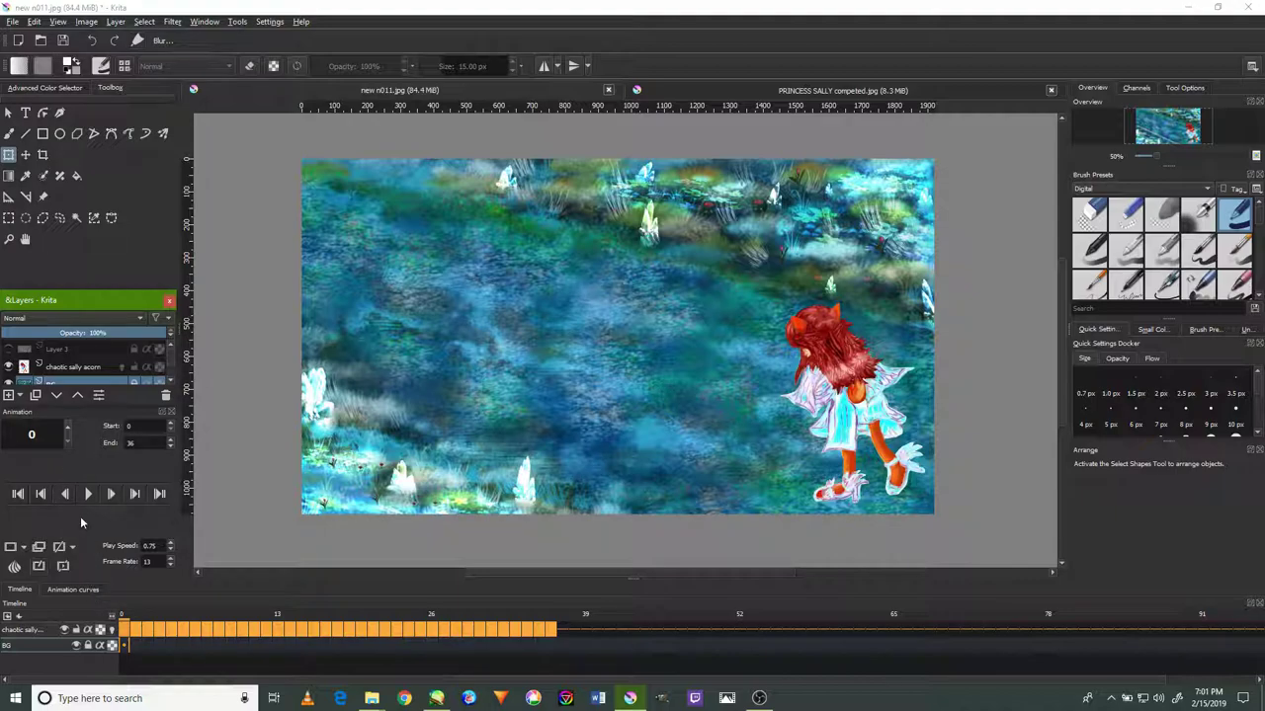
{"action": "left_click", "coordinate": [87, 494]}
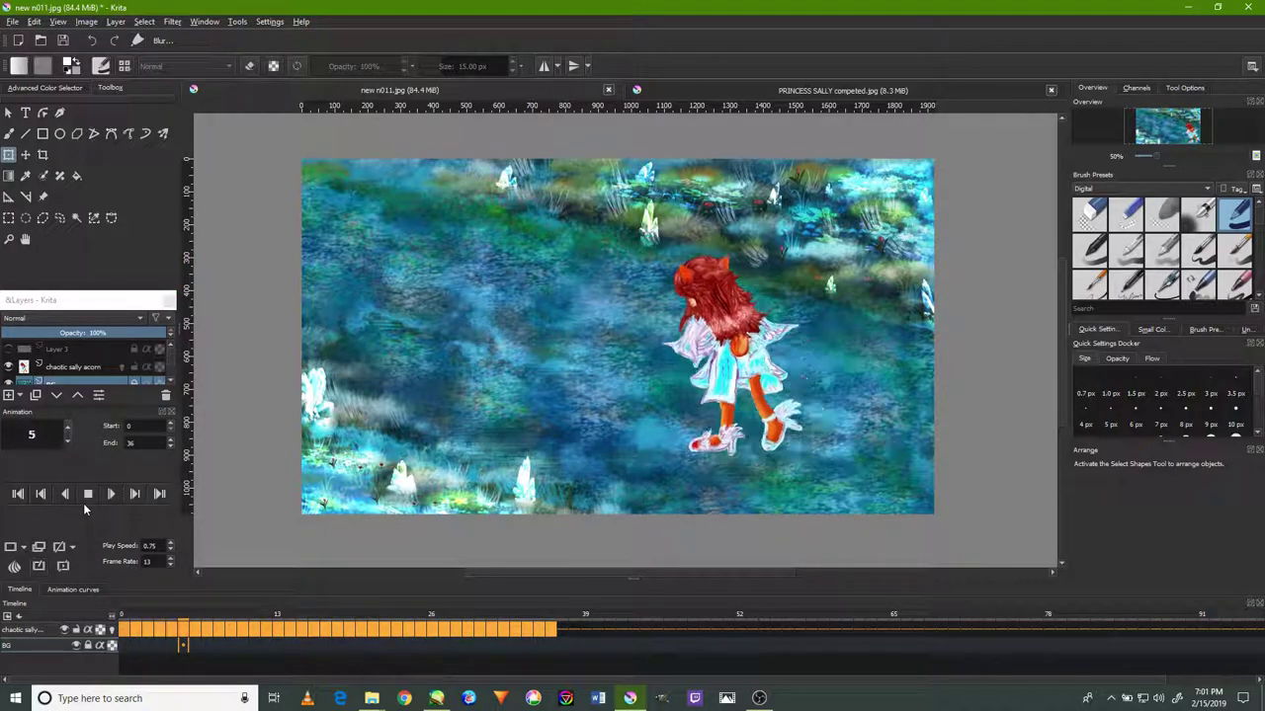
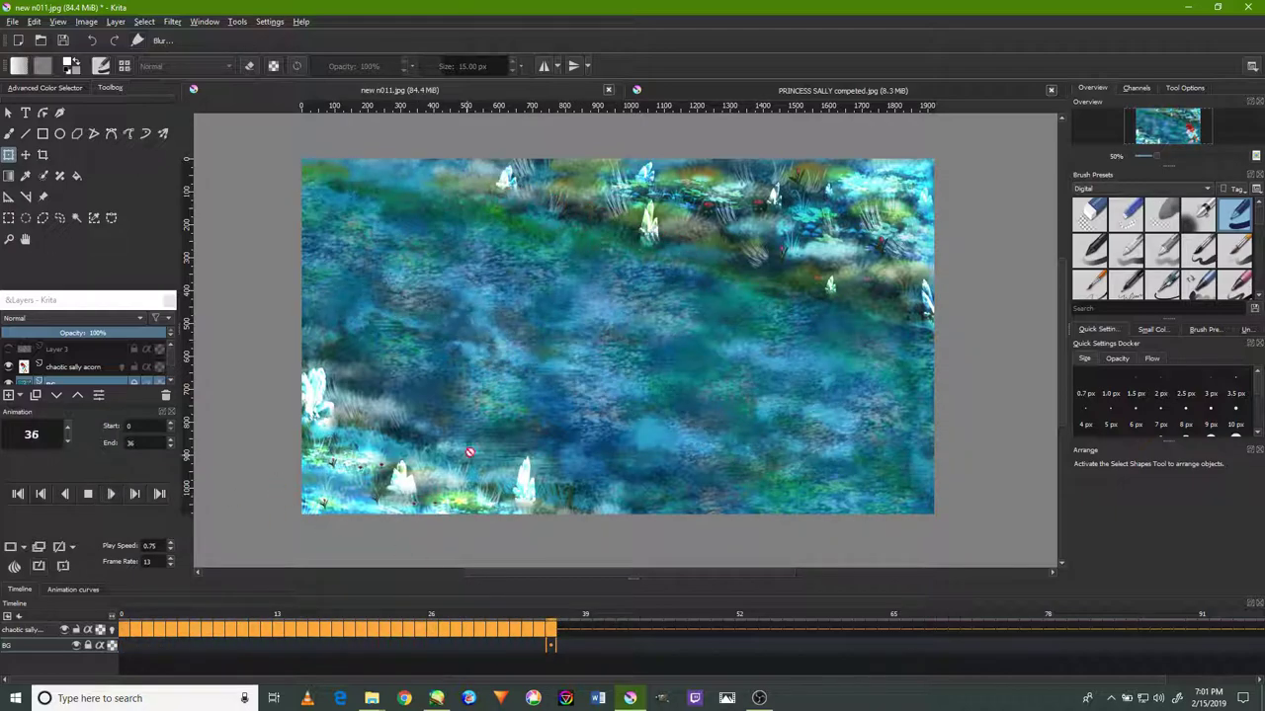
Stop the walk cycle at frame 0 and start playing it again.
{"action": "scroll", "coordinate": [469, 452], "scroll_direction": "up", "scroll_amount": 1}
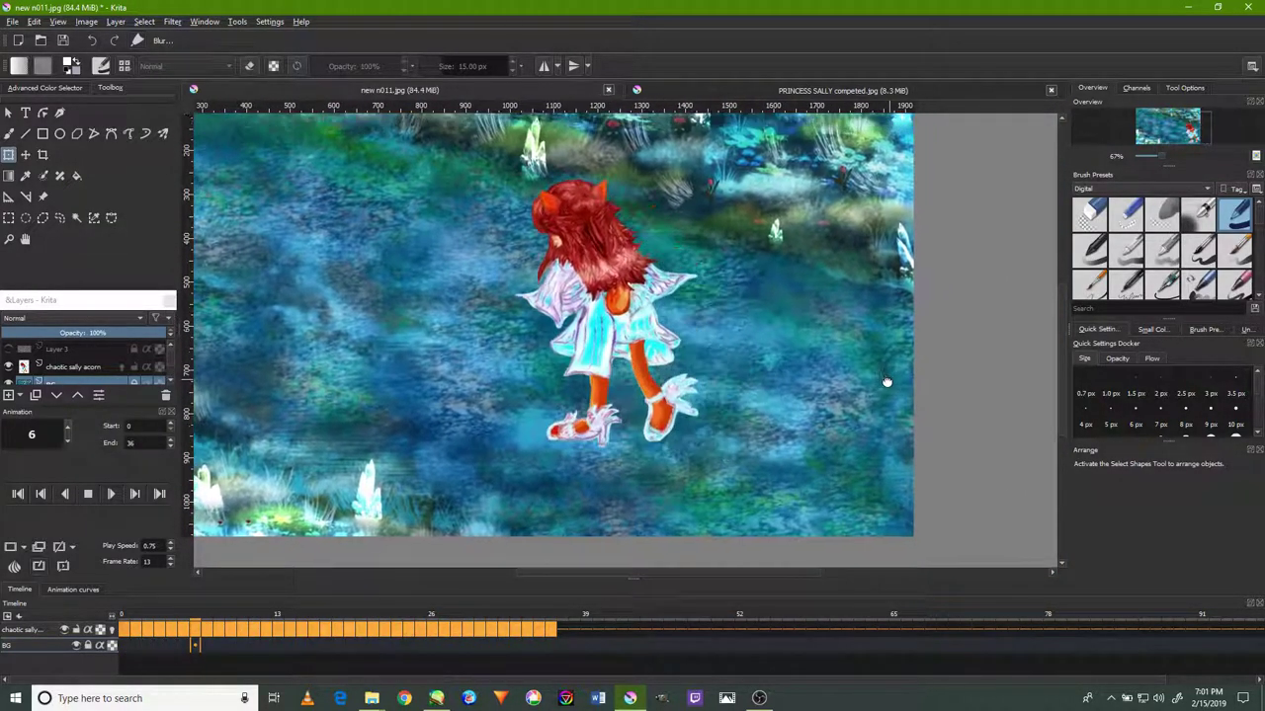
{"action": "left_click_drag", "start_coordinate": [978, 381], "coordinate": [907, 404]}
{"action": "scroll", "coordinate": [907, 404], "scroll_direction": "down", "scroll_amount": 1}
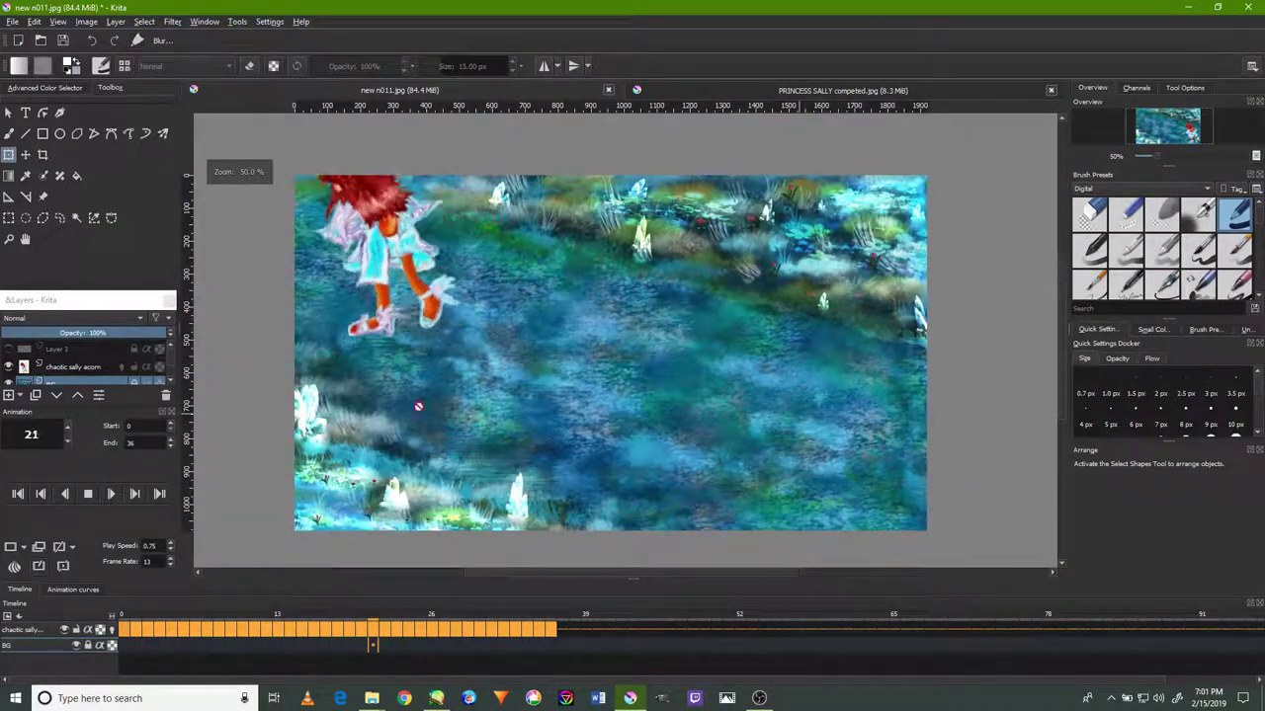
{"action": "left_click", "coordinate": [47, 381]}
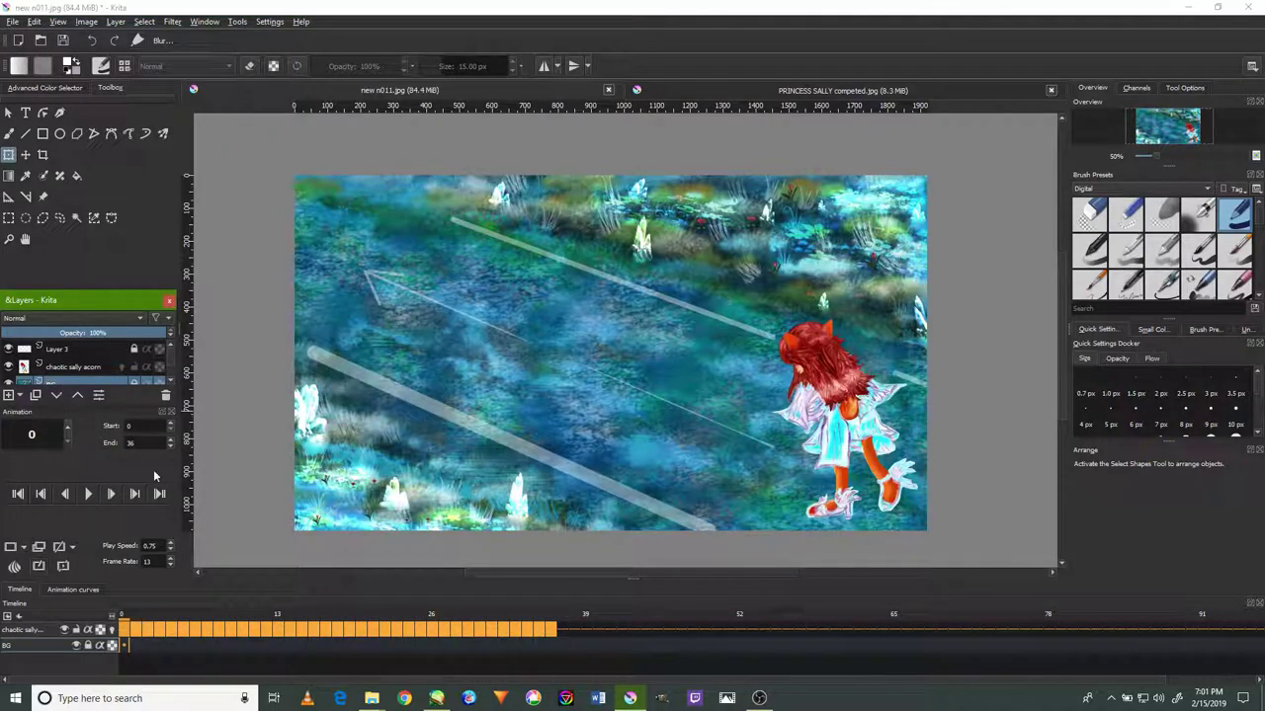
{"action": "left_click", "coordinate": [91, 496]}
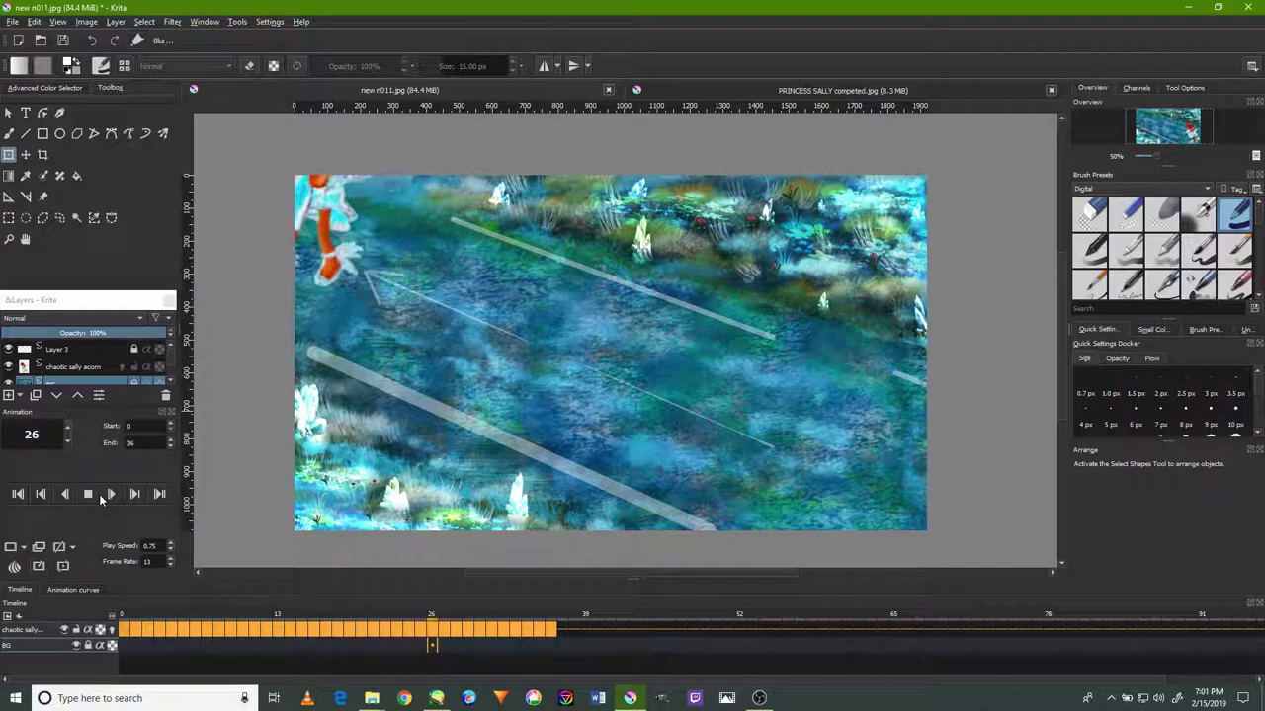
Restore the background to 100% opacity, hide Layer 3 and lock the chaotic sally acorn layer.
{"action": "left_click", "coordinate": [9, 349]}
{"action": "left_click_drag", "start_coordinate": [15, 334], "coordinate": [168, 334]}
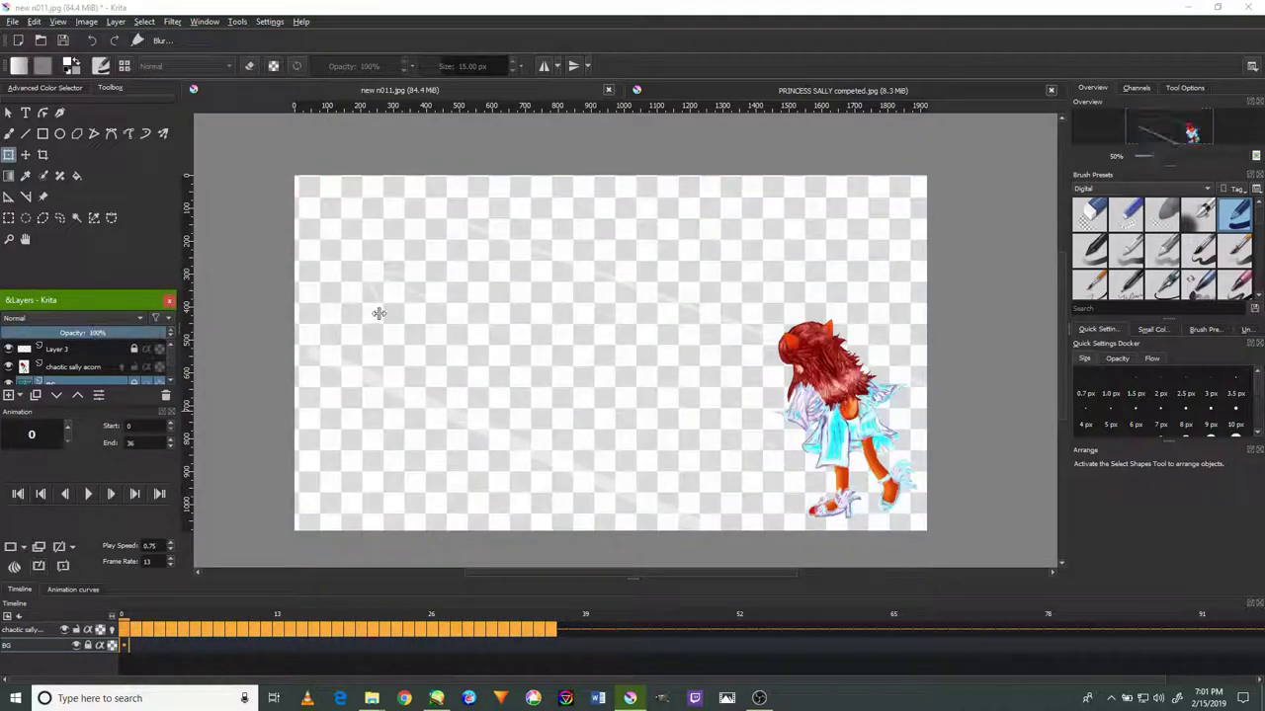
{"action": "left_click", "coordinate": [10, 350]}
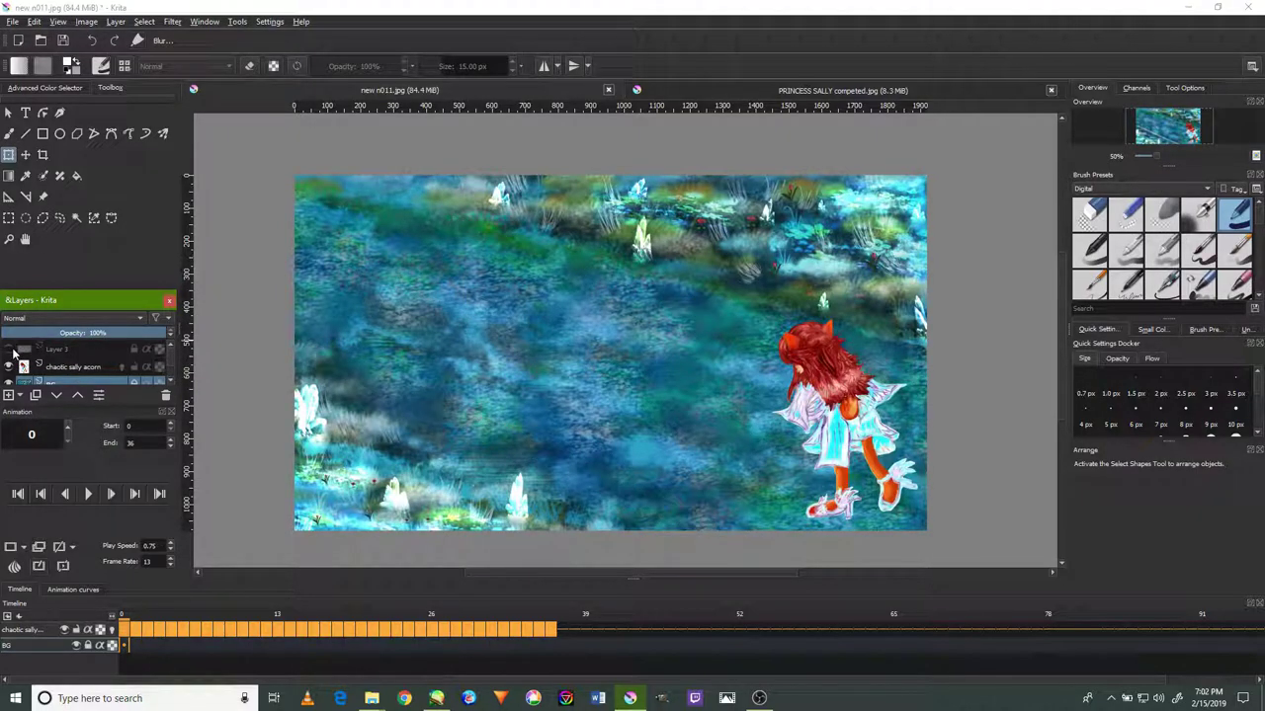
{"action": "left_click", "coordinate": [129, 369]}
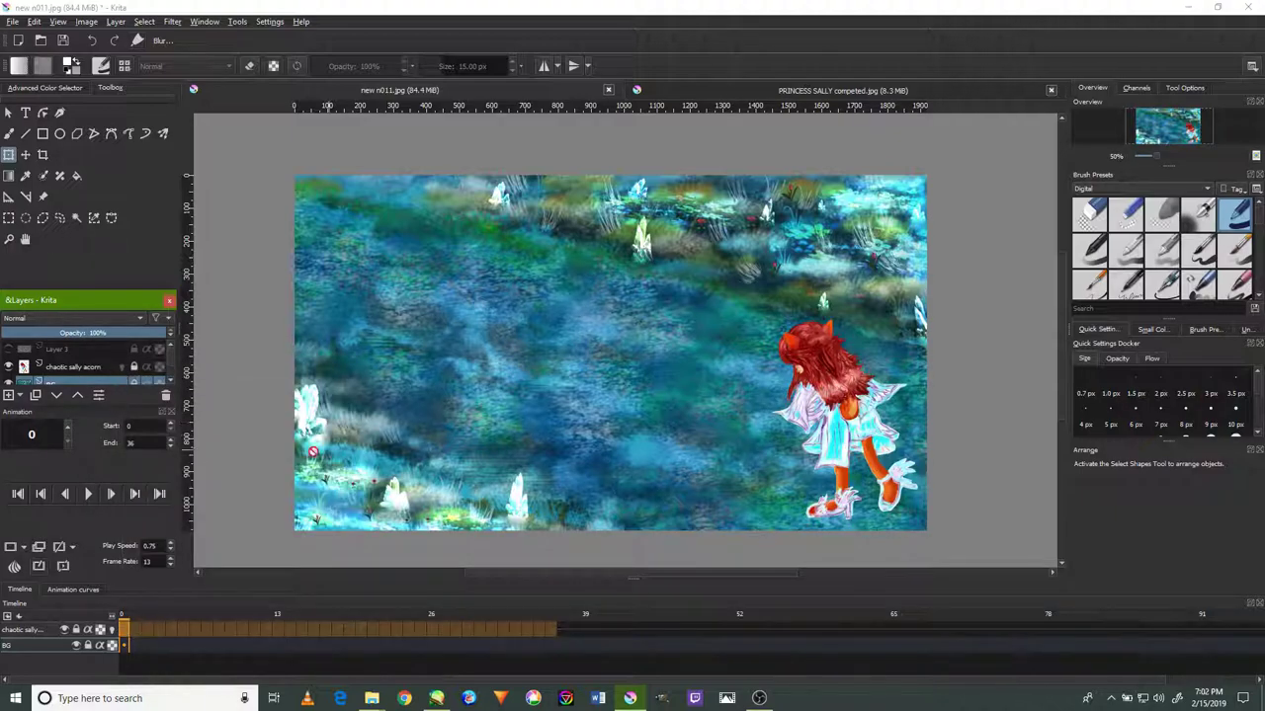
Loop the 36-frame walk cycle, zooming and panning to follow Sally across the meadow.
{"action": "left_click", "coordinate": [95, 495]}
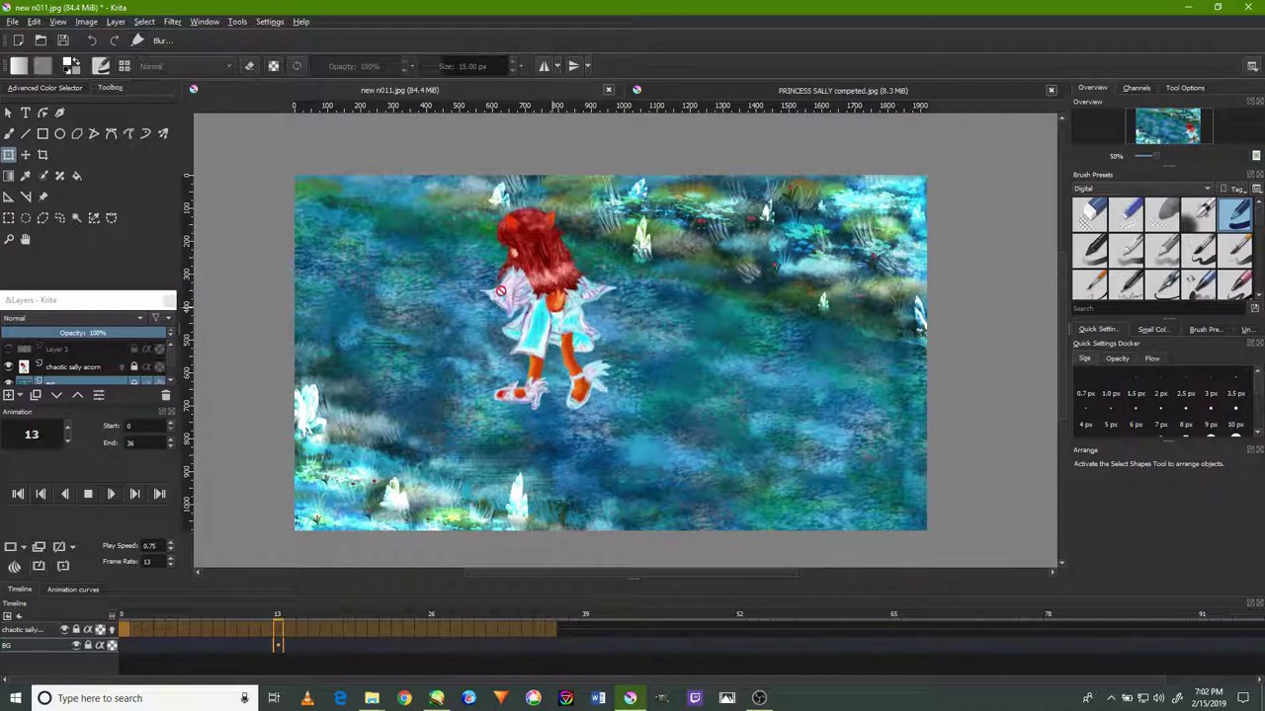
{"action": "scroll", "coordinate": [984, 519], "scroll_direction": "up", "scroll_amount": 2}
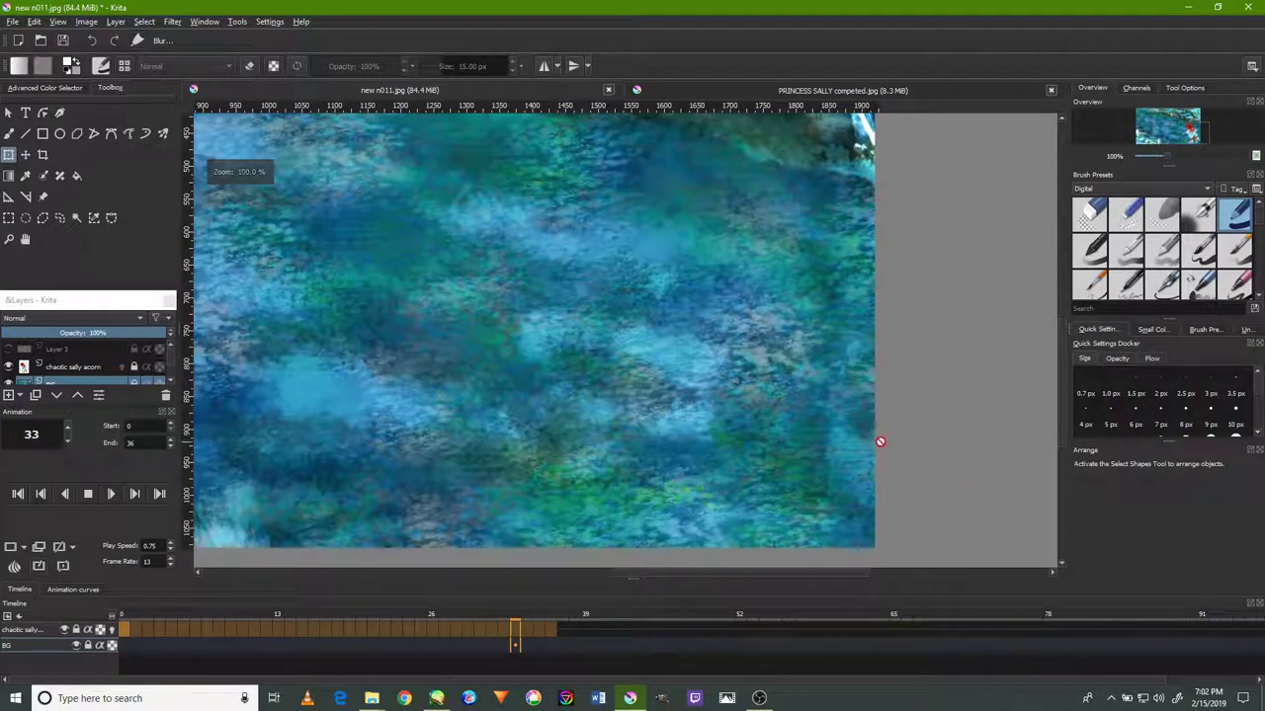
{"action": "left_click_drag", "start_coordinate": [587, 386], "coordinate": [679, 486]}
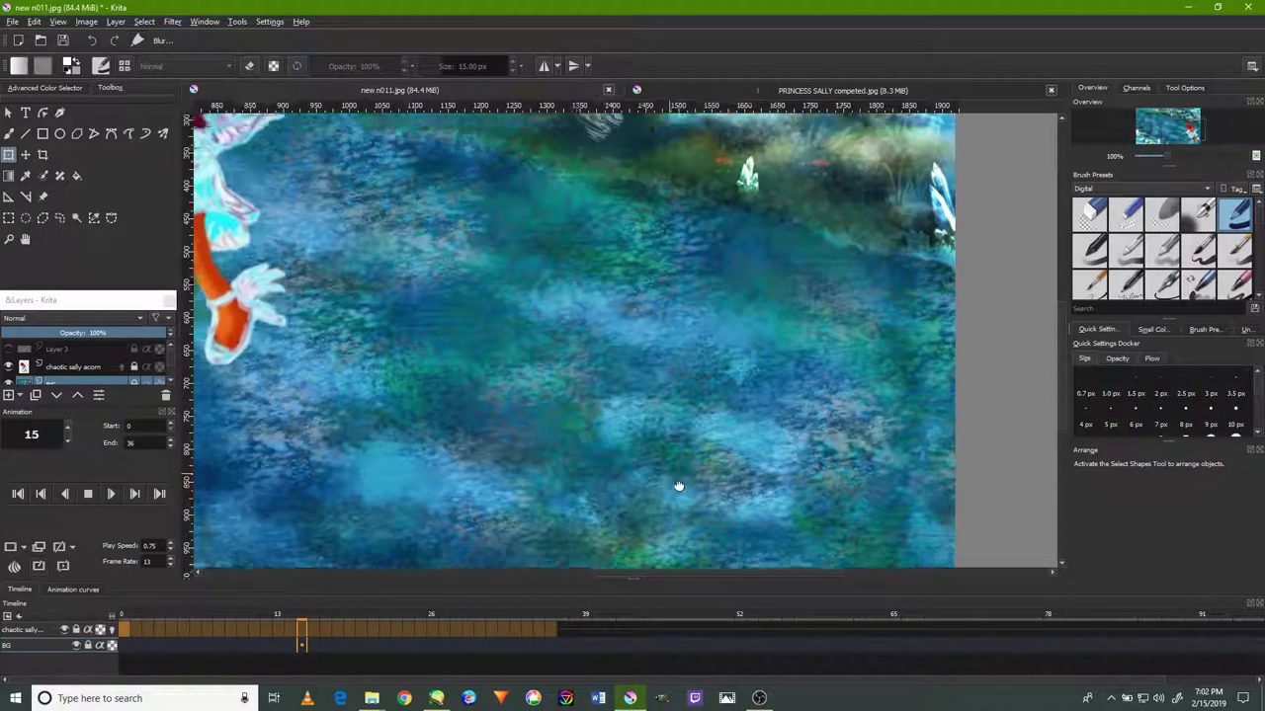
{"action": "scroll", "coordinate": [672, 464], "scroll_direction": "down", "scroll_amount": 1}
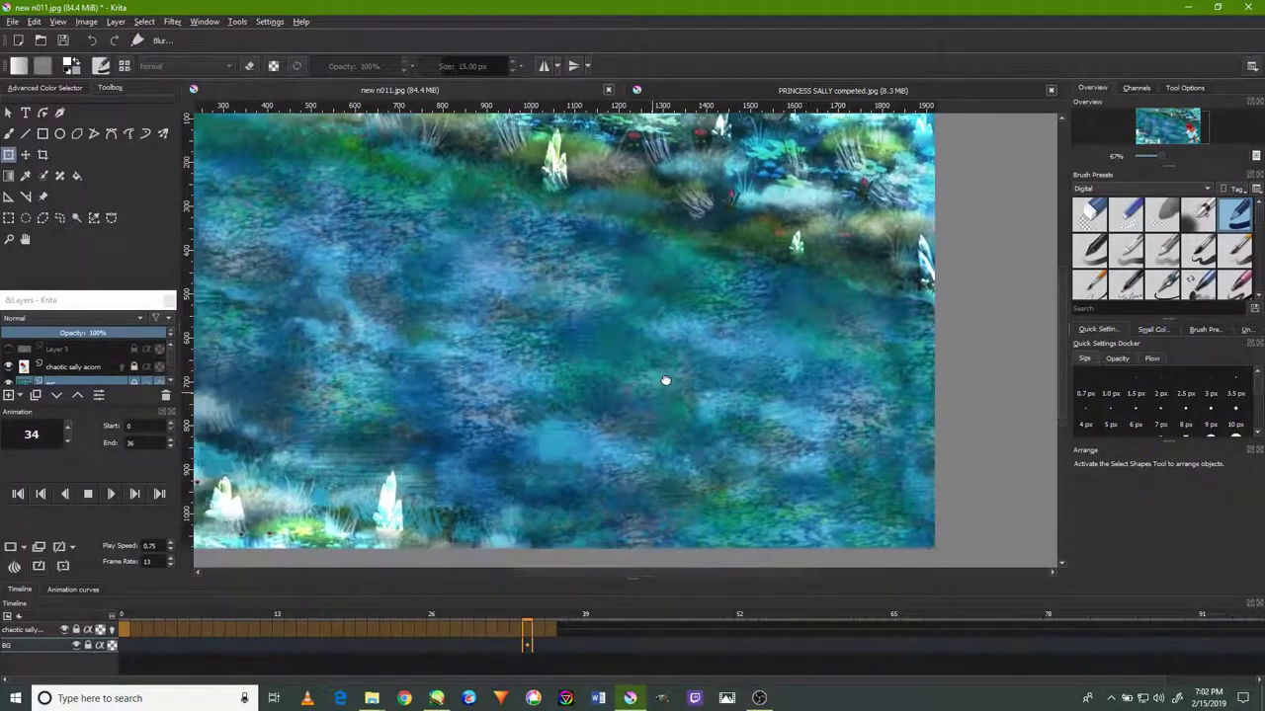
{"action": "left_click_drag", "start_coordinate": [665, 380], "coordinate": [761, 406]}
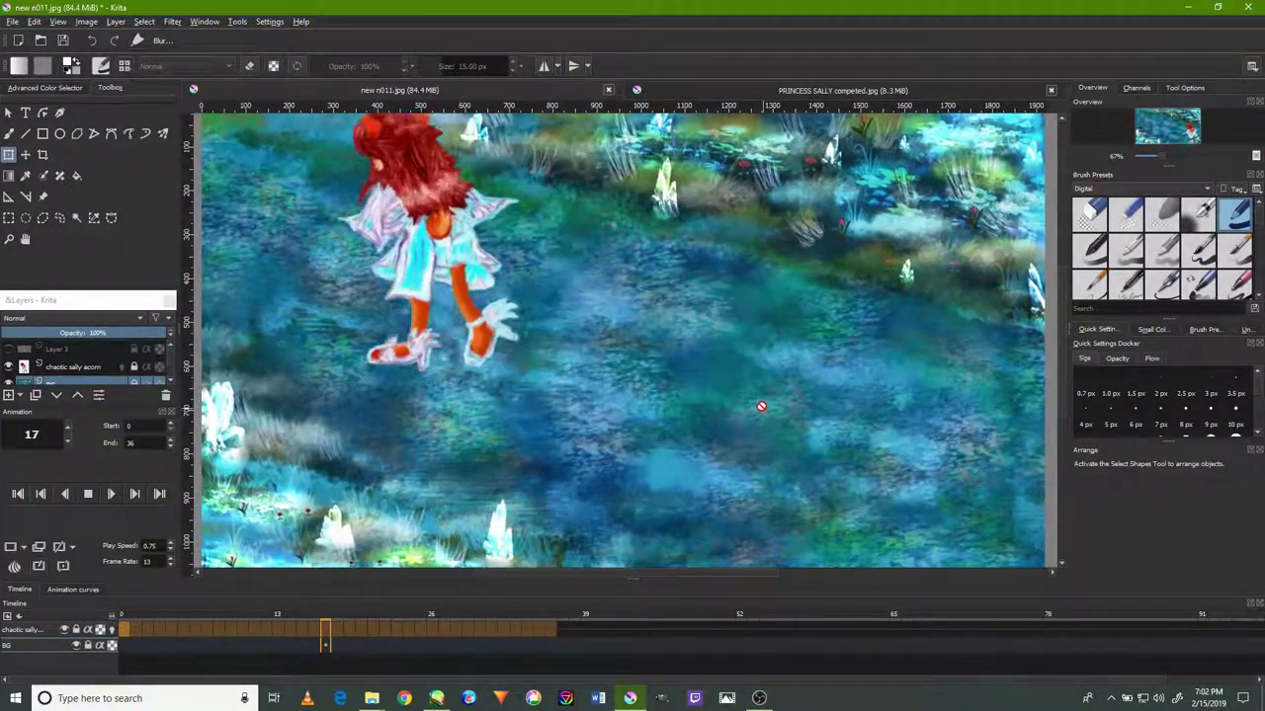
{"action": "mouse_move", "coordinate": [703, 362]}
{"action": "left_mouse_down"}
{"action": "mouse_move", "coordinate": [653, 367]}
{"action": "mouse_move", "coordinate": [683, 338]}
{"action": "left_mouse_up"}
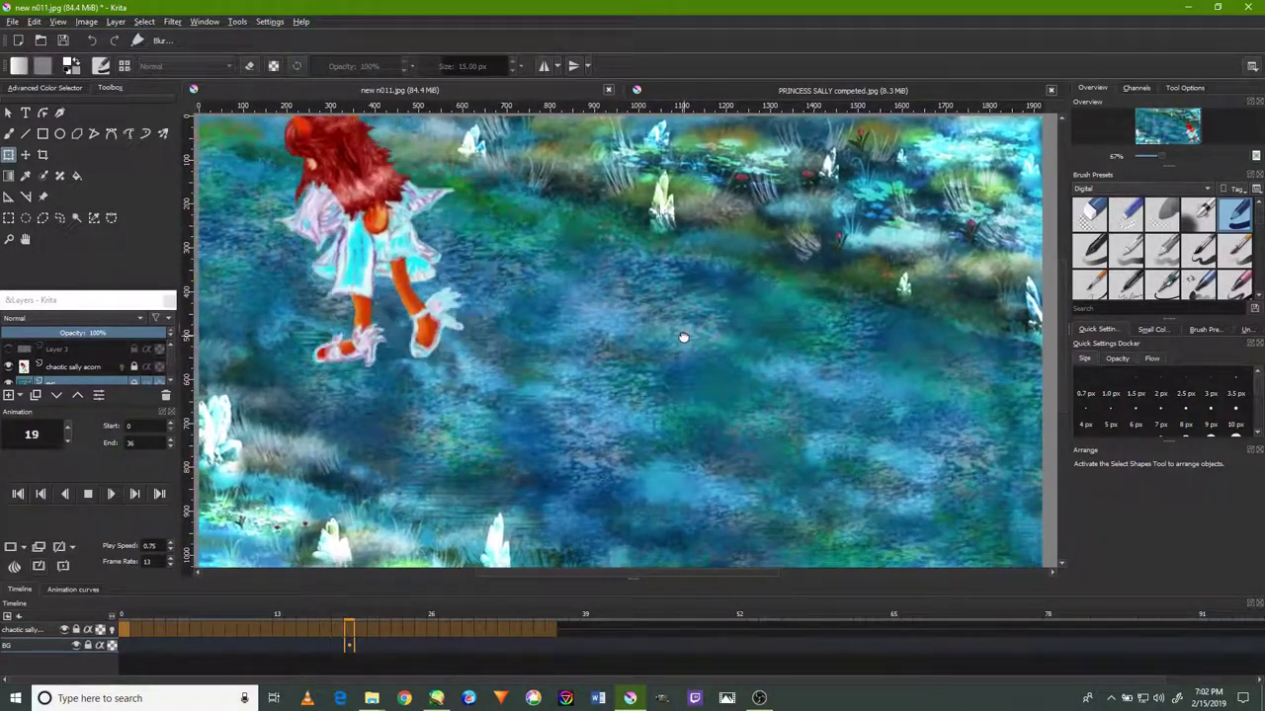
{"action": "mouse_move", "coordinate": [675, 366]}
{"action": "left_mouse_down"}
{"action": "mouse_move", "coordinate": [676, 354]}
{"action": "mouse_move", "coordinate": [675, 365]}
{"action": "left_mouse_up"}
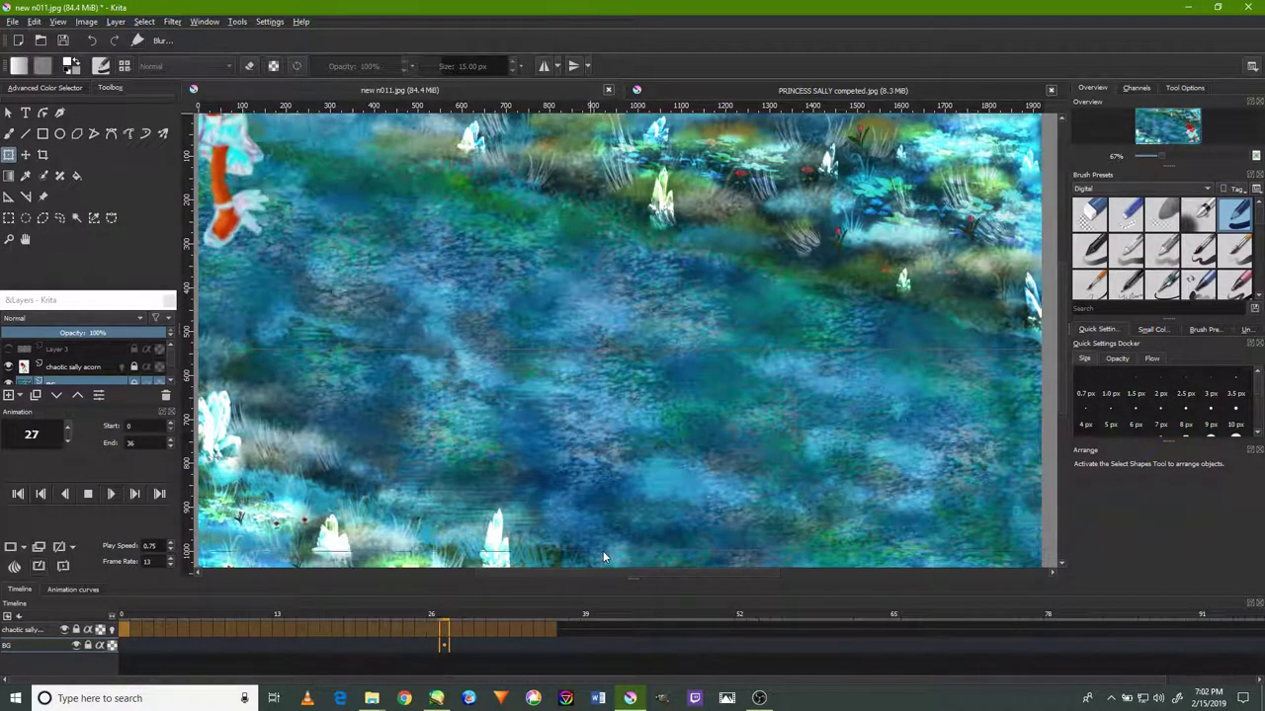
{"action": "scroll", "coordinate": [582, 350], "scroll_direction": "down", "scroll_amount": 4}
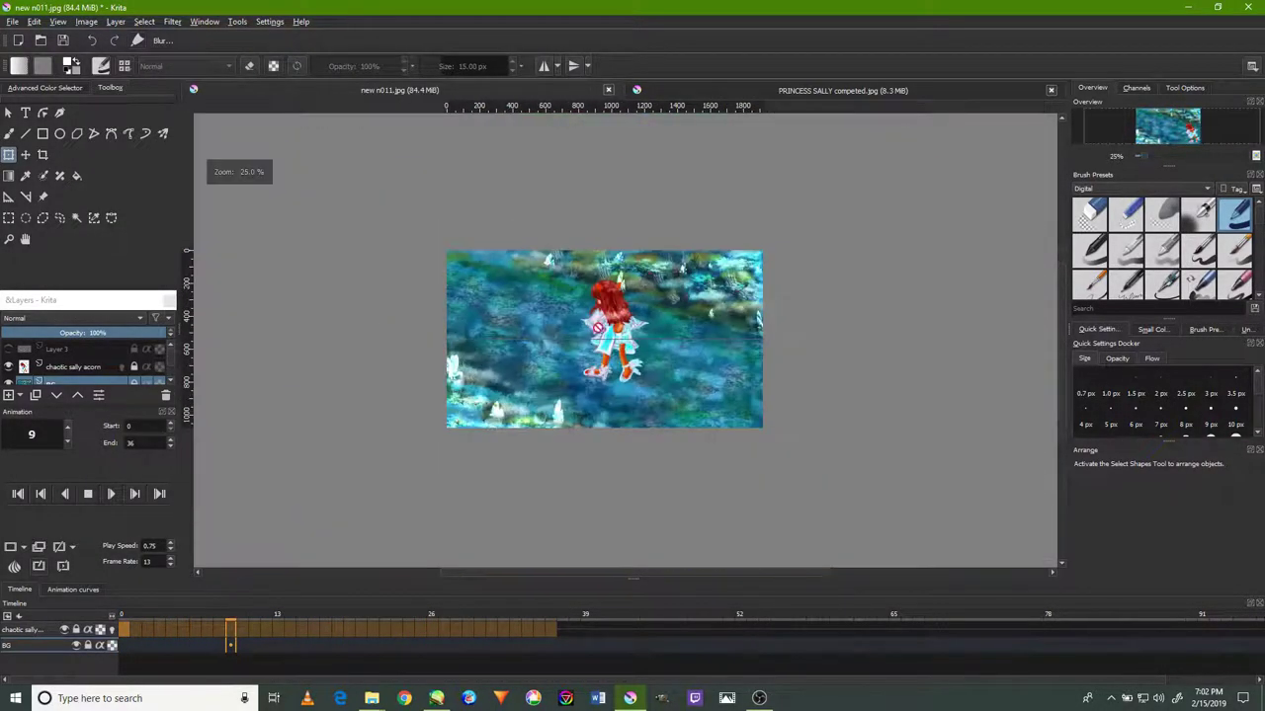
{"action": "scroll", "coordinate": [598, 344], "scroll_direction": "up", "scroll_amount": 6}
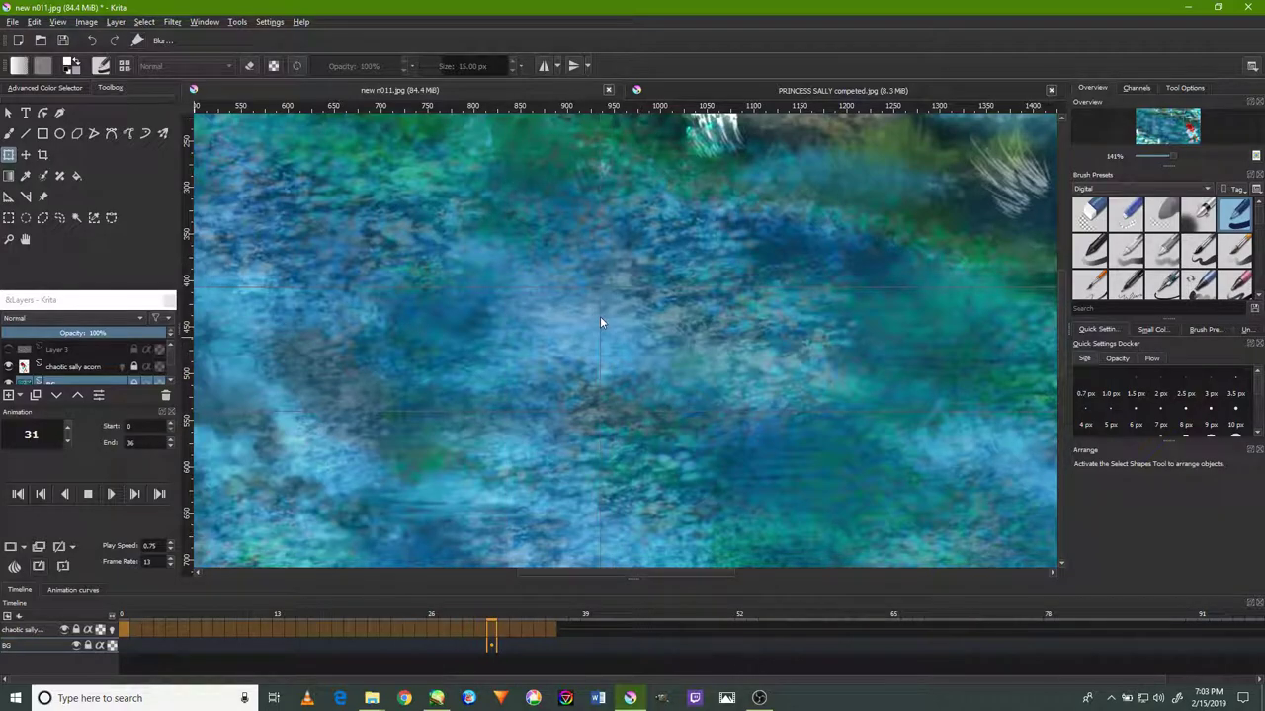
{"action": "scroll", "coordinate": [600, 316], "scroll_direction": "down", "scroll_amount": 1}
{"action": "scroll", "coordinate": [613, 314], "scroll_direction": "down", "scroll_amount": 2}
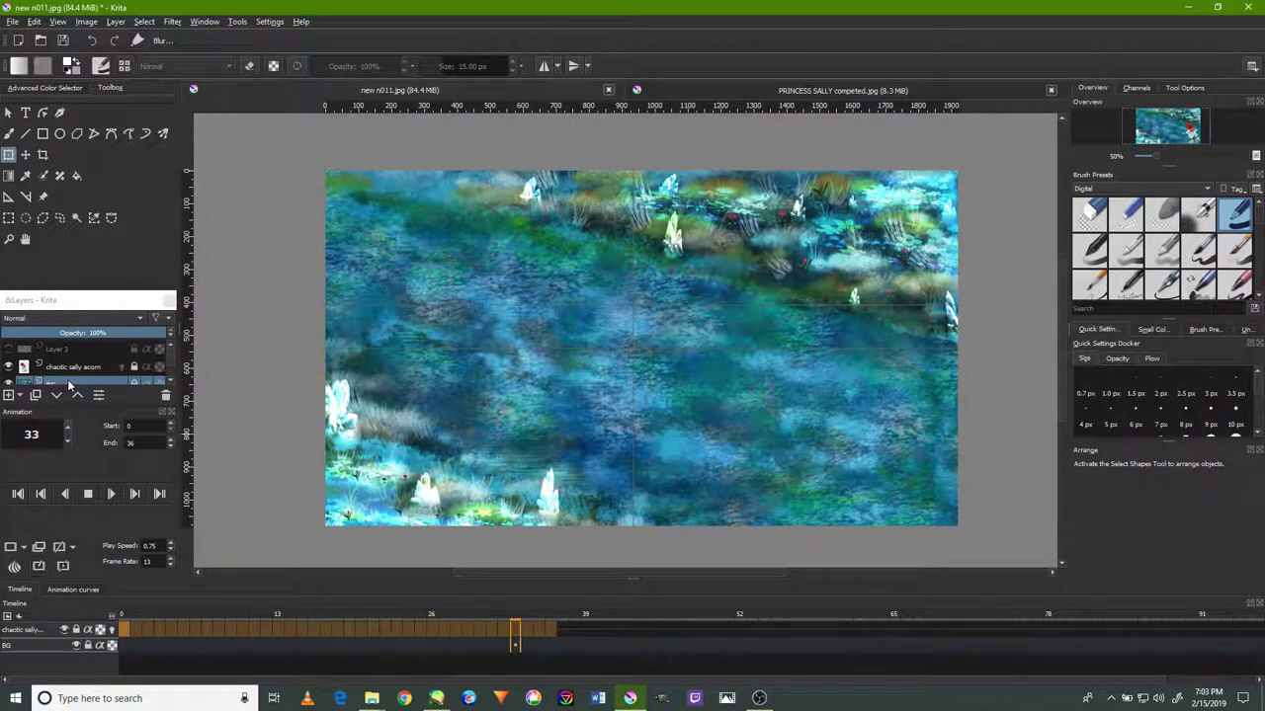
Fade the BG meadow layer to about 51% opacity and pull a horizontal guide onto the canvas.
{"action": "left_click", "coordinate": [87, 333]}
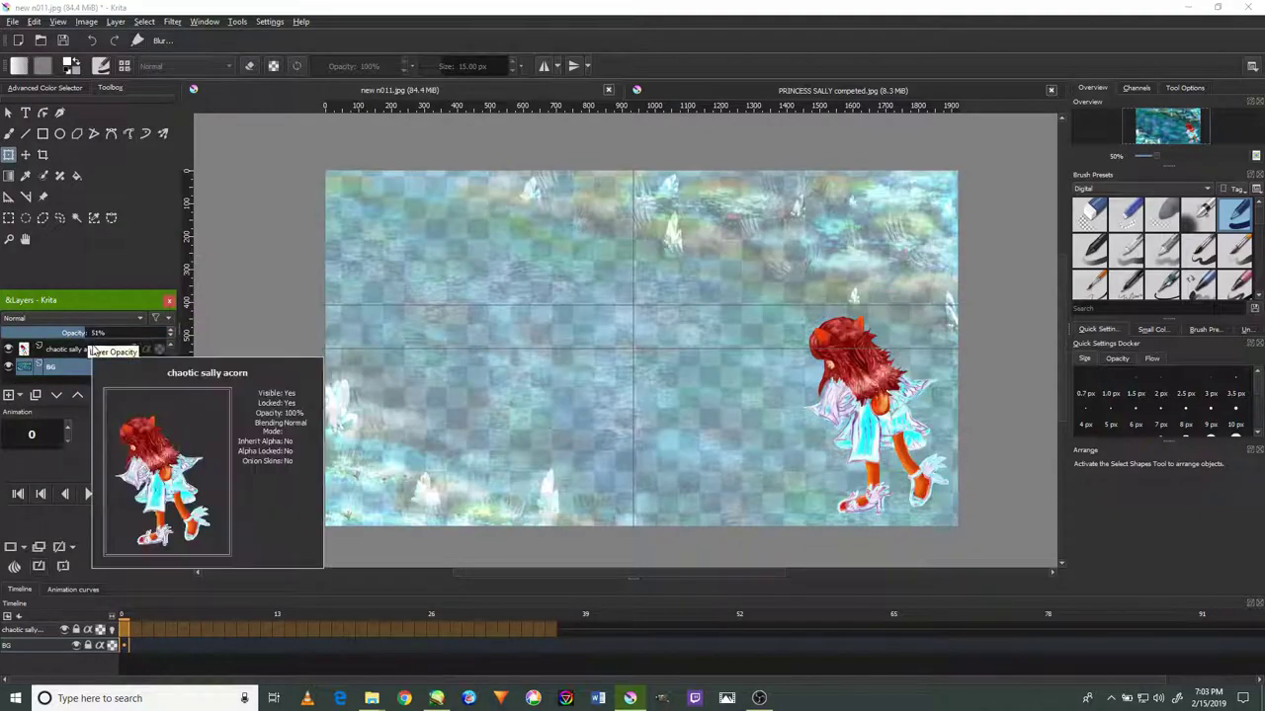
{"action": "left_click_drag", "start_coordinate": [563, 339], "coordinate": [561, 366]}
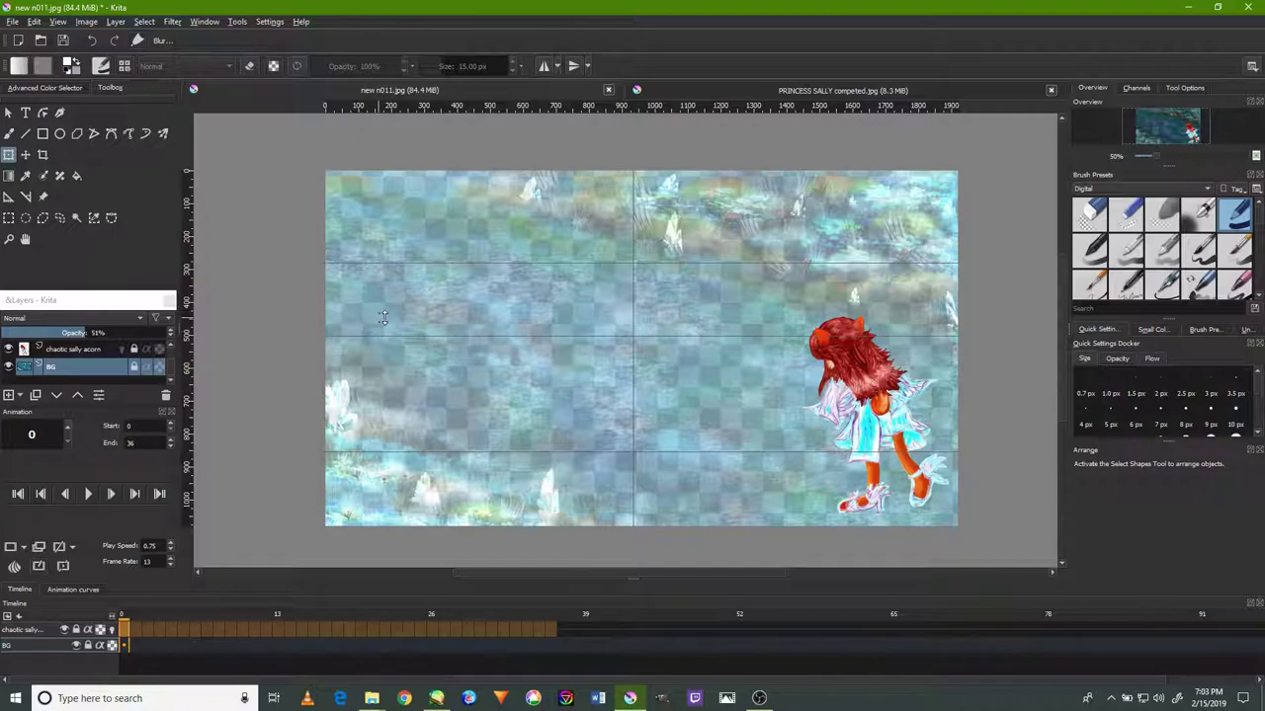
{"action": "mouse_move", "coordinate": [175, 334]}
{"action": "left_mouse_down"}
{"action": "mouse_move", "coordinate": [254, 341]}
{"action": "mouse_move", "coordinate": [184, 346]}
{"action": "left_mouse_up"}
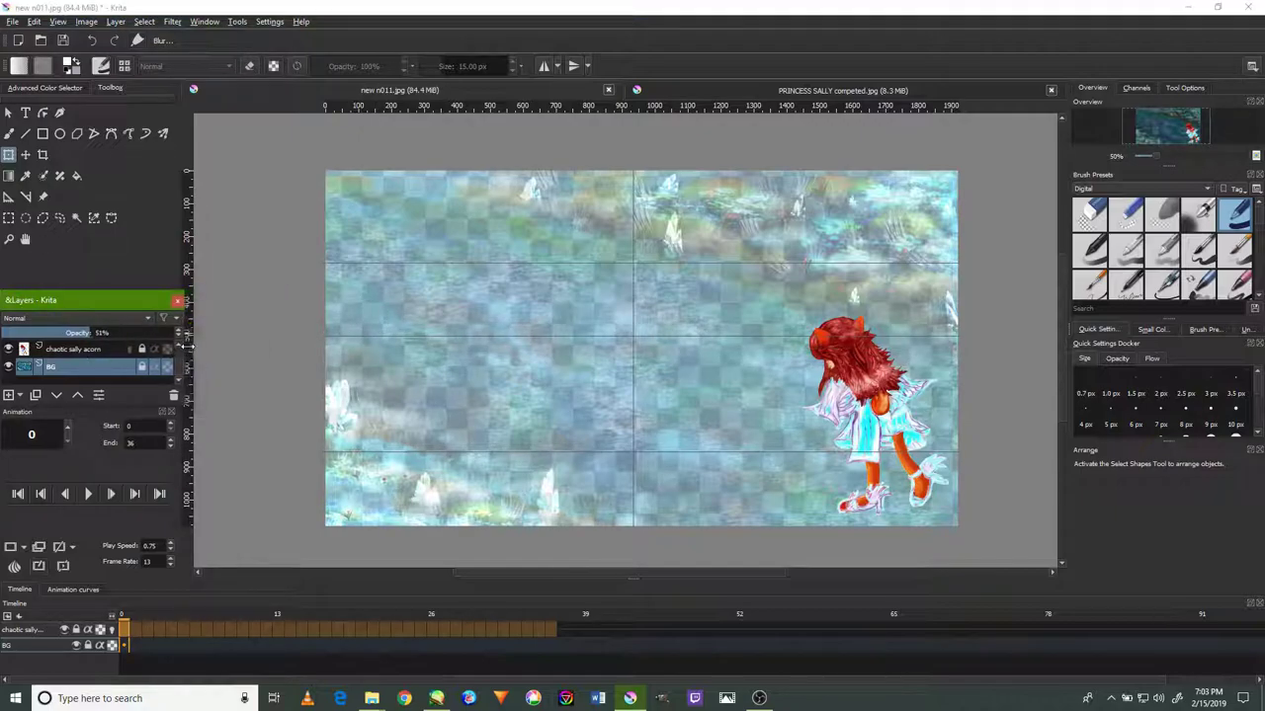
{"action": "left_click", "coordinate": [213, 299]}
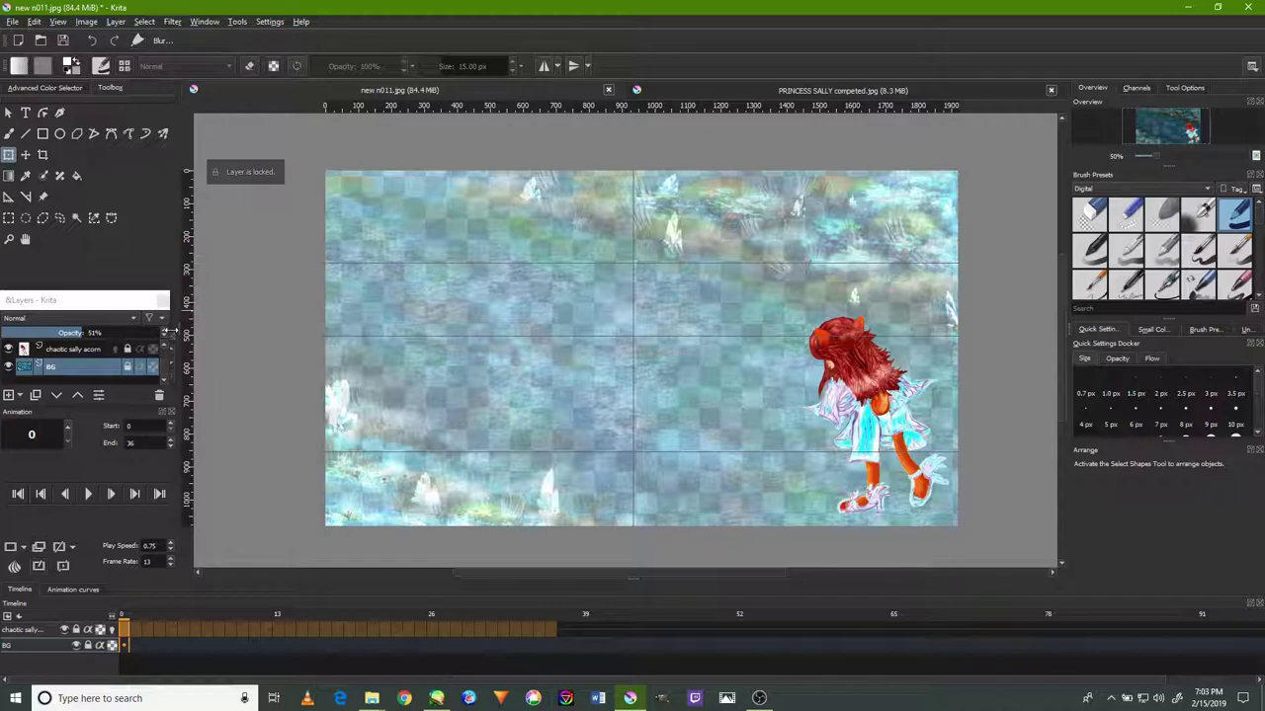
{"action": "left_click", "coordinate": [169, 333]}
{"action": "left_click", "coordinate": [190, 317]}
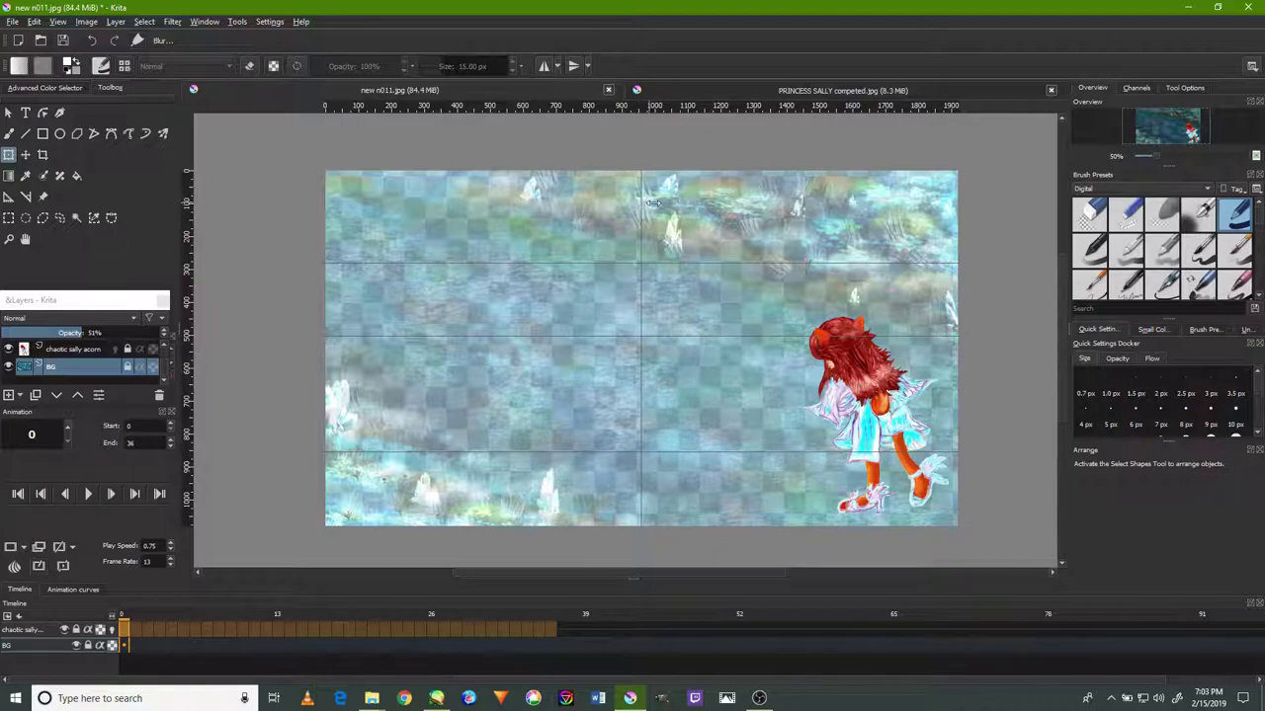
Move a horizontal guide lower on the canvas.
{"action": "scroll", "coordinate": [796, 435], "scroll_direction": "down", "scroll_amount": 2}
{"action": "scroll", "coordinate": [793, 452], "scroll_direction": "up", "scroll_amount": 3}
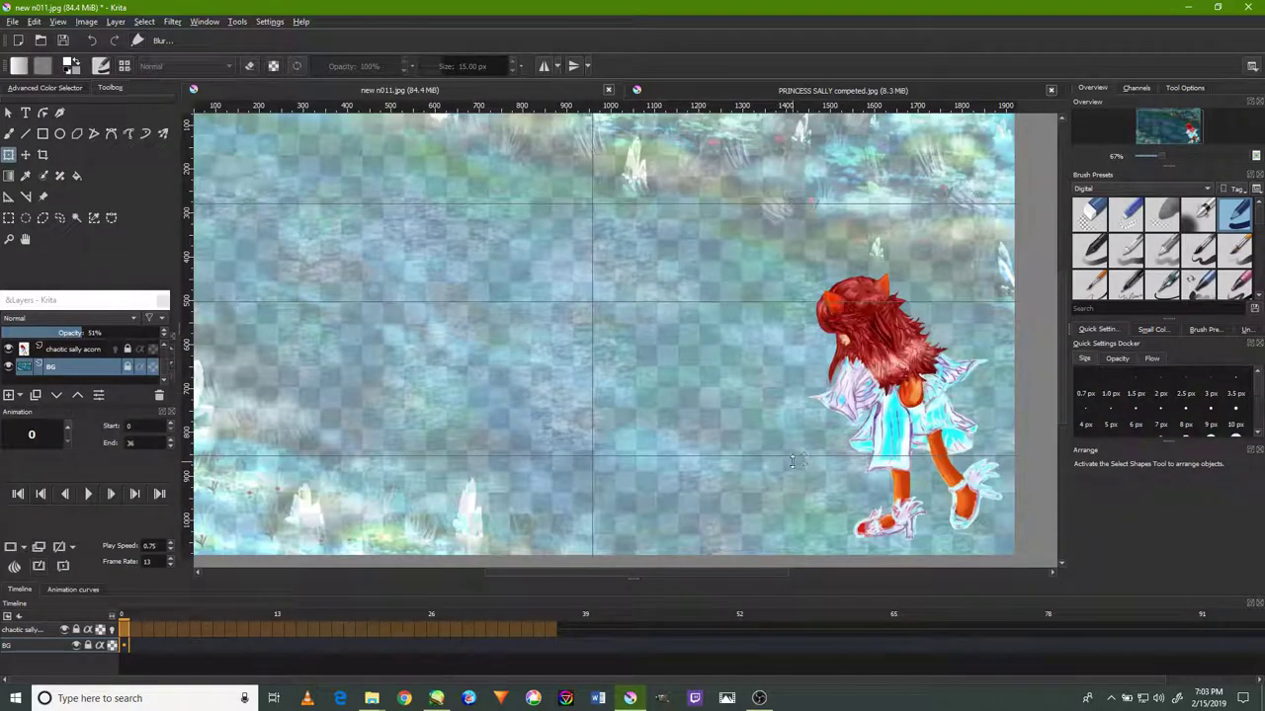
{"action": "left_click_drag", "start_coordinate": [792, 458], "coordinate": [781, 492]}
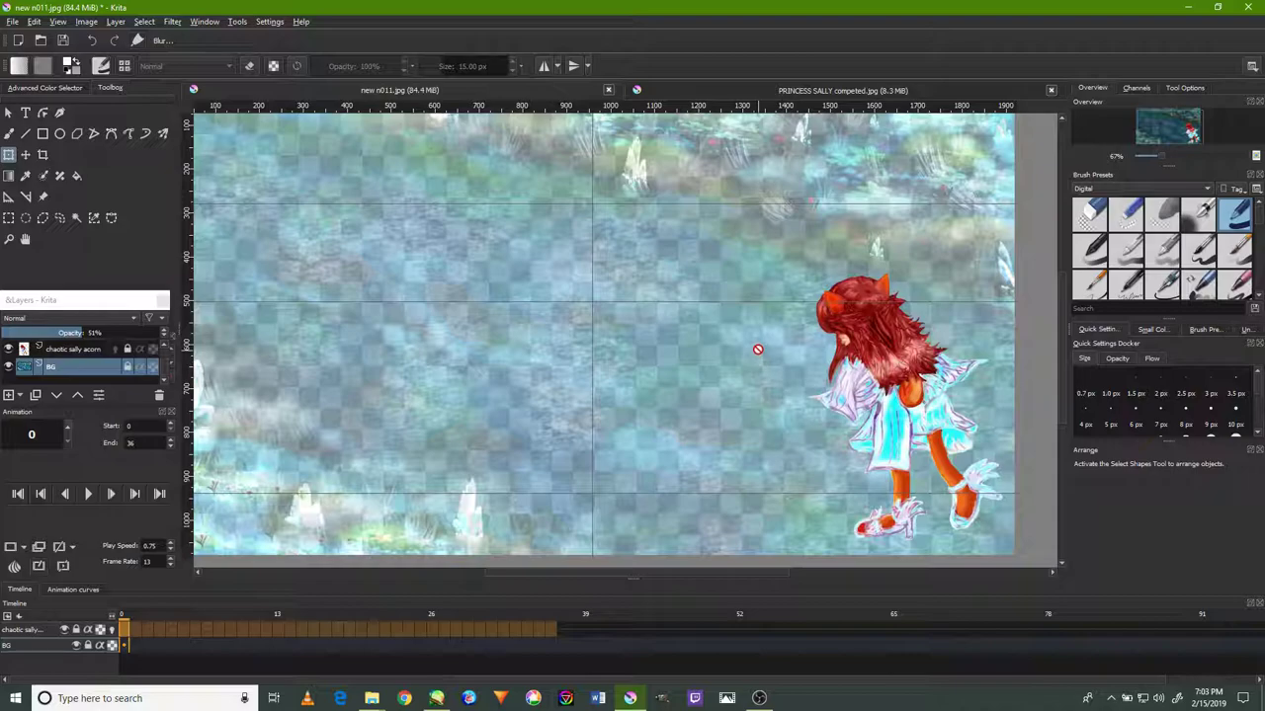
{"action": "scroll", "coordinate": [732, 307], "scroll_direction": "down", "scroll_amount": 2}
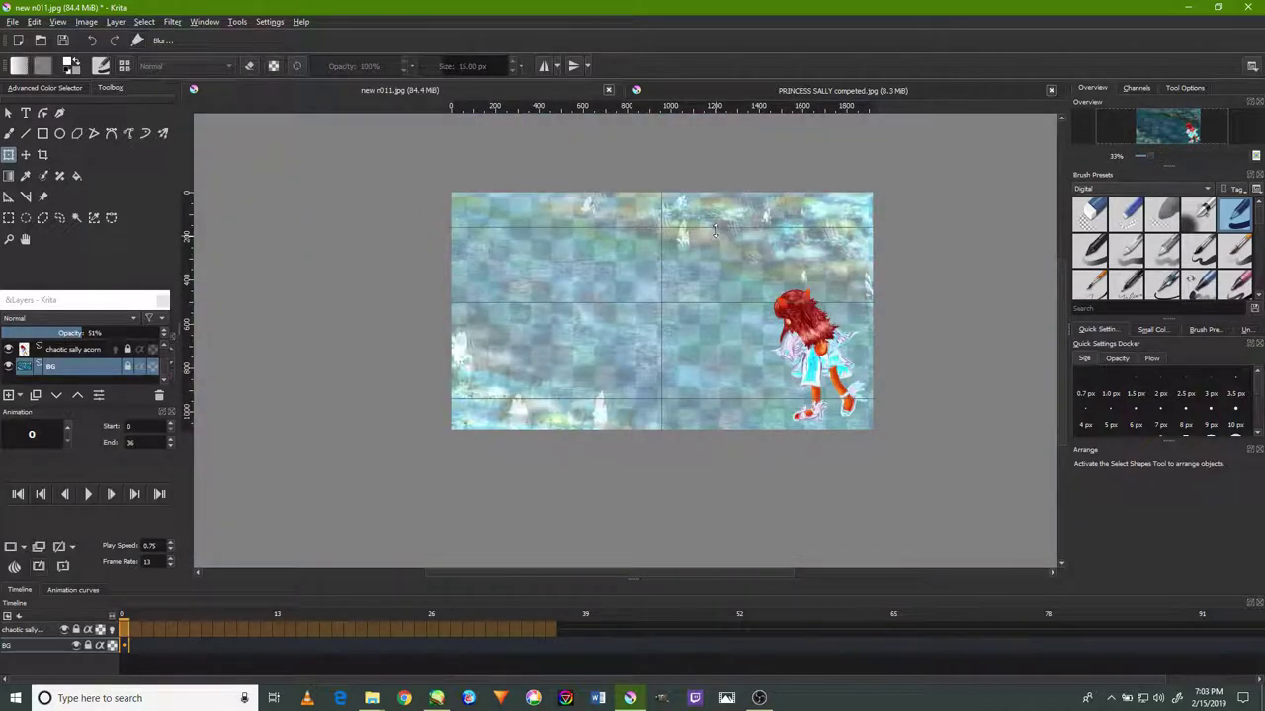
{"action": "scroll", "coordinate": [726, 262], "scroll_direction": "up", "scroll_amount": 1}
{"action": "scroll", "coordinate": [737, 274], "scroll_direction": "up", "scroll_amount": 1}
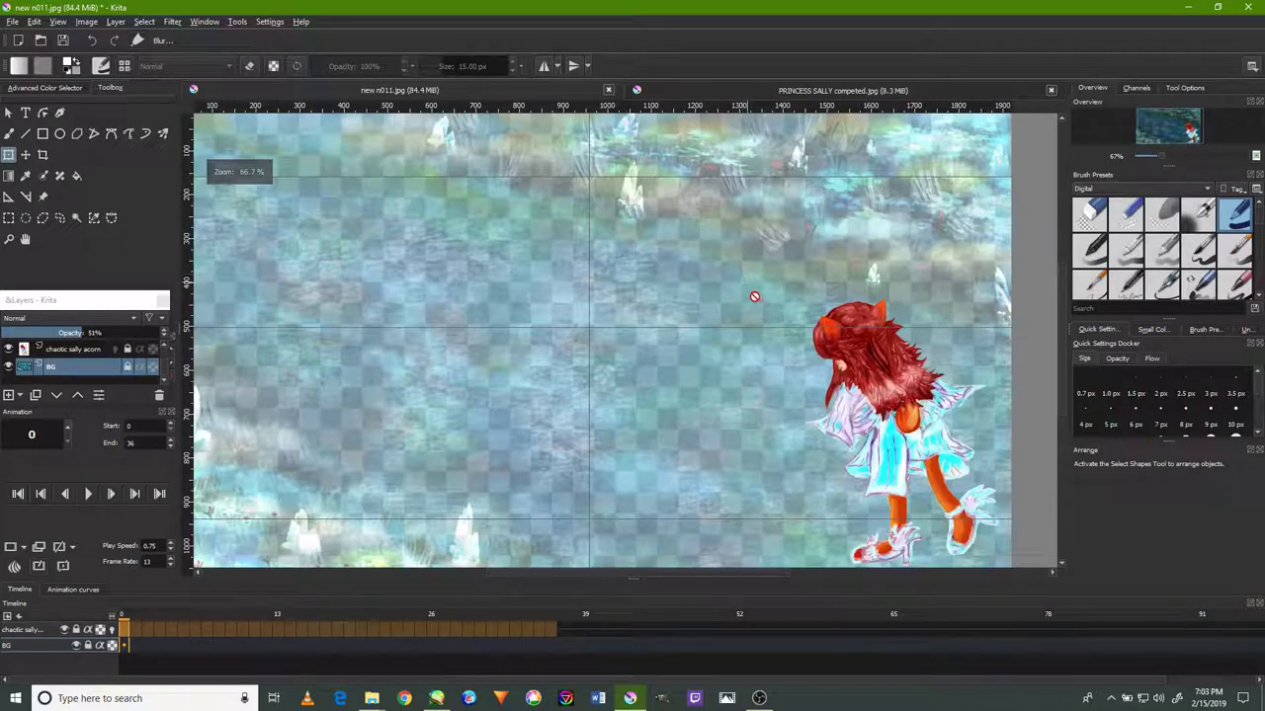
{"action": "left_click_drag", "start_coordinate": [749, 292], "coordinate": [785, 271]}
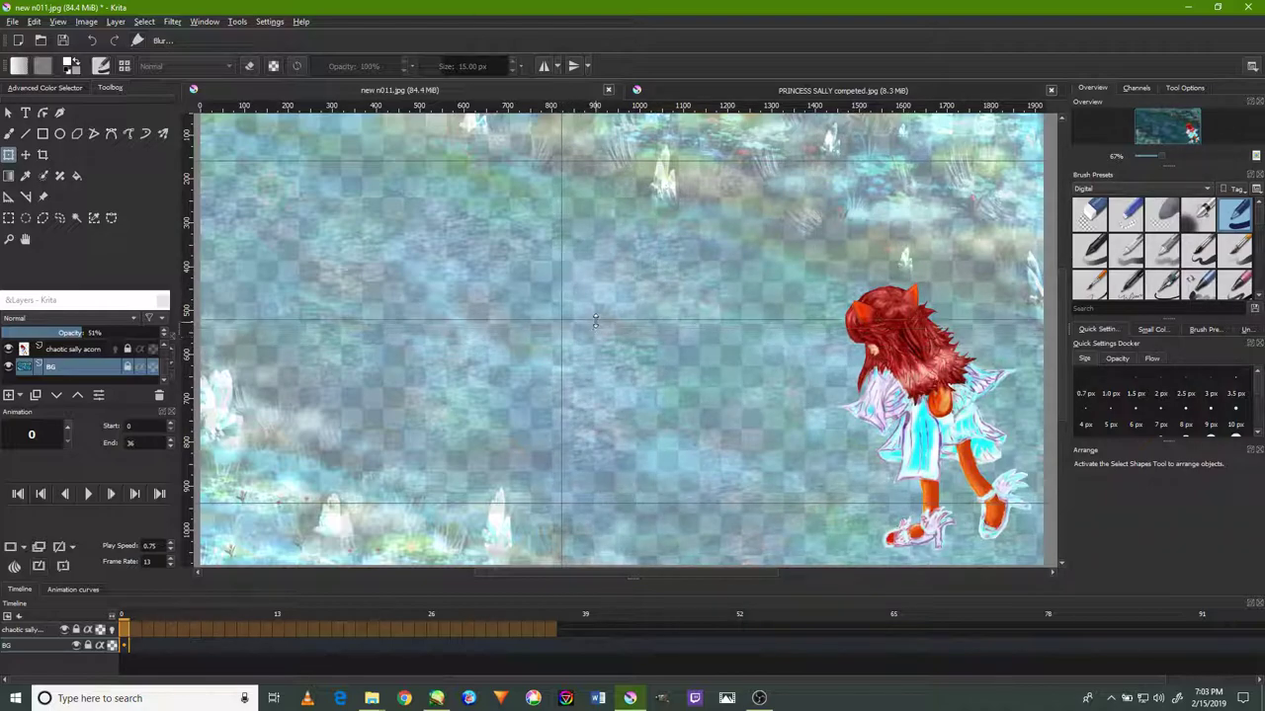
Reposition the top, middle and bottom horizontal guides.
{"action": "left_click_drag", "start_coordinate": [595, 320], "coordinate": [596, 332]}
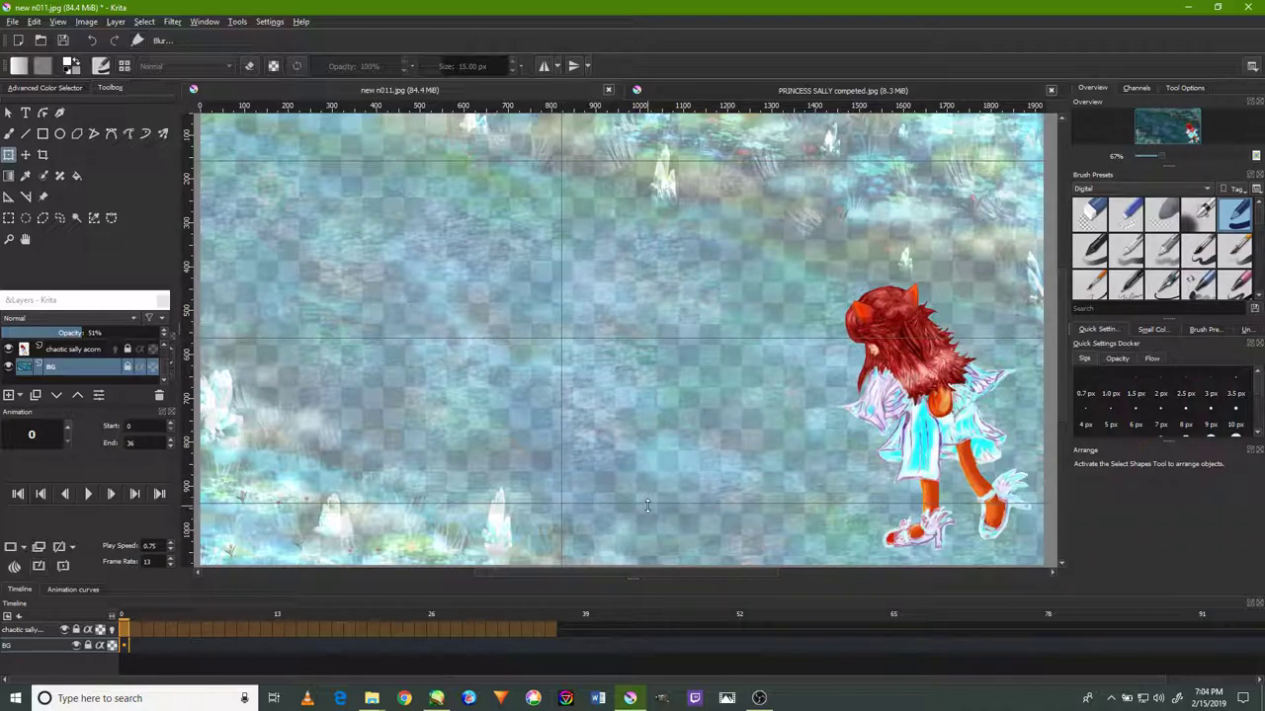
{"action": "left_click_drag", "start_coordinate": [647, 504], "coordinate": [647, 483]}
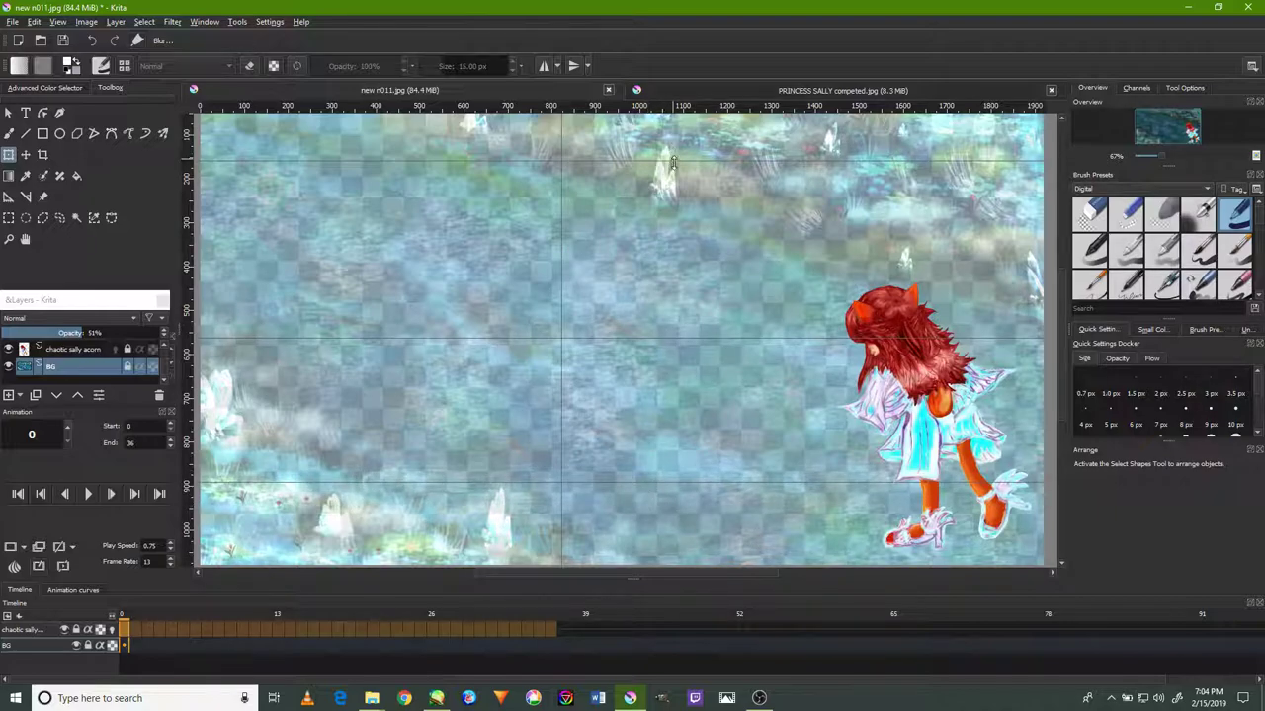
{"action": "left_click_drag", "start_coordinate": [672, 161], "coordinate": [694, 224]}
{"action": "scroll", "coordinate": [702, 242], "scroll_direction": "up", "scroll_amount": 1}
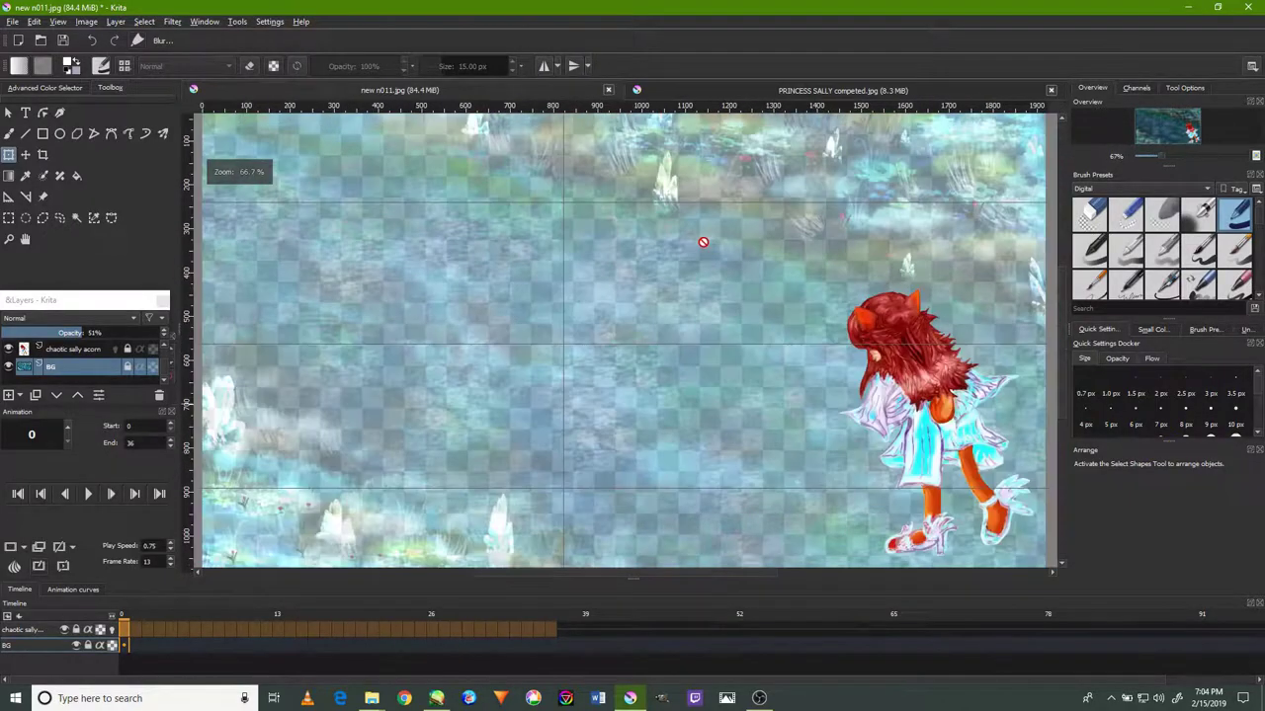
{"action": "left_click_drag", "start_coordinate": [728, 337], "coordinate": [728, 322]}
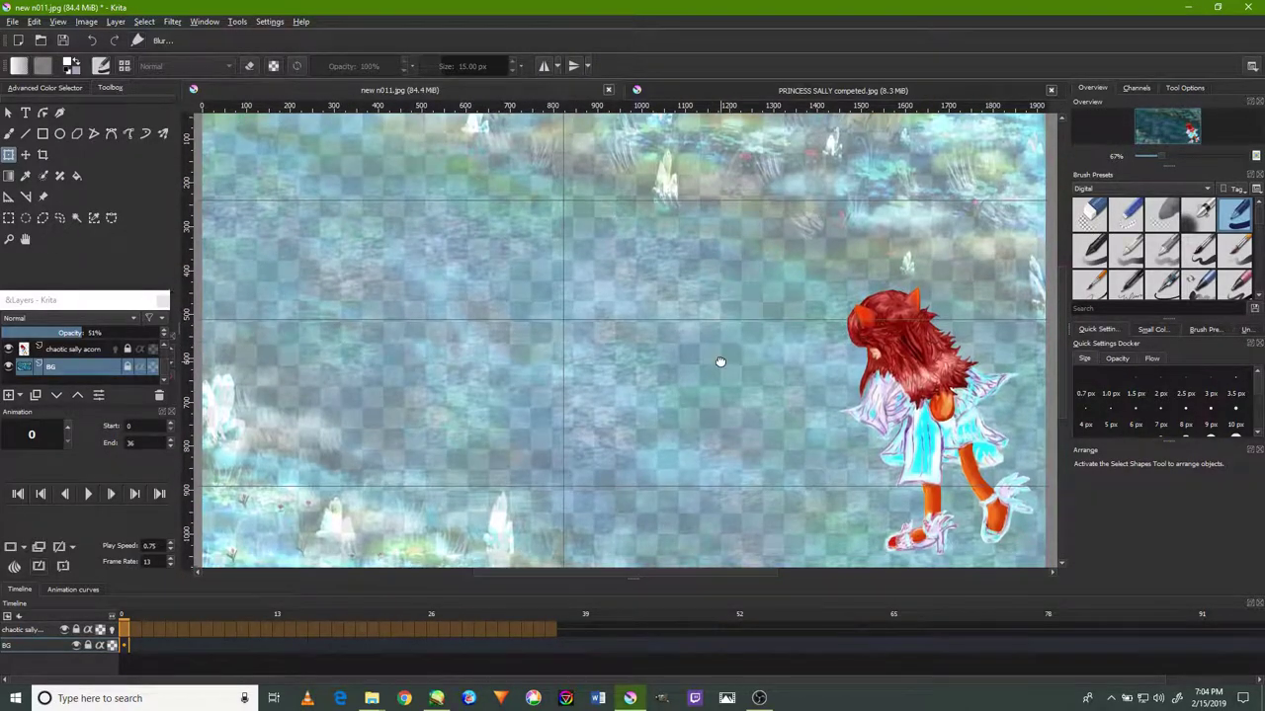
{"action": "left_click_drag", "start_coordinate": [731, 366], "coordinate": [735, 359]}
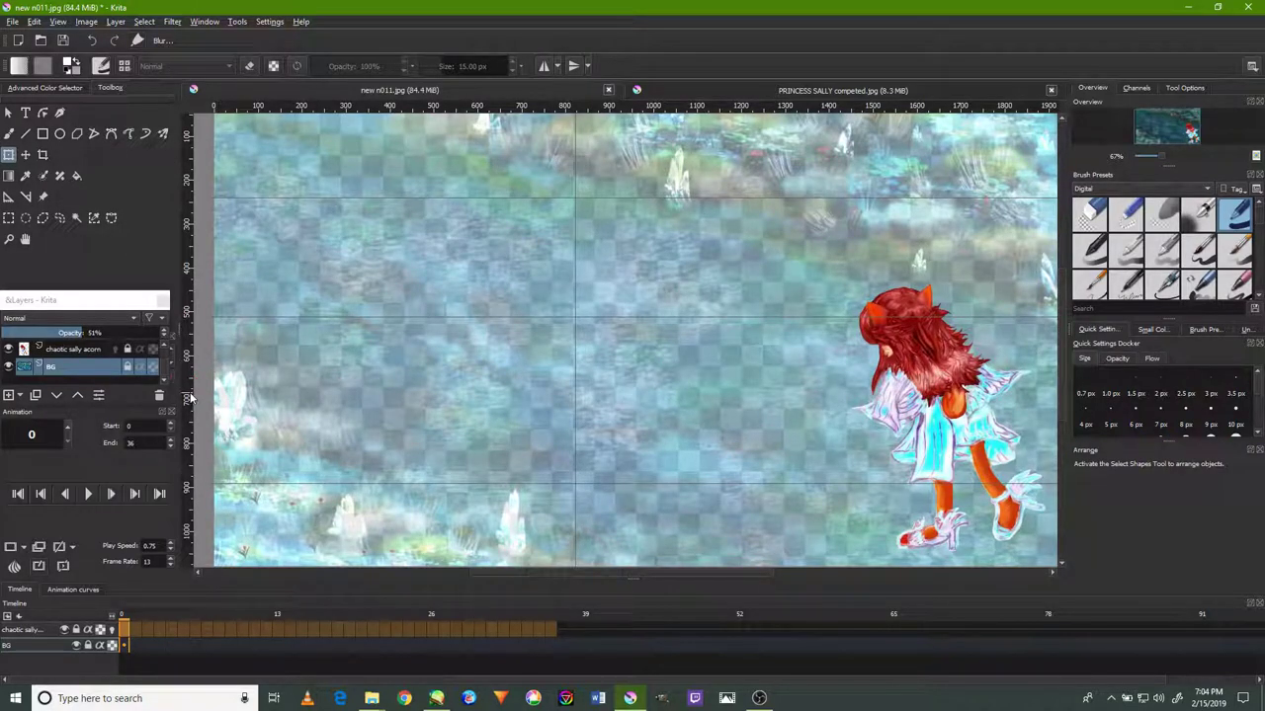
Nudge the vertical guide slightly right and show Layer 3's guide lines again.
{"action": "left_click_drag", "start_coordinate": [298, 393], "coordinate": [302, 393]}
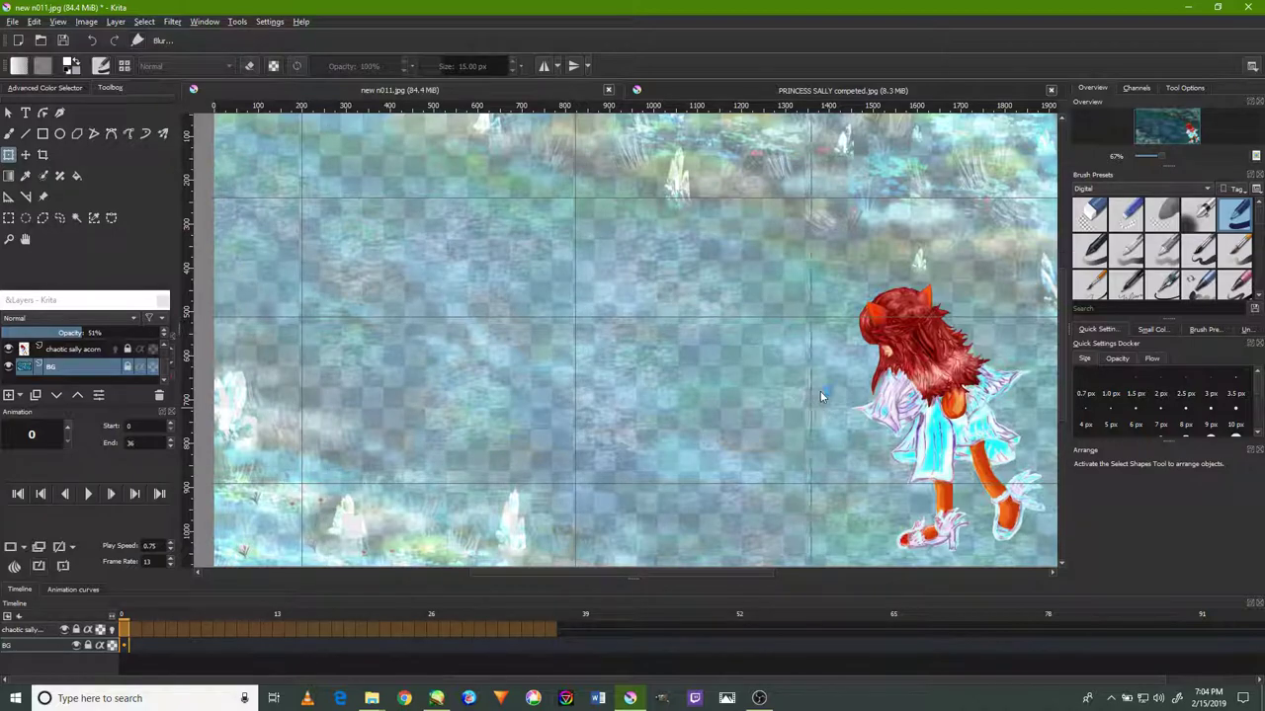
{"action": "scroll", "coordinate": [850, 379], "scroll_direction": "down", "scroll_amount": 1}
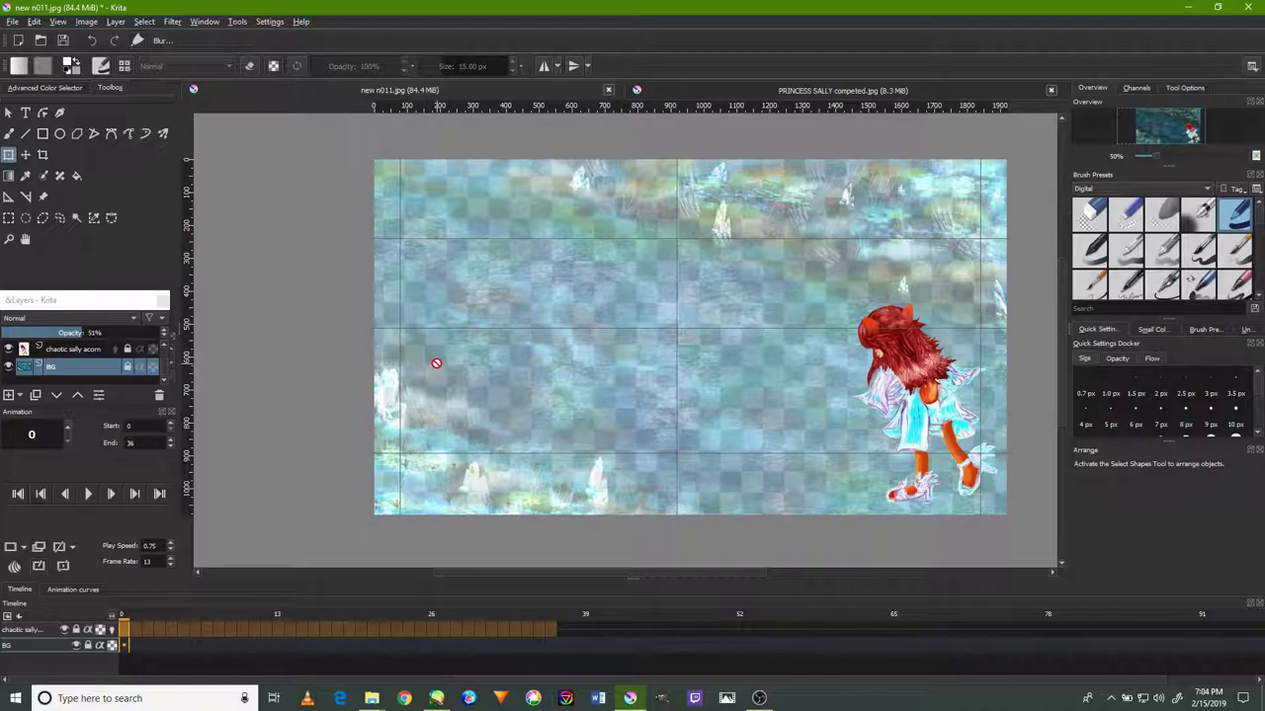
{"action": "scroll", "coordinate": [439, 187], "scroll_direction": "down", "scroll_amount": 2}
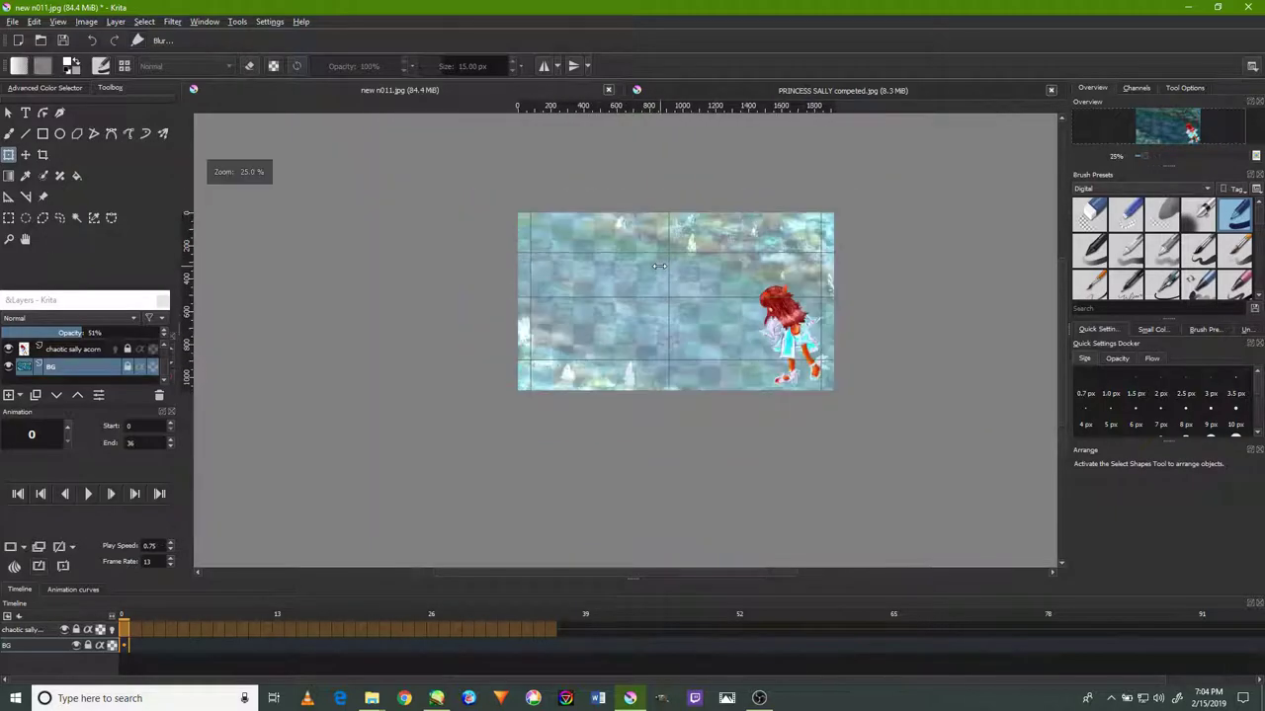
{"action": "scroll", "coordinate": [694, 339], "scroll_direction": "up", "scroll_amount": 3}
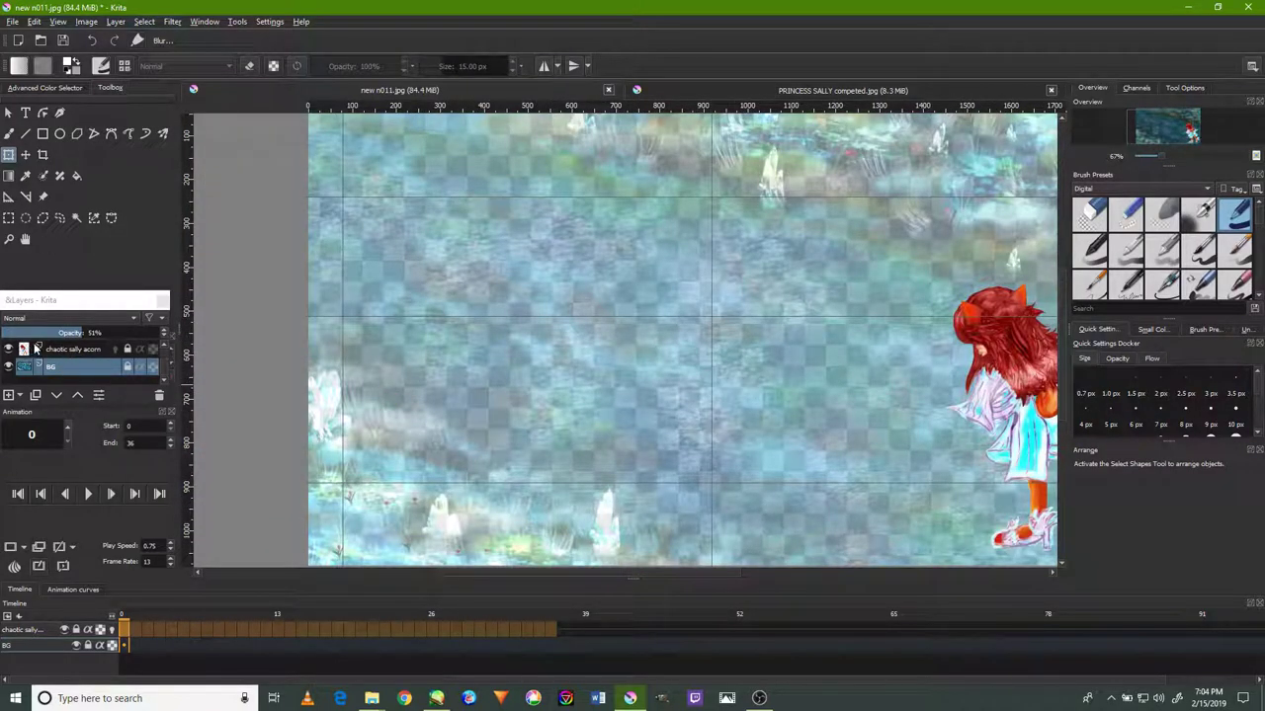
{"action": "left_click", "coordinate": [9, 351]}
Zoom in, scroll the canvas into position, and play the walk cycle over the guide lines.
{"action": "scroll", "coordinate": [395, 394], "scroll_direction": "down", "scroll_amount": 2}
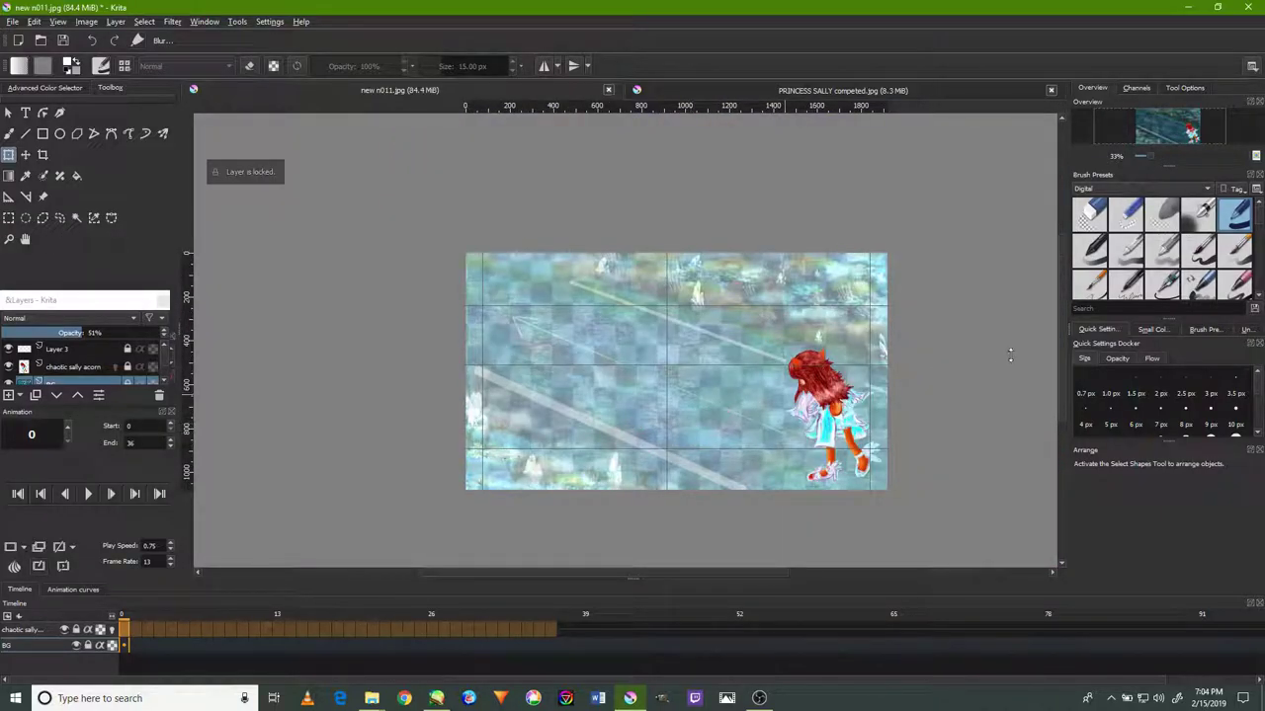
{"action": "scroll", "coordinate": [1010, 354], "scroll_direction": "up", "scroll_amount": 2}
{"action": "left_click_drag", "start_coordinate": [789, 572], "coordinate": [690, 582]}
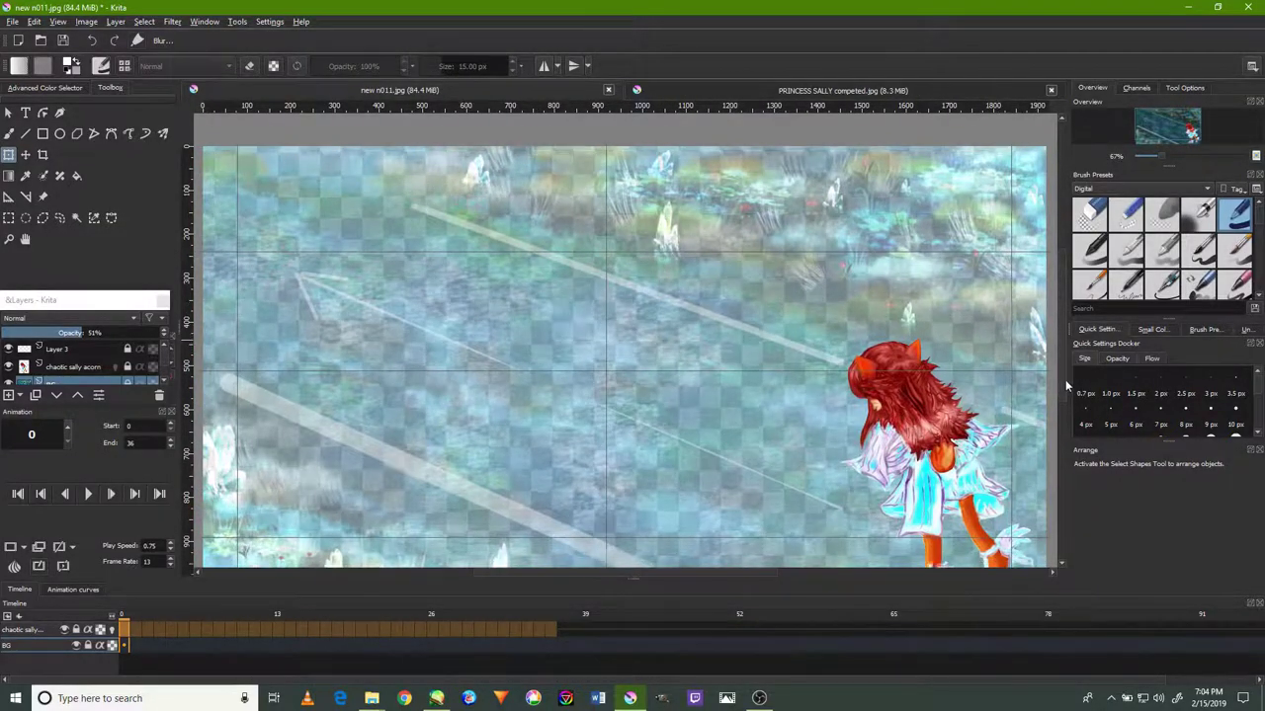
{"action": "mouse_move", "coordinate": [1065, 379]}
{"action": "left_mouse_down"}
{"action": "mouse_move", "coordinate": [1065, 414]}
{"action": "mouse_move", "coordinate": [1065, 389]}
{"action": "left_mouse_up"}
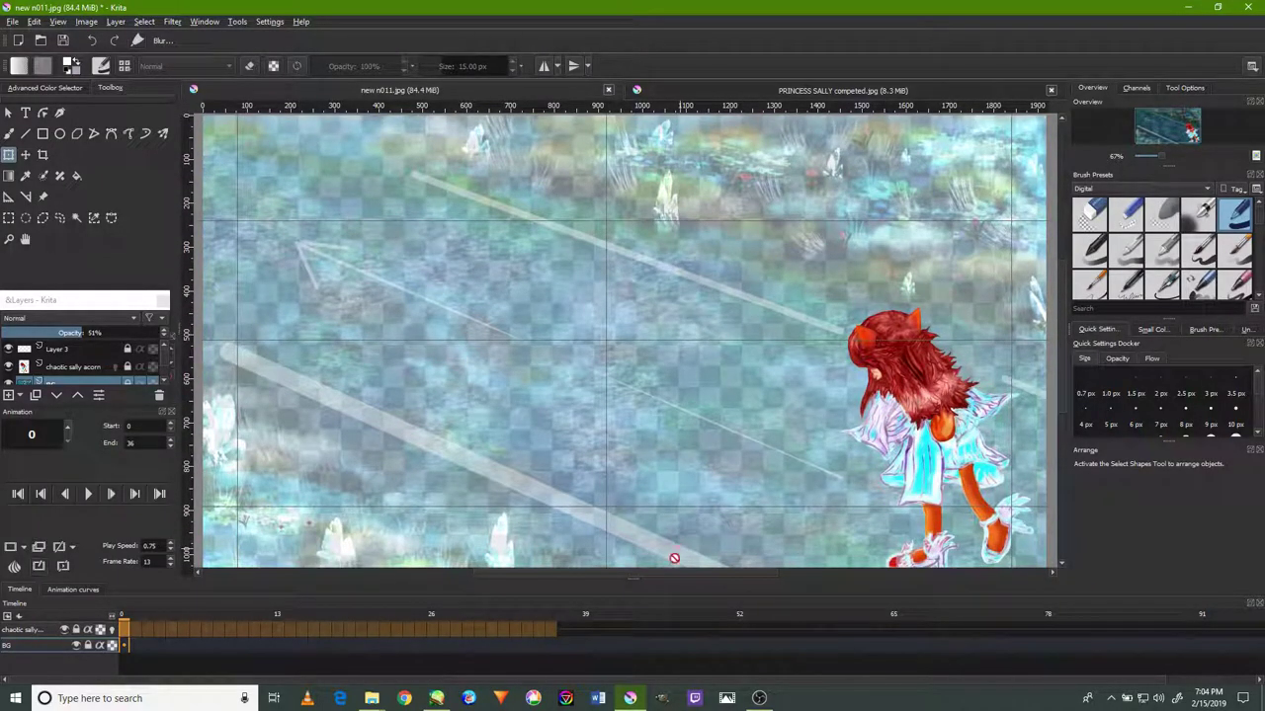
{"action": "left_click_drag", "start_coordinate": [668, 574], "coordinate": [670, 571]}
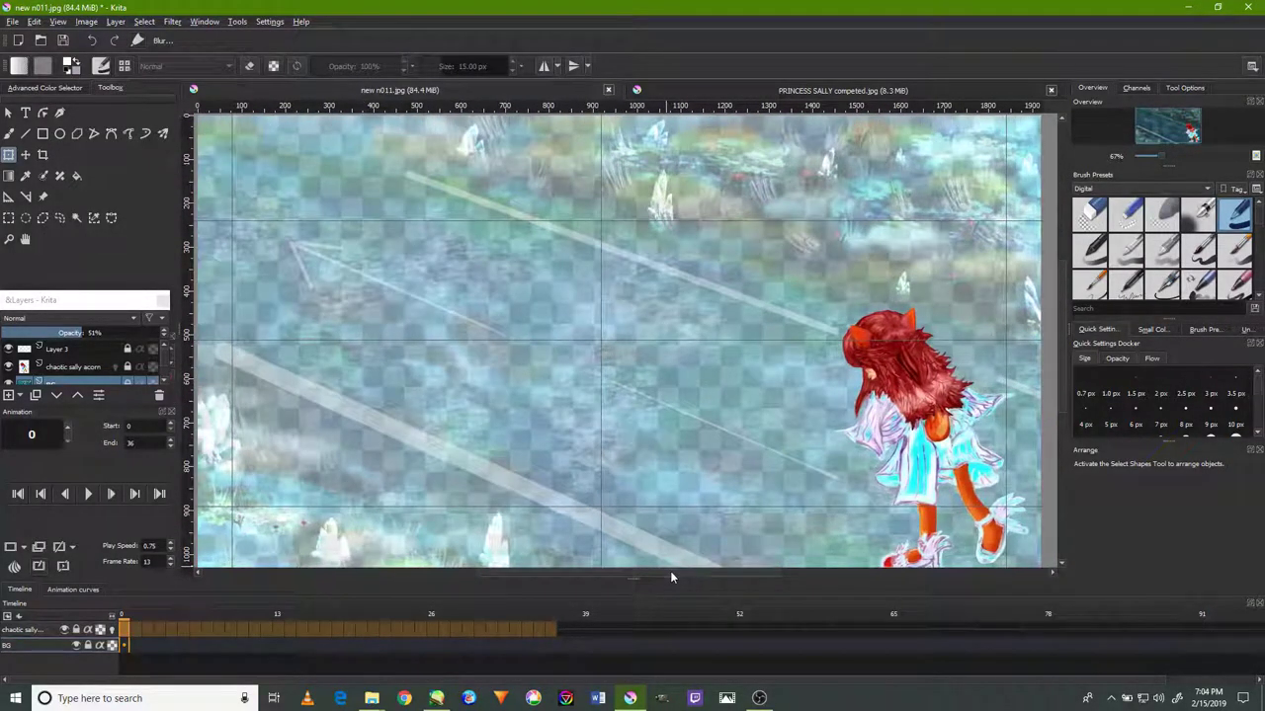
{"action": "left_click", "coordinate": [89, 498]}
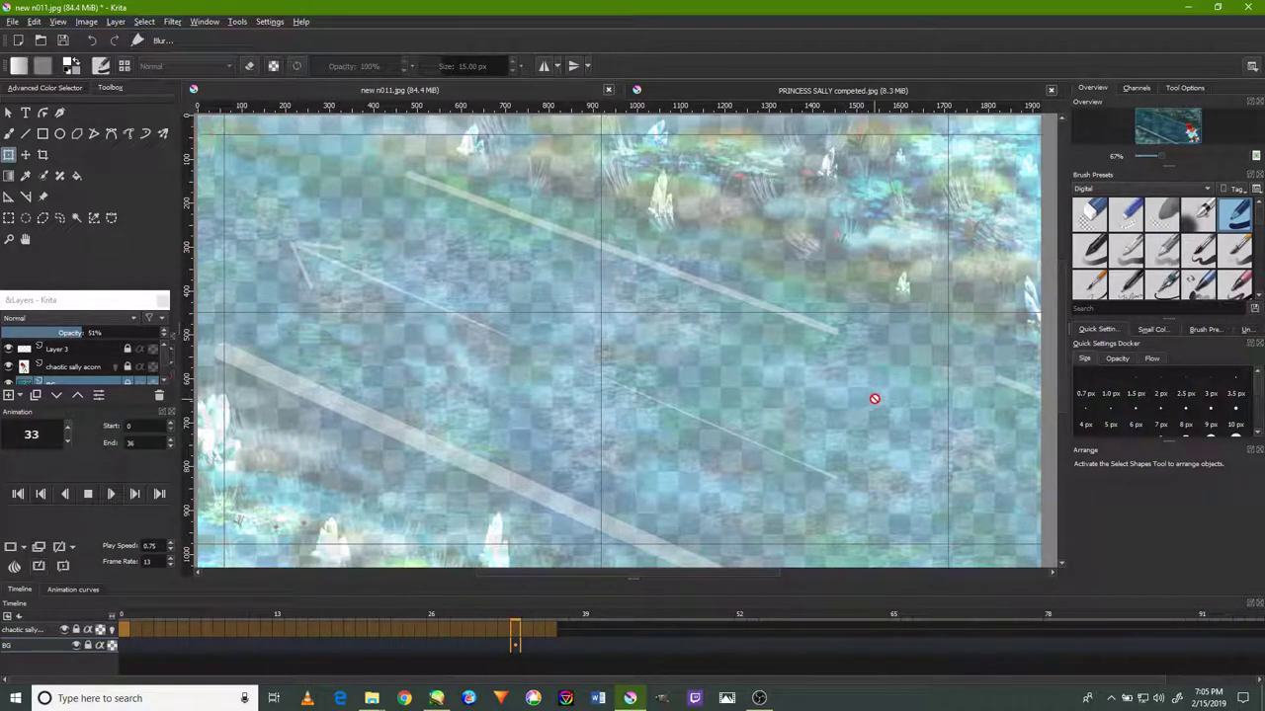
Move the vertical guide right and the horizontal guide lower.
{"action": "left_click_drag", "start_coordinate": [949, 386], "coordinate": [1006, 367]}
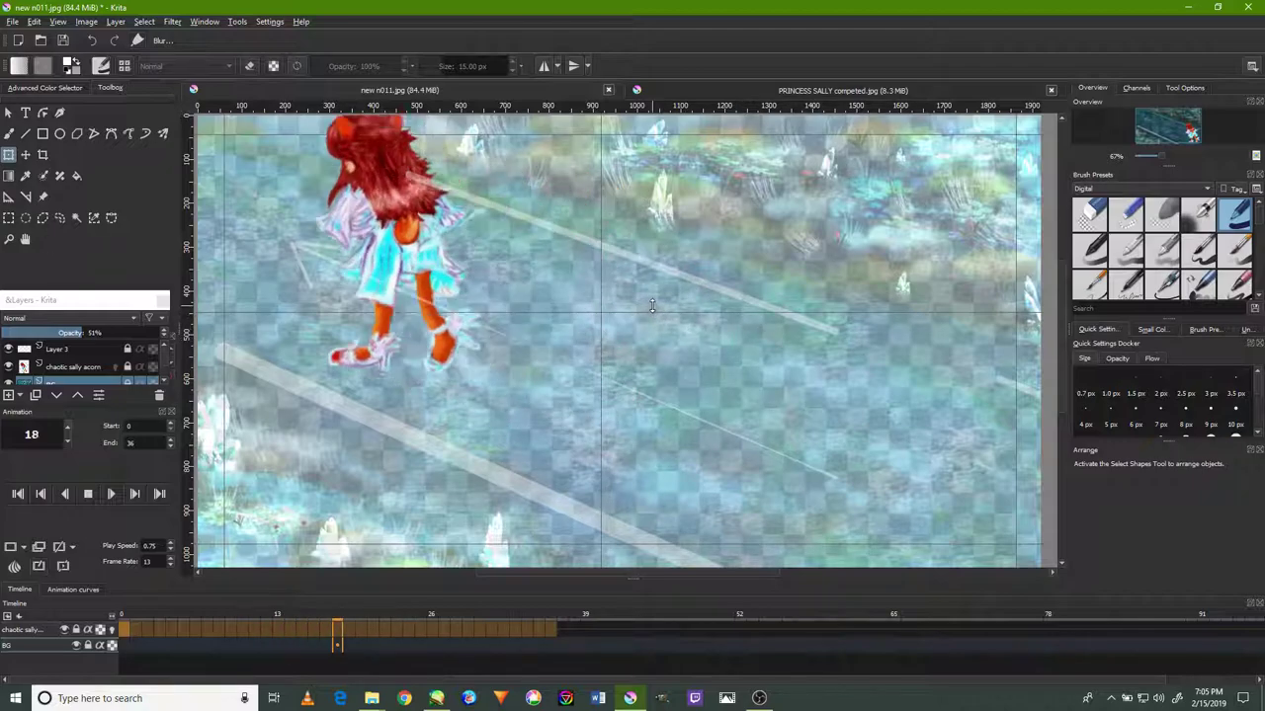
{"action": "left_click_drag", "start_coordinate": [652, 307], "coordinate": [662, 341]}
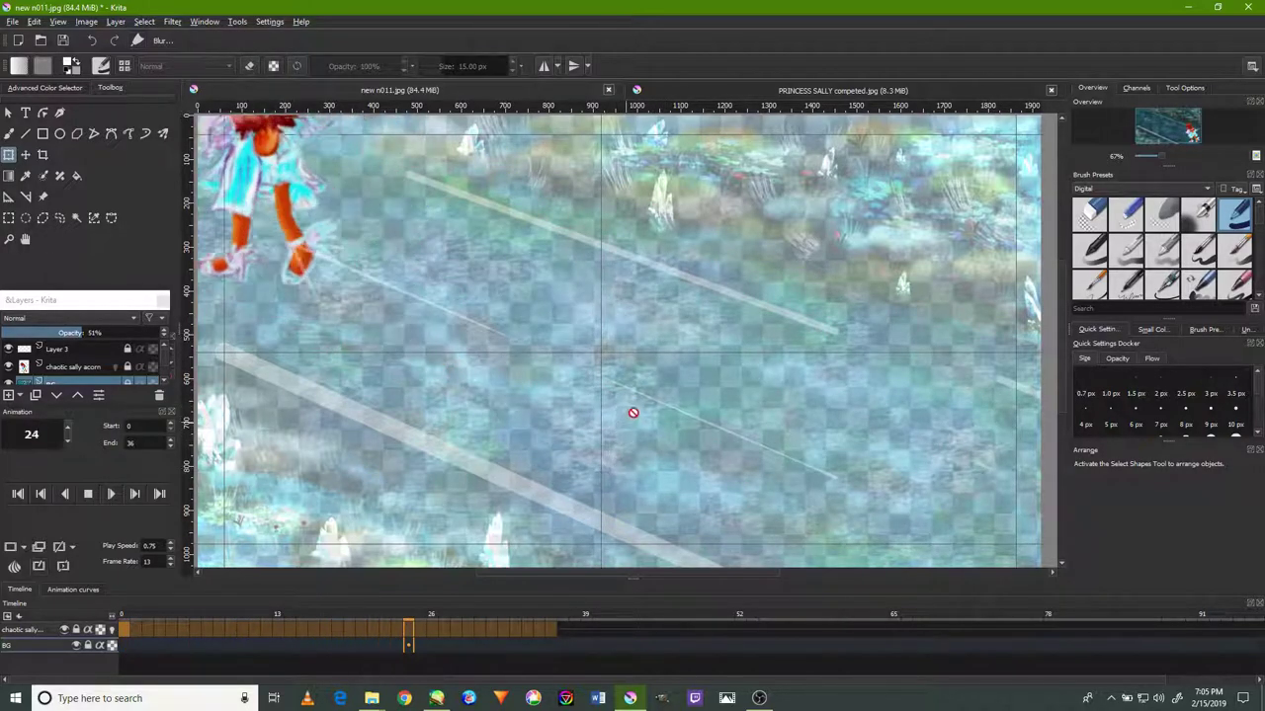
{"action": "left_click_drag", "start_coordinate": [623, 567], "coordinate": [652, 570]}
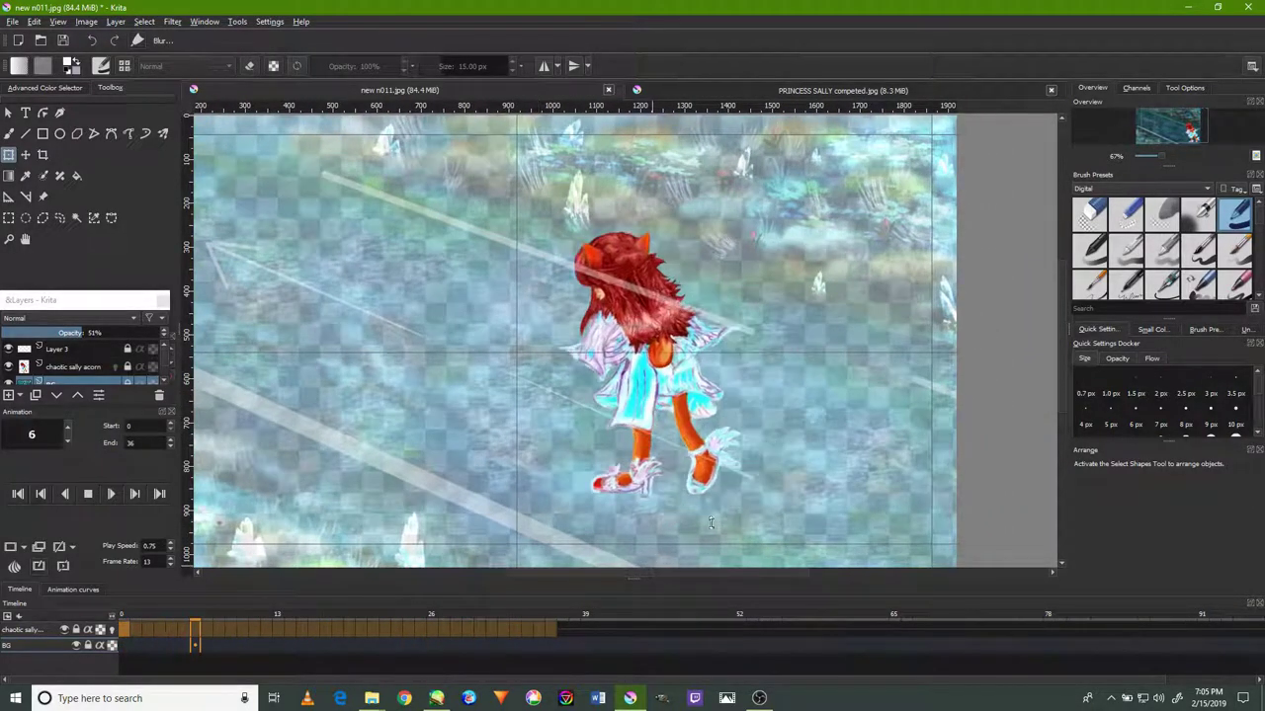
{"action": "left_click_drag", "start_coordinate": [1064, 328], "coordinate": [1064, 309]}
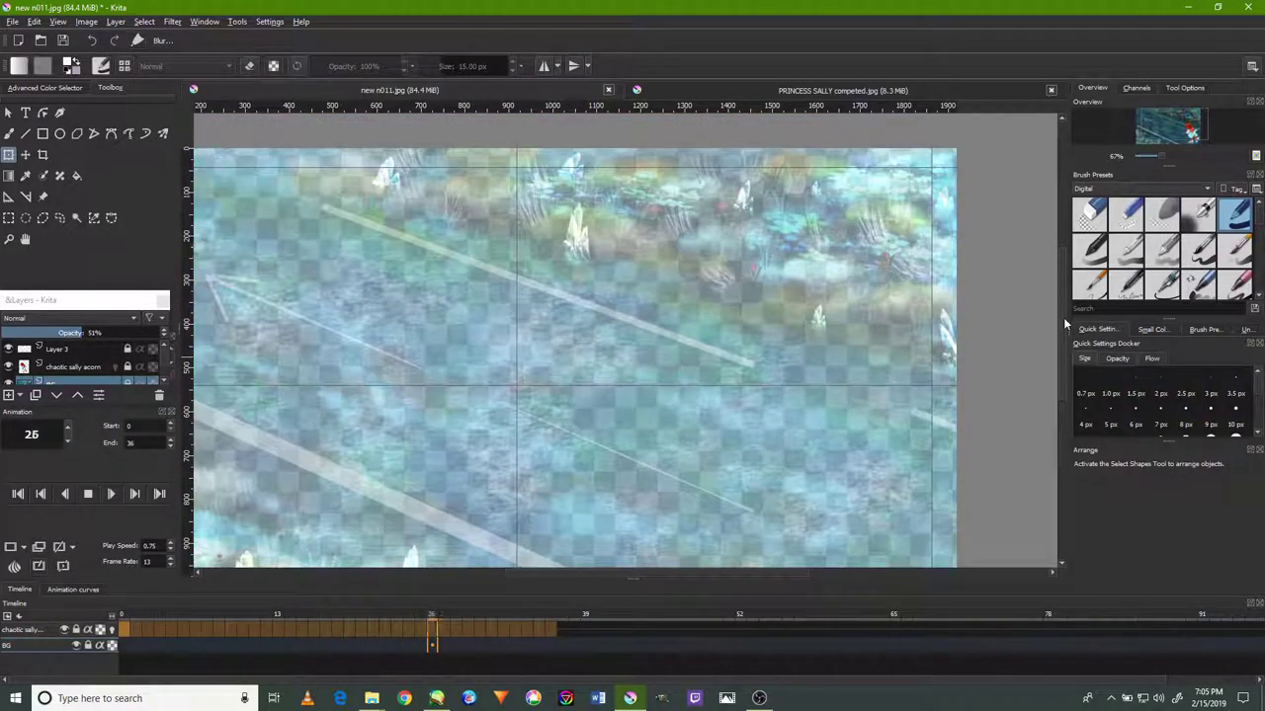
Inspect the canvas at actual size, then raise the BG layer to 100% opacity.
{"action": "scroll", "coordinate": [1003, 307], "scroll_direction": "down", "scroll_amount": 2, "text": "ctrl"}
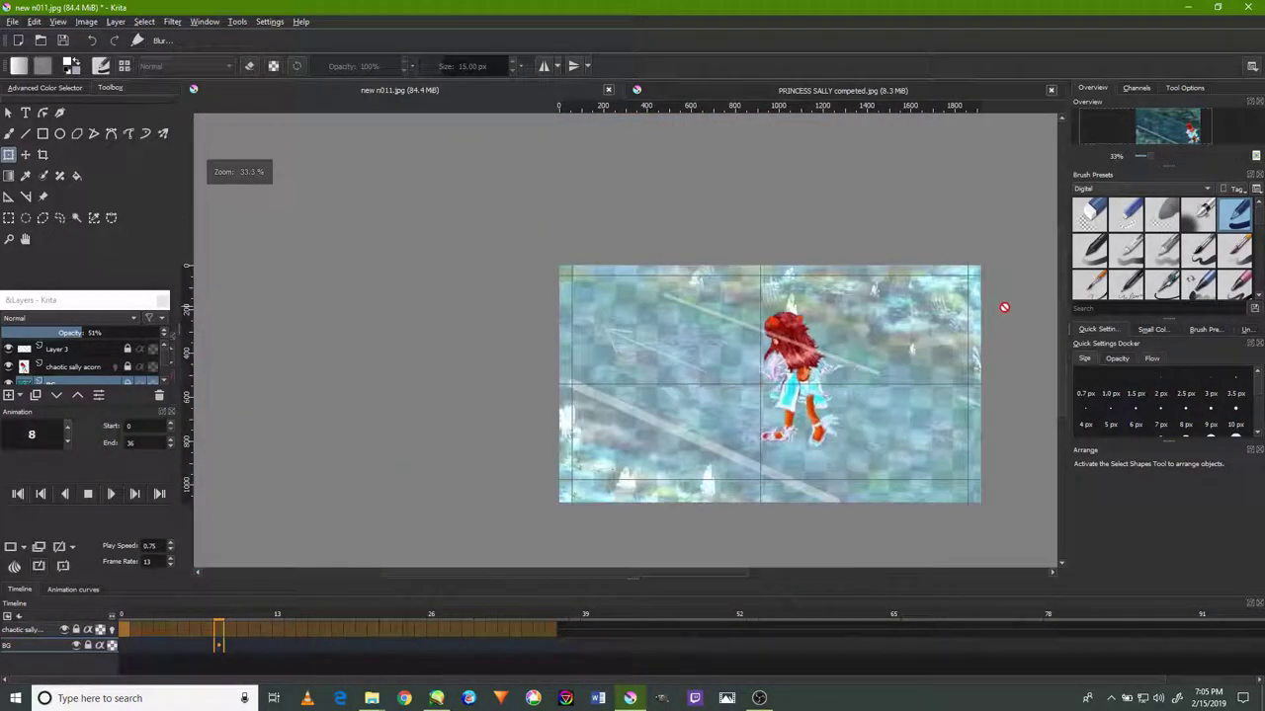
{"action": "scroll", "coordinate": [964, 345], "scroll_direction": "up", "scroll_amount": 4, "text": "ctrl"}
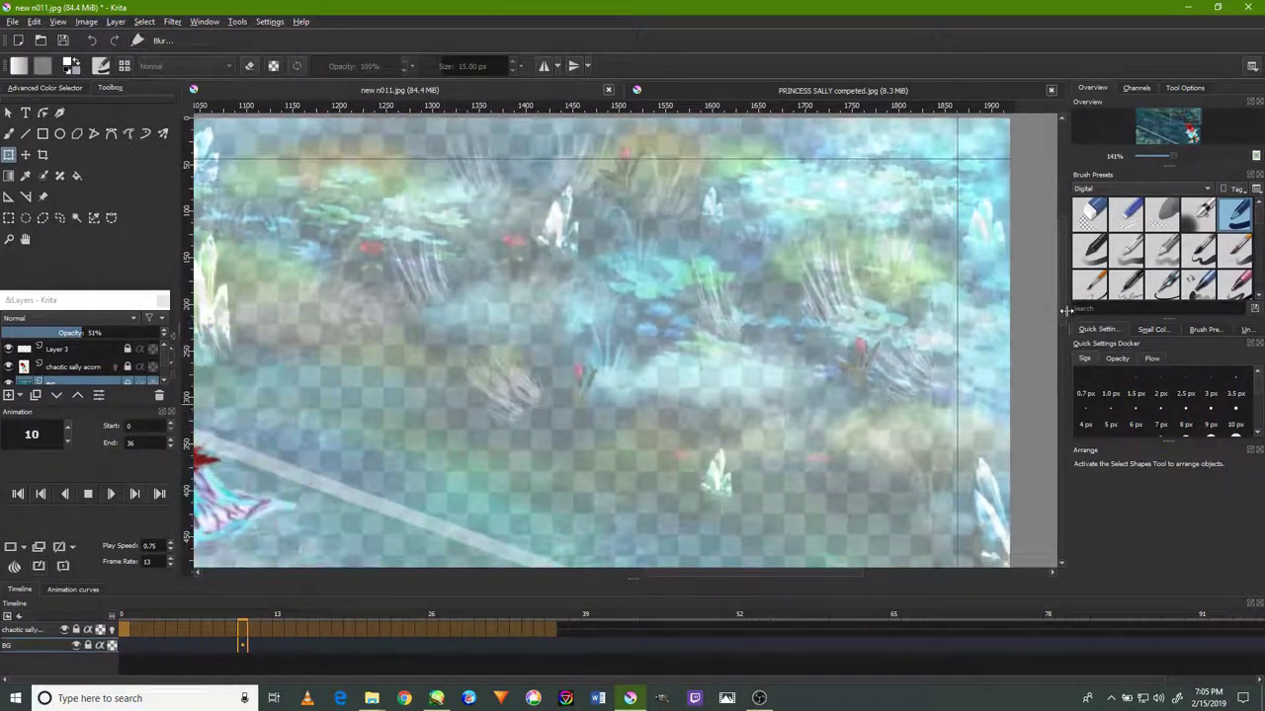
{"action": "left_click_drag", "start_coordinate": [715, 577], "coordinate": [703, 574]}
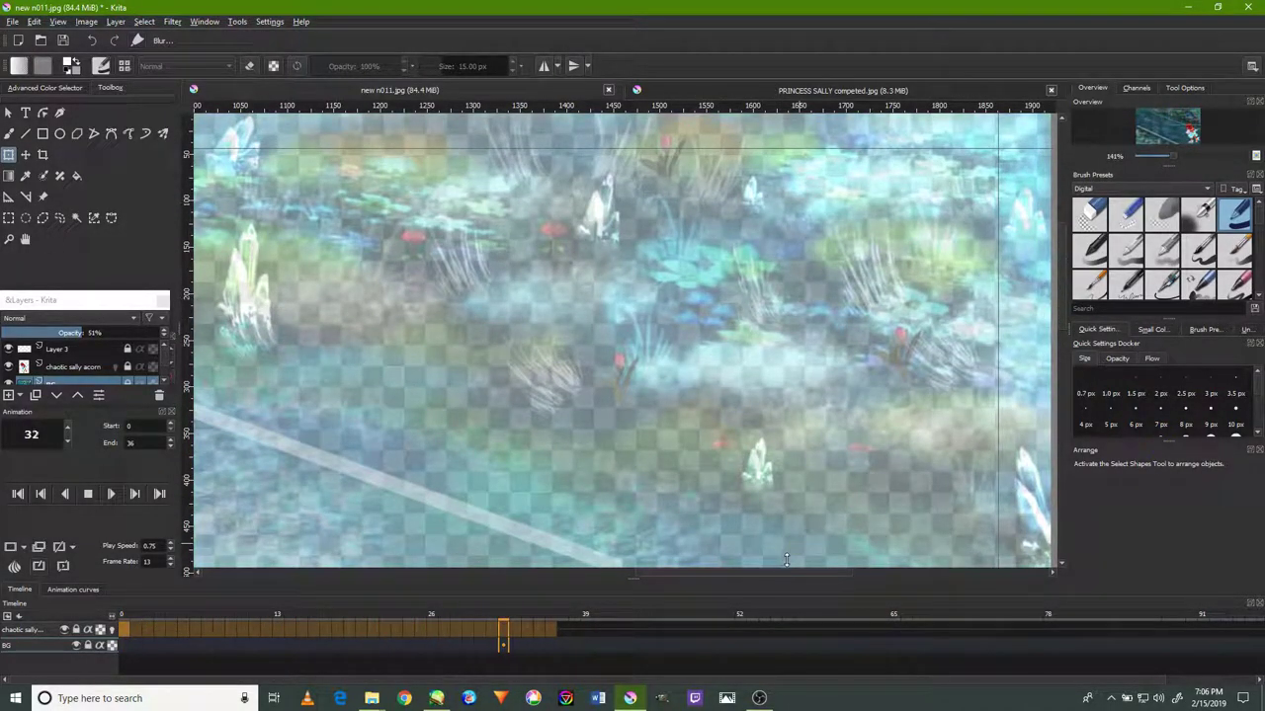
{"action": "left_click_drag", "start_coordinate": [776, 581], "coordinate": [540, 577]}
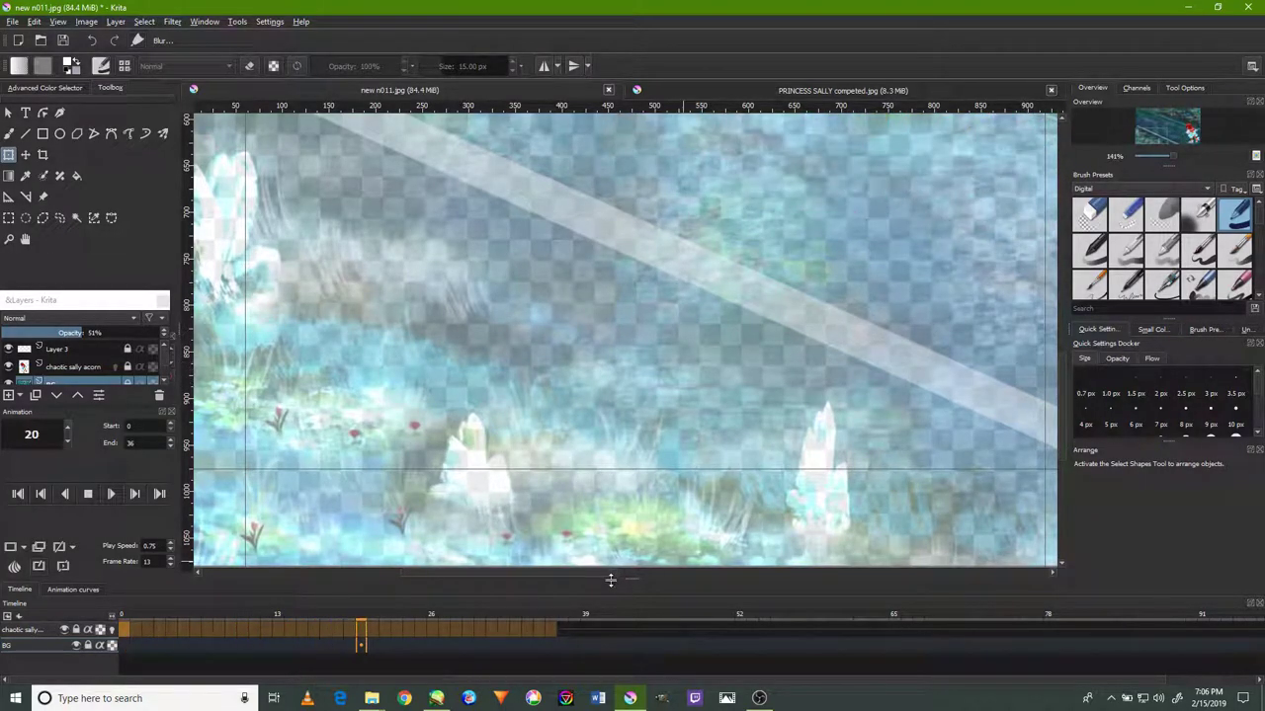
{"action": "left_click_drag", "start_coordinate": [610, 573], "coordinate": [850, 580]}
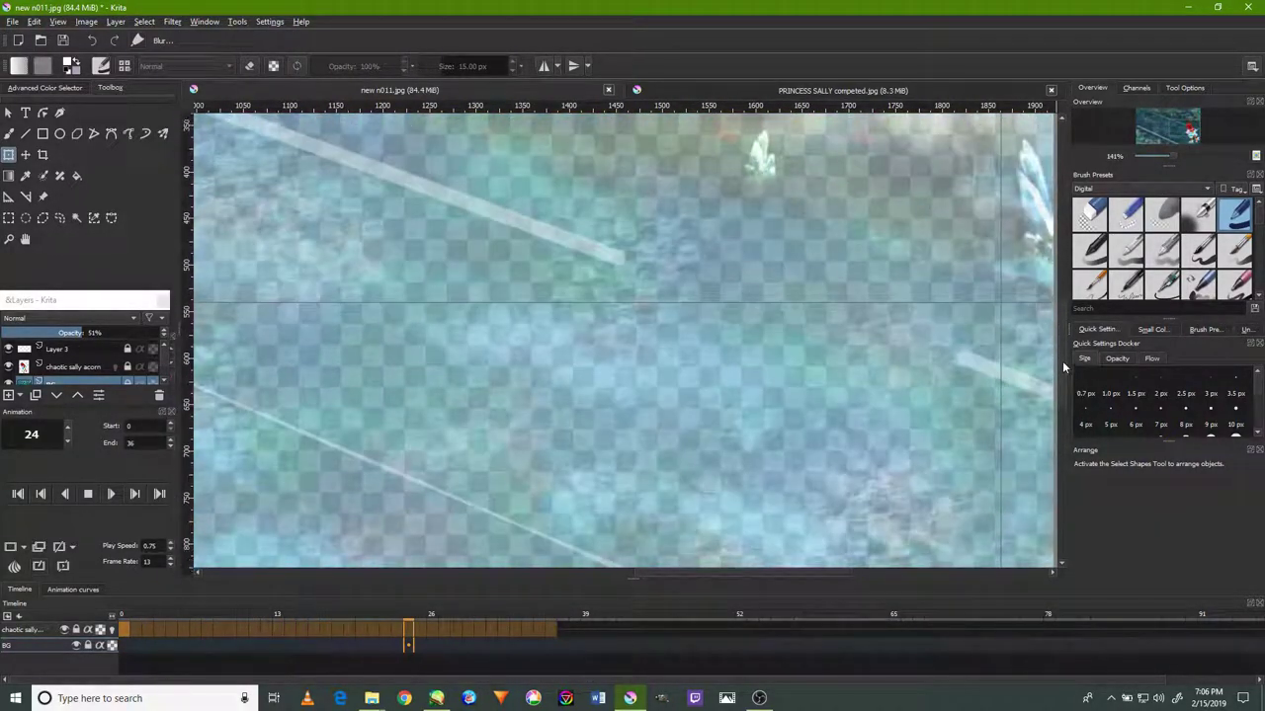
{"action": "key", "text": "minus"}
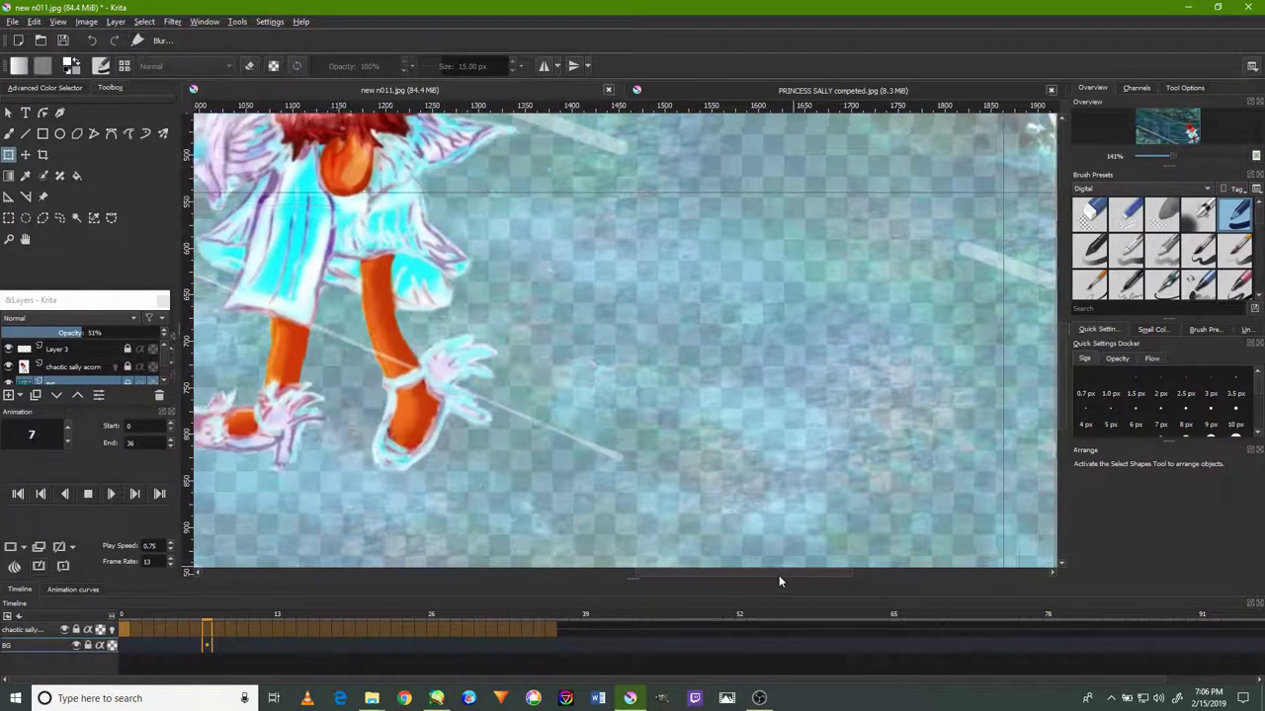
{"action": "scroll", "coordinate": [697, 436], "scroll_direction": "down", "scroll_amount": 1}
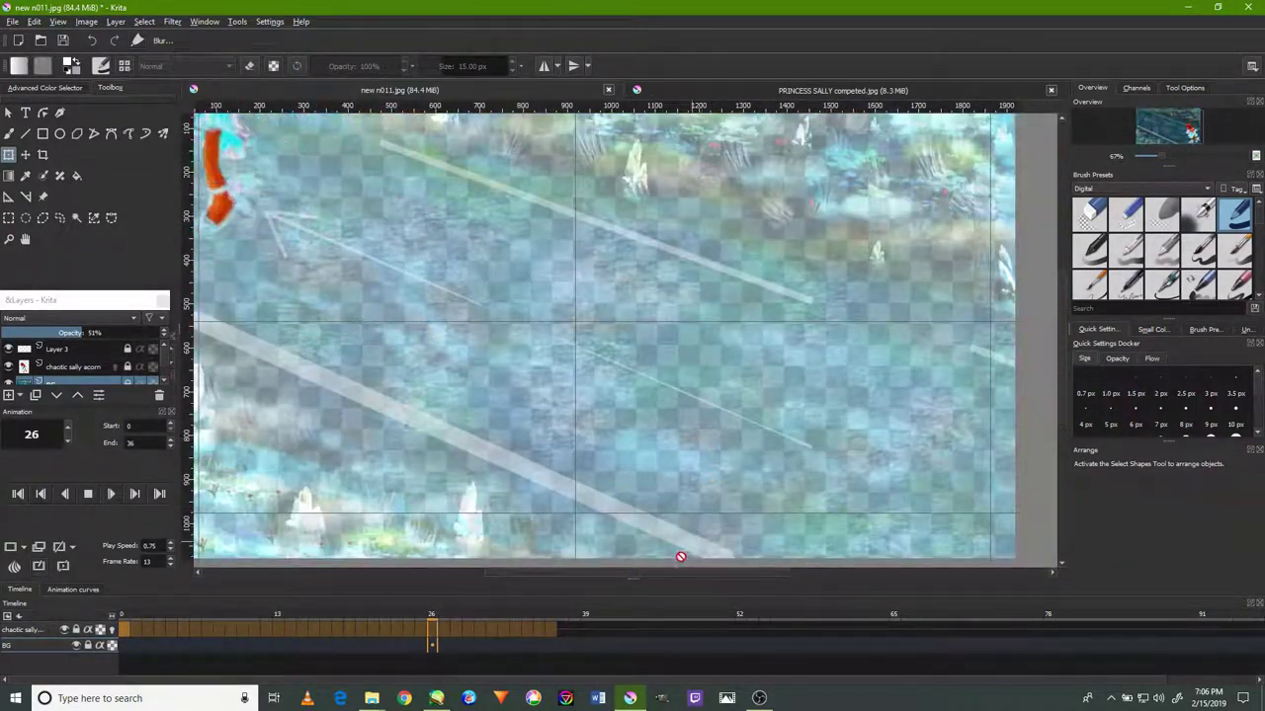
{"action": "left_click_drag", "start_coordinate": [665, 576], "coordinate": [654, 564]}
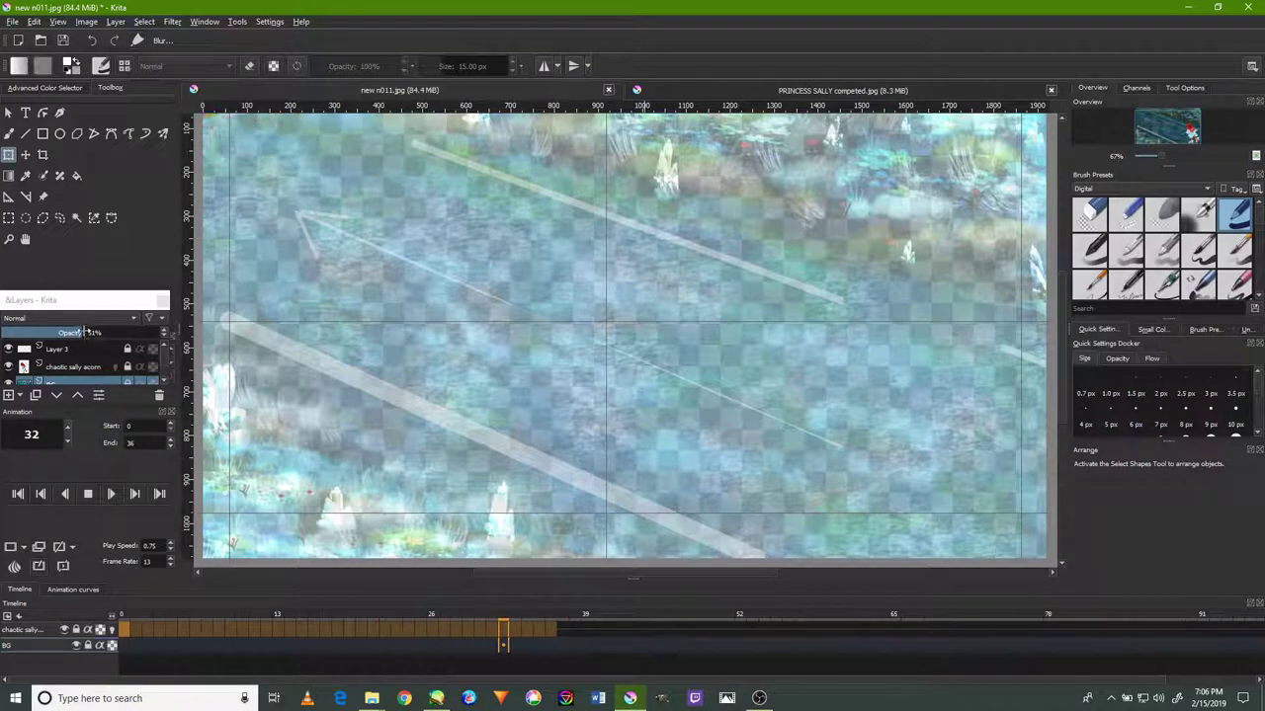
{"action": "left_click_drag", "start_coordinate": [85, 332], "coordinate": [233, 321]}
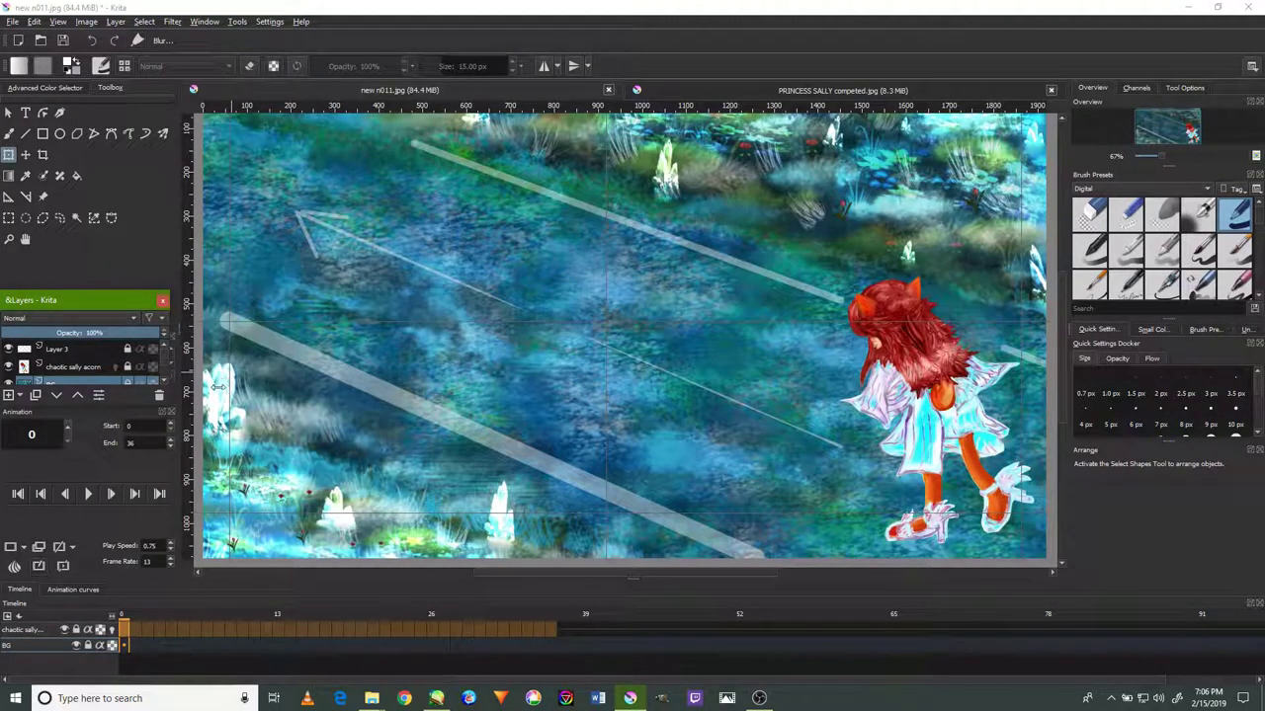
Play the walk cycle over the opaque meadow with Layer 3 hidden, then bring up OBS.
{"action": "left_click", "coordinate": [87, 494]}
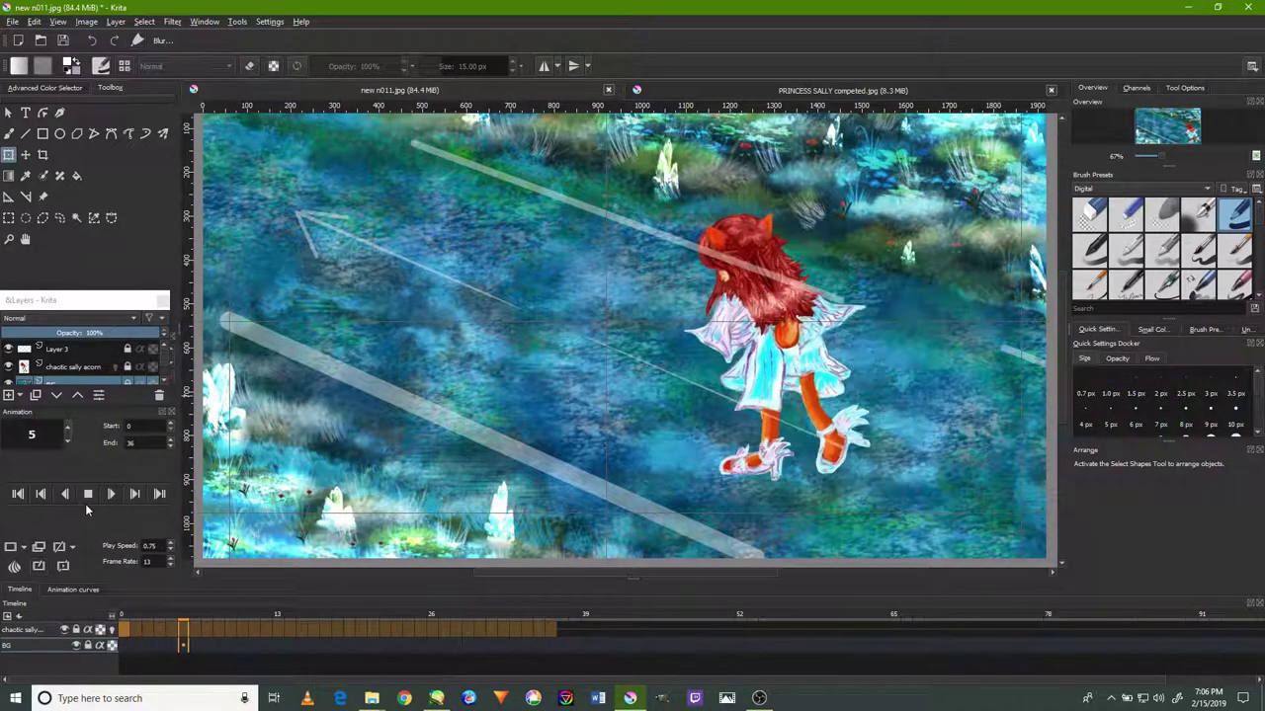
{"action": "left_click", "coordinate": [8, 350]}
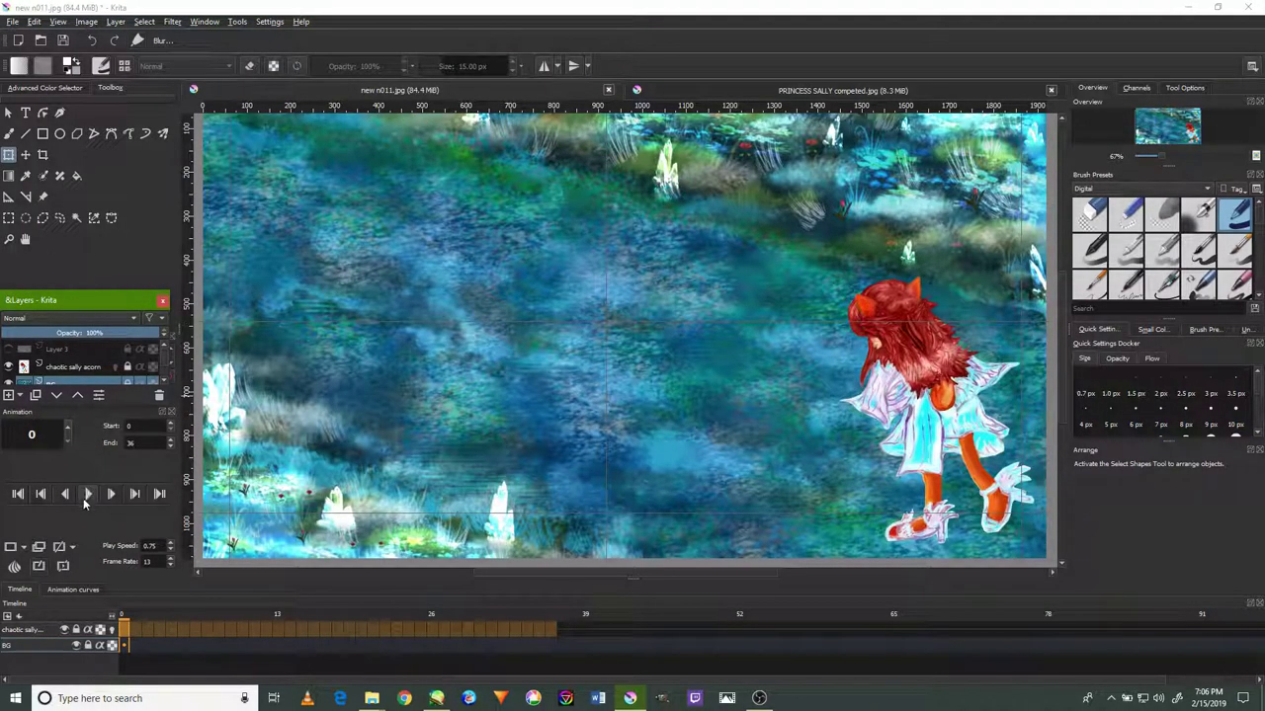
{"action": "left_click", "coordinate": [86, 497]}
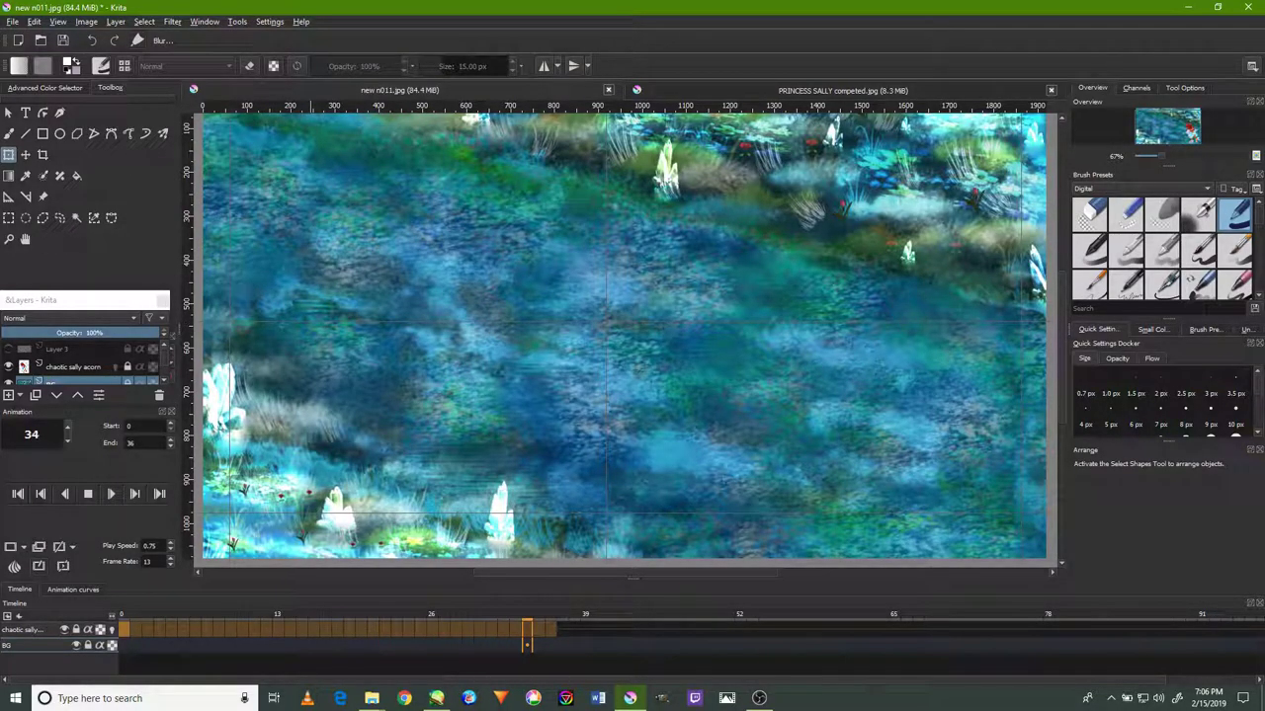
{"action": "left_click", "coordinate": [767, 702]}
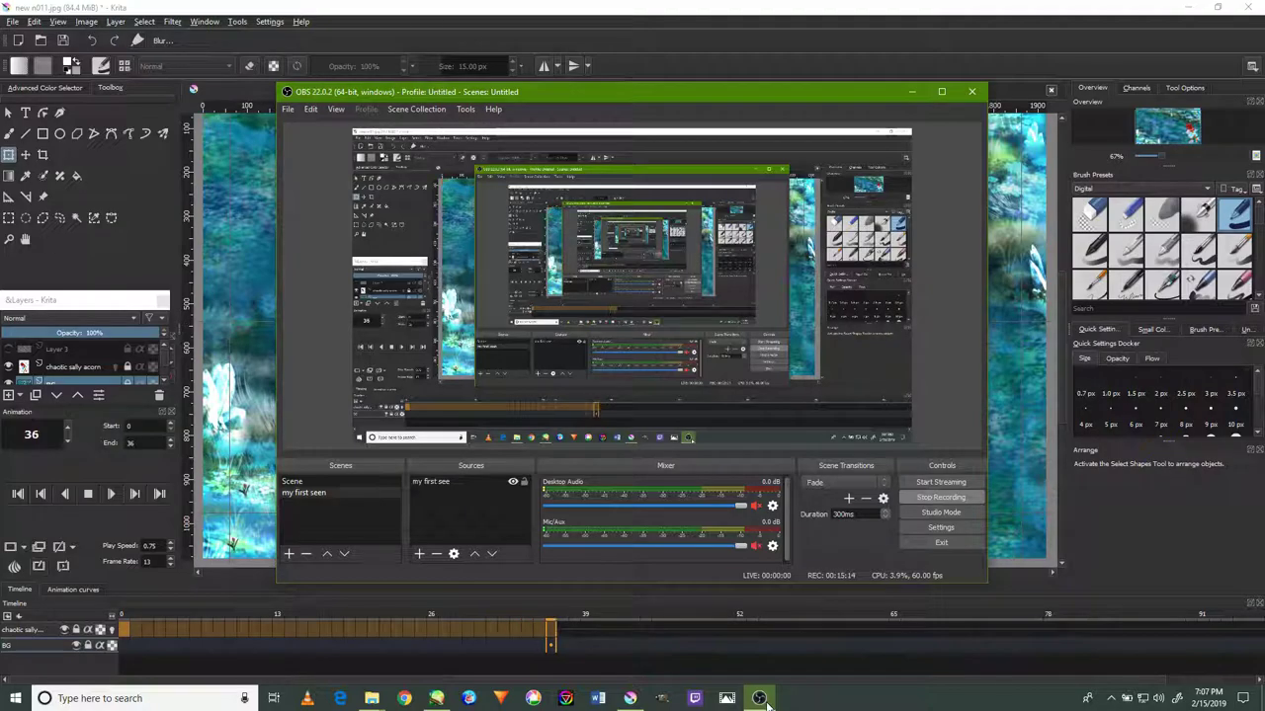
Minimise OBS, restore it, and minimise it again to reveal Krita's canvas.
{"action": "left_click", "coordinate": [767, 702]}
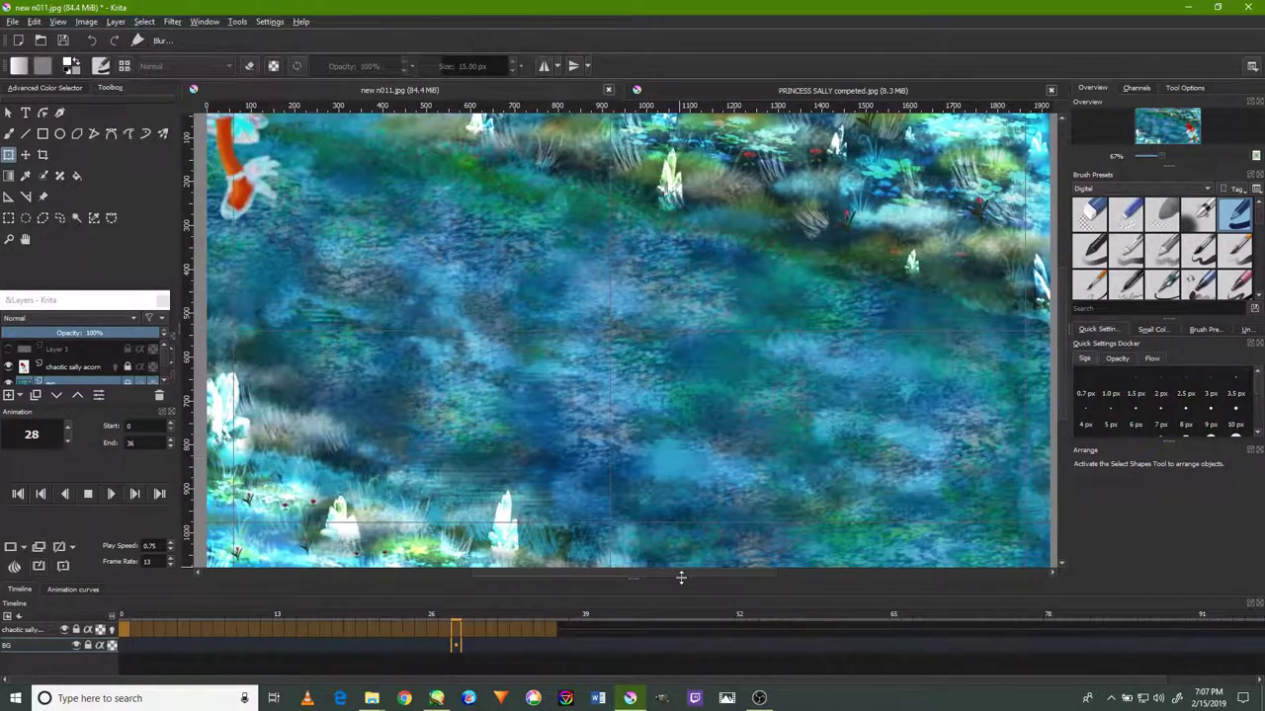
{"action": "left_click", "coordinate": [758, 699]}
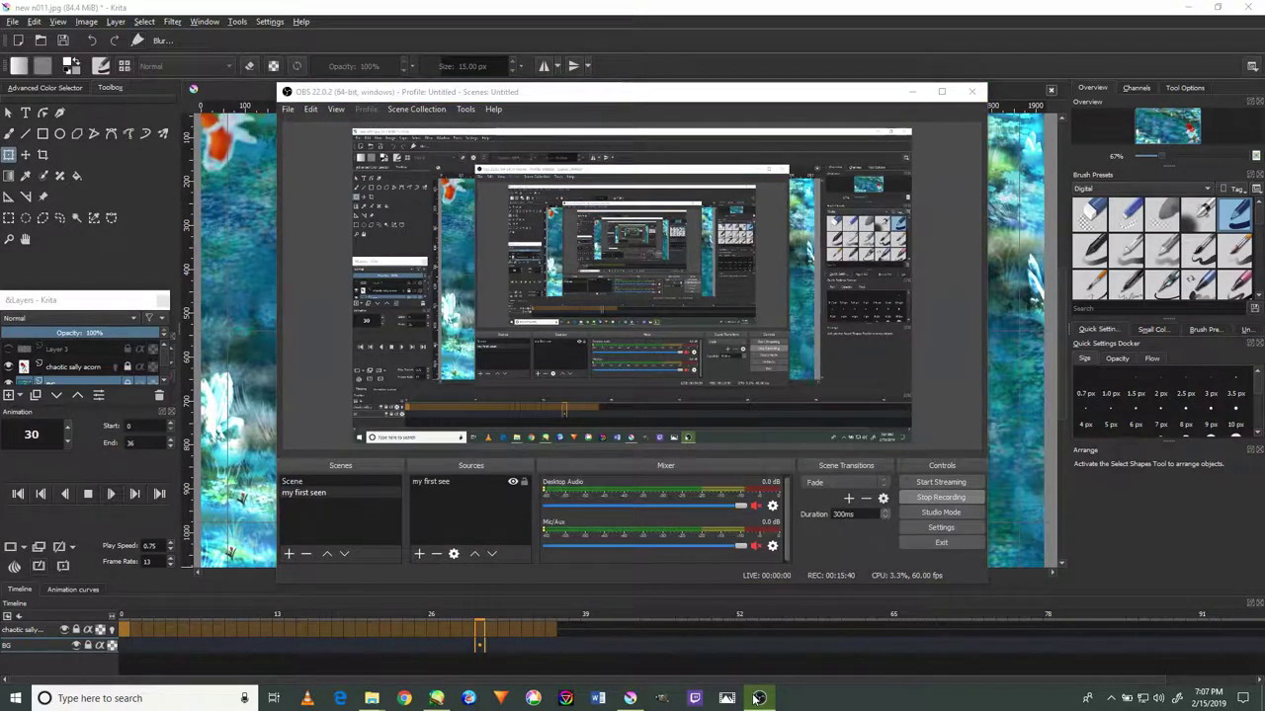
{"action": "left_click", "coordinate": [759, 698]}
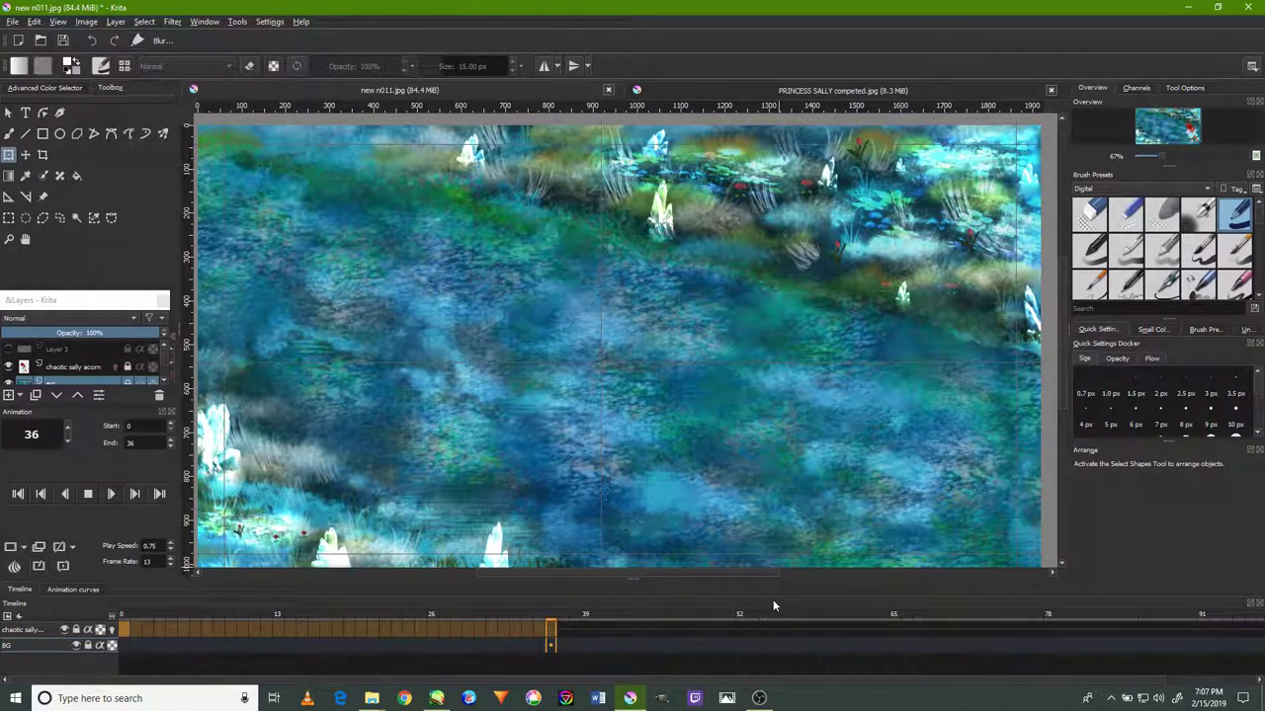
Select the blue water by similar colour and zoom in on it.
{"action": "left_click", "coordinate": [76, 217]}
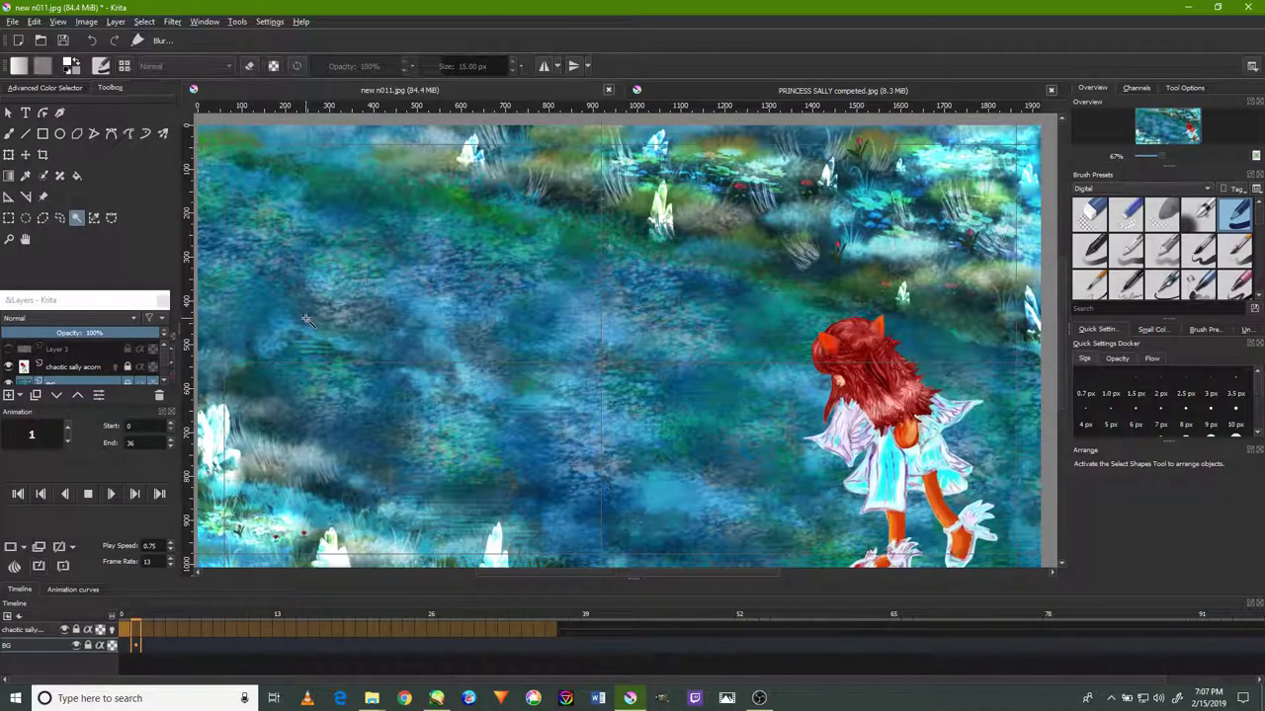
{"action": "left_click", "coordinate": [415, 346]}
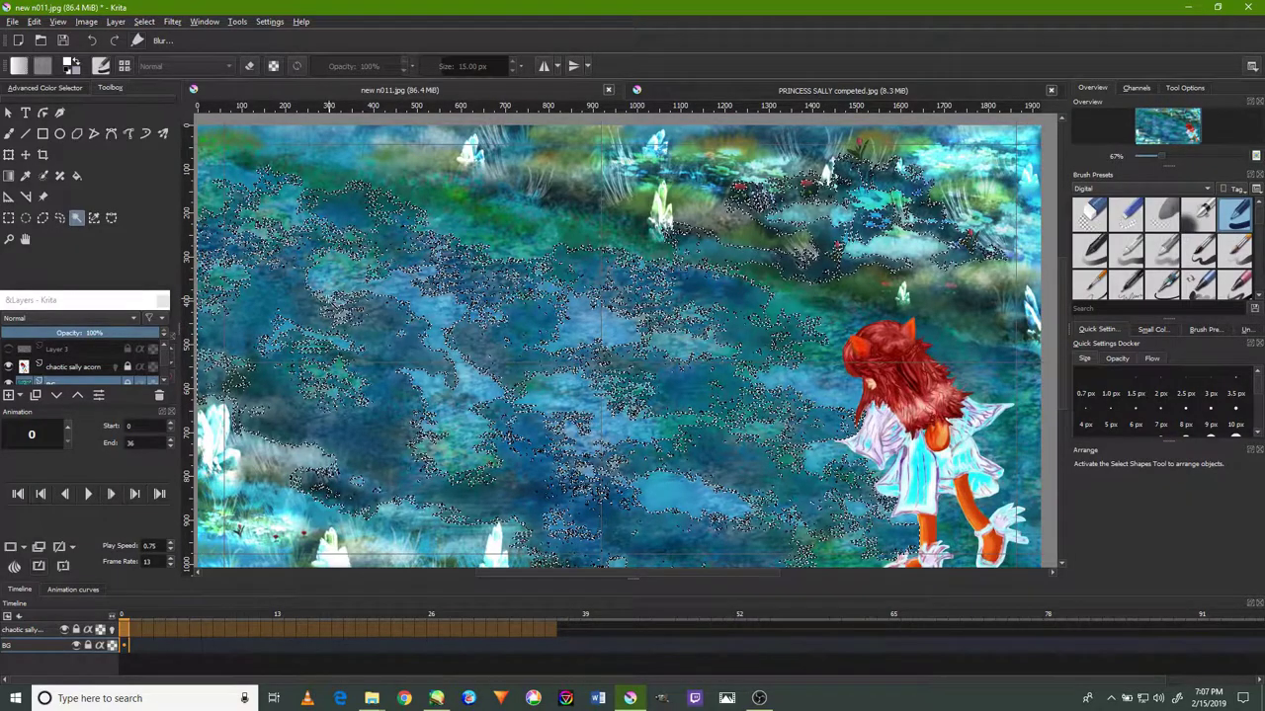
{"action": "left_click", "coordinate": [9, 240]}
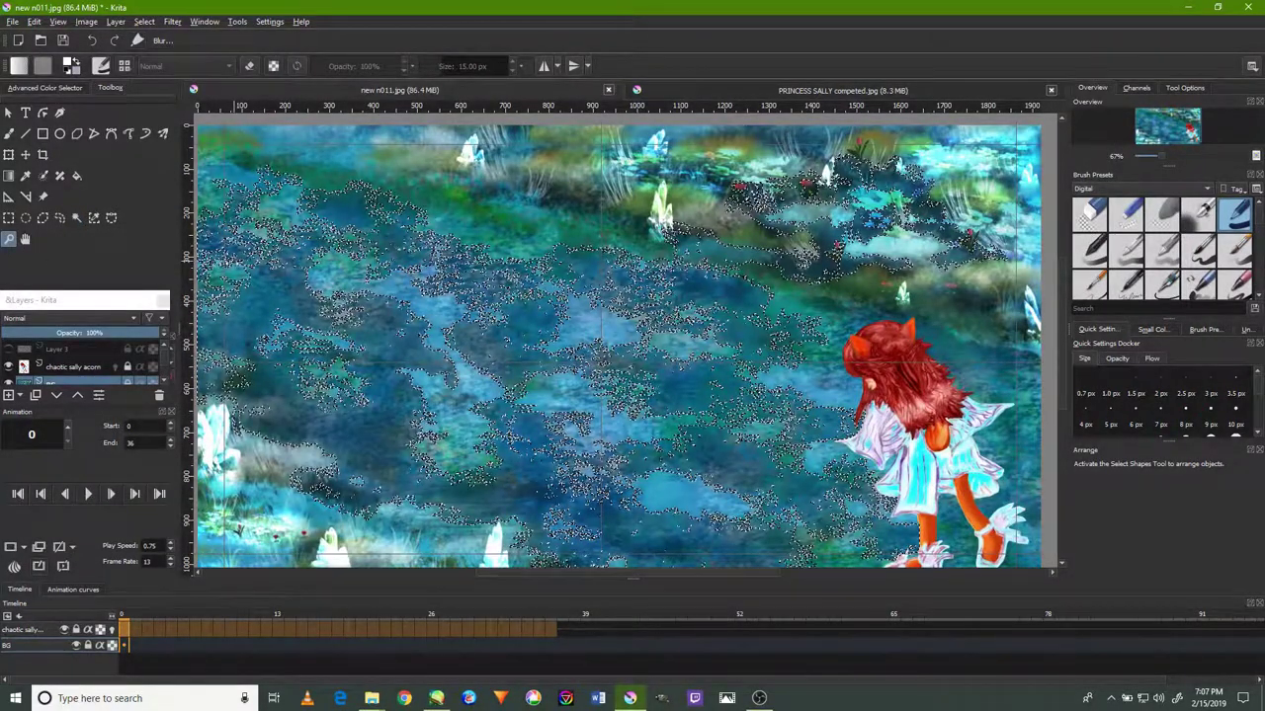
{"action": "left_click_drag", "start_coordinate": [307, 267], "coordinate": [349, 344]}
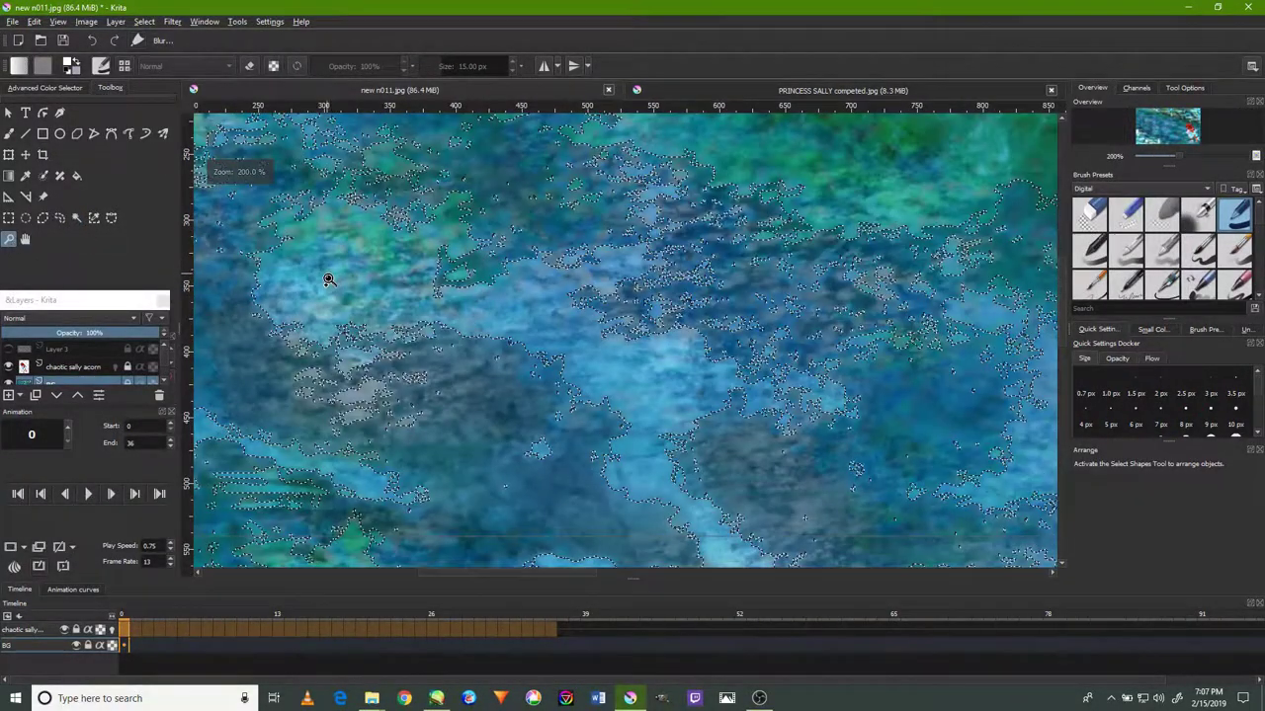
{"action": "left_click", "coordinate": [349, 345]}
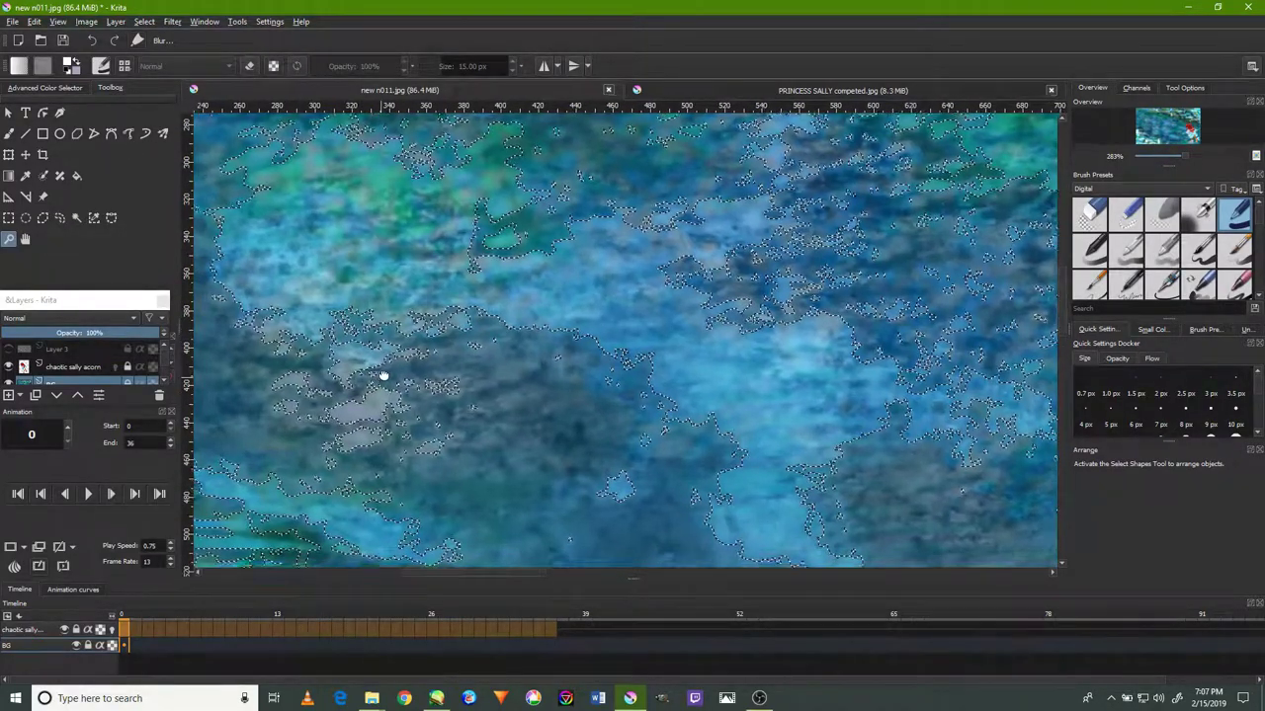
Pan from the blue water over to the crystals and grass.
{"action": "mouse_move", "coordinate": [385, 373]}
{"action": "left_mouse_down"}
{"action": "mouse_move", "coordinate": [494, 280]}
{"action": "mouse_move", "coordinate": [481, 333]}
{"action": "mouse_move", "coordinate": [620, 177]}
{"action": "left_mouse_up"}
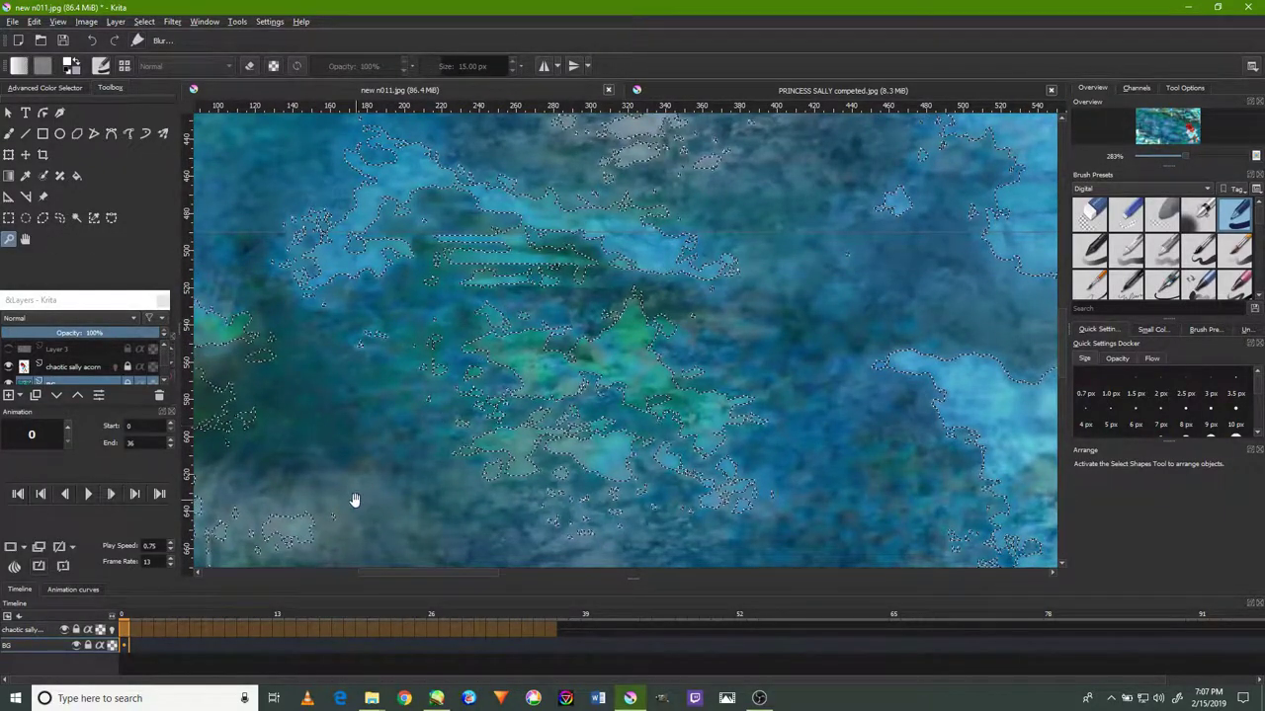
{"action": "left_click_drag", "start_coordinate": [359, 494], "coordinate": [623, 140]}
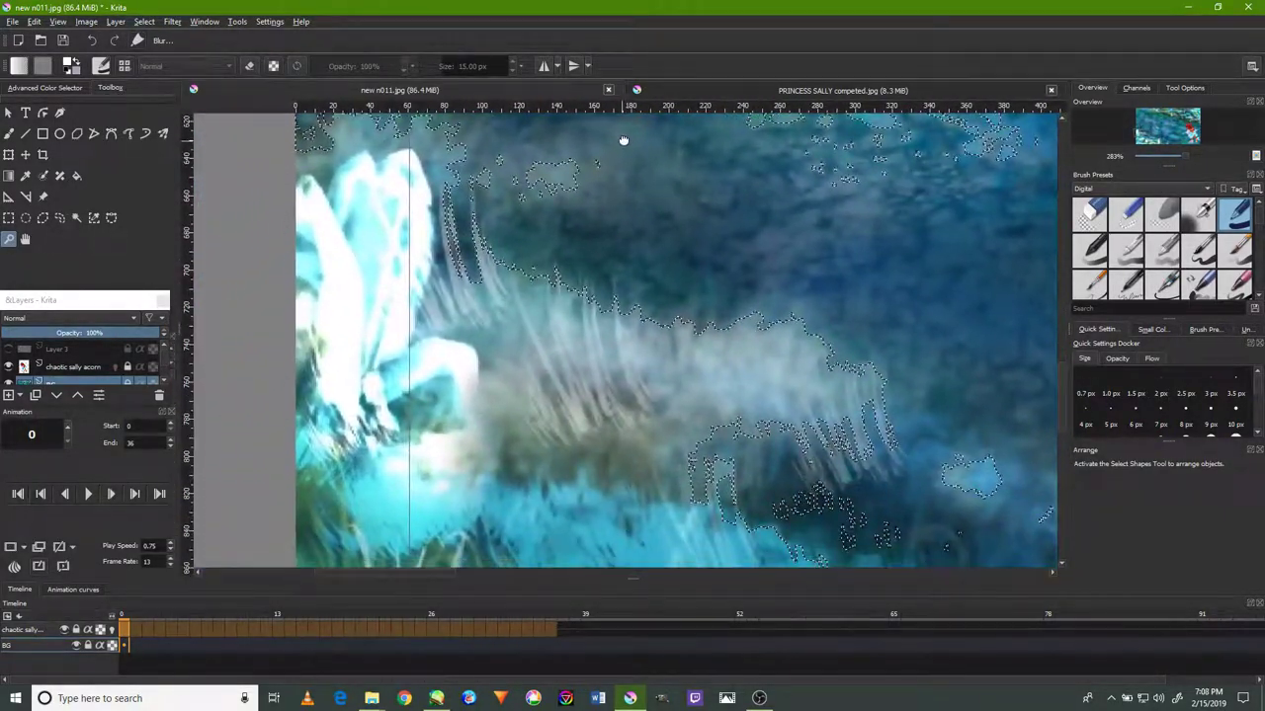
{"action": "scroll", "coordinate": [735, 363], "scroll_direction": "down", "scroll_amount": 2}
{"action": "scroll", "coordinate": [722, 293], "scroll_direction": "down", "scroll_amount": 2}
{"action": "scroll", "coordinate": [717, 362], "scroll_direction": "down", "scroll_amount": 2}
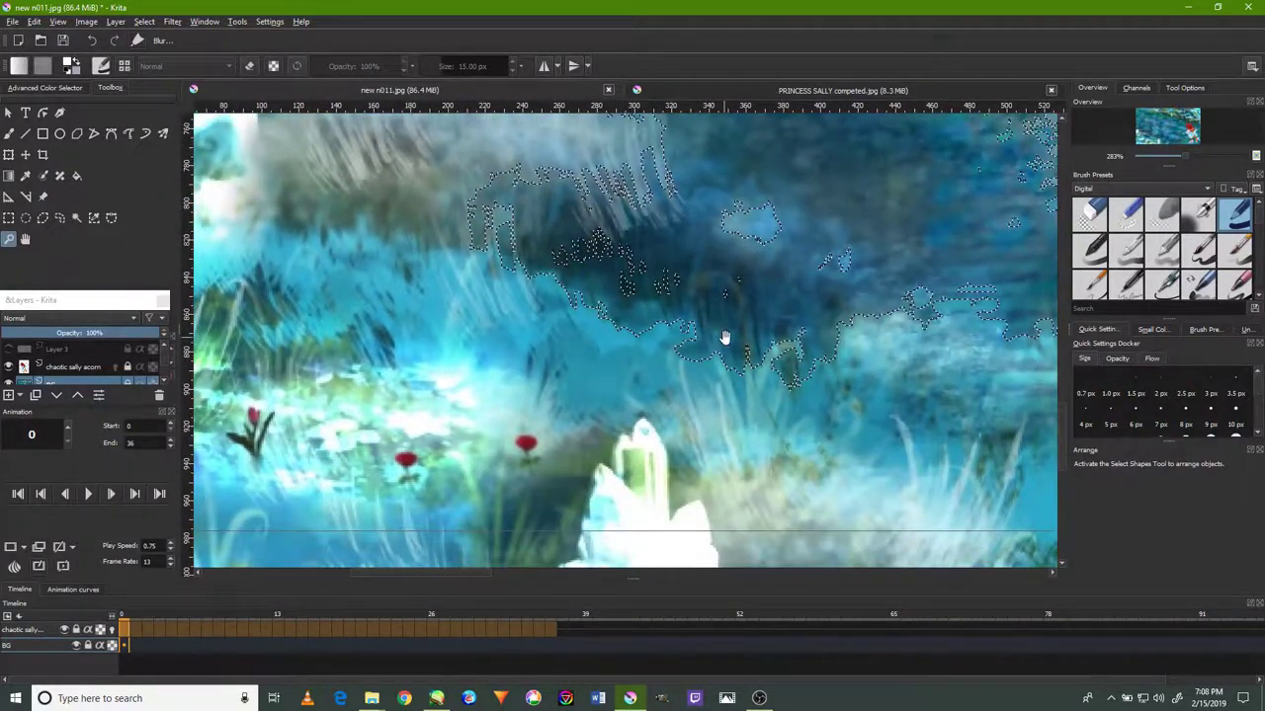
{"action": "scroll", "coordinate": [726, 342], "scroll_direction": "down", "scroll_amount": 2}
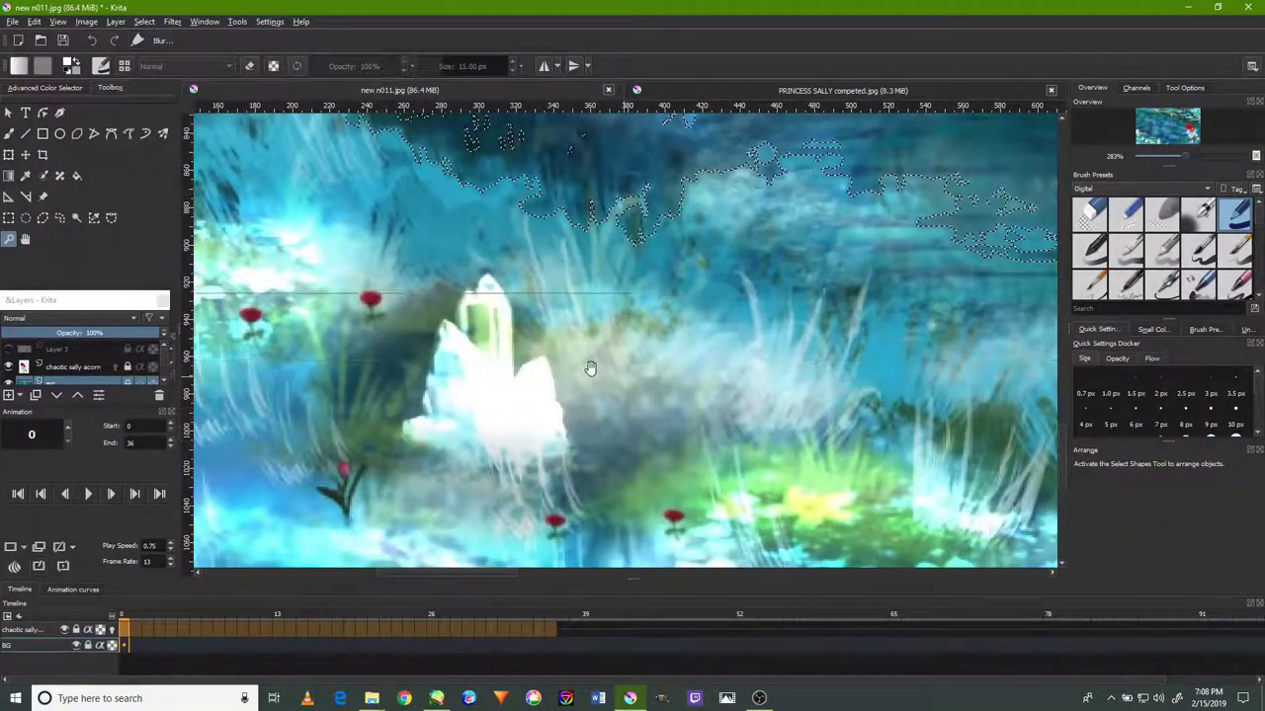
Pan to the farther crystal, then to the character's legs and front shoe.
{"action": "left_click_drag", "start_coordinate": [746, 439], "coordinate": [587, 370]}
{"action": "left_click_drag", "start_coordinate": [840, 375], "coordinate": [344, 360]}
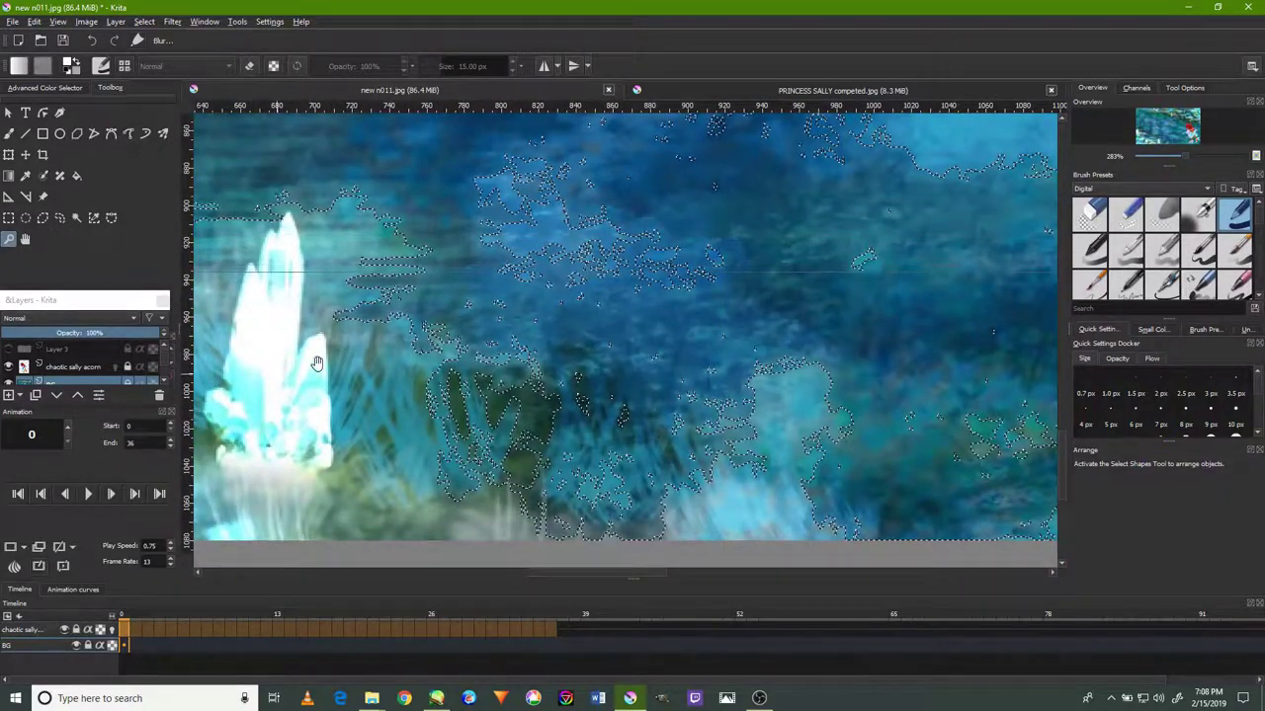
{"action": "scroll", "coordinate": [545, 369], "scroll_direction": "down", "scroll_amount": 2}
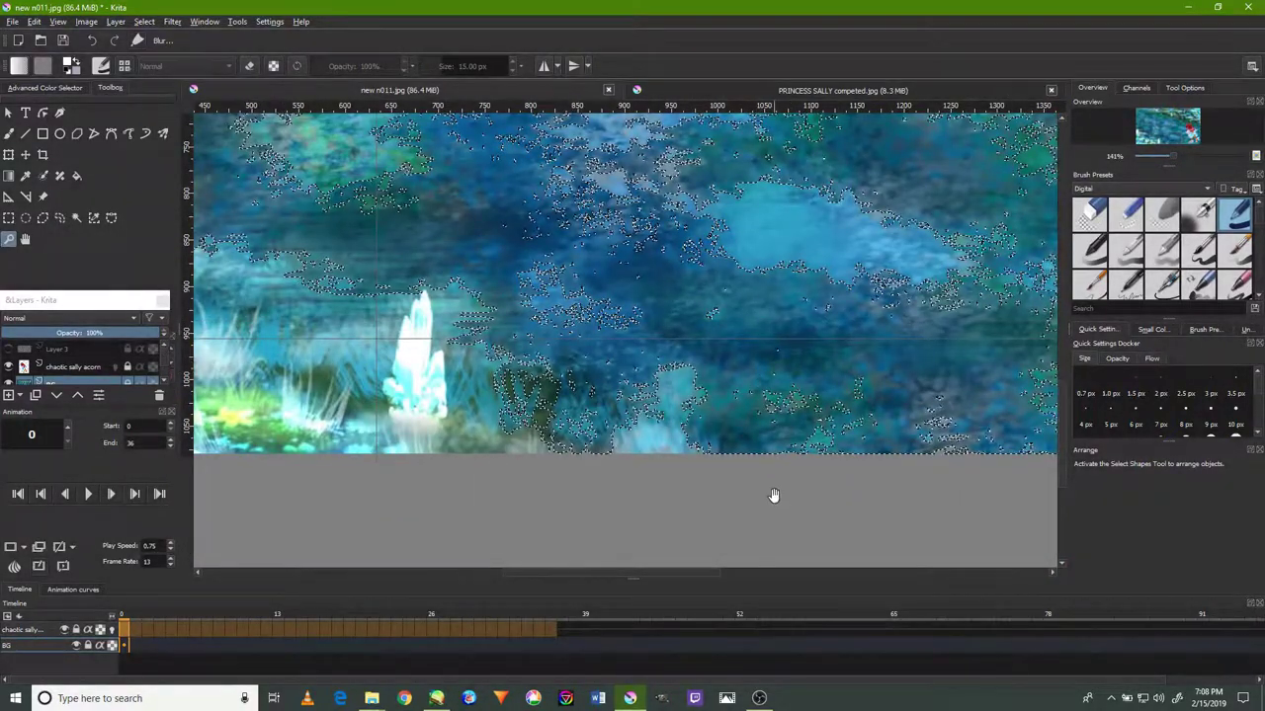
{"action": "left_click_drag", "start_coordinate": [767, 494], "coordinate": [481, 521]}
{"action": "left_click_drag", "start_coordinate": [644, 508], "coordinate": [399, 517]}
{"action": "scroll", "coordinate": [714, 401], "scroll_direction": "up", "scroll_amount": 2}
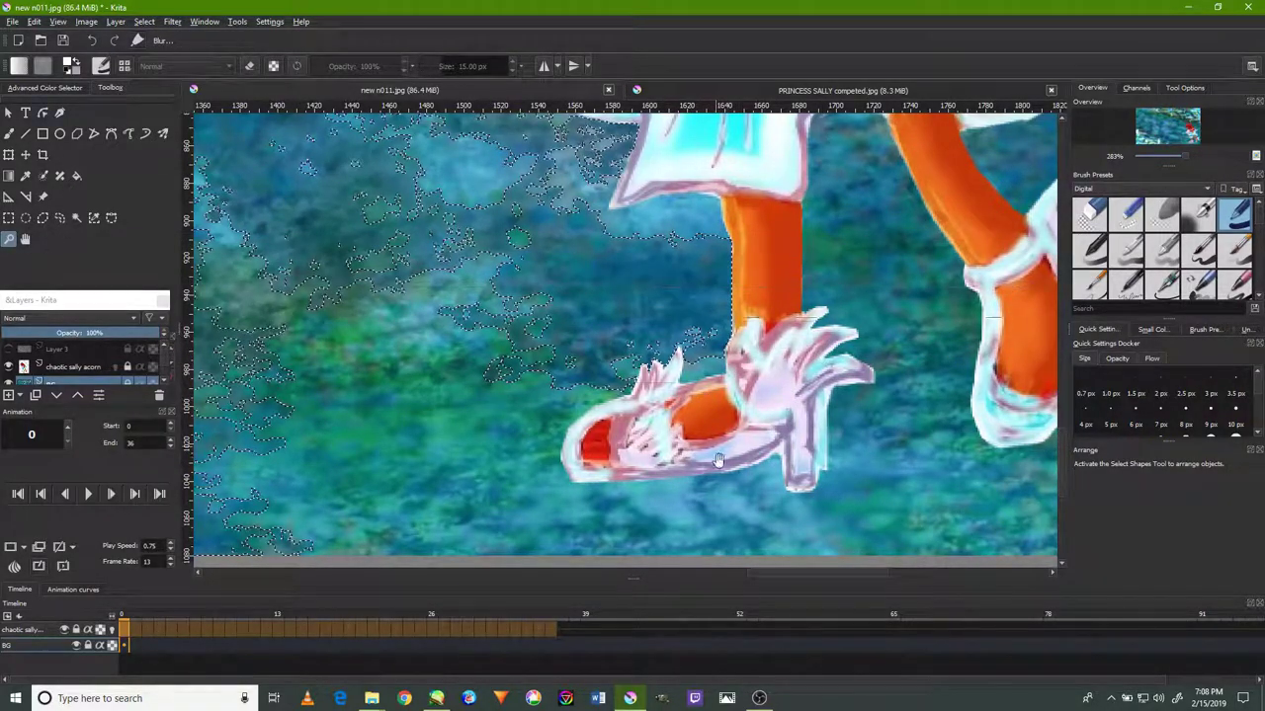
Pan up Sally from her feet past the dress to the red hair and background.
{"action": "left_click_drag", "start_coordinate": [780, 348], "coordinate": [583, 432]}
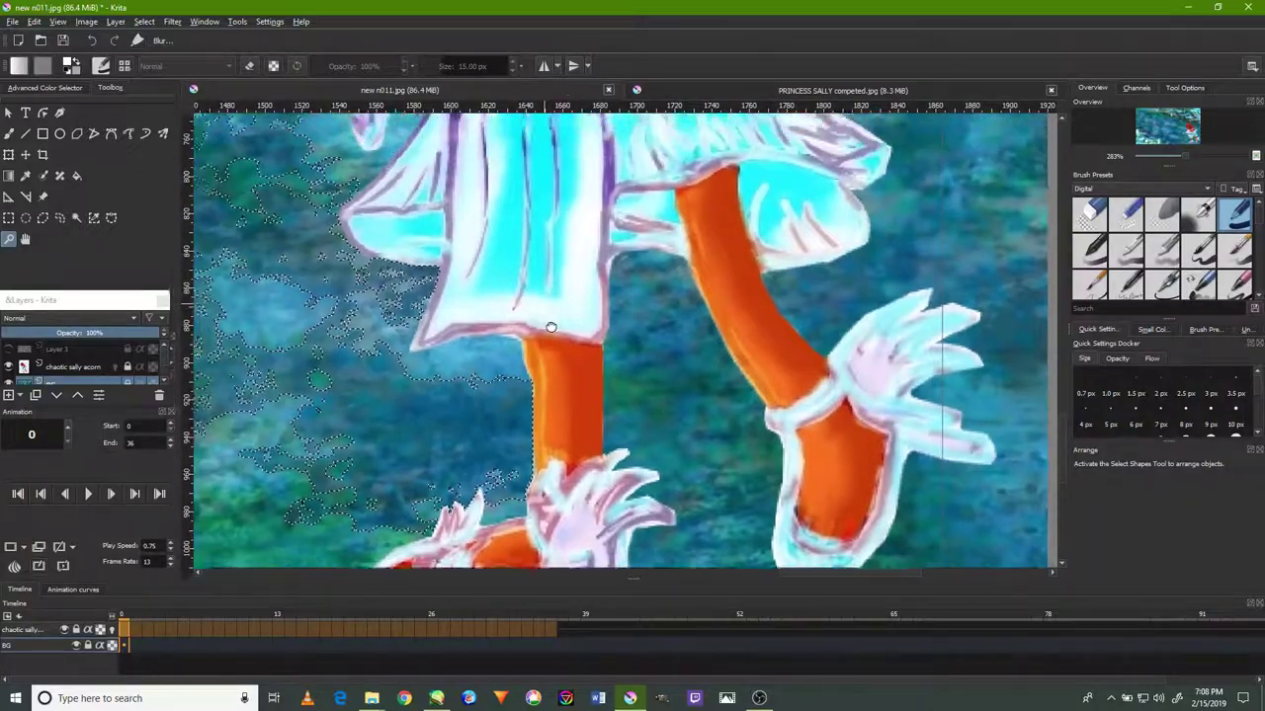
{"action": "left_click_drag", "start_coordinate": [553, 293], "coordinate": [579, 352]}
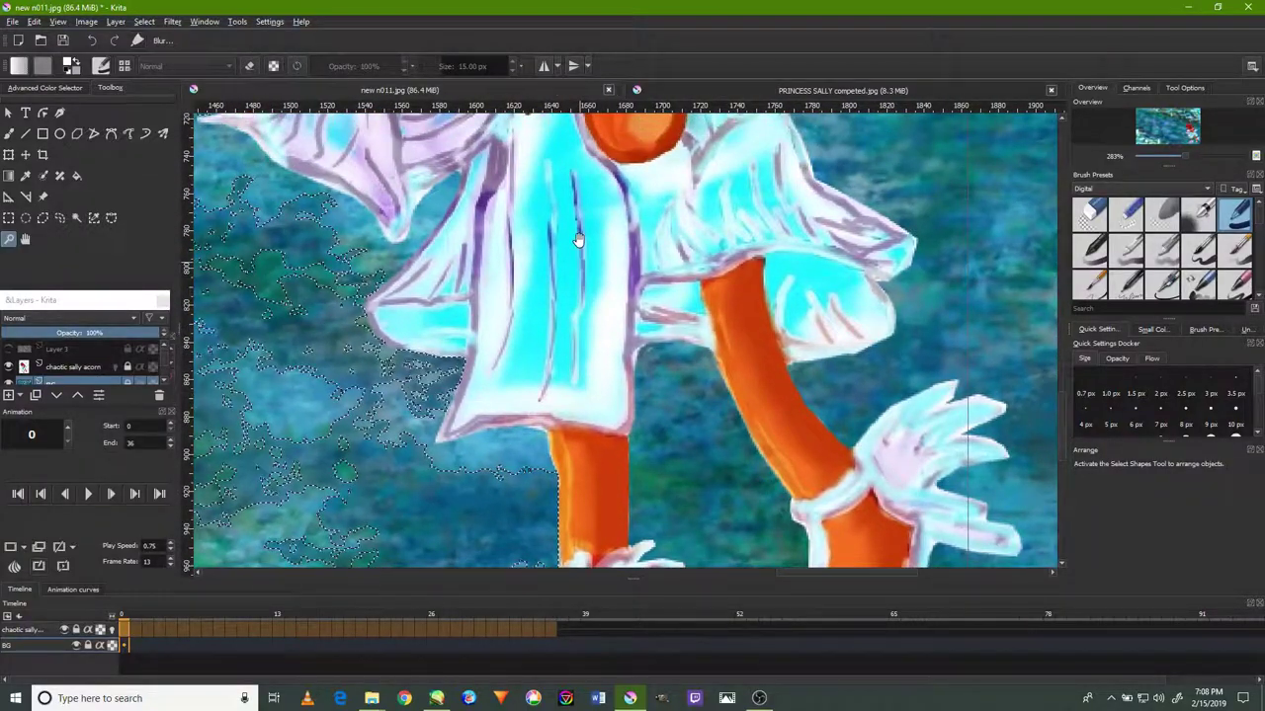
{"action": "left_click_drag", "start_coordinate": [579, 248], "coordinate": [590, 394]}
{"action": "left_click_drag", "start_coordinate": [539, 259], "coordinate": [581, 398]}
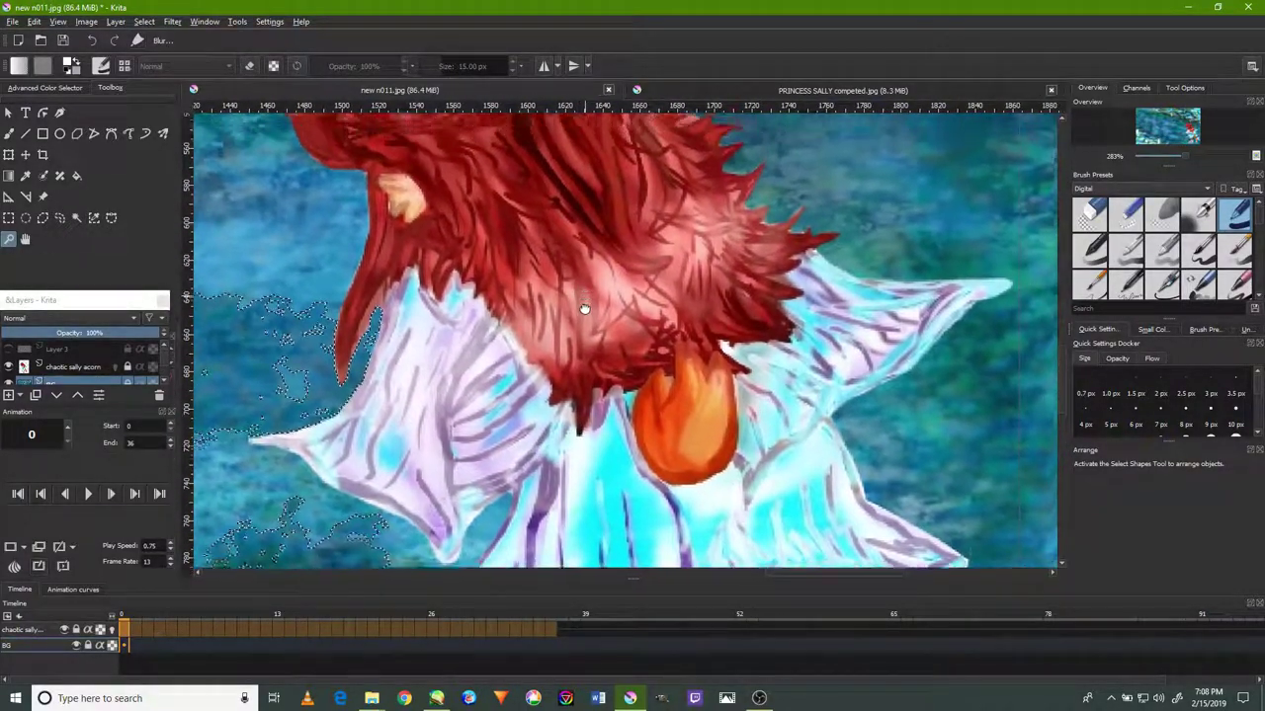
{"action": "left_click_drag", "start_coordinate": [582, 299], "coordinate": [599, 420]}
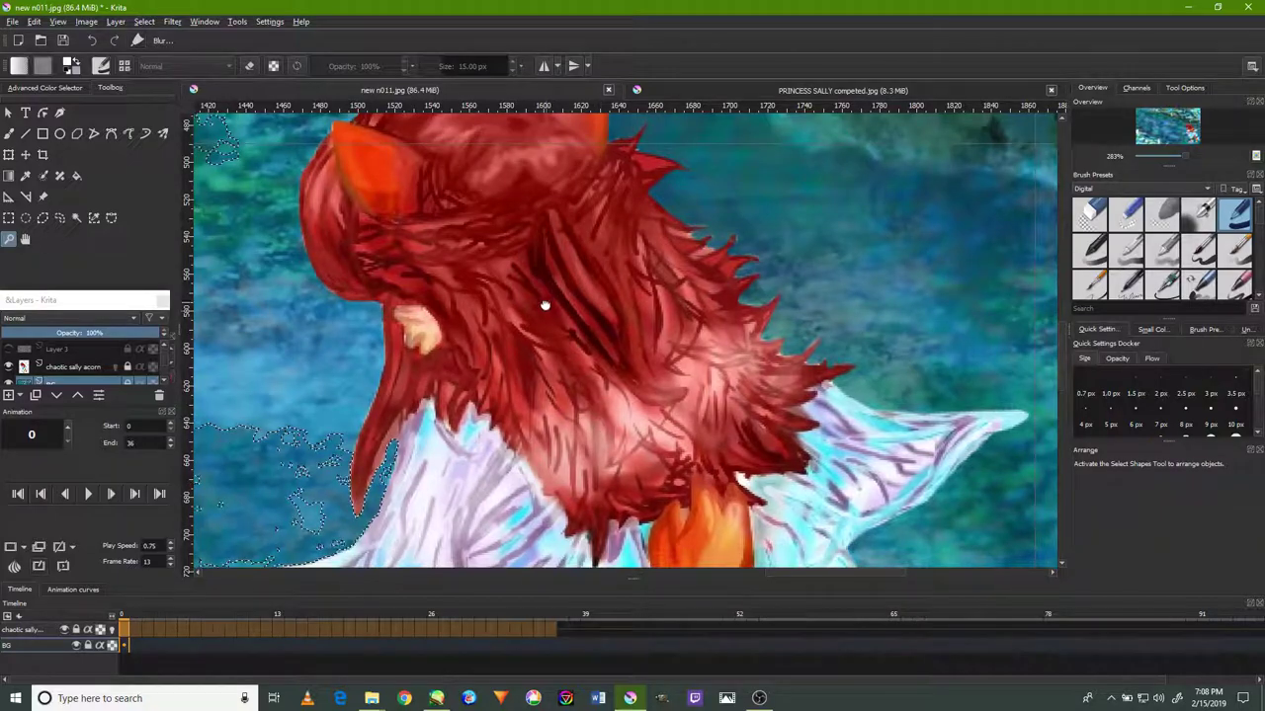
{"action": "mouse_move", "coordinate": [544, 306]}
{"action": "left_mouse_down"}
{"action": "mouse_move", "coordinate": [557, 395]}
{"action": "mouse_move", "coordinate": [364, 405]}
{"action": "left_mouse_up"}
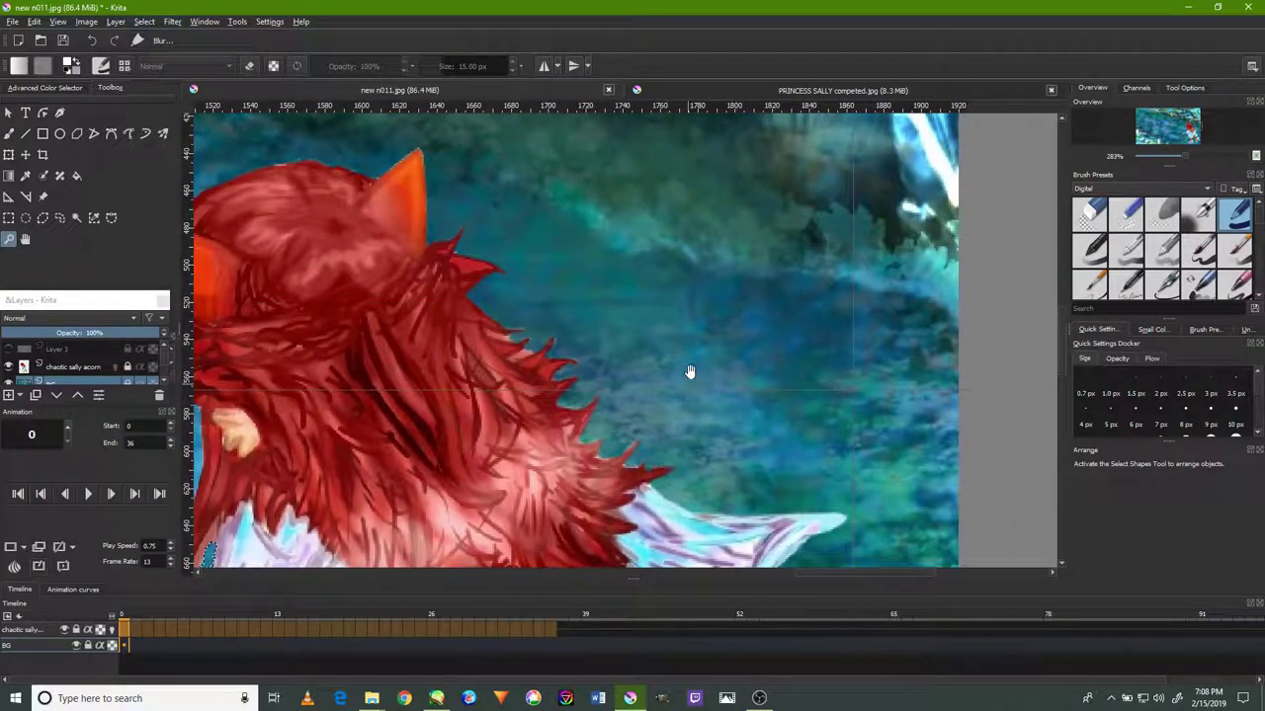
{"action": "scroll", "coordinate": [708, 326], "scroll_direction": "down", "scroll_amount": 2}
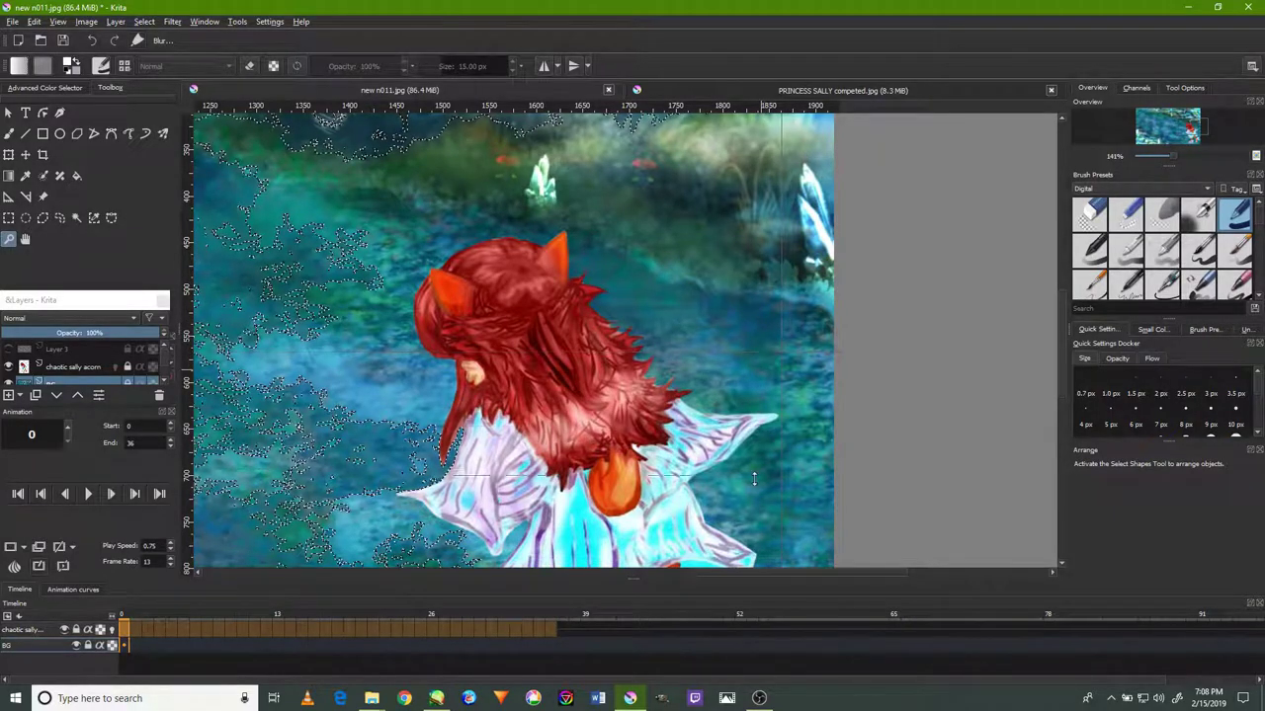
View the pond above the character, then the flowers and lily pads.
{"action": "left_click_drag", "start_coordinate": [878, 278], "coordinate": [892, 398]}
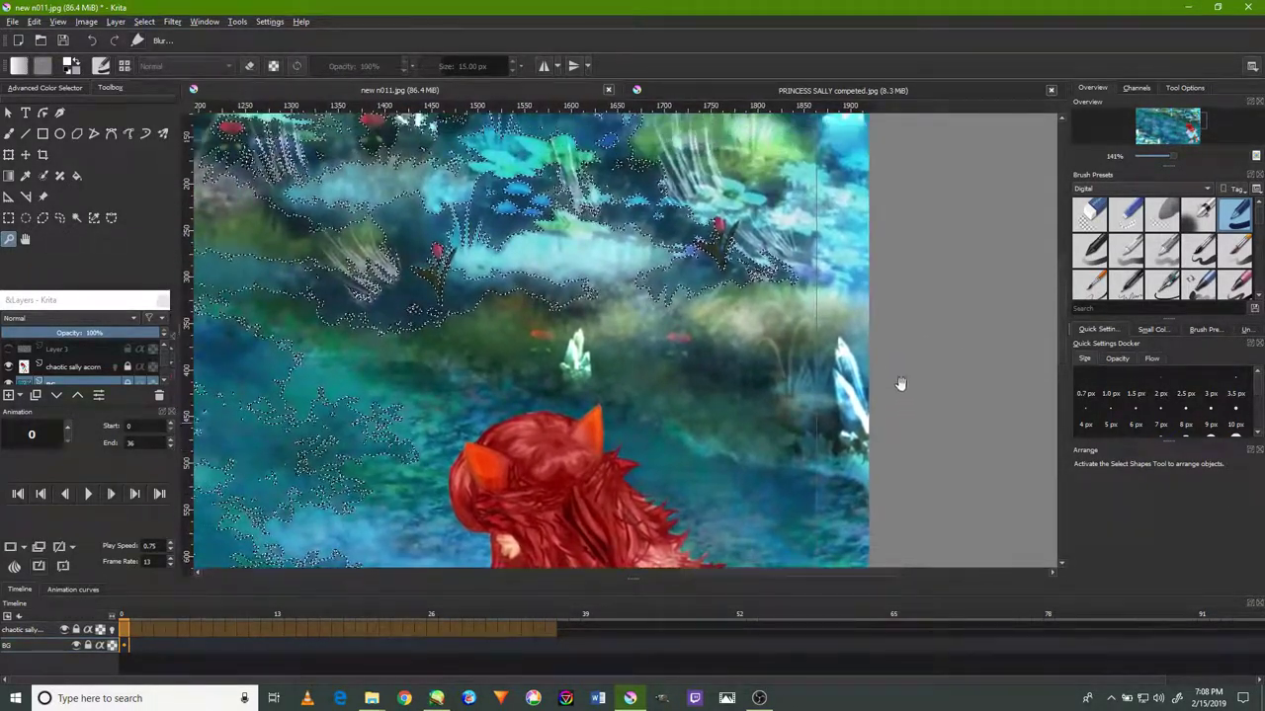
{"action": "left_click_drag", "start_coordinate": [898, 299], "coordinate": [891, 408]}
{"action": "scroll", "coordinate": [629, 385], "scroll_direction": "up", "scroll_amount": 2}
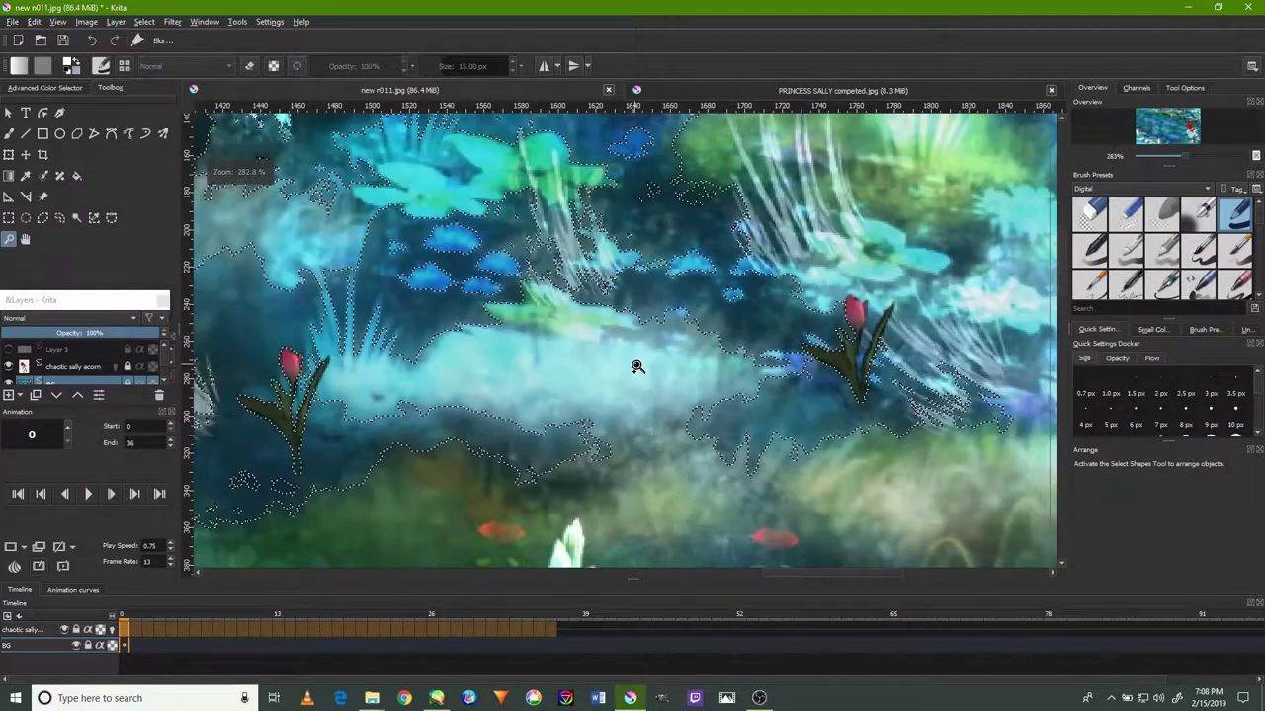
{"action": "scroll", "coordinate": [637, 363], "scroll_direction": "down", "scroll_amount": 1}
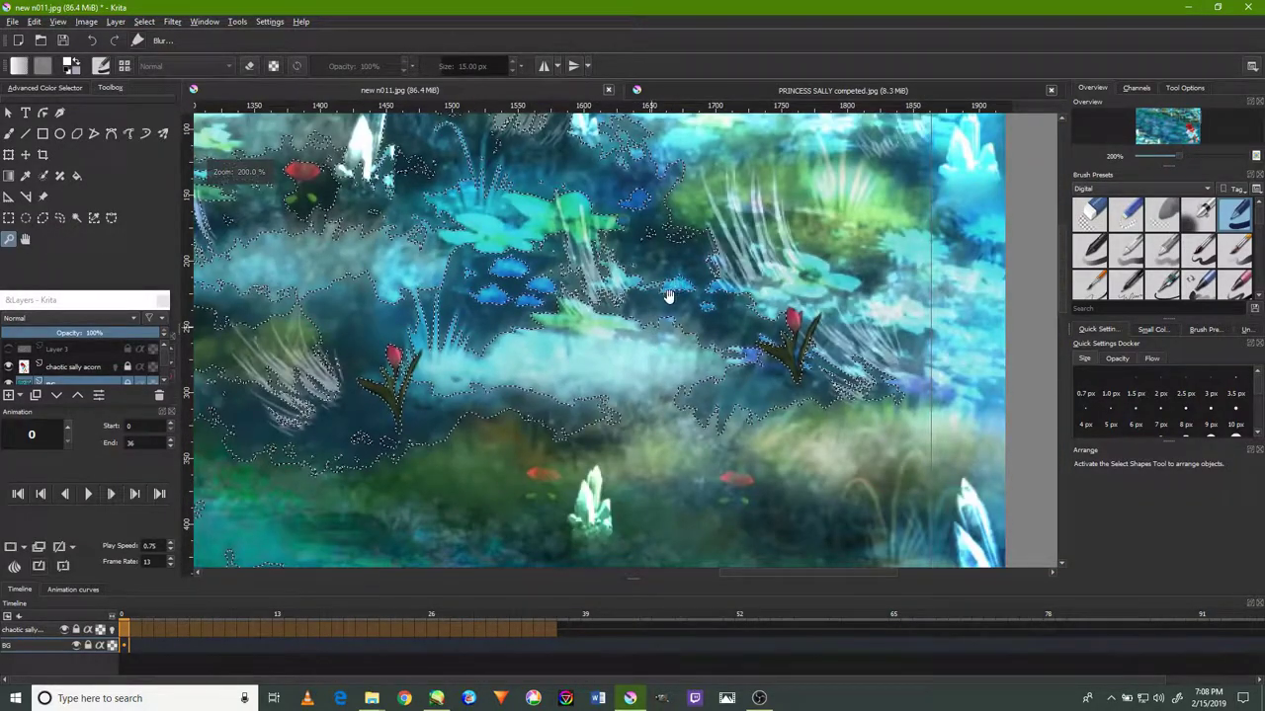
{"action": "left_click_drag", "start_coordinate": [677, 299], "coordinate": [578, 436]}
{"action": "mouse_move", "coordinate": [445, 386]}
{"action": "left_mouse_down"}
{"action": "mouse_move", "coordinate": [553, 376]}
{"action": "mouse_move", "coordinate": [558, 361]}
{"action": "mouse_move", "coordinate": [670, 375]}
{"action": "left_mouse_up"}
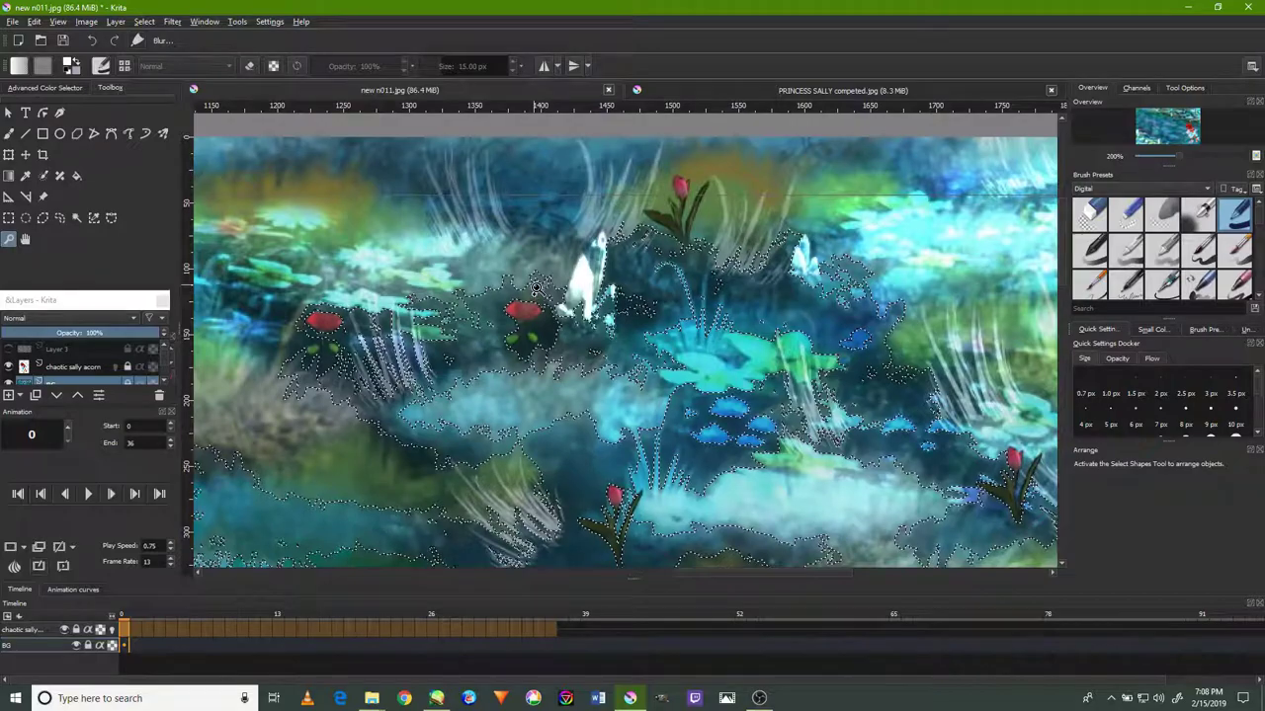
Look over the red flowers, grassy meadow and top-edge crystals, then the whole upper meadow.
{"action": "scroll", "coordinate": [484, 281], "scroll_direction": "up", "scroll_amount": 1}
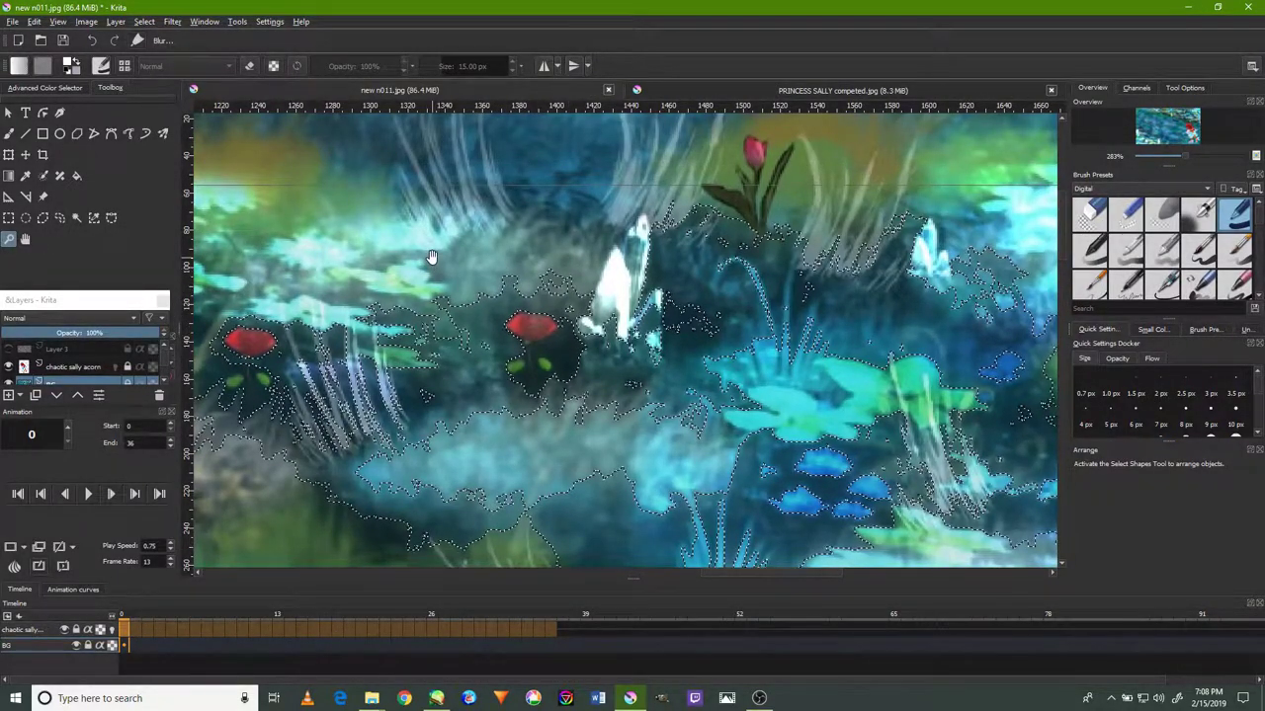
{"action": "mouse_move", "coordinate": [524, 135]}
{"action": "left_mouse_down"}
{"action": "mouse_move", "coordinate": [693, 239]}
{"action": "mouse_move", "coordinate": [751, 243]}
{"action": "left_mouse_up"}
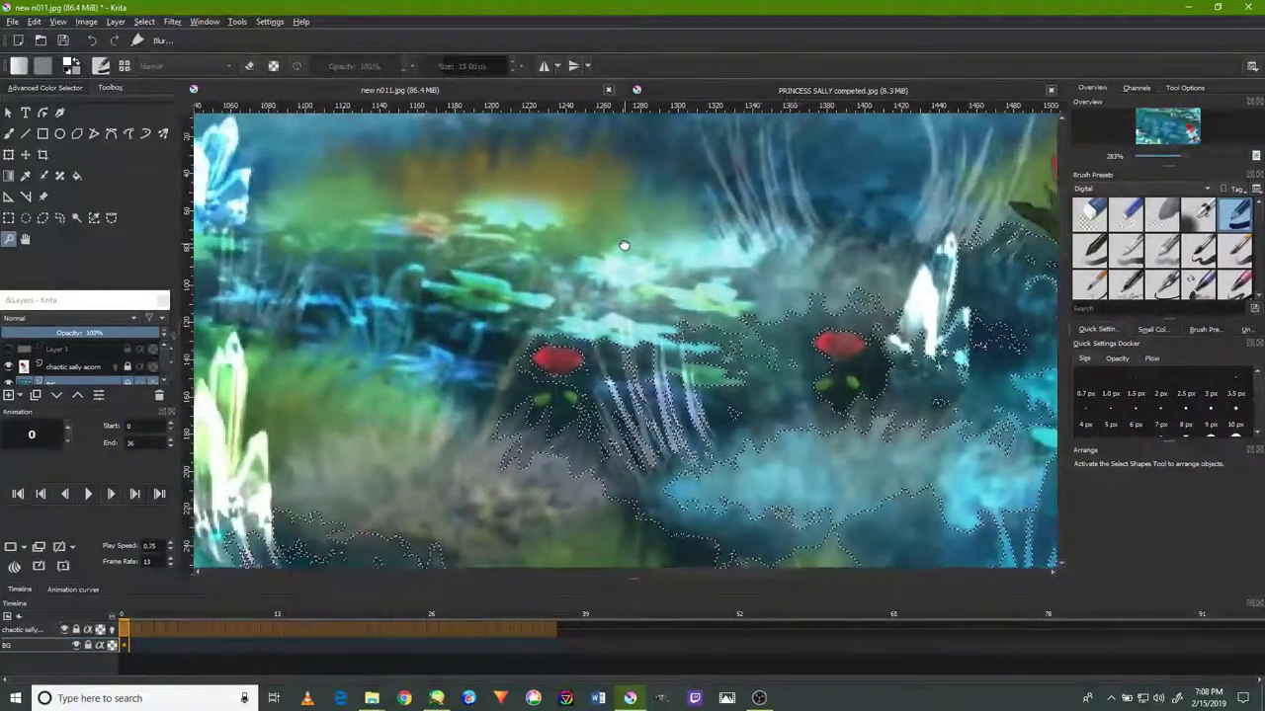
{"action": "scroll", "coordinate": [620, 237], "scroll_direction": "down", "scroll_amount": 1}
{"action": "scroll", "coordinate": [620, 238], "scroll_direction": "up", "scroll_amount": 1}
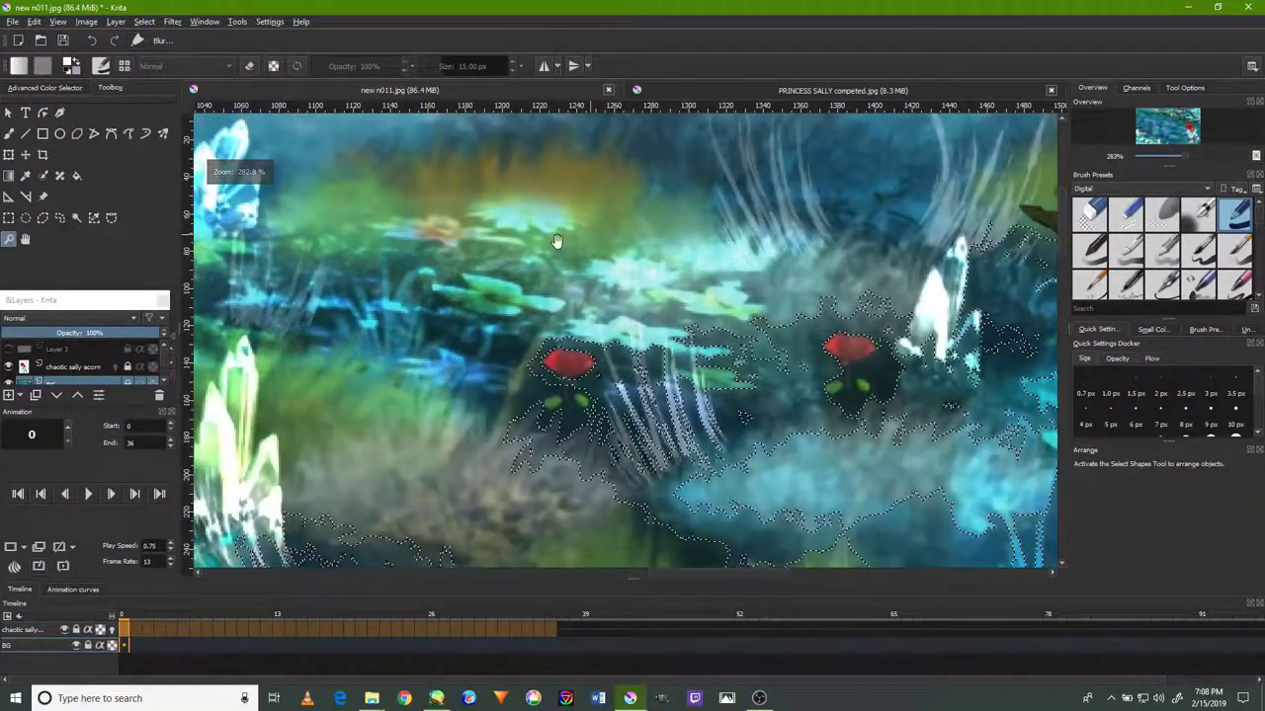
{"action": "left_click_drag", "start_coordinate": [556, 241], "coordinate": [697, 289]}
{"action": "mouse_move", "coordinate": [513, 292]}
{"action": "left_mouse_down"}
{"action": "mouse_move", "coordinate": [740, 245]}
{"action": "mouse_move", "coordinate": [805, 247]}
{"action": "left_mouse_up"}
{"action": "mouse_move", "coordinate": [612, 227]}
{"action": "left_mouse_down"}
{"action": "mouse_move", "coordinate": [682, 395]}
{"action": "mouse_move", "coordinate": [703, 378]}
{"action": "left_mouse_up"}
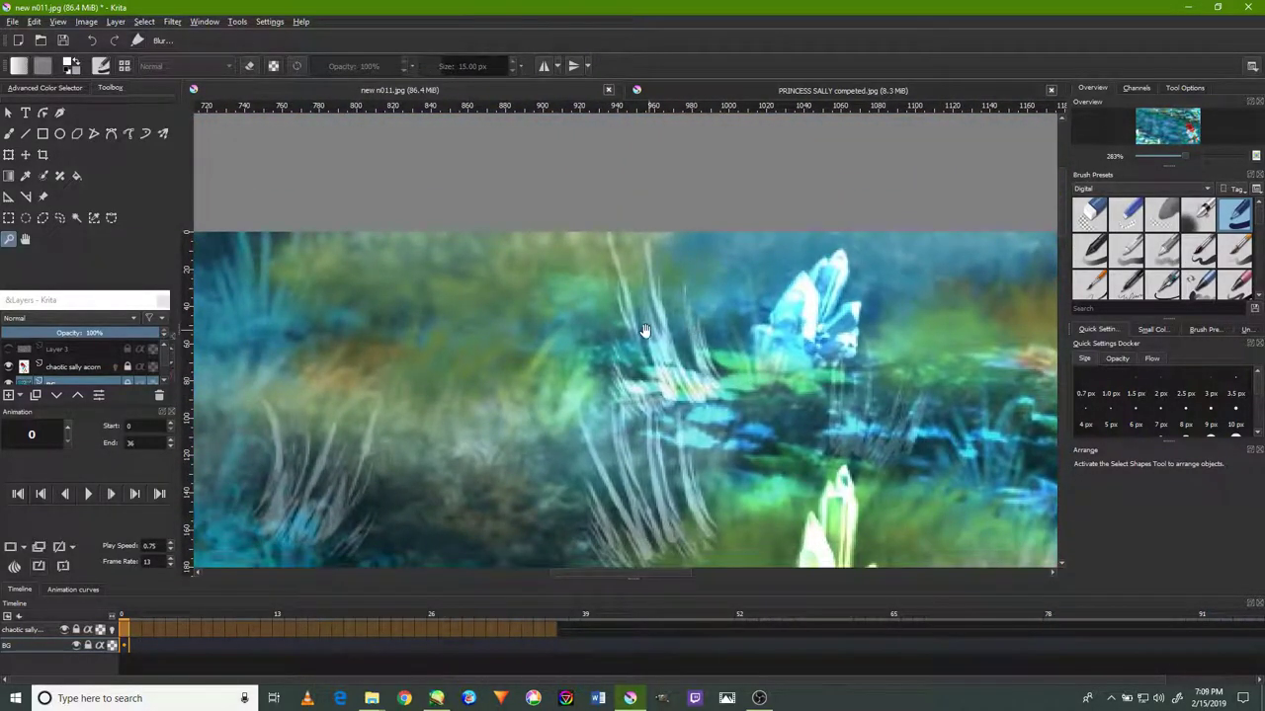
{"action": "mouse_move", "coordinate": [644, 330]}
{"action": "left_mouse_down"}
{"action": "mouse_move", "coordinate": [731, 285]}
{"action": "mouse_move", "coordinate": [921, 270]}
{"action": "left_mouse_up"}
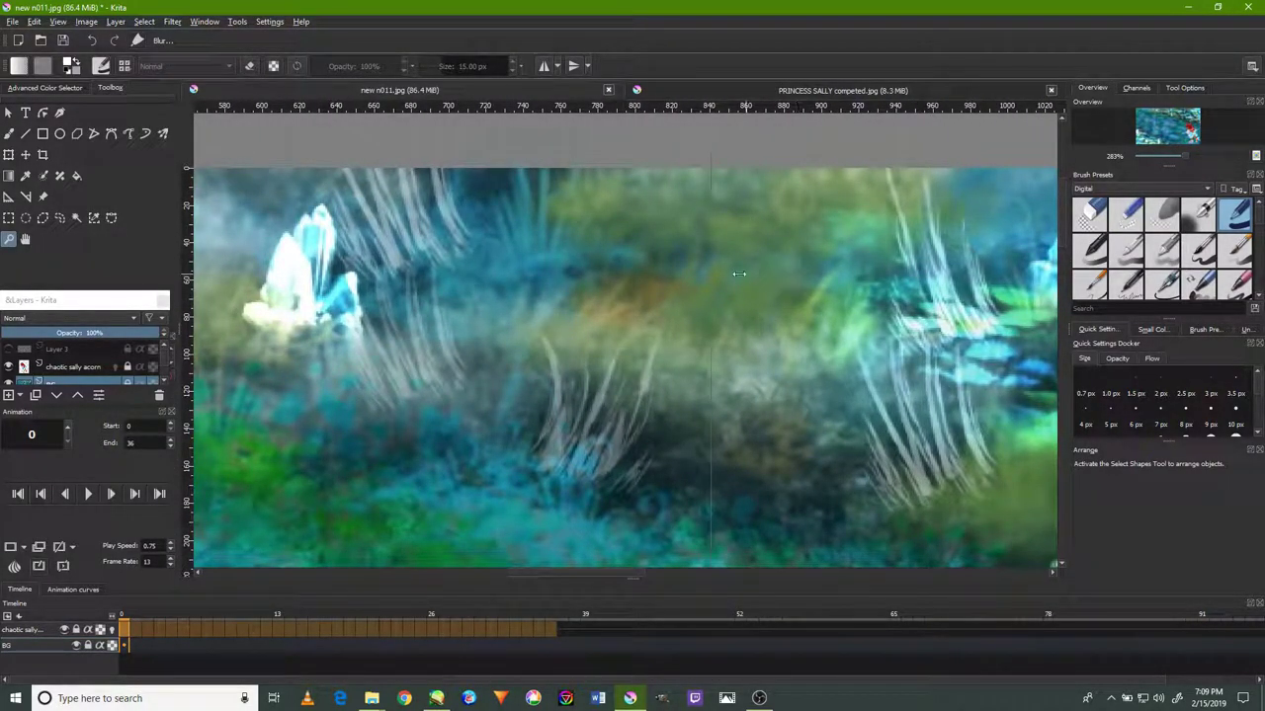
{"action": "scroll", "coordinate": [542, 273], "scroll_direction": "down", "scroll_amount": 3}
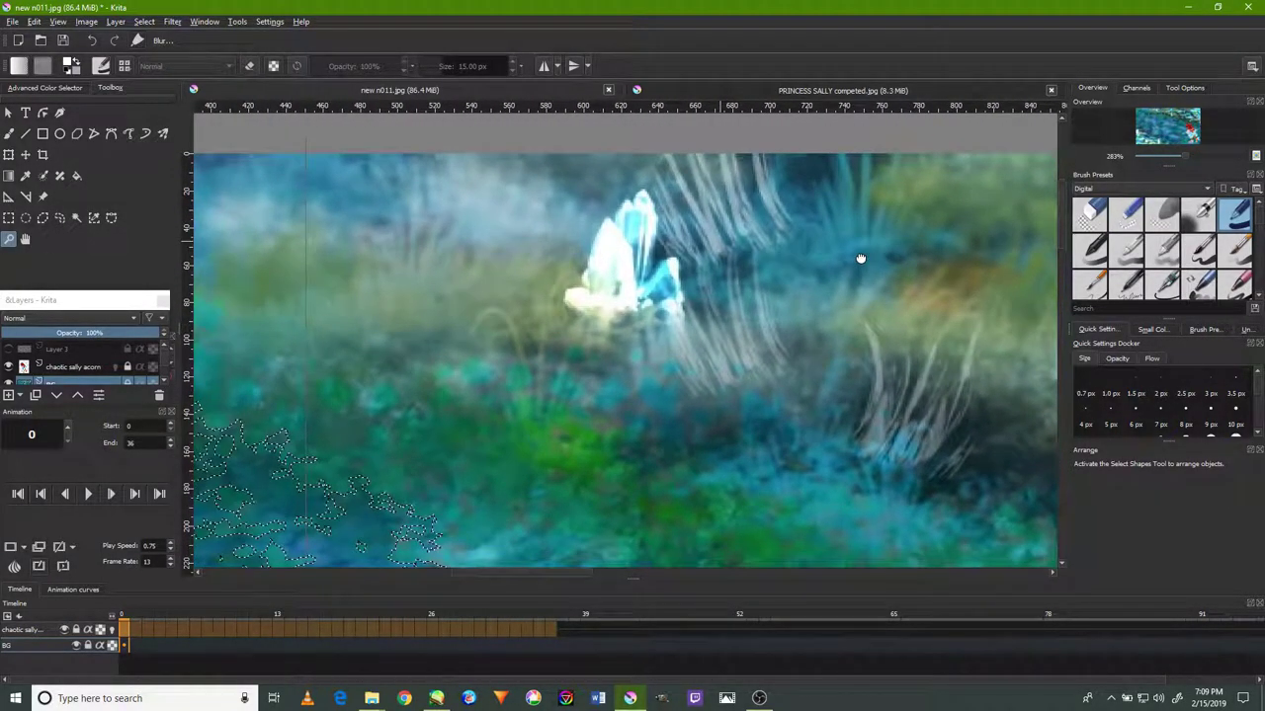
{"action": "scroll", "coordinate": [589, 317], "scroll_direction": "down", "scroll_amount": 1}
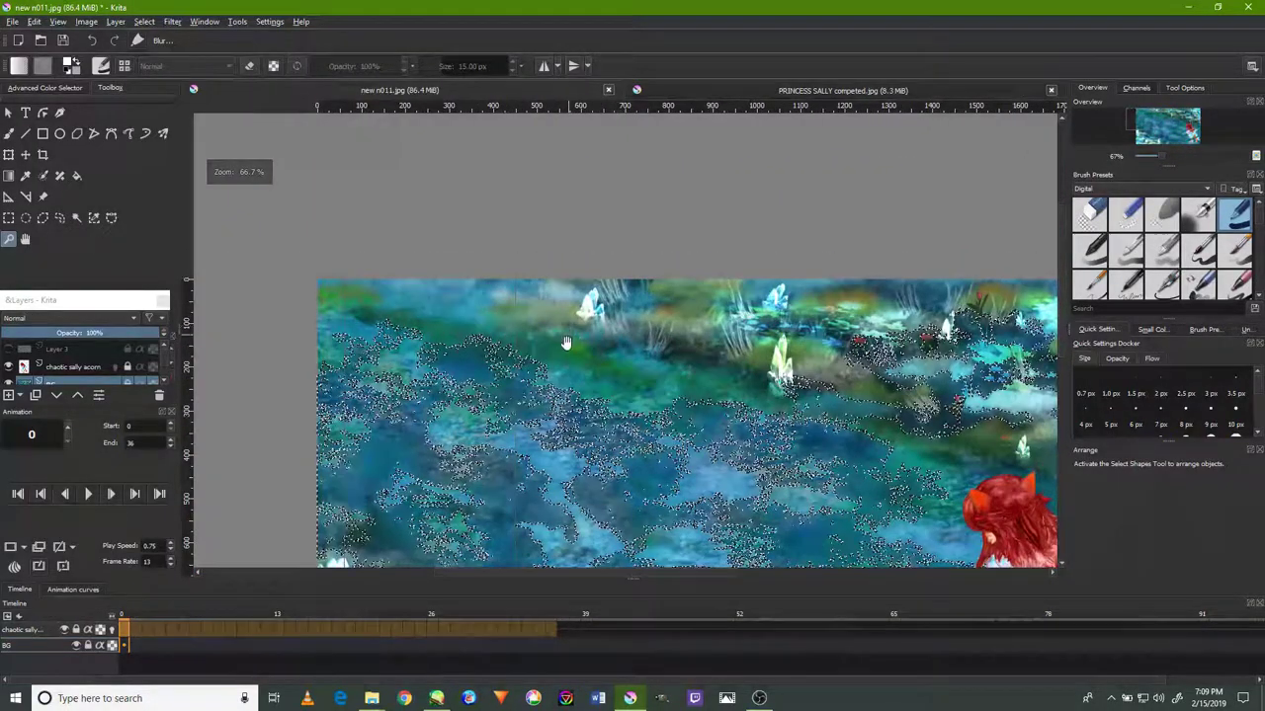
{"action": "left_click_drag", "start_coordinate": [566, 343], "coordinate": [552, 302]}
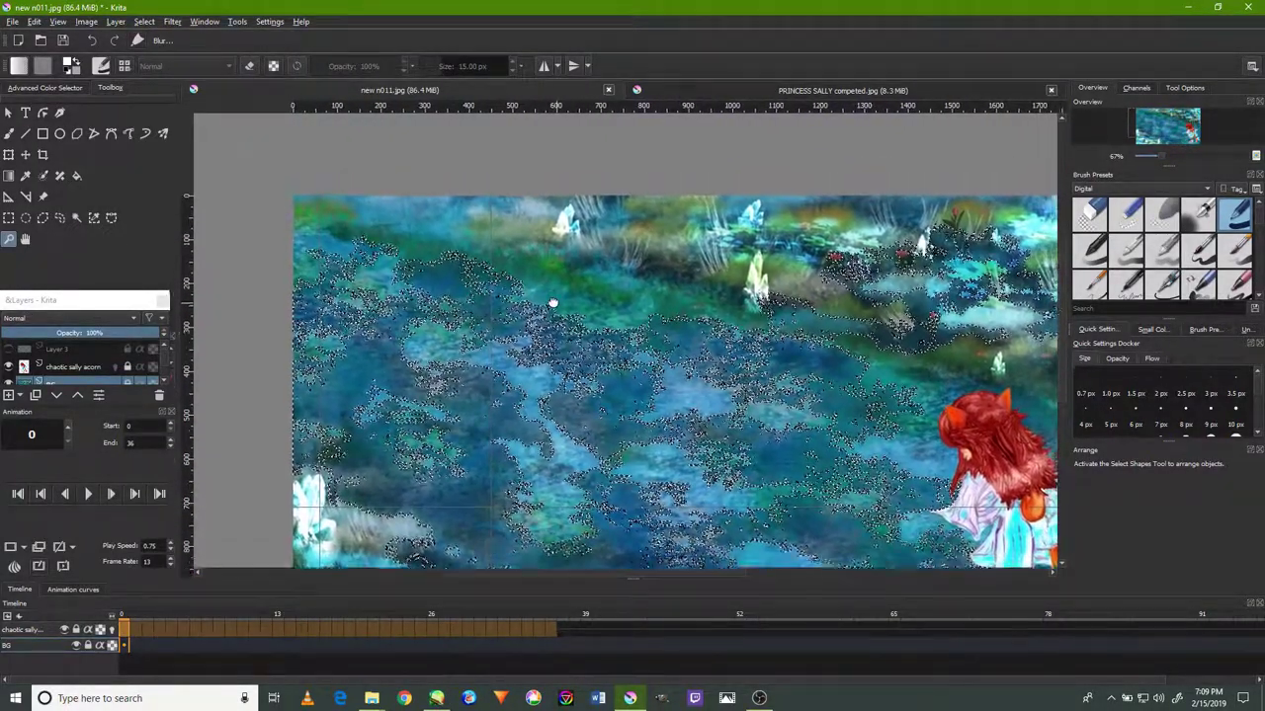
Zoom in on the top crystal and pan left along the upper meadow to the top-left edge.
{"action": "scroll", "coordinate": [611, 280], "scroll_direction": "up", "scroll_amount": 2}
{"action": "scroll", "coordinate": [612, 319], "scroll_direction": "up", "scroll_amount": 1}
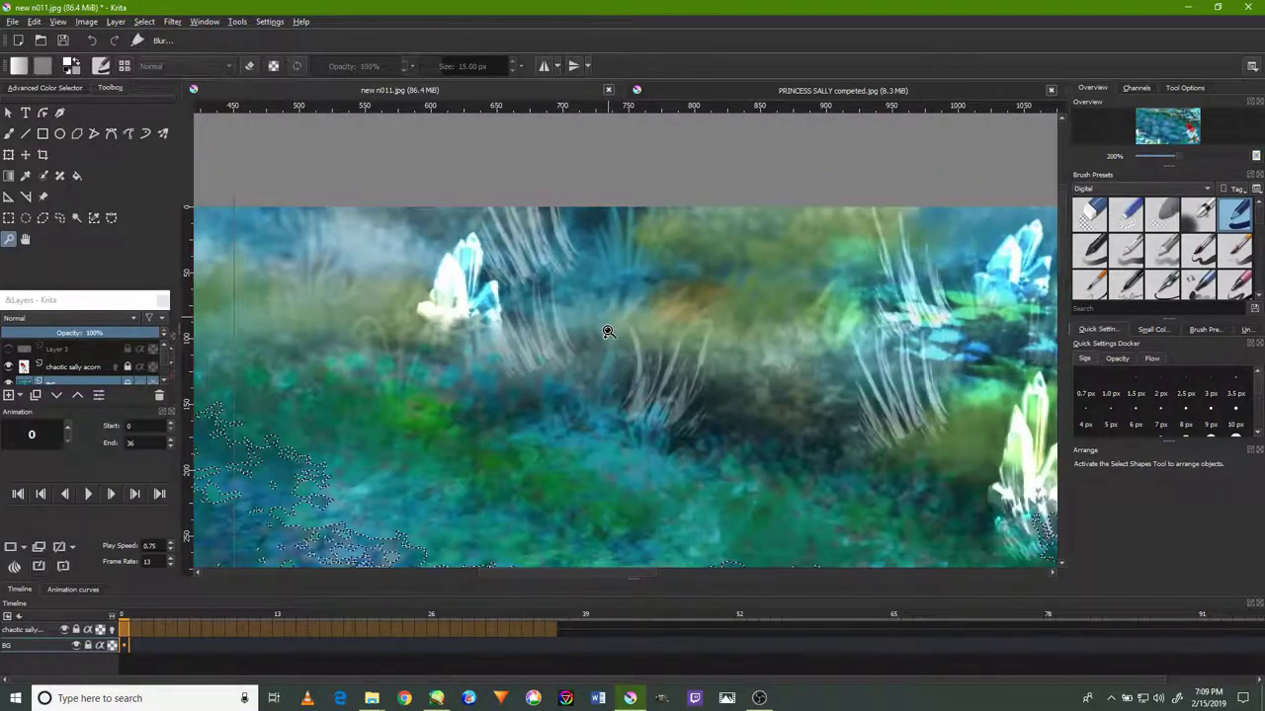
{"action": "mouse_move", "coordinate": [606, 331]}
{"action": "left_mouse_down"}
{"action": "mouse_move", "coordinate": [683, 285]}
{"action": "mouse_move", "coordinate": [706, 287]}
{"action": "left_mouse_up"}
{"action": "scroll", "coordinate": [692, 285], "scroll_direction": "up", "scroll_amount": 1}
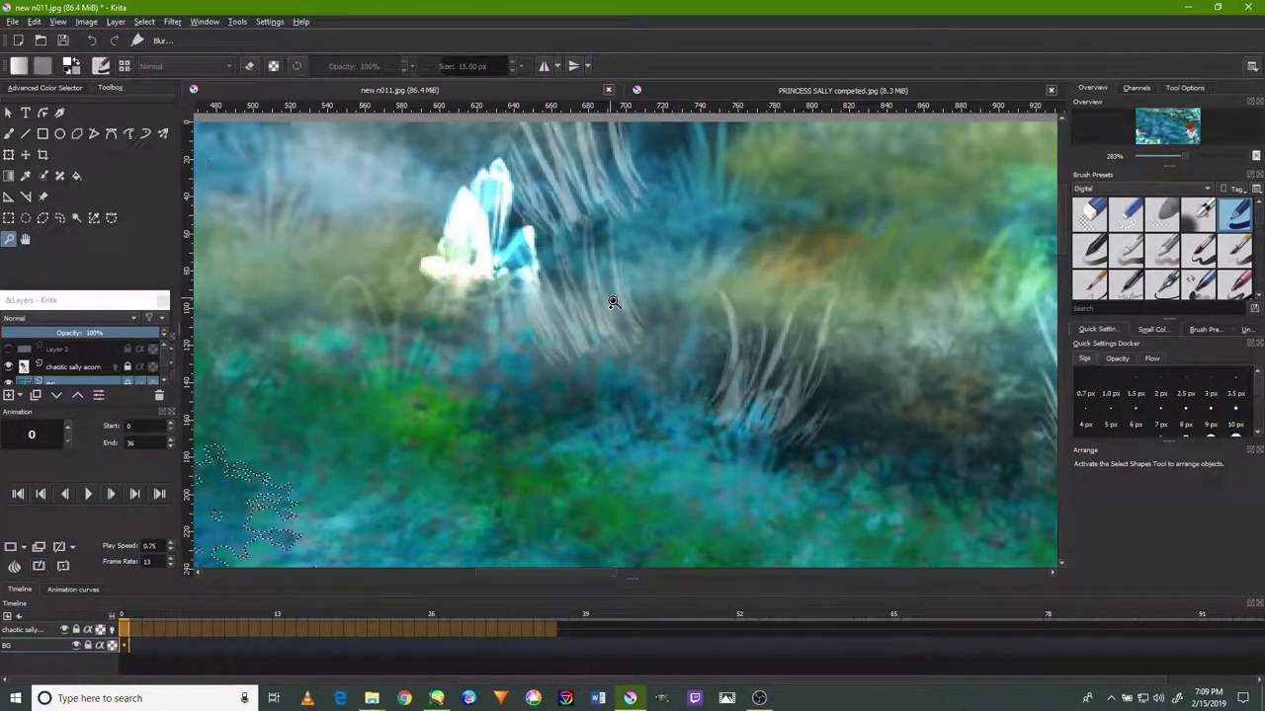
{"action": "mouse_move", "coordinate": [604, 300]}
{"action": "left_mouse_down"}
{"action": "mouse_move", "coordinate": [705, 306]}
{"action": "mouse_move", "coordinate": [880, 268]}
{"action": "mouse_move", "coordinate": [853, 319]}
{"action": "left_mouse_up"}
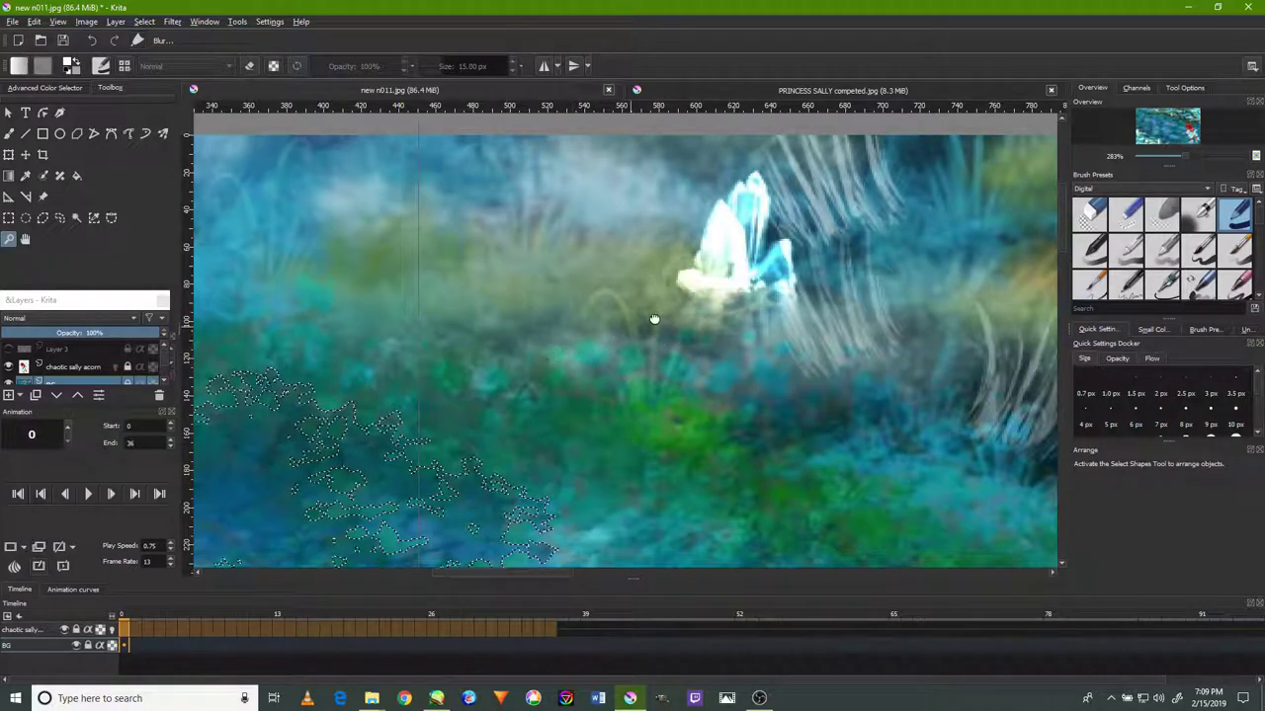
{"action": "mouse_move", "coordinate": [653, 319]}
{"action": "left_mouse_down"}
{"action": "mouse_move", "coordinate": [791, 300]}
{"action": "mouse_move", "coordinate": [825, 339]}
{"action": "left_mouse_up"}
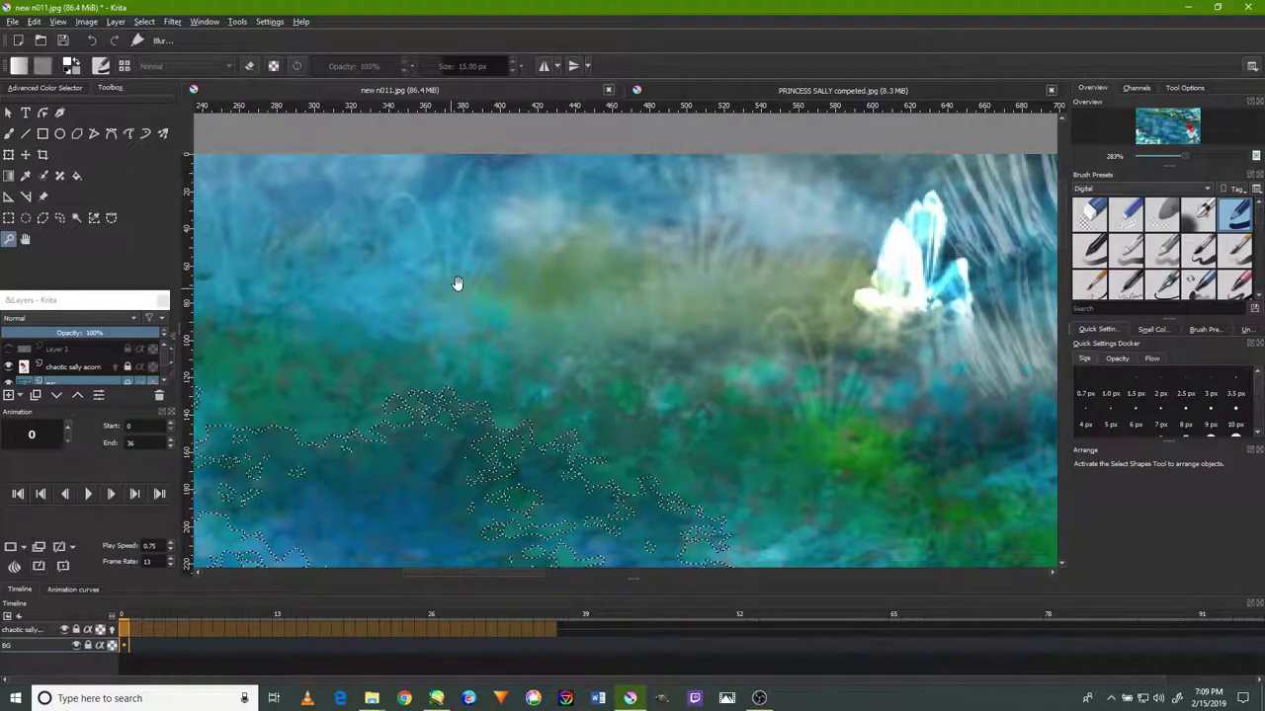
{"action": "left_click_drag", "start_coordinate": [456, 284], "coordinate": [762, 260]}
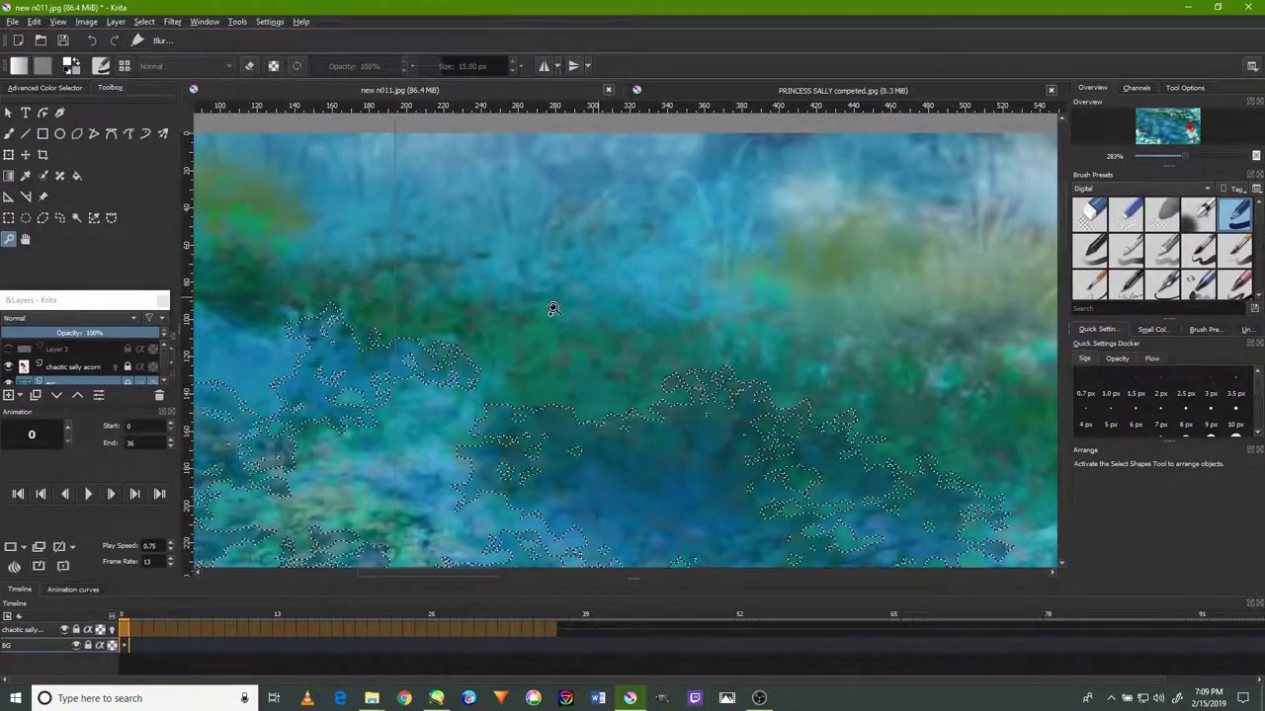
{"action": "mouse_move", "coordinate": [553, 308]}
{"action": "left_mouse_down"}
{"action": "mouse_move", "coordinate": [643, 277]}
{"action": "mouse_move", "coordinate": [790, 254]}
{"action": "mouse_move", "coordinate": [757, 283]}
{"action": "mouse_move", "coordinate": [740, 332]}
{"action": "mouse_move", "coordinate": [754, 260]}
{"action": "left_mouse_up"}
Zoom out to the image's left edge, then move back toward the lower-left crystals.
{"action": "scroll", "coordinate": [728, 389], "scroll_direction": "down", "scroll_amount": 3}
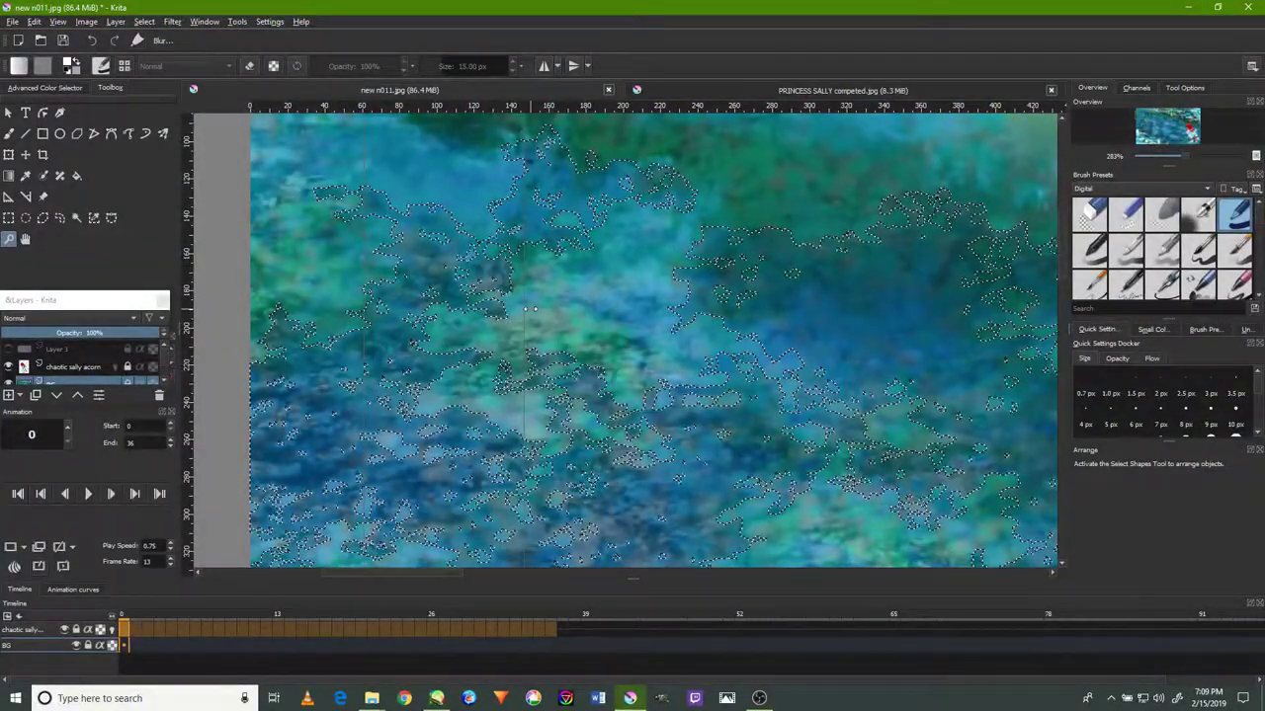
{"action": "scroll", "coordinate": [521, 370], "scroll_direction": "down", "scroll_amount": 2}
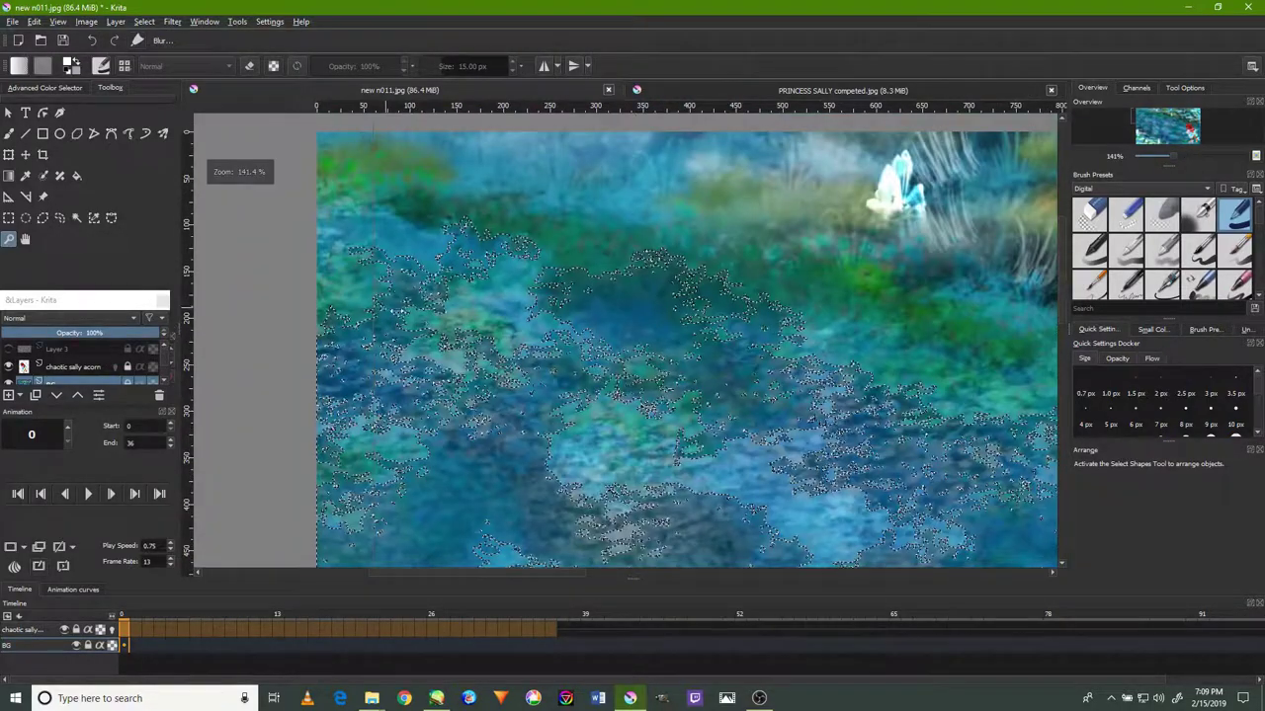
{"action": "scroll", "coordinate": [521, 370], "scroll_direction": "down", "scroll_amount": 1}
{"action": "scroll", "coordinate": [520, 370], "scroll_direction": "up", "scroll_amount": 3}
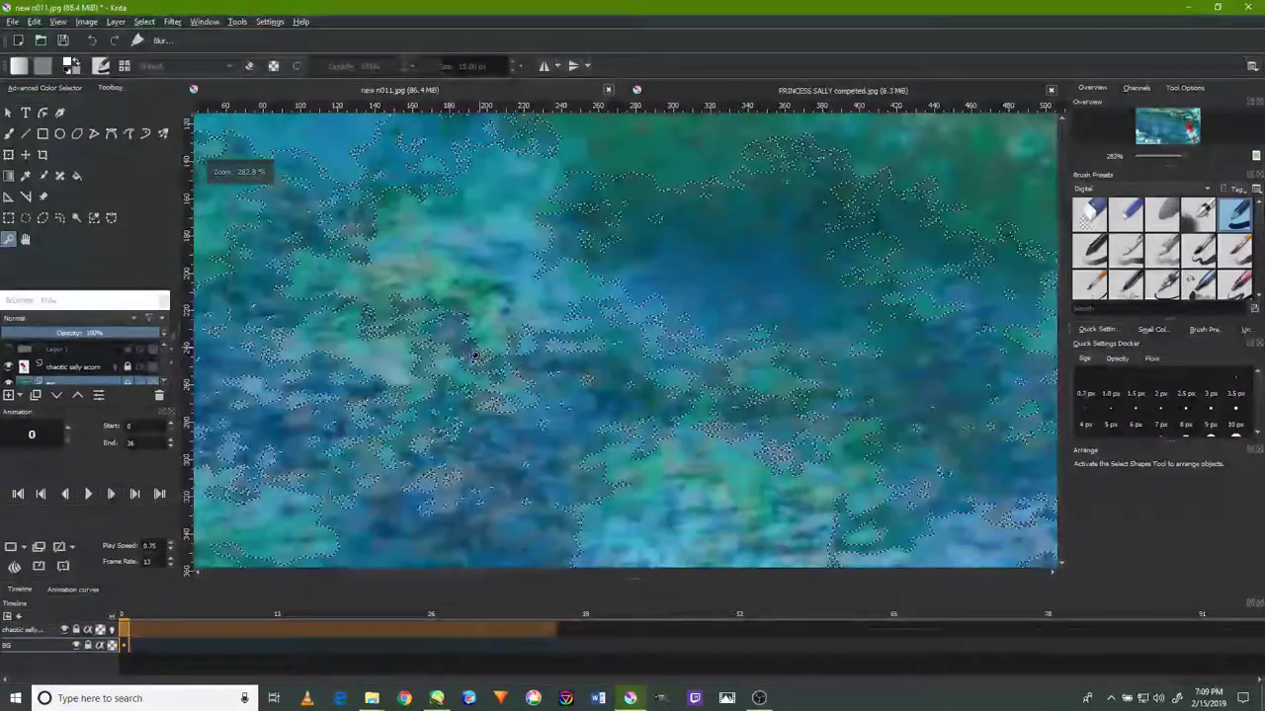
{"action": "mouse_move", "coordinate": [474, 290]}
{"action": "left_mouse_down"}
{"action": "mouse_move", "coordinate": [604, 451]}
{"action": "mouse_move", "coordinate": [593, 327]}
{"action": "left_mouse_up"}
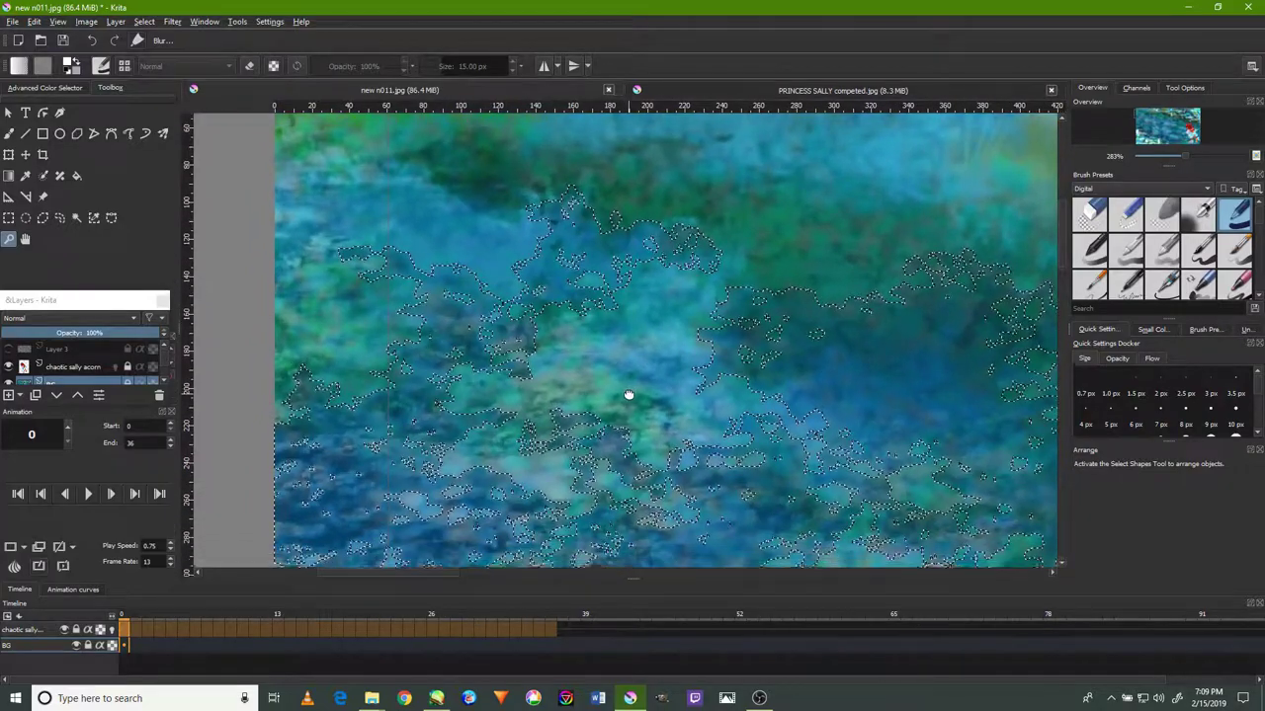
{"action": "mouse_move", "coordinate": [574, 430]}
{"action": "left_mouse_down"}
{"action": "mouse_move", "coordinate": [564, 398]}
{"action": "mouse_move", "coordinate": [521, 357]}
{"action": "mouse_move", "coordinate": [564, 260]}
{"action": "mouse_move", "coordinate": [557, 342]}
{"action": "mouse_move", "coordinate": [540, 288]}
{"action": "mouse_move", "coordinate": [585, 339]}
{"action": "left_mouse_up"}
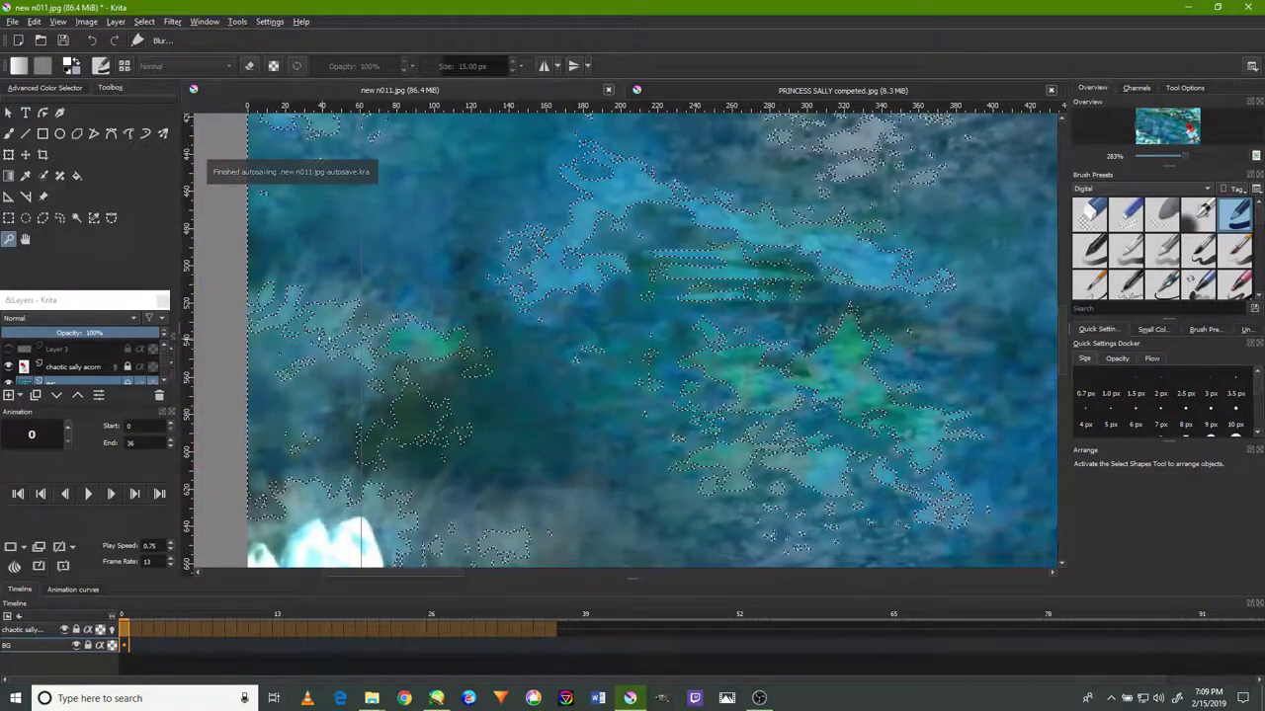
{"action": "mouse_move", "coordinate": [458, 382]}
{"action": "left_mouse_down"}
{"action": "mouse_move", "coordinate": [382, 307]}
{"action": "mouse_move", "coordinate": [432, 291]}
{"action": "mouse_move", "coordinate": [555, 333]}
{"action": "left_mouse_up"}
Pan right across the meadow to Sally and zoom closely into the meadow texture.
{"action": "scroll", "coordinate": [563, 427], "scroll_direction": "down", "scroll_amount": 2}
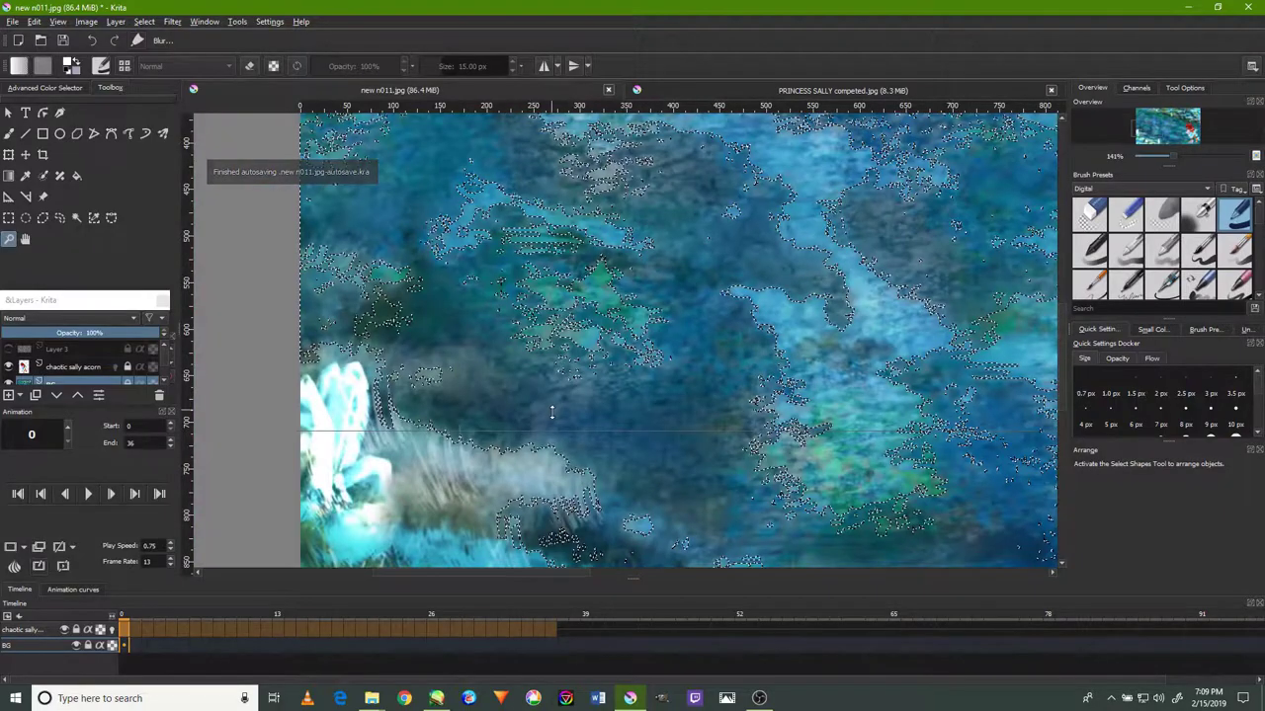
{"action": "scroll", "coordinate": [568, 504], "scroll_direction": "down", "scroll_amount": 3}
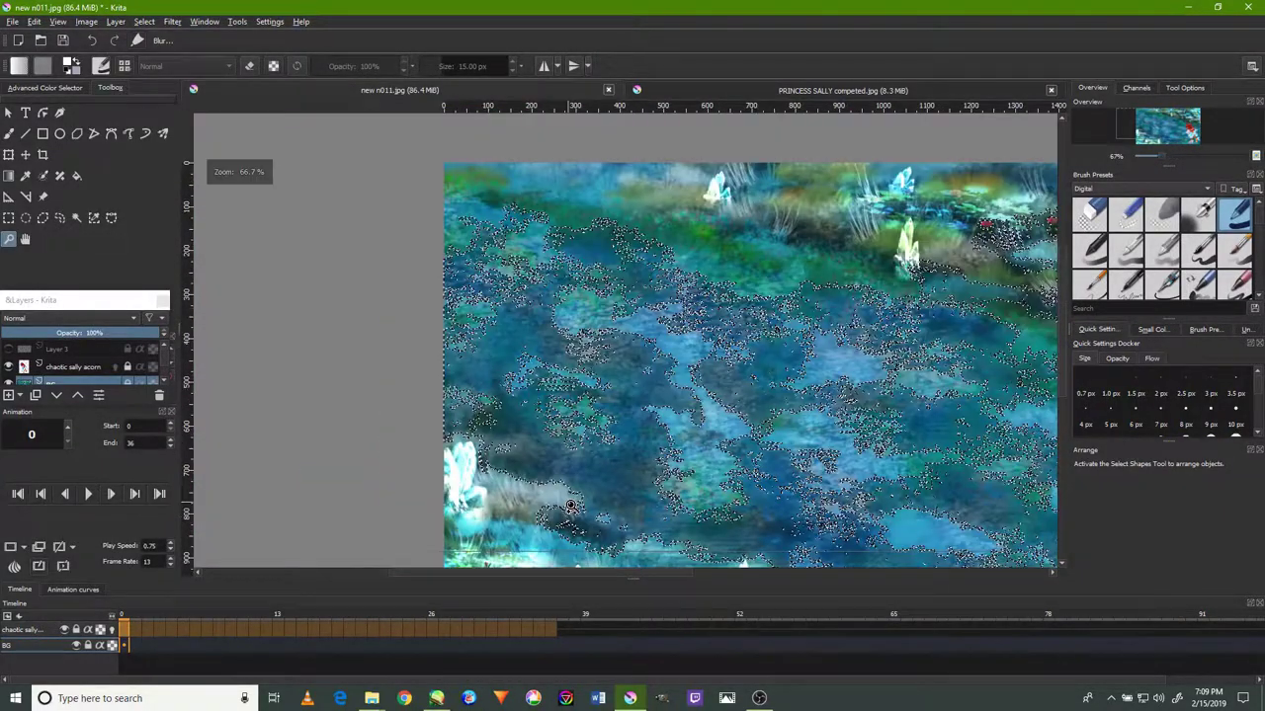
{"action": "scroll", "coordinate": [579, 480], "scroll_direction": "up", "scroll_amount": 1}
{"action": "scroll", "coordinate": [576, 310], "scroll_direction": "up", "scroll_amount": 1}
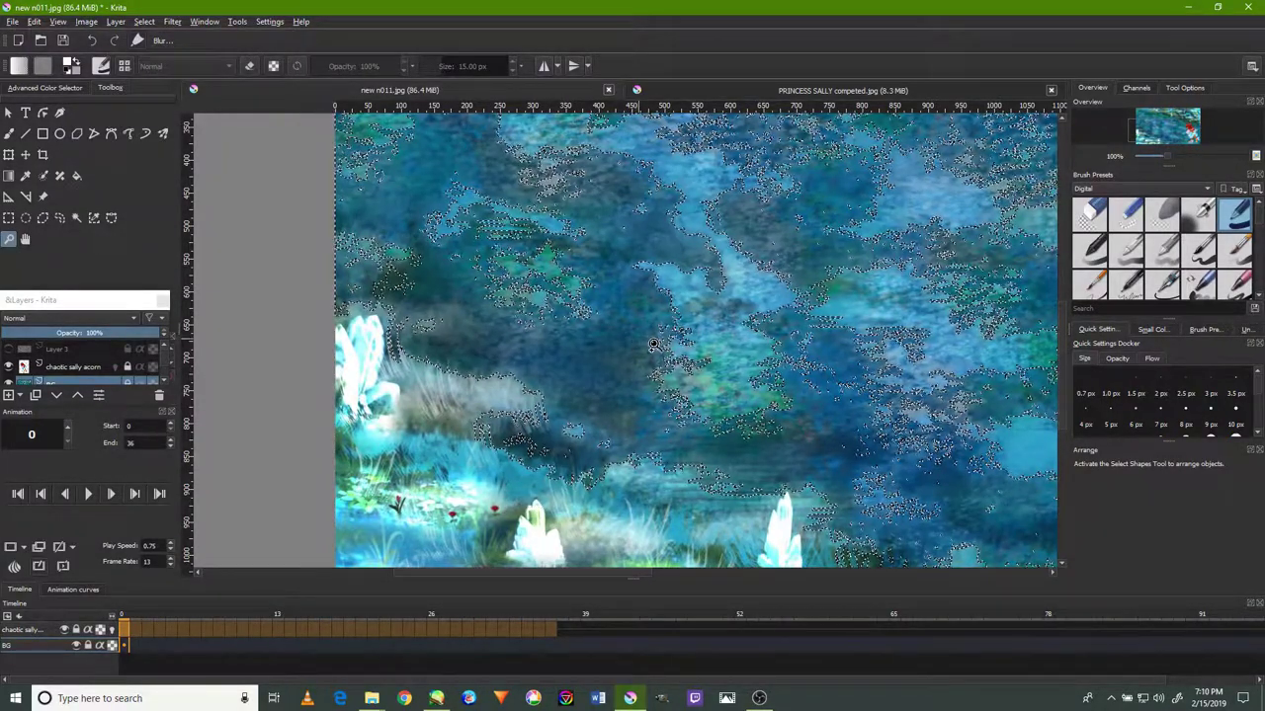
{"action": "scroll", "coordinate": [692, 321], "scroll_direction": "up", "scroll_amount": 2}
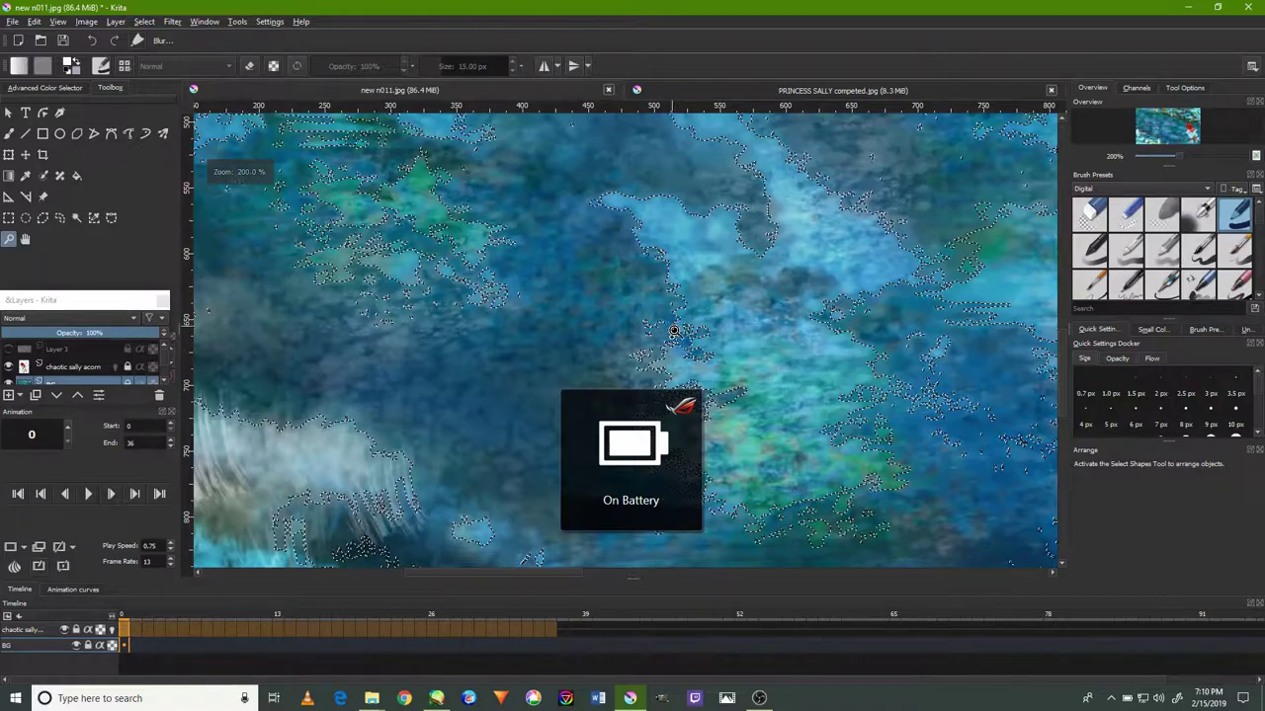
{"action": "scroll", "coordinate": [672, 326], "scroll_direction": "up", "scroll_amount": 1}
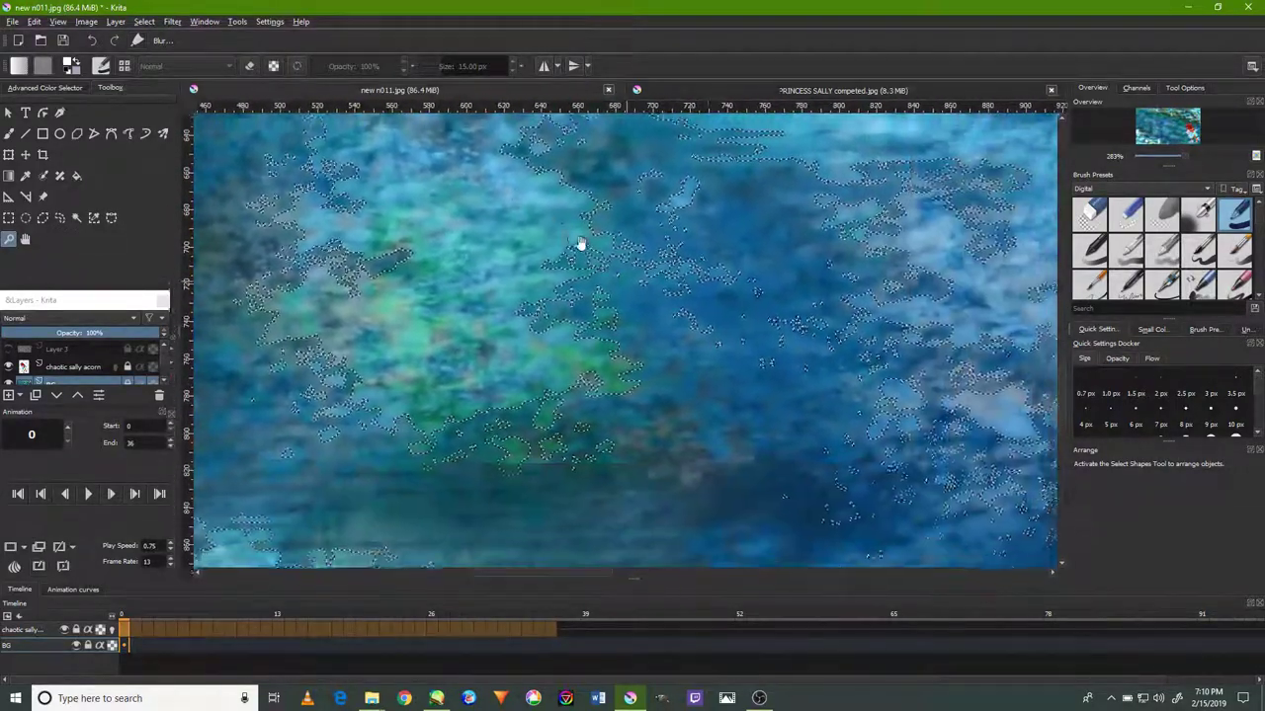
{"action": "mouse_move", "coordinate": [581, 287]}
{"action": "left_mouse_down"}
{"action": "mouse_move", "coordinate": [567, 327]}
{"action": "mouse_move", "coordinate": [712, 421]}
{"action": "mouse_move", "coordinate": [616, 327]}
{"action": "mouse_move", "coordinate": [367, 330]}
{"action": "left_mouse_up"}
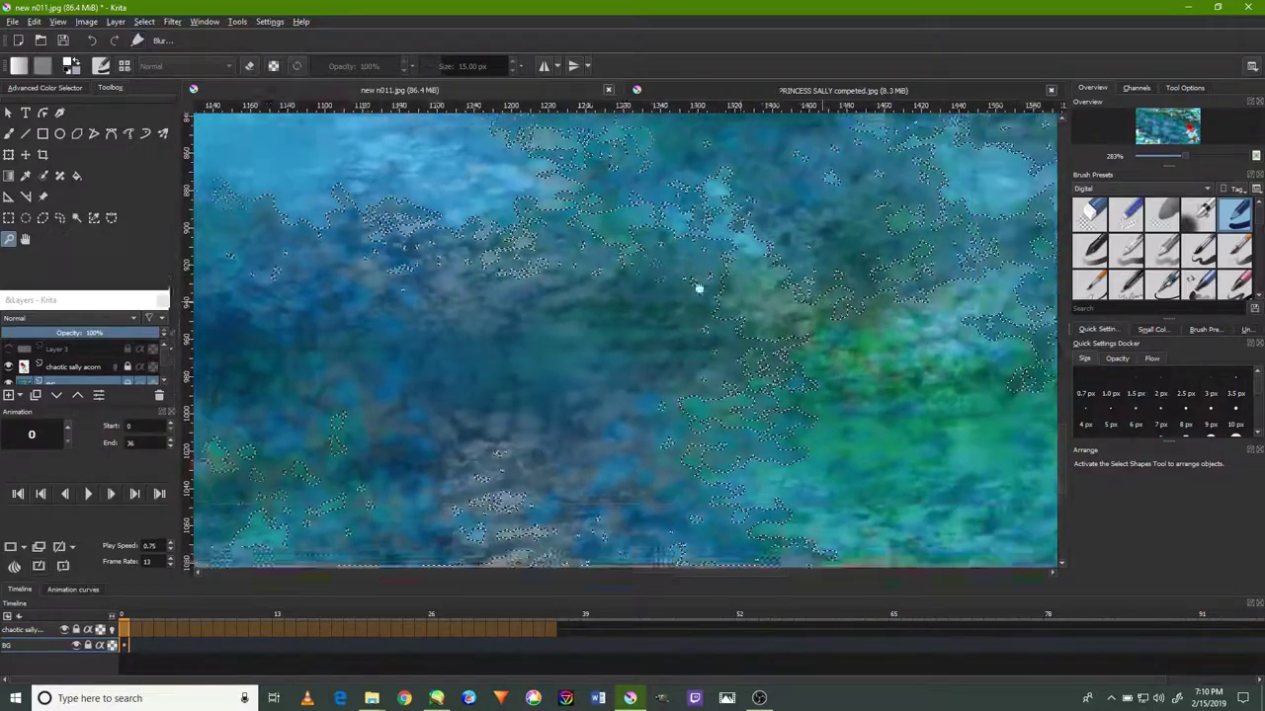
{"action": "mouse_move", "coordinate": [701, 285]}
{"action": "left_mouse_down"}
{"action": "mouse_move", "coordinate": [672, 310]}
{"action": "mouse_move", "coordinate": [441, 399]}
{"action": "left_mouse_up"}
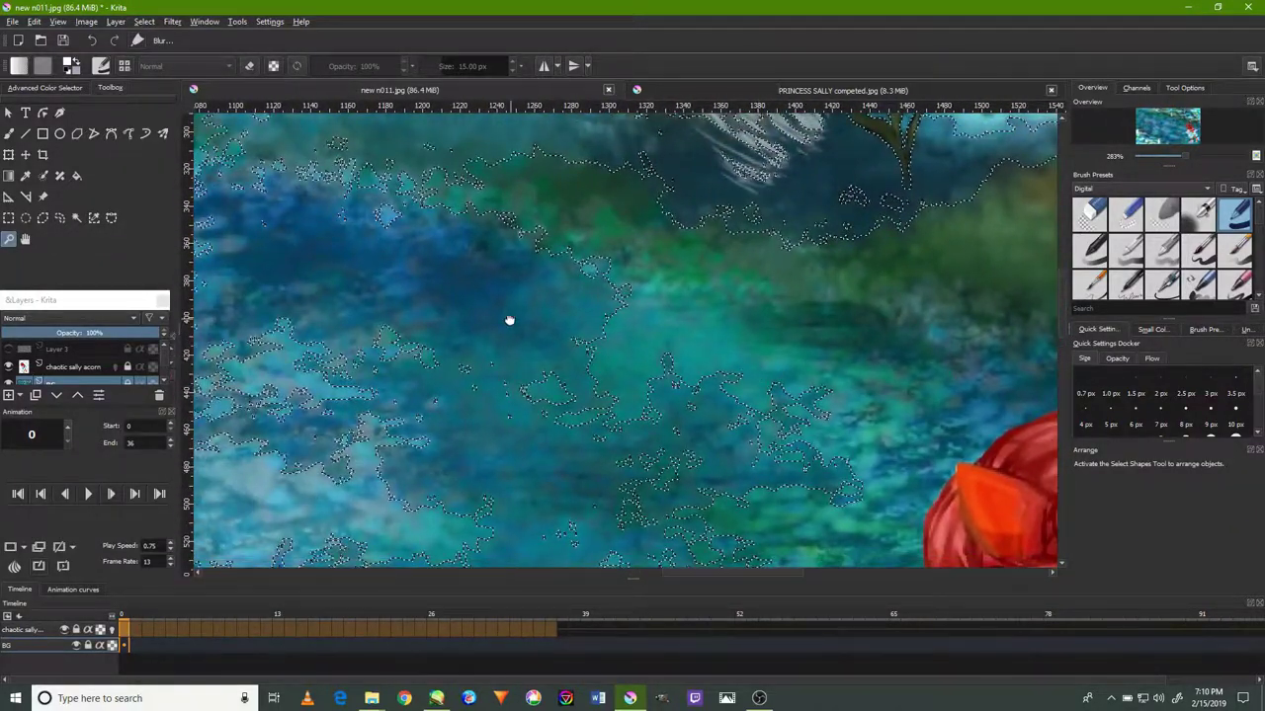
{"action": "left_click_drag", "start_coordinate": [509, 320], "coordinate": [625, 319]}
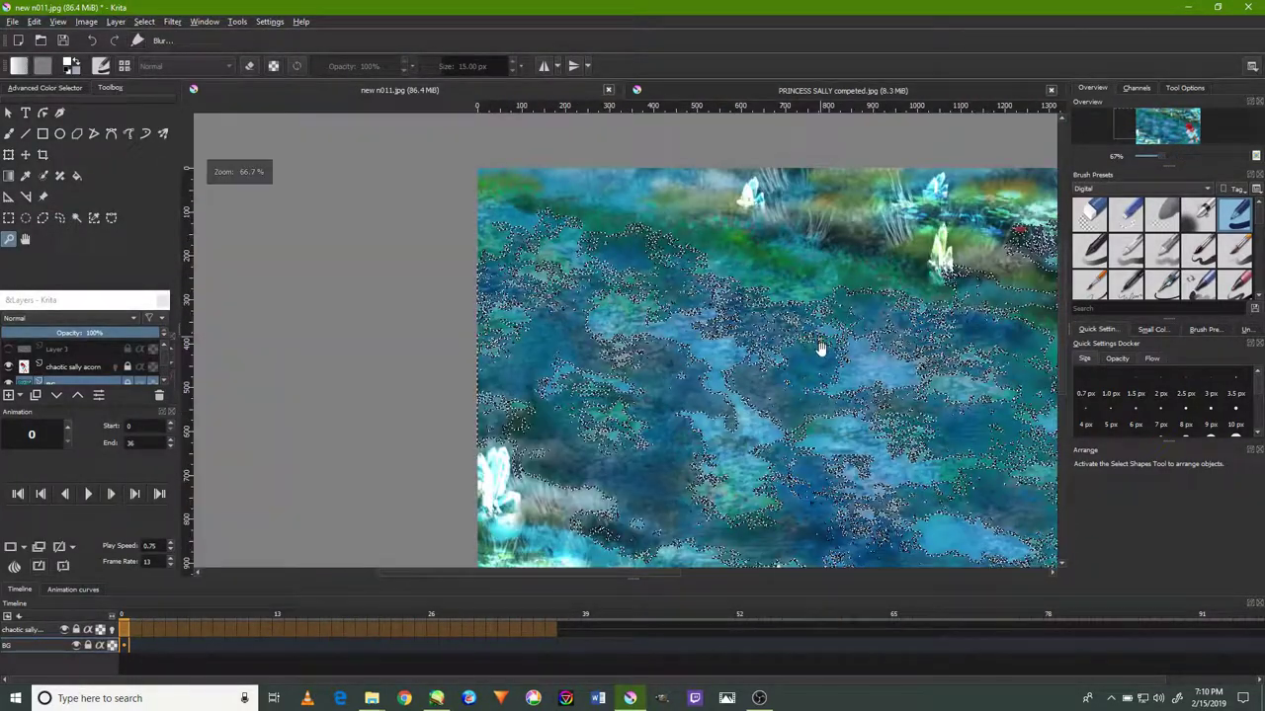
{"action": "mouse_move", "coordinate": [820, 347]}
{"action": "left_mouse_down"}
{"action": "mouse_move", "coordinate": [531, 313]}
{"action": "mouse_move", "coordinate": [657, 390]}
{"action": "left_mouse_up"}
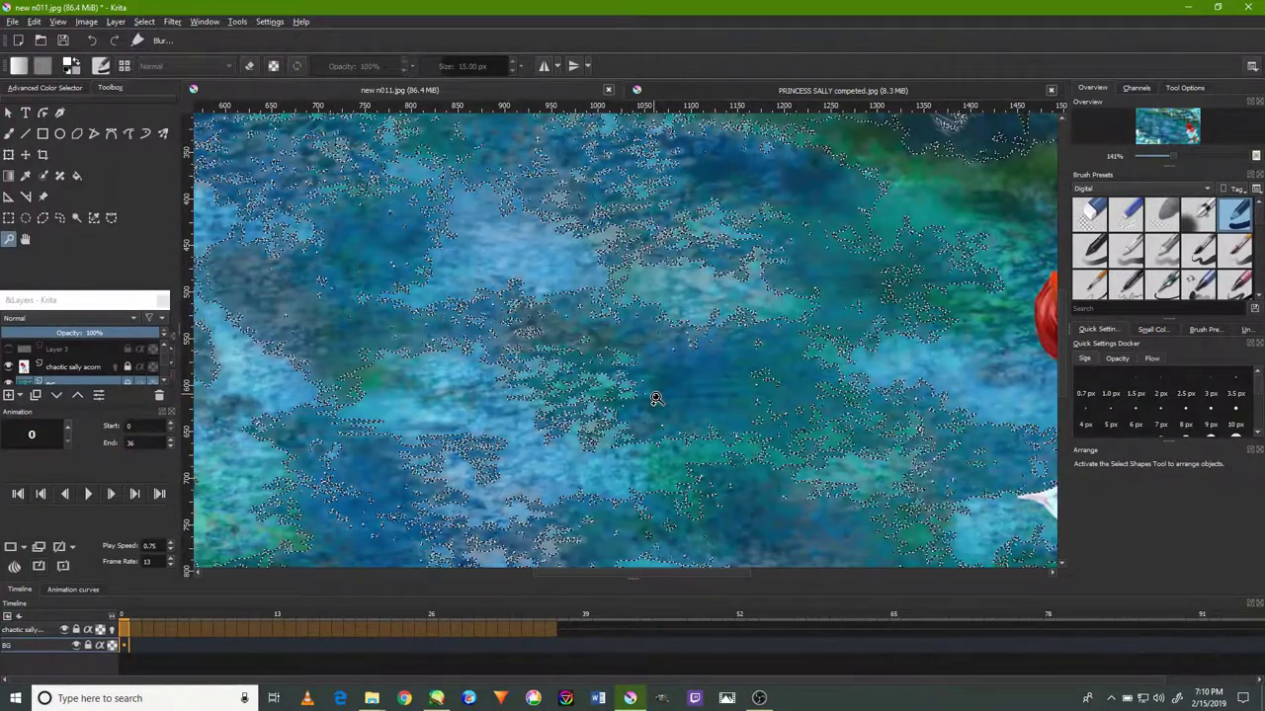
{"action": "double_click", "coordinate": [658, 372]}
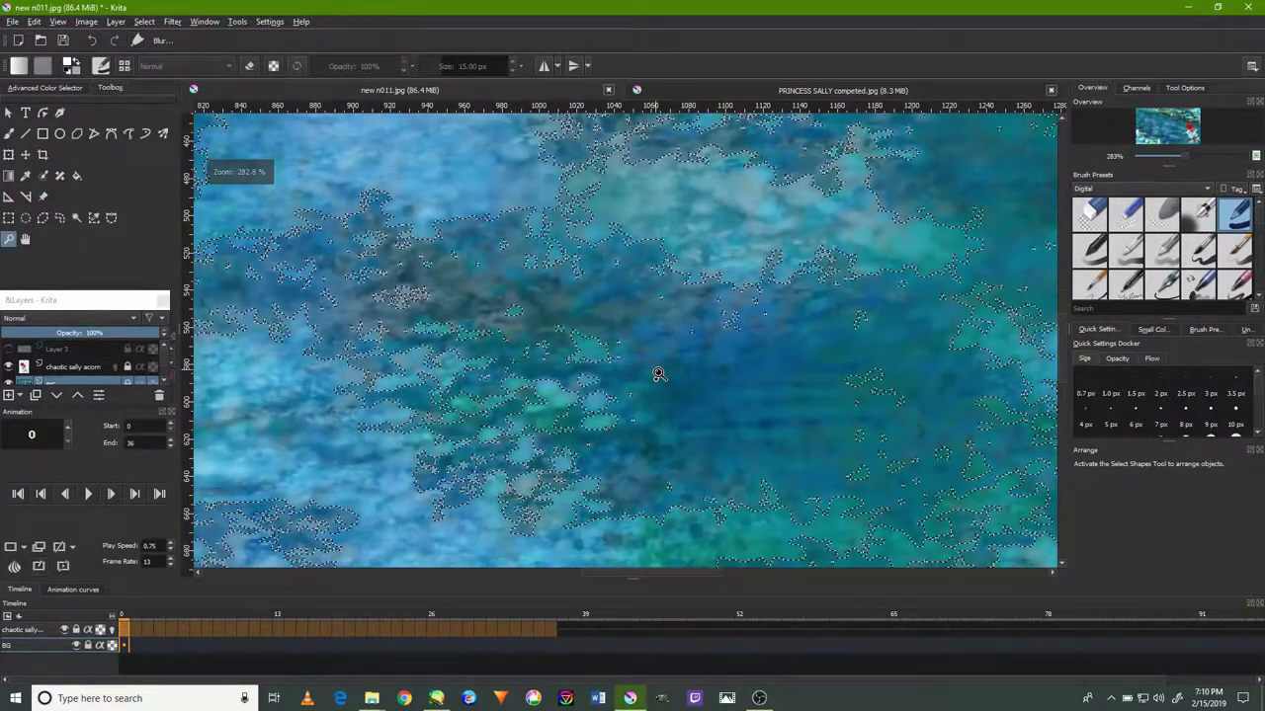
{"action": "scroll", "coordinate": [657, 375], "scroll_direction": "down", "scroll_amount": 1}
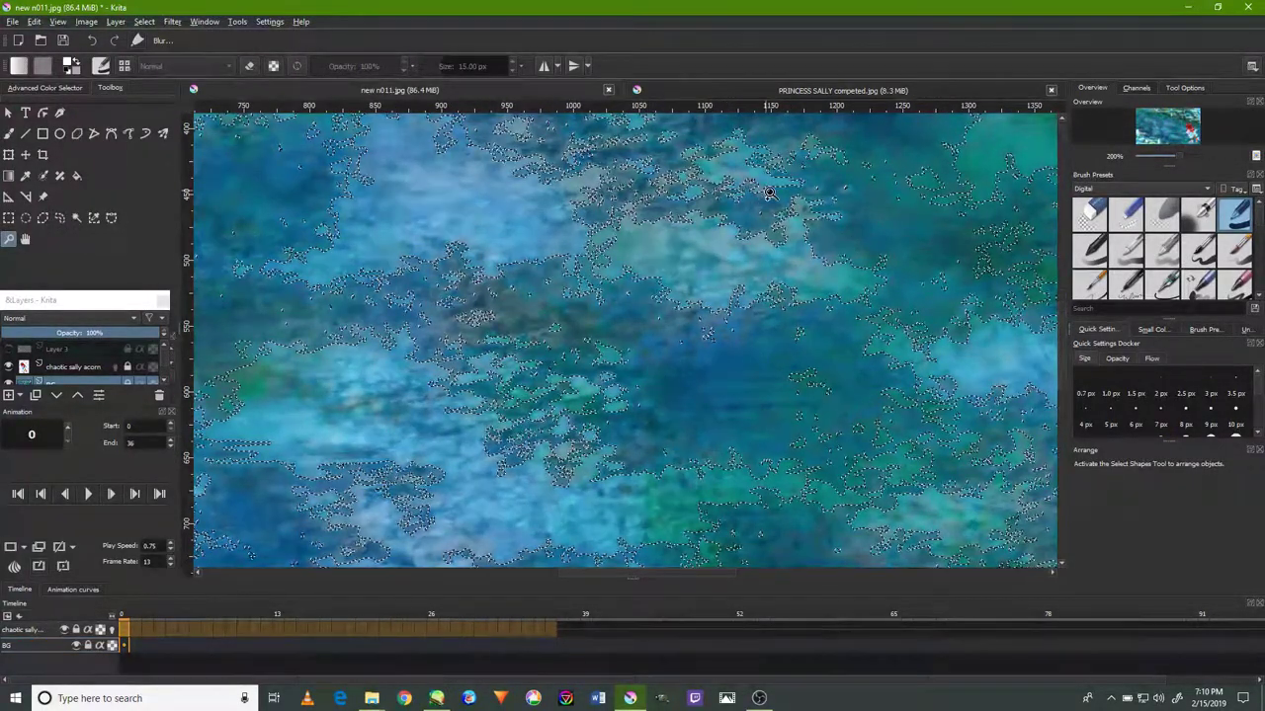
Switch the docker from Channels back to Overview, then from Animation curves back to the Timeline.
{"action": "left_click", "coordinate": [1137, 88]}
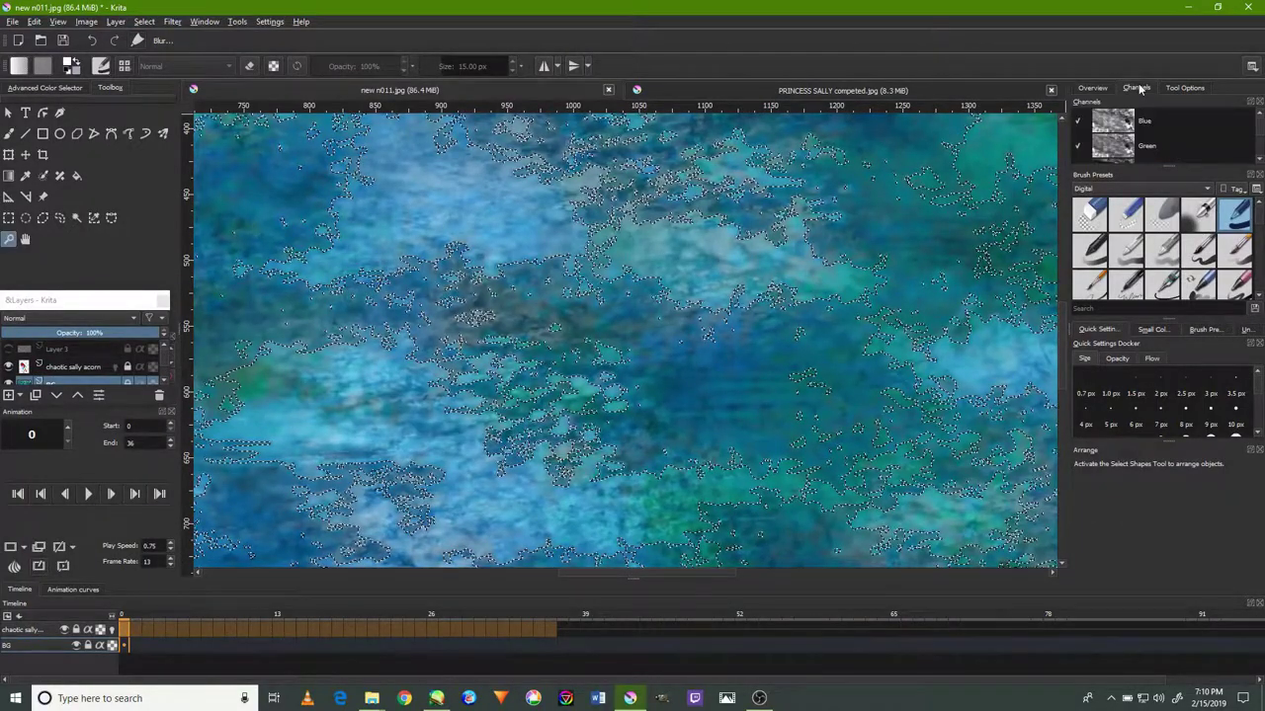
{"action": "scroll", "coordinate": [1123, 134], "scroll_direction": "down", "scroll_amount": 2}
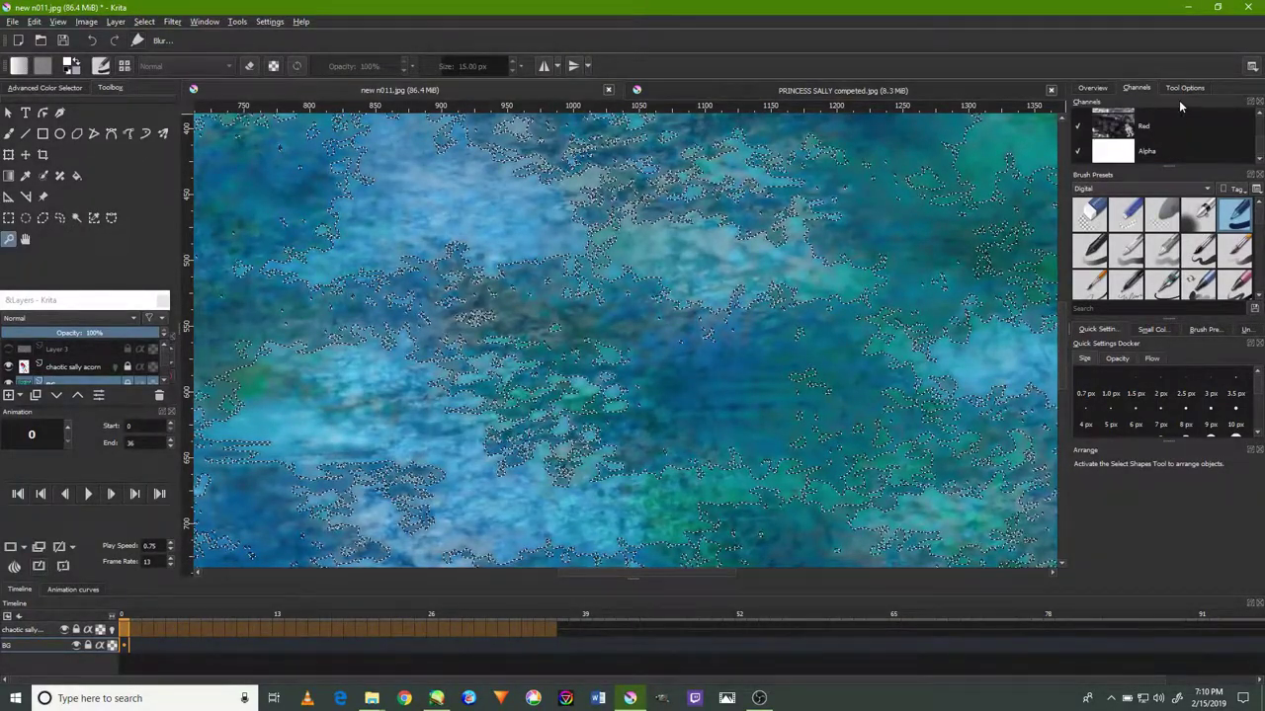
{"action": "left_click", "coordinate": [1092, 88]}
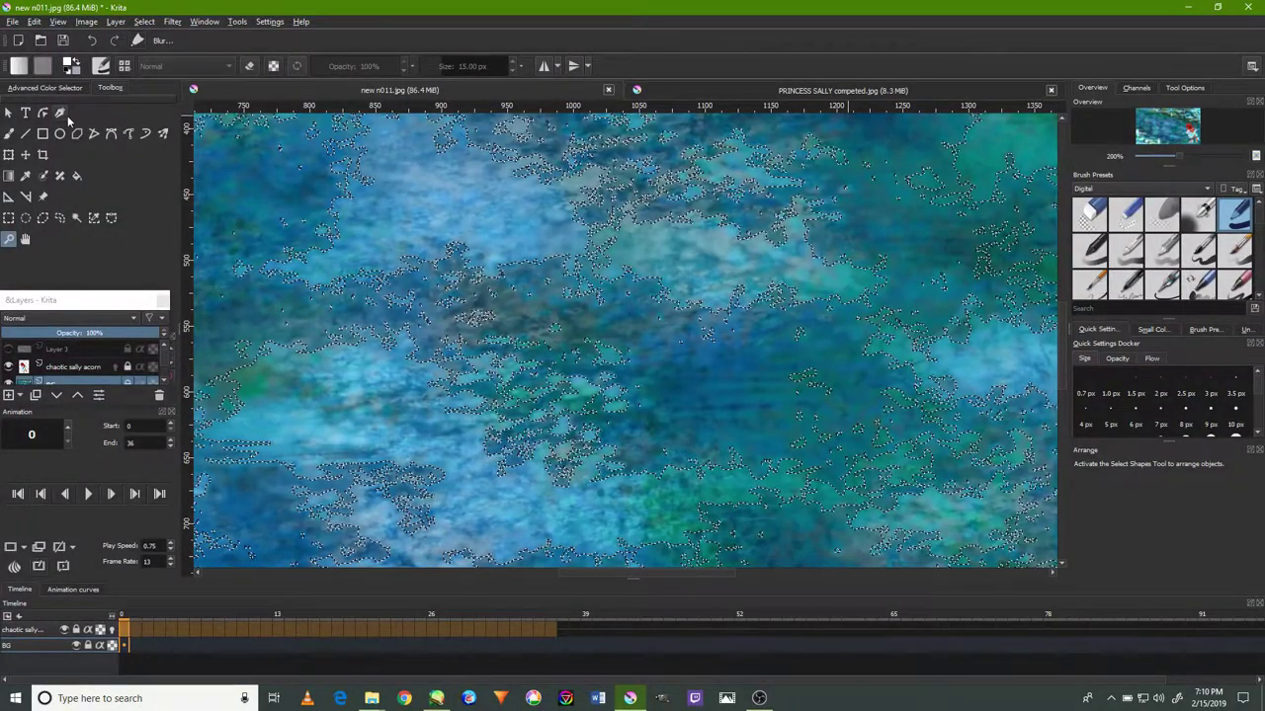
{"action": "left_click", "coordinate": [61, 590]}
{"action": "left_click", "coordinate": [16, 591]}
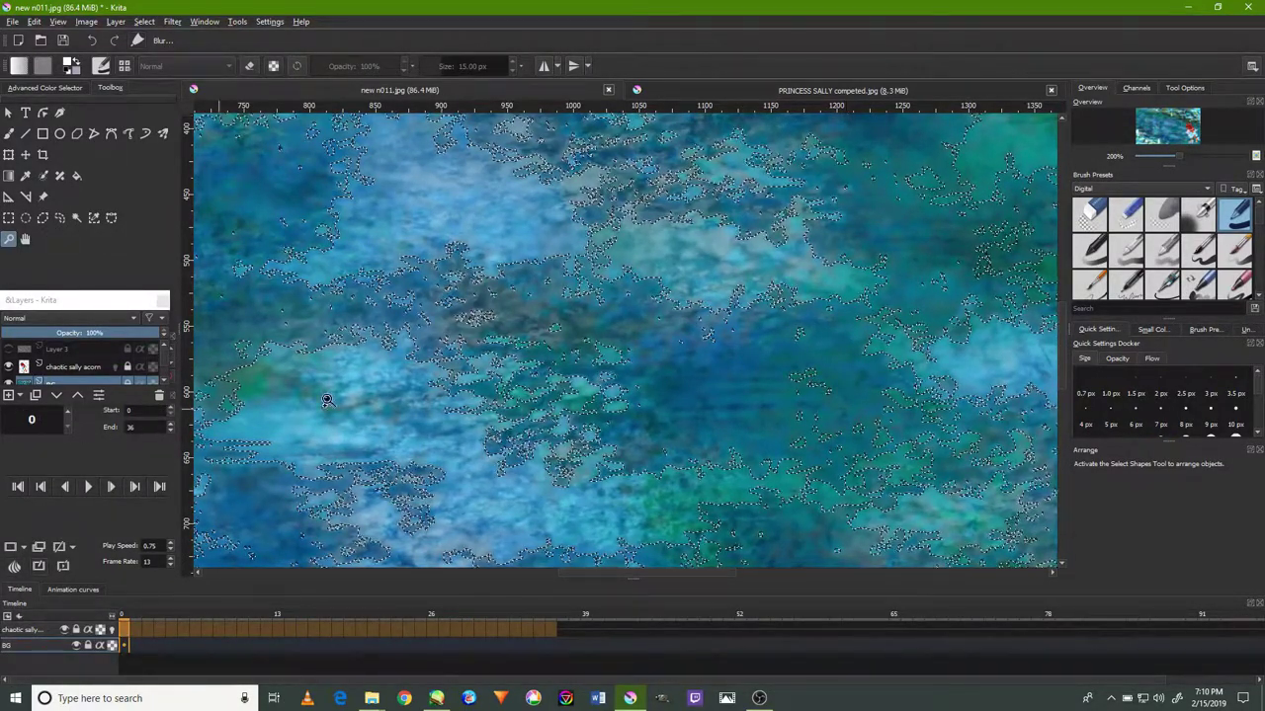
Zoom the canvas out to 50% to show the whole meadow, then open the Select menu.
{"action": "scroll", "coordinate": [619, 502], "scroll_direction": "down", "scroll_amount": 2}
{"action": "scroll", "coordinate": [618, 502], "scroll_direction": "down", "scroll_amount": 1}
{"action": "scroll", "coordinate": [618, 502], "scroll_direction": "down", "scroll_amount": 1}
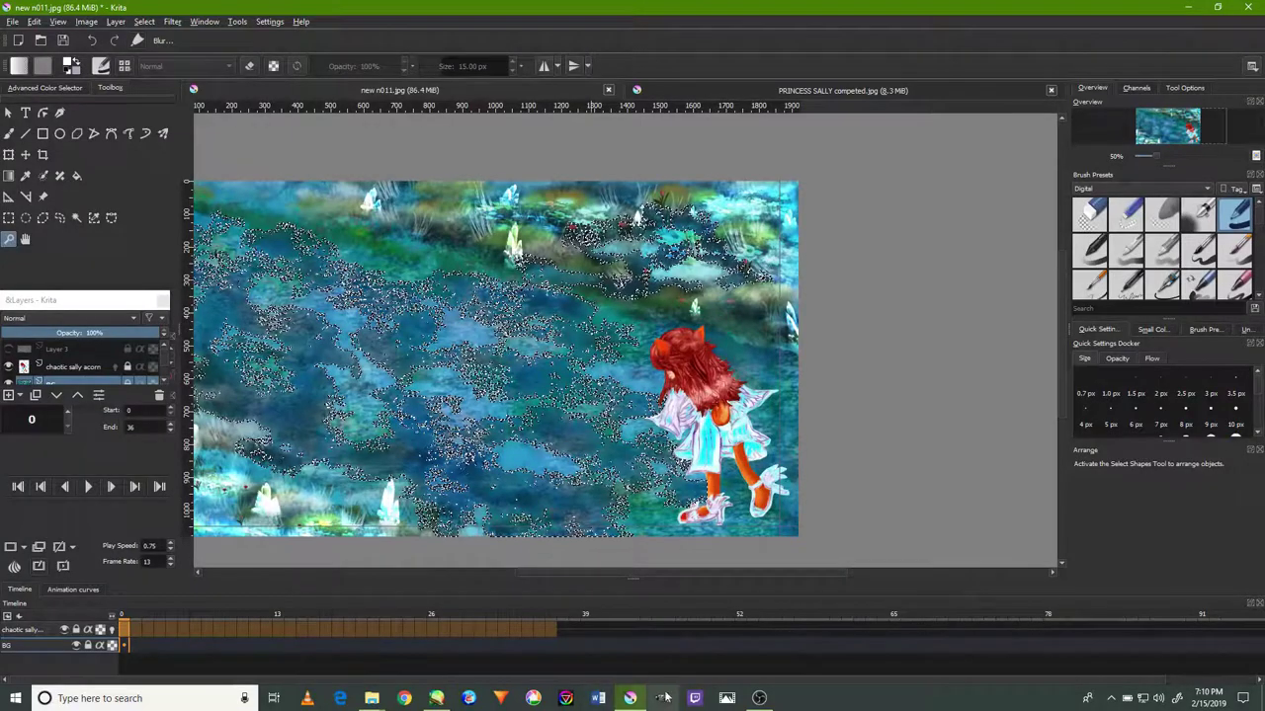
{"action": "left_click", "coordinate": [758, 699]}
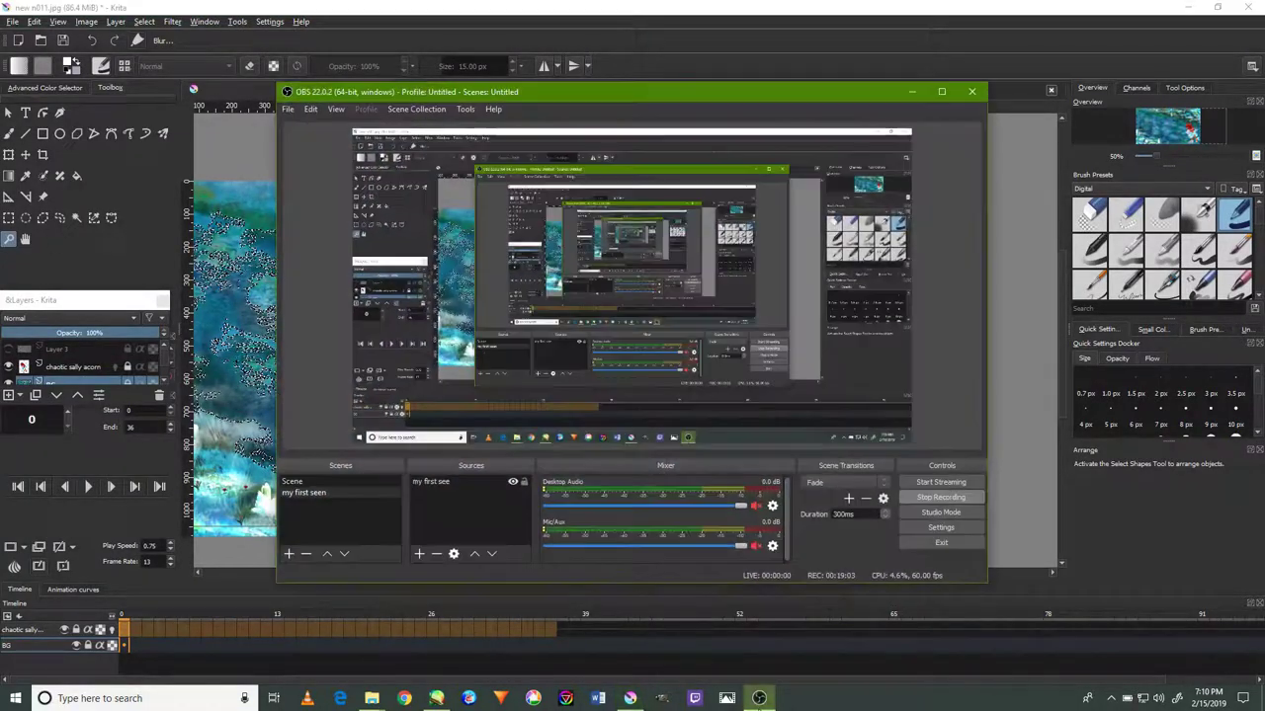
{"action": "left_click", "coordinate": [756, 699]}
{"action": "left_click", "coordinate": [732, 348]}
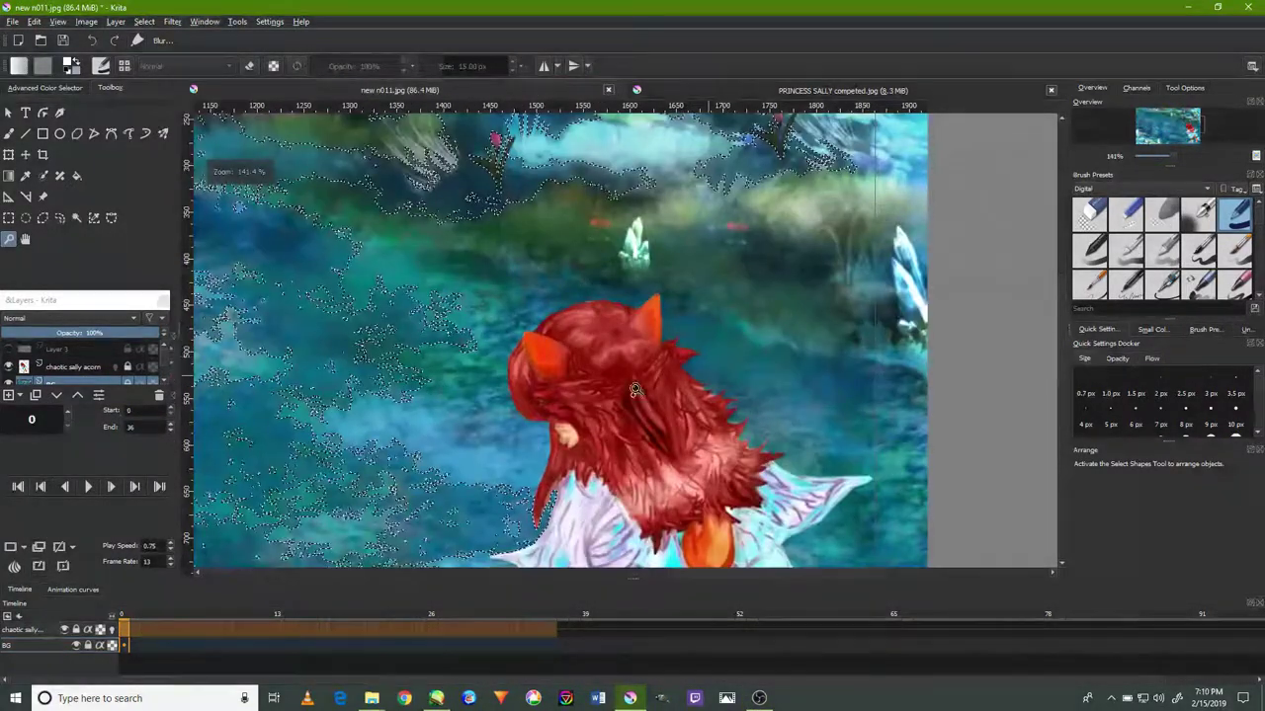
{"action": "left_click", "coordinate": [585, 534], "text": "alt"}
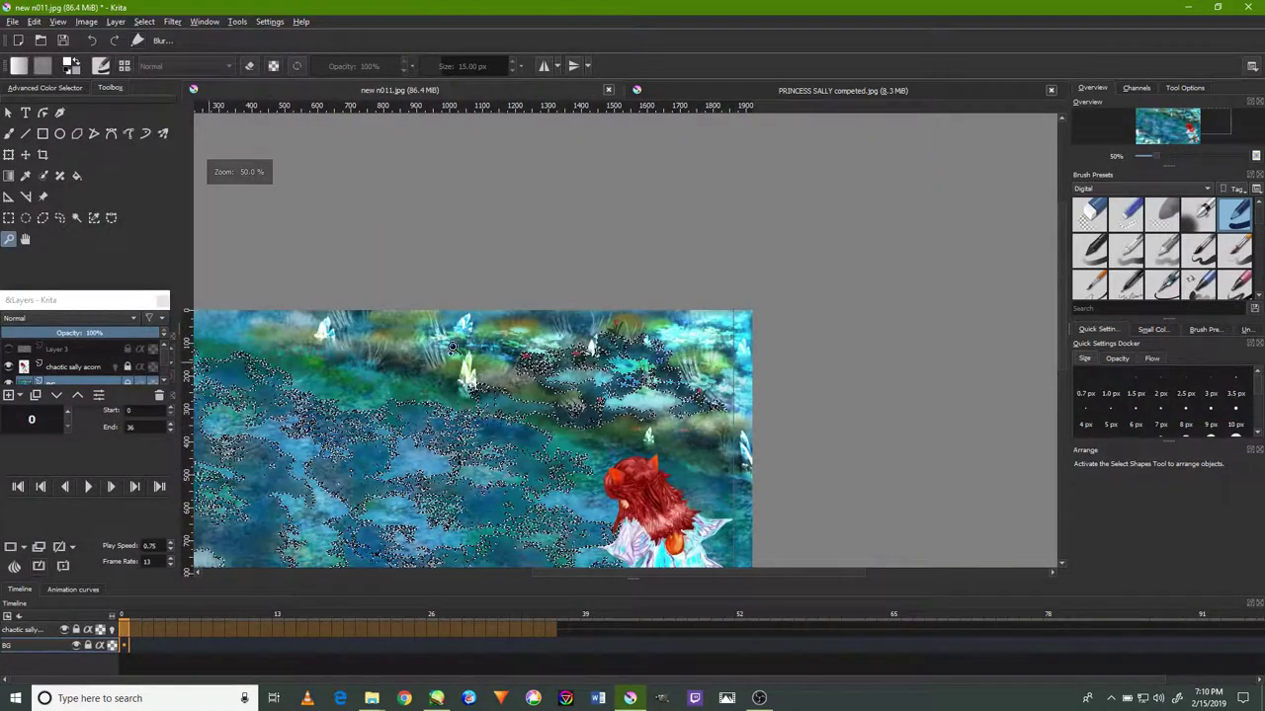
{"action": "left_click", "coordinate": [42, 21]}
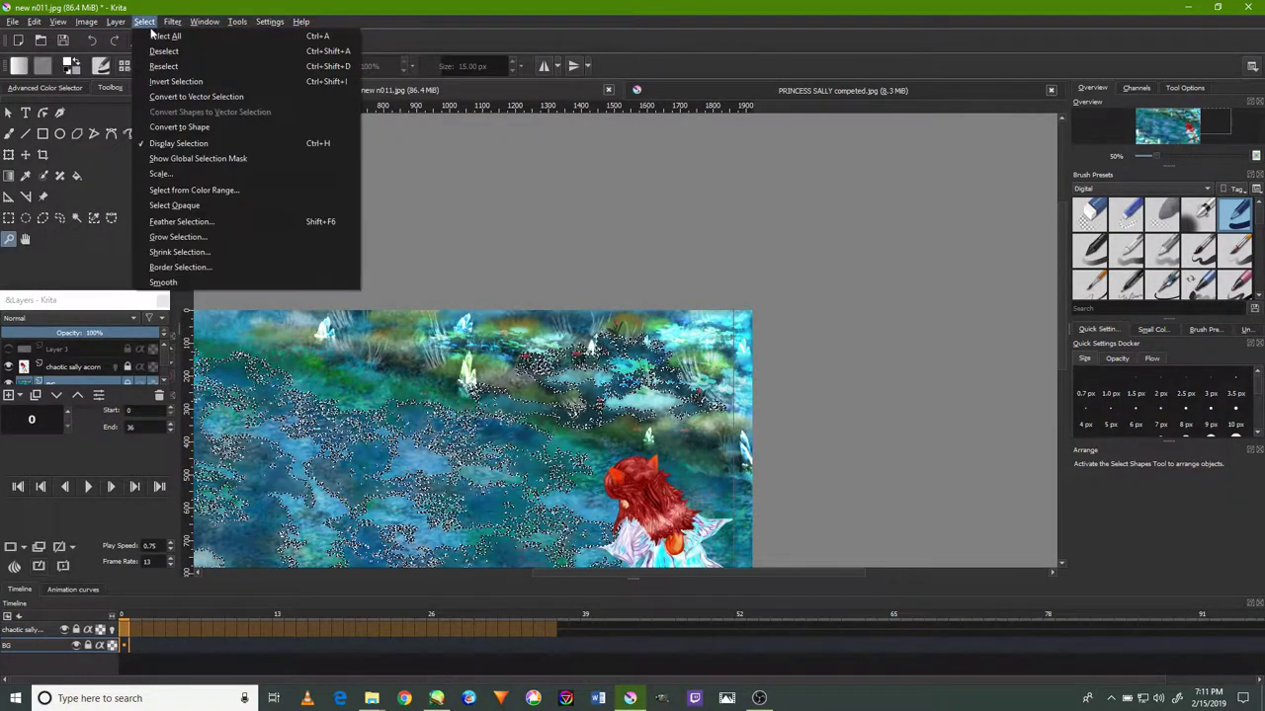
Deselect the meadow selection and zoom to 100% on Sally's feet at the bottom.
{"action": "left_click", "coordinate": [229, 52]}
{"action": "mouse_move", "coordinate": [568, 383]}
{"action": "left_mouse_down"}
{"action": "mouse_move", "coordinate": [590, 360]}
{"action": "mouse_move", "coordinate": [579, 203]}
{"action": "mouse_move", "coordinate": [819, 367]}
{"action": "left_mouse_up"}
{"action": "mouse_move", "coordinate": [620, 353]}
{"action": "left_mouse_down"}
{"action": "mouse_move", "coordinate": [706, 359]}
{"action": "mouse_move", "coordinate": [698, 291]}
{"action": "mouse_move", "coordinate": [658, 274]}
{"action": "left_mouse_up"}
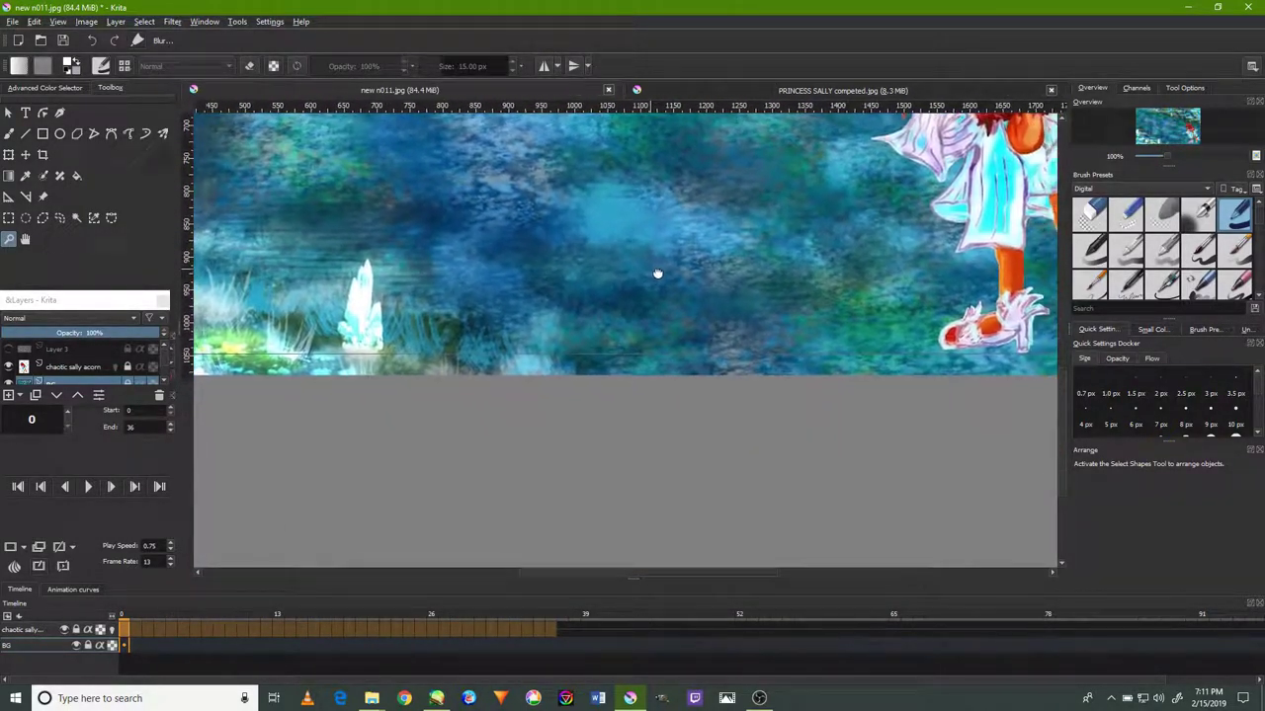
Turn on onion skins in the Timeline and bring the walking figures fully into view.
{"action": "left_click", "coordinate": [112, 630]}
{"action": "scroll", "coordinate": [385, 403], "scroll_direction": "down", "scroll_amount": 1}
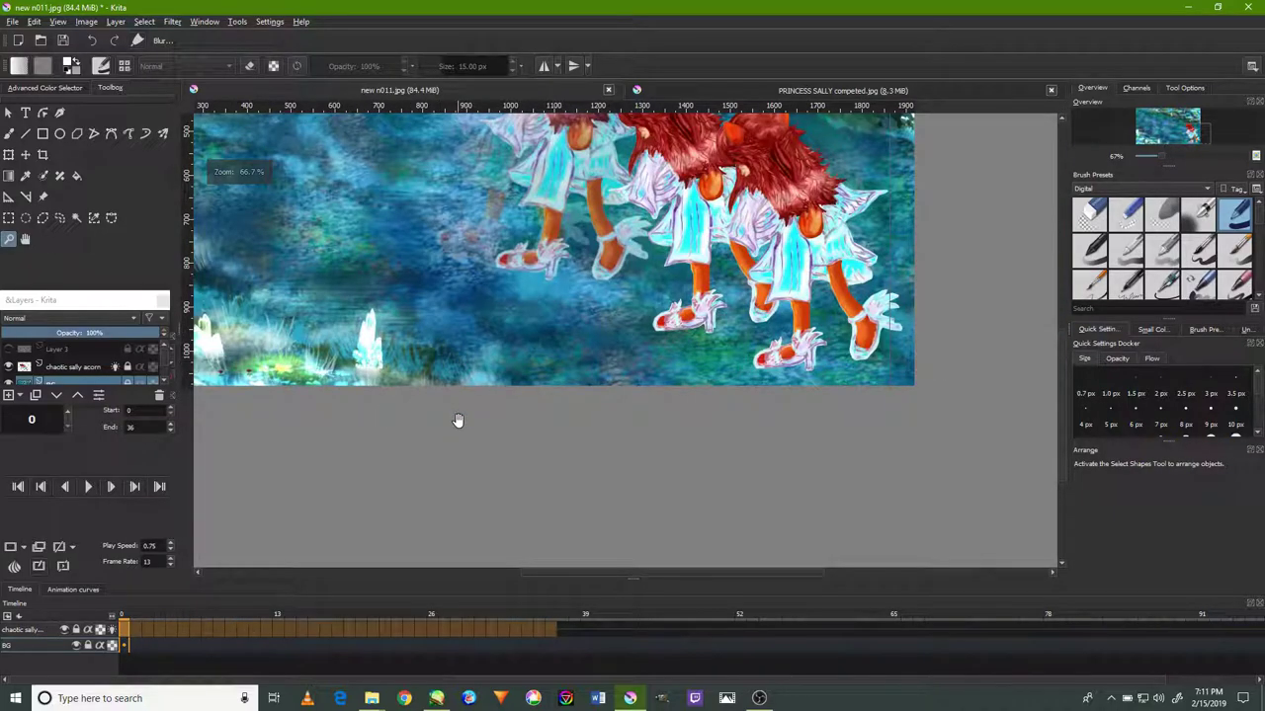
{"action": "left_click_drag", "start_coordinate": [457, 418], "coordinate": [515, 544]}
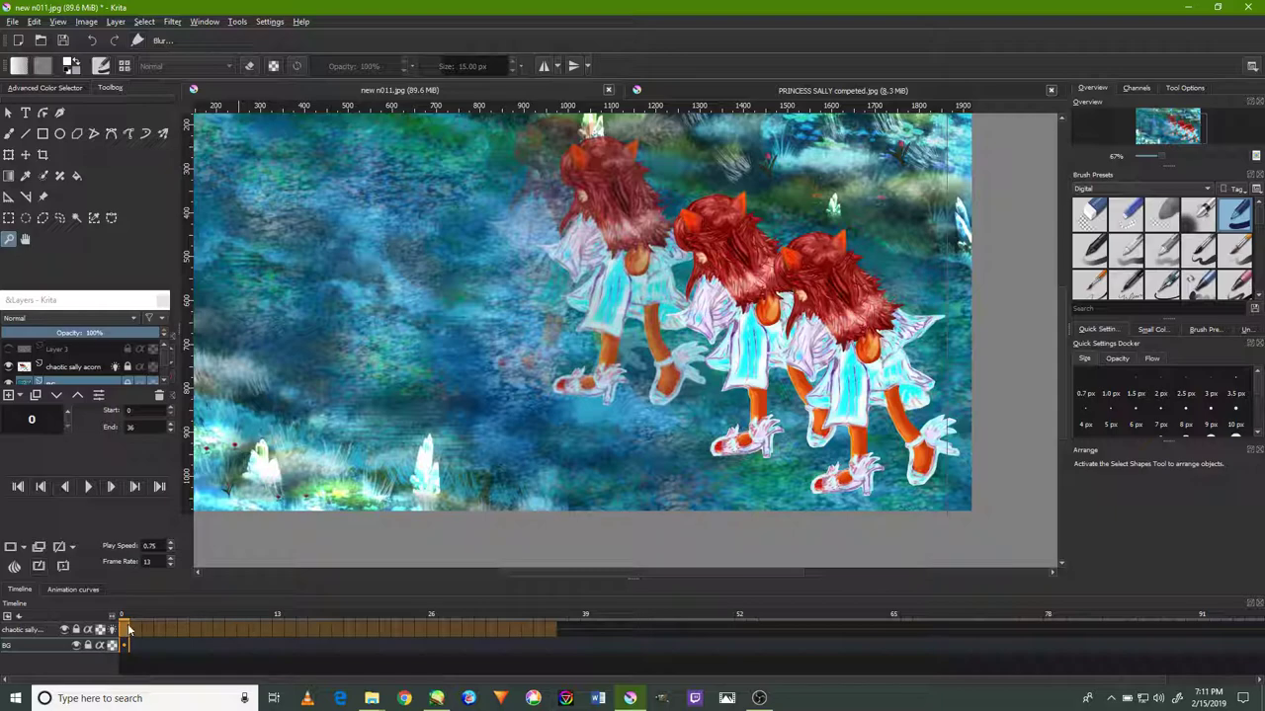
{"action": "key", "text": "Right"}
{"action": "scroll", "coordinate": [269, 558], "scroll_direction": "down", "scroll_amount": 2}
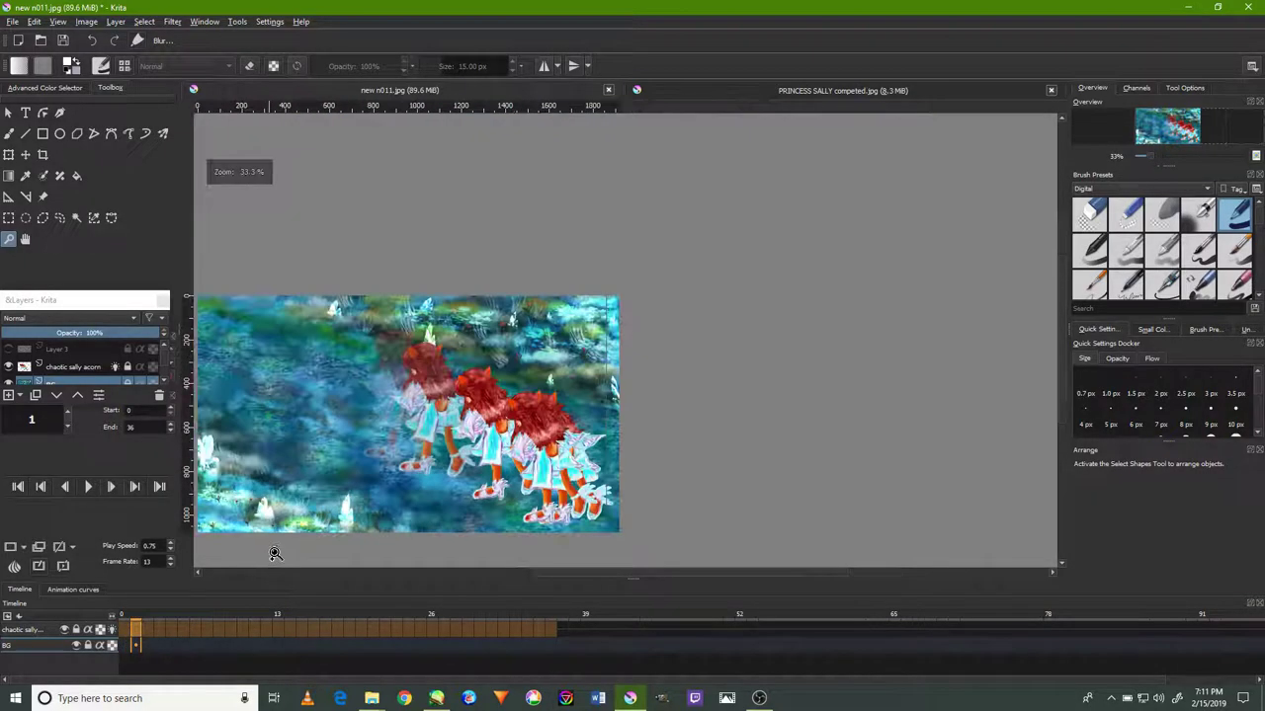
{"action": "left_click_drag", "start_coordinate": [646, 403], "coordinate": [737, 401]}
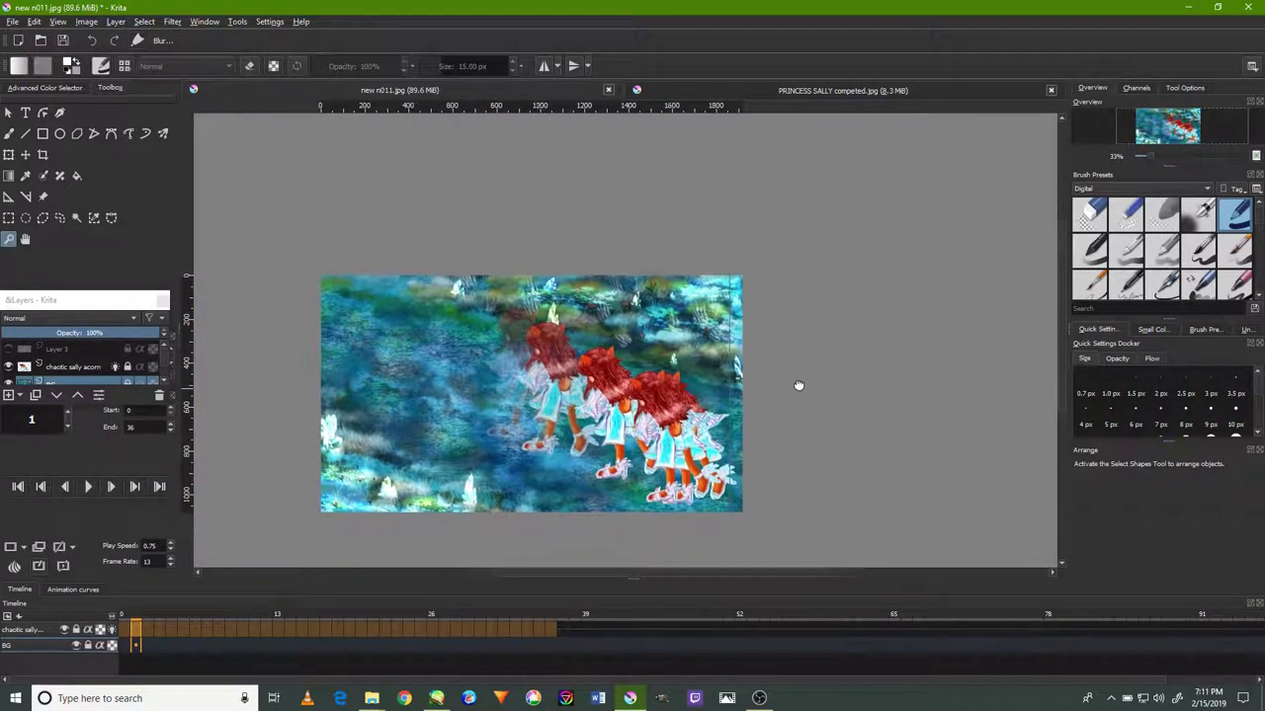
{"action": "scroll", "coordinate": [737, 401], "scroll_direction": "up", "scroll_amount": 1}
{"action": "left_click_drag", "start_coordinate": [883, 383], "coordinate": [965, 345]}
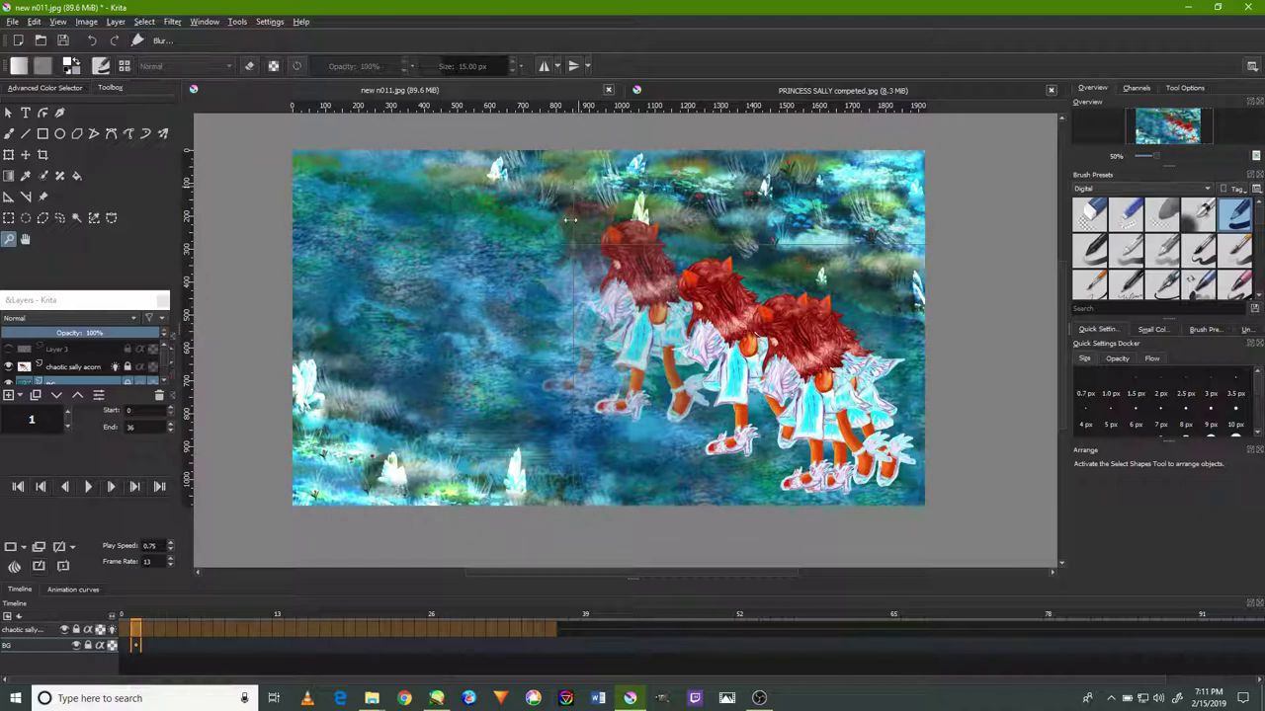
{"action": "left_click", "coordinate": [613, 406]}
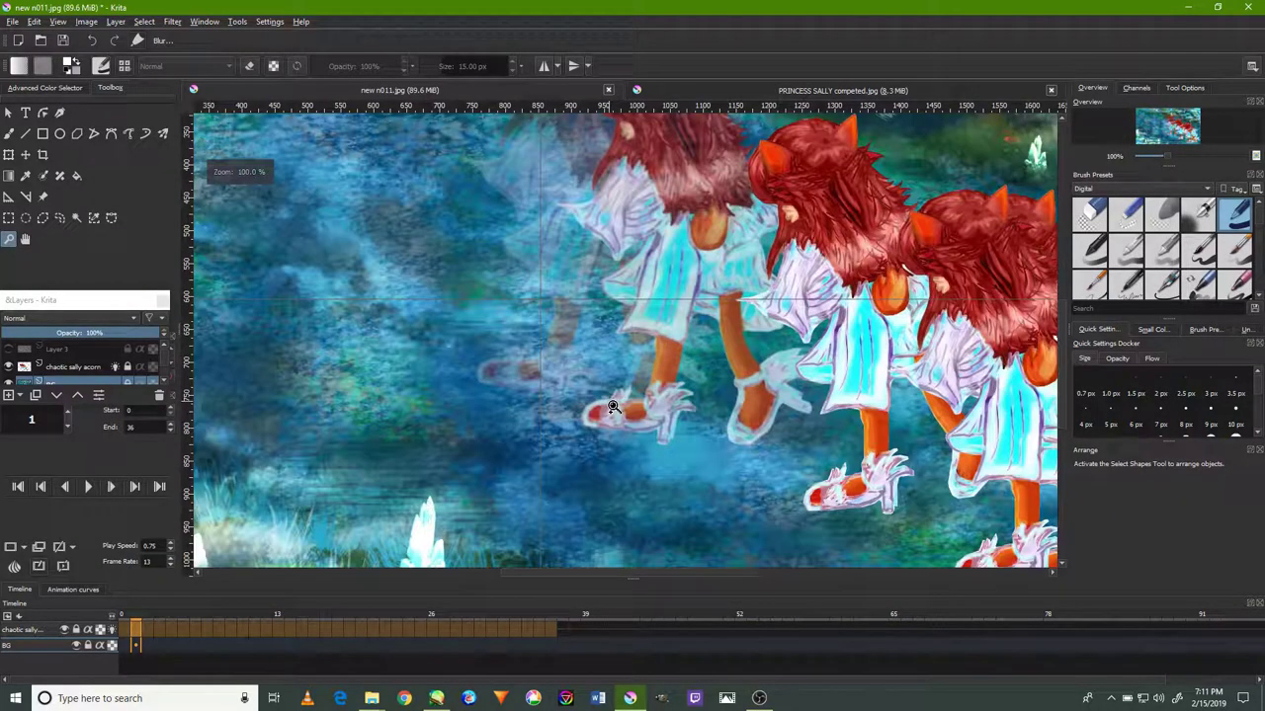
{"action": "left_click", "coordinate": [611, 406], "text": "alt"}
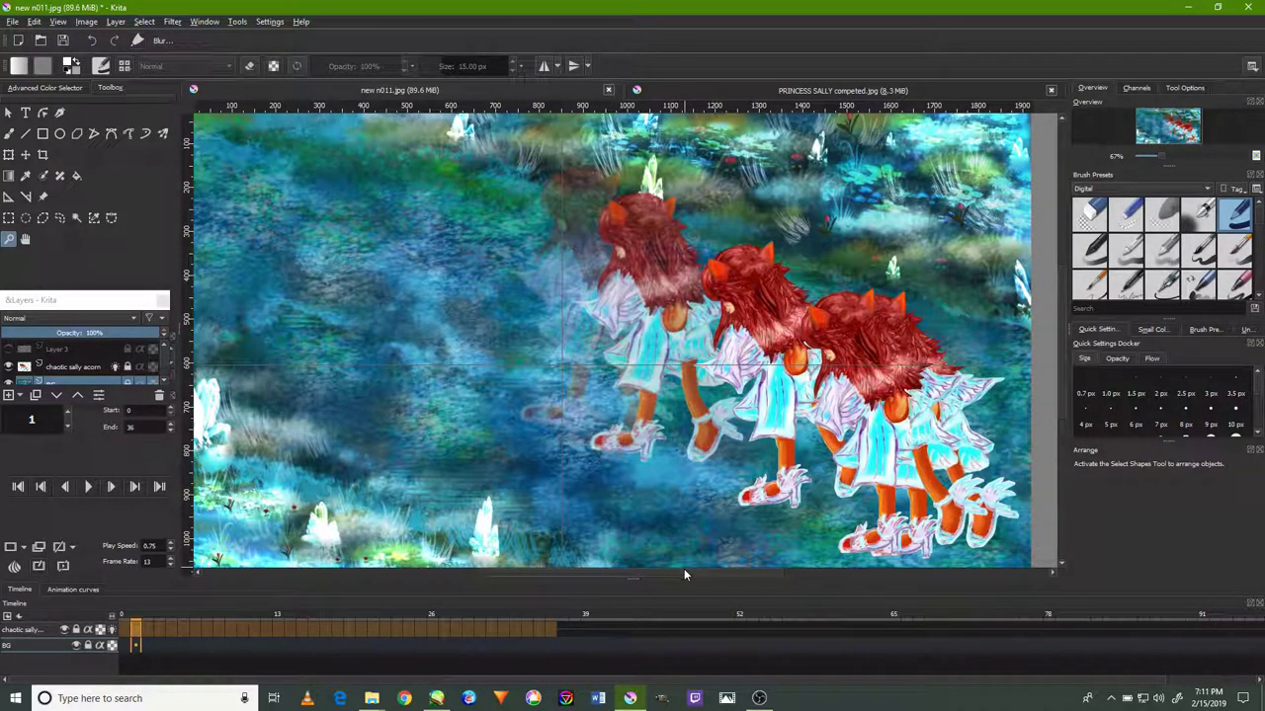
{"action": "left_click_drag", "start_coordinate": [683, 571], "coordinate": [677, 573]}
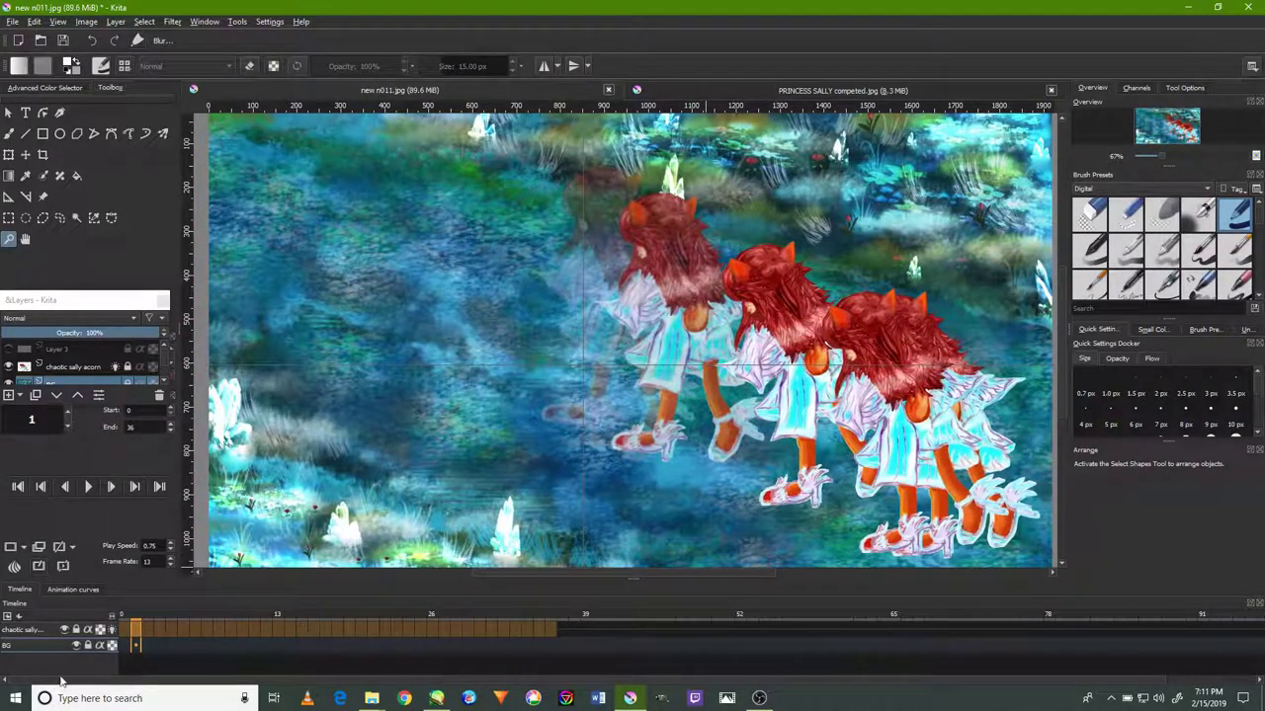
Step the walk cycle forward one frame at a time with the Right arrow until Sally leaves the meadow.
{"action": "left_click", "coordinate": [145, 640]}
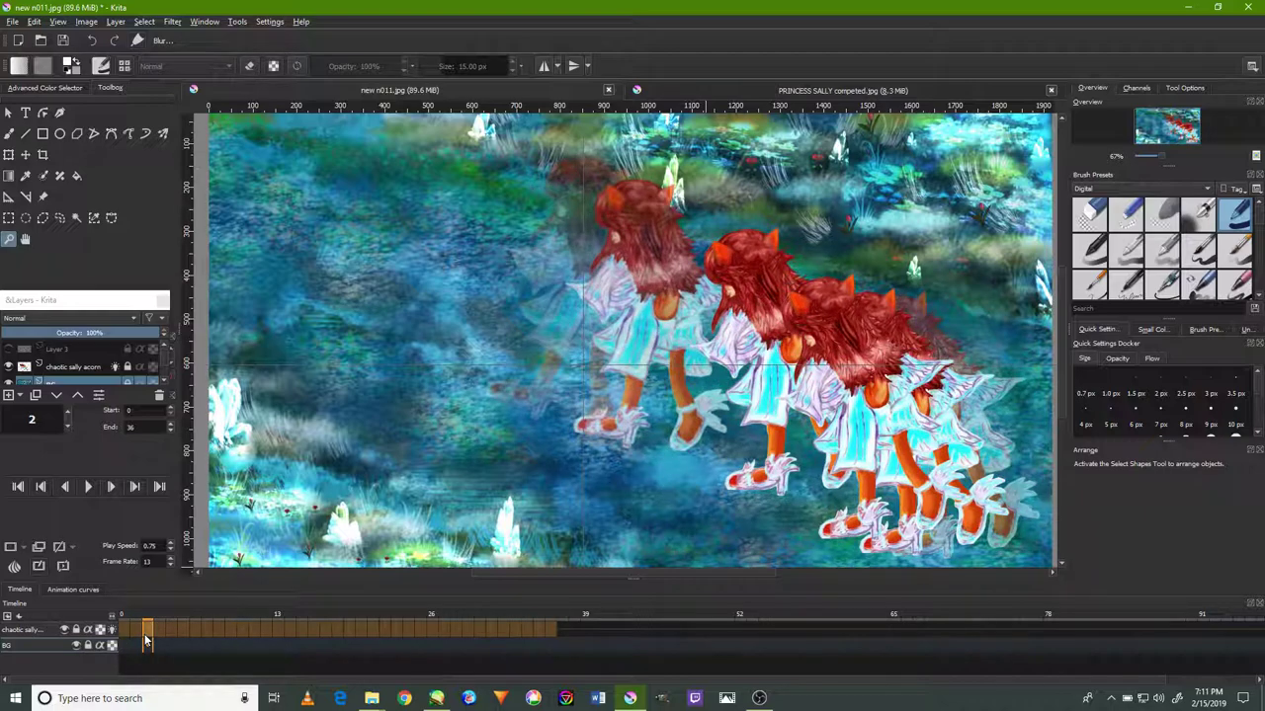
{"action": "key", "text": "Right"}
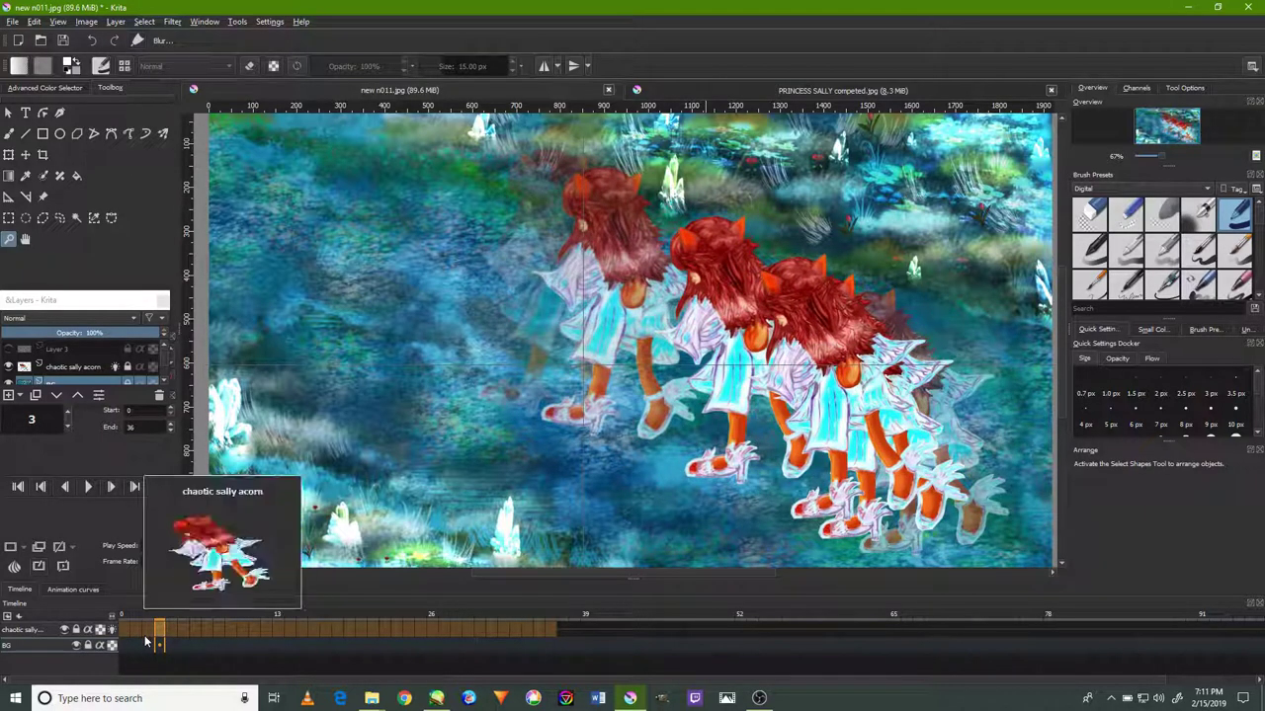
{"action": "mouse_move", "coordinate": [144, 637]}
{"action": "key", "text": "Right"}
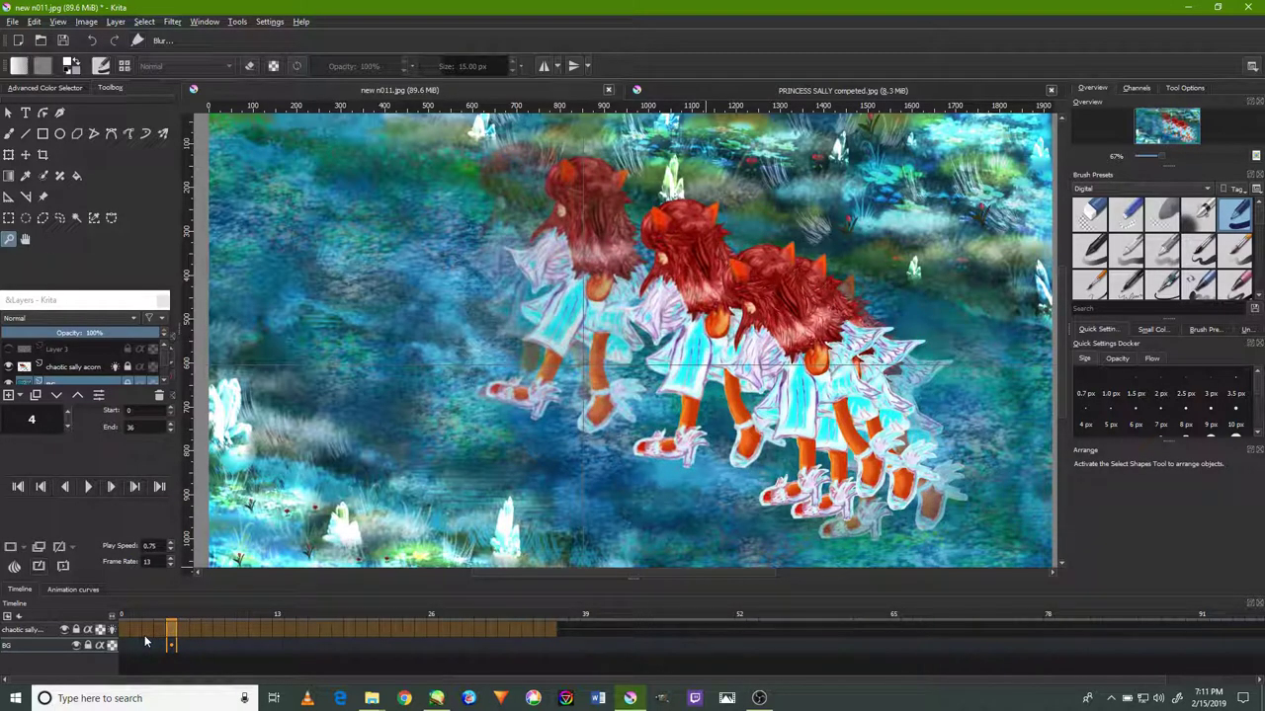
{"action": "key", "text": "Right"}
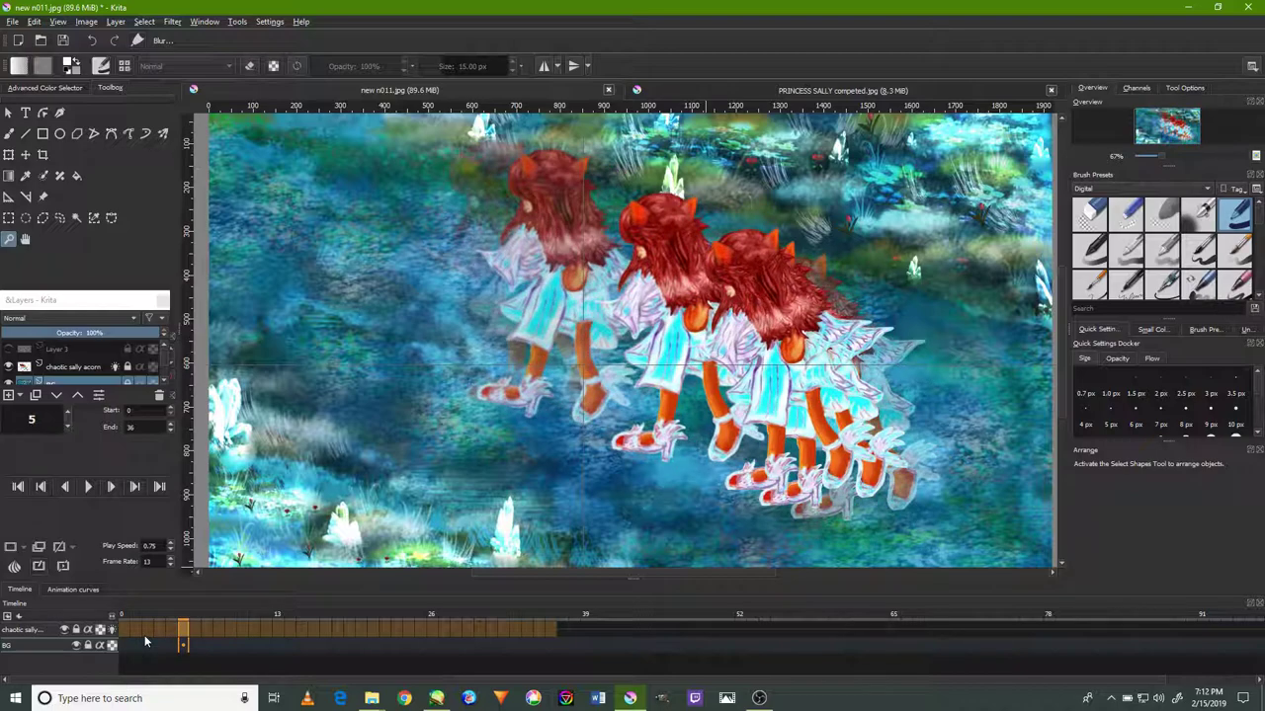
{"action": "key", "text": "Right"}
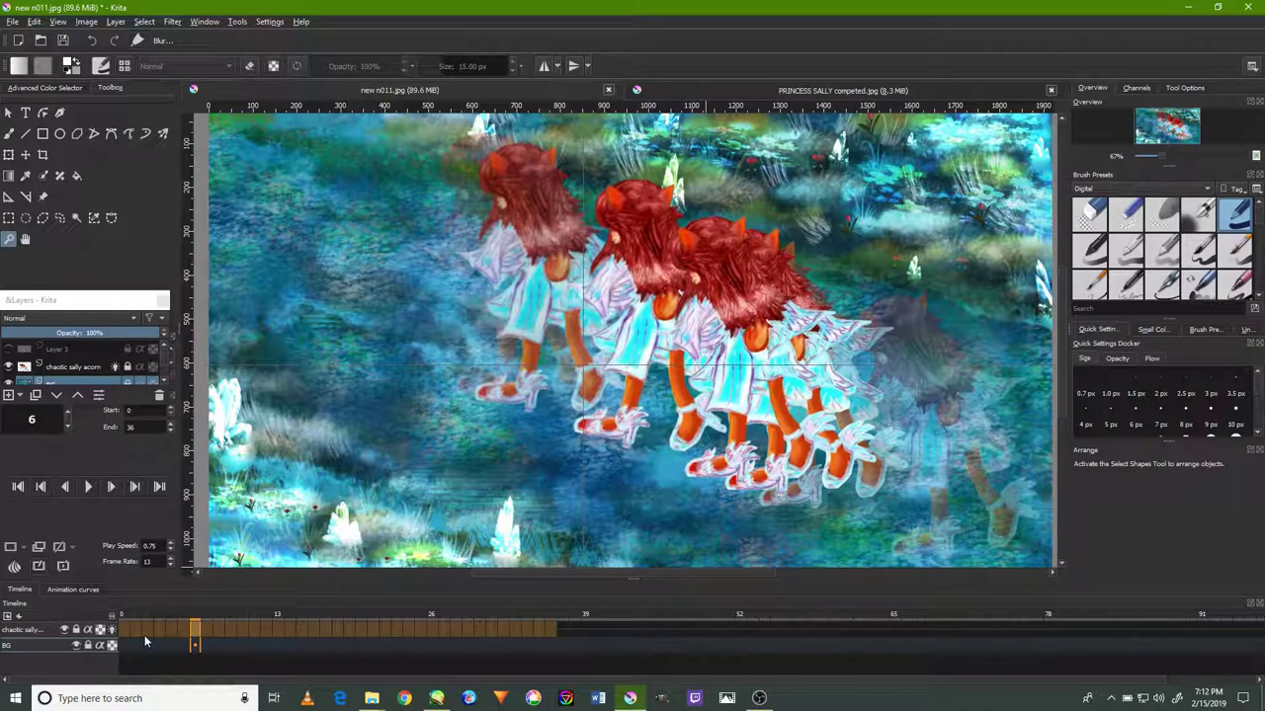
{"action": "key", "text": "Right"}
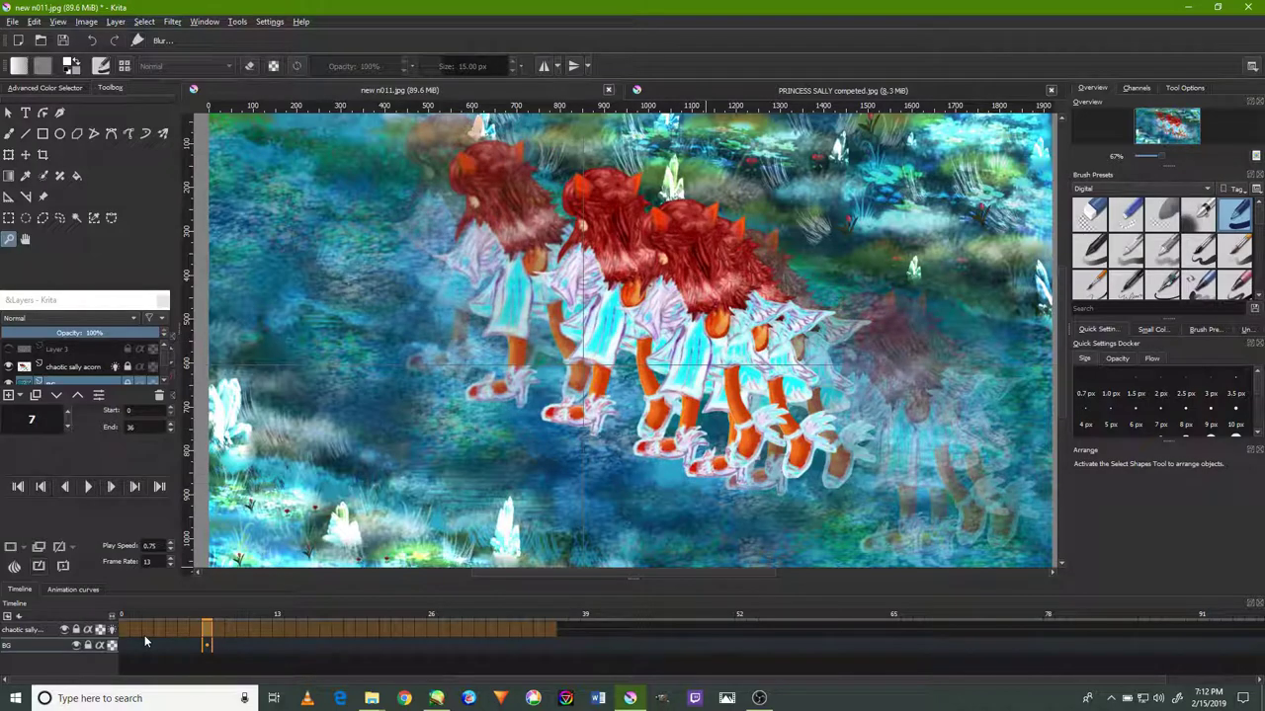
{"action": "key", "text": "Right"}
{"action": "key", "text": "Right"}
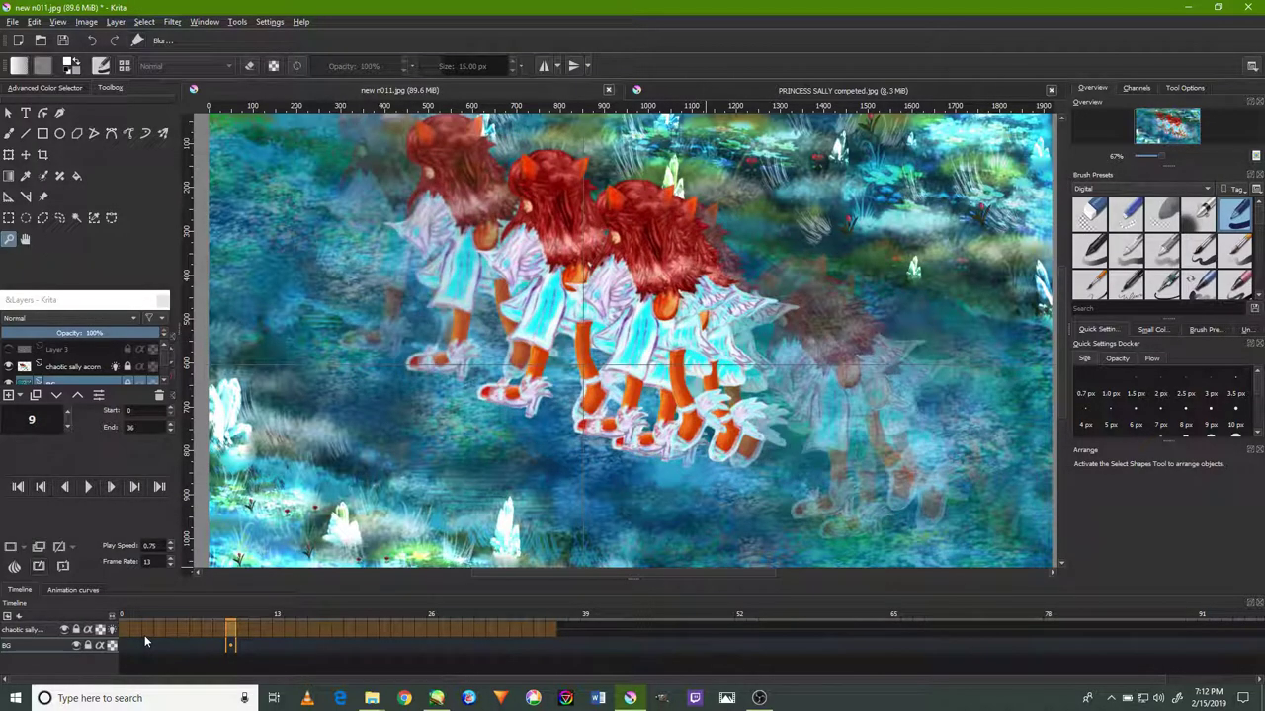
{"action": "key", "text": "Right"}
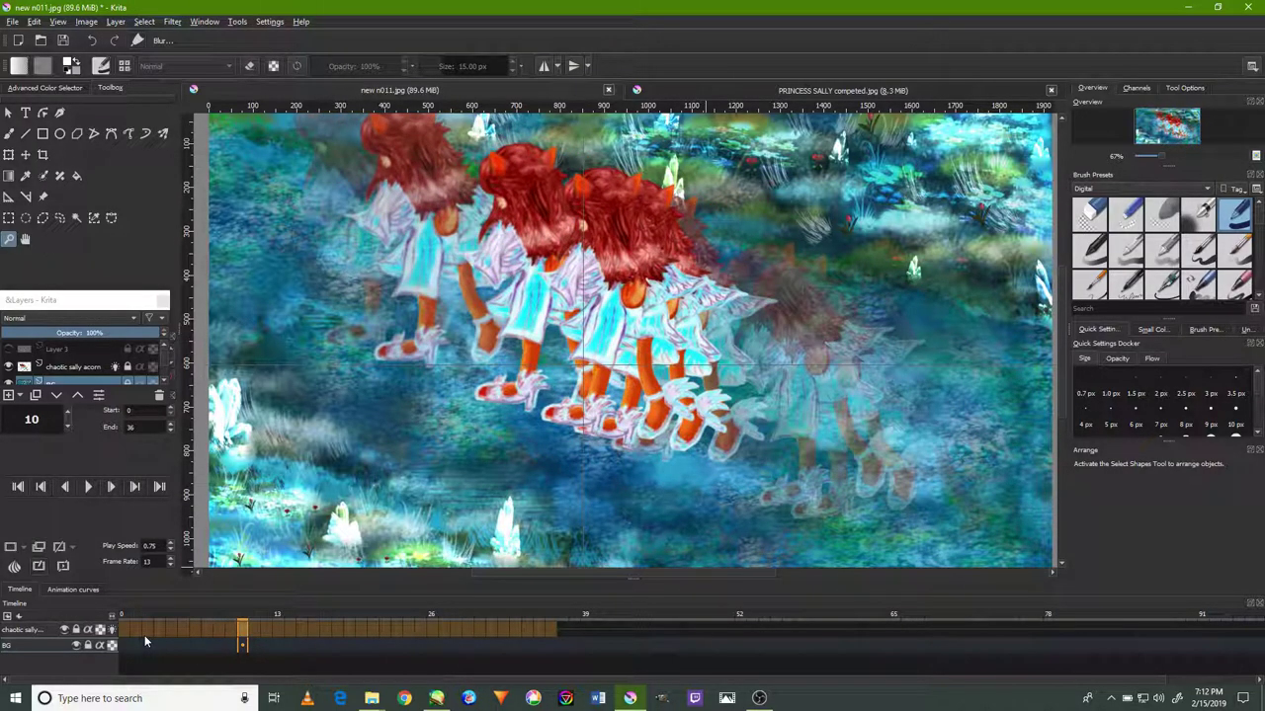
{"action": "key", "text": "Right"}
{"action": "key", "text": "Right"}
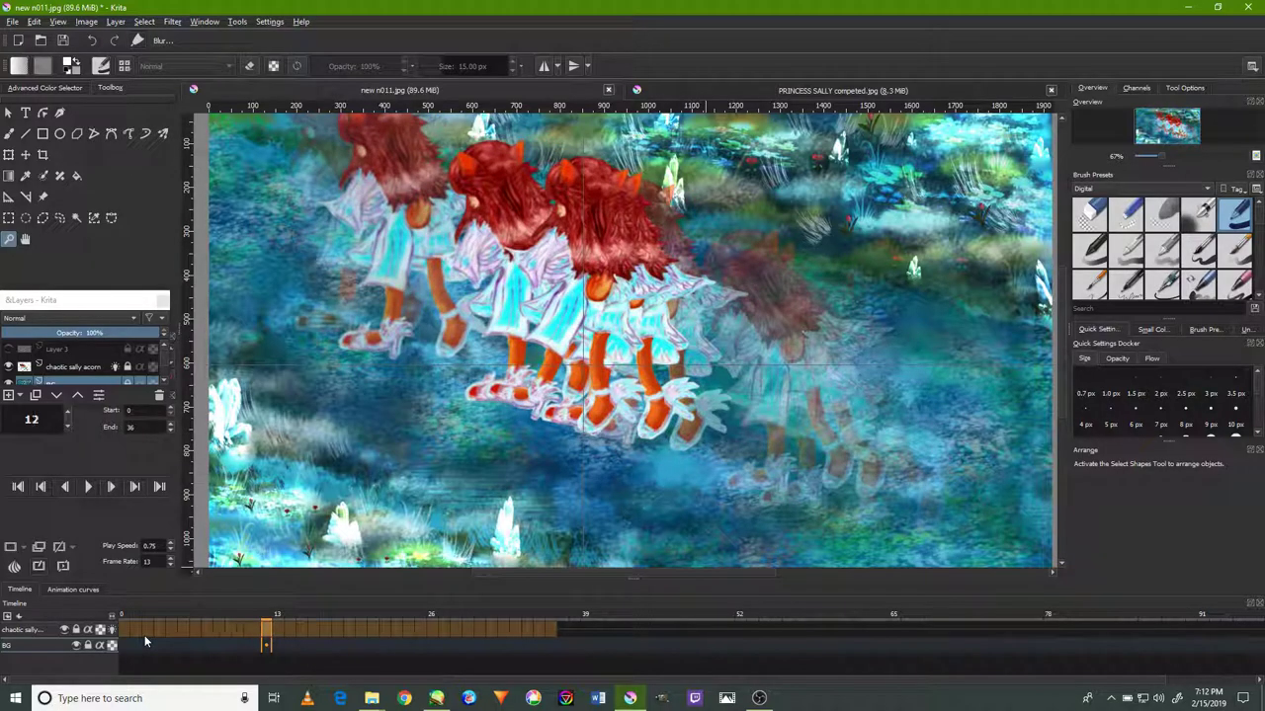
{"action": "key", "text": "Right"}
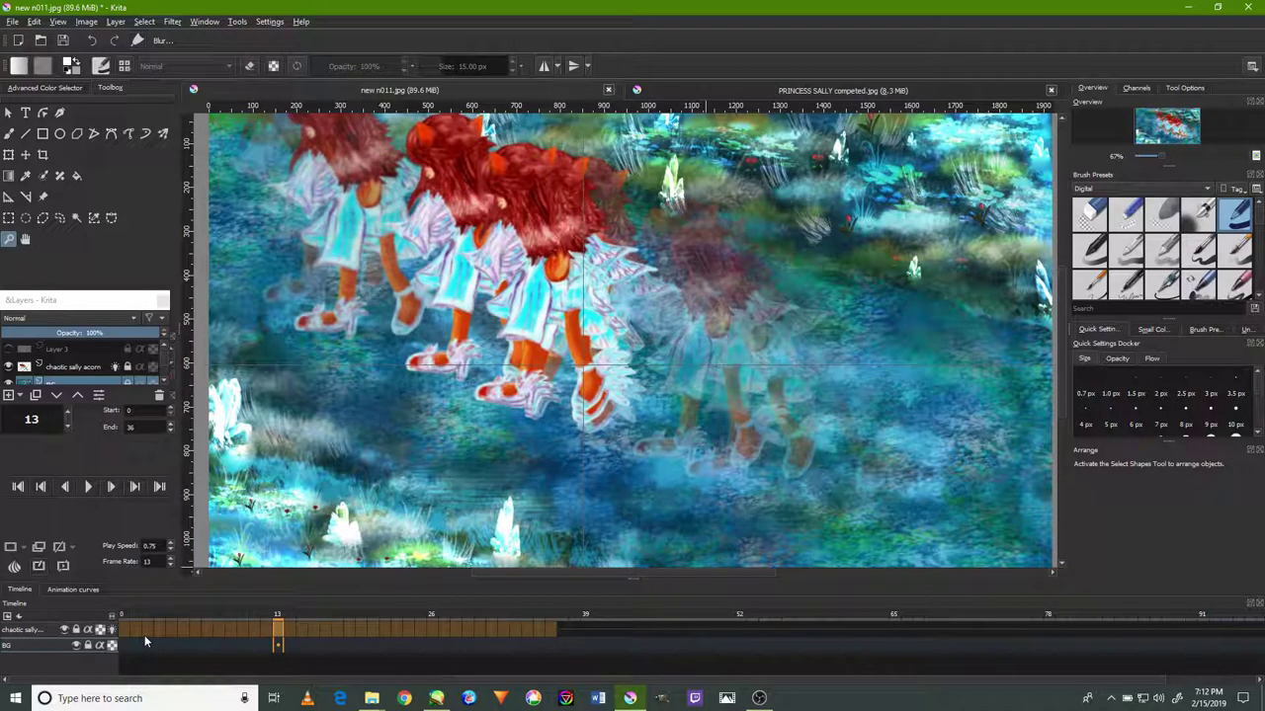
{"action": "key", "text": "Right"}
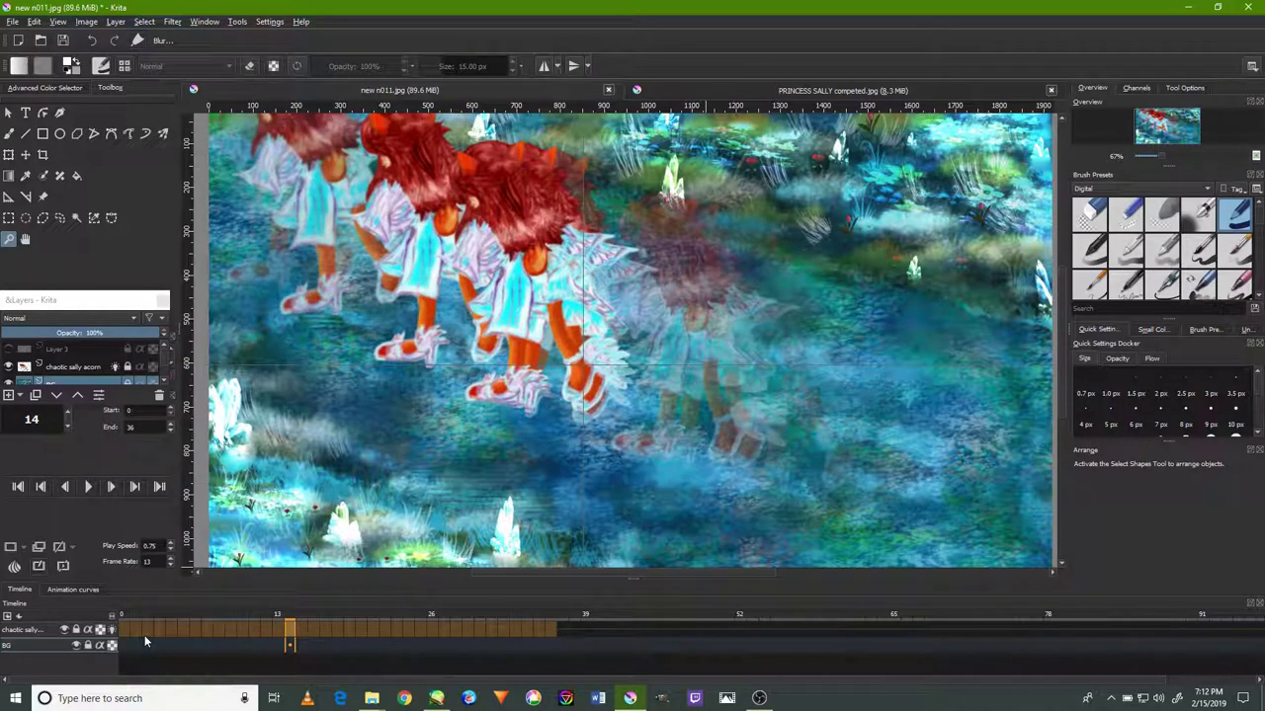
{"action": "key", "text": "Right"}
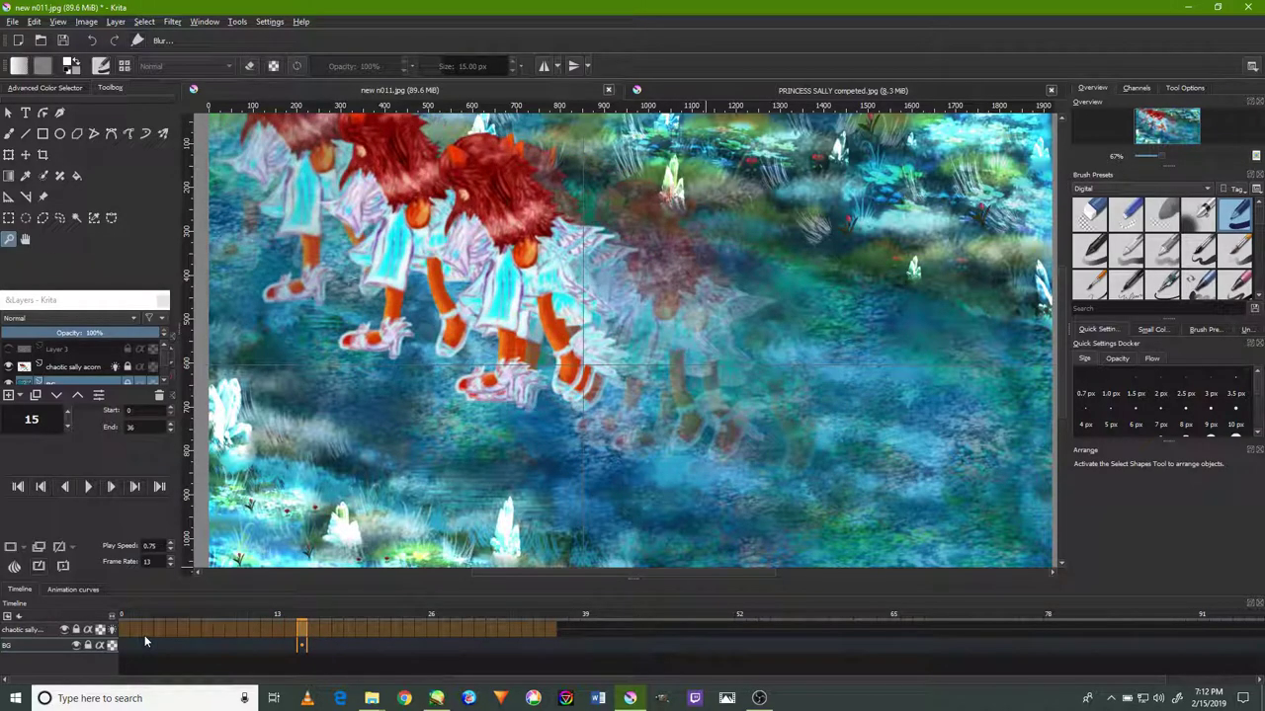
{"action": "key", "text": "Right"}
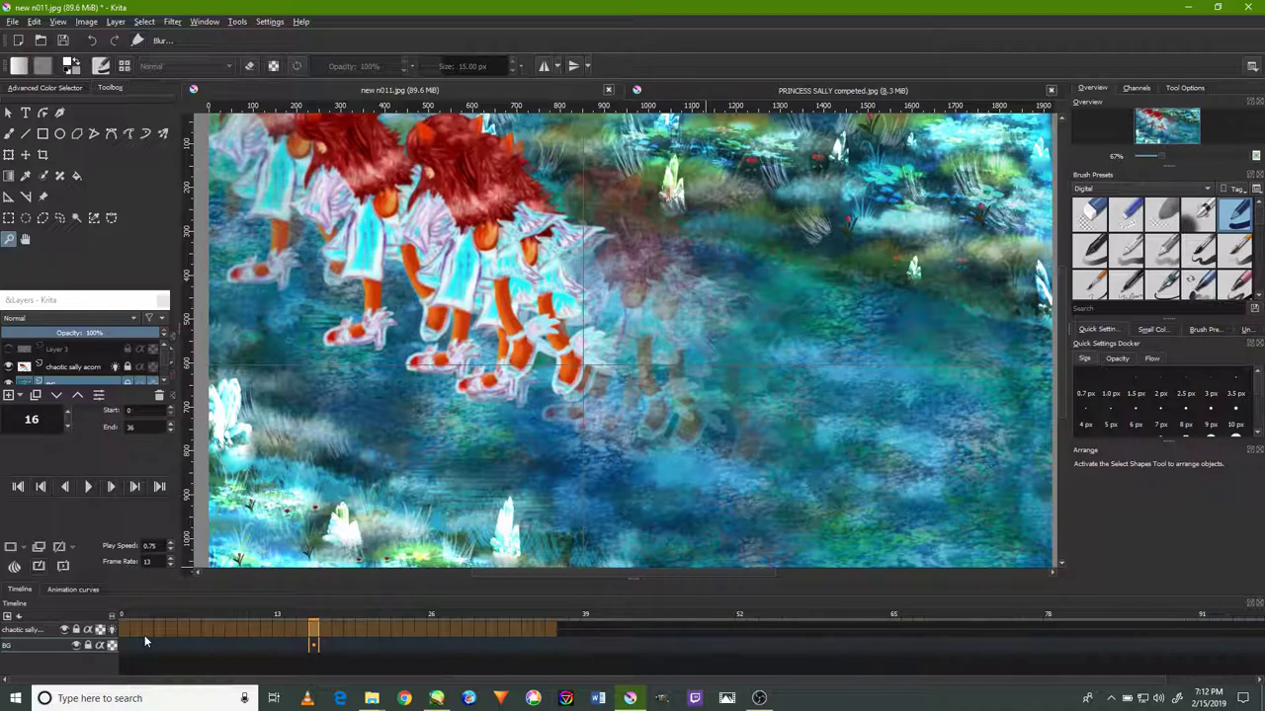
{"action": "key", "text": "Right"}
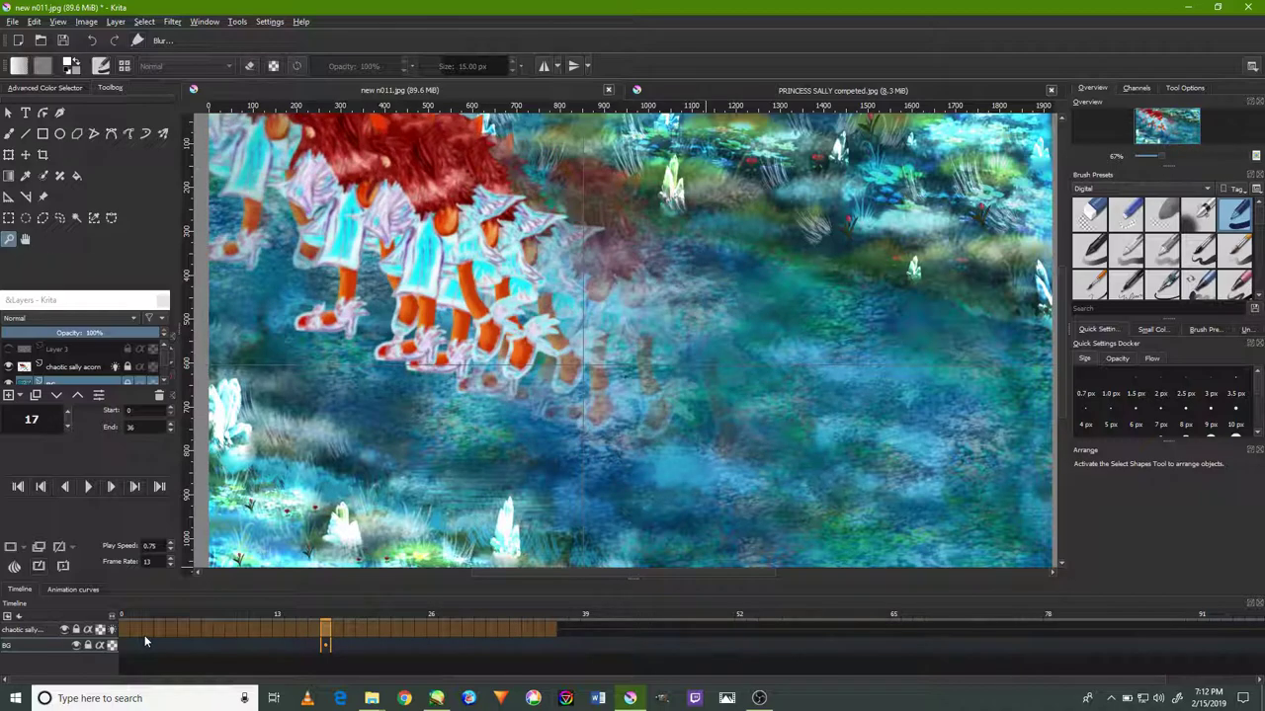
{"action": "key", "text": "Right"}
{"action": "key", "text": "Right"}
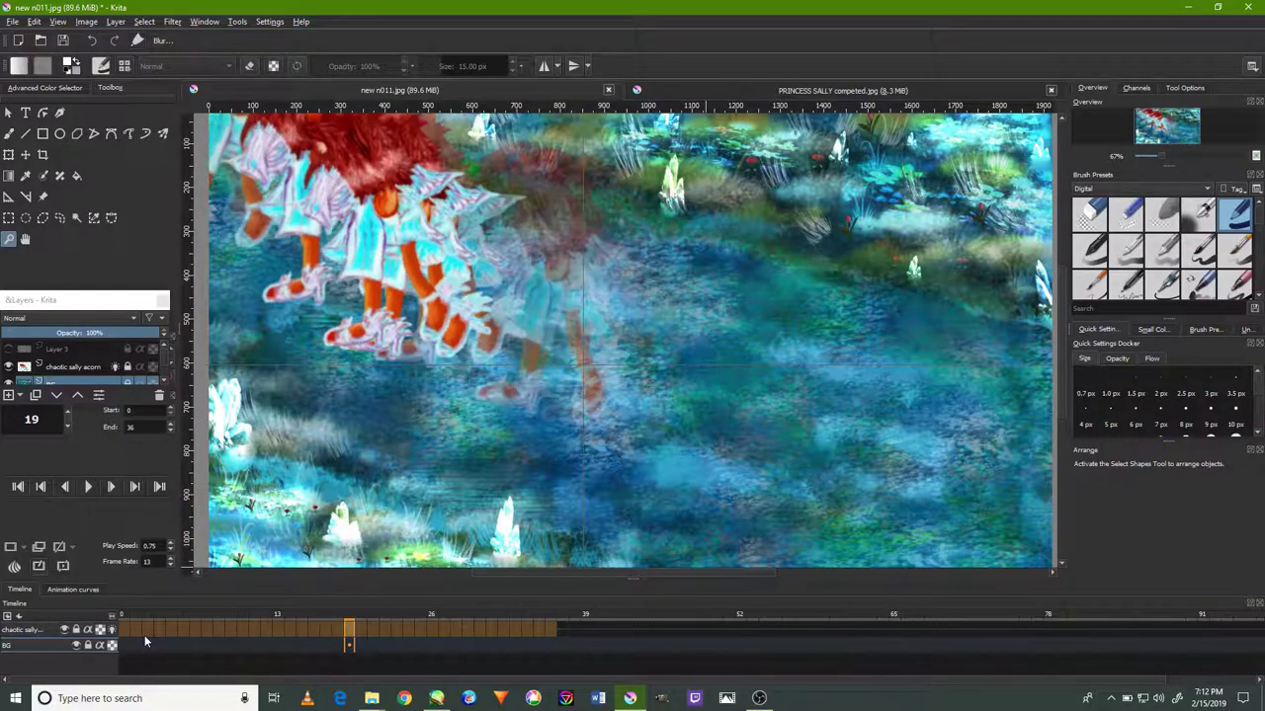
{"action": "key", "text": "Right"}
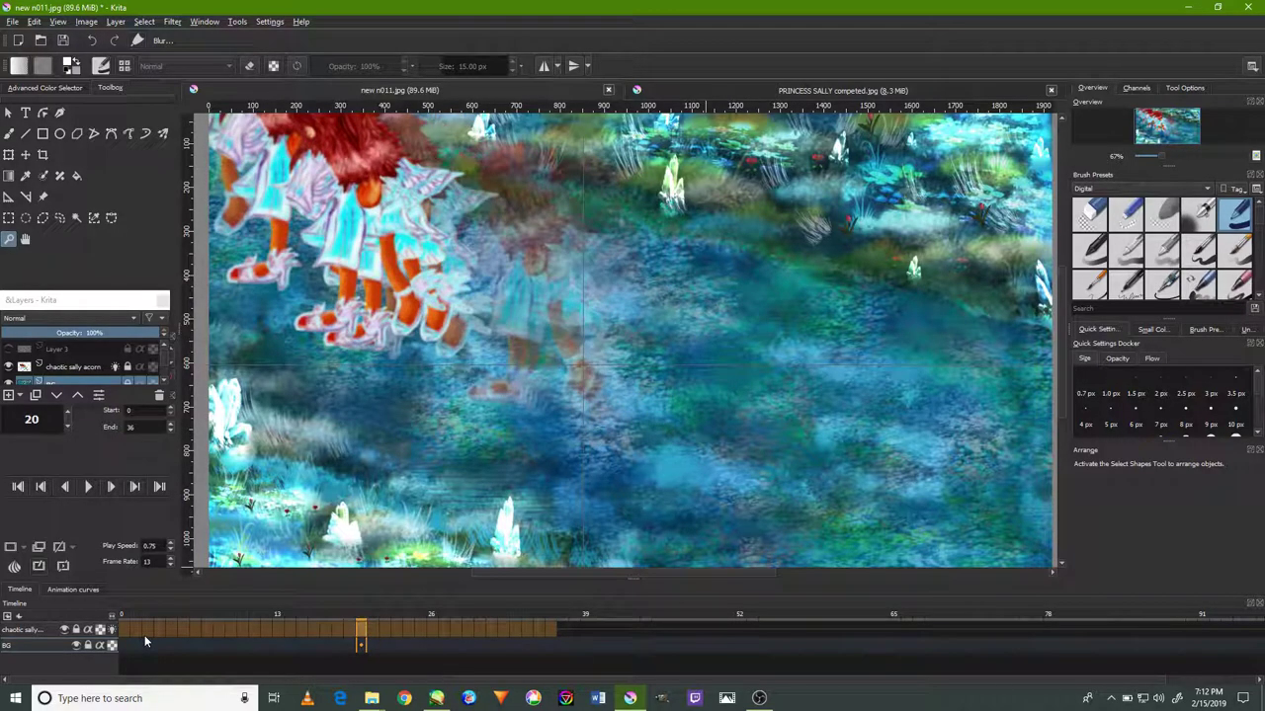
{"action": "key", "text": "Right"}
{"action": "key", "text": "Right"}
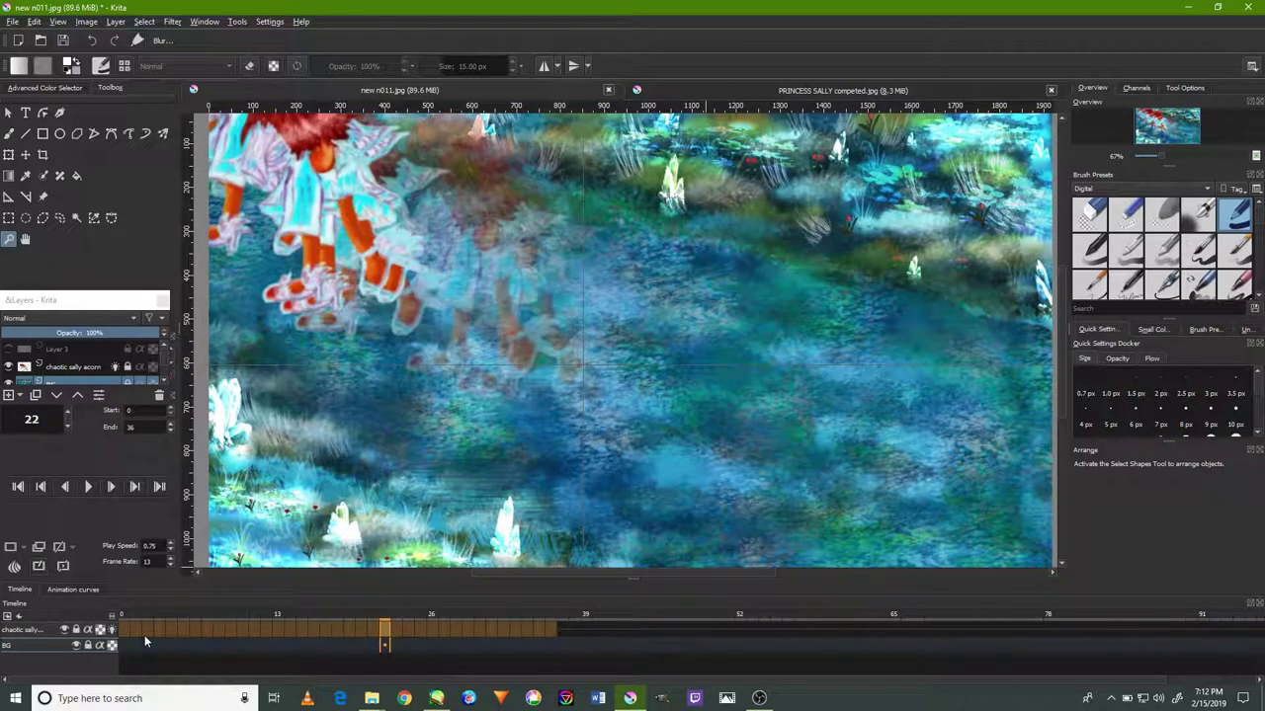
{"action": "key", "text": "Right"}
{"action": "key", "text": "Right"}
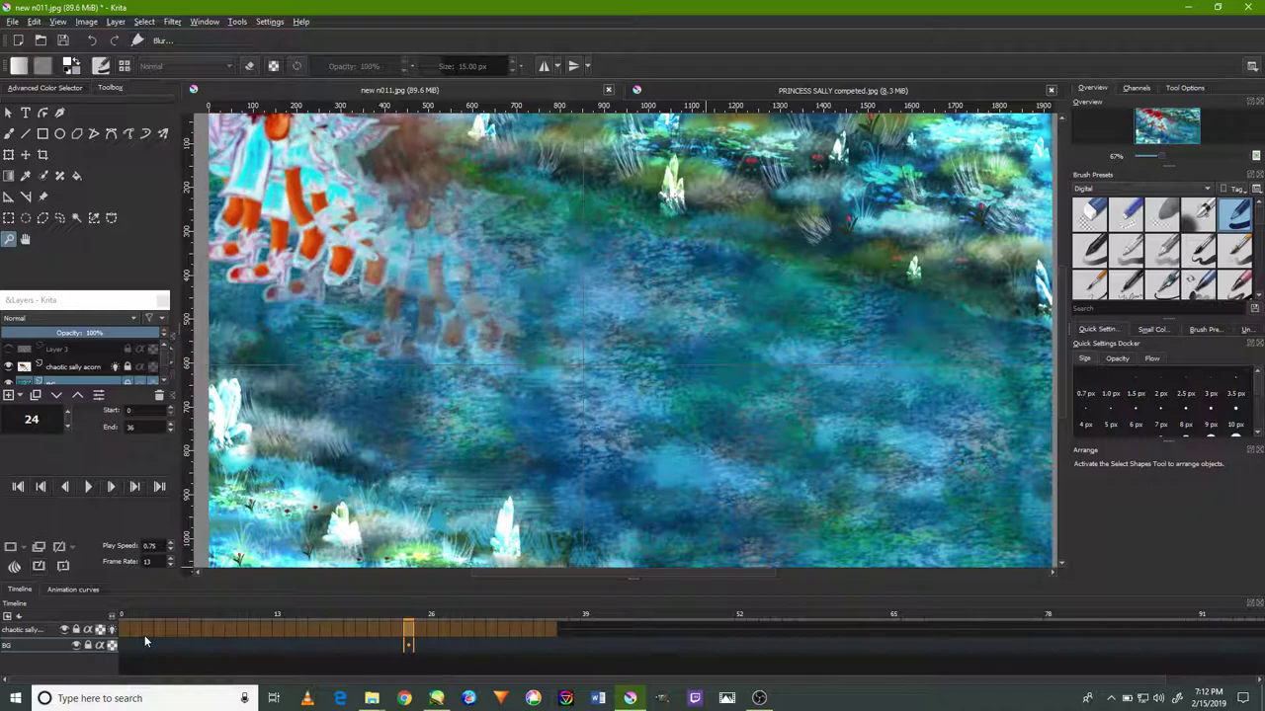
{"action": "key", "text": "Right"}
{"action": "key", "text": "Right"}
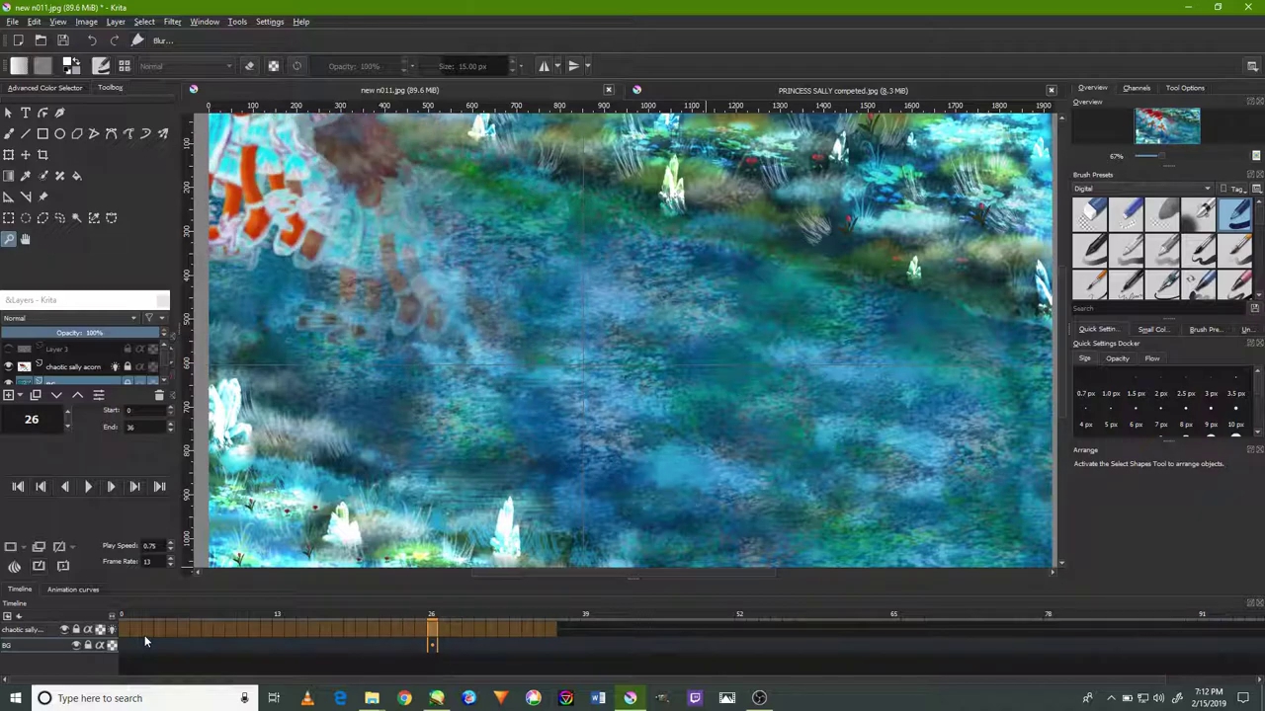
{"action": "key", "text": "Right"}
{"action": "key", "text": "Right"}
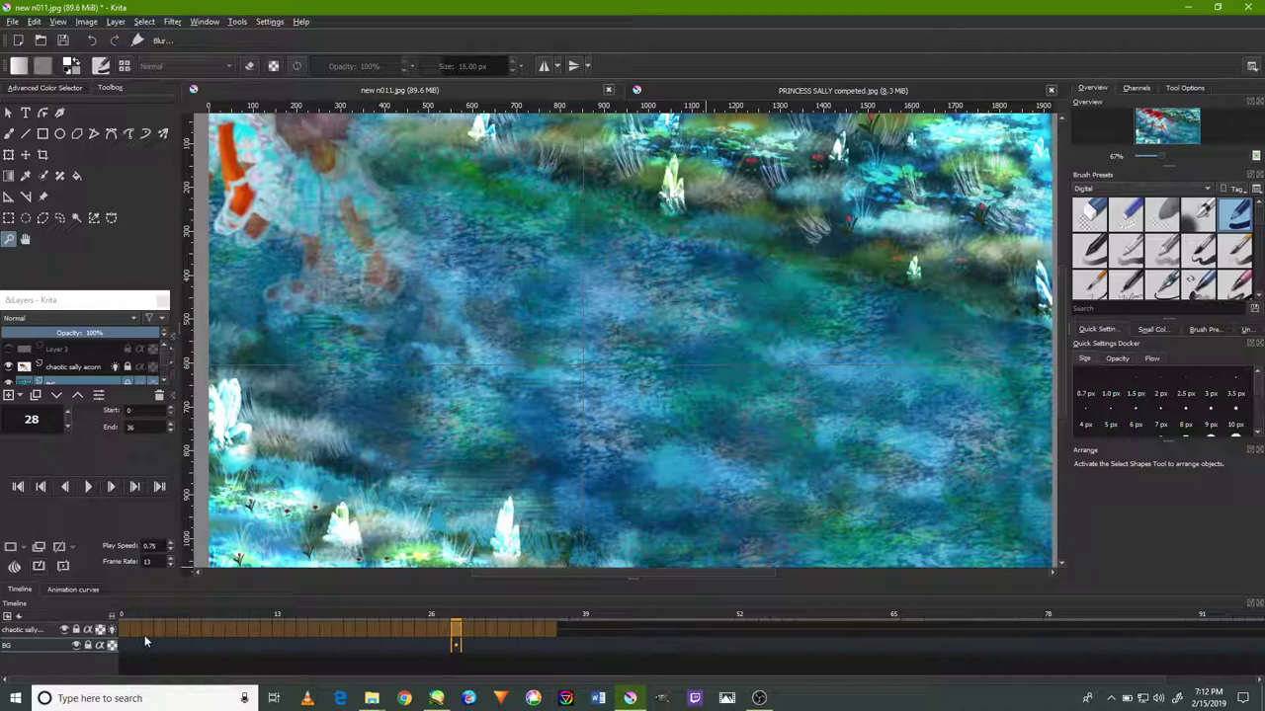
{"action": "key", "text": "Right"}
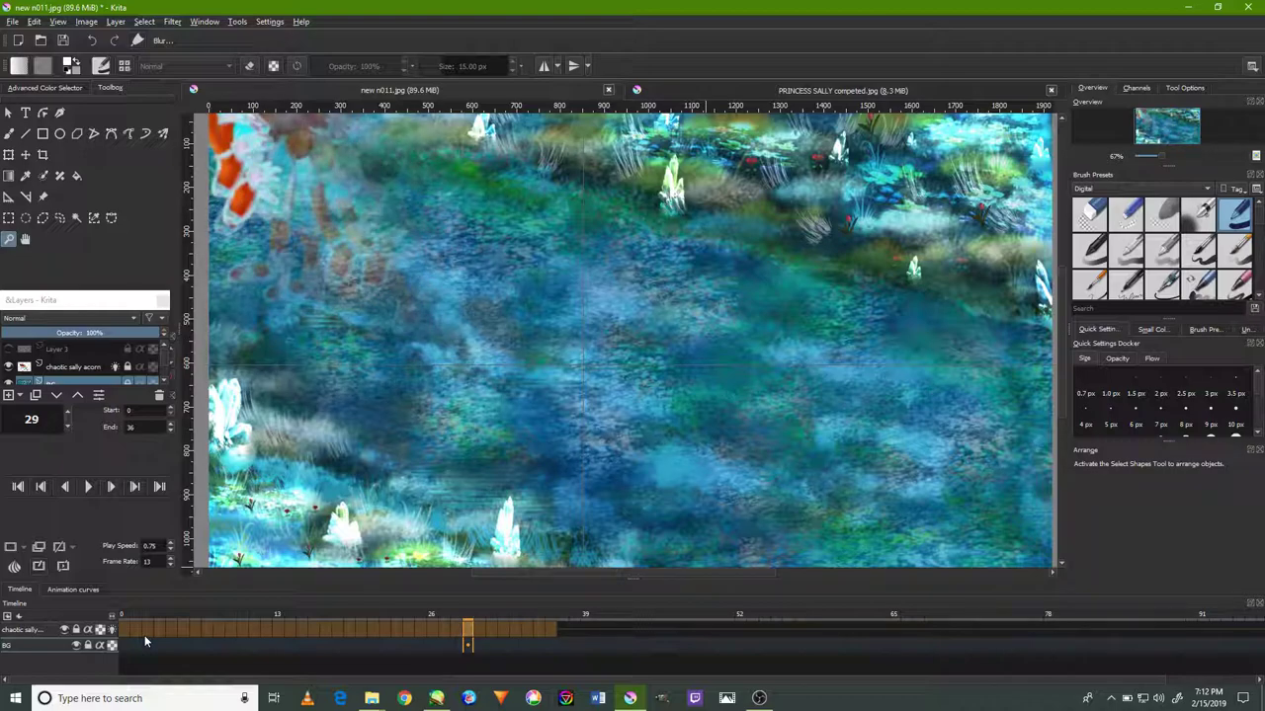
{"action": "key", "text": "Right"}
{"action": "key", "text": "Right"}
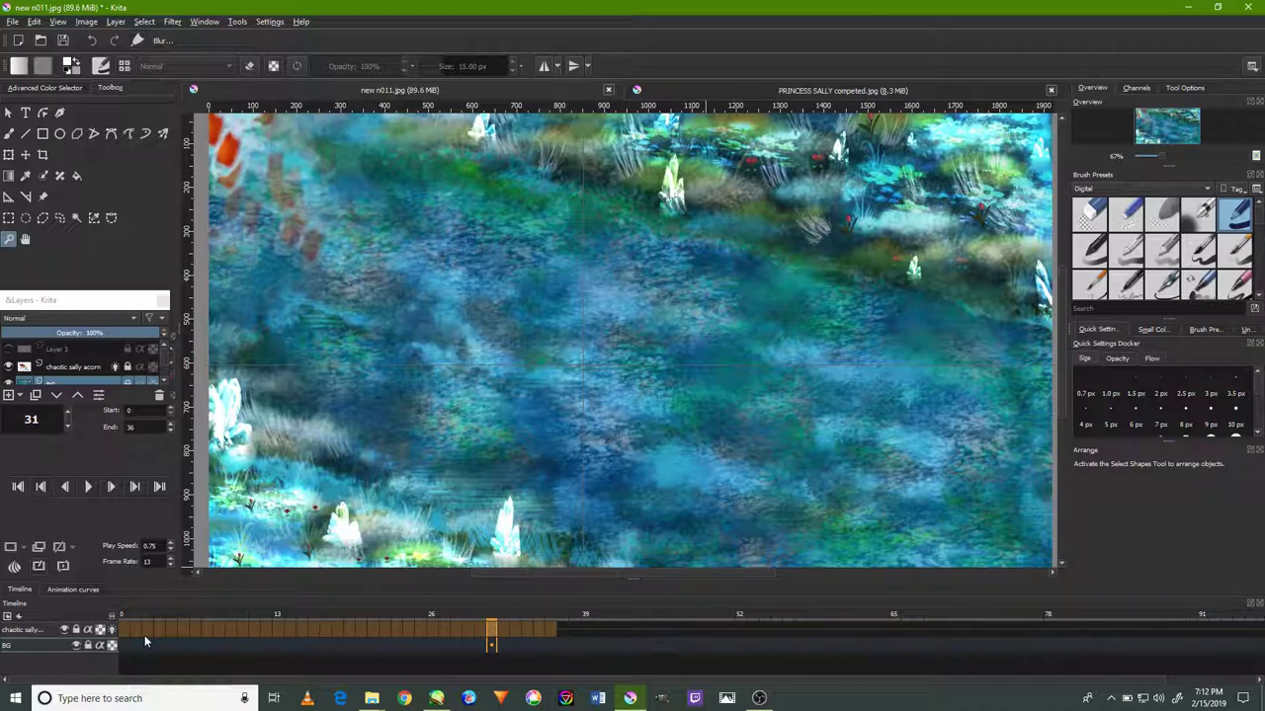
{"action": "key", "text": "Right"}
{"action": "key", "text": "Right"}
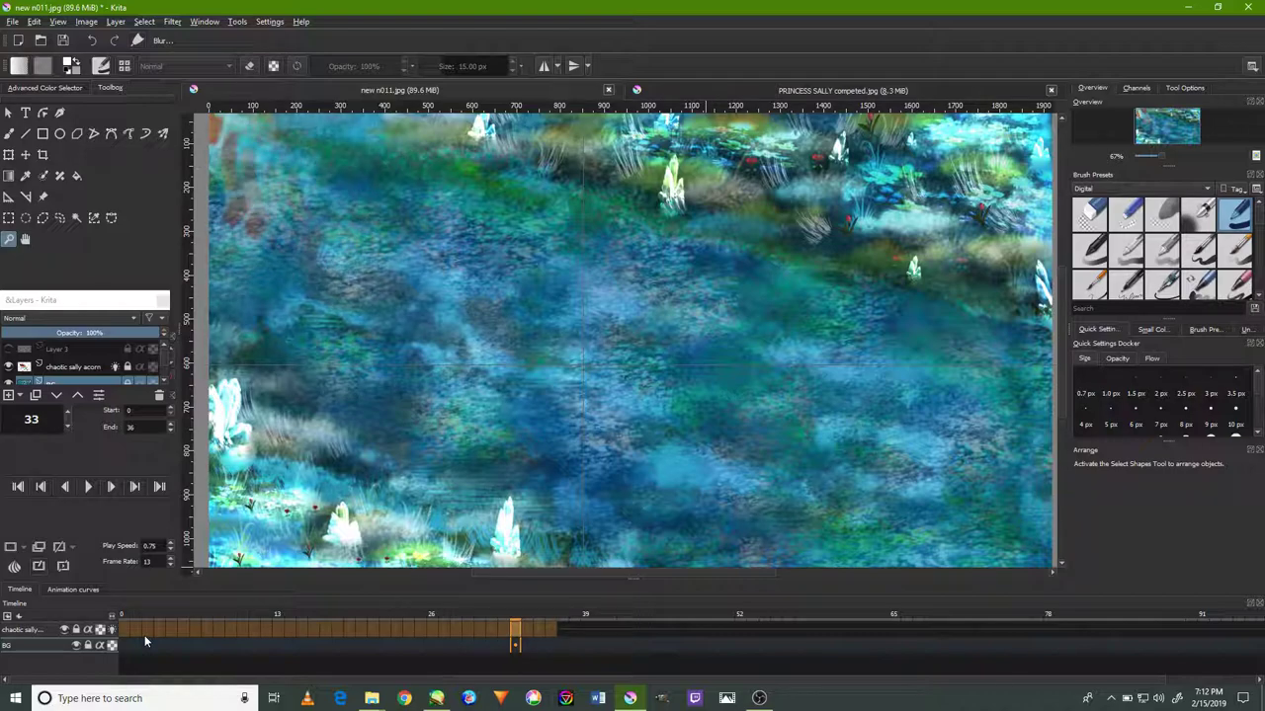
{"action": "key", "text": "Right"}
{"action": "key", "text": "Right"}
{"action": "key", "text": "Right"}
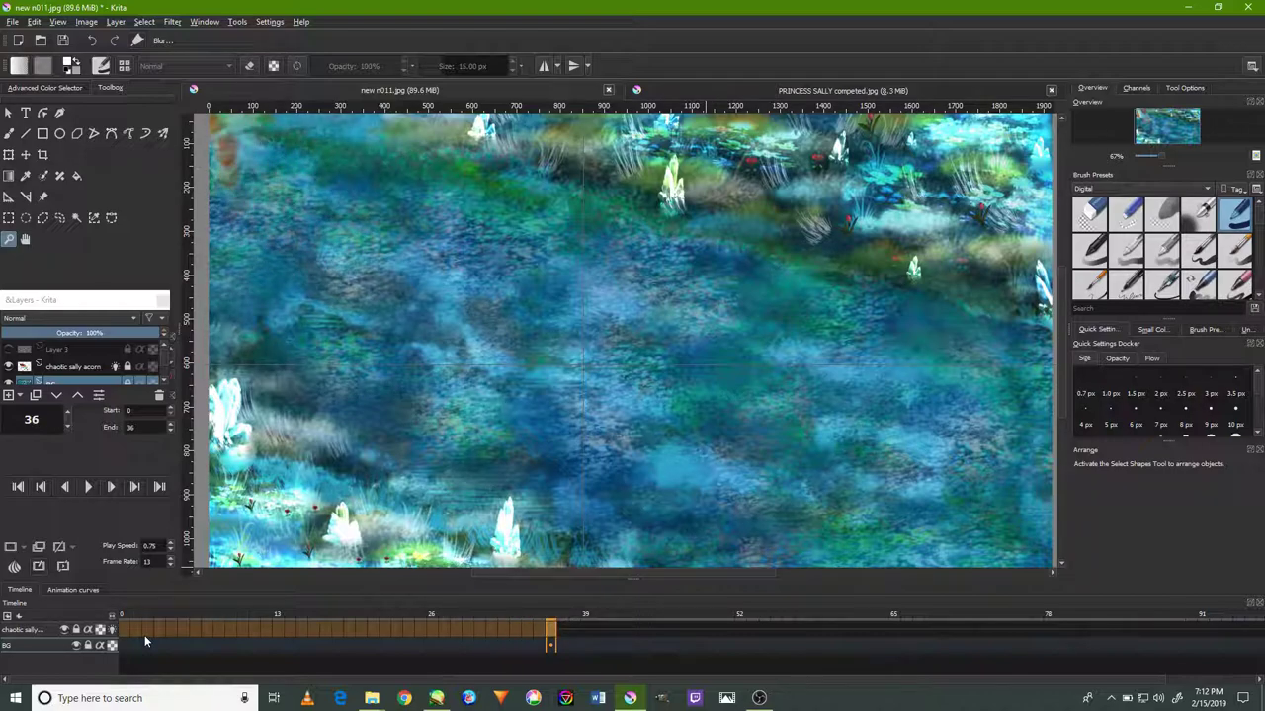
{"action": "key", "text": "Right"}
{"action": "key", "text": "Right"}
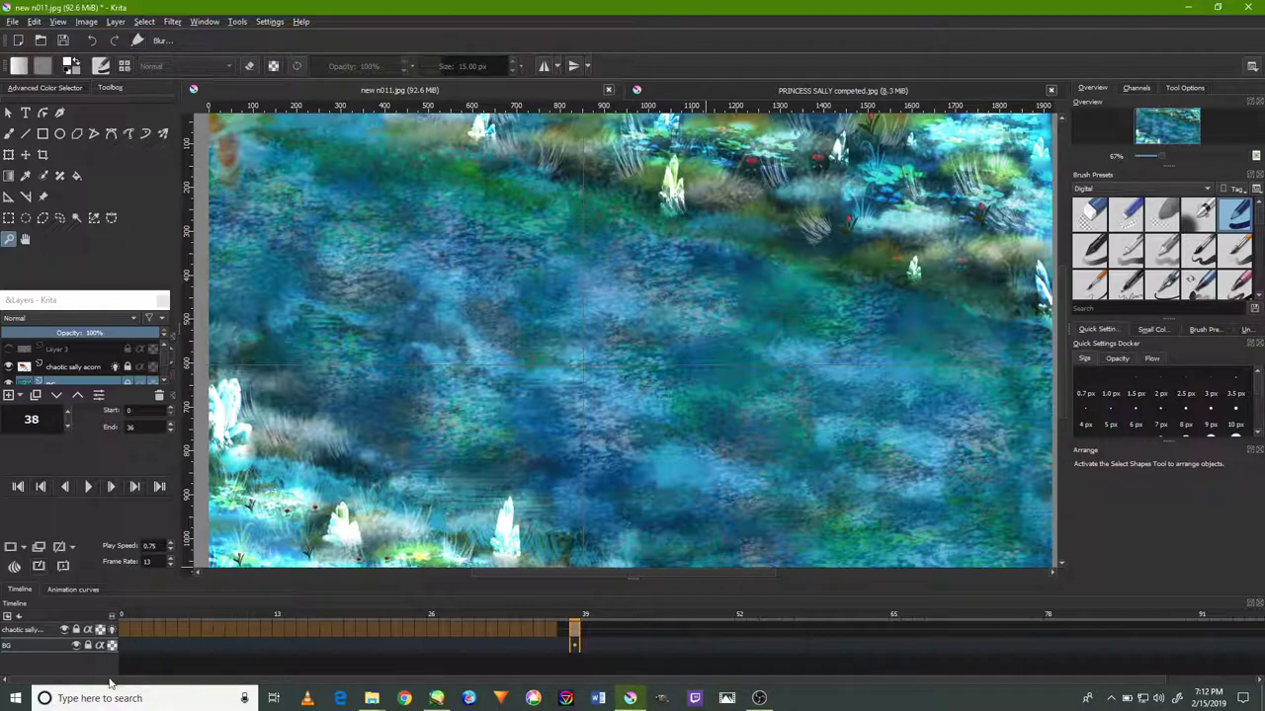
Rewind to the start, then step the walk forward frame by frame with period to frame 31.
{"action": "left_click", "coordinate": [123, 643]}
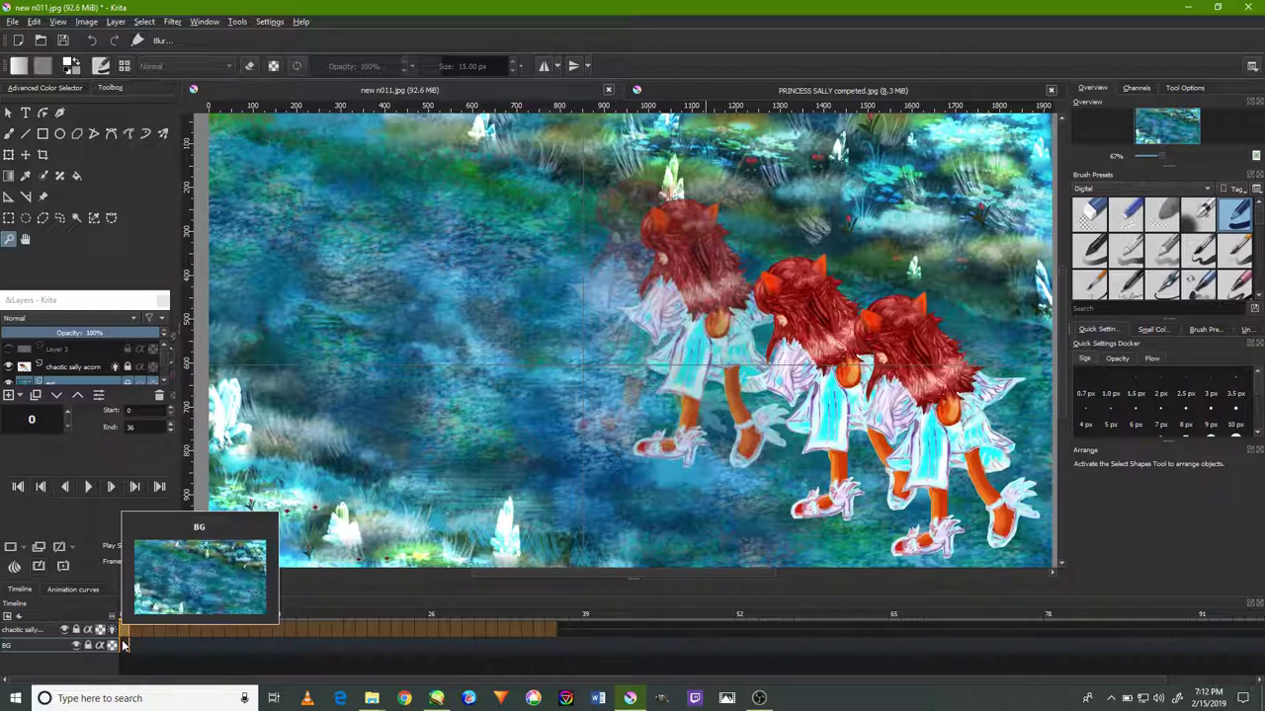
{"action": "key", "text": "space"}
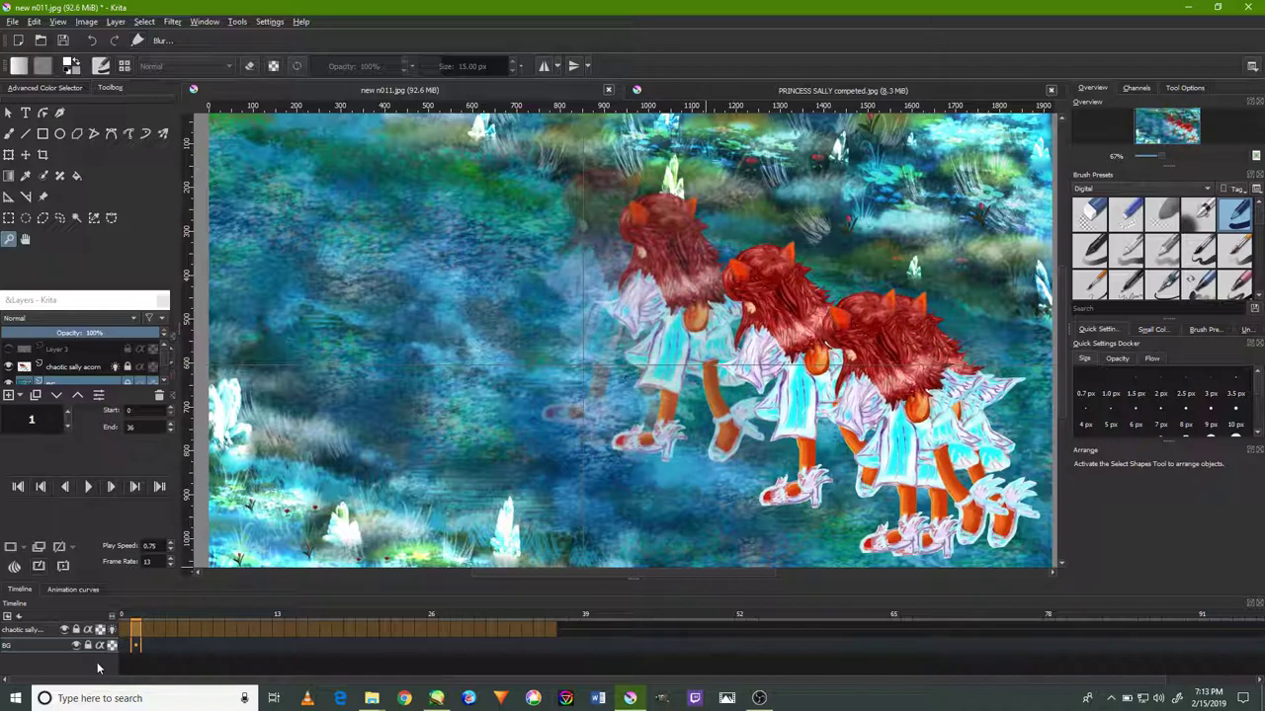
{"action": "key", "text": "period"}
{"action": "key", "text": "period"}
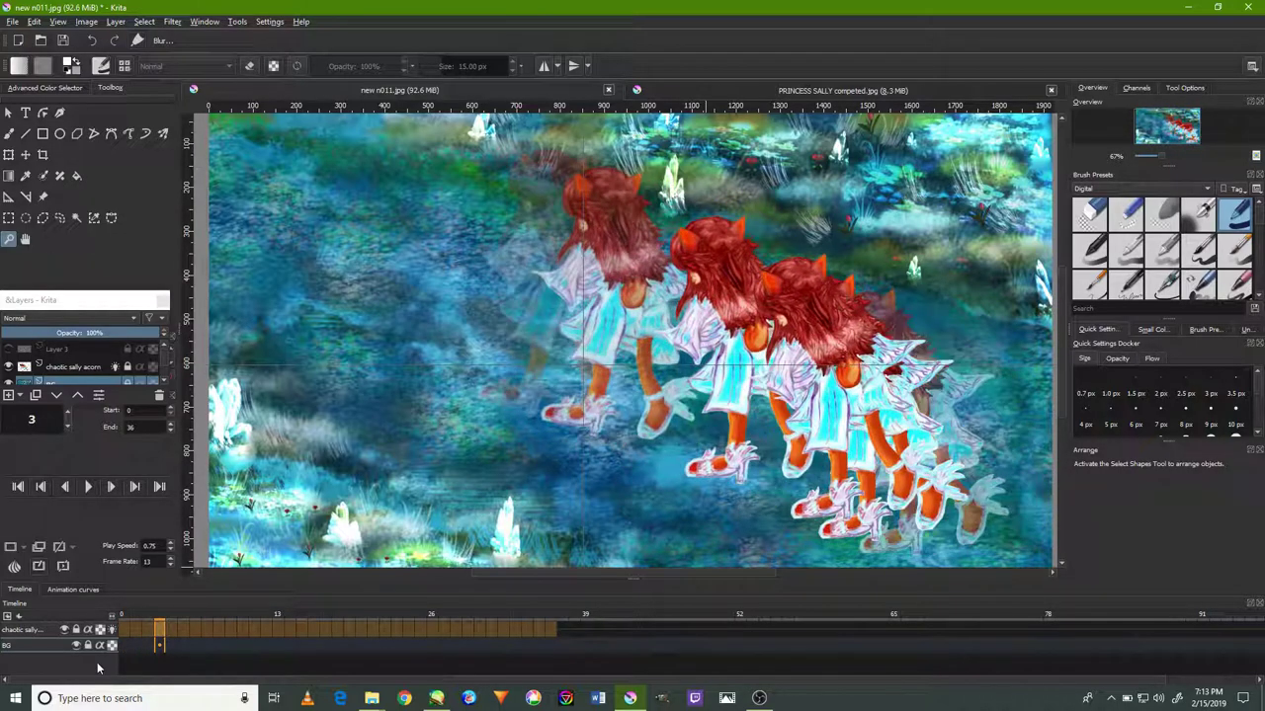
{"action": "key", "text": "period"}
{"action": "key", "text": "period"}
{"action": "key", "text": "period"}
{"action": "key", "text": "period"}
{"action": "key", "text": "period"}
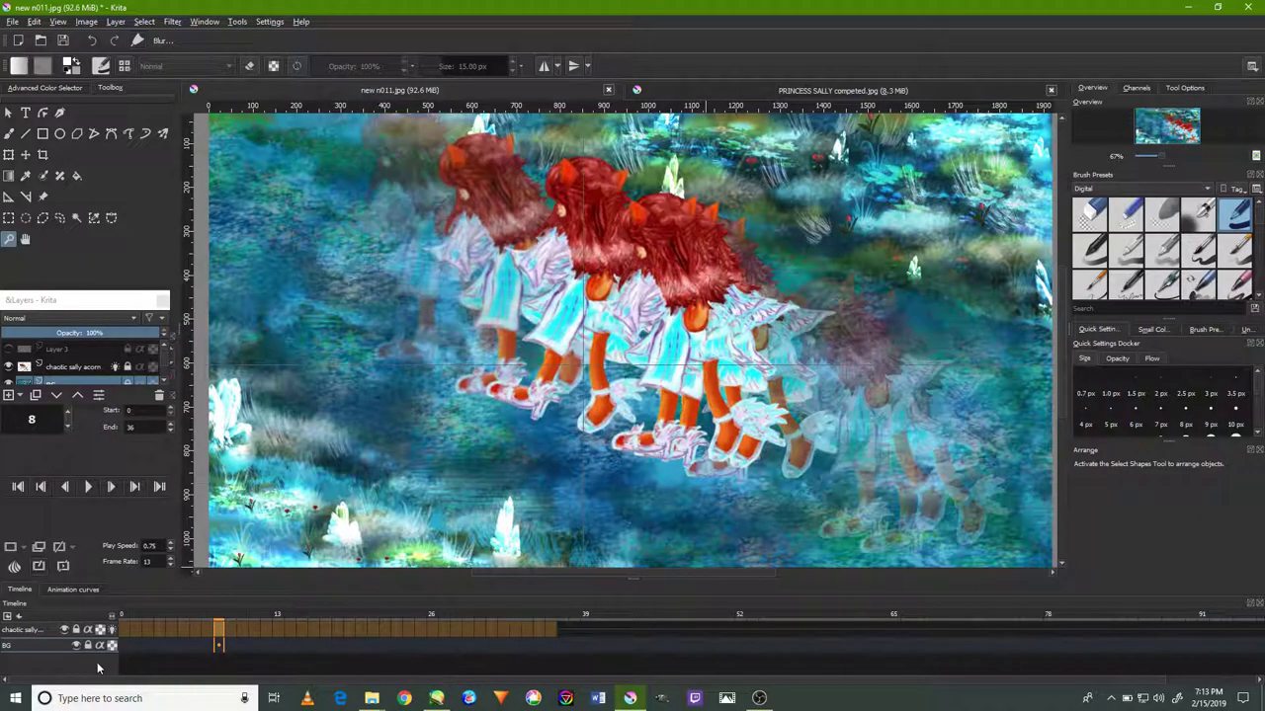
{"action": "key", "text": "period"}
{"action": "key", "text": "period"}
{"action": "key", "text": "period"}
{"action": "key", "text": "period"}
{"action": "key", "text": "period"}
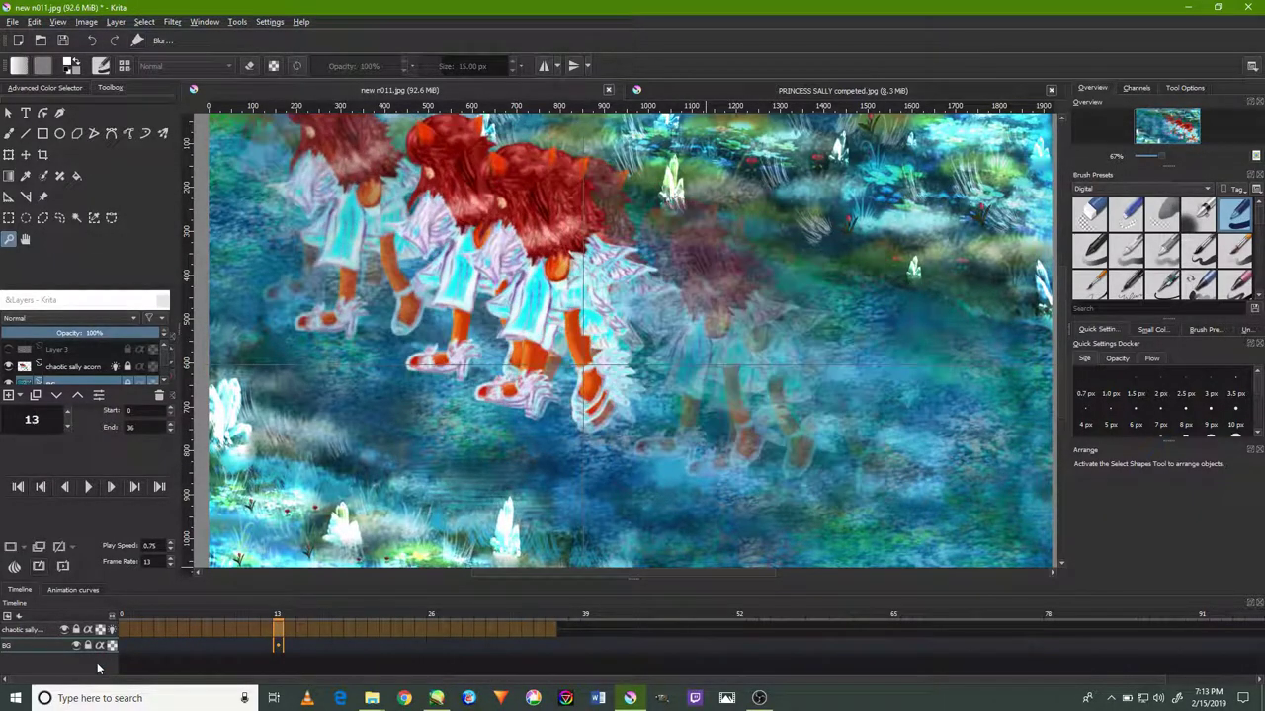
{"action": "key", "text": "period"}
{"action": "key", "text": "period"}
{"action": "key", "text": "period"}
{"action": "key", "text": "period"}
{"action": "key", "text": "period"}
{"action": "key", "text": "period"}
{"action": "key", "text": "period"}
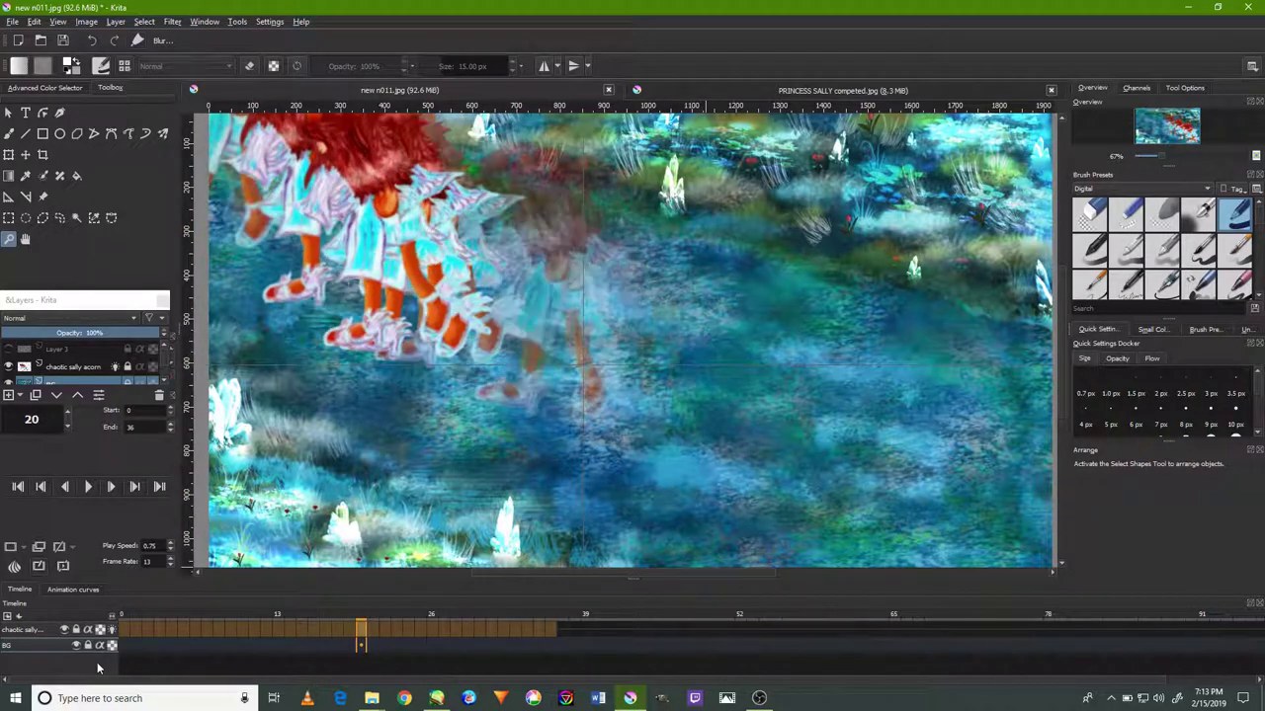
{"action": "key", "text": "period"}
{"action": "key", "text": "period"}
{"action": "key", "text": "period"}
{"action": "key", "text": "period"}
{"action": "key", "text": "period"}
{"action": "key", "text": "period"}
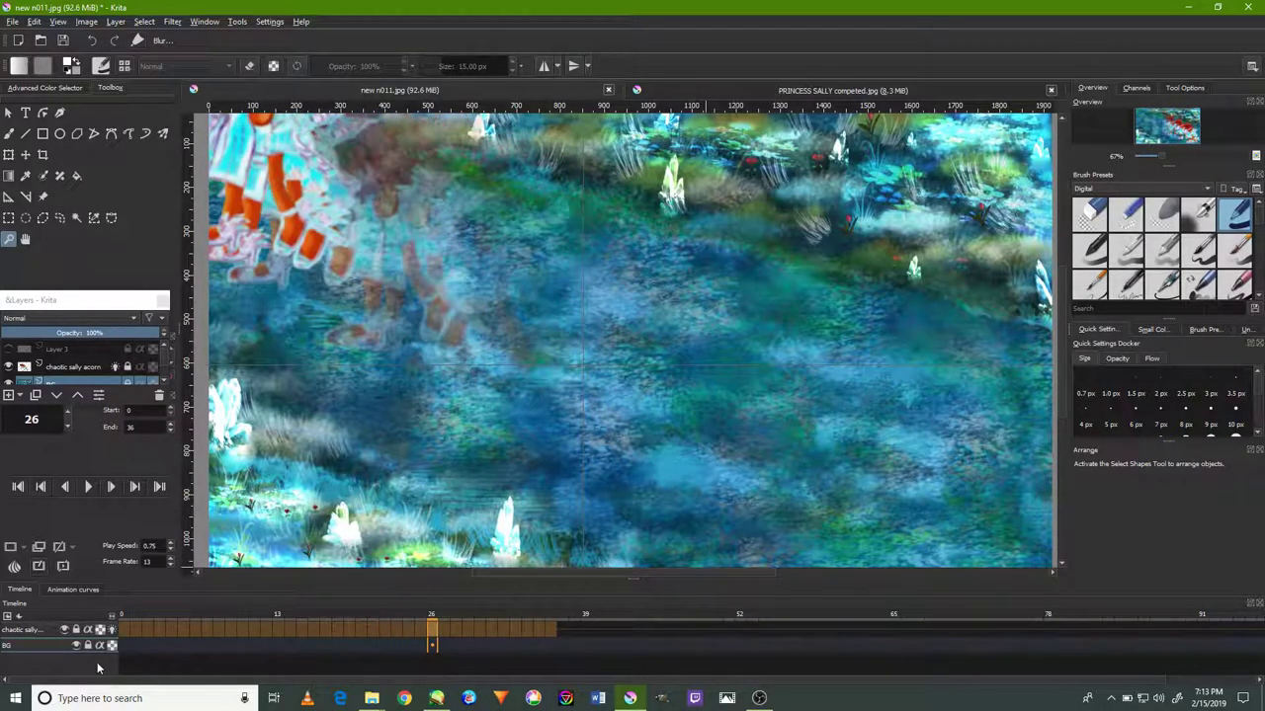
{"action": "key", "text": "period"}
{"action": "key", "text": "period"}
{"action": "key", "text": "period"}
{"action": "key", "text": "period"}
{"action": "key", "text": "period"}
{"action": "key", "text": "period"}
{"action": "key", "text": "period"}
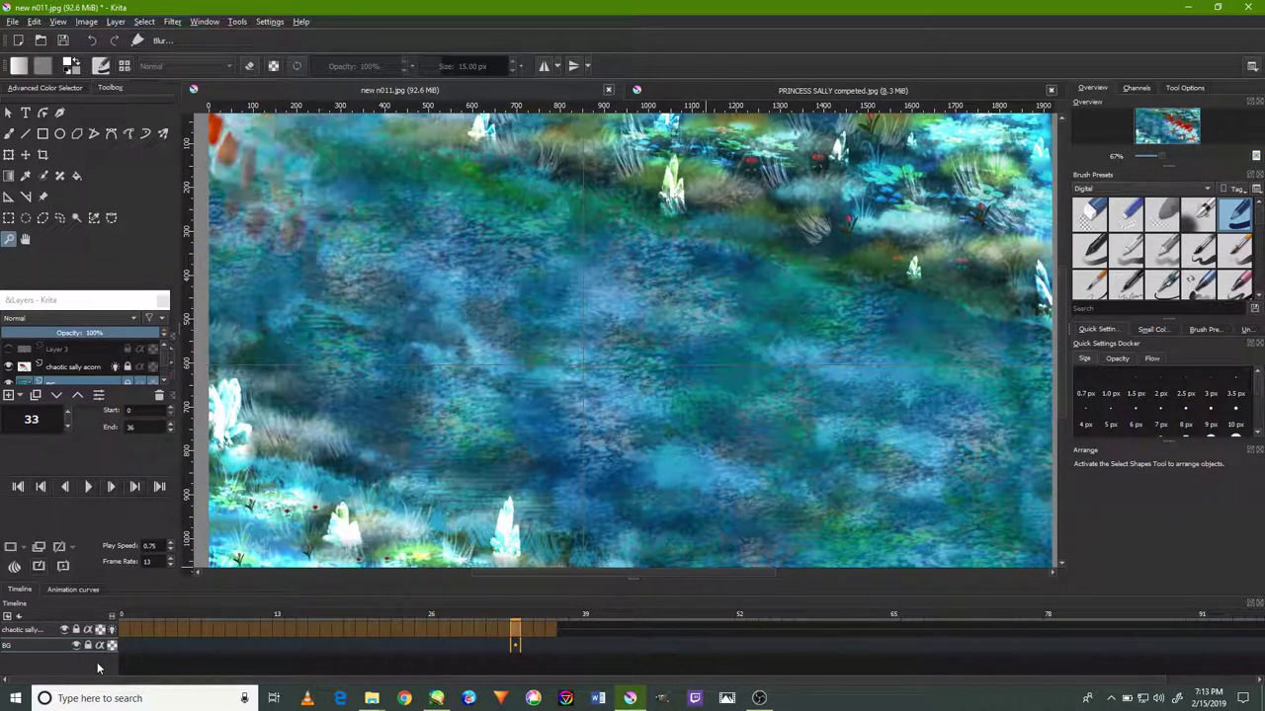
{"action": "key", "text": "period"}
{"action": "key", "text": "period"}
{"action": "key", "text": "period"}
{"action": "key", "text": "period"}
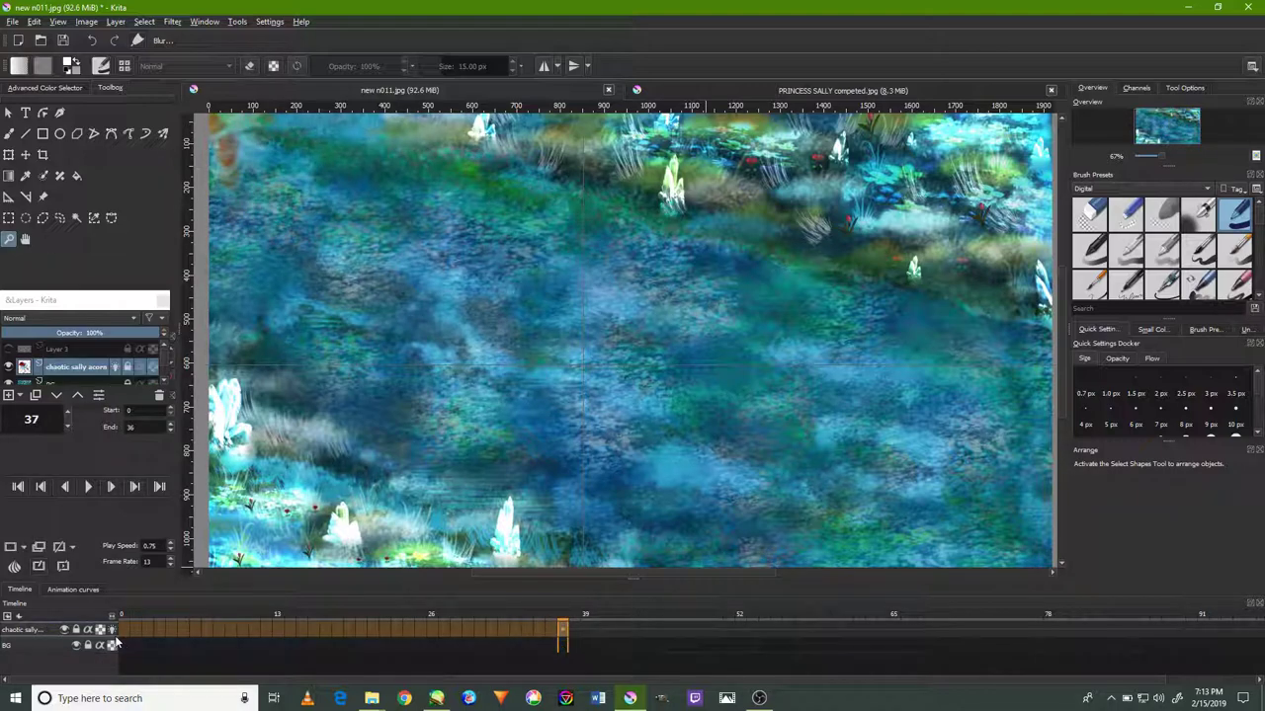
Return the character layer to frame 0, zoom in on the character, then zoom back out.
{"action": "left_click", "coordinate": [123, 631]}
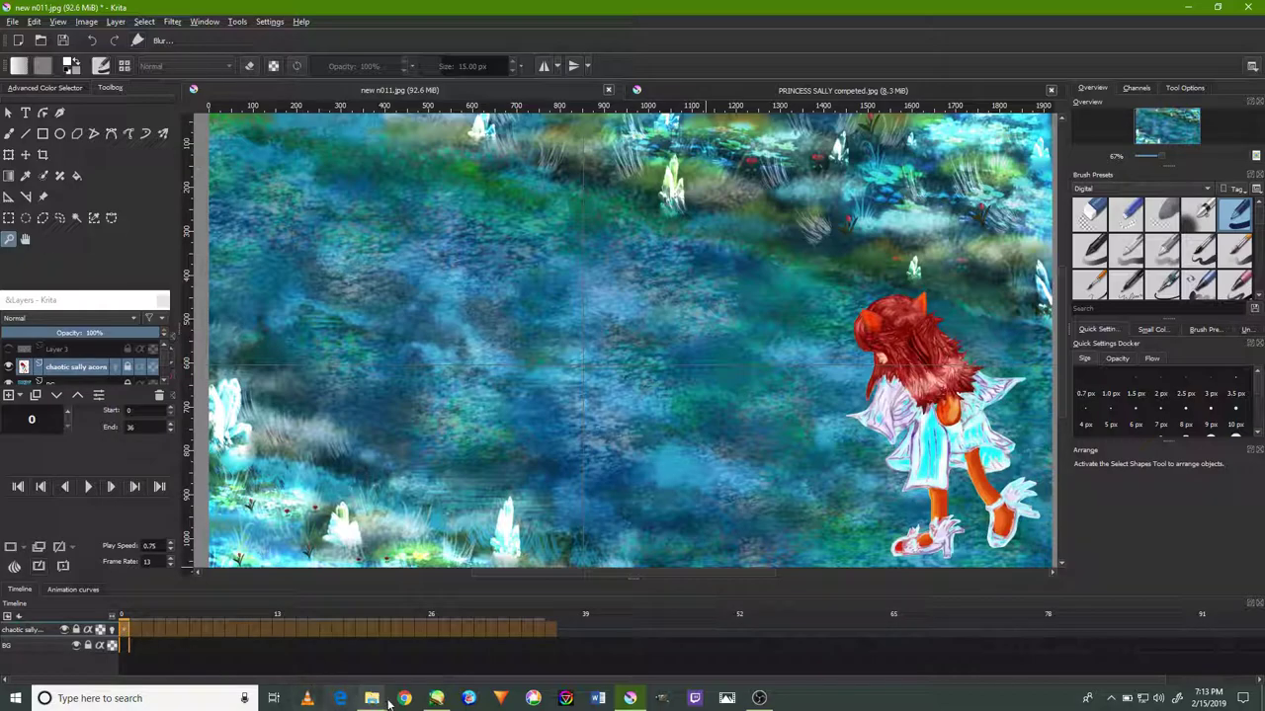
{"action": "left_click", "coordinate": [760, 699]}
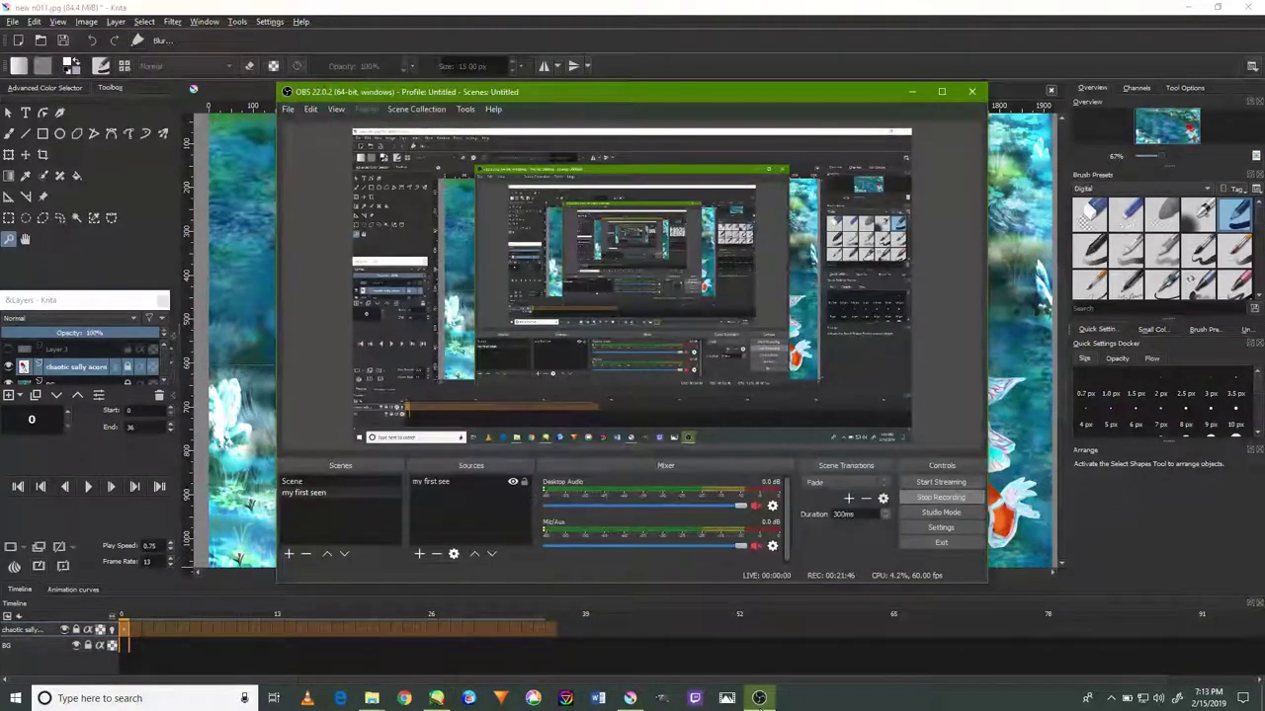
{"action": "left_click", "coordinate": [760, 698]}
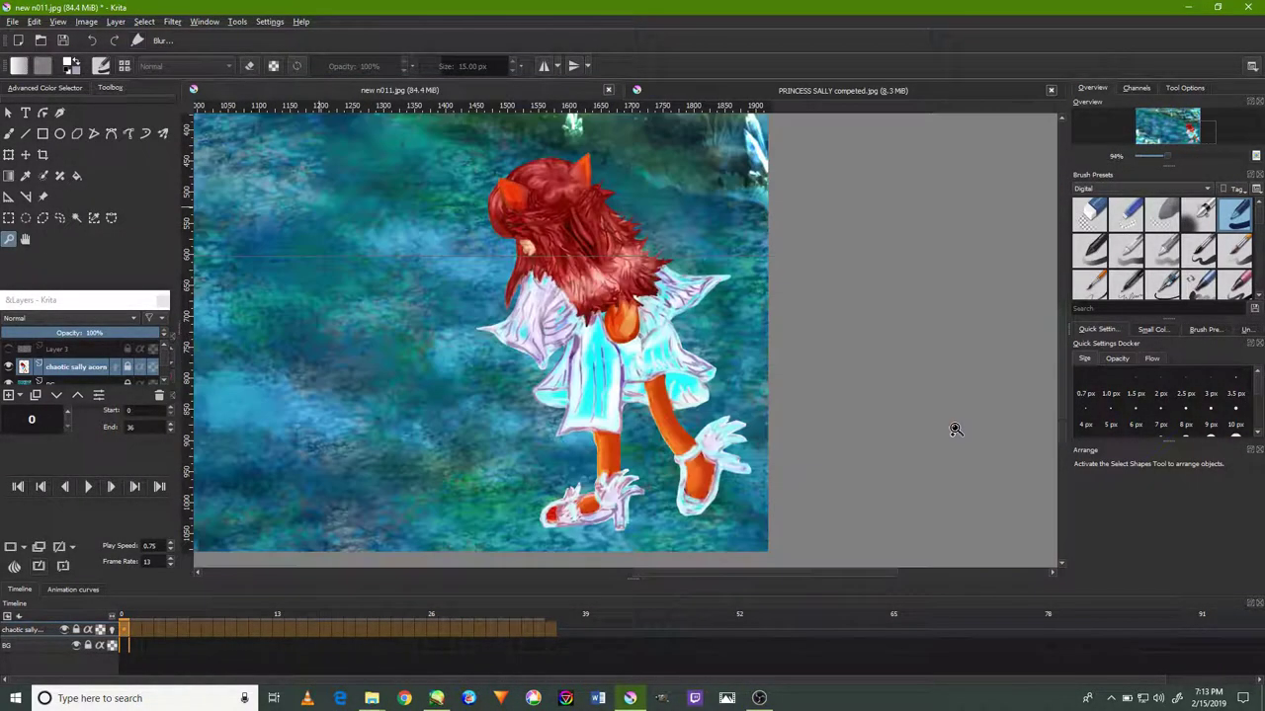
{"action": "left_click", "coordinate": [951, 426]}
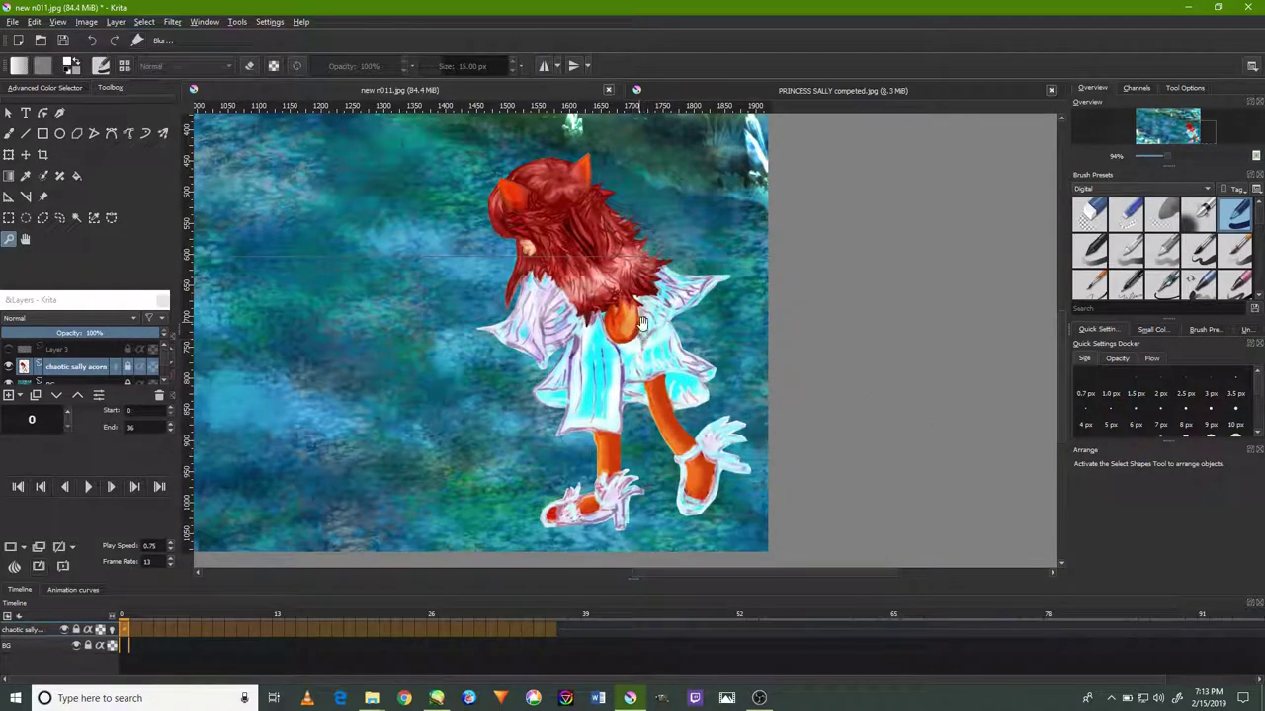
{"action": "mouse_move", "coordinate": [524, 314]}
{"action": "left_mouse_down"}
{"action": "mouse_move", "coordinate": [575, 378]}
{"action": "mouse_move", "coordinate": [859, 399]}
{"action": "left_mouse_up"}
{"action": "left_click", "coordinate": [859, 399], "text": "alt"}
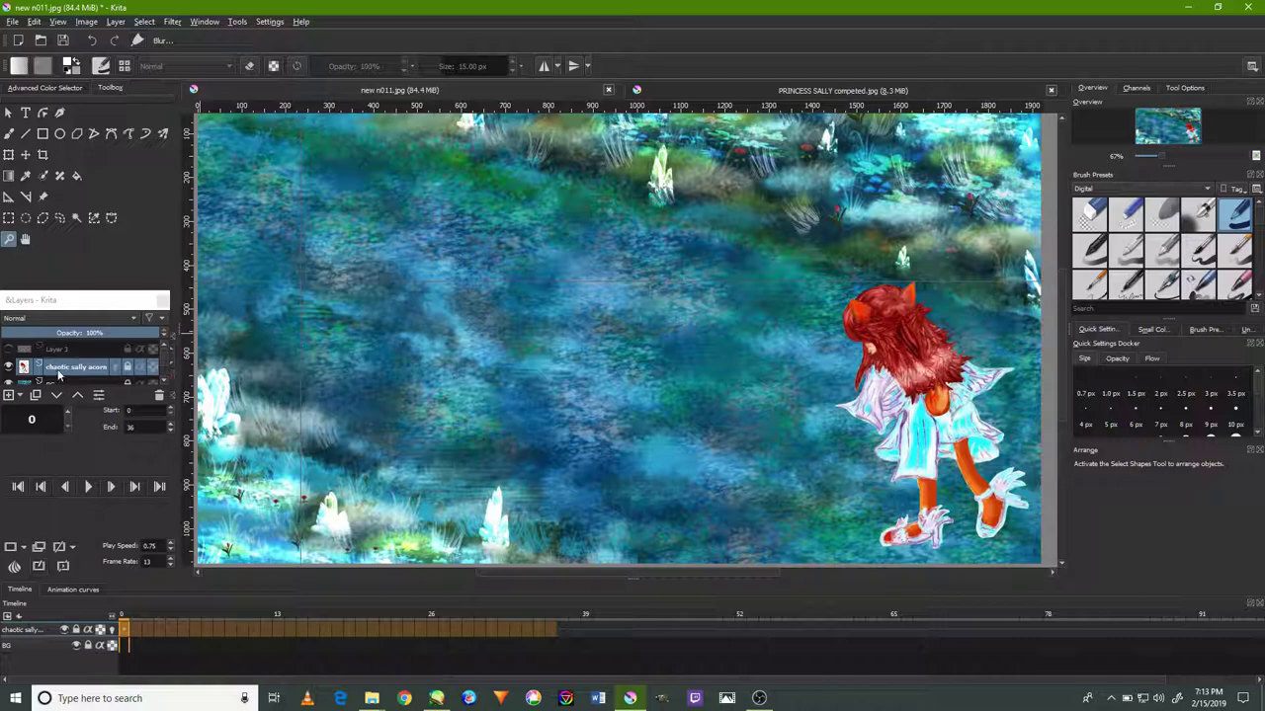
Show Layer 3 so the pale diagonal guide lines and arrow appear across the meadow.
{"action": "left_click", "coordinate": [10, 350]}
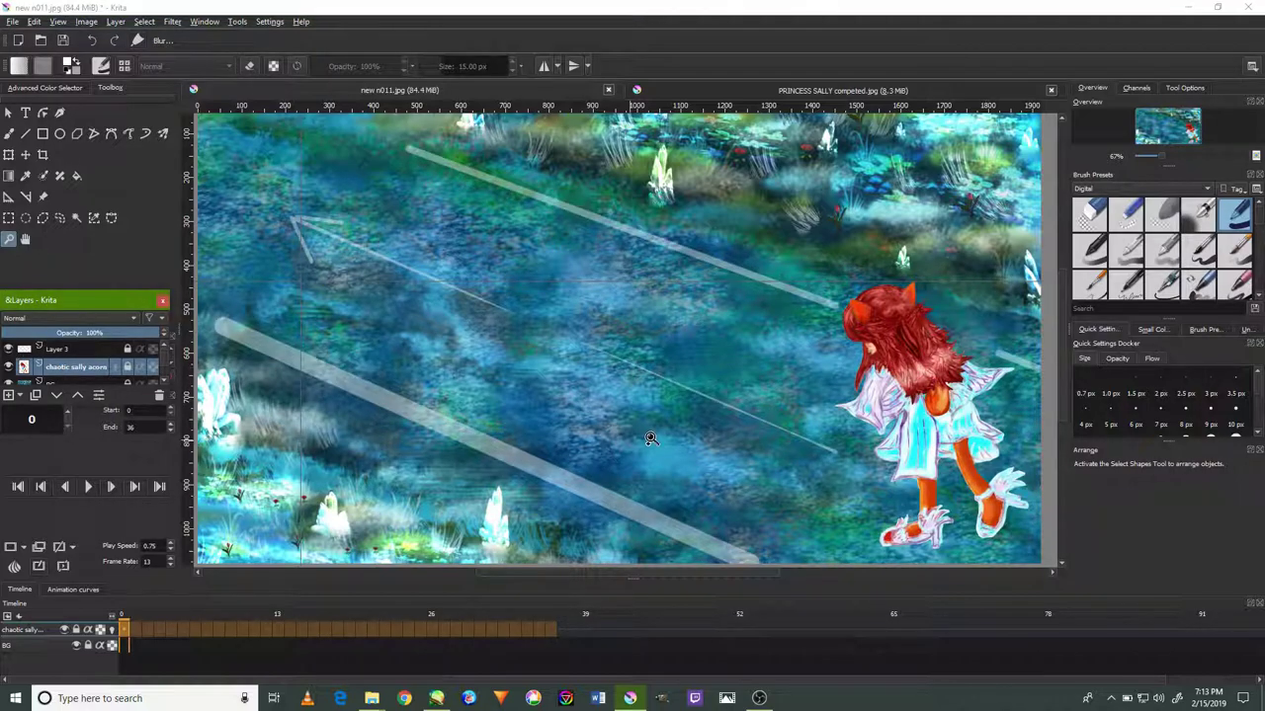
{"action": "scroll", "coordinate": [654, 435], "scroll_direction": "down", "scroll_amount": 1}
{"action": "scroll", "coordinate": [658, 429], "scroll_direction": "up", "scroll_amount": 2}
{"action": "scroll", "coordinate": [659, 432], "scroll_direction": "down", "scroll_amount": 1}
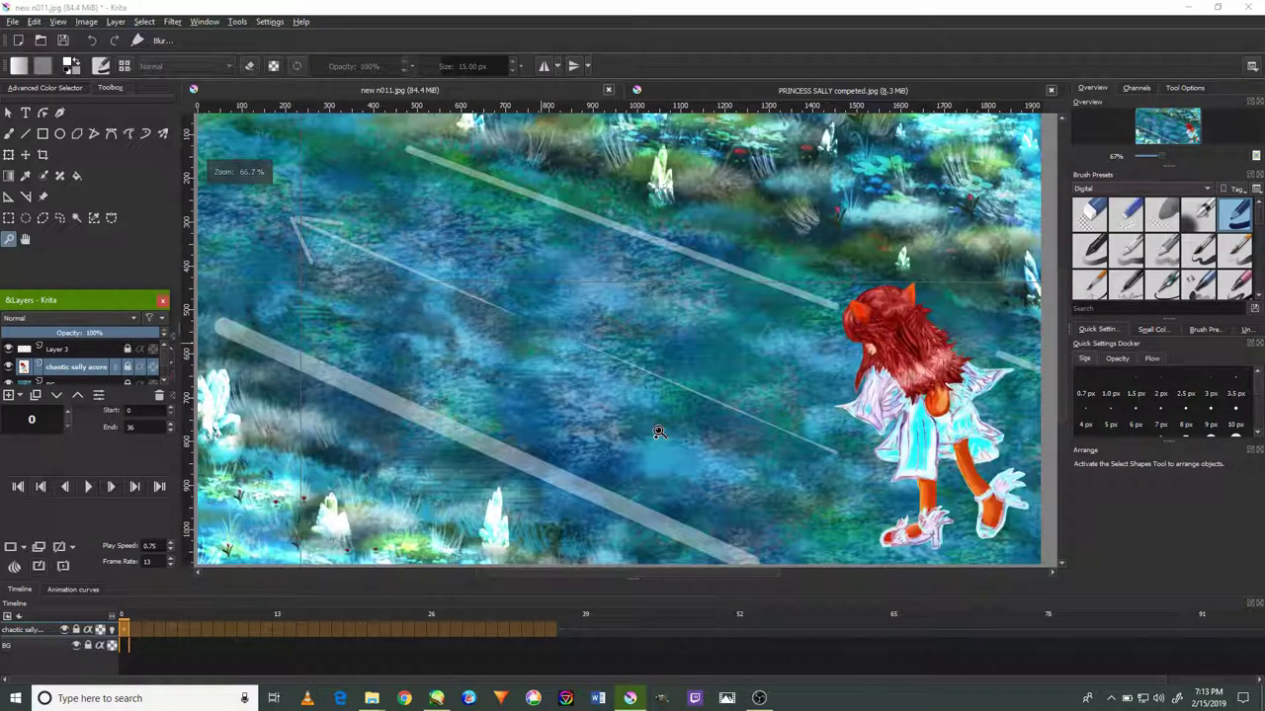
{"action": "scroll", "coordinate": [736, 406], "scroll_direction": "up", "scroll_amount": 3}
{"action": "scroll", "coordinate": [748, 398], "scroll_direction": "up", "scroll_amount": 2}
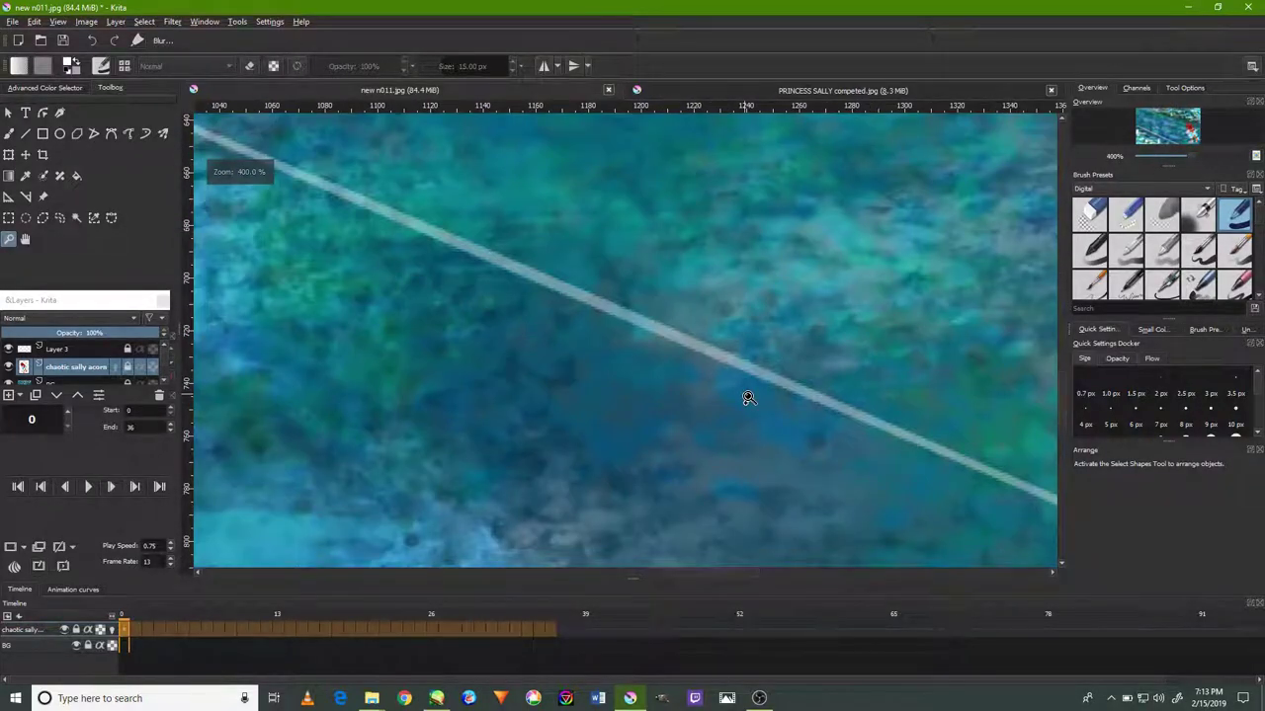
{"action": "scroll", "coordinate": [751, 396], "scroll_direction": "down", "scroll_amount": 2}
{"action": "scroll", "coordinate": [756, 392], "scroll_direction": "down", "scroll_amount": 2}
{"action": "scroll", "coordinate": [762, 391], "scroll_direction": "down", "scroll_amount": 2}
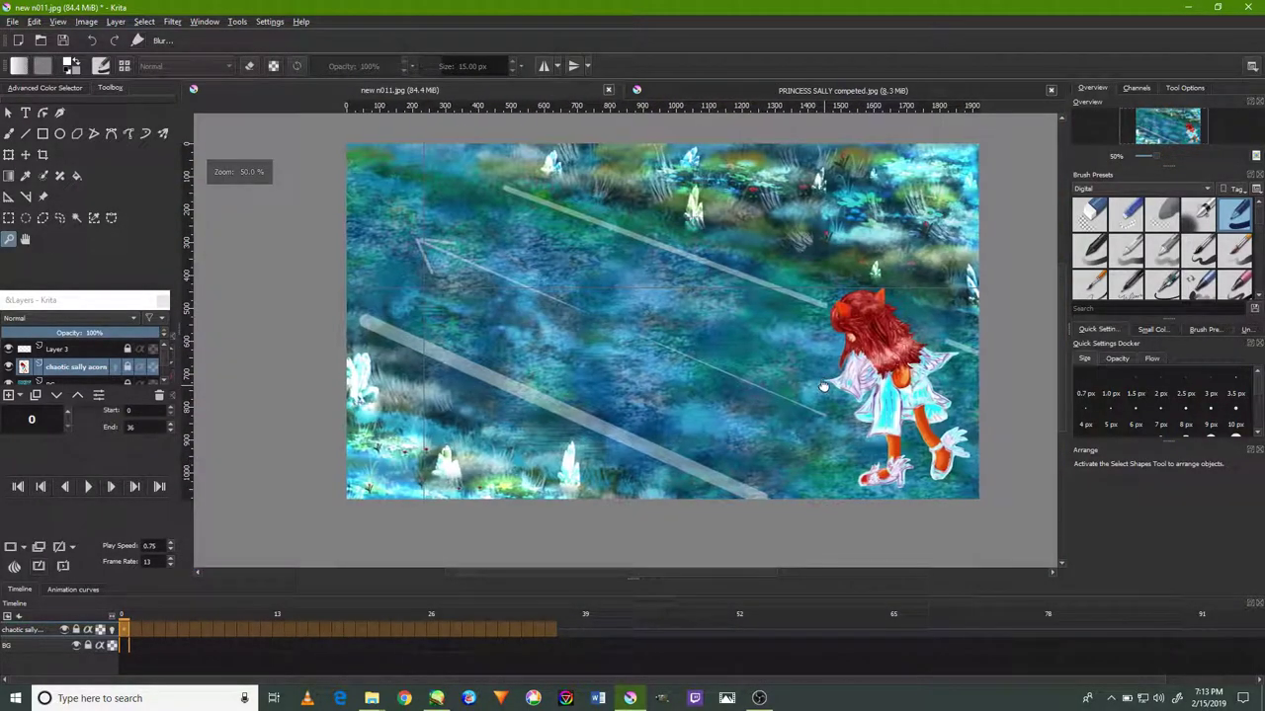
Zoom and pan the canvas to inspect the faint white guide lines beside the character.
{"action": "scroll", "coordinate": [830, 388], "scroll_direction": "down", "scroll_amount": 1}
{"action": "scroll", "coordinate": [963, 400], "scroll_direction": "up", "scroll_amount": 1}
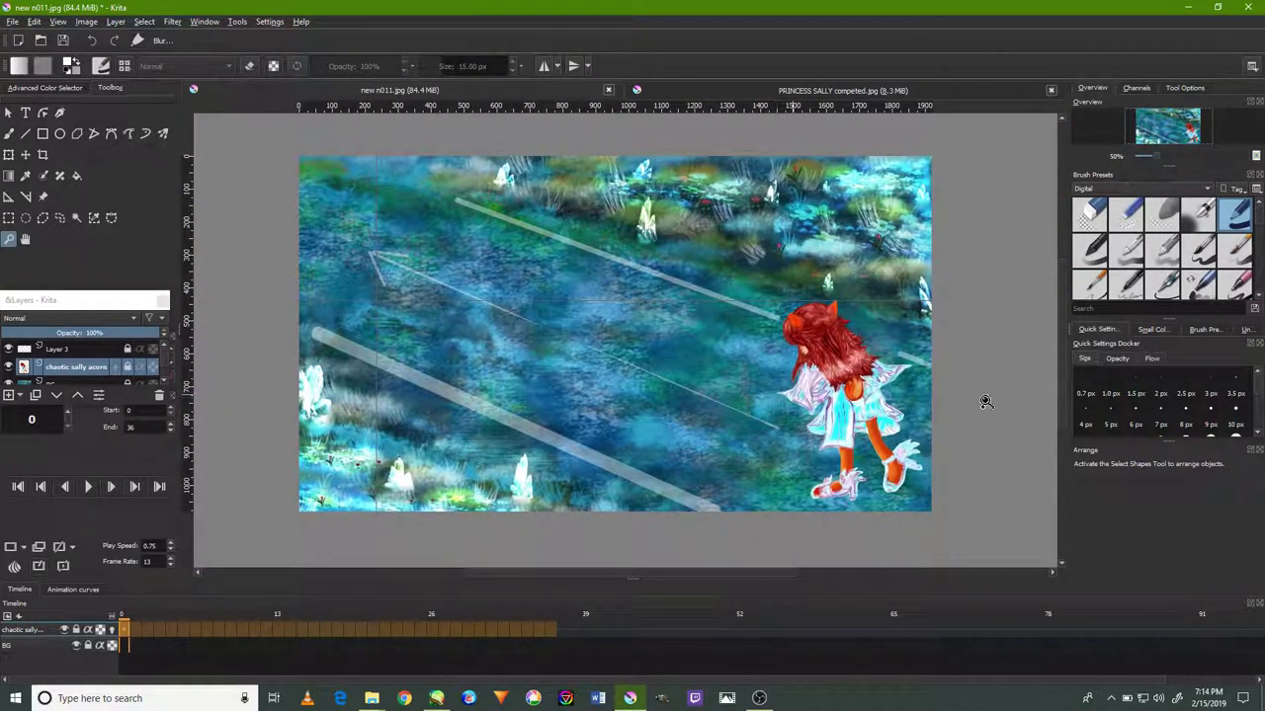
{"action": "scroll", "coordinate": [946, 395], "scroll_direction": "up", "scroll_amount": 1}
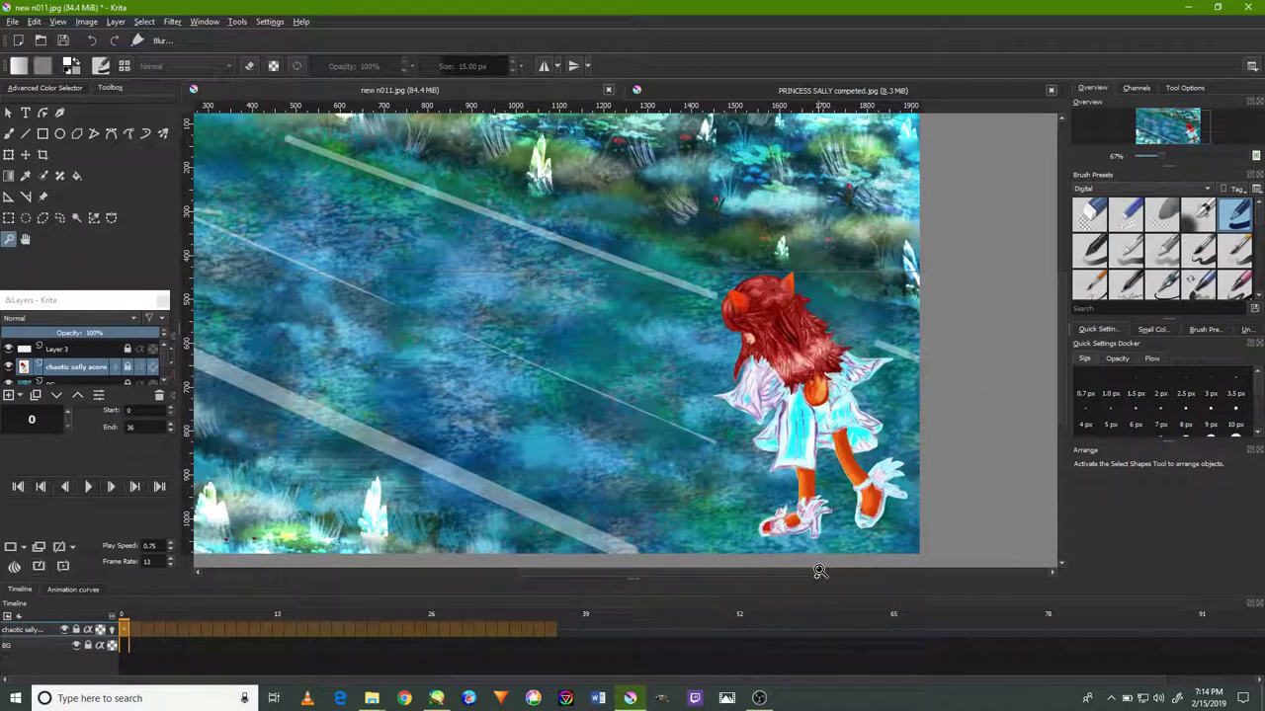
{"action": "left_click_drag", "start_coordinate": [802, 571], "coordinate": [757, 563]}
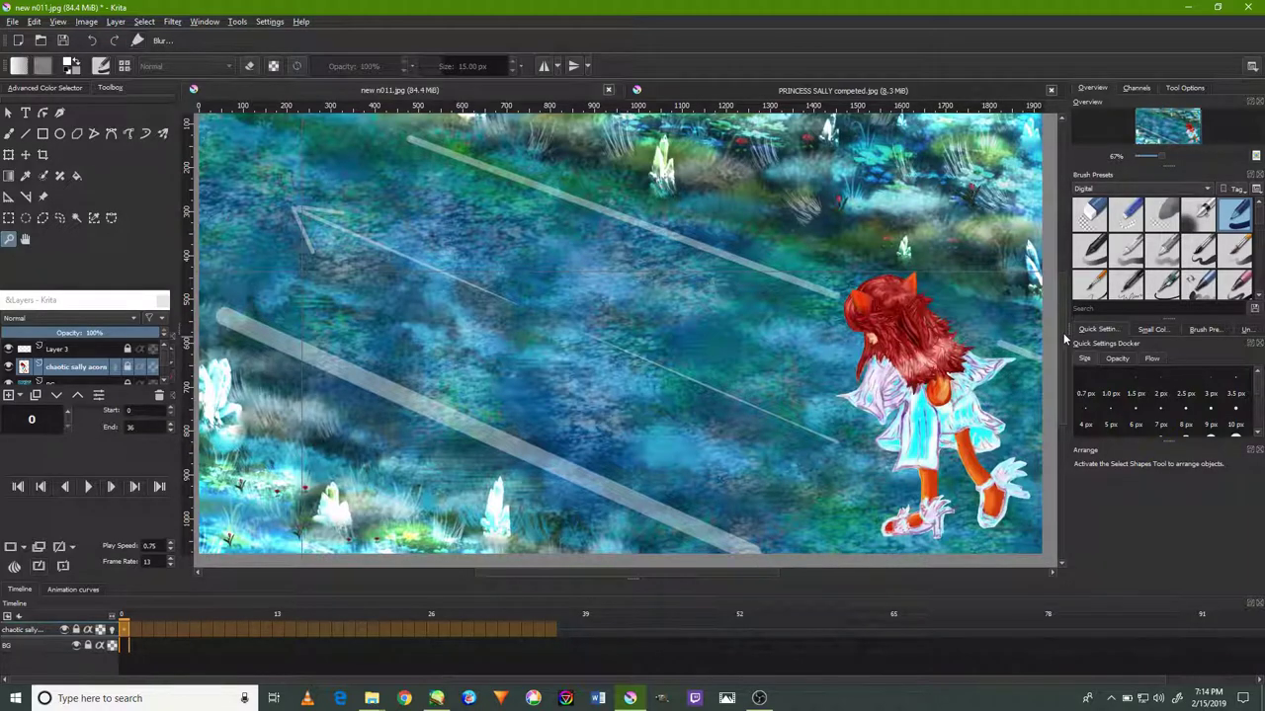
{"action": "left_click_drag", "start_coordinate": [1063, 333], "coordinate": [1058, 321]}
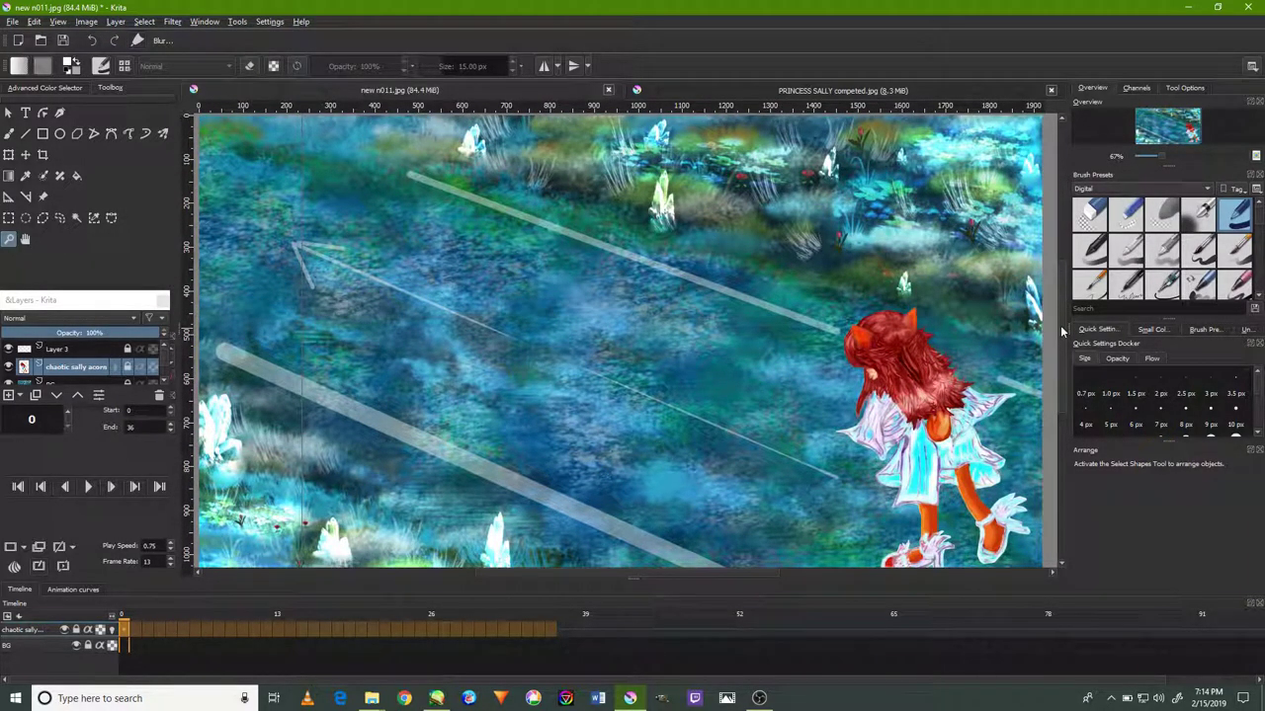
{"action": "left_click_drag", "start_coordinate": [1062, 331], "coordinate": [1058, 337]}
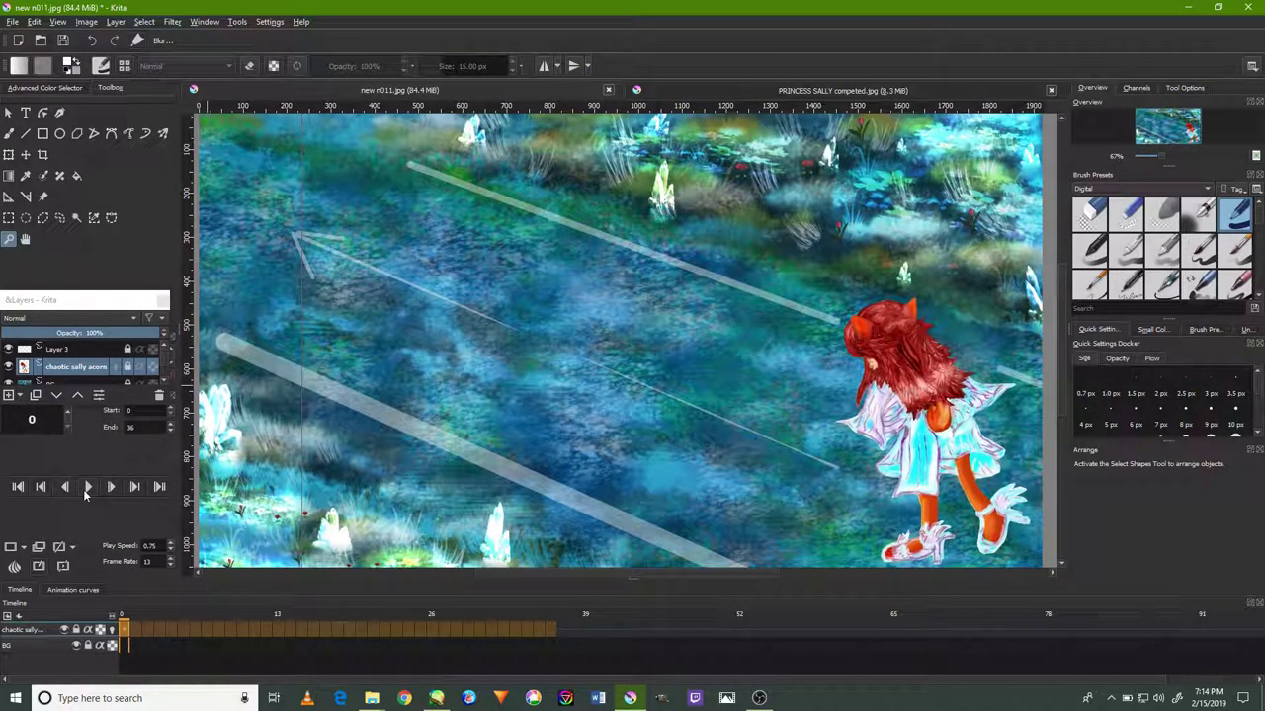
Play the walk cycle and zoom the canvas out to 50% to watch it cross the meadow.
{"action": "left_click", "coordinate": [87, 487]}
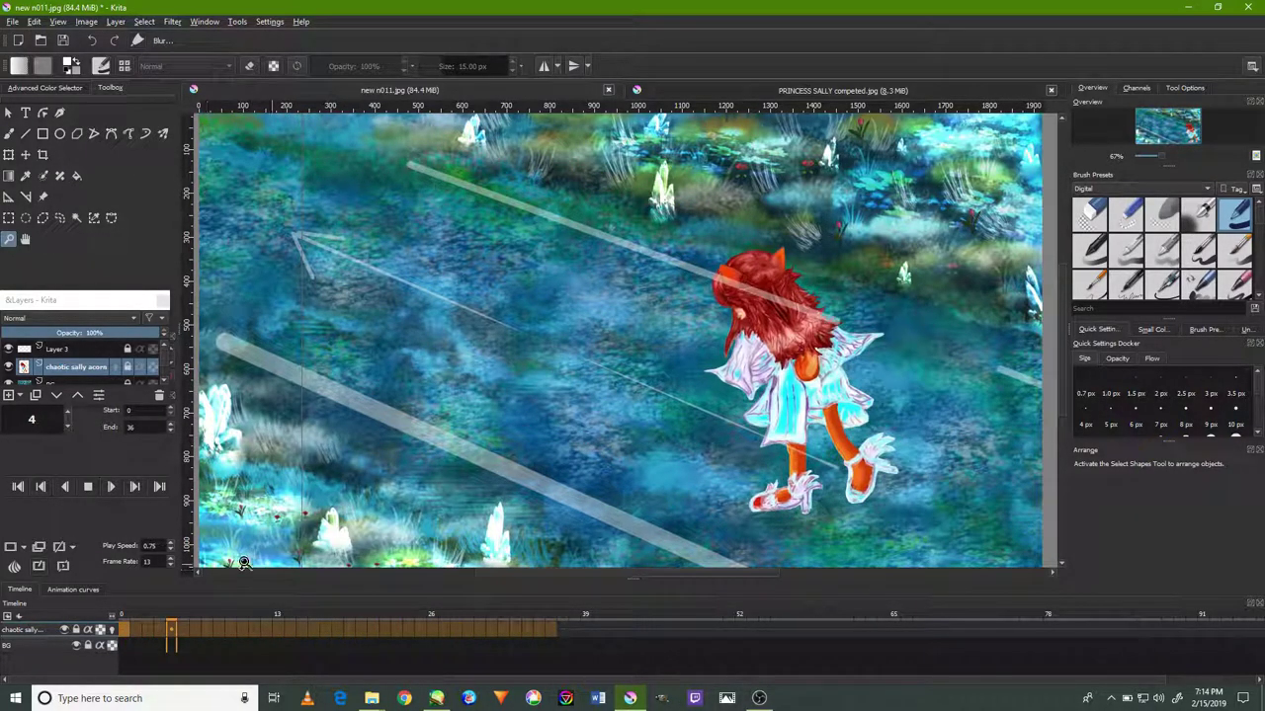
{"action": "left_click", "coordinate": [757, 698]}
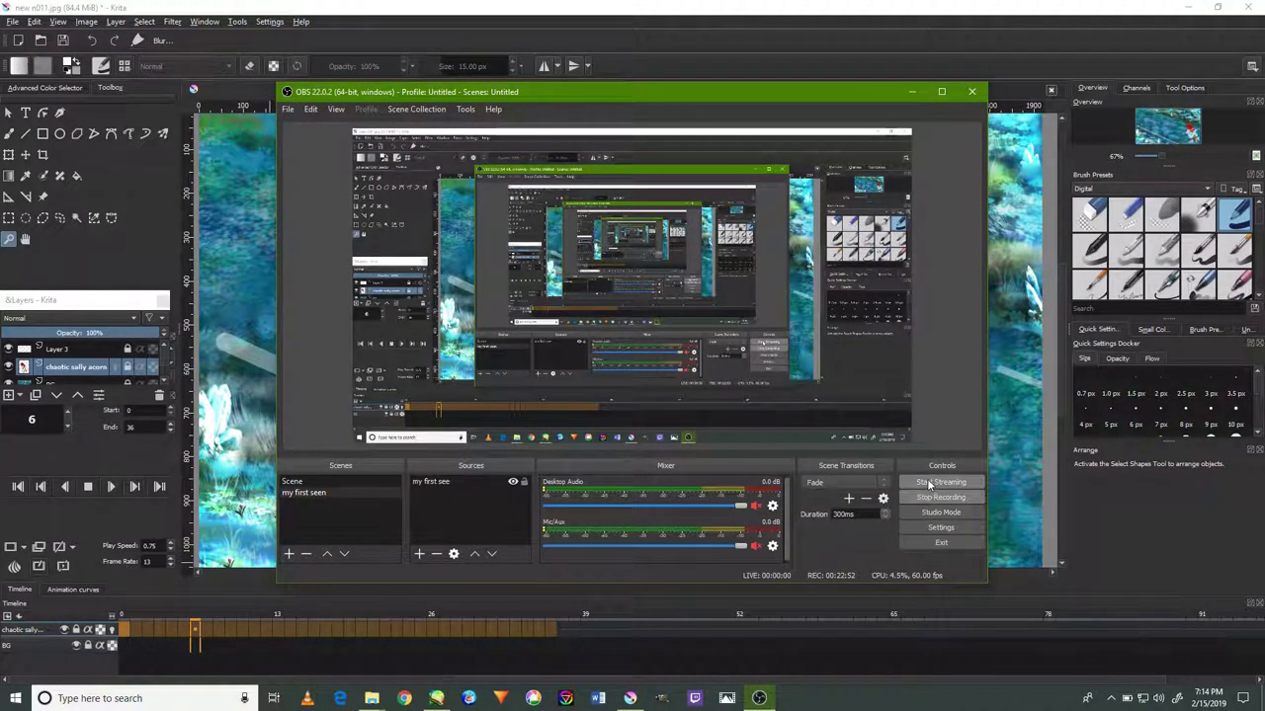
{"action": "left_click", "coordinate": [759, 699]}
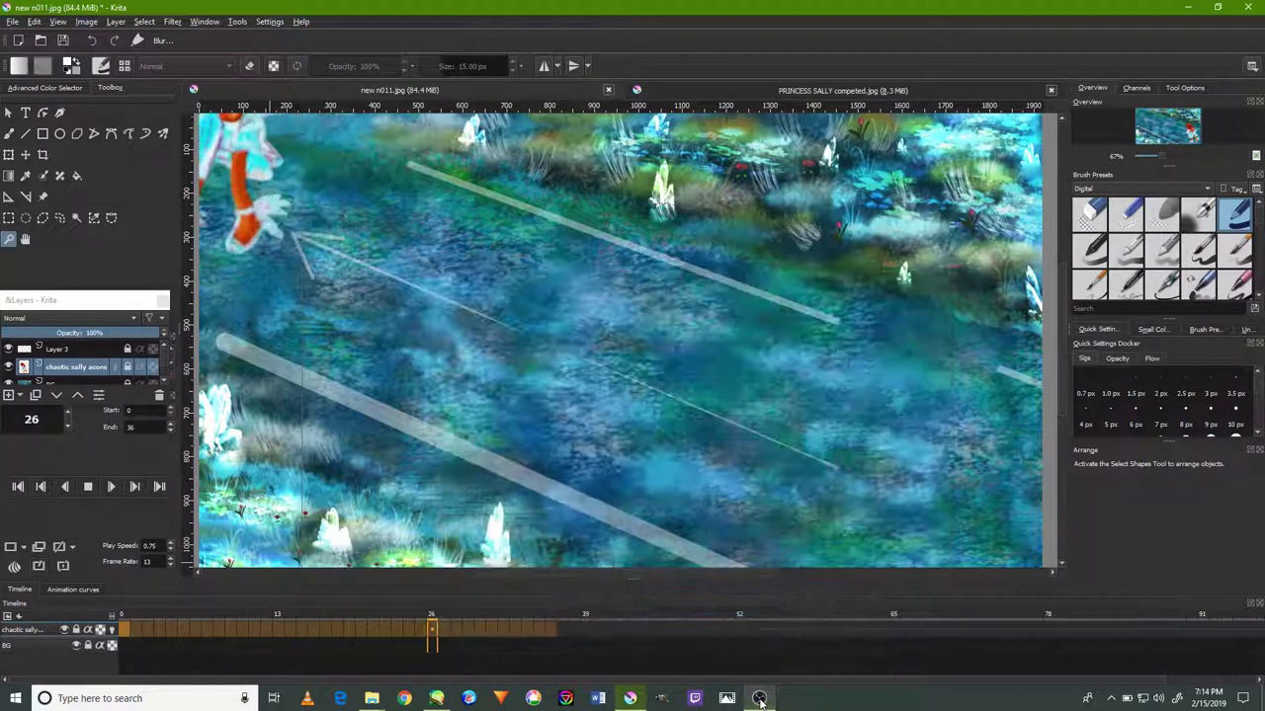
{"action": "scroll", "coordinate": [636, 473], "scroll_direction": "down", "scroll_amount": 1}
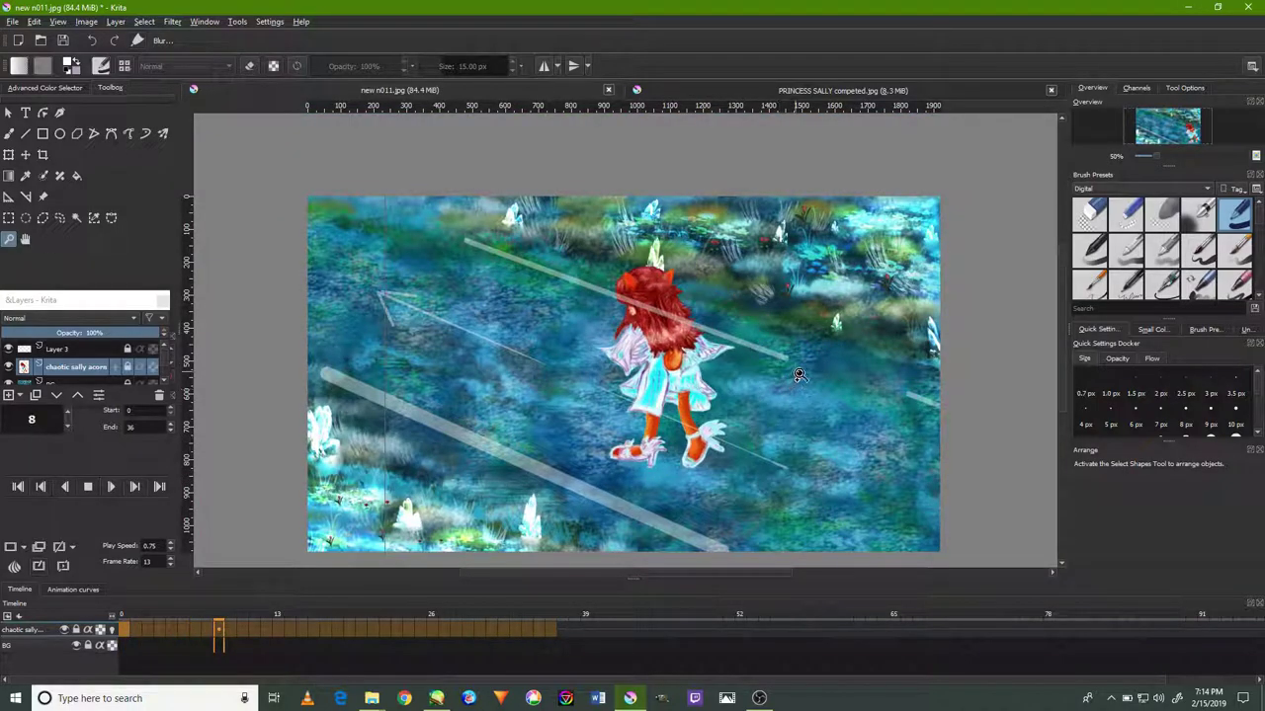
Hide Layer 3's guide lines, turn on onion skins and play the walk cycle.
{"action": "left_click", "coordinate": [9, 350]}
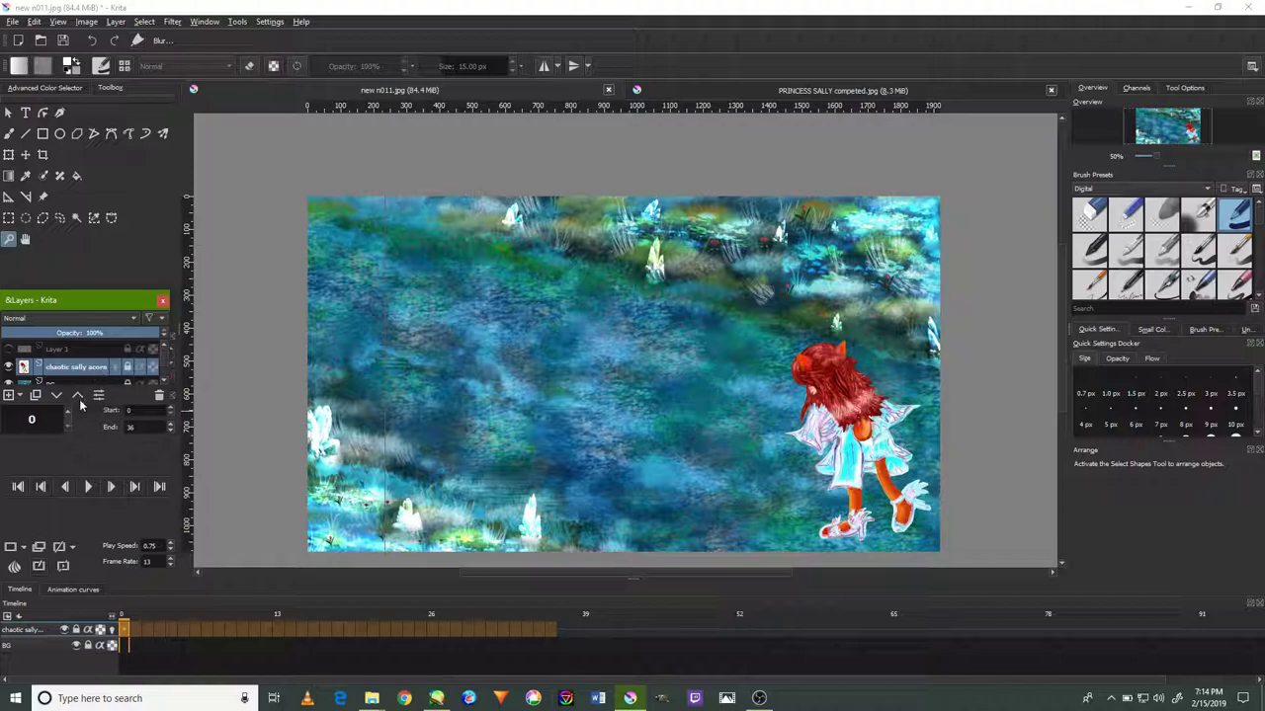
{"action": "left_click", "coordinate": [112, 630]}
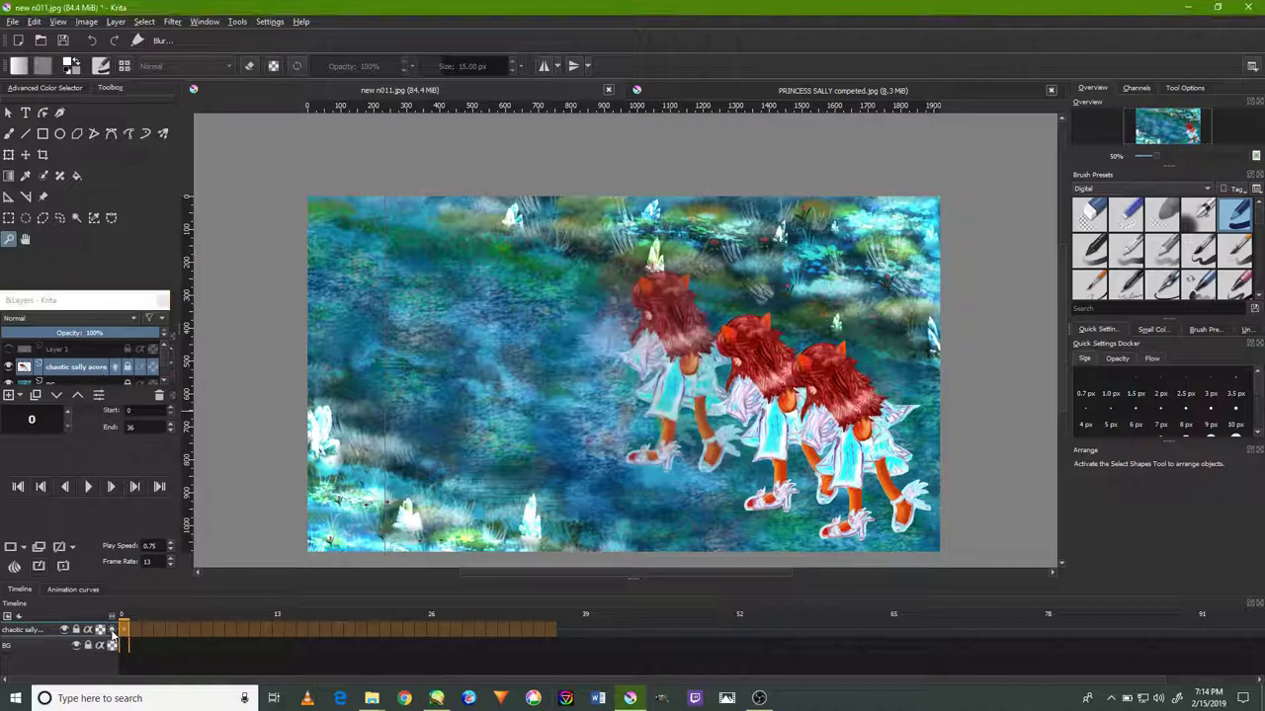
{"action": "left_click", "coordinate": [90, 487]}
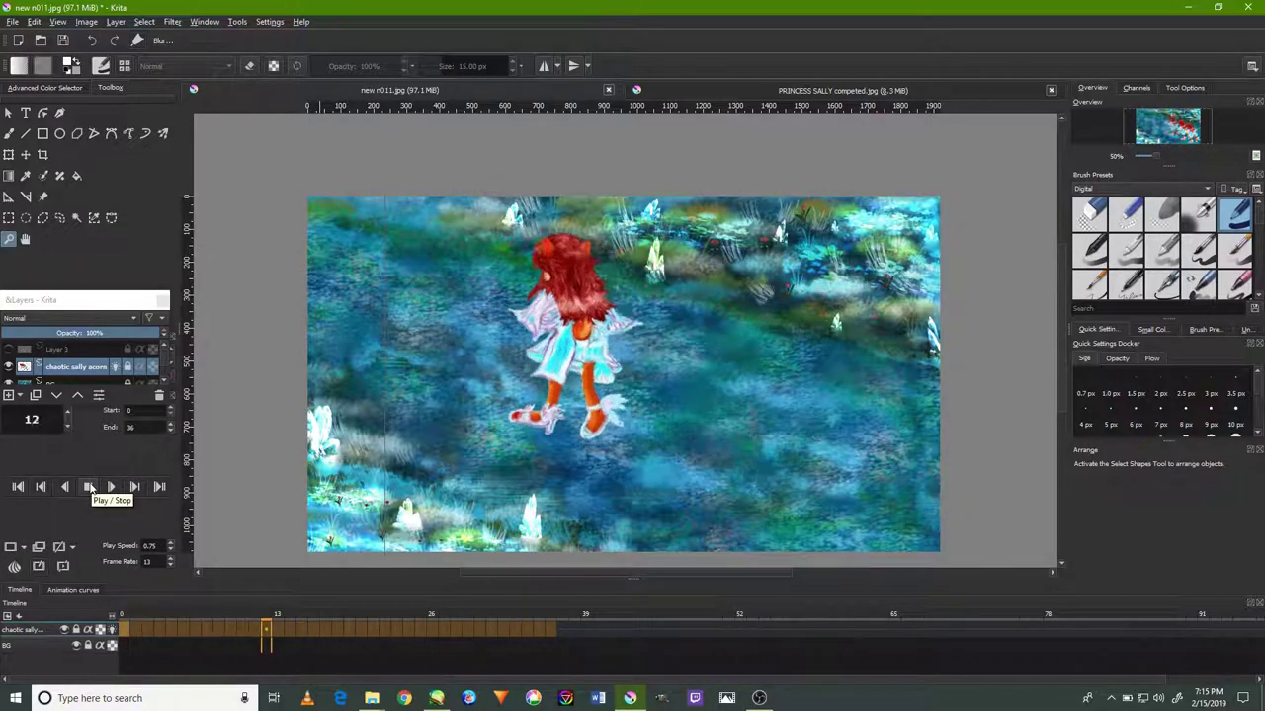
Stop playback at frame 0, turn onion skins off and bring OBS Studio to the front.
{"action": "left_click", "coordinate": [90, 488]}
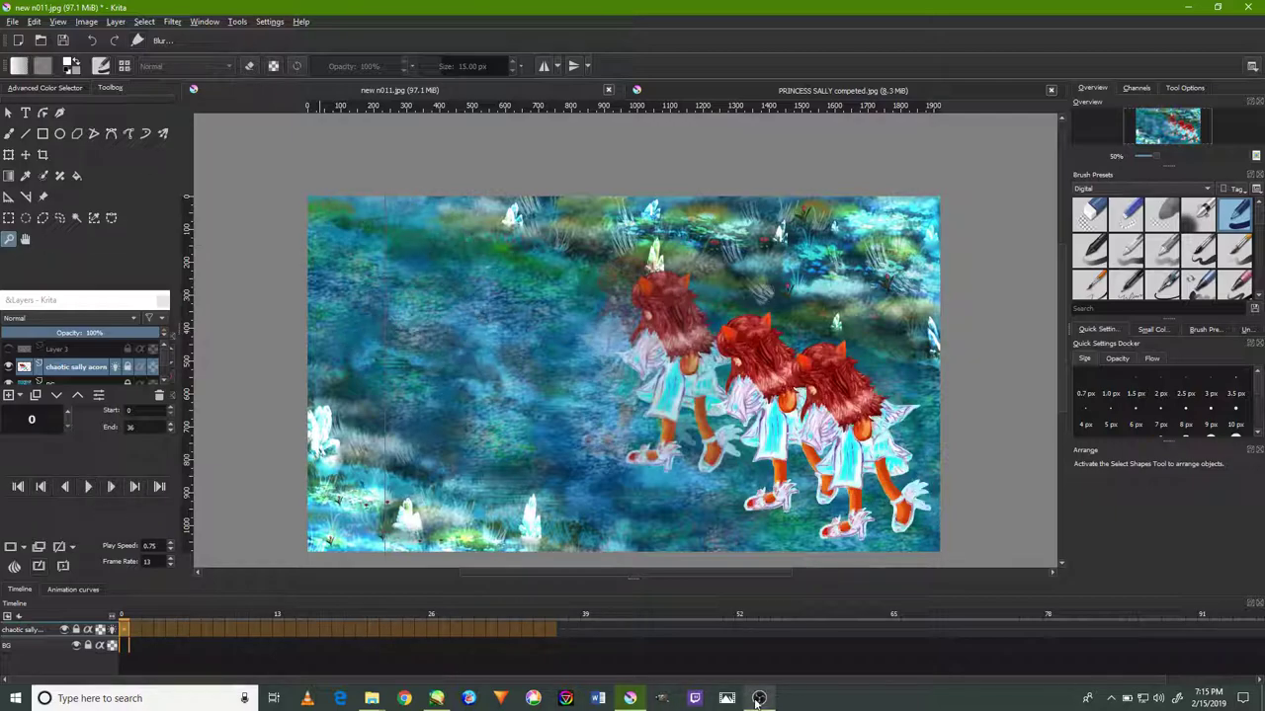
{"action": "left_click", "coordinate": [112, 632]}
{"action": "left_click", "coordinate": [761, 699]}
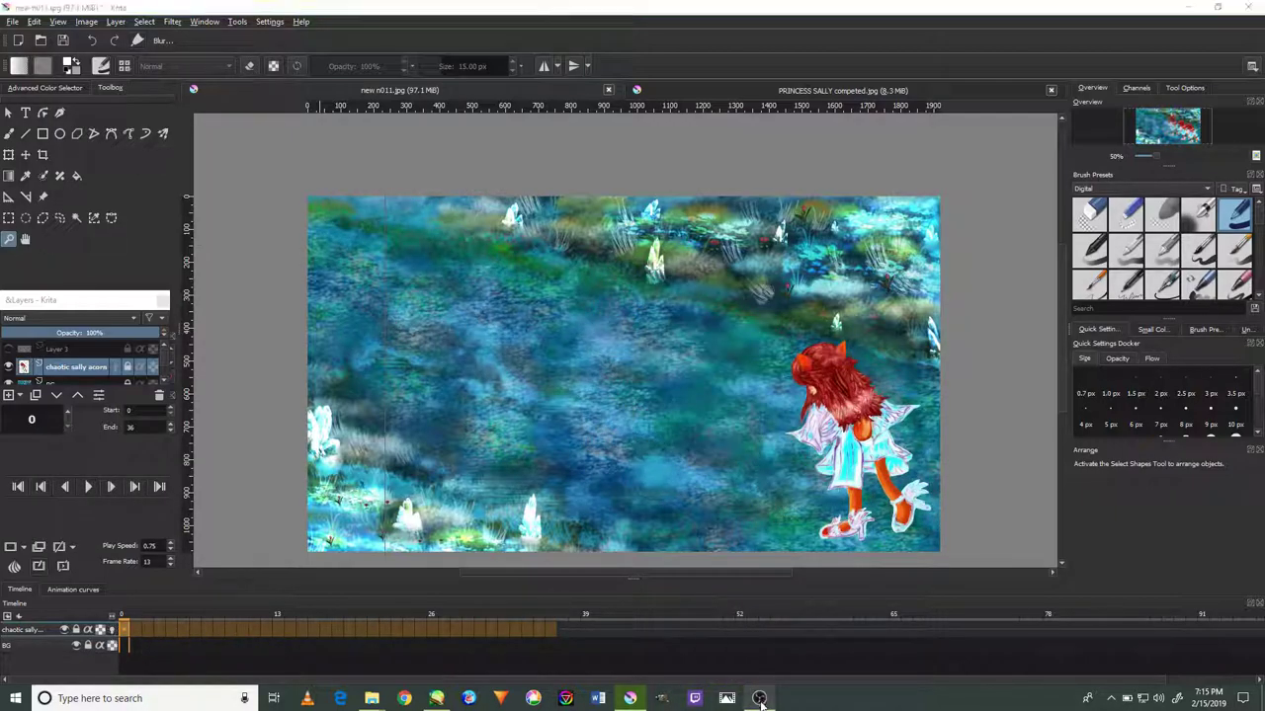